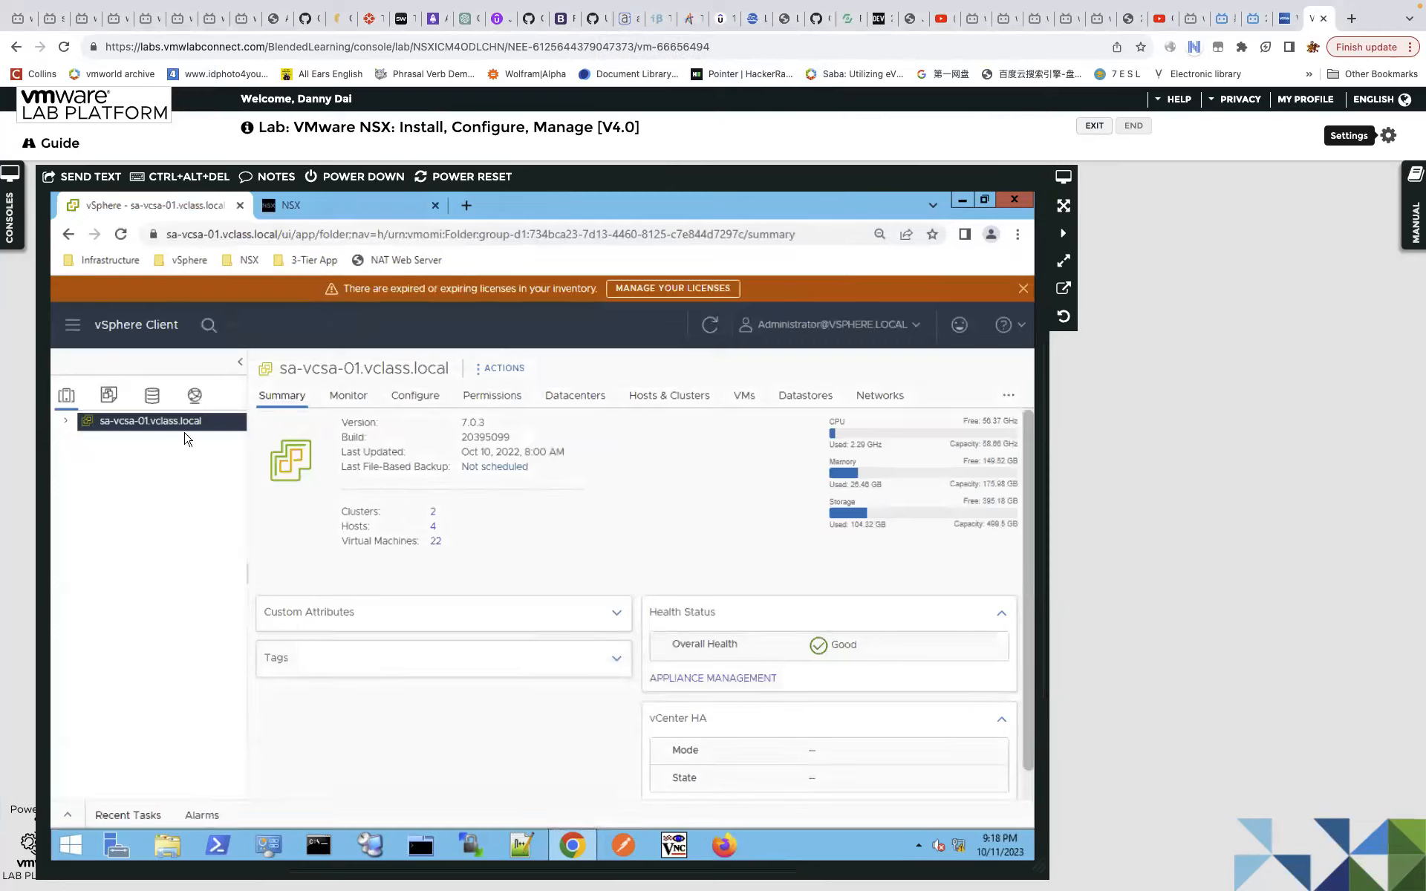
Peek at the NSX Manager tab, return, and expand vCenter and vSphere Datacenter.
click(343, 210)
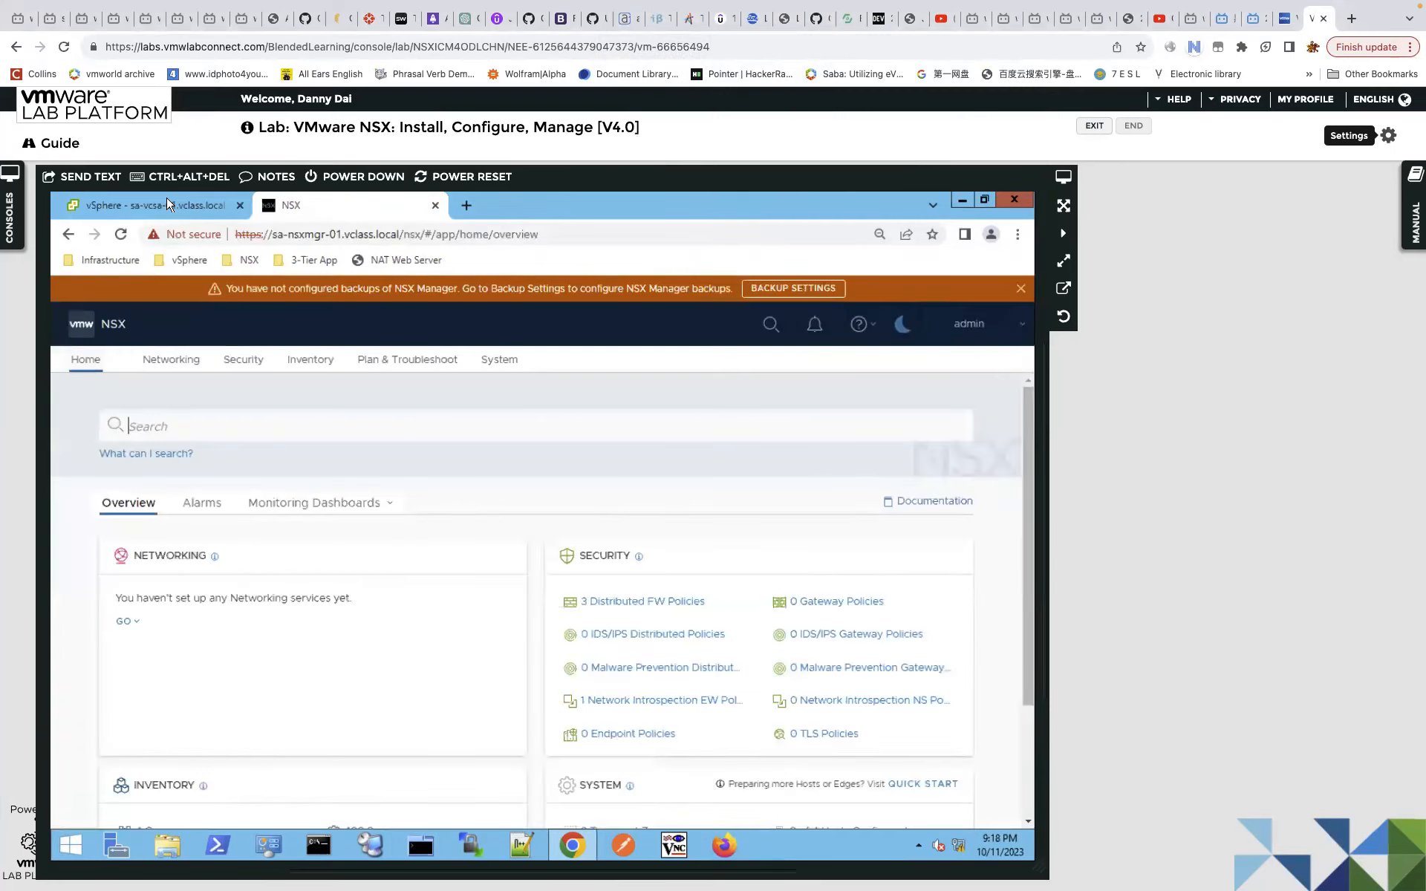
click(169, 205)
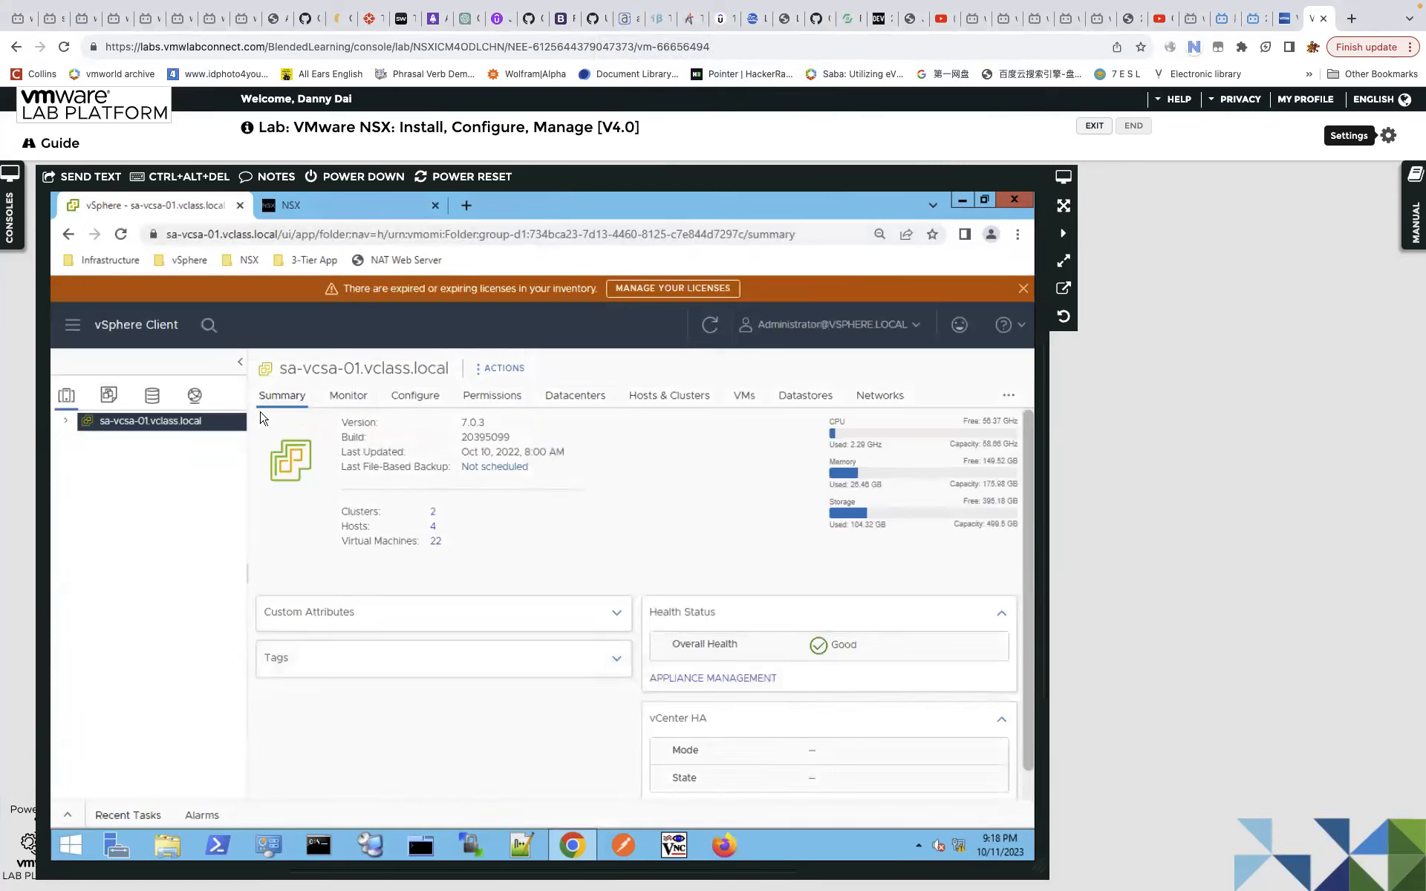
click(67, 422)
click(79, 442)
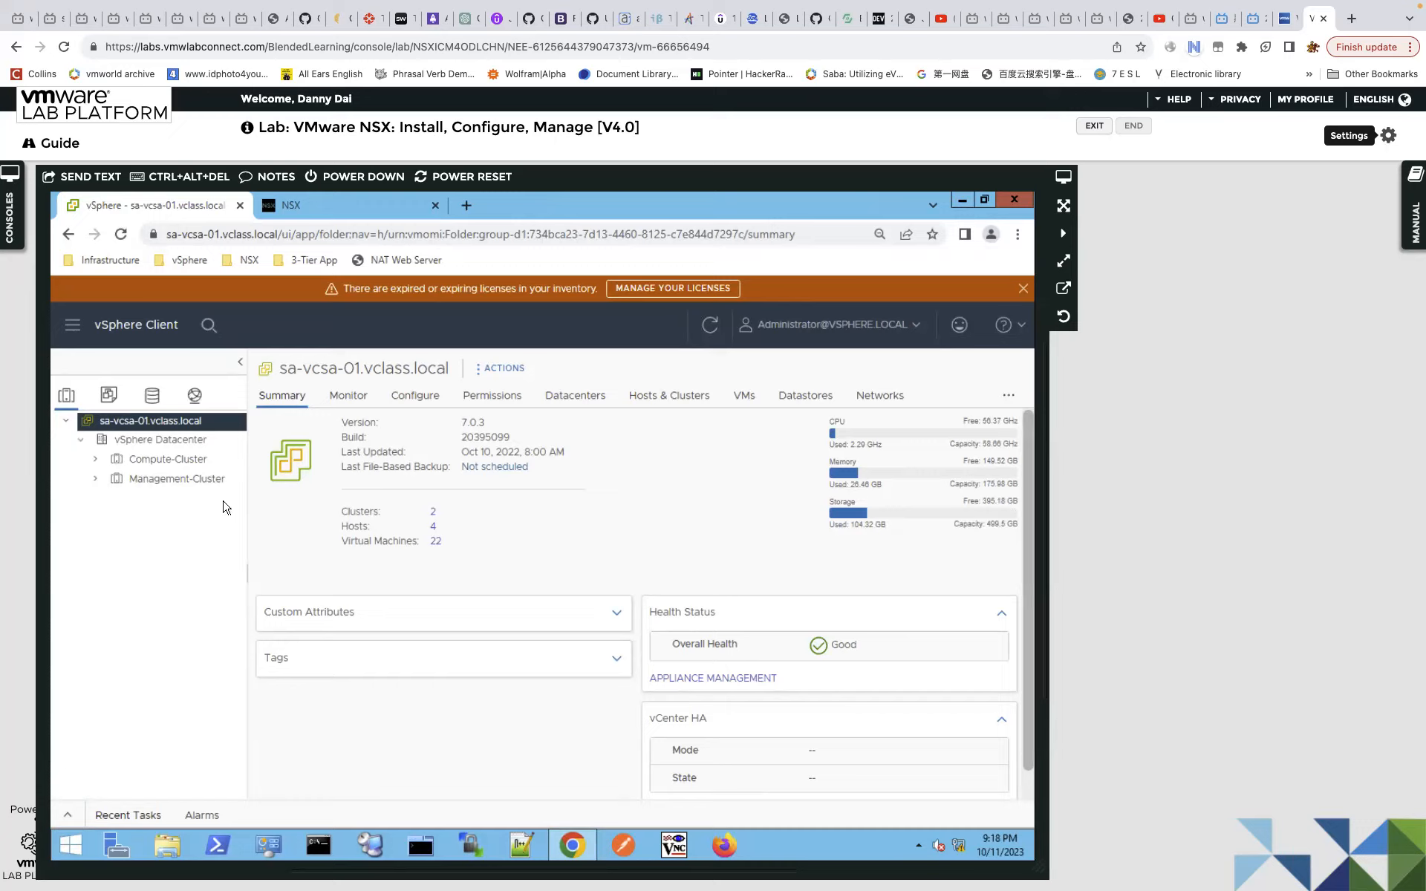
Expand Management-Cluster and Compute-Cluster to list their hosts and VMs.
click(95, 479)
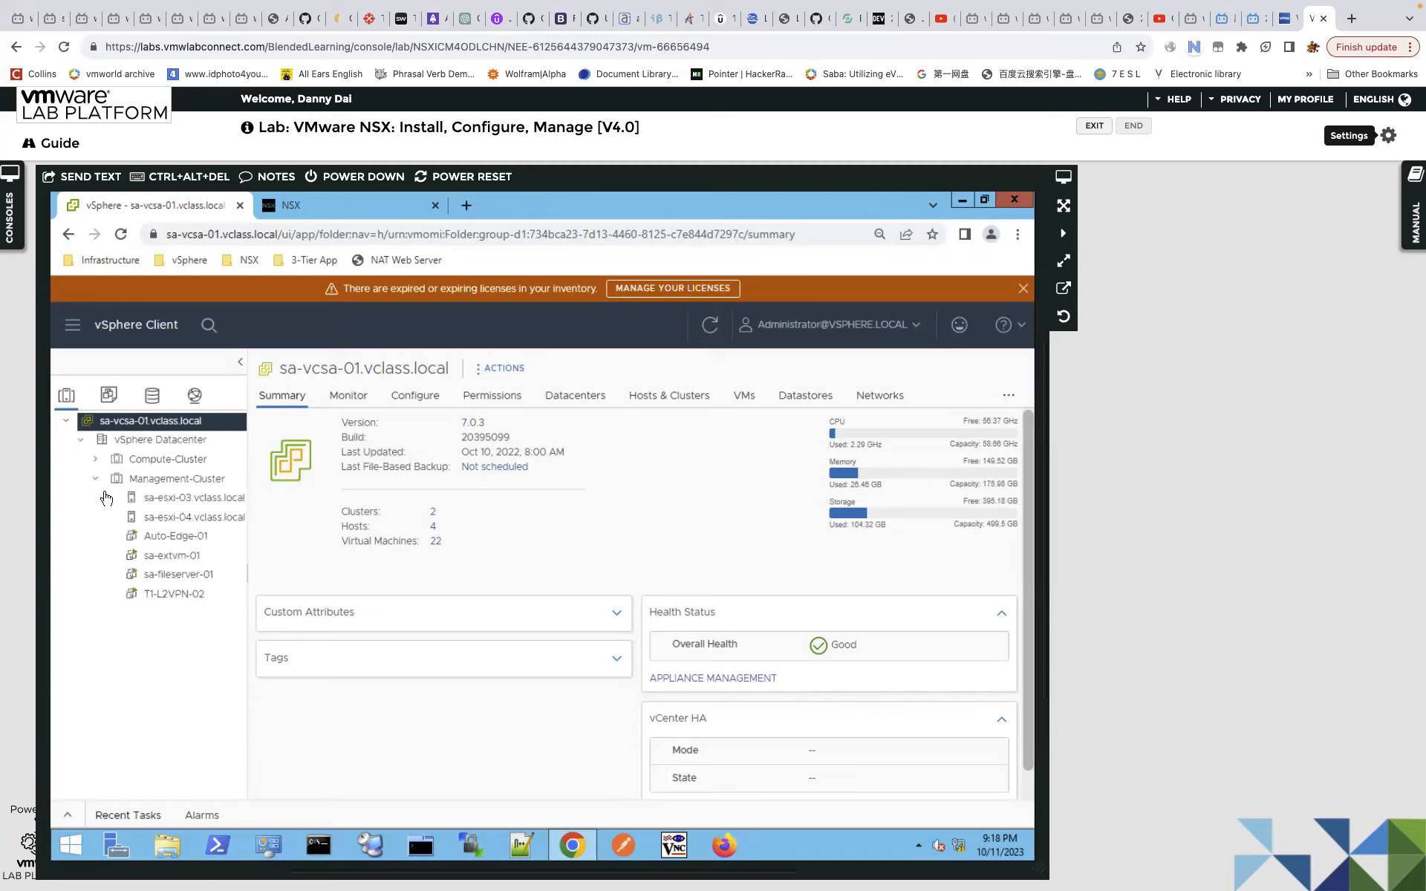
click(96, 465)
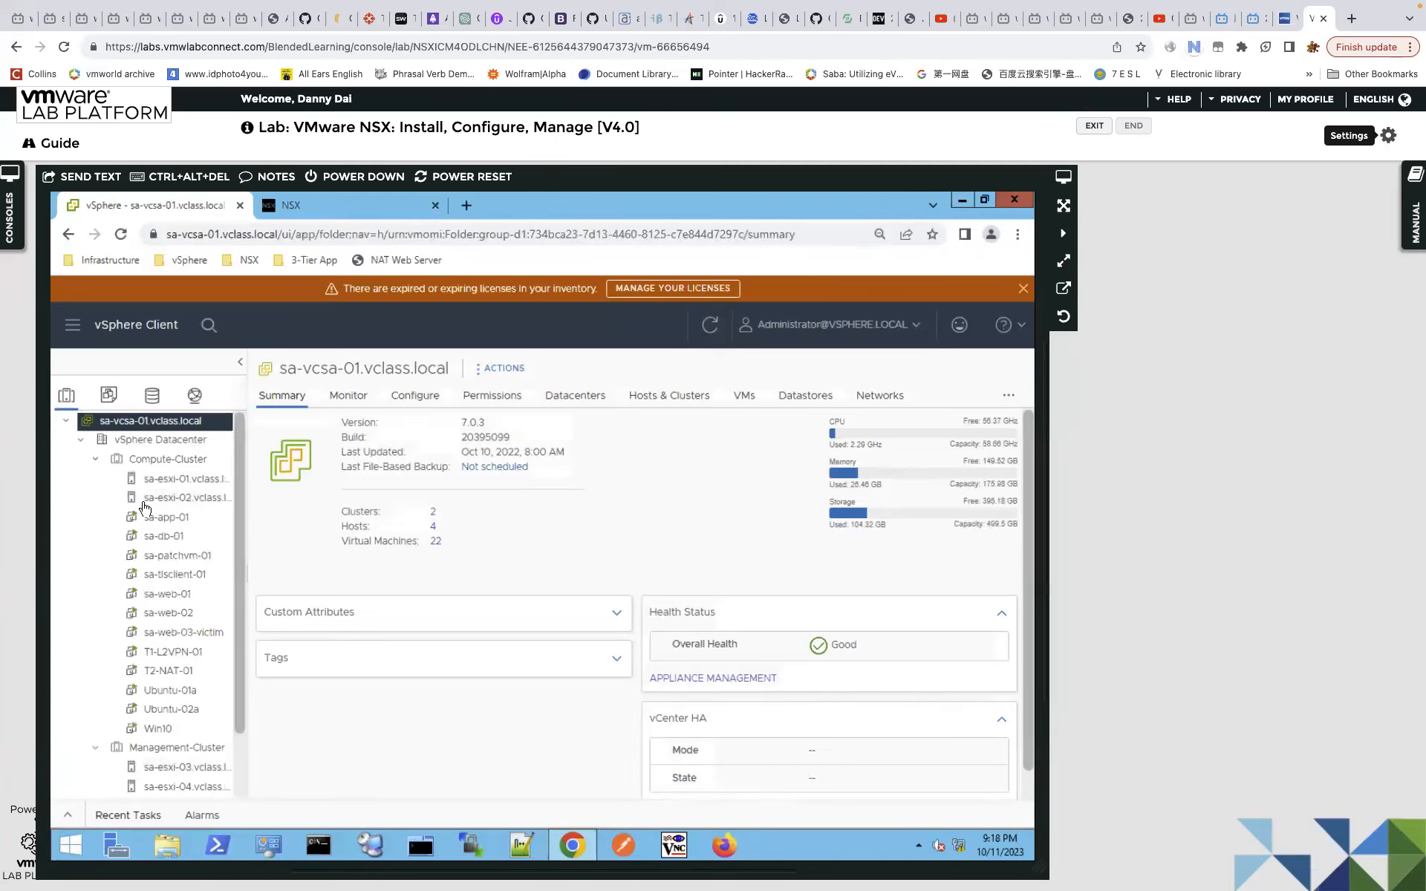
scroll(248, 738, down, 2)
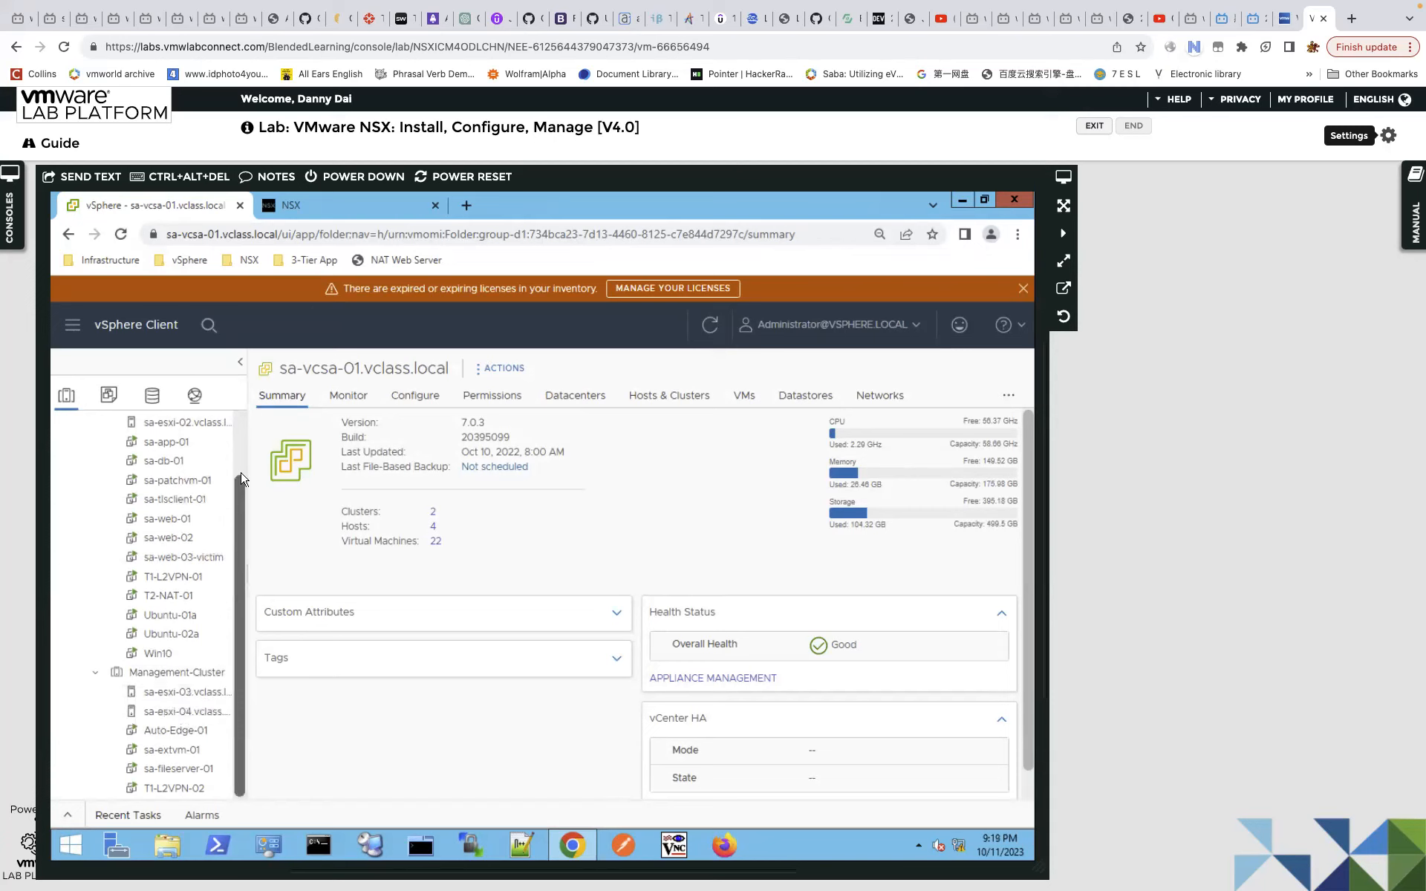
scroll(239, 484, up, 2)
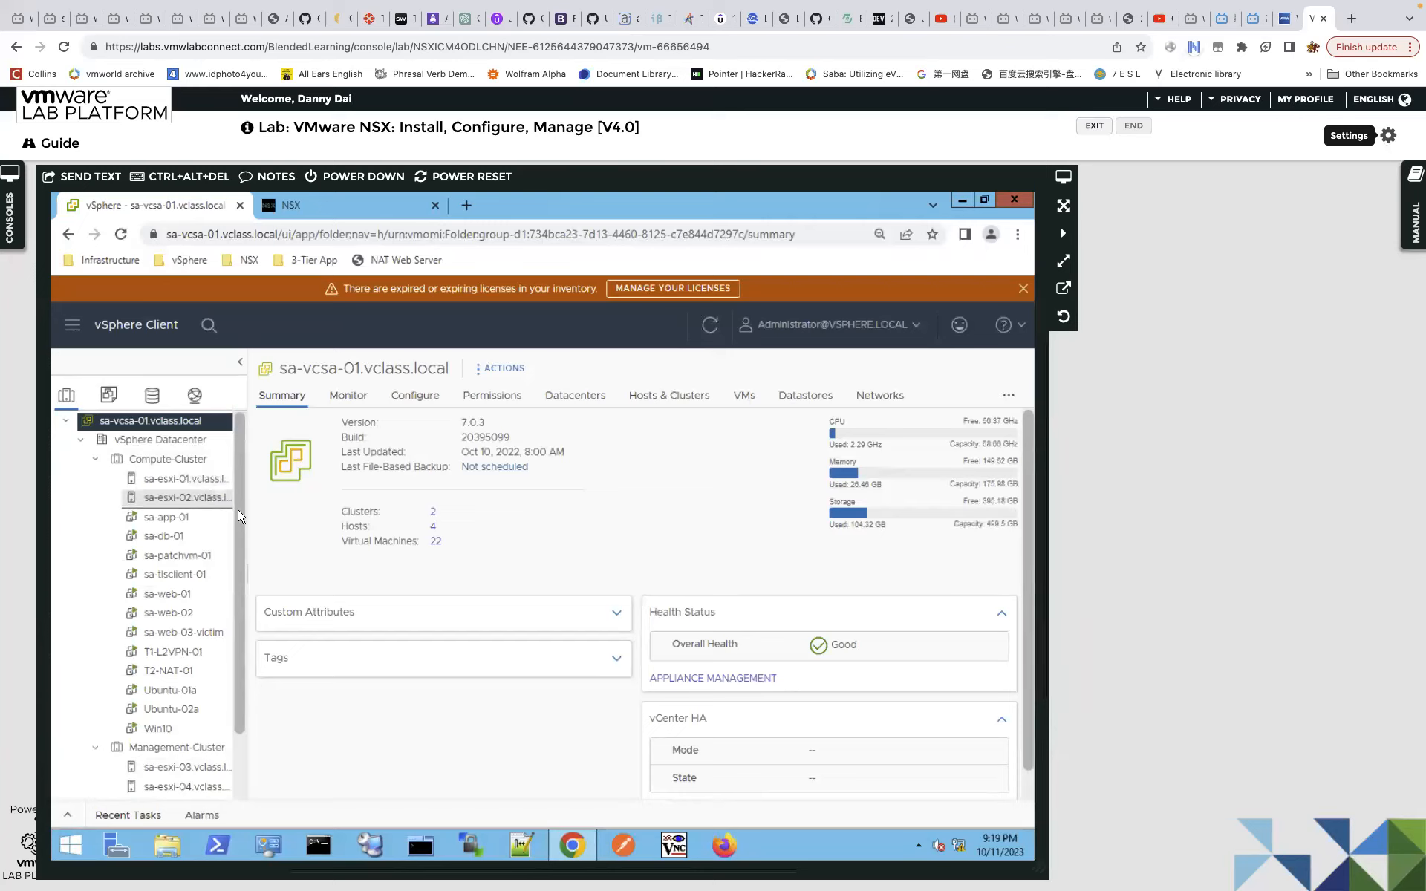
scroll(208, 479, down, 1)
Show host sa-esxi-01's Configure > Networking > Virtual switches page.
click(202, 464)
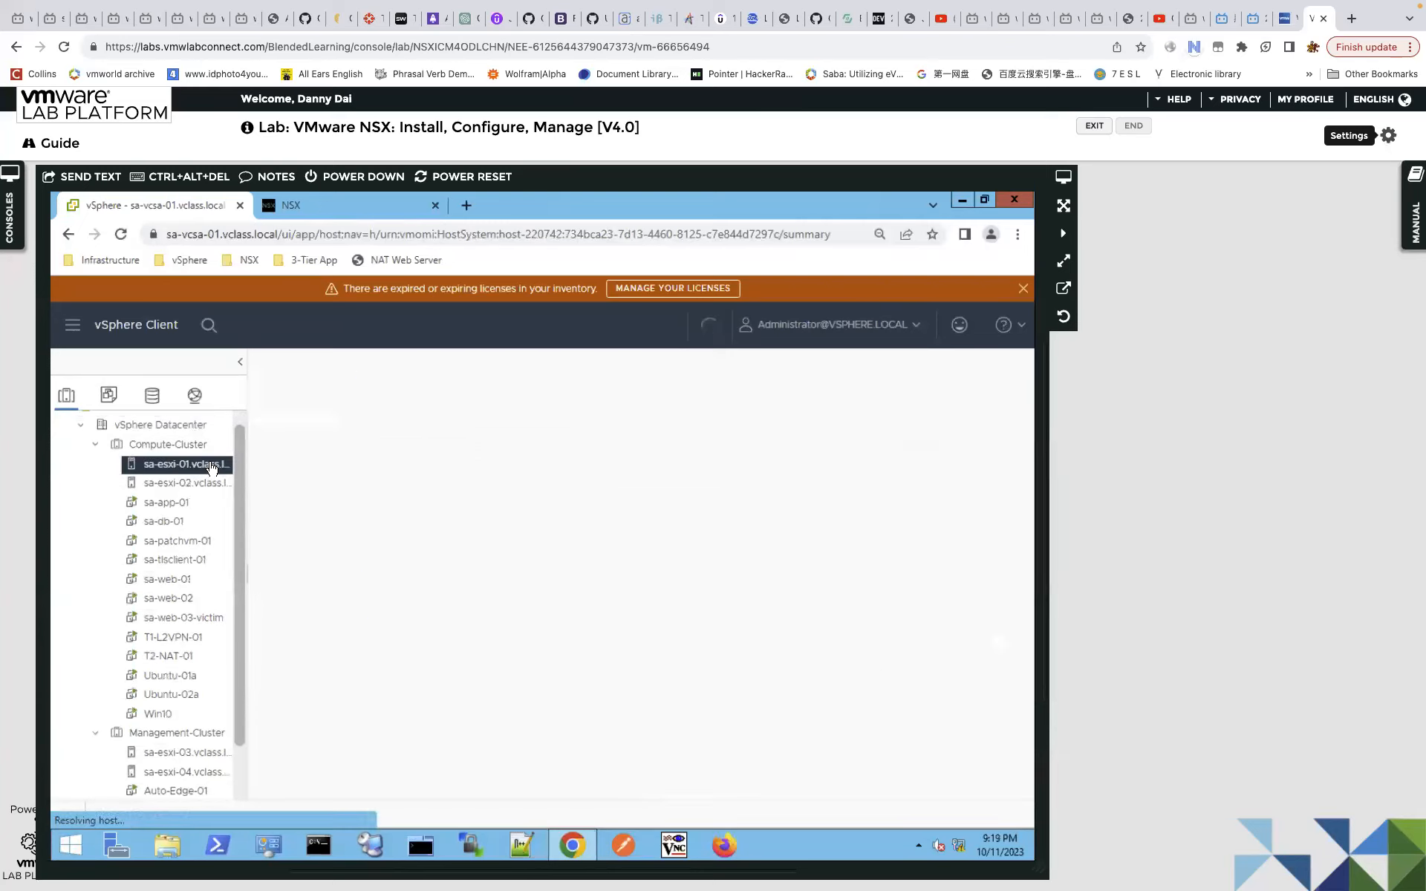
click(416, 398)
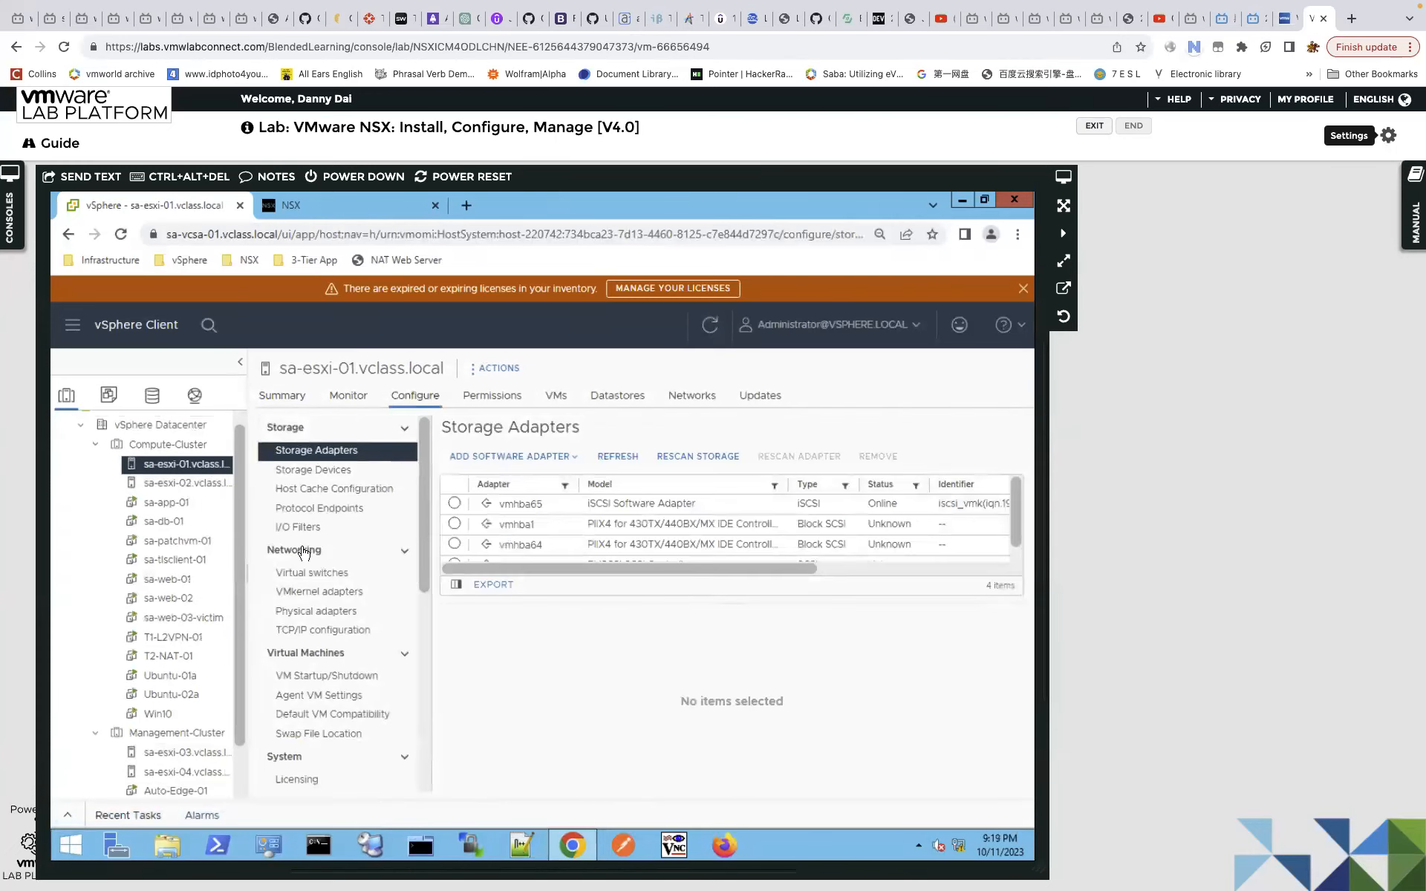
click(329, 573)
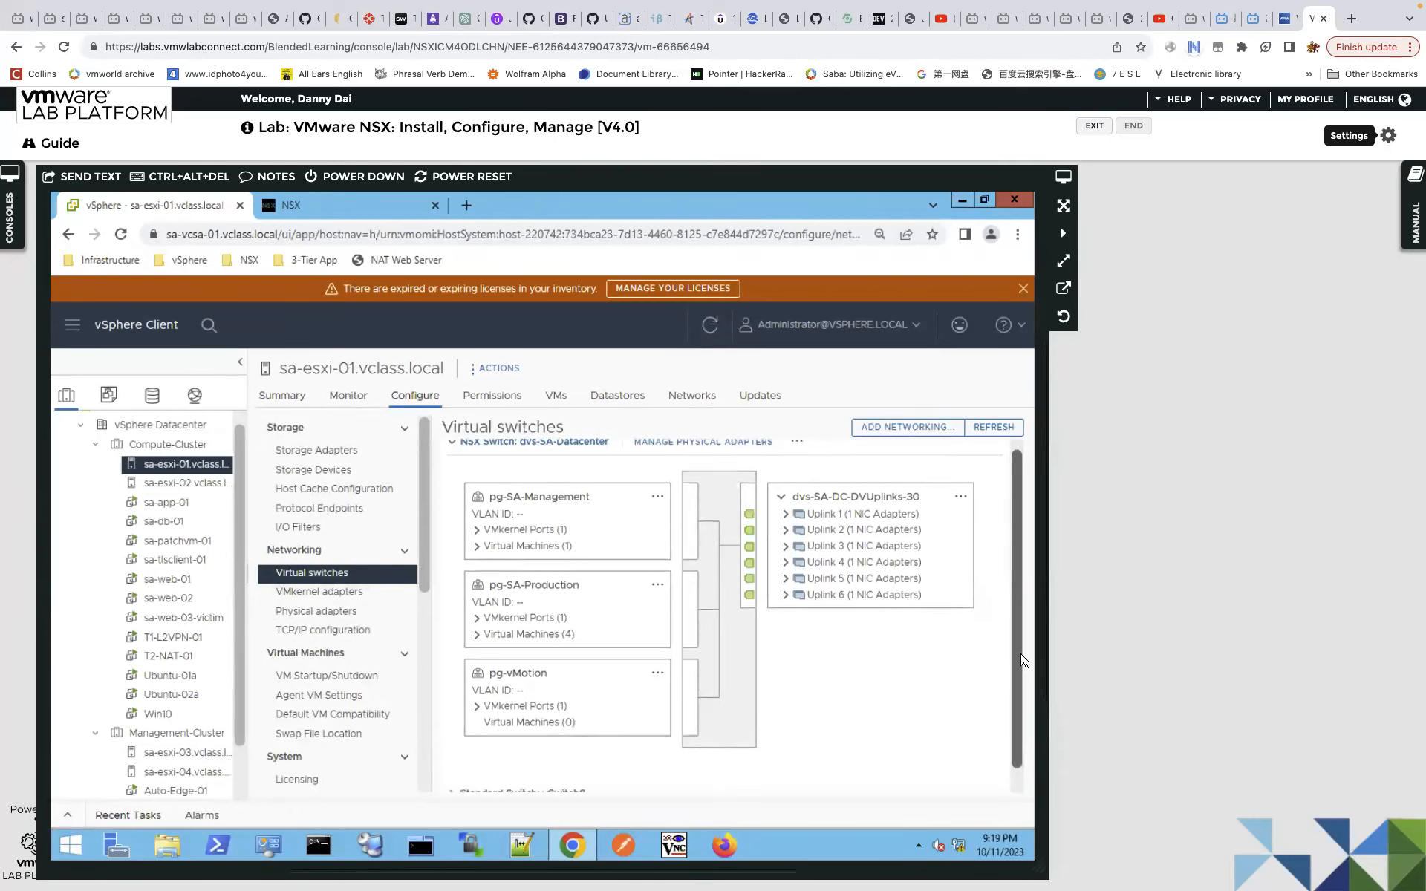
Trace the pg-SA-Management port group to Uplinks 1, 3 and 4.
scroll(1023, 632, down, 1)
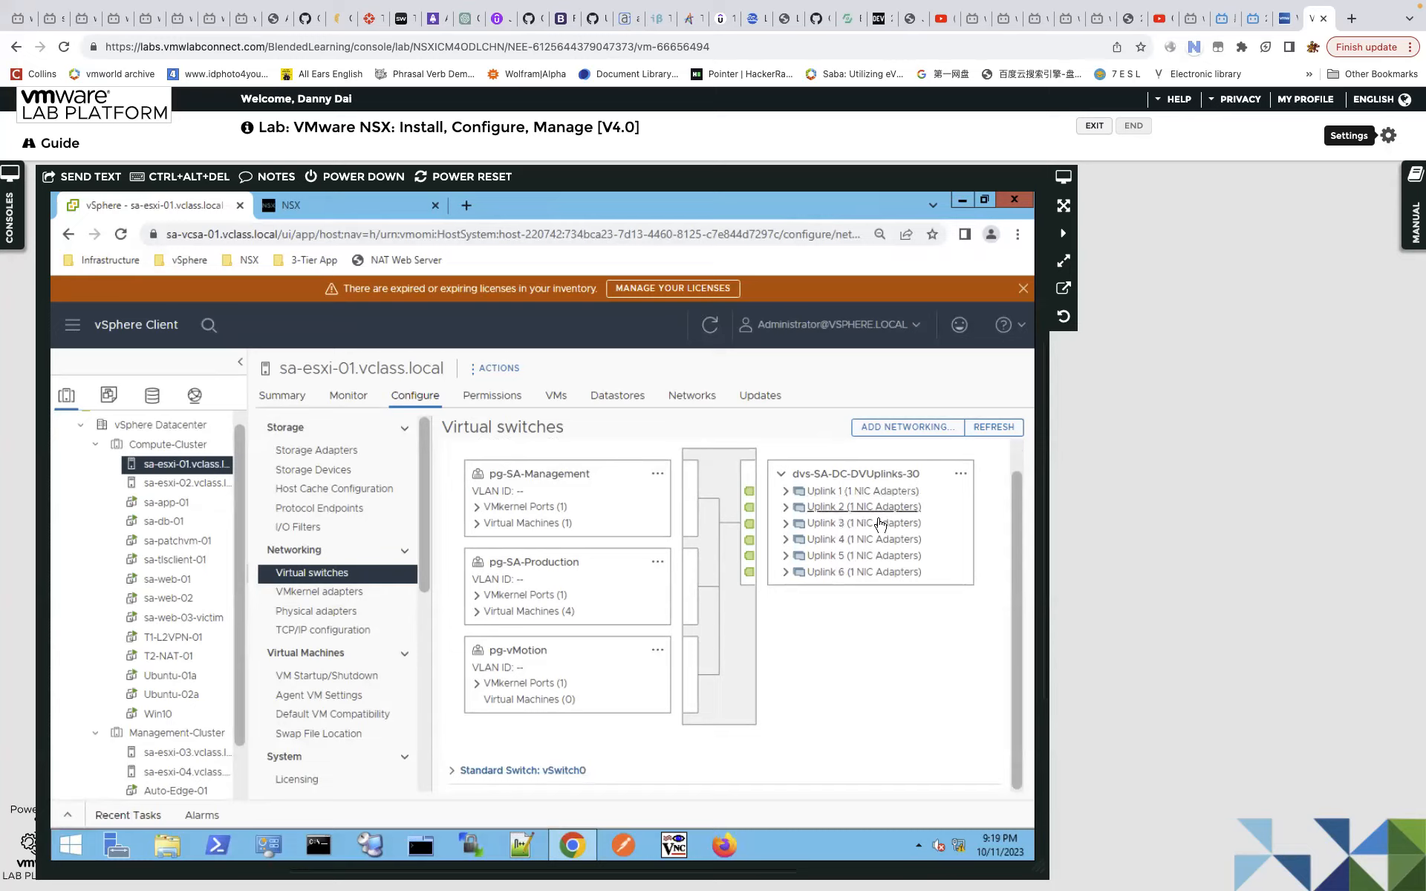
scroll(1017, 540, up, 1)
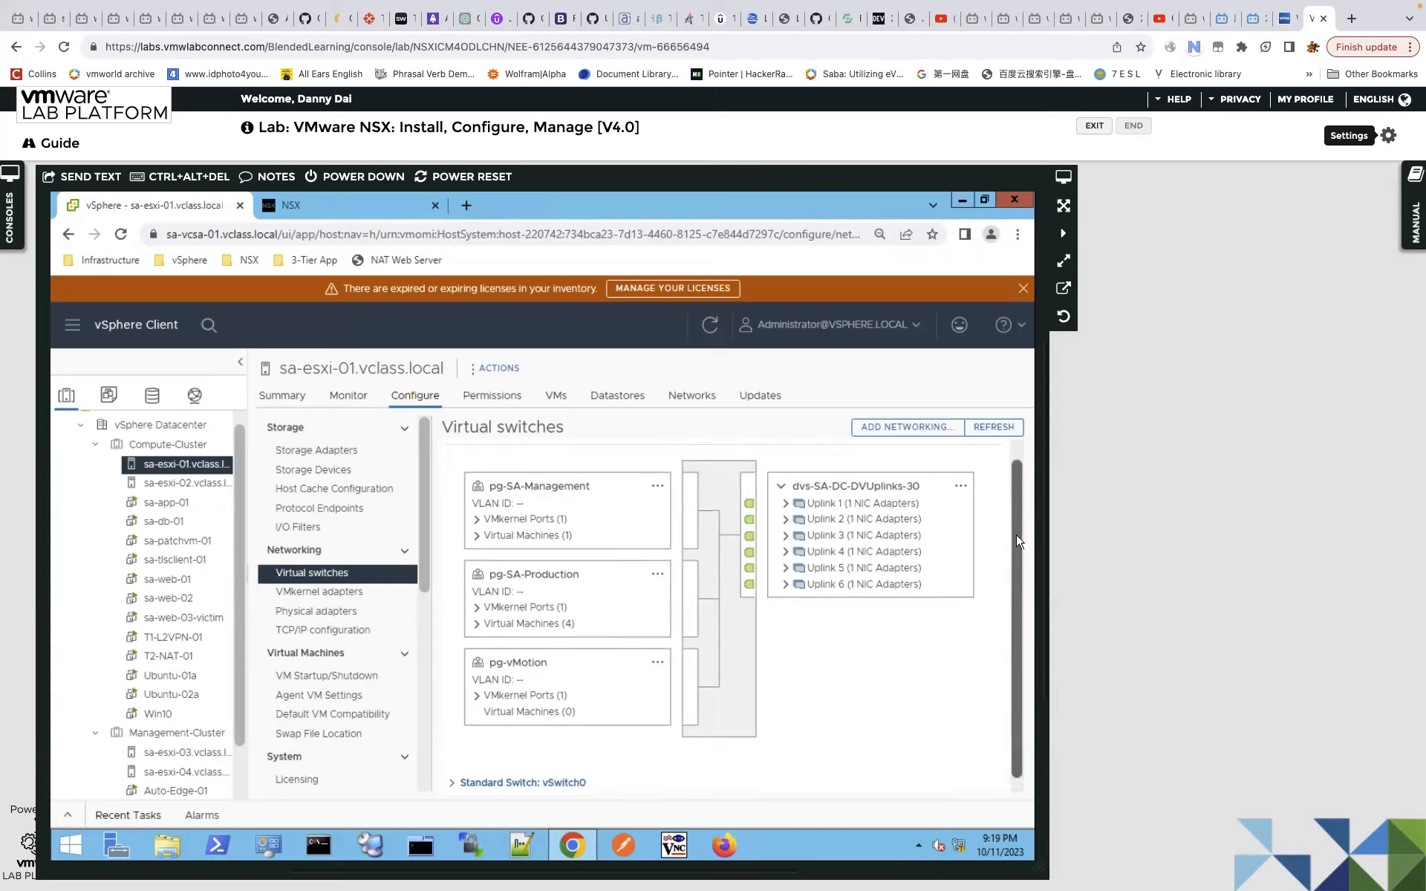
scroll(1017, 541, up, 2)
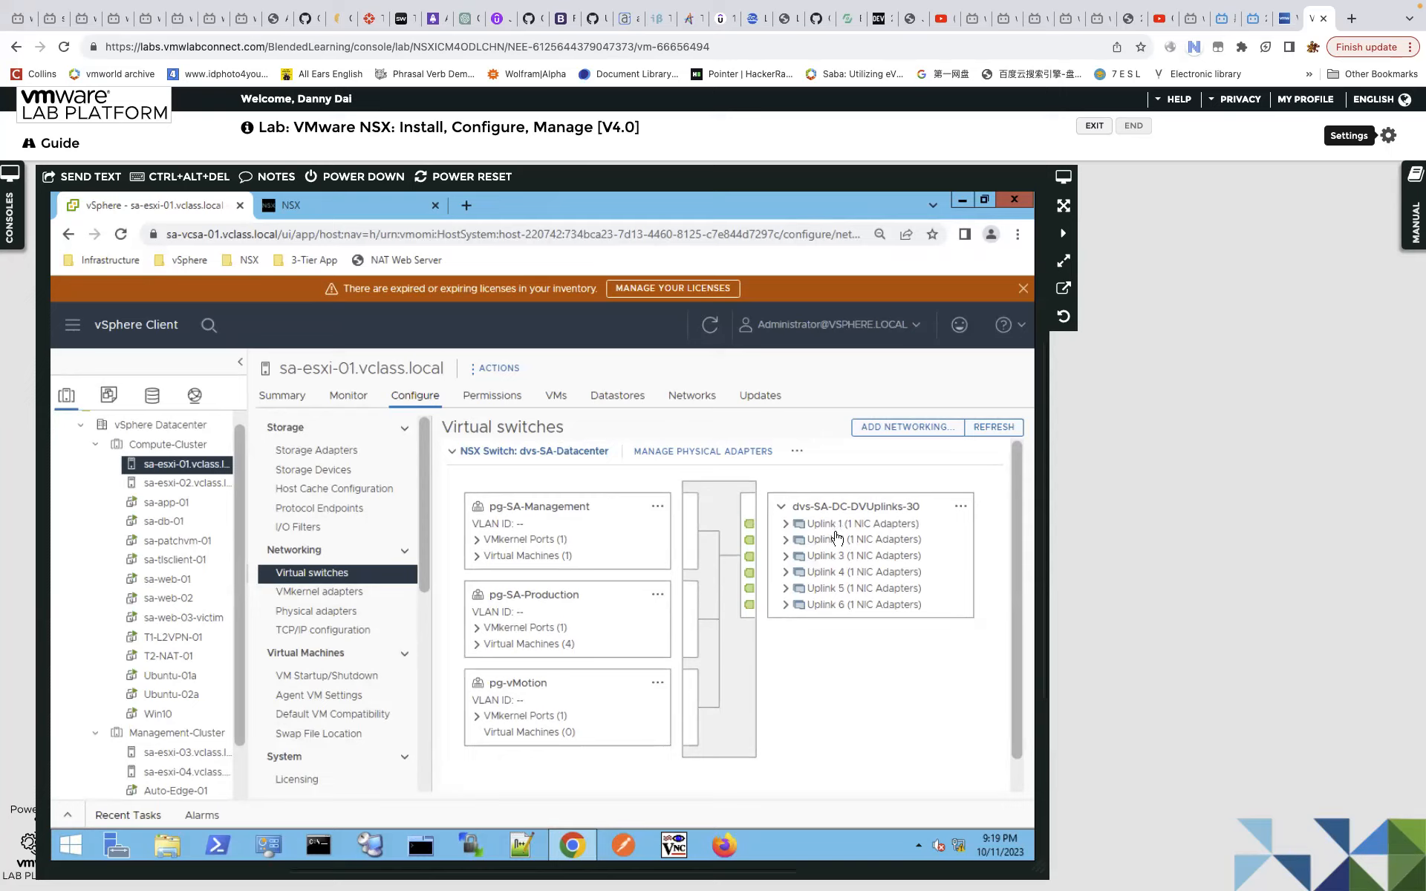
click(538, 511)
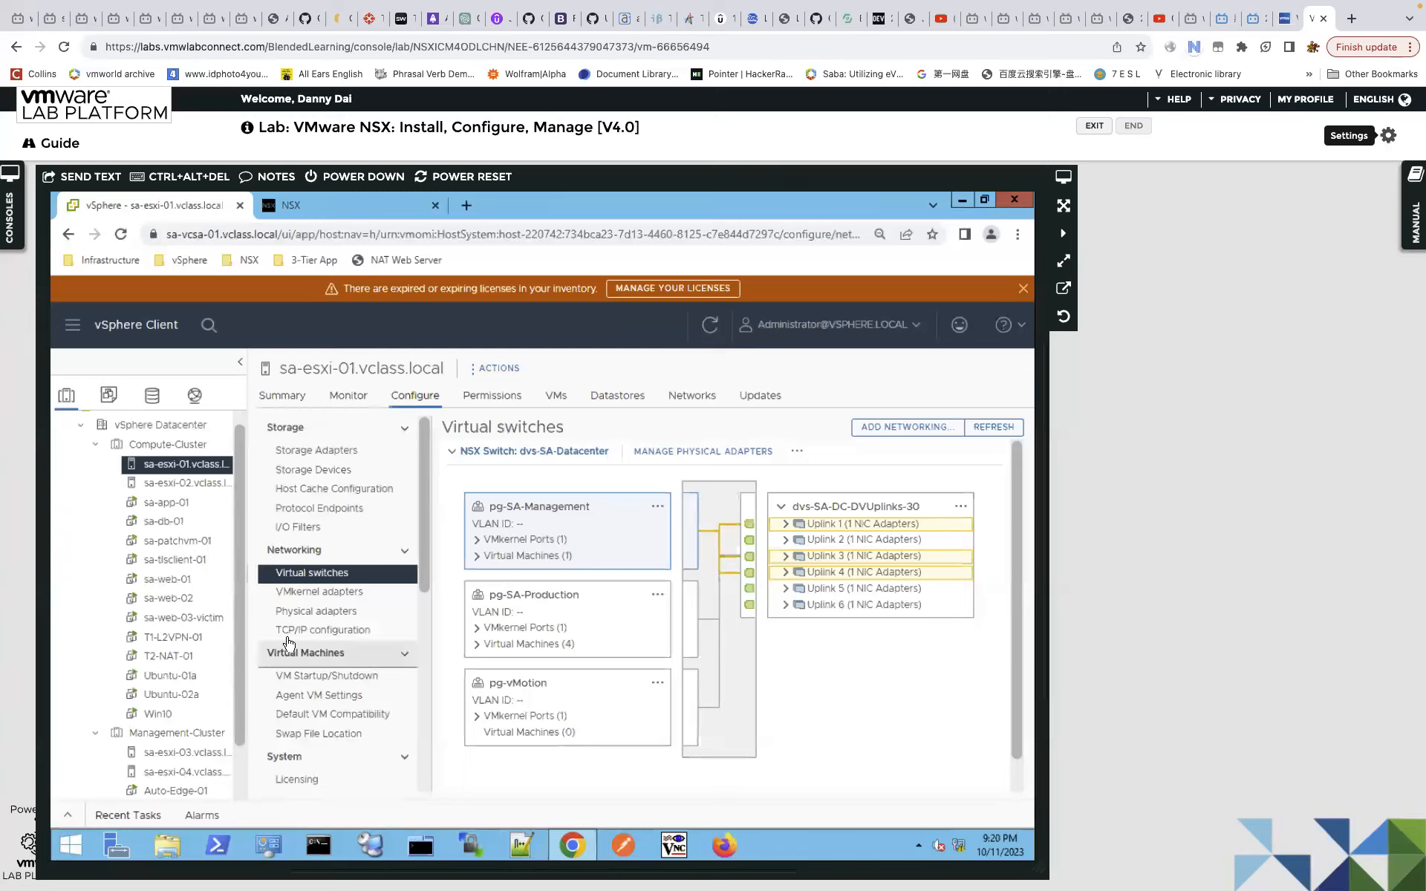
drag(238, 633, 241, 735)
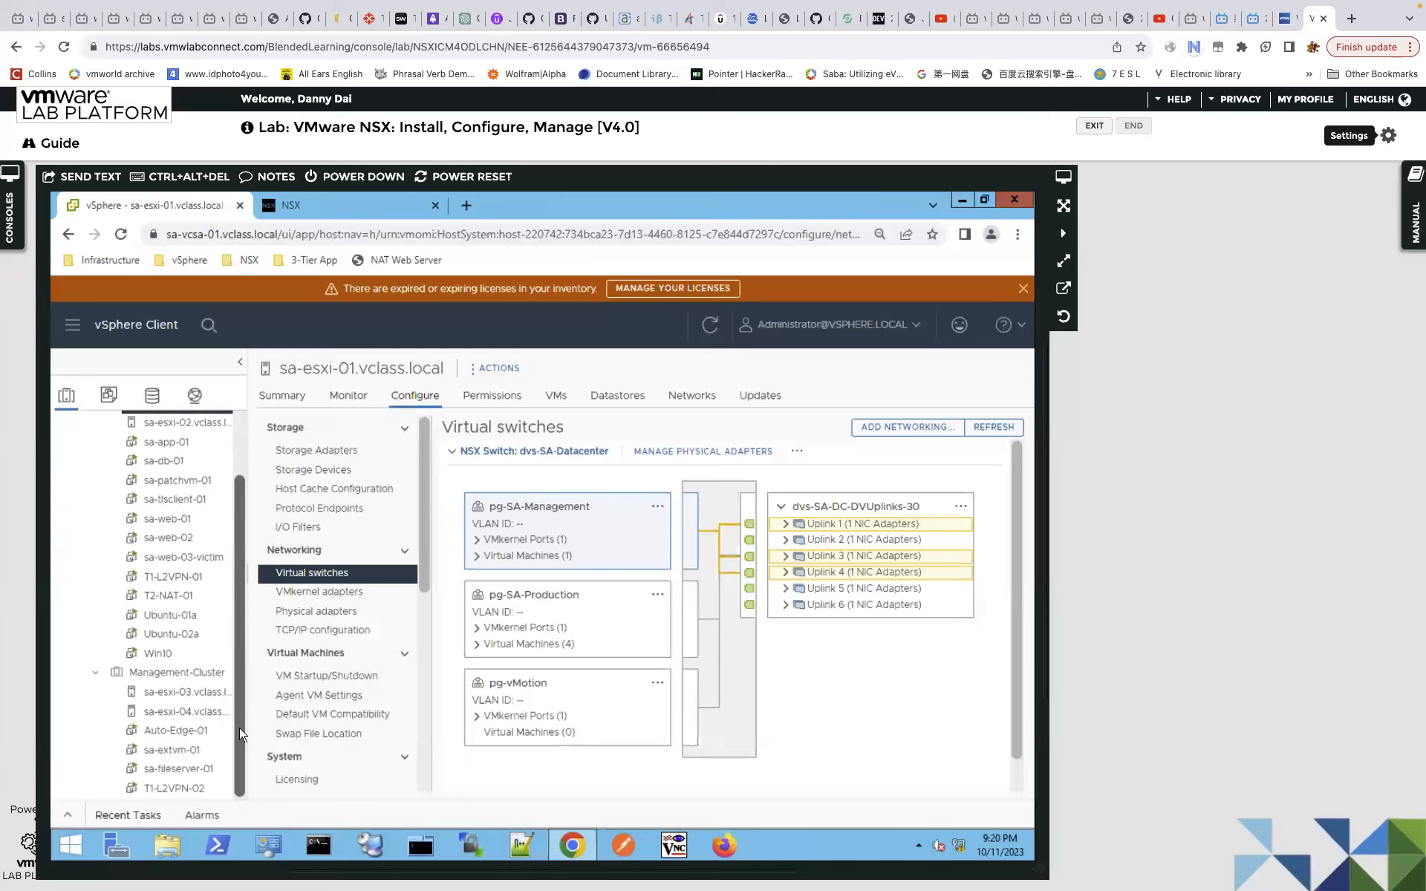
On sa-esxi-03, trace pg-SA-Management, pg-SA-Production and pg-vMotion uplinks, reveal vSwitch0, then select sa-esxi-04.
click(210, 698)
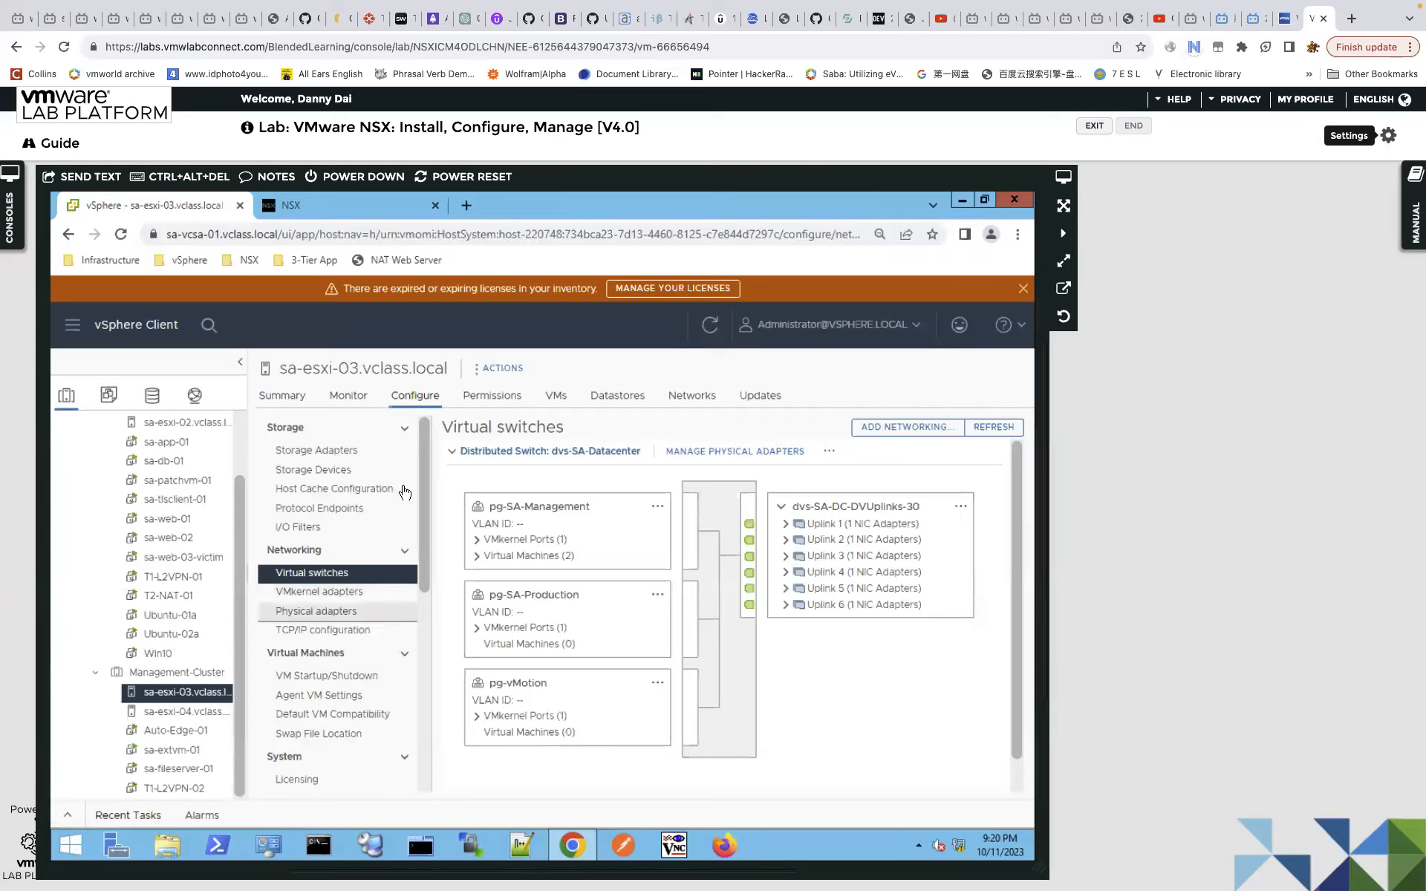
click(577, 513)
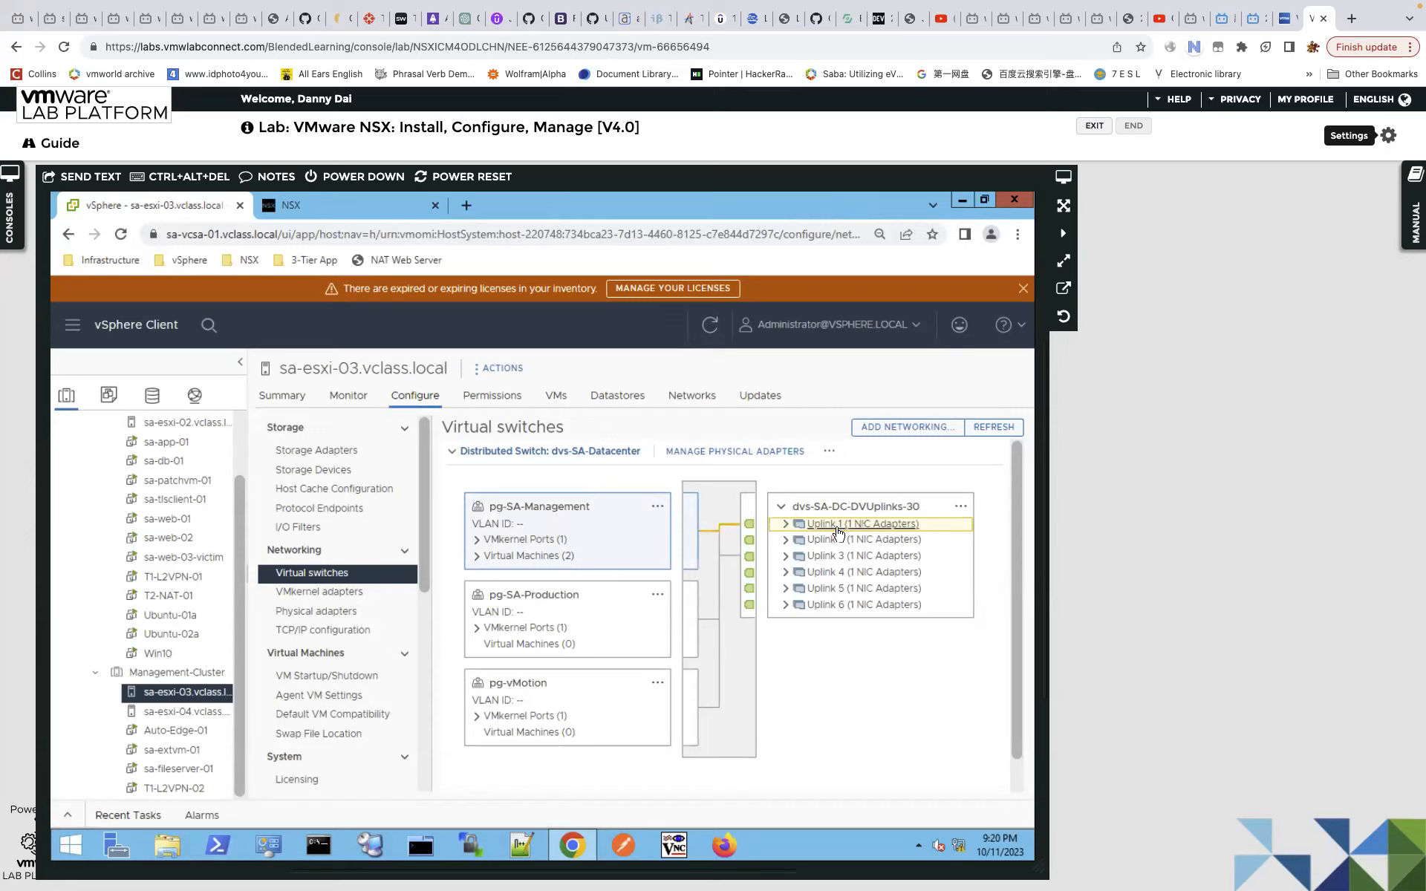
click(546, 598)
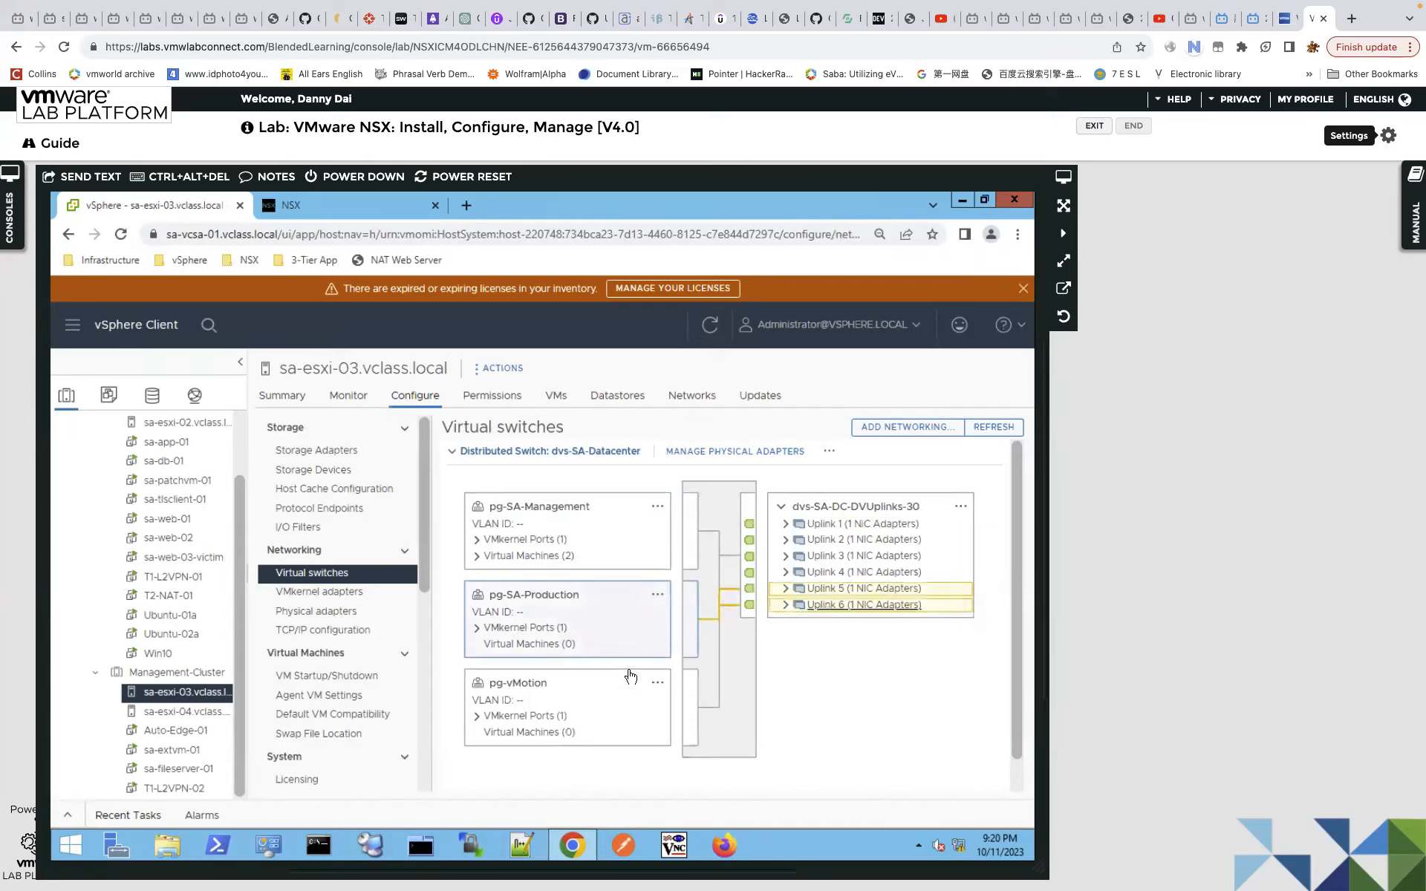
click(535, 689)
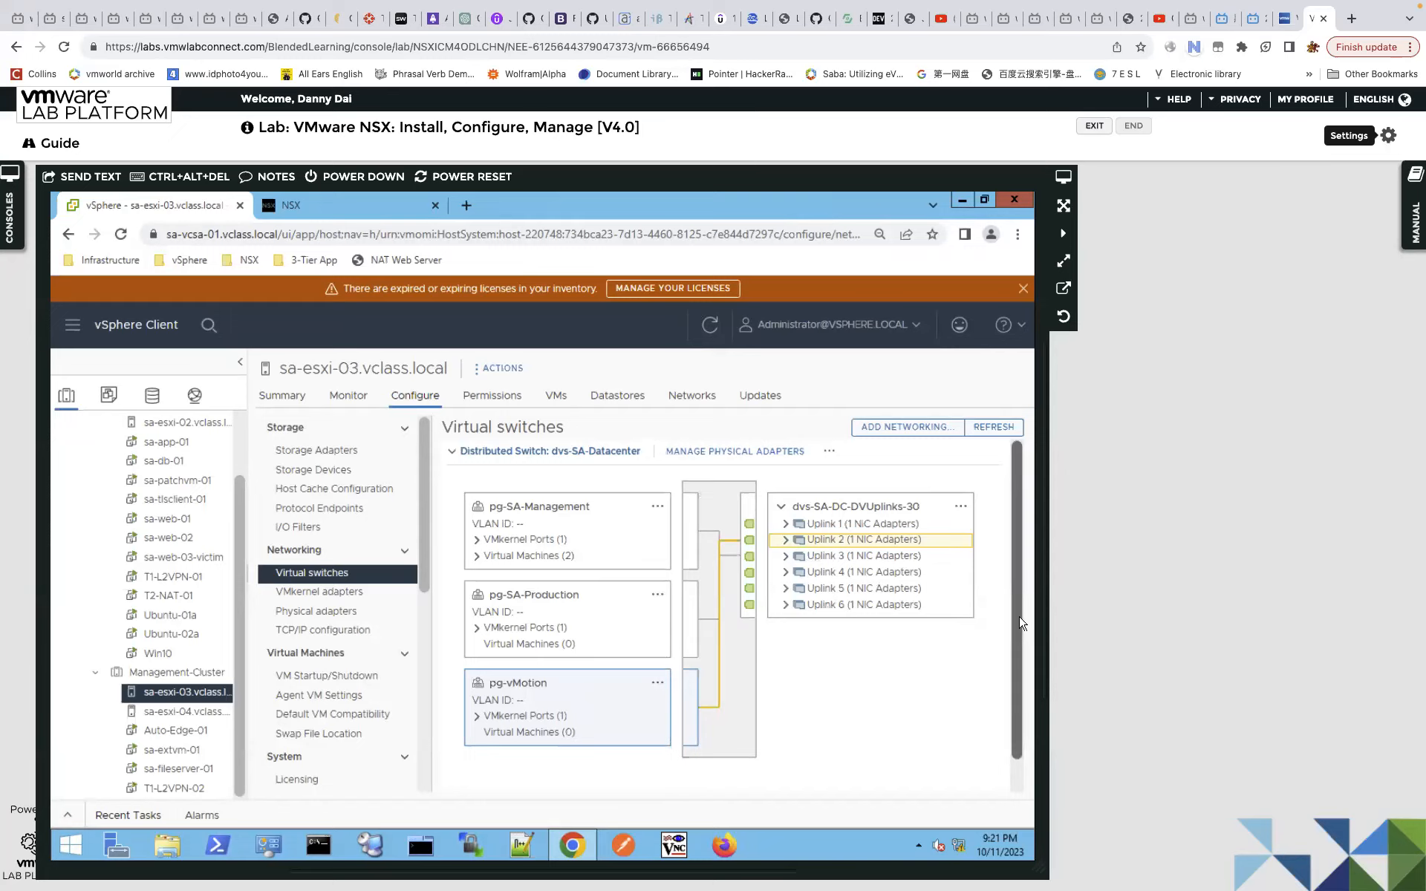
scroll(1023, 633, down, 1)
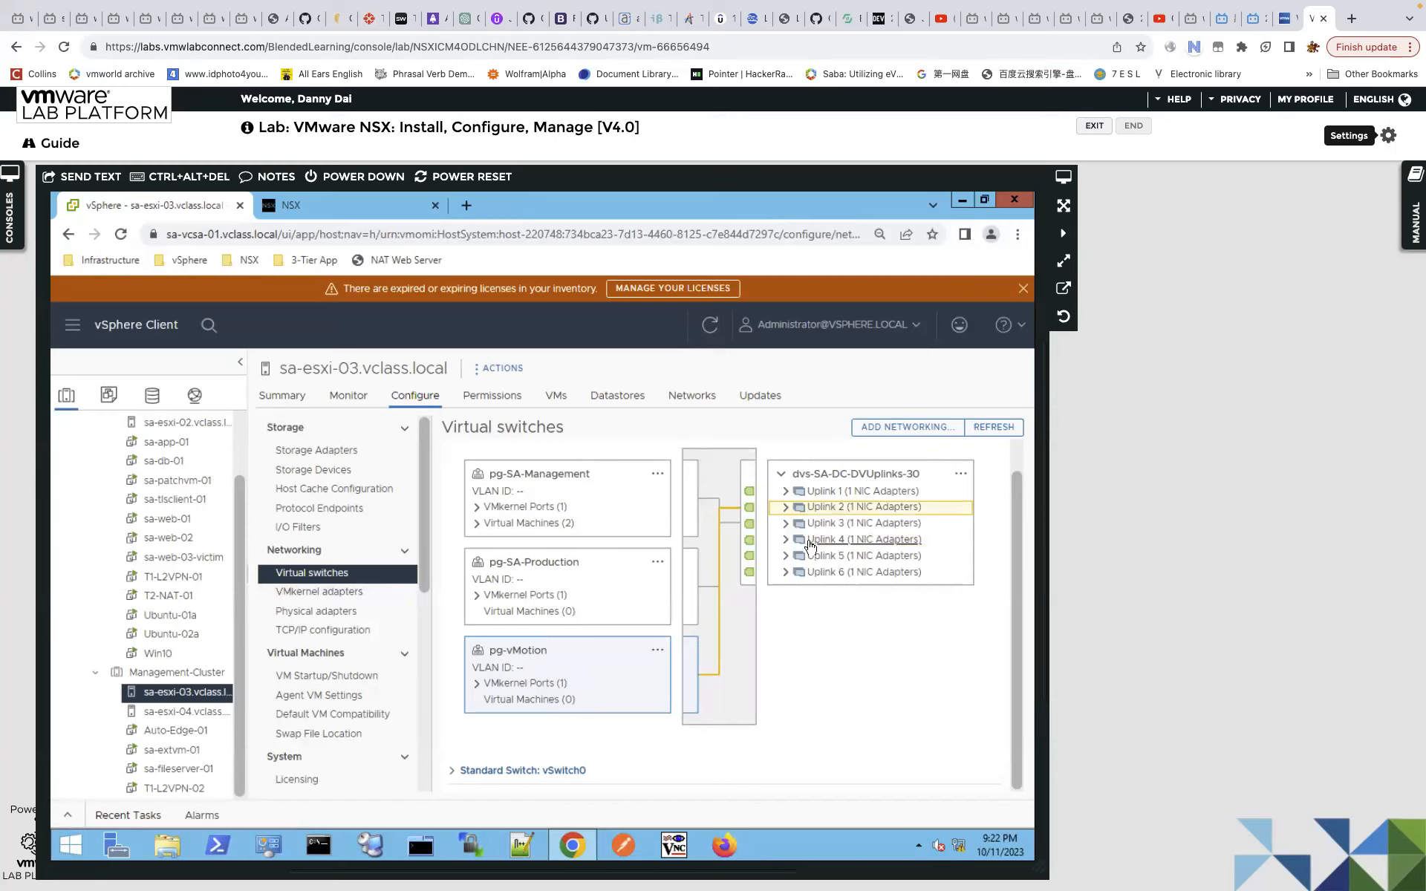
click(201, 713)
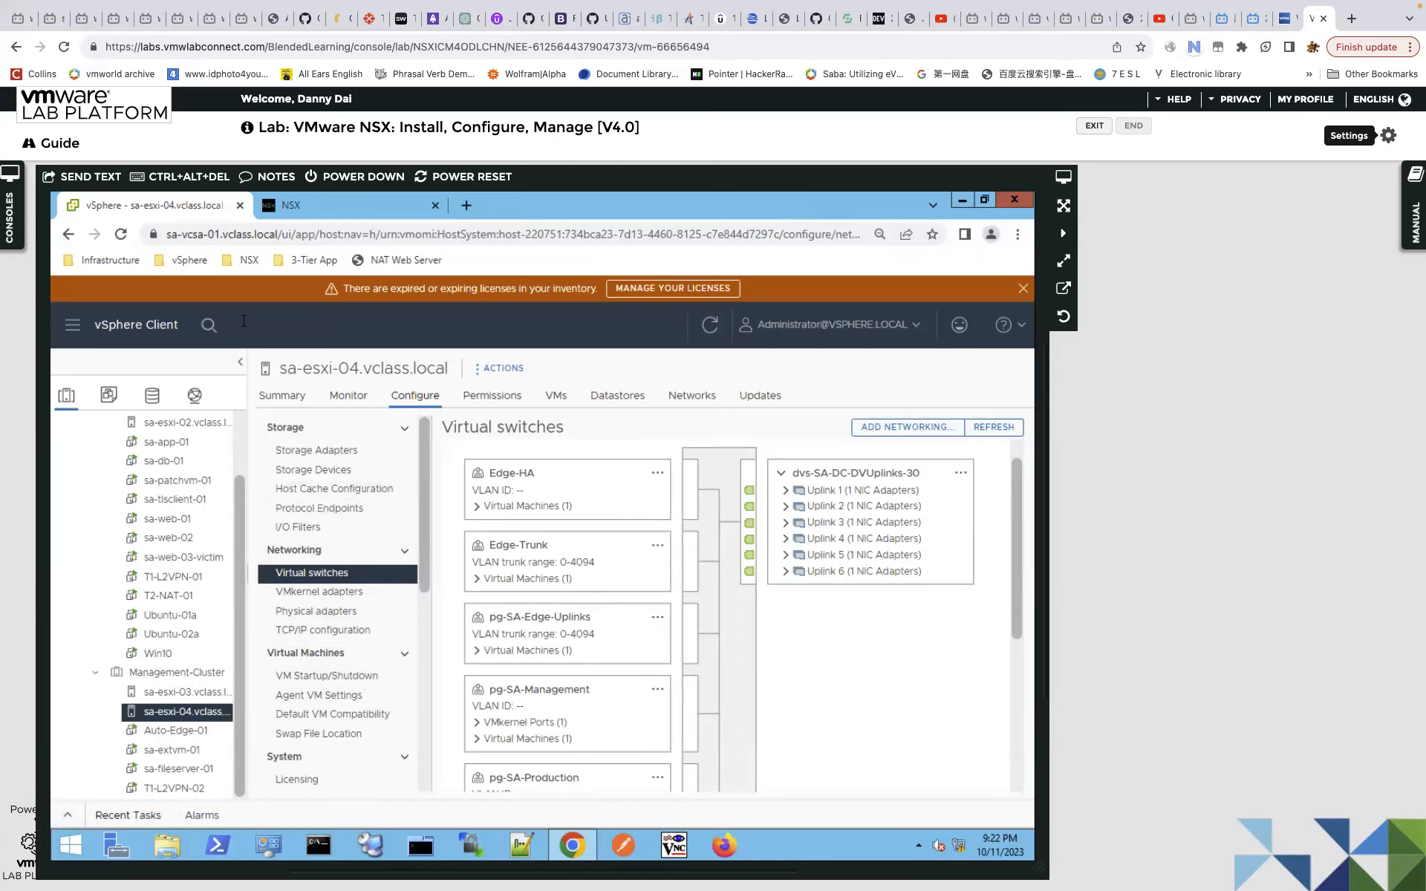
Switch from sa-esxi-04's virtual switches to the NSX Manager browser tab.
click(347, 212)
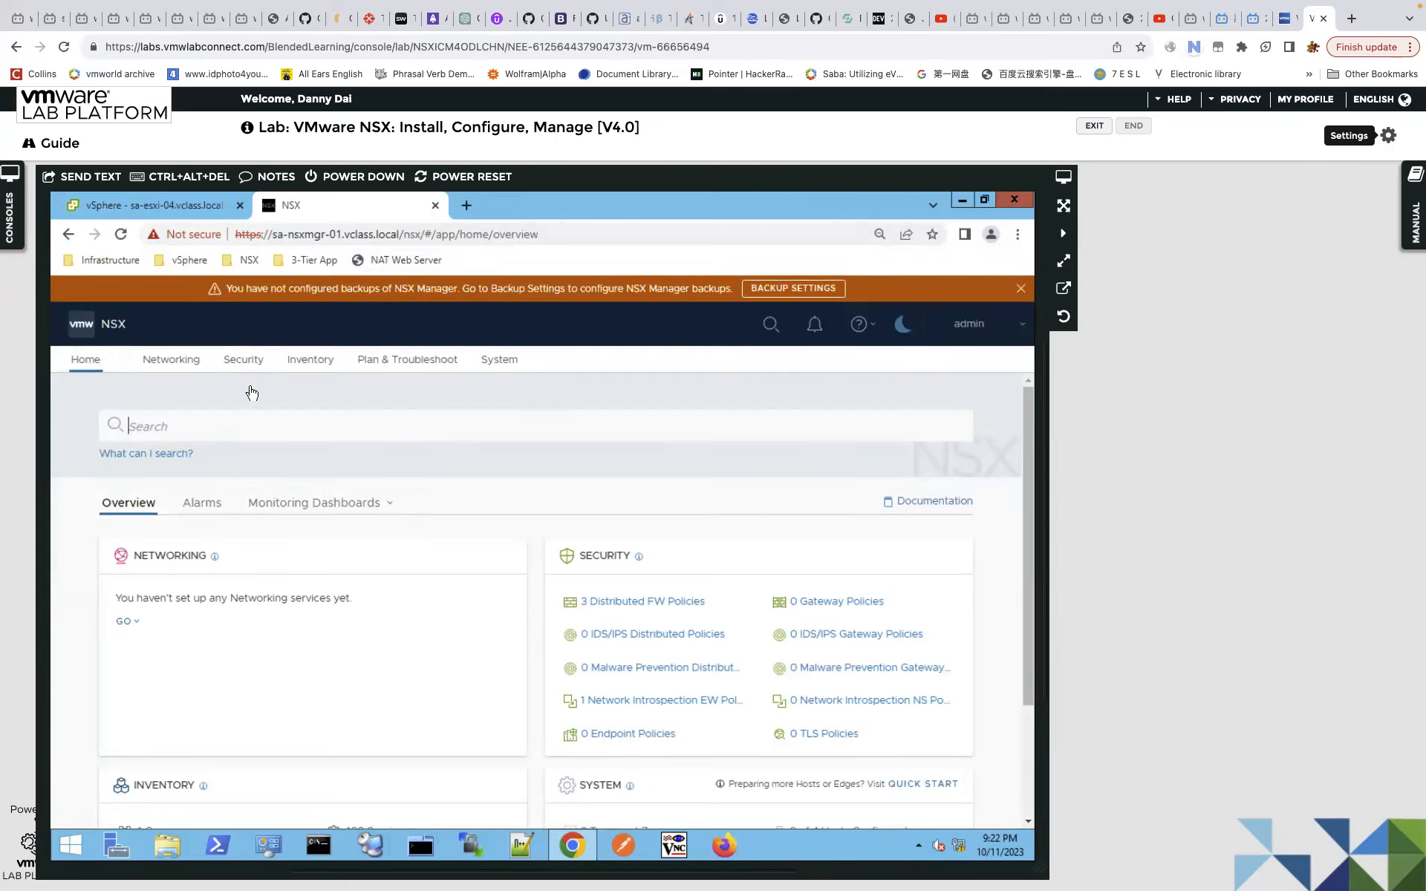
Navigate to System > Fabric > Nodes > Edge Transport Nodes, which lists no edge nodes.
click(498, 360)
click(208, 562)
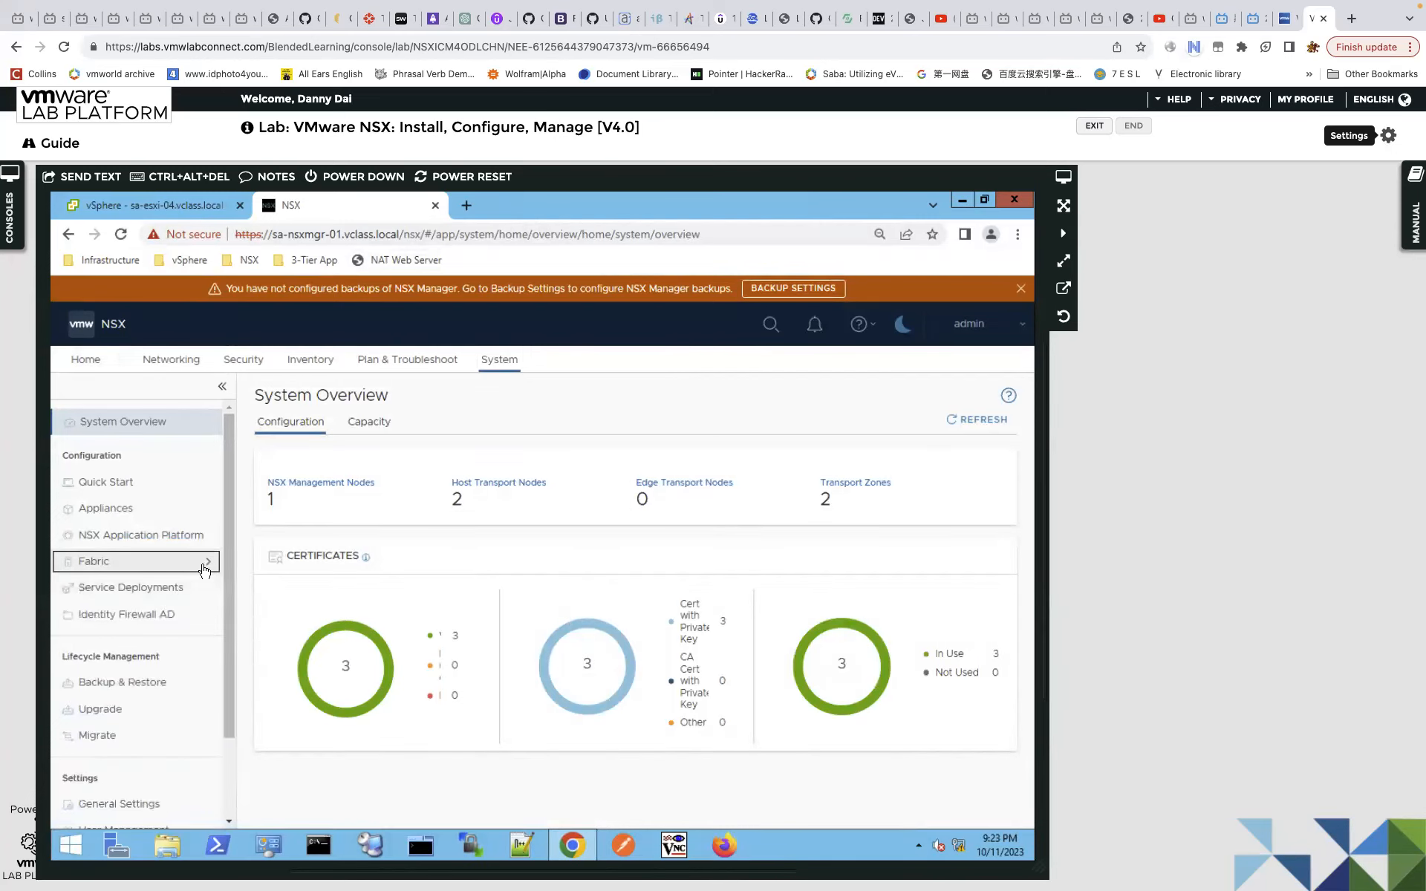
click(208, 562)
click(119, 591)
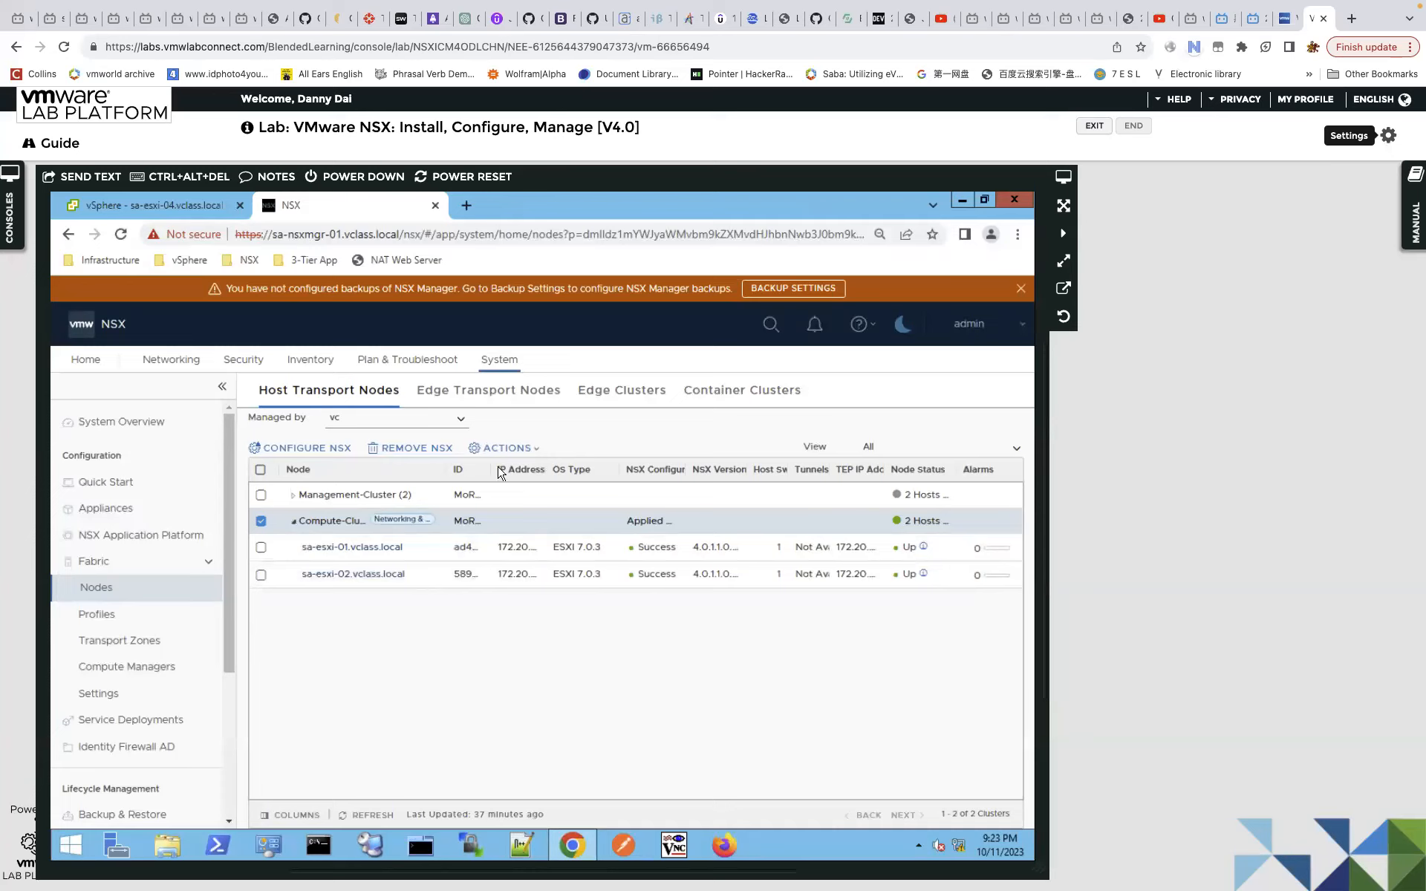
click(530, 393)
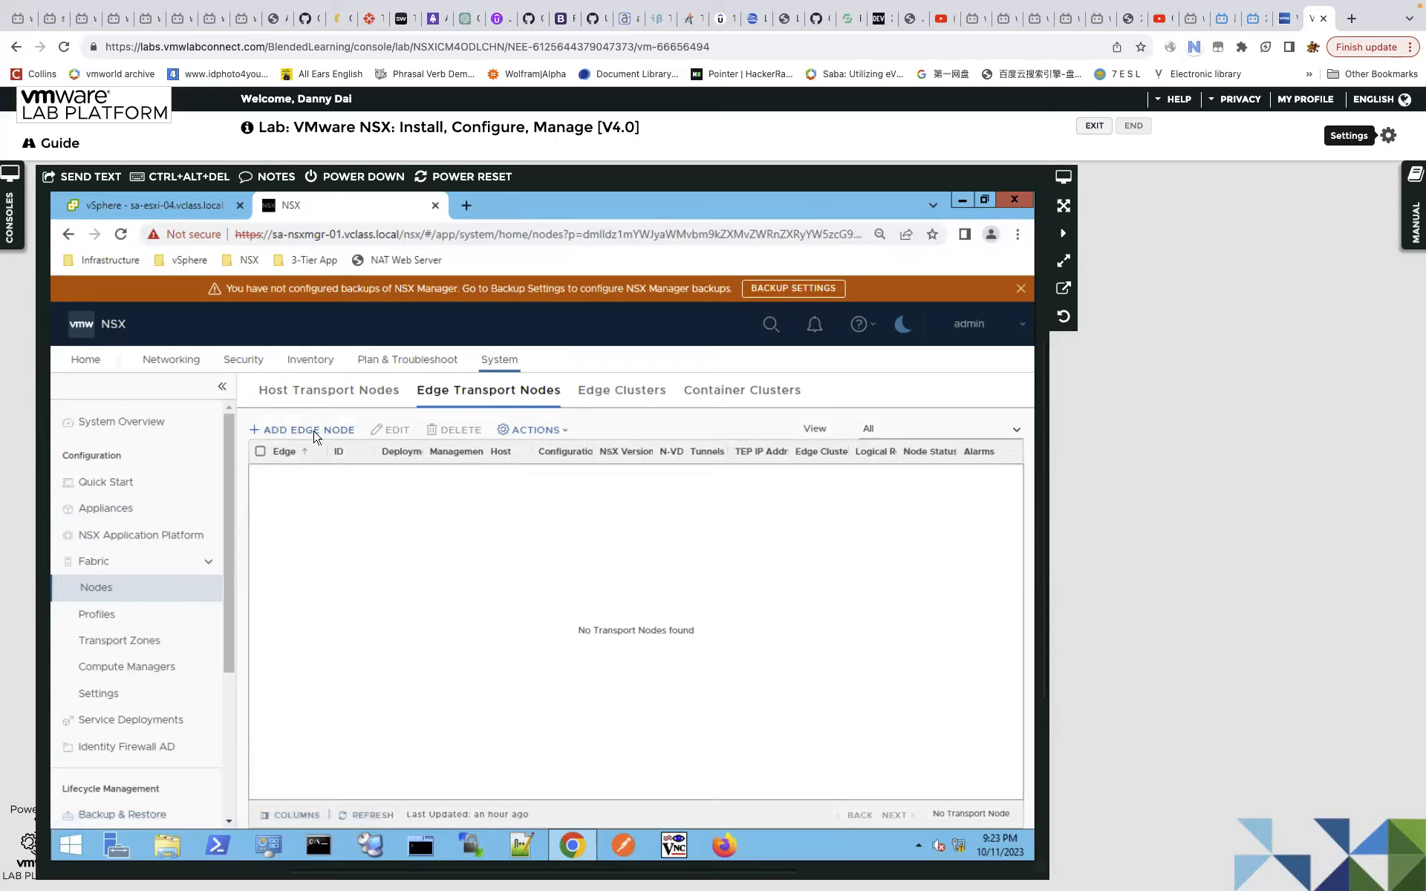
Open and cancel the Add Edge Node wizard, then go to Fabric > Profiles uplink profiles.
click(317, 438)
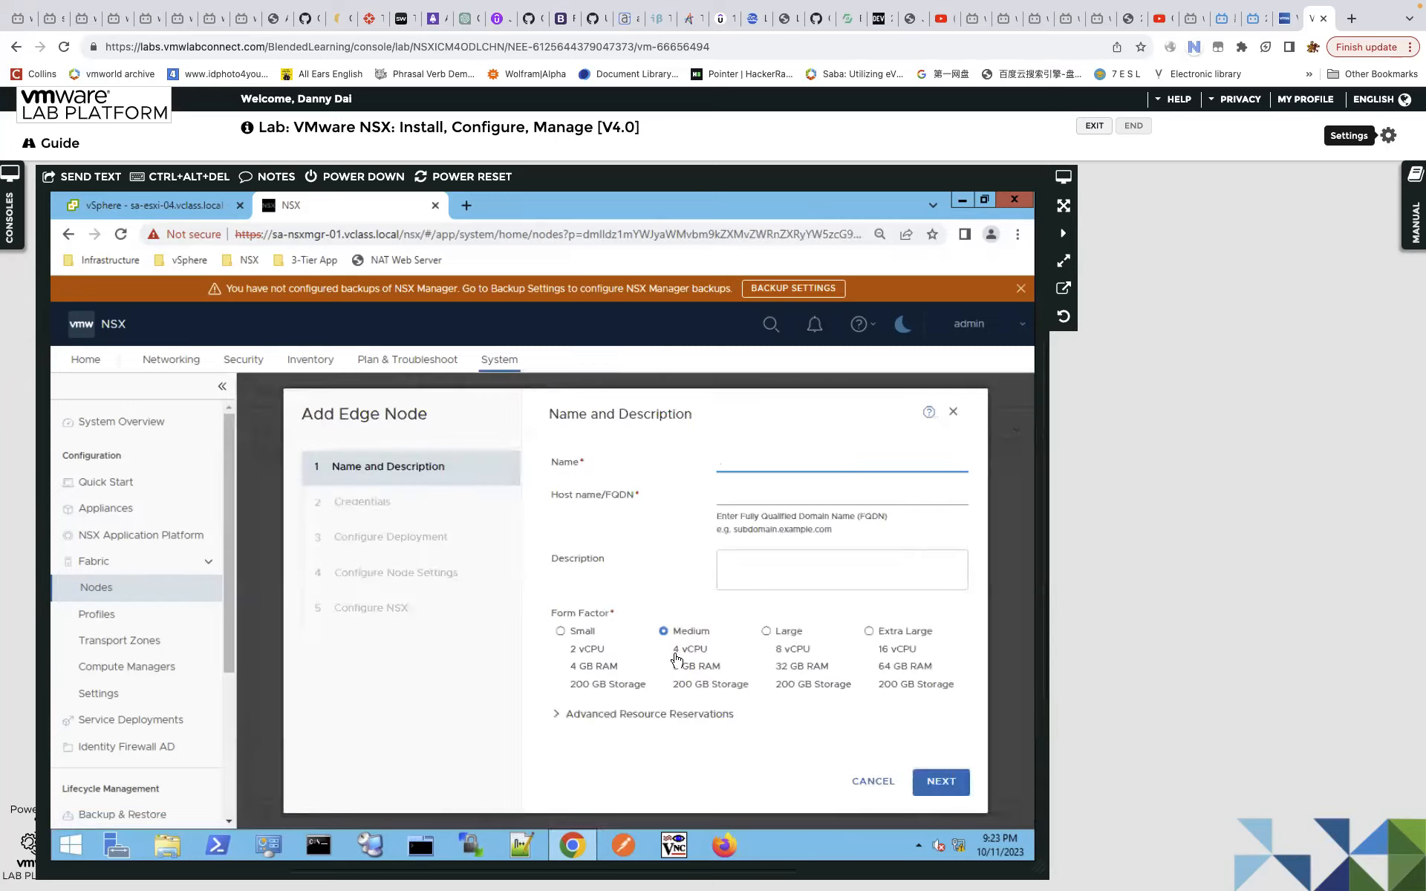
click(867, 783)
click(123, 618)
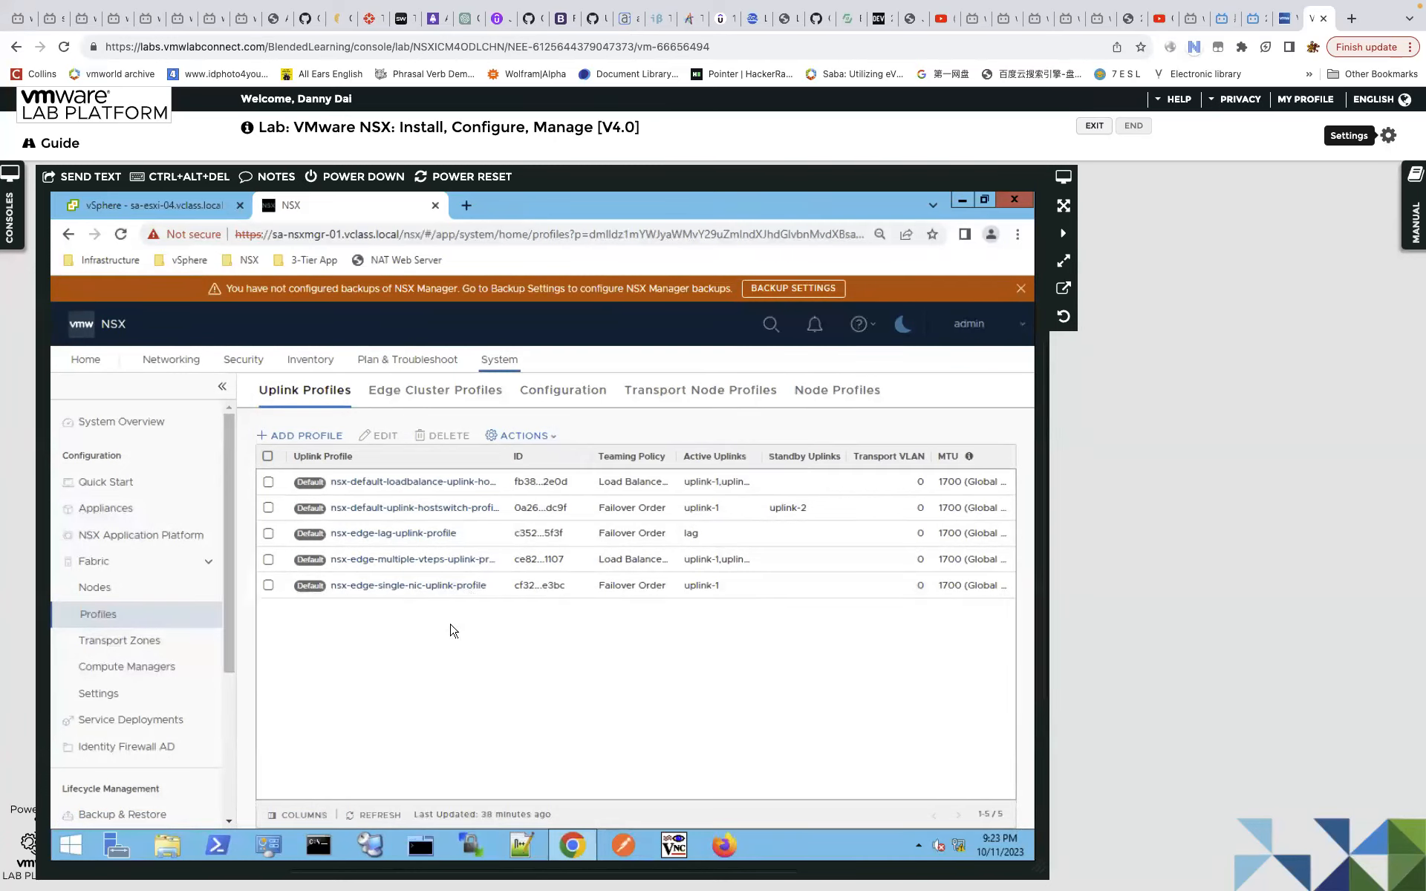
Start a new uplink profile named 'my uplink profile'.
click(311, 437)
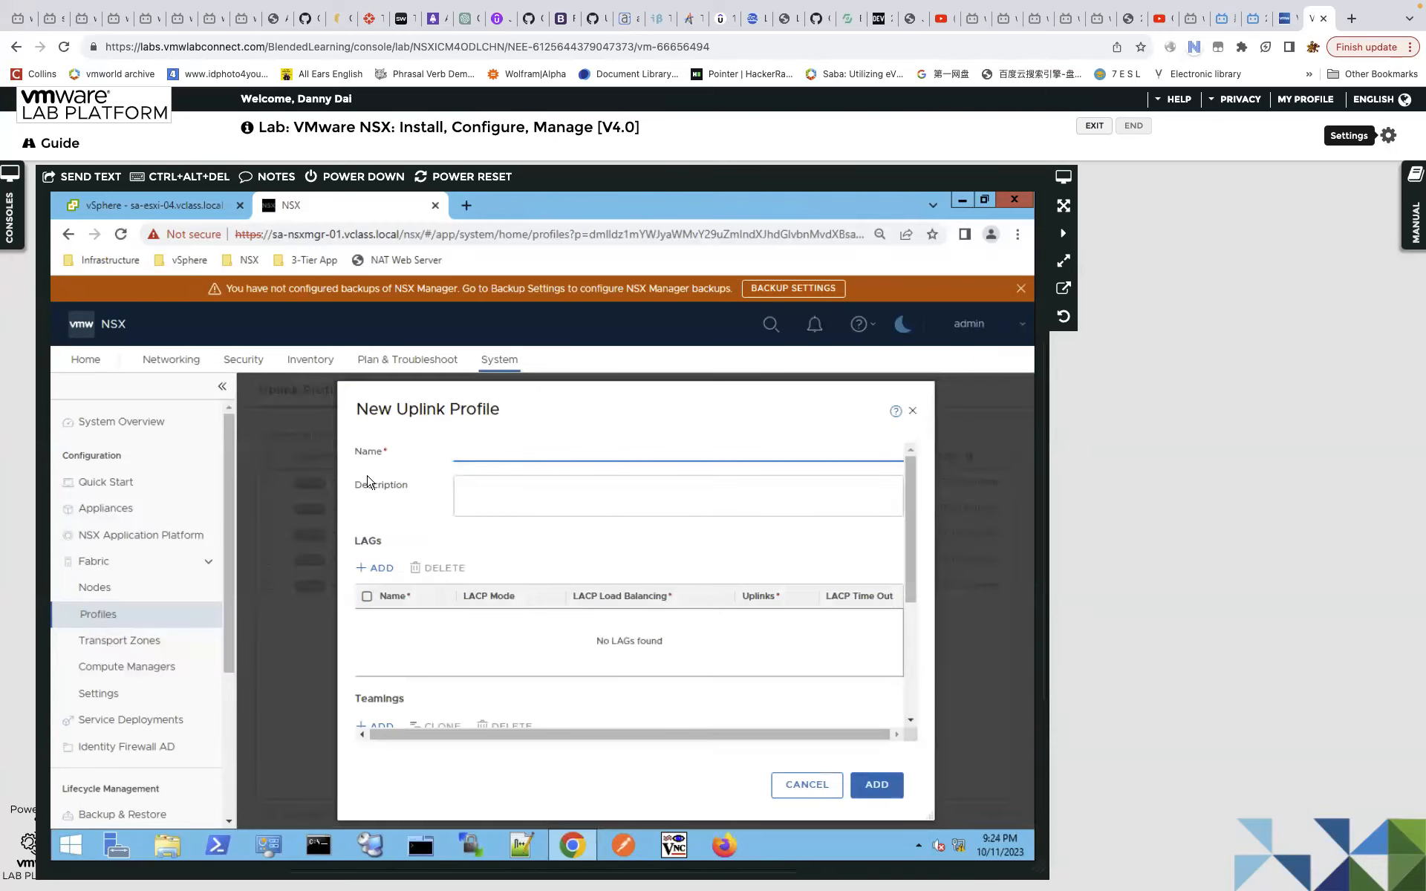
text(dd)
key(BackSpace)
text(my uplink profile)
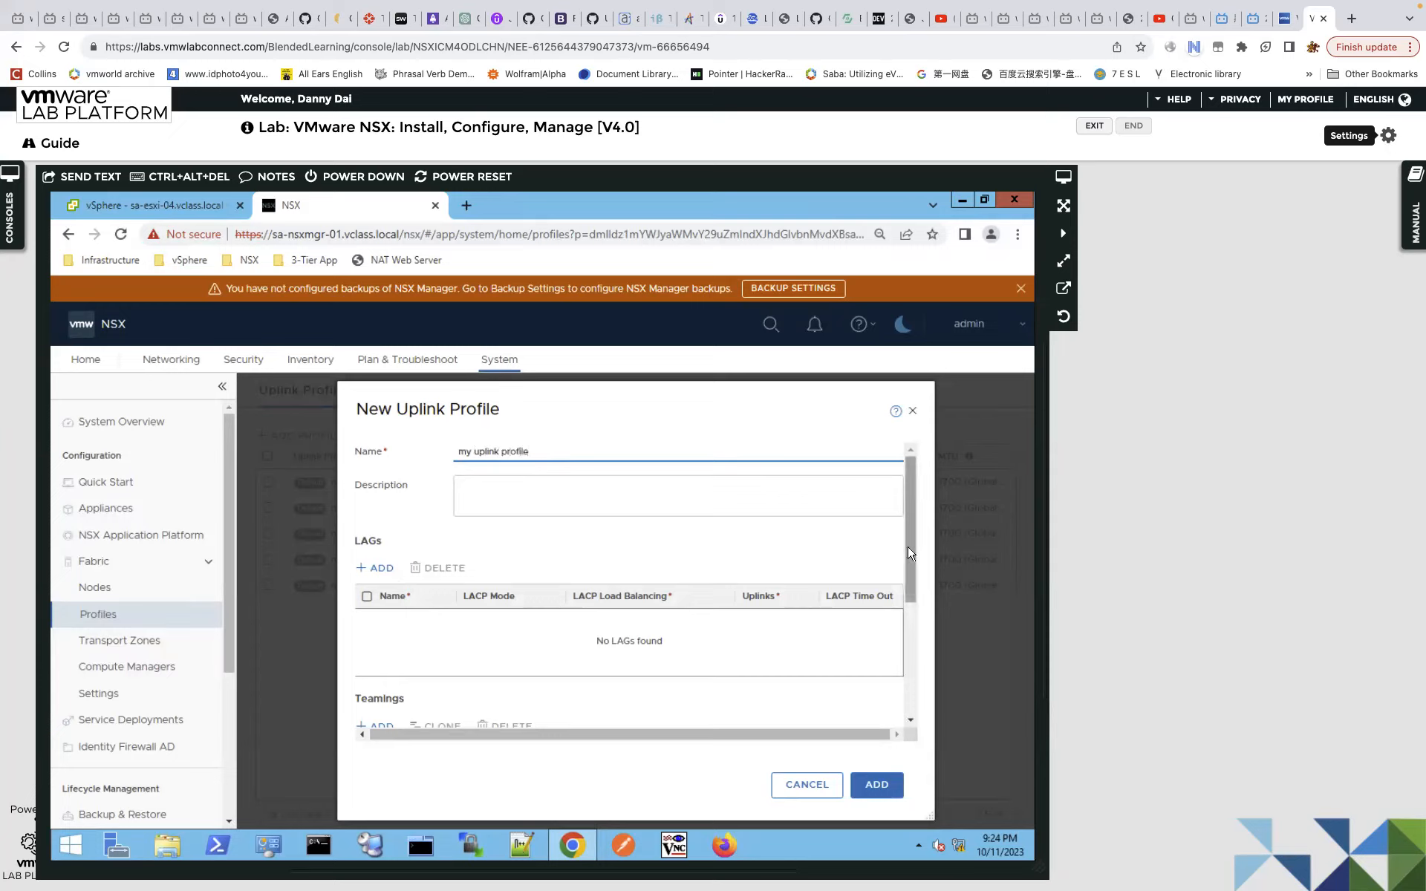
Set the default teaming's active uplinks to uplink-1,uplink-2.
scroll(921, 587, down, 1)
scroll(933, 689, down, 2)
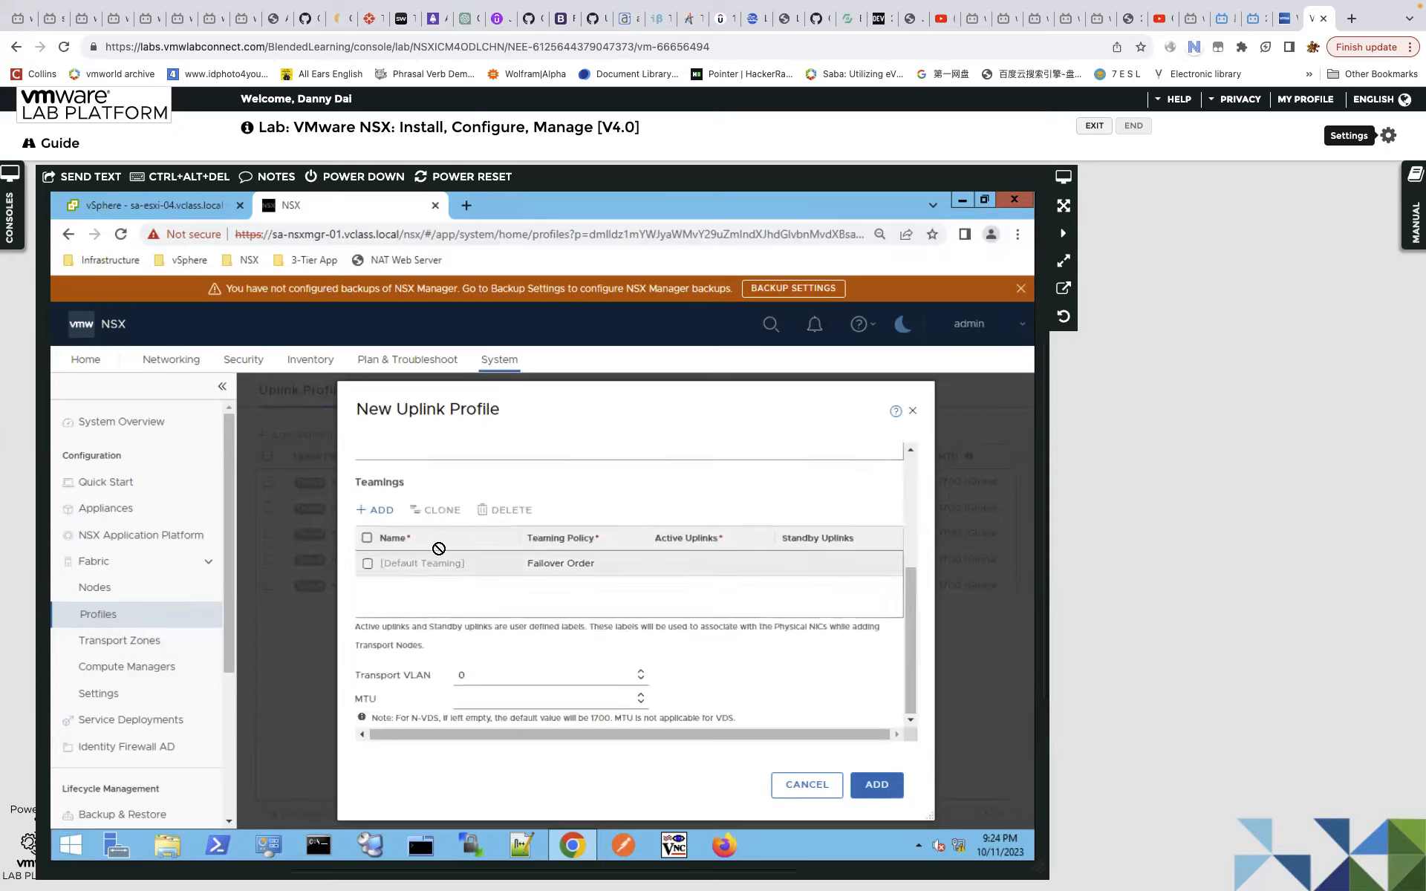
click(706, 574)
click(770, 563)
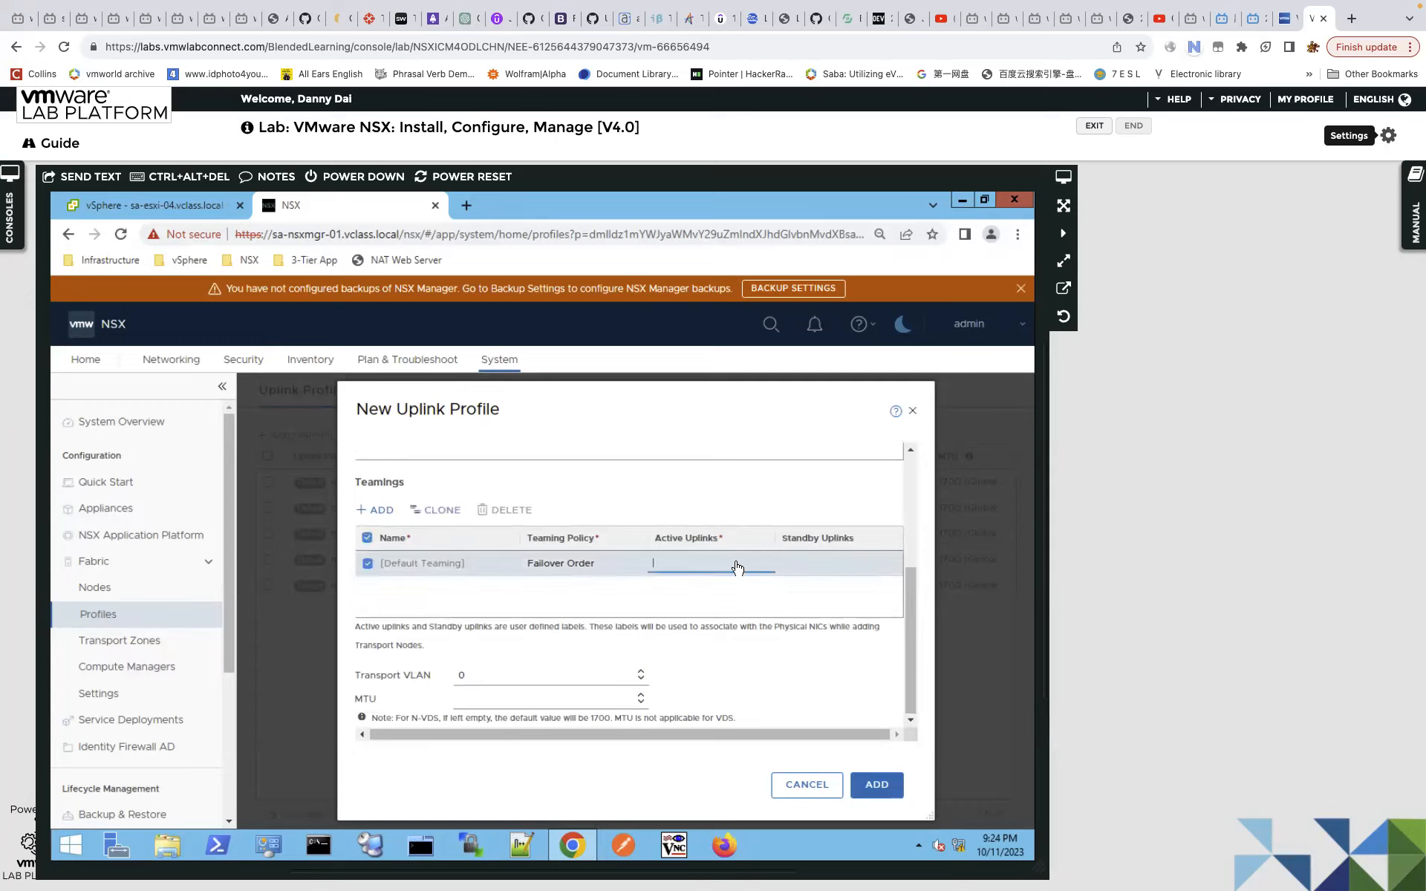
text(uplink-1,uplink-2)
Set the default teaming policy to Load Balance Source.
click(603, 568)
click(640, 564)
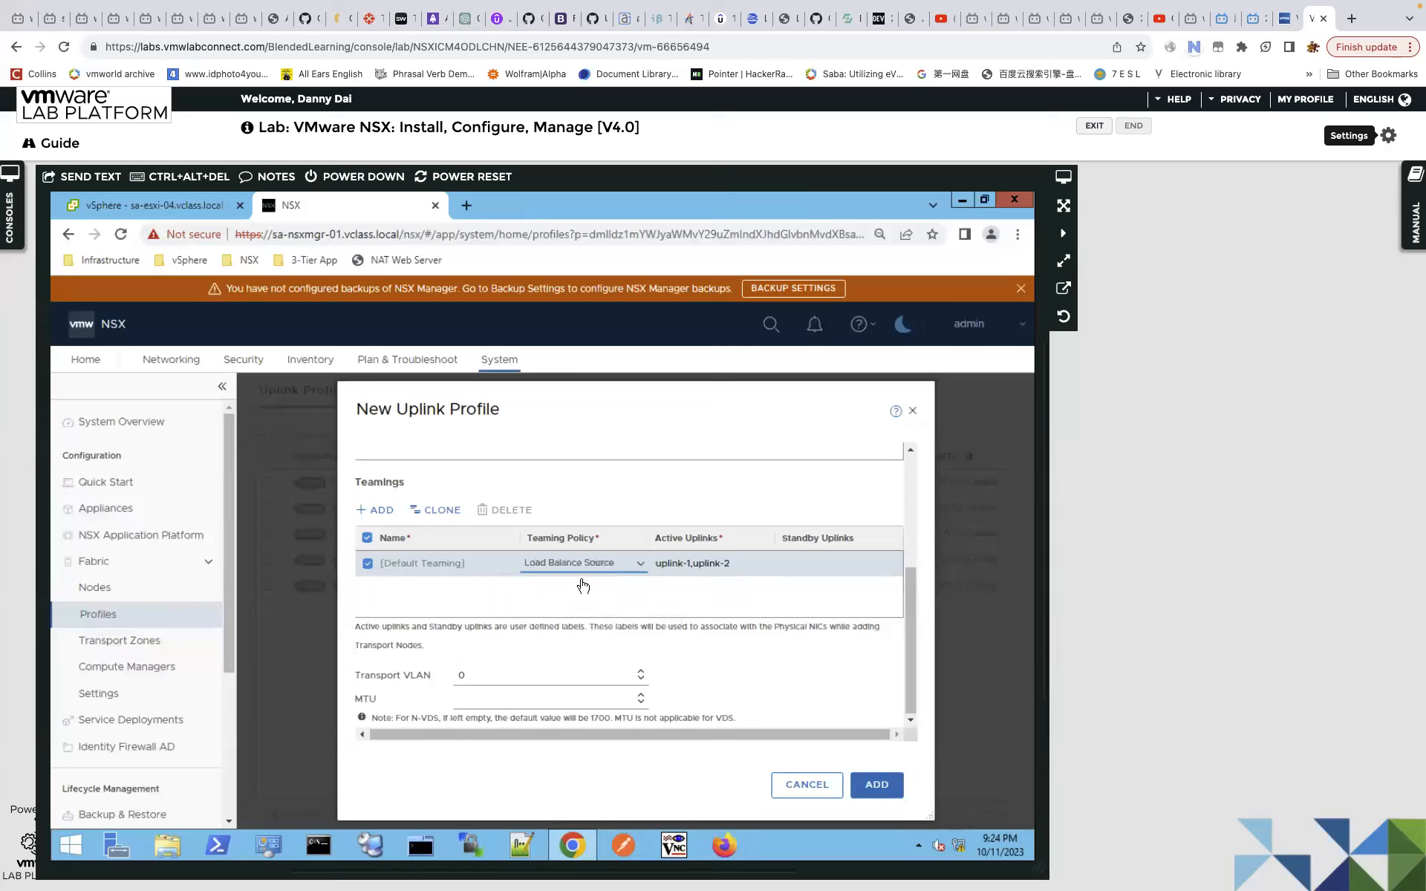
click(641, 563)
click(625, 615)
click(643, 565)
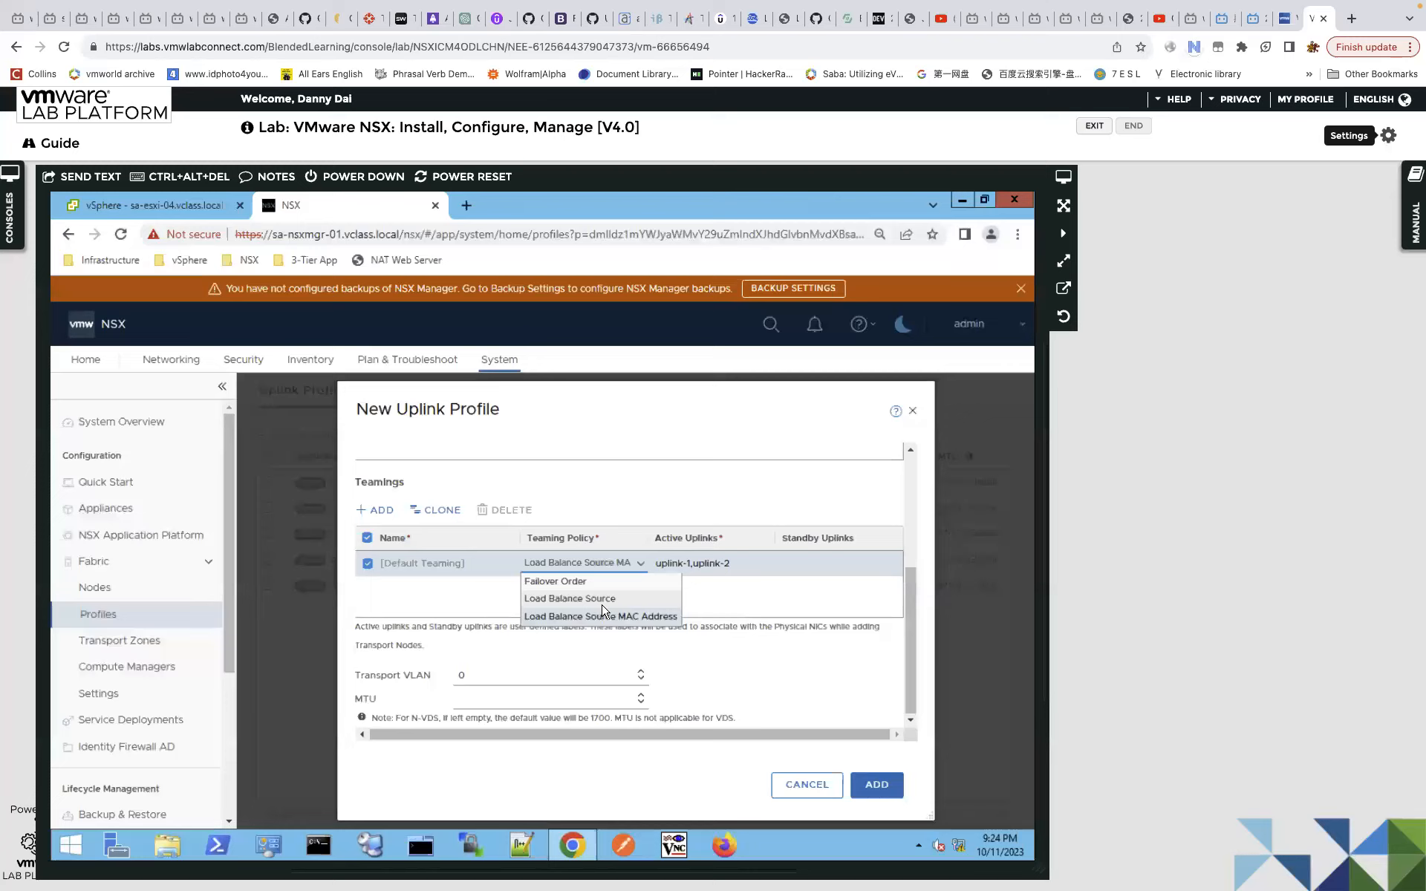
click(605, 598)
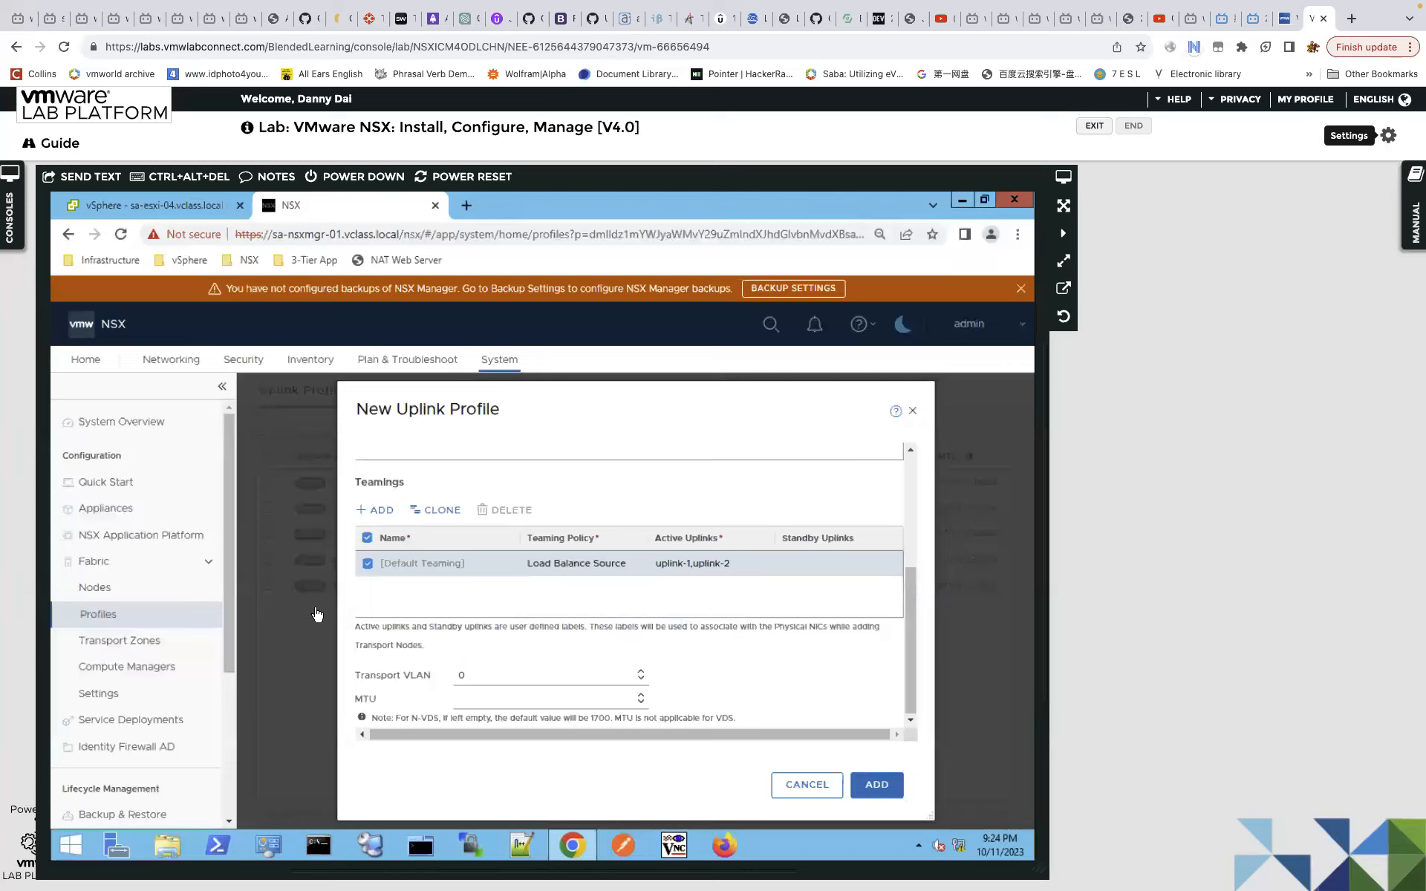
Add a second teaming named VL300 with uplink-1 as its active uplink.
click(377, 510)
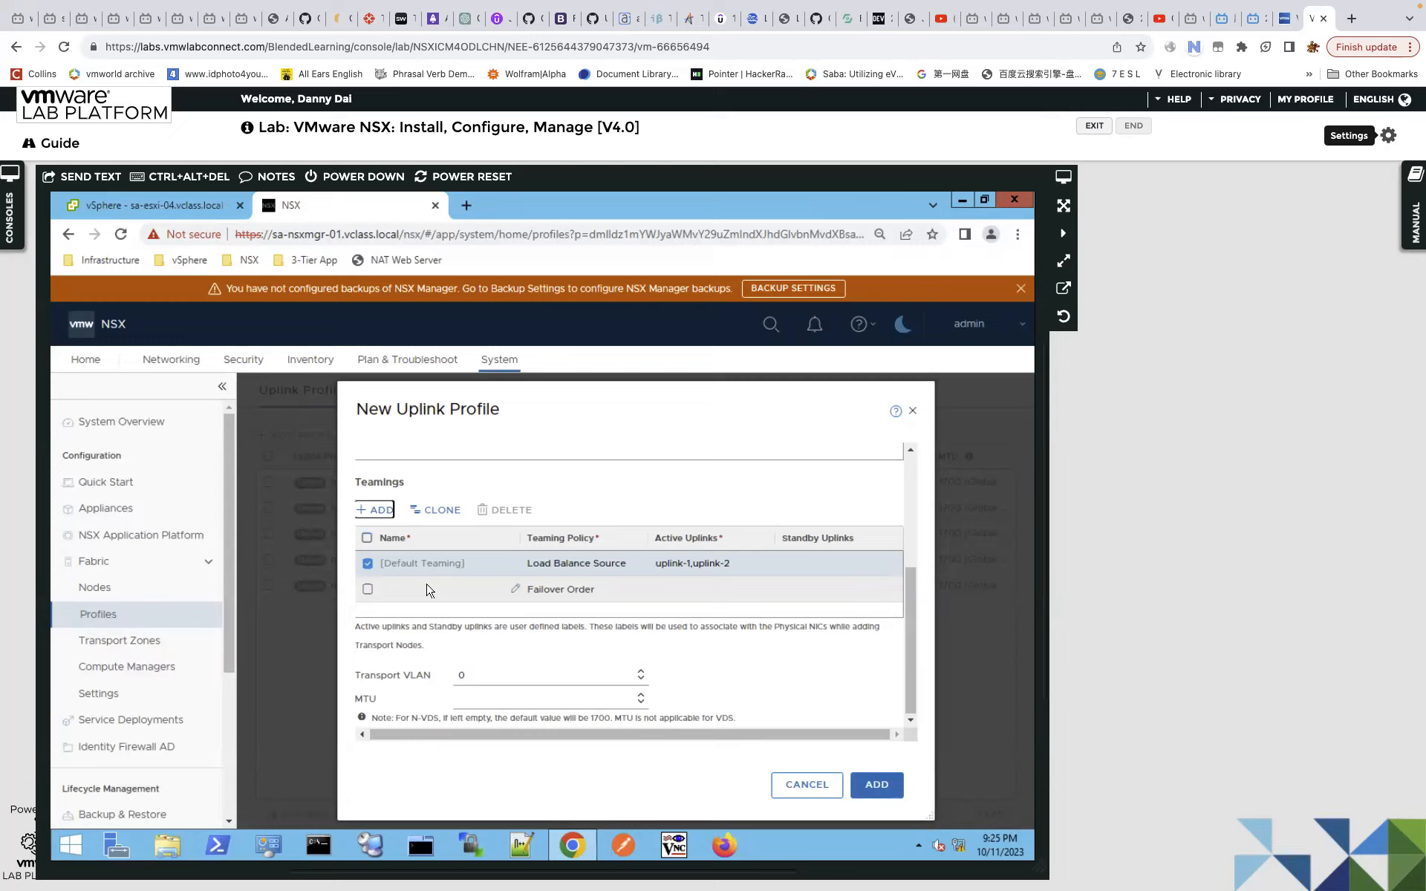
click(434, 591)
click(516, 591)
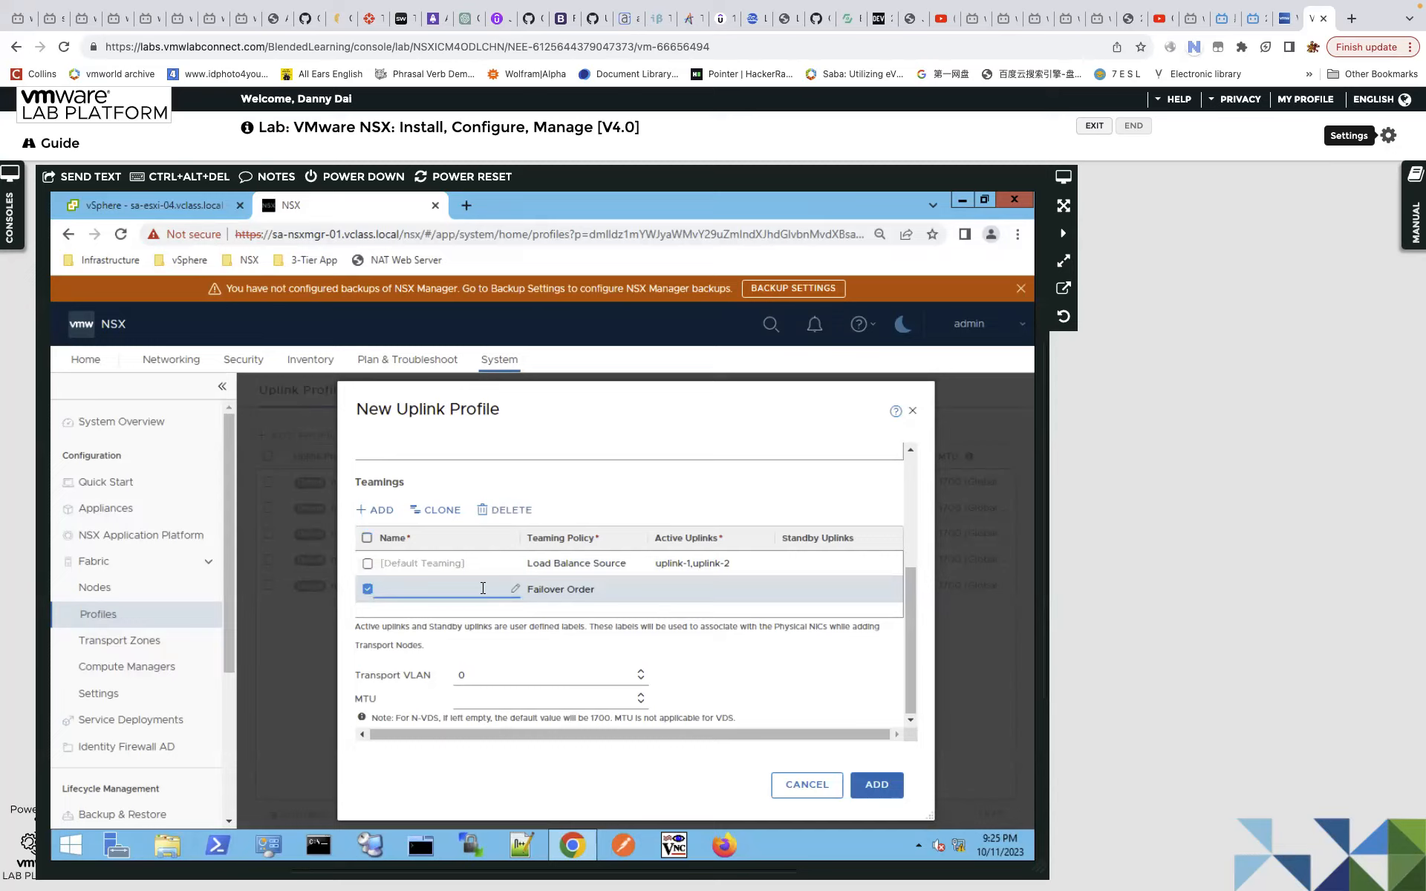
text(VL300)
click(756, 592)
text(uplink-1)
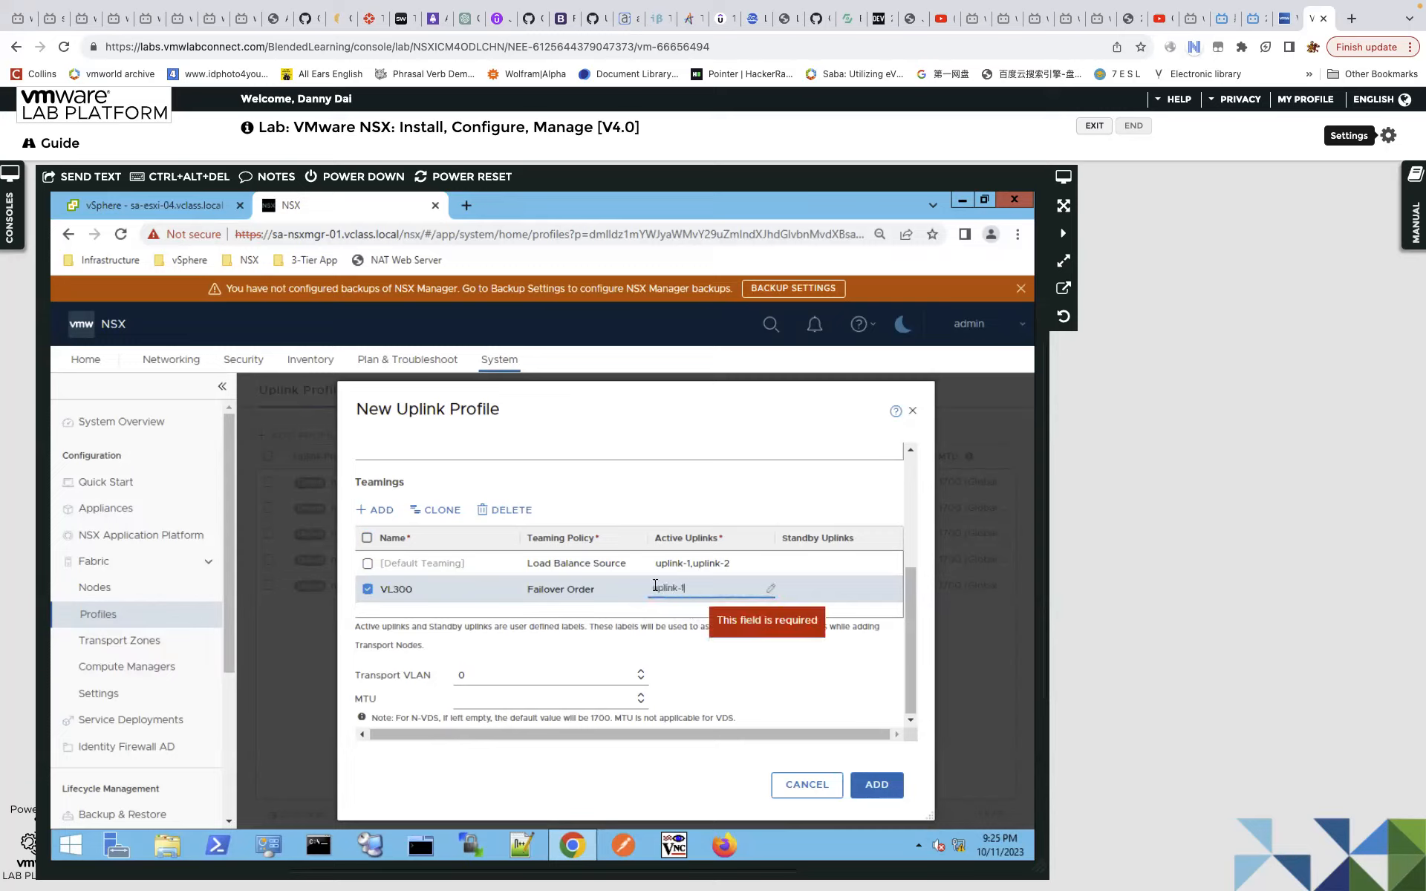
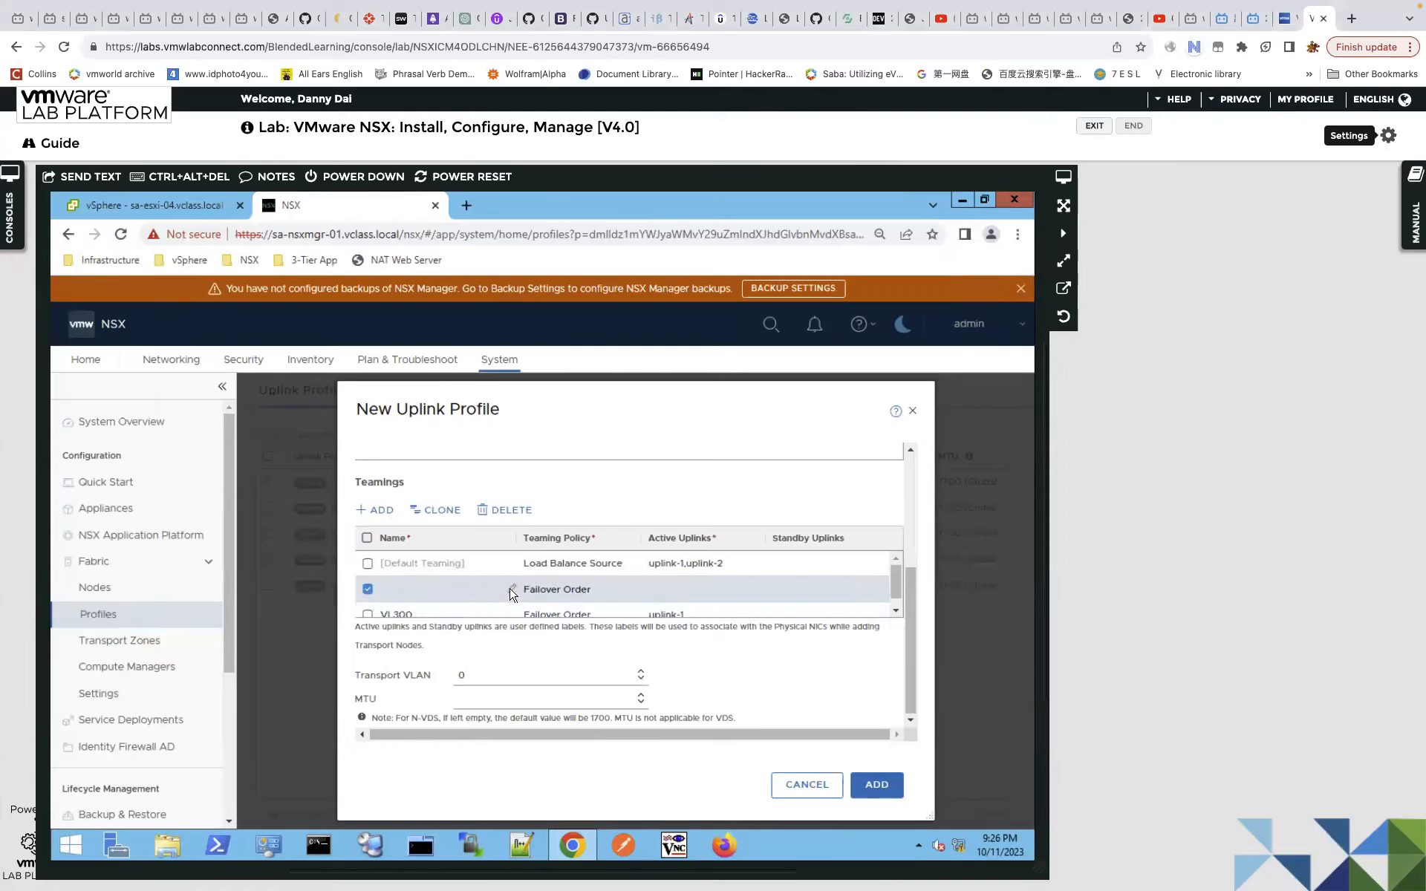
Add a VL400 teaming with uplink-2 as its active uplink.
click(512, 590)
text(VL400)
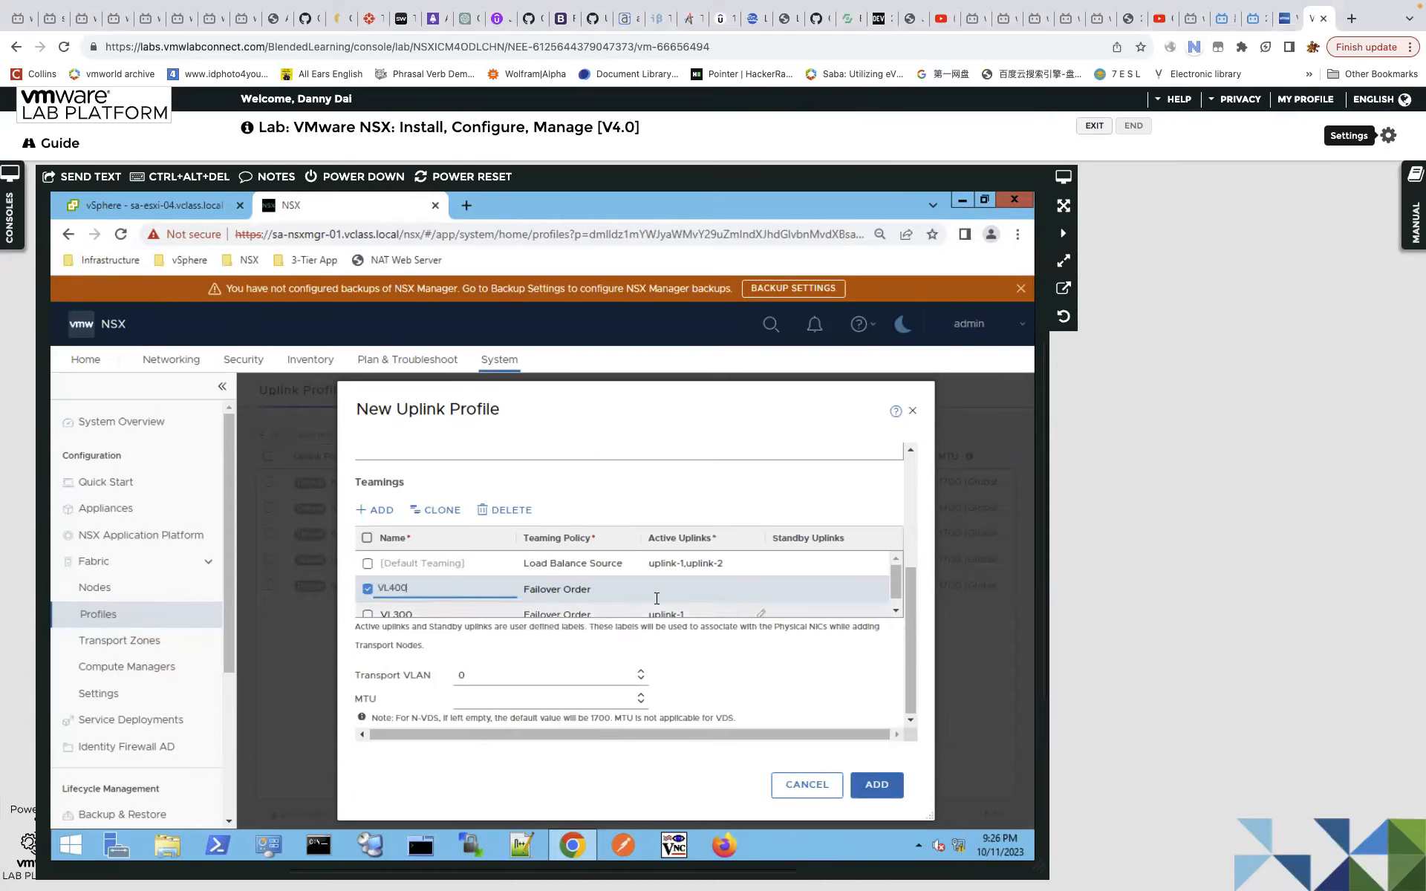
click(759, 591)
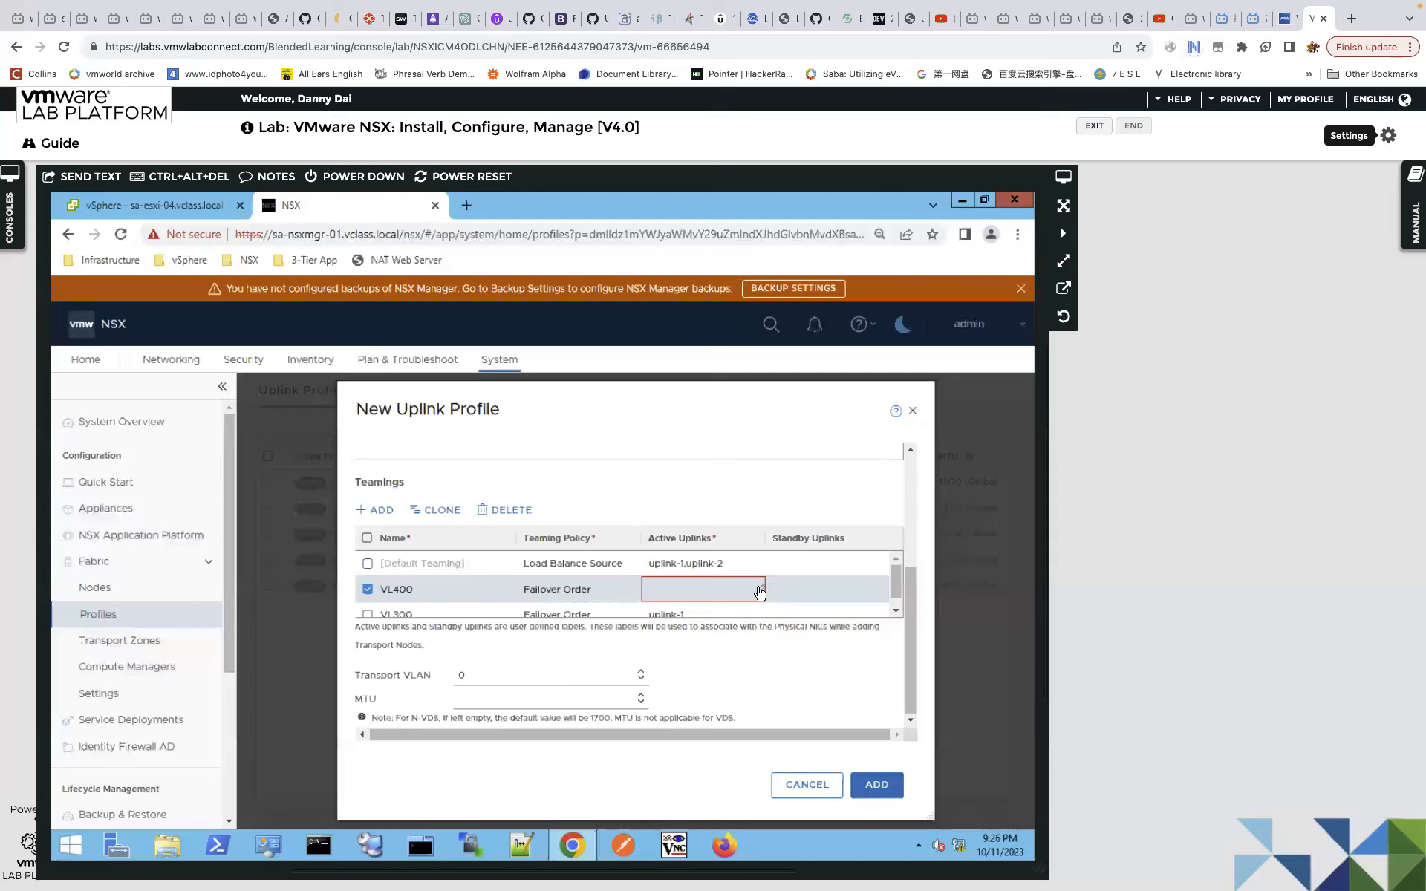
click(760, 592)
text(up)
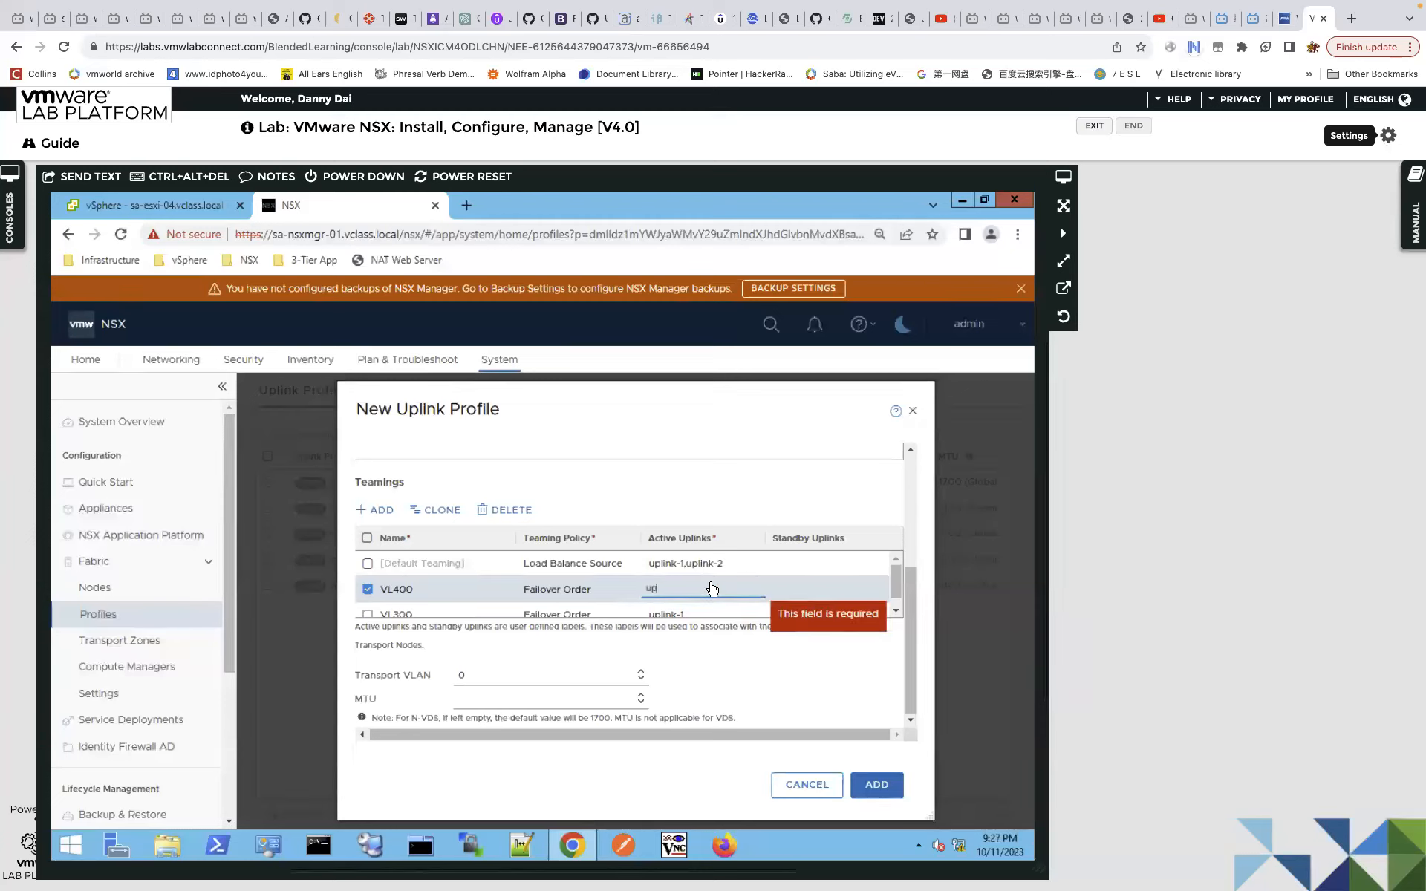
text(l)
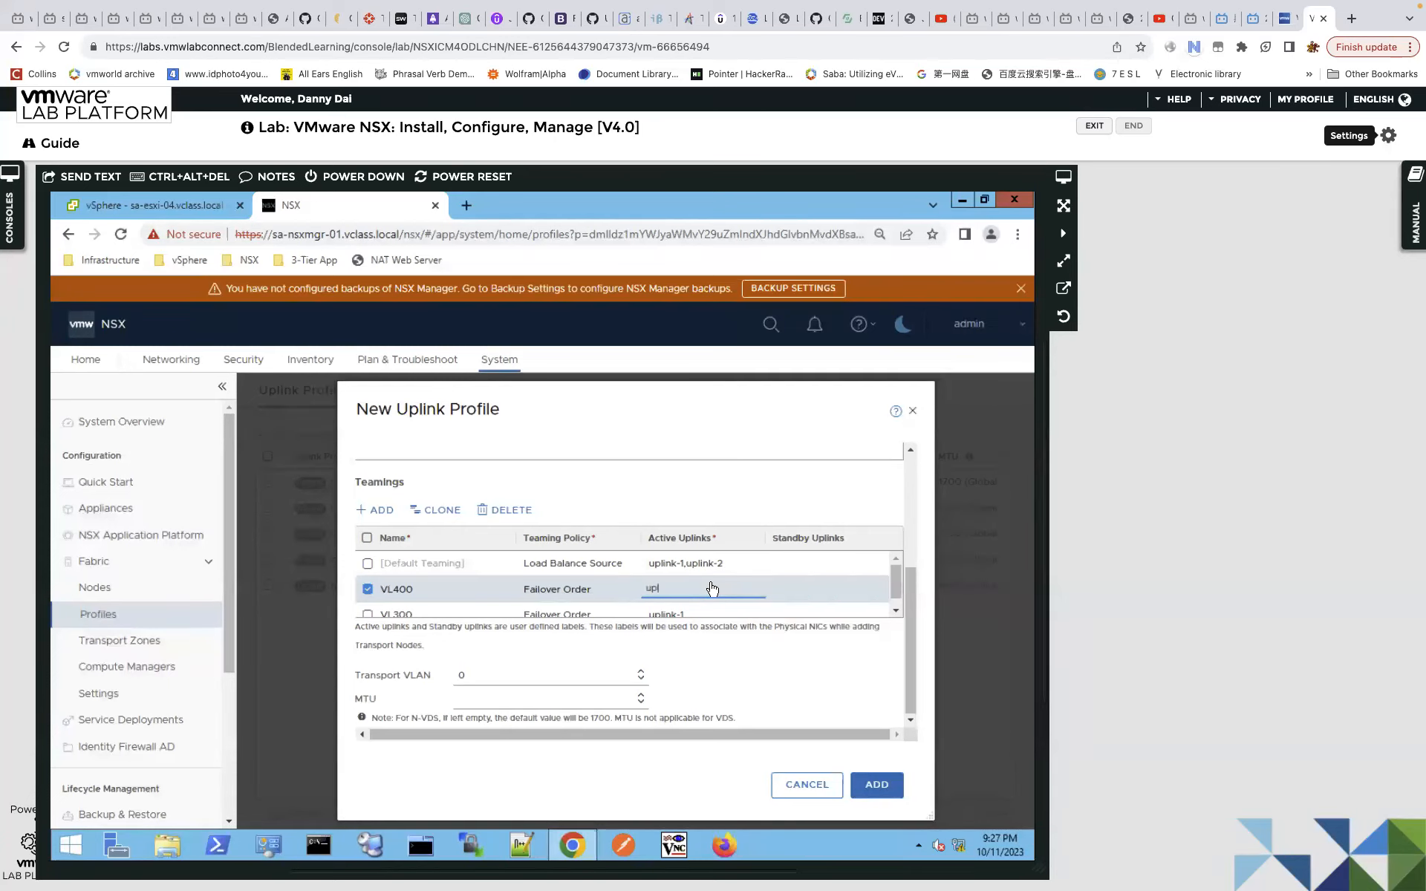
text(plink-2)
Check the transport VLAN value 0, then cancel the new uplink profile without saving.
scroll(904, 598, down, 1)
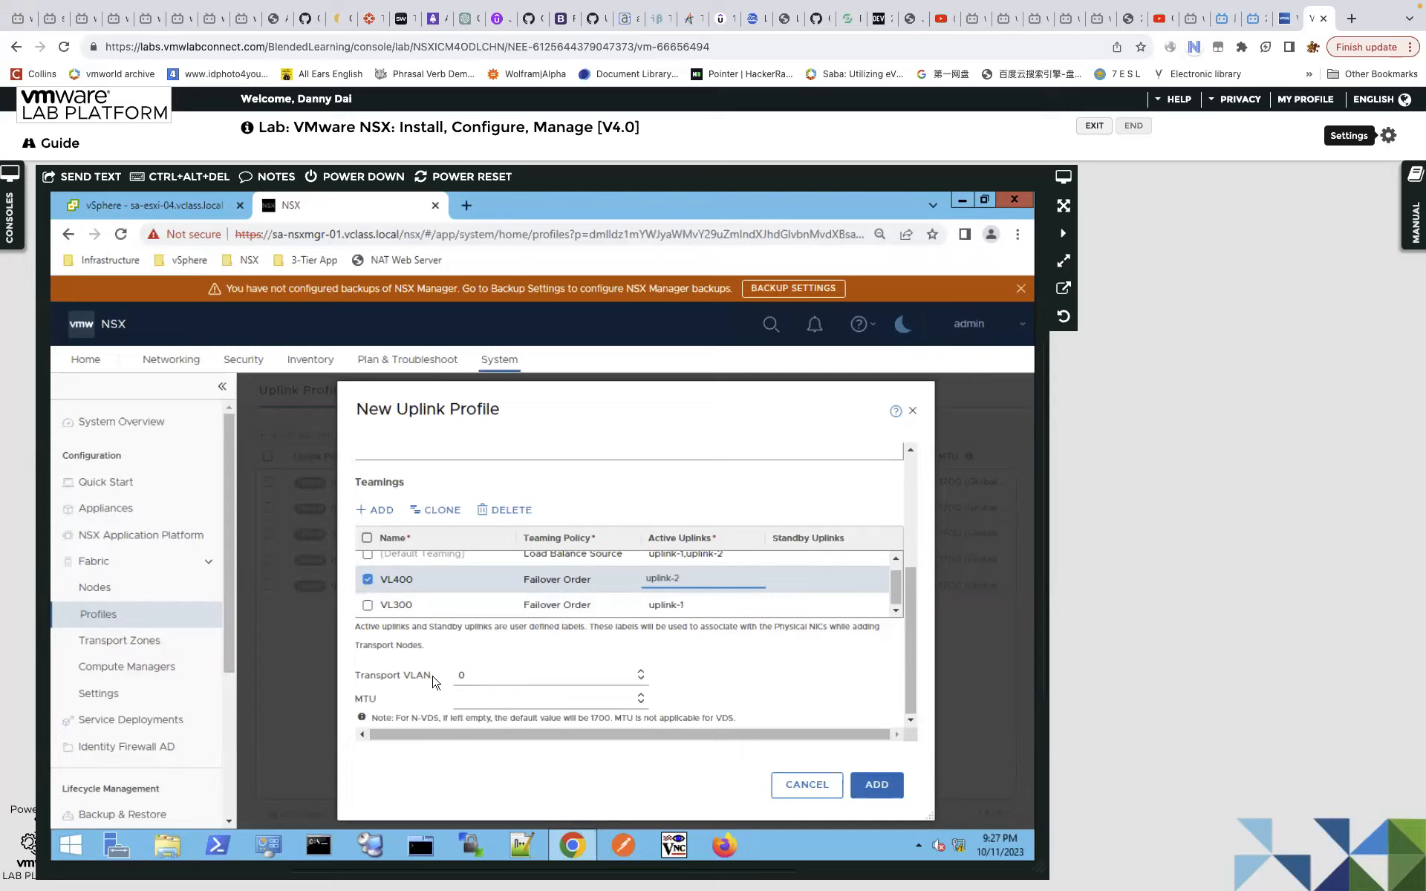
drag(465, 675, 429, 678)
drag(456, 674, 476, 678)
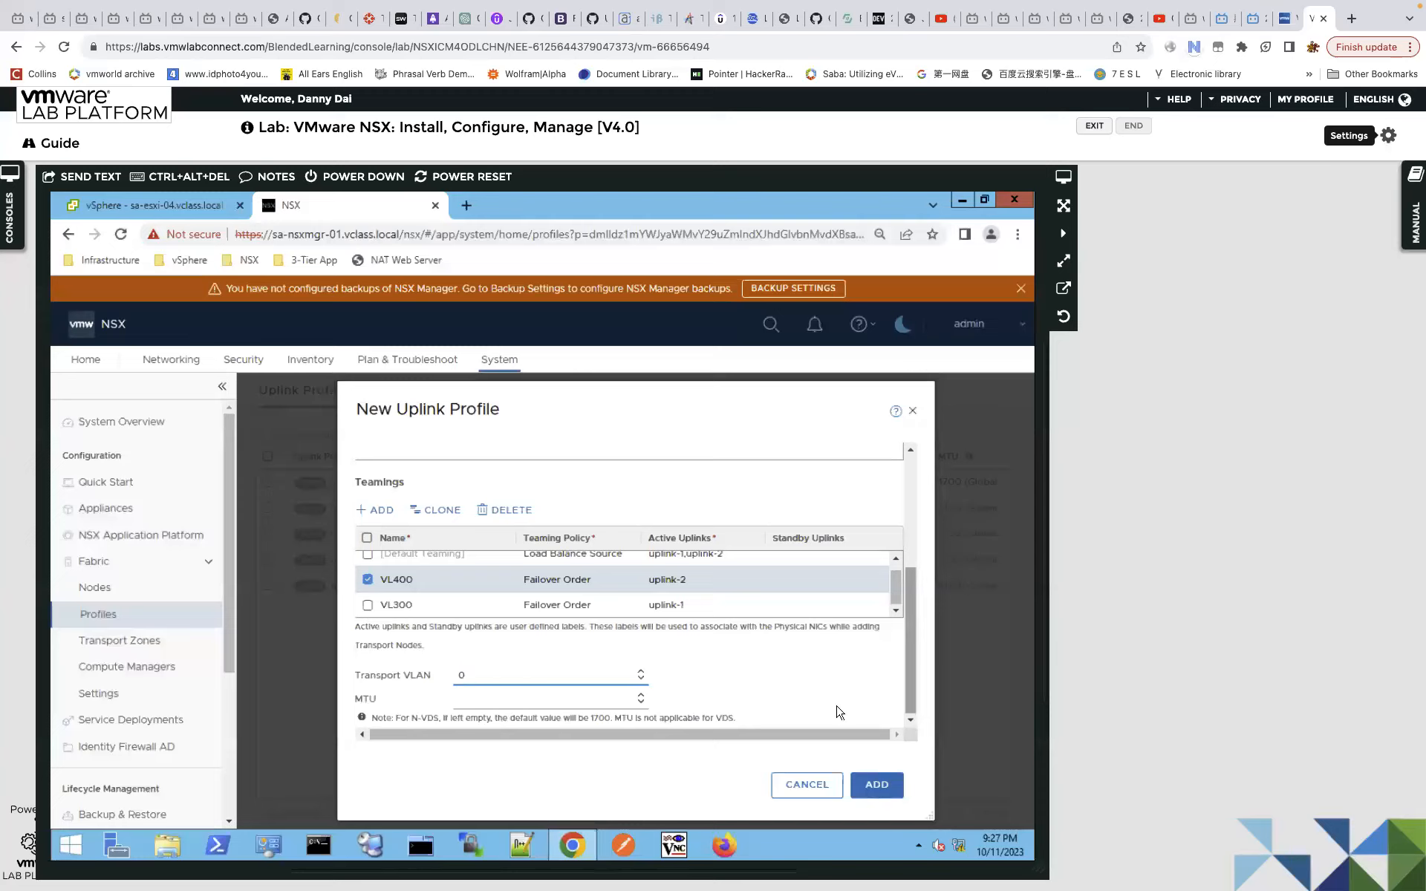
drag(895, 585, 893, 571)
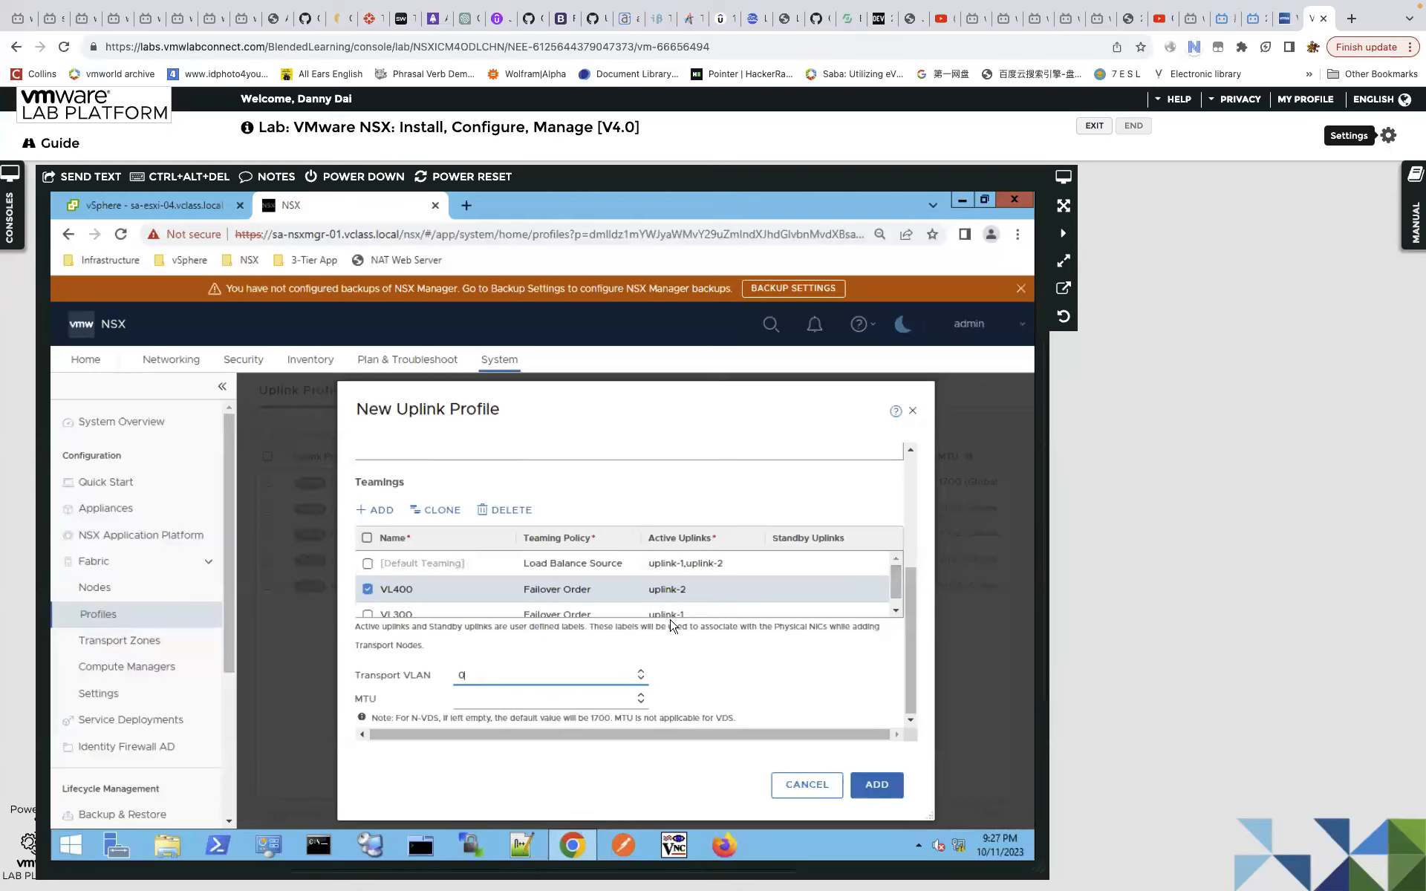
click(811, 787)
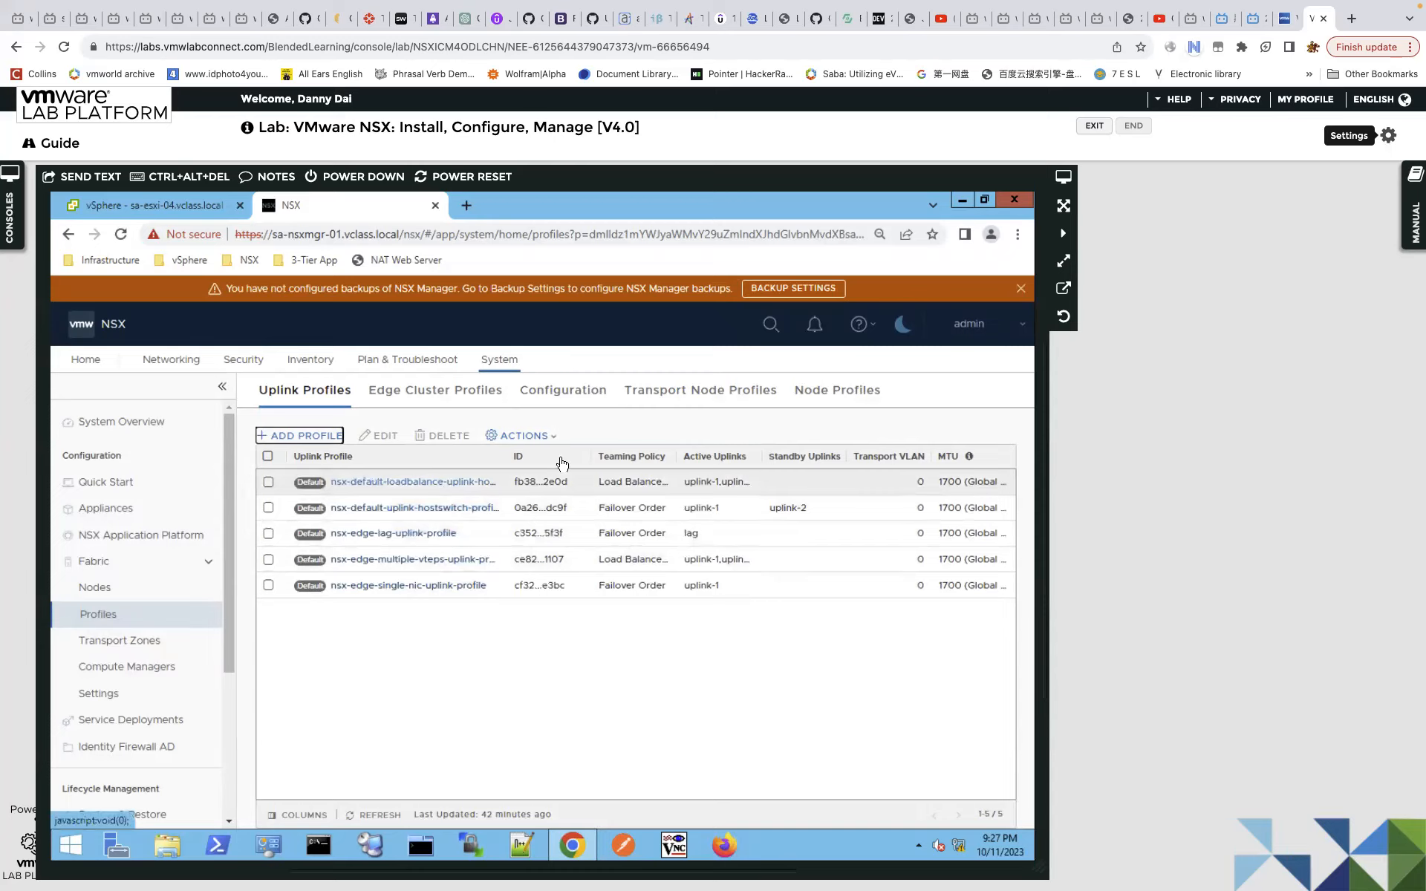
Widen the ID column and auto-fit the Uplink Profile column to show full names.
drag(588, 453, 630, 453)
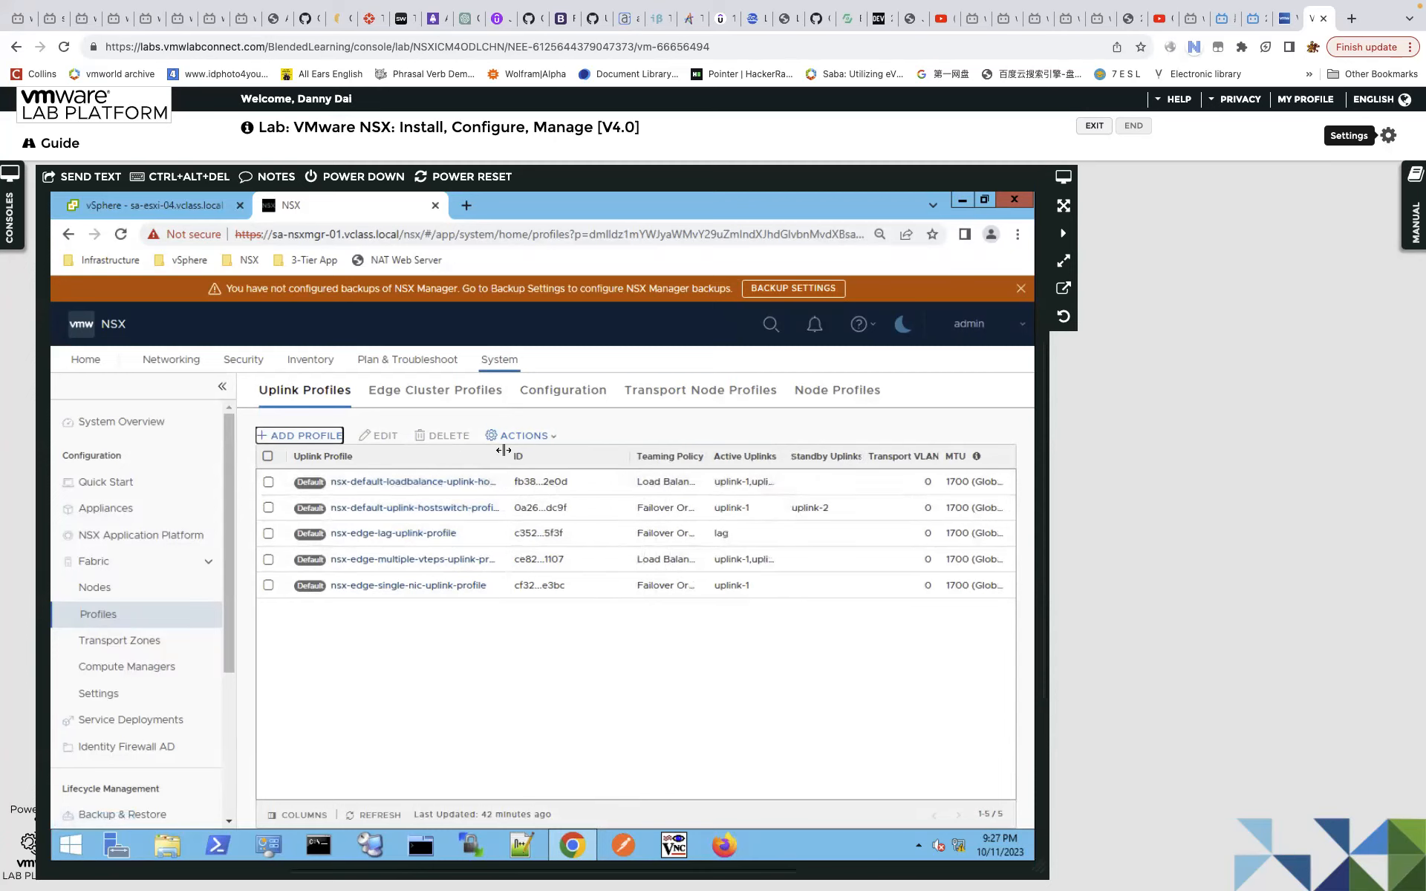
double_click(568, 465)
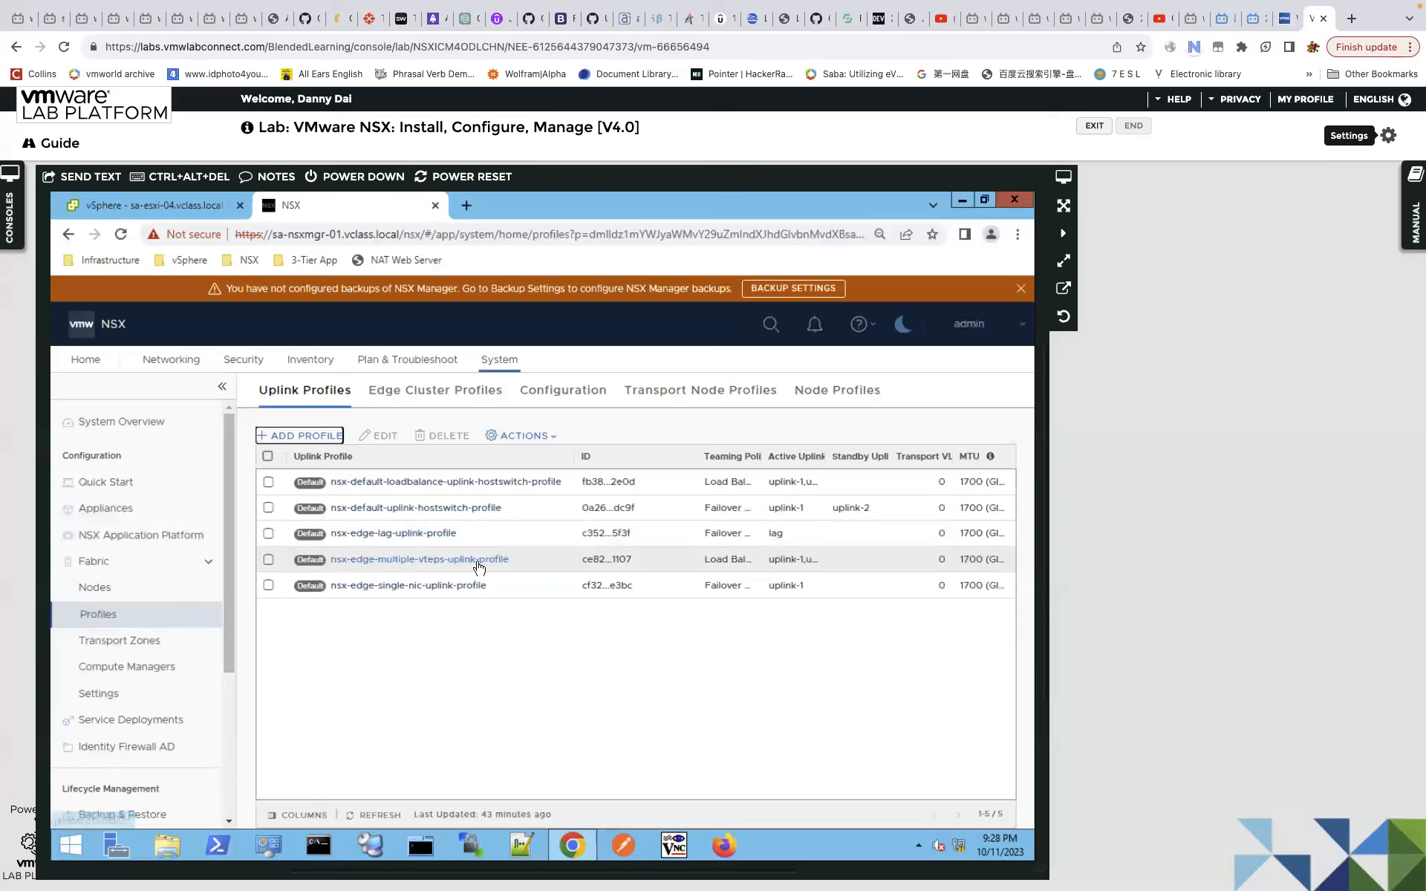
click(378, 567)
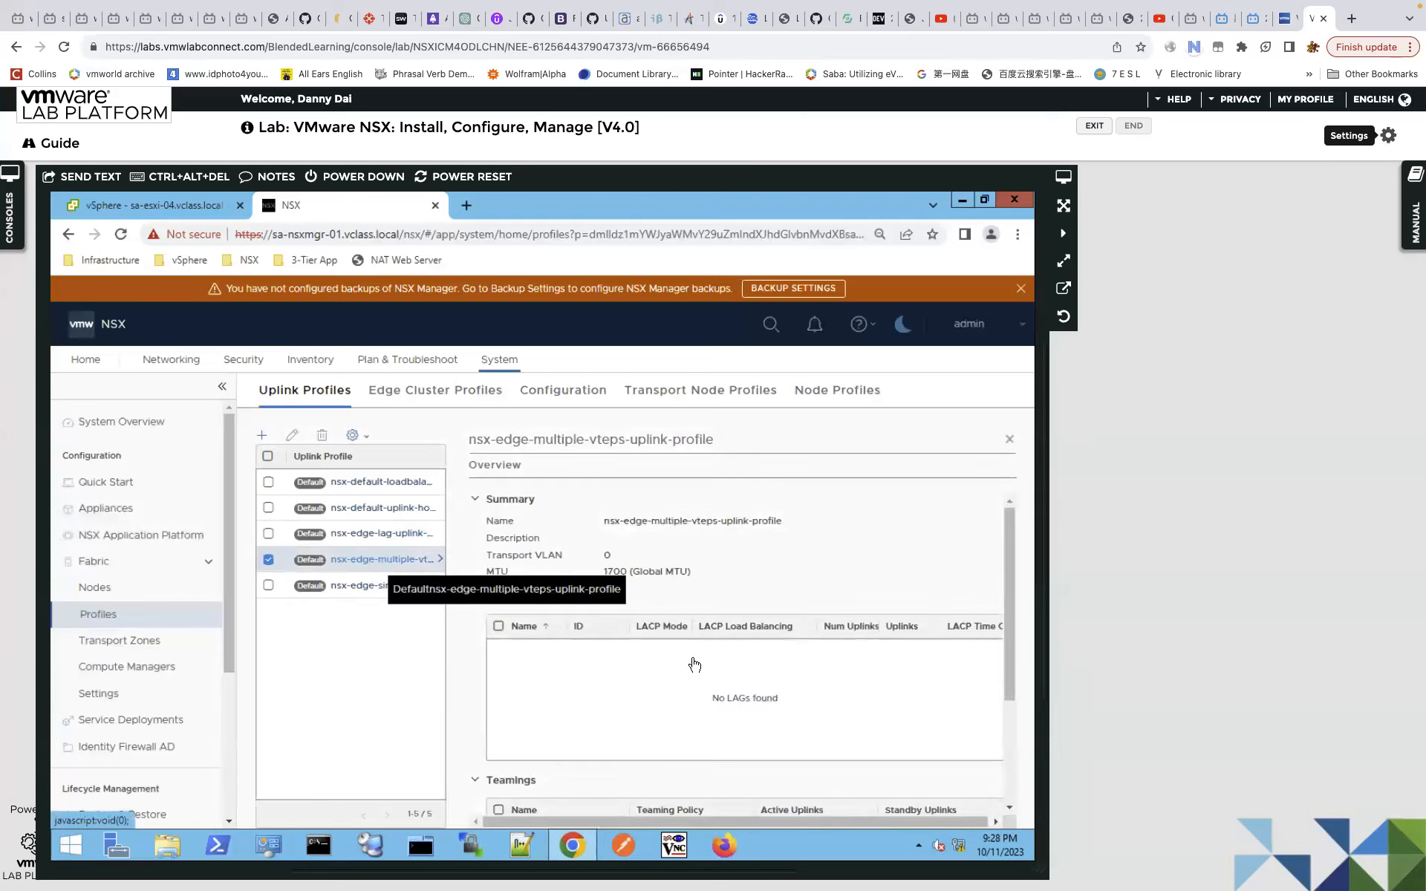
drag(1006, 573, 783, 687)
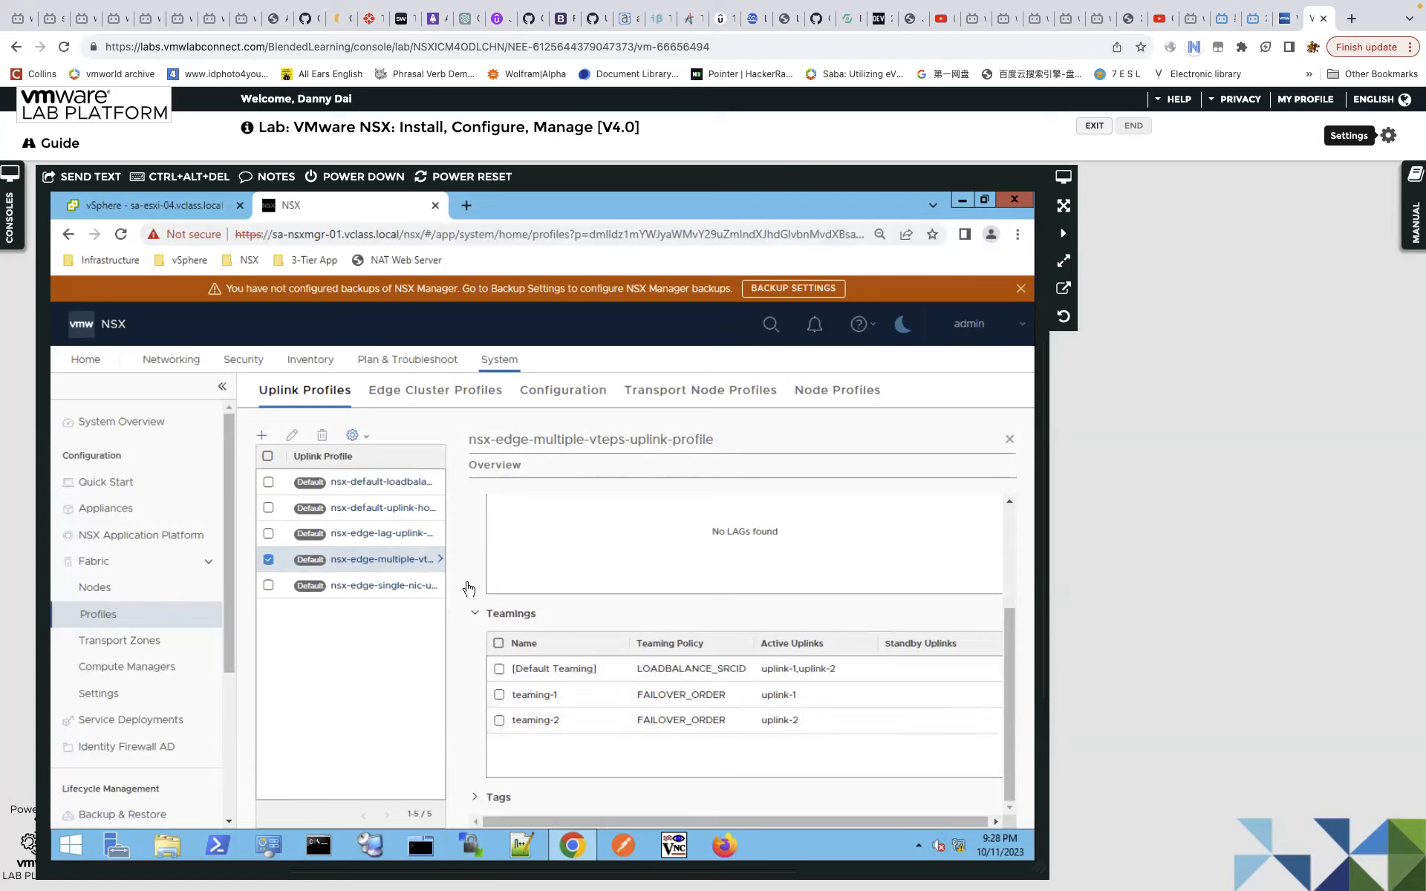
click(1010, 440)
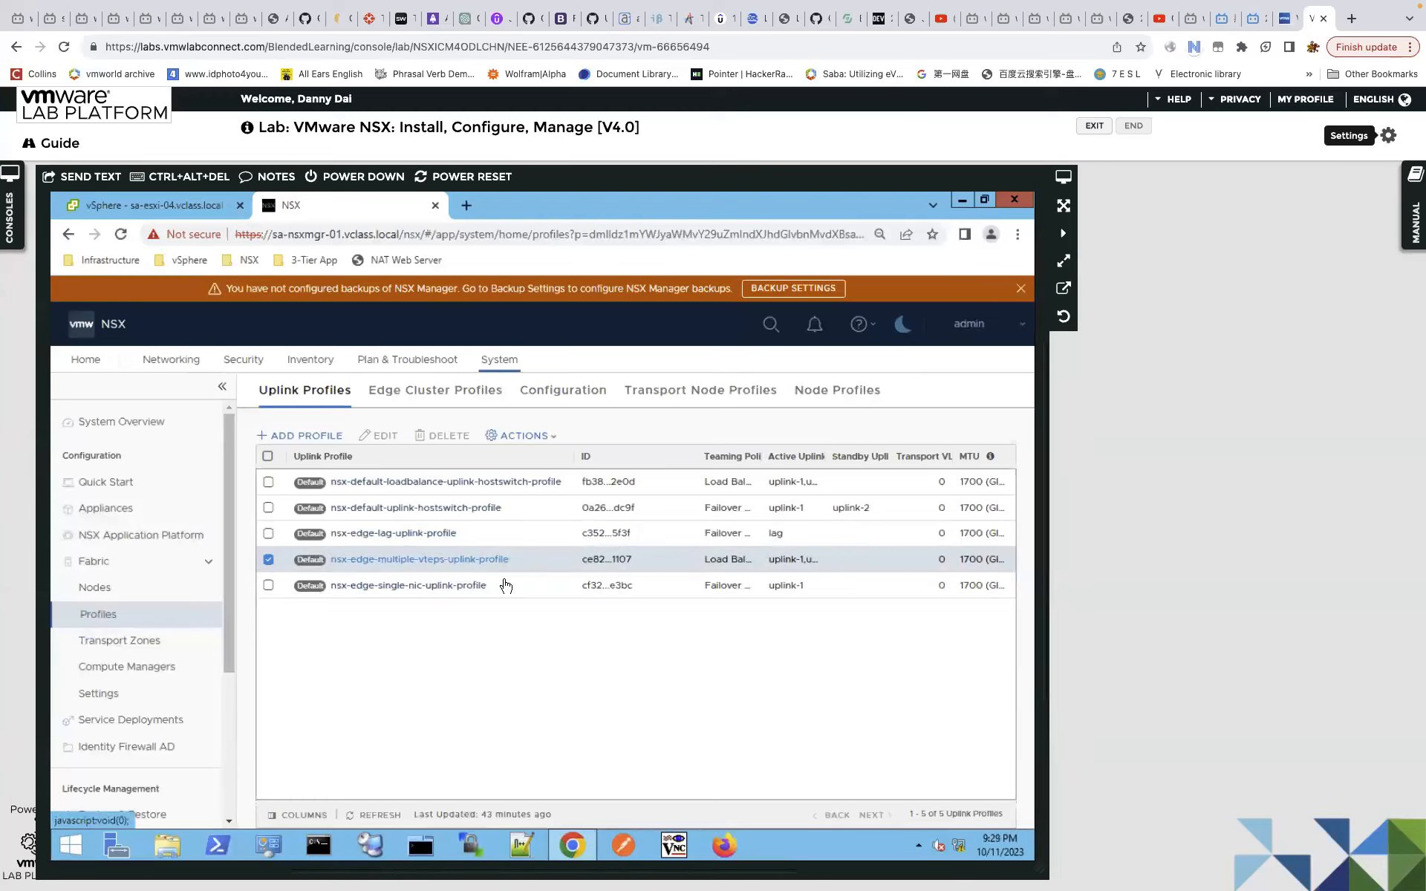
click(459, 587)
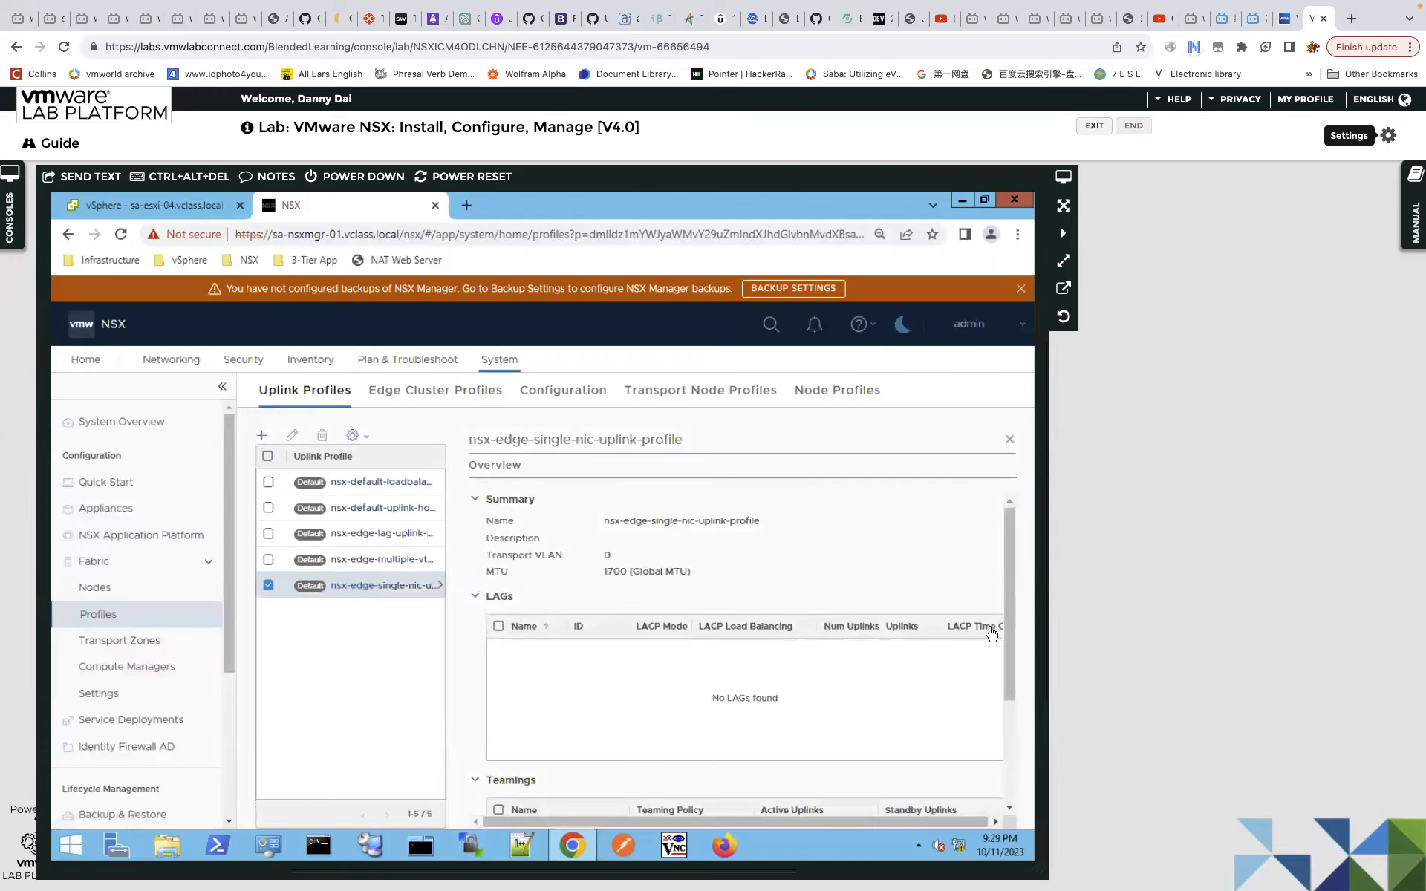
scroll(1013, 600, down, 3)
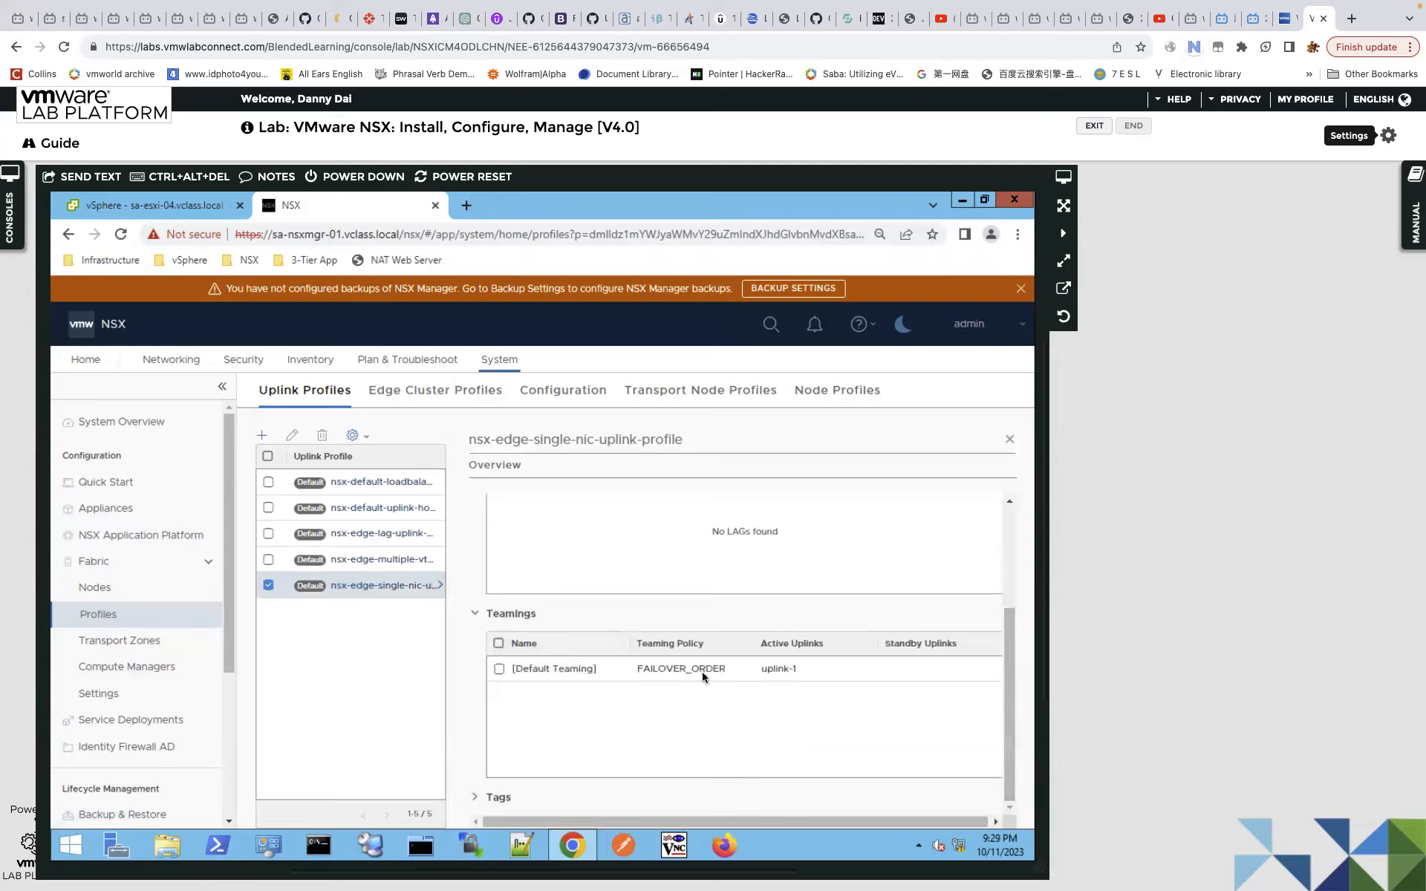
drag(1010, 634, 1011, 443)
click(1010, 440)
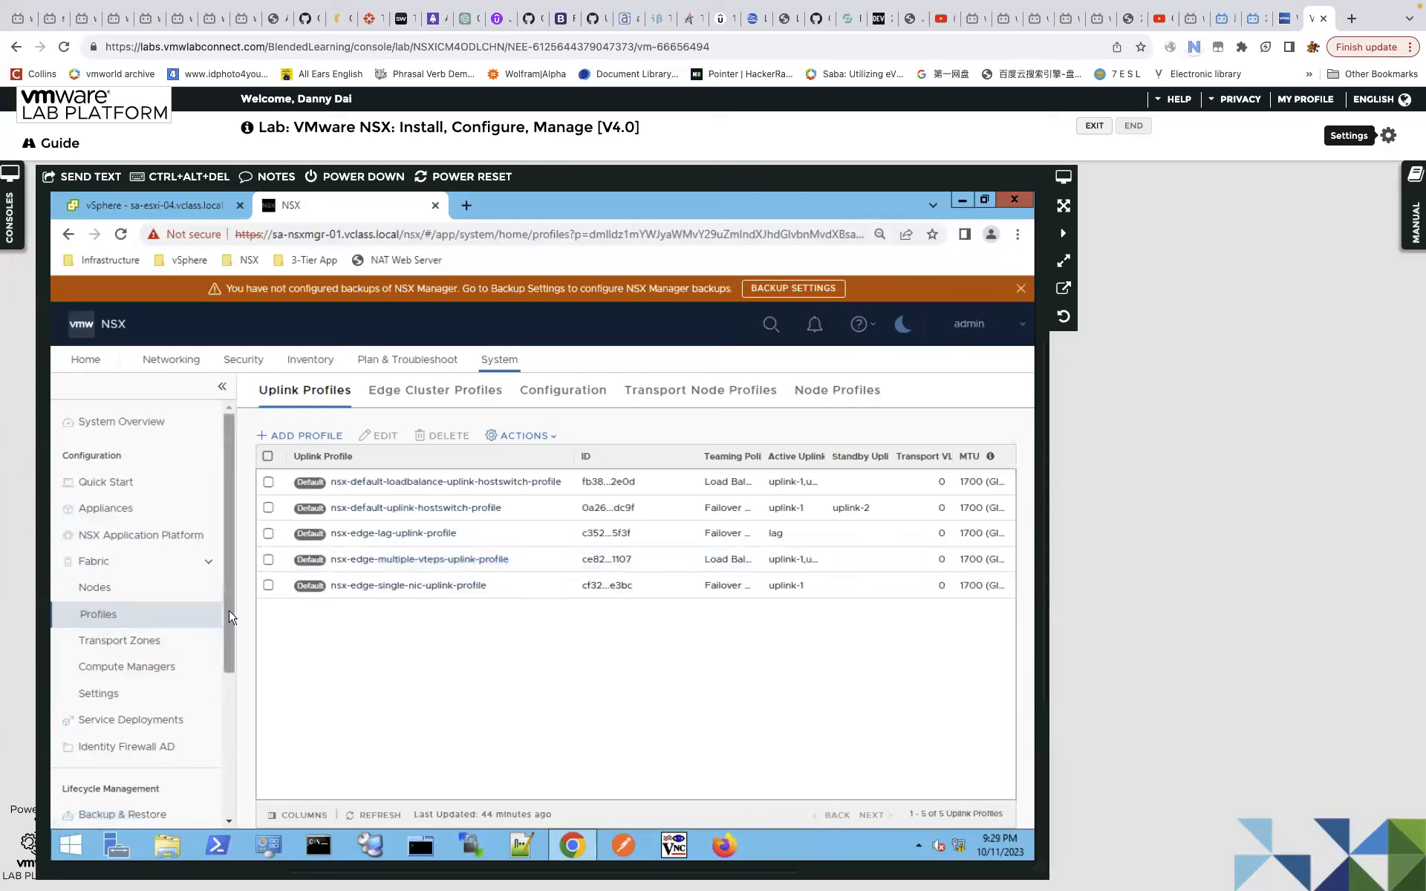
scroll(230, 616, down, 1)
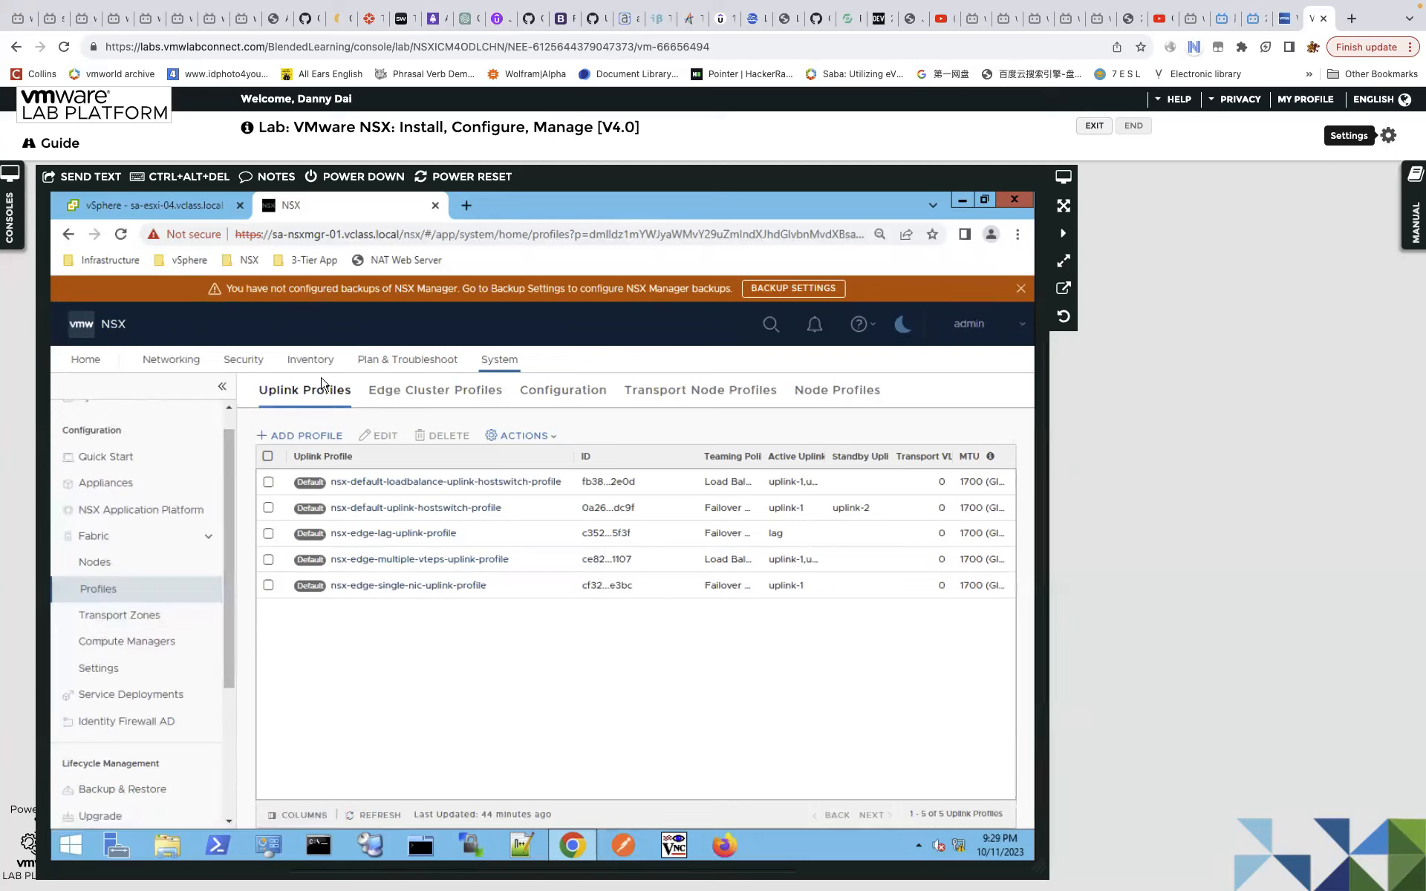
Show sa-esxi-04.vclass.local's virtual switches with dvs-SA-Datacenter, after glancing at the edge diagram slide.
click(179, 214)
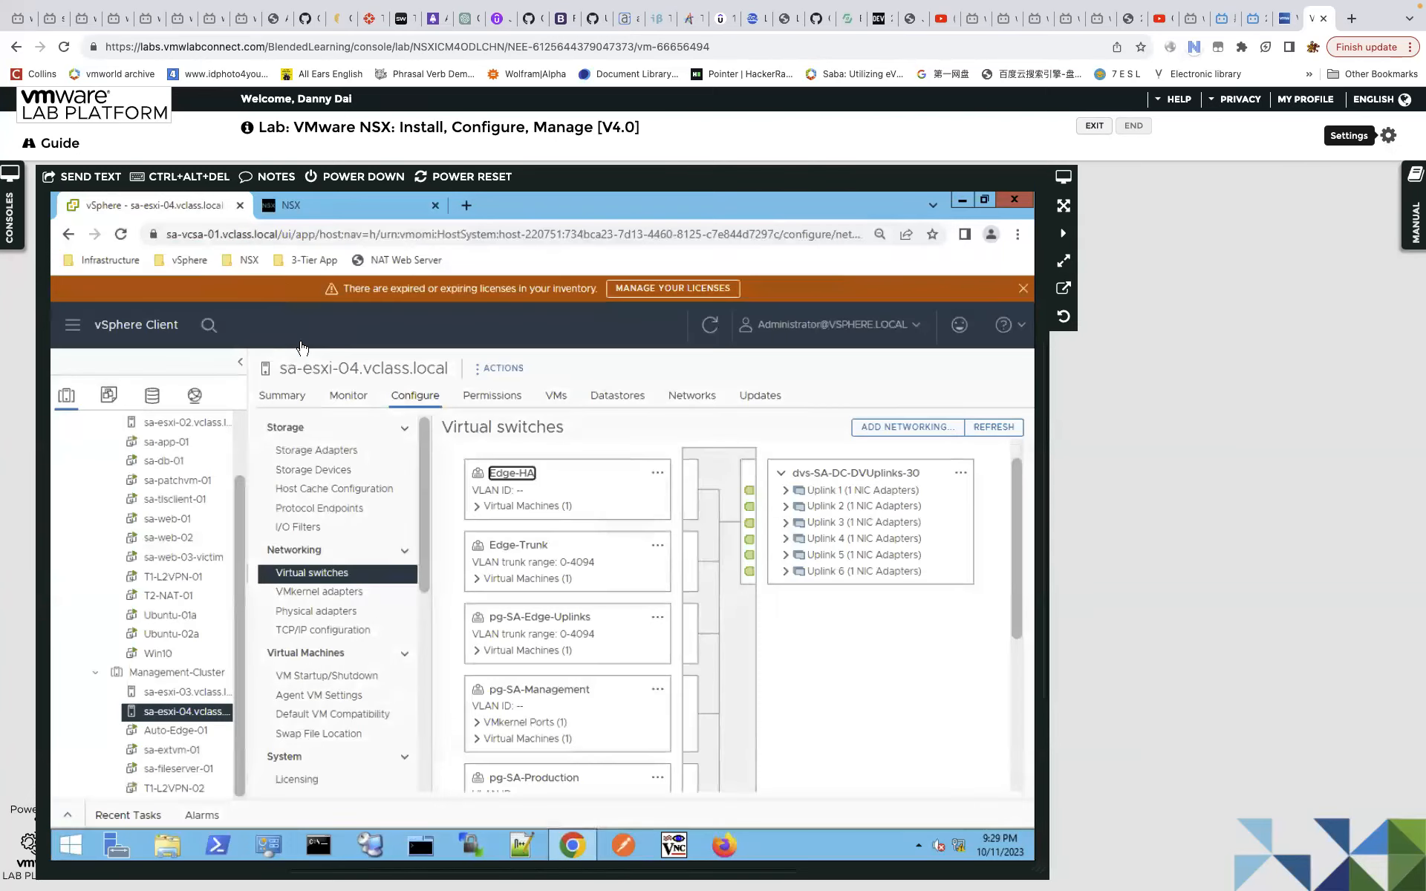
key(ctrl+Left)
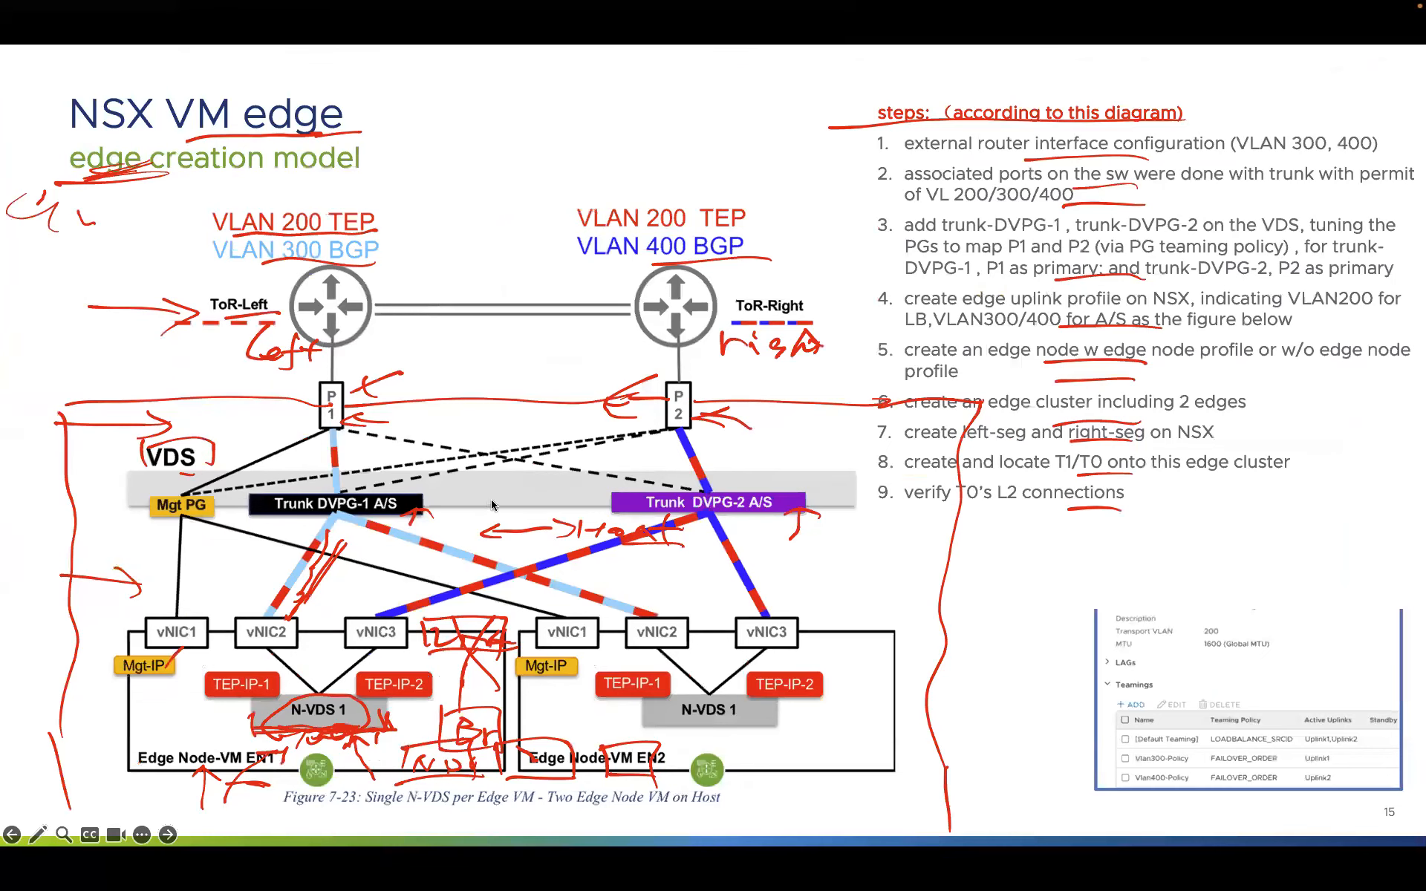
key(ctrl+Right)
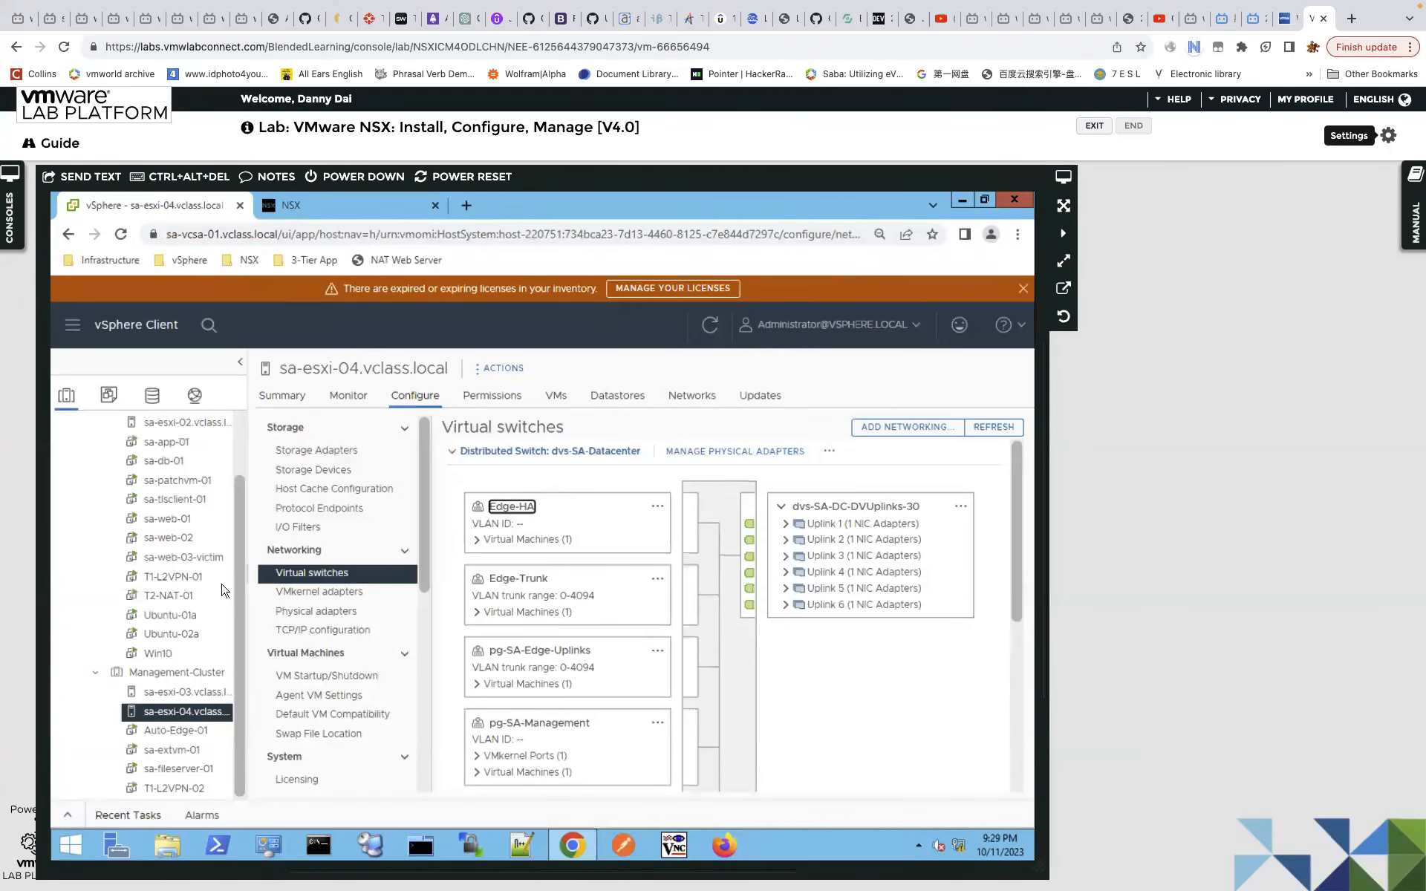
Expand the networking inventory down to dvs-SA-Datacenter's port groups.
click(196, 397)
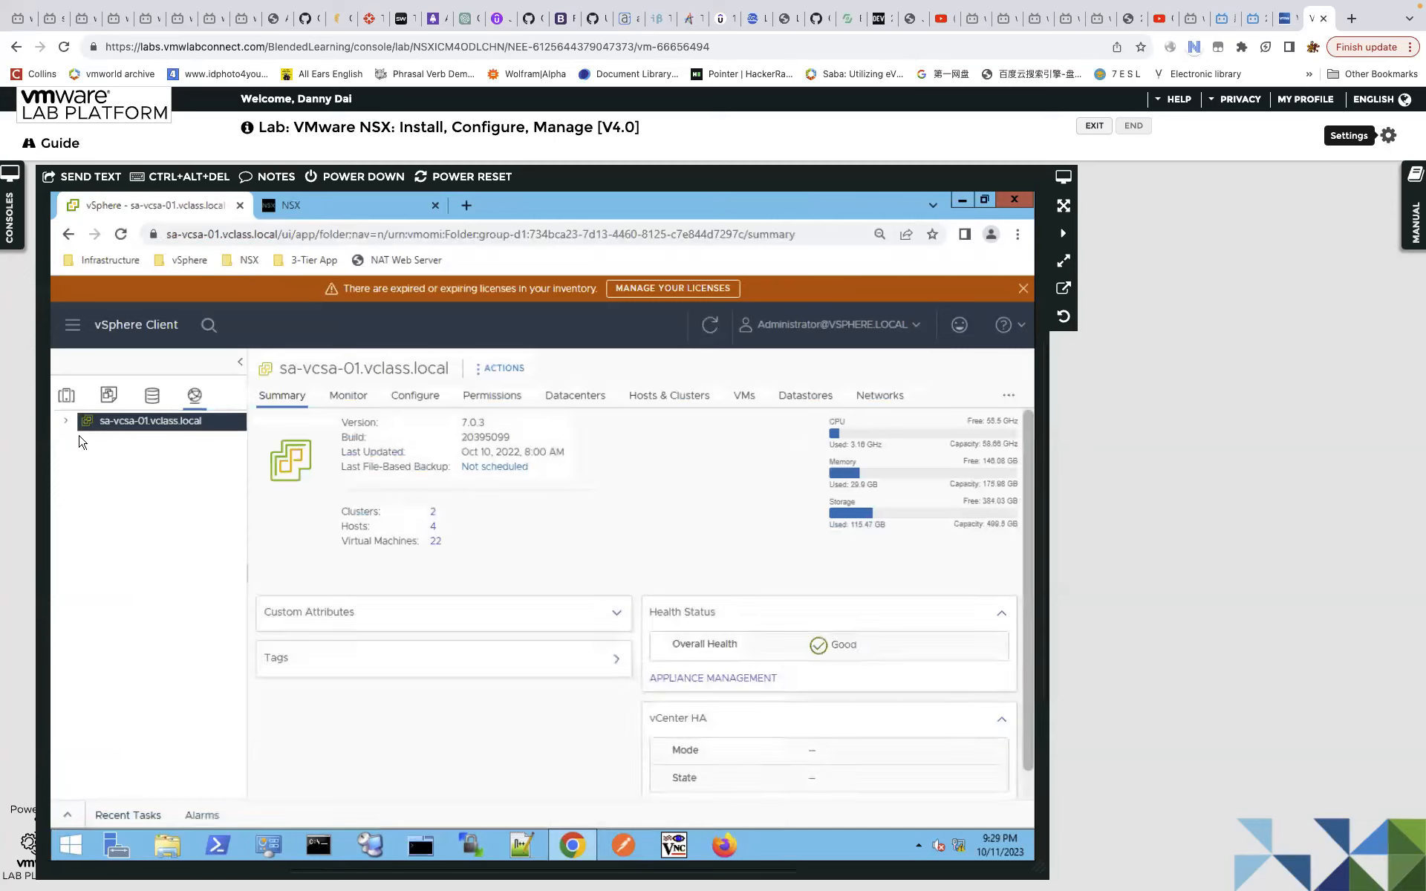
click(65, 421)
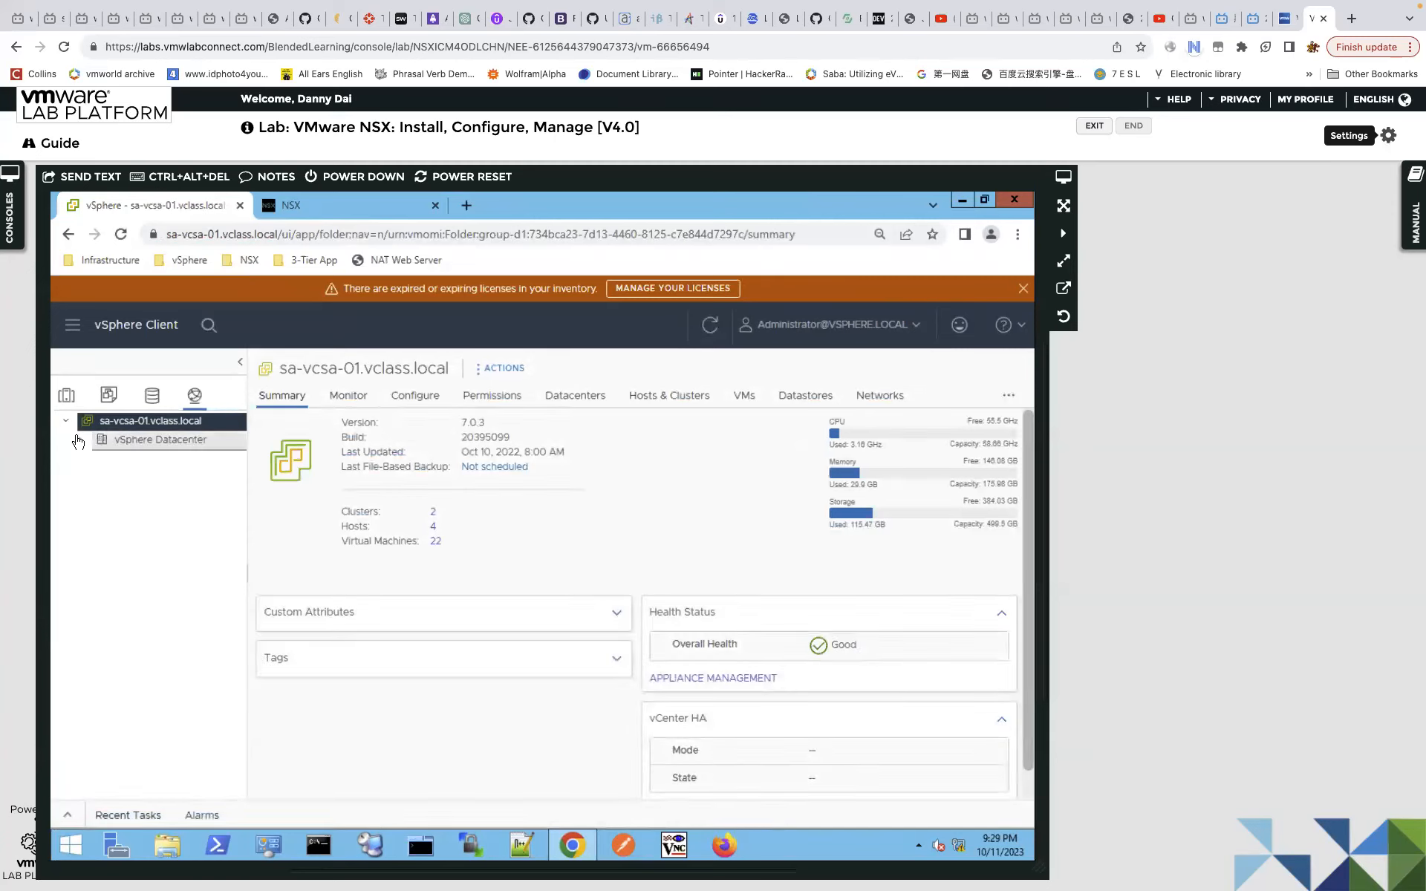
click(80, 439)
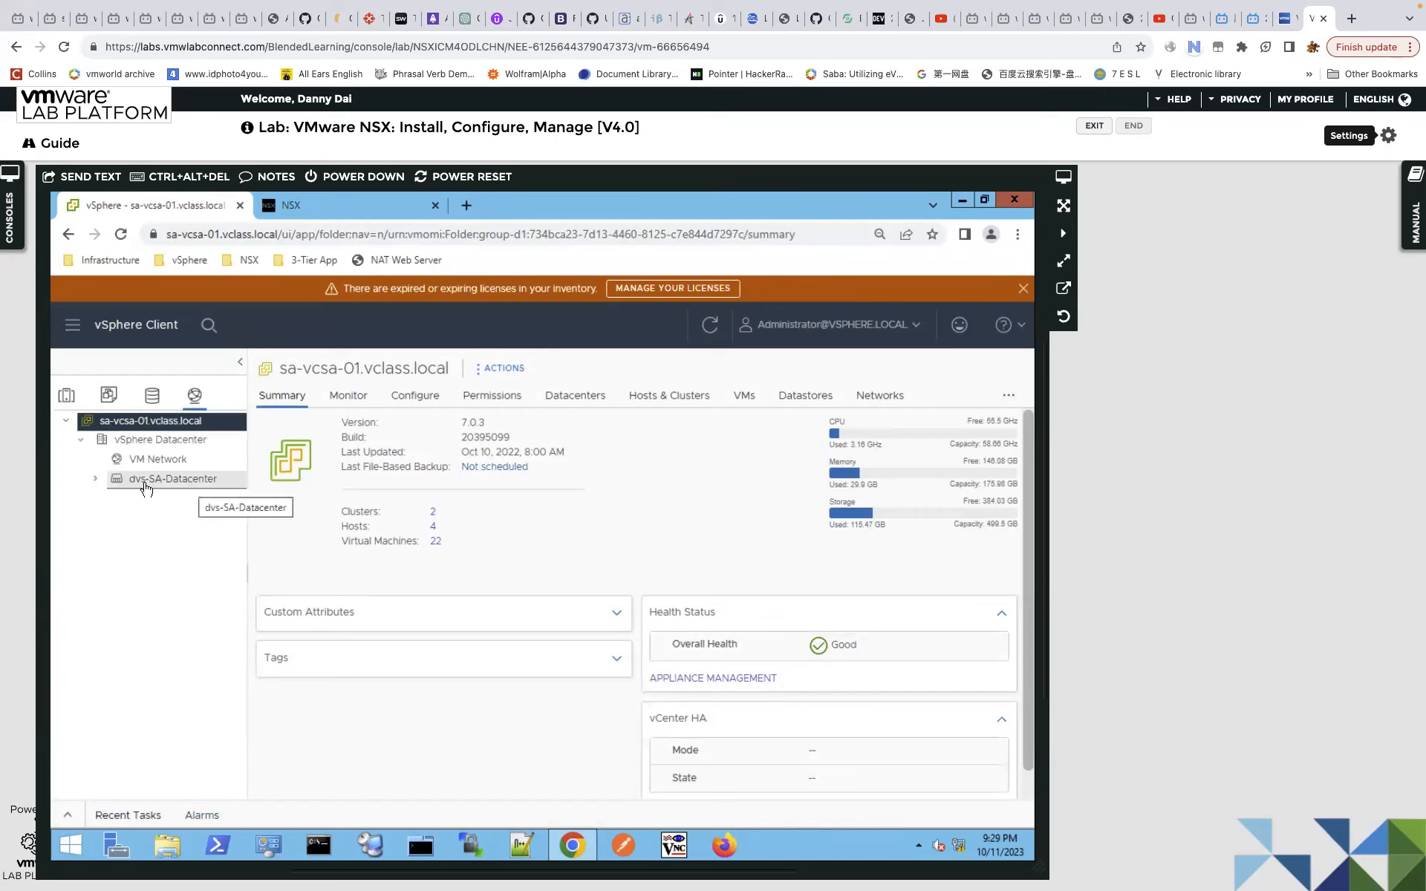
click(94, 480)
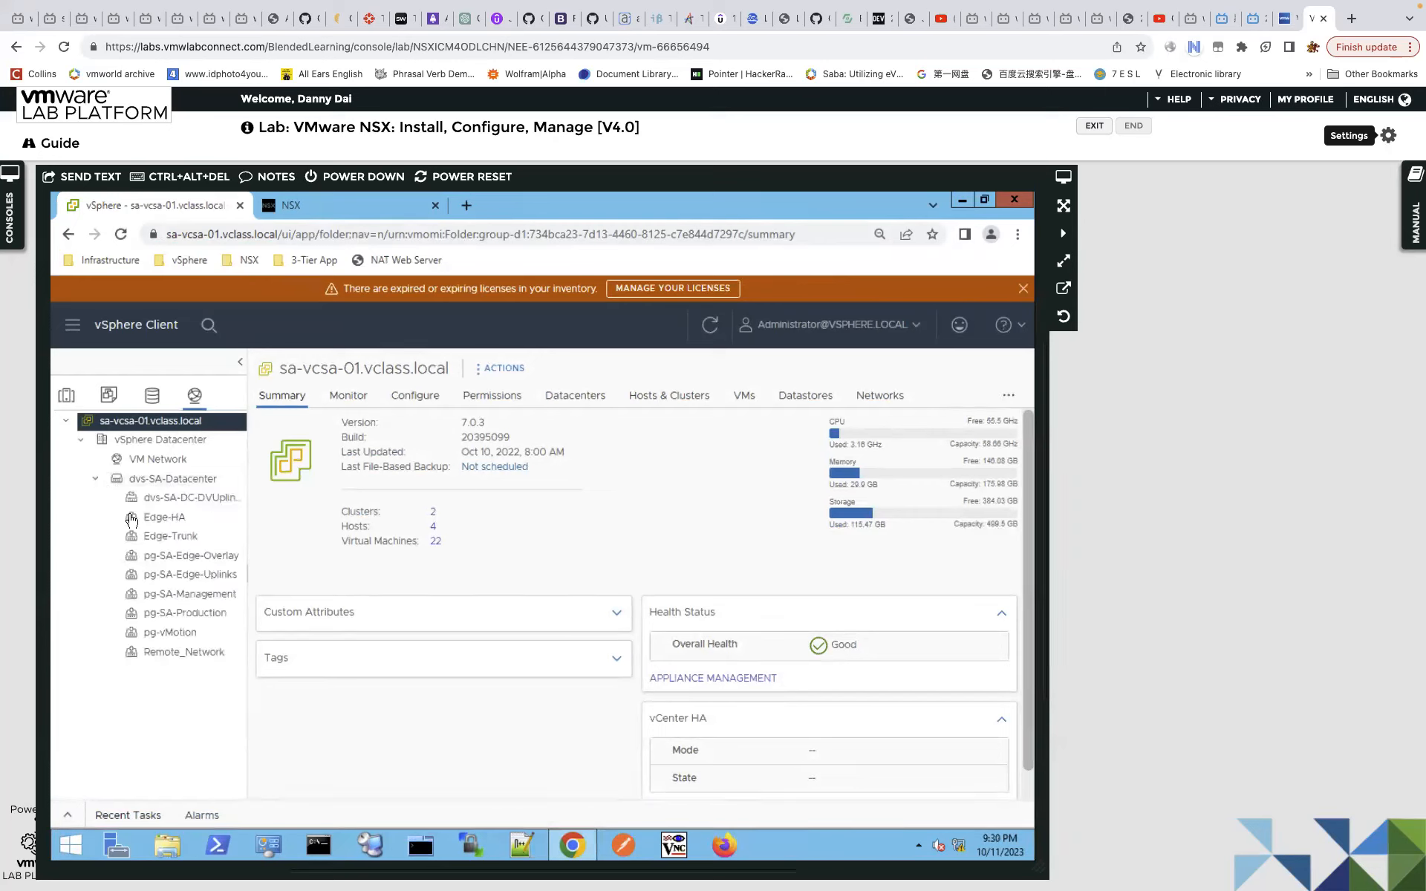
click(227, 499)
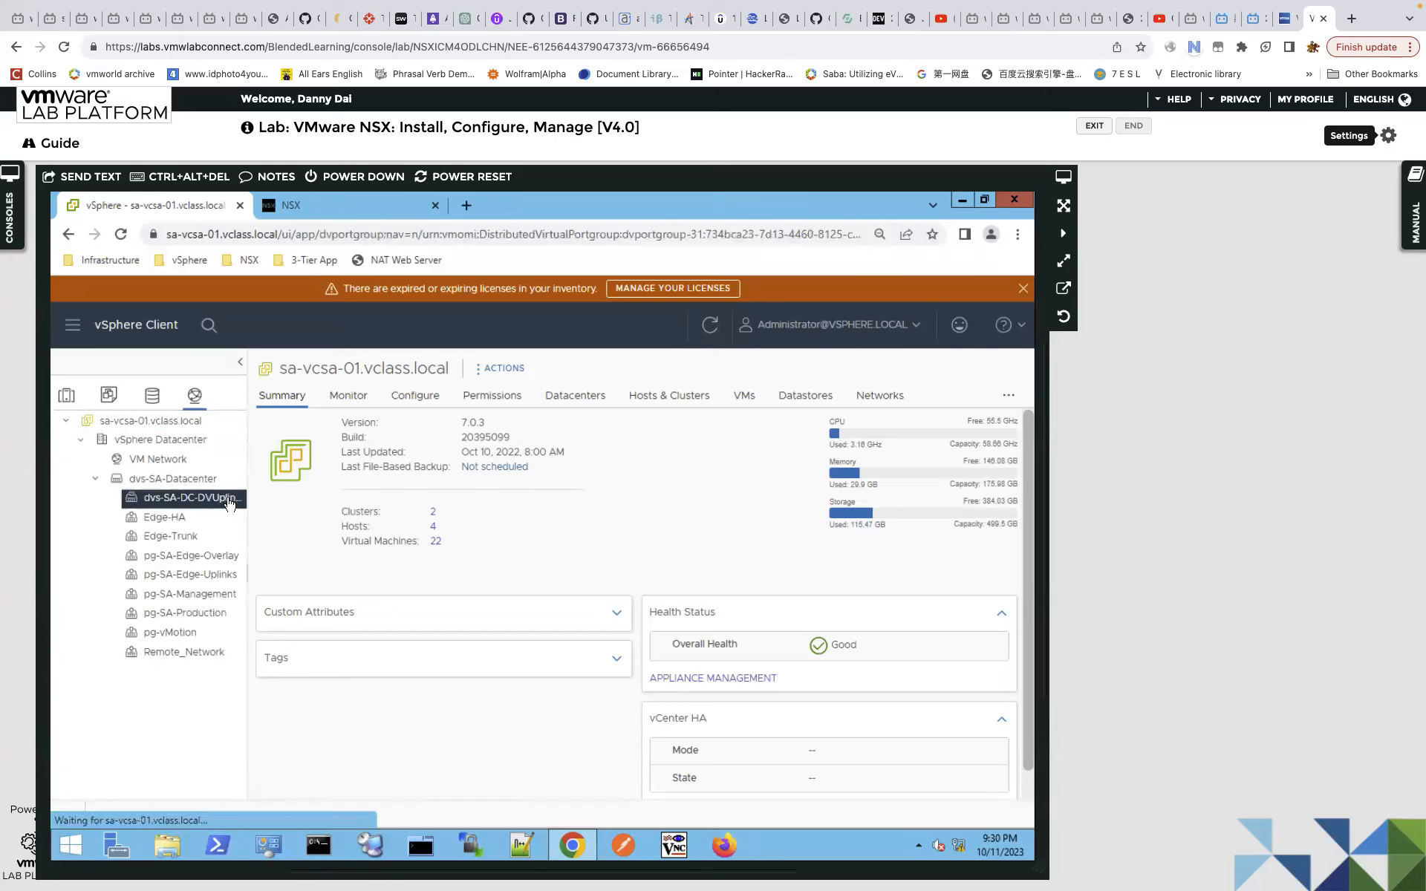
Bring up the Distributed Port Group actions for dvs-SA-Datacenter.
click(200, 482)
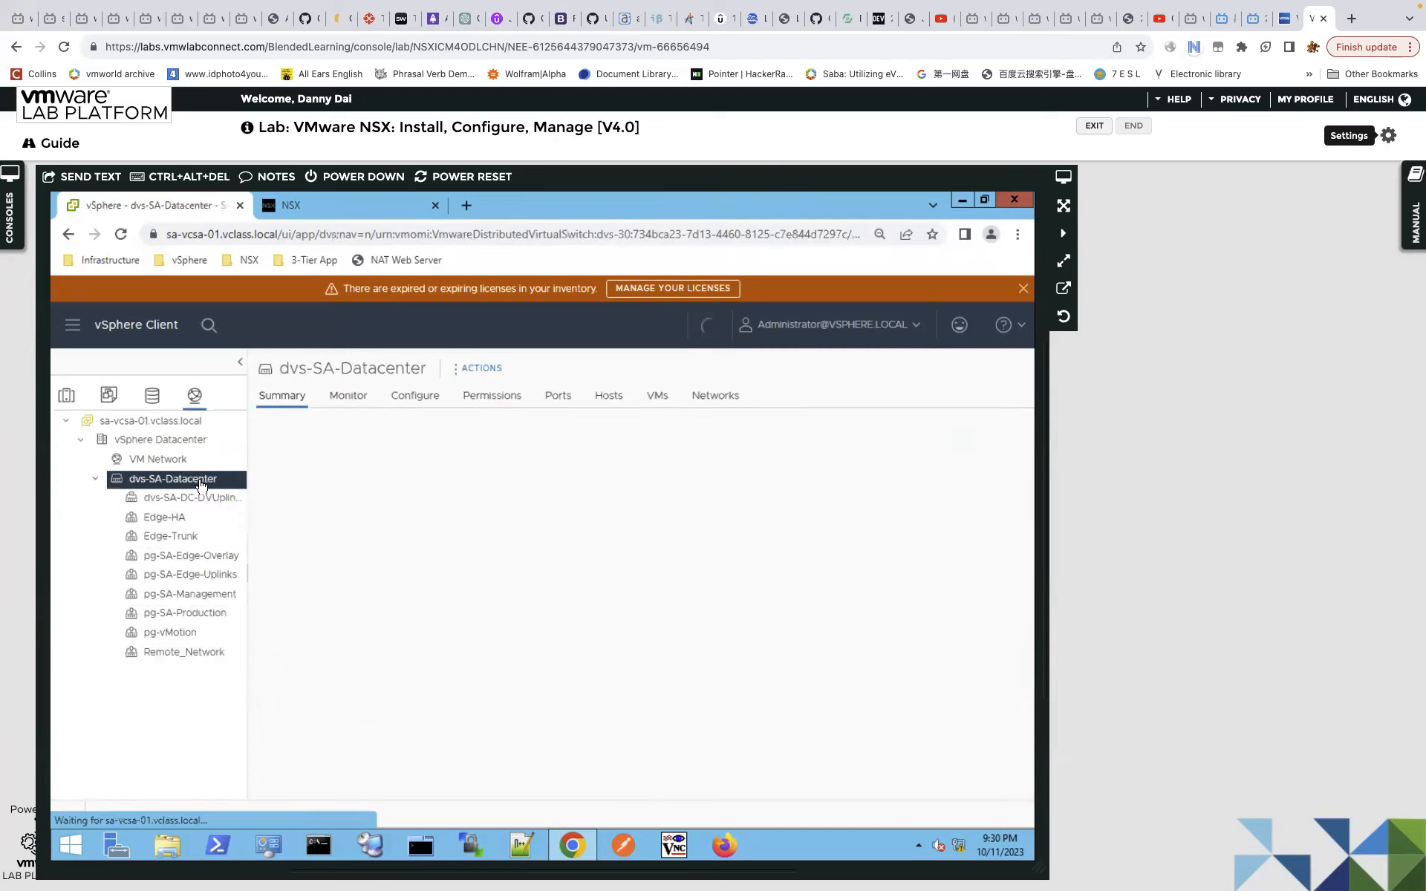
right_click(201, 483)
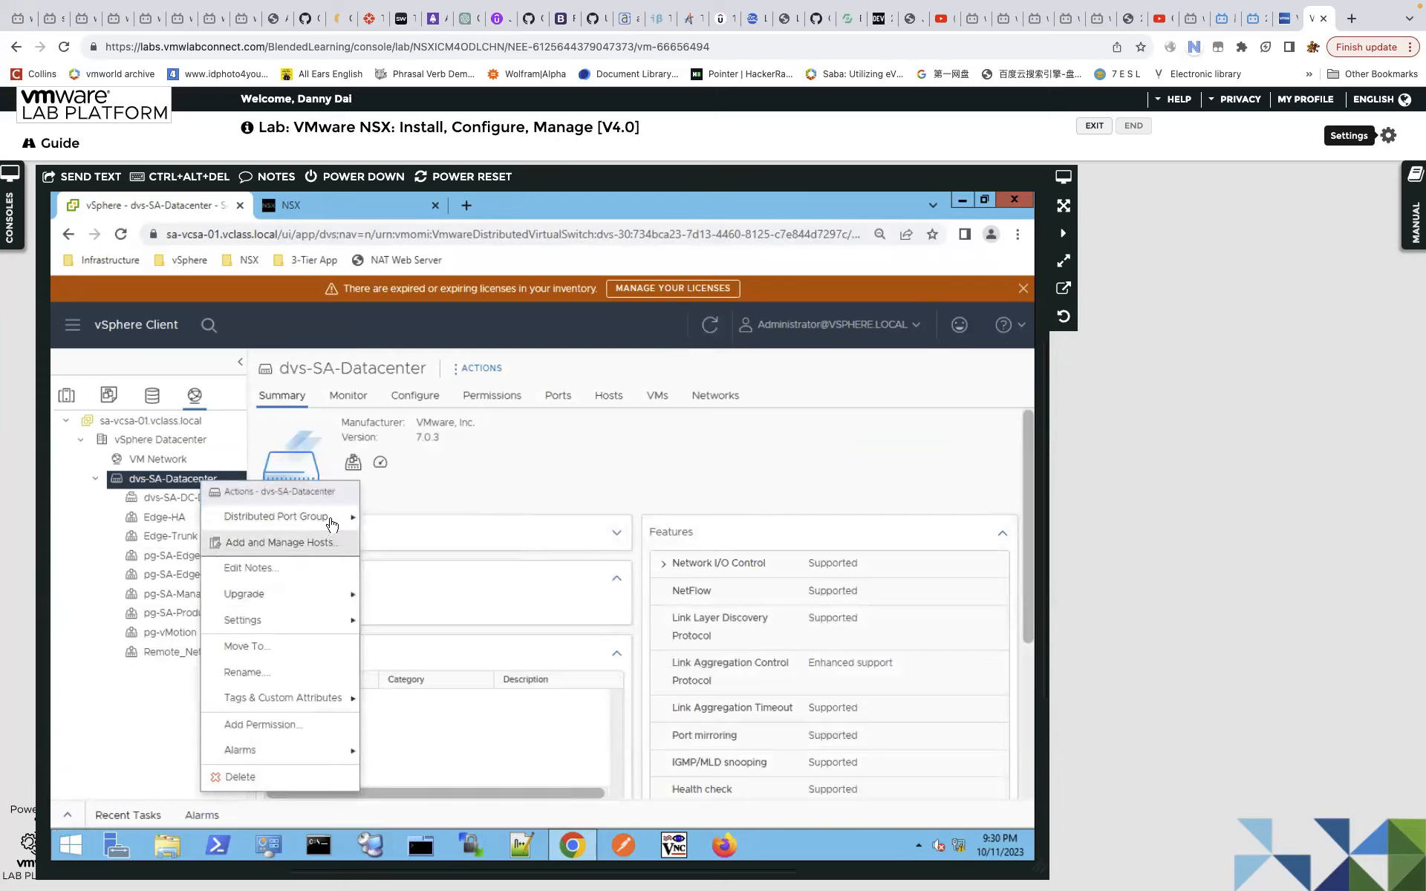
mouse_move(332, 524)
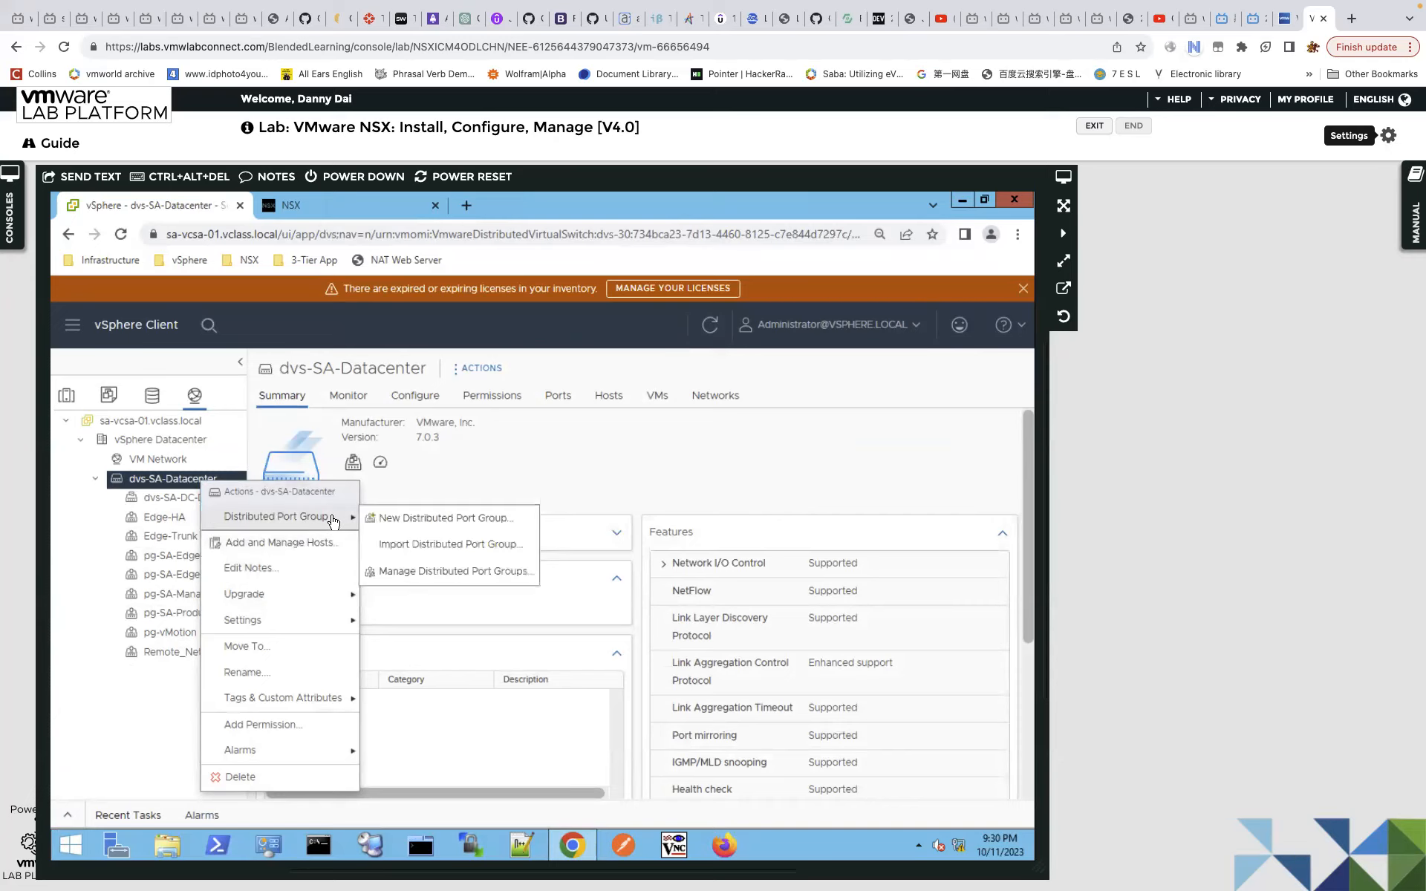
Start a new distributed port group named trunk-1.
click(421, 522)
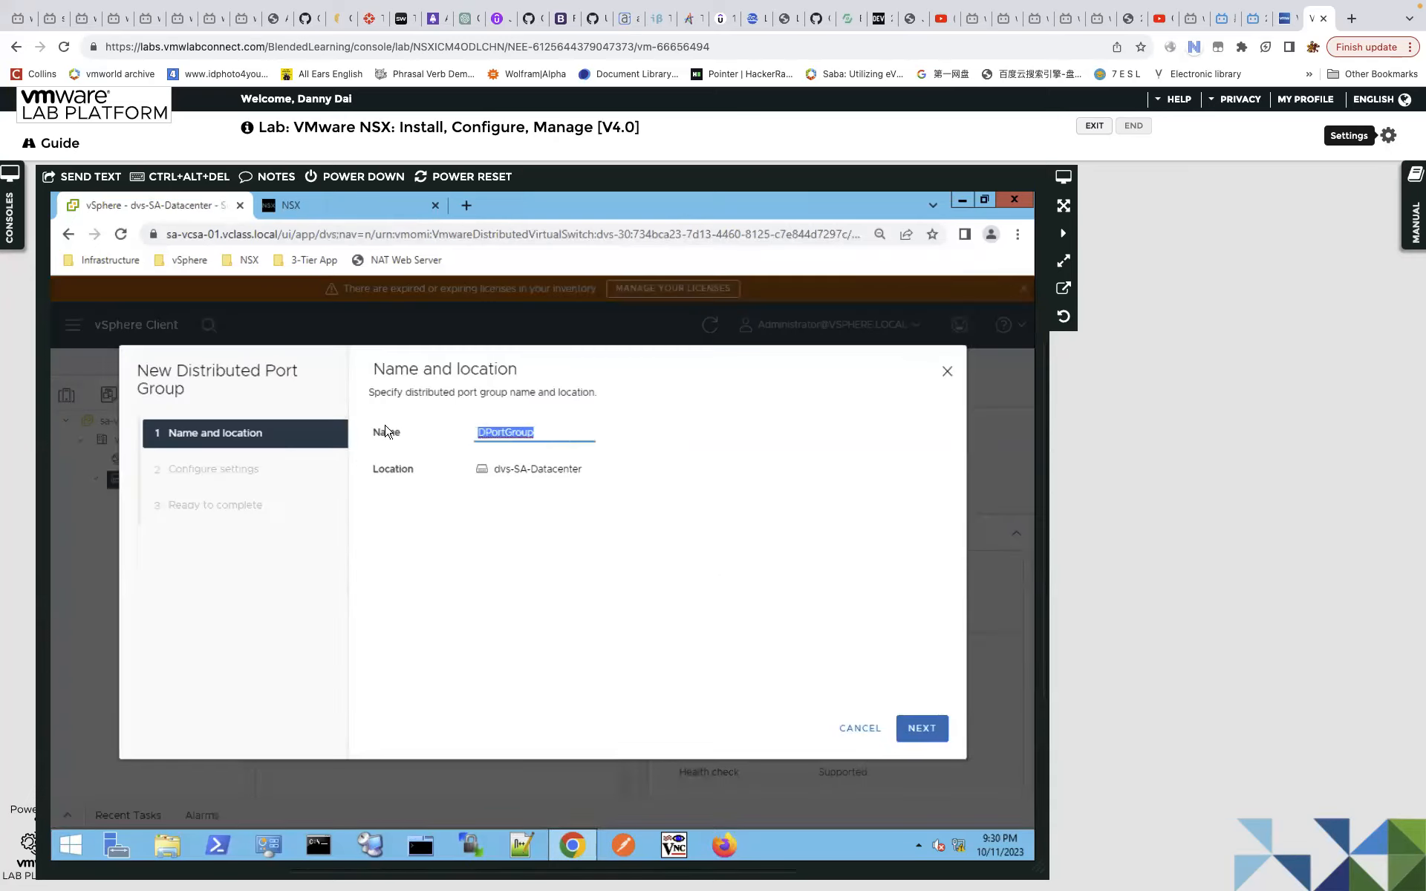
text(trunk-1)
click(921, 729)
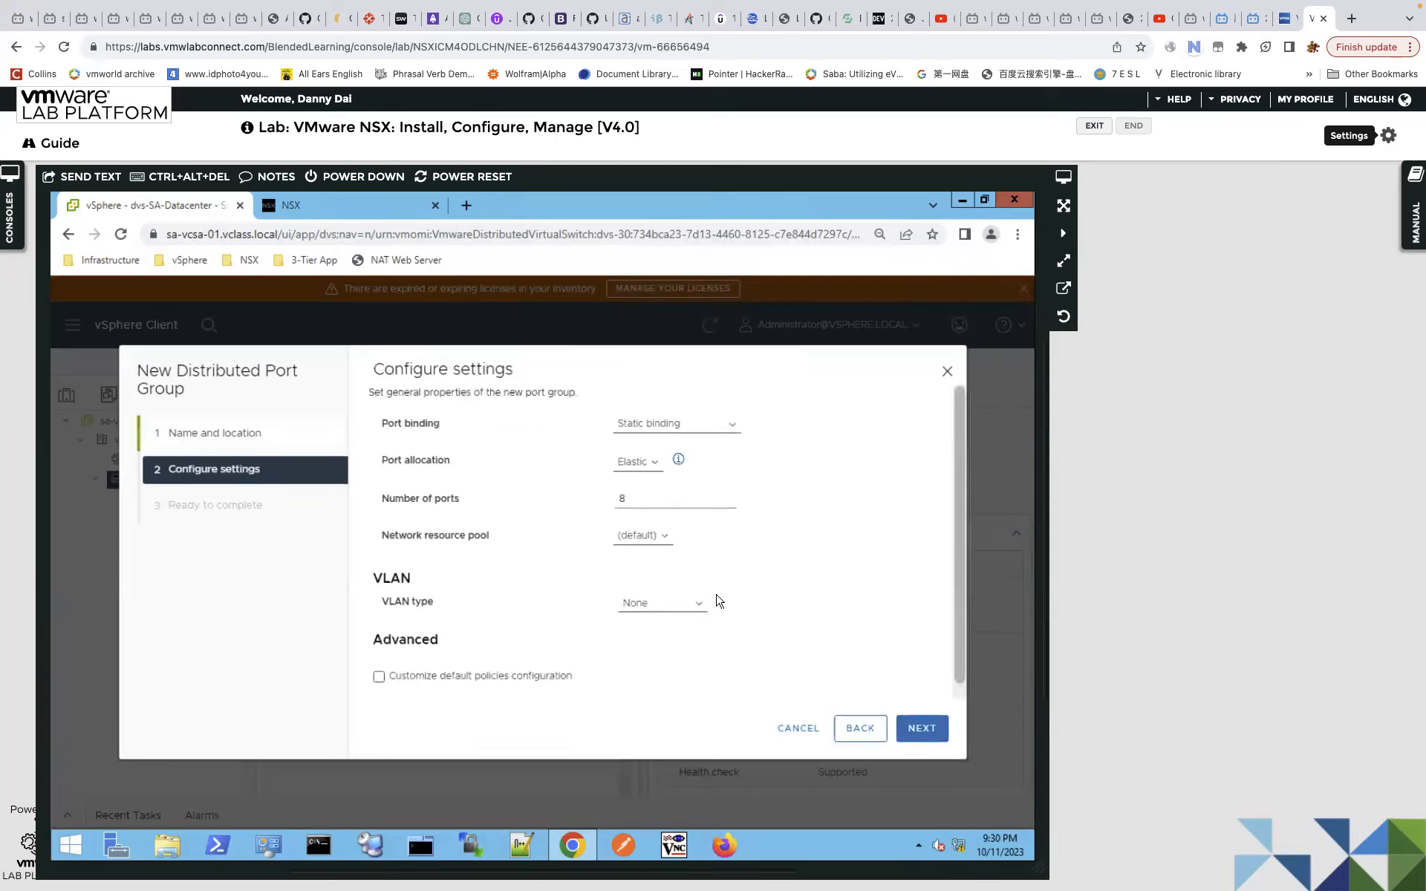
Give trunk-1 2 ports and VLAN trunking type, then finish creating it.
drag(643, 502, 594, 506)
text(2)
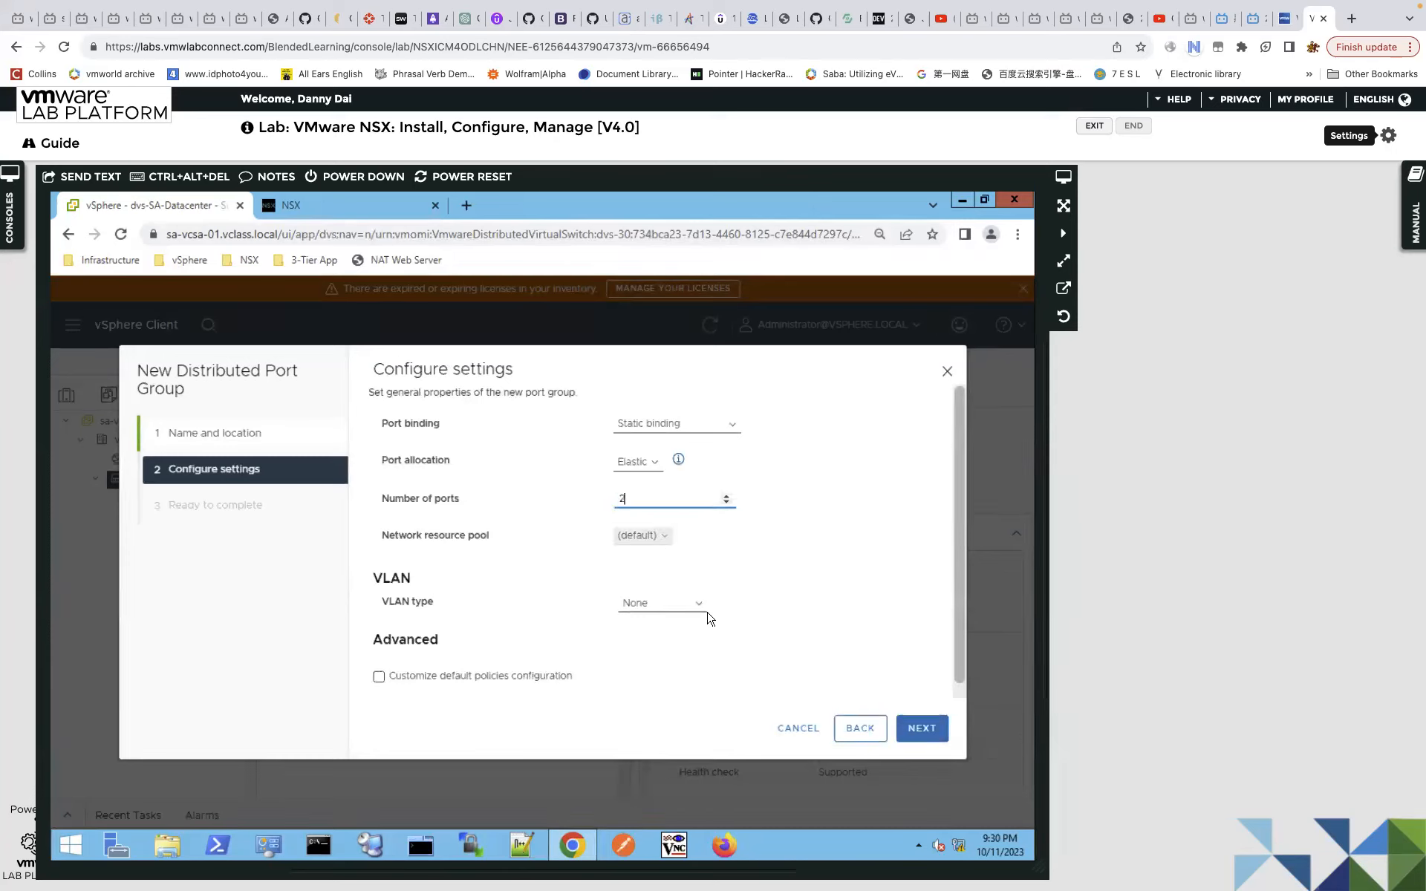
click(694, 604)
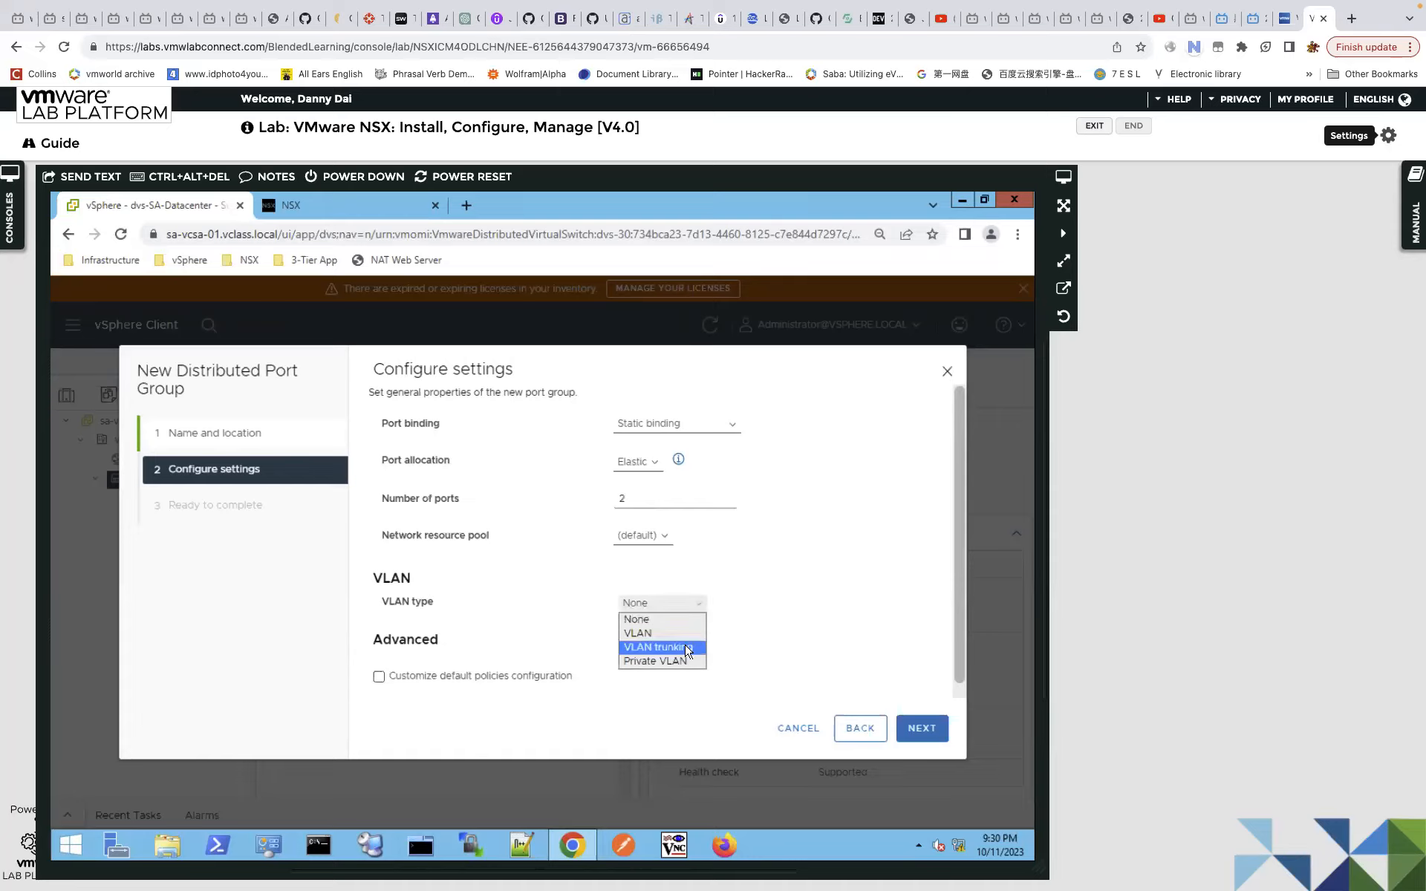
click(687, 647)
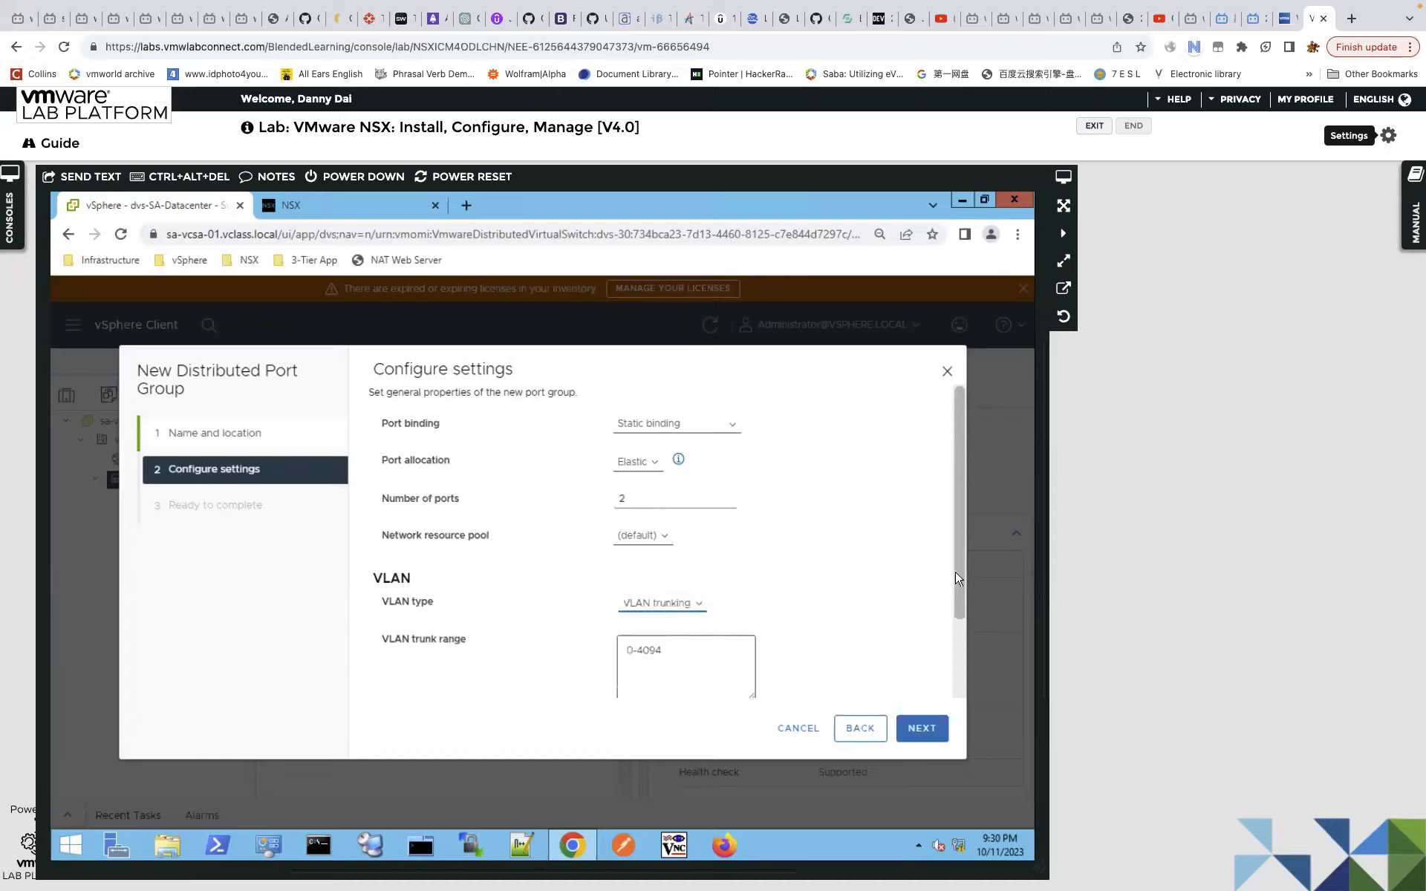
scroll(964, 631, down, 3)
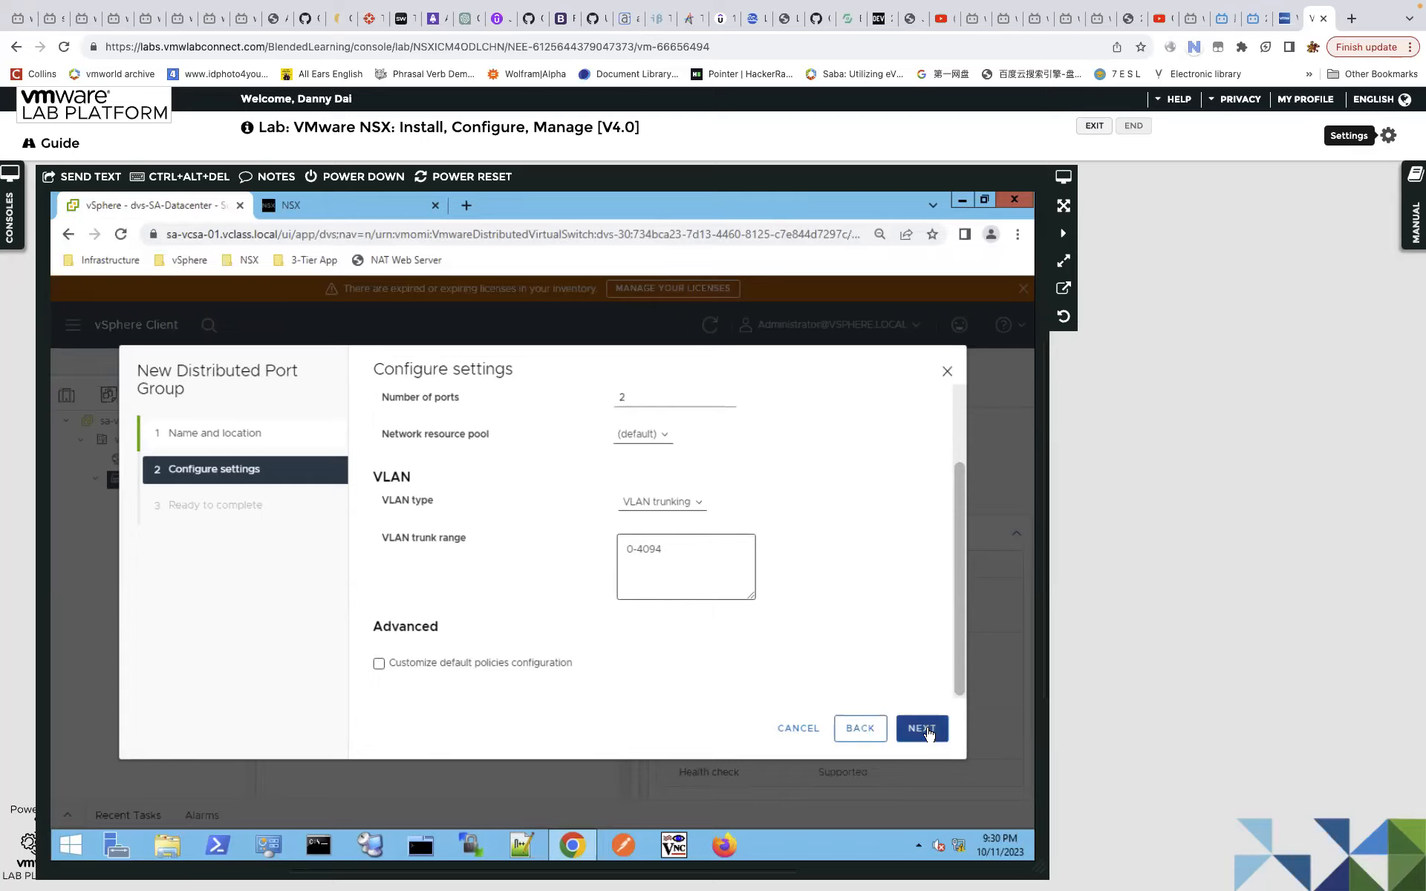
click(926, 731)
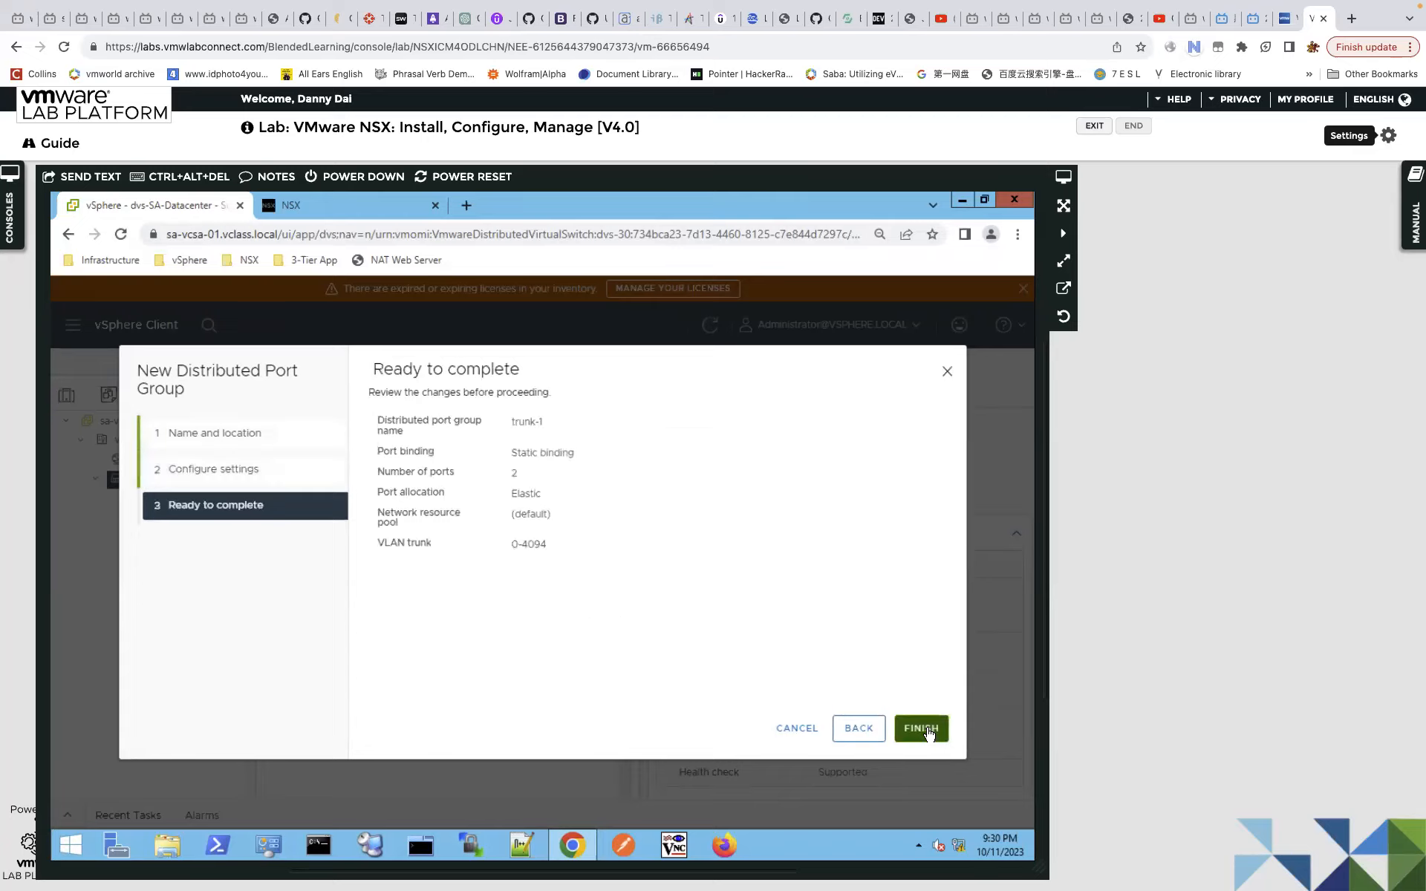
click(917, 728)
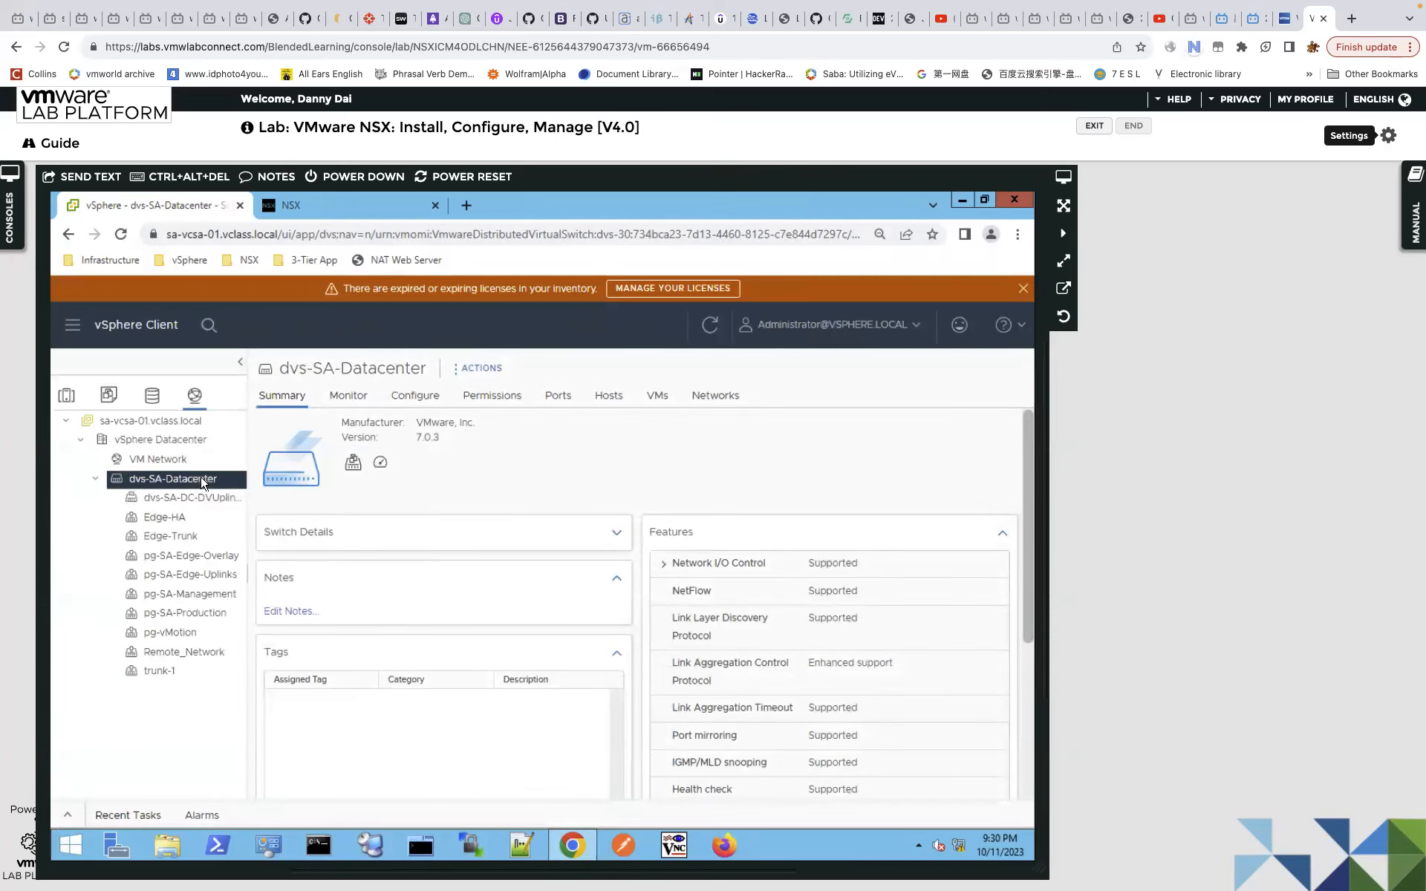
Start another distributed port group on dvs-SA-Datacenter named trunk-2.
right_click(199, 478)
mouse_move(315, 517)
click(431, 524)
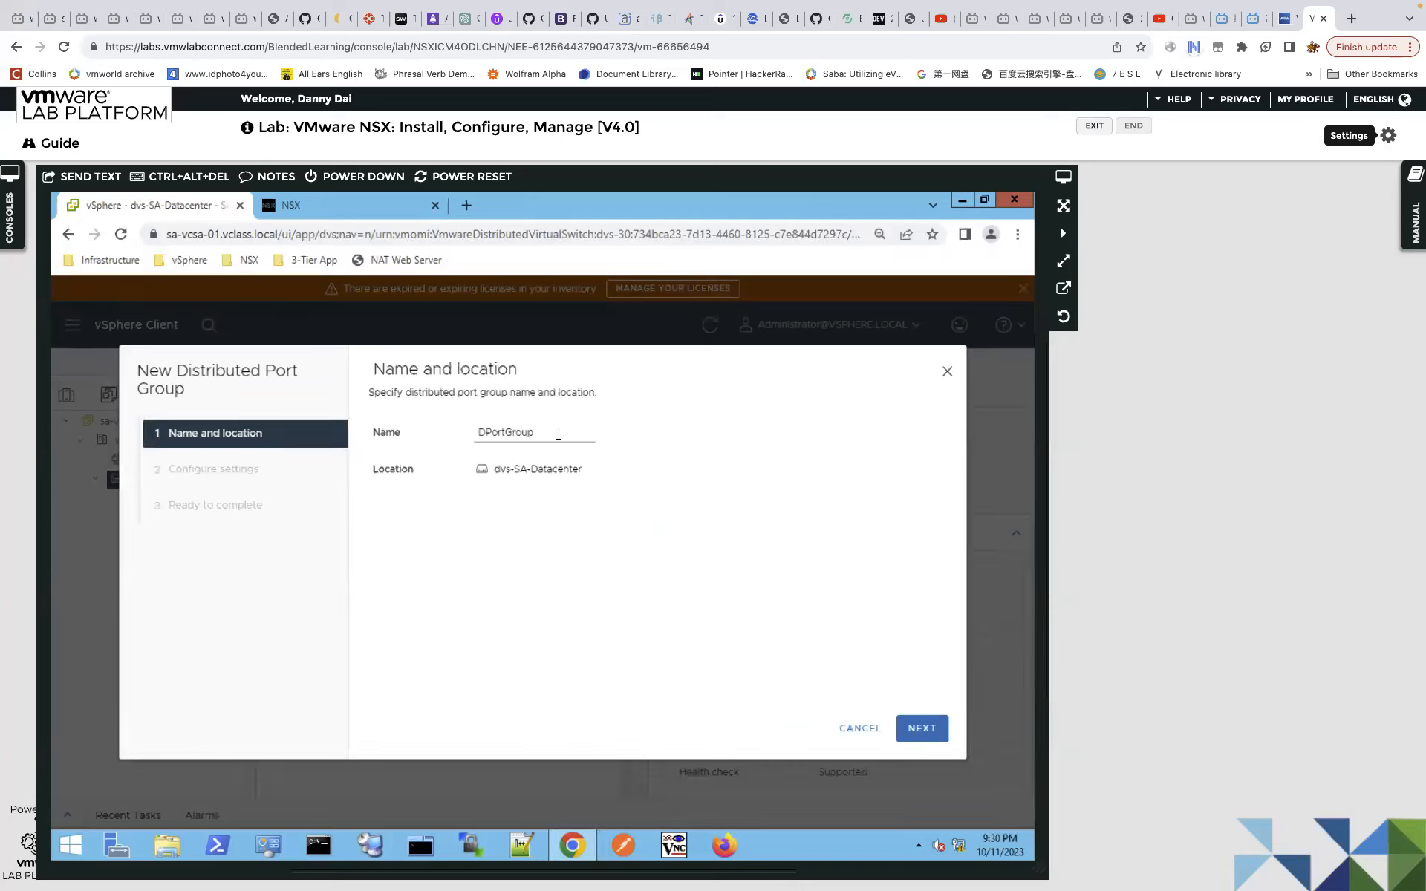
text(trun)
click(928, 734)
Give trunk-2 2 ports and VLAN trunking type, then finish creating it.
click(635, 500)
key(BackSpace)
text(2)
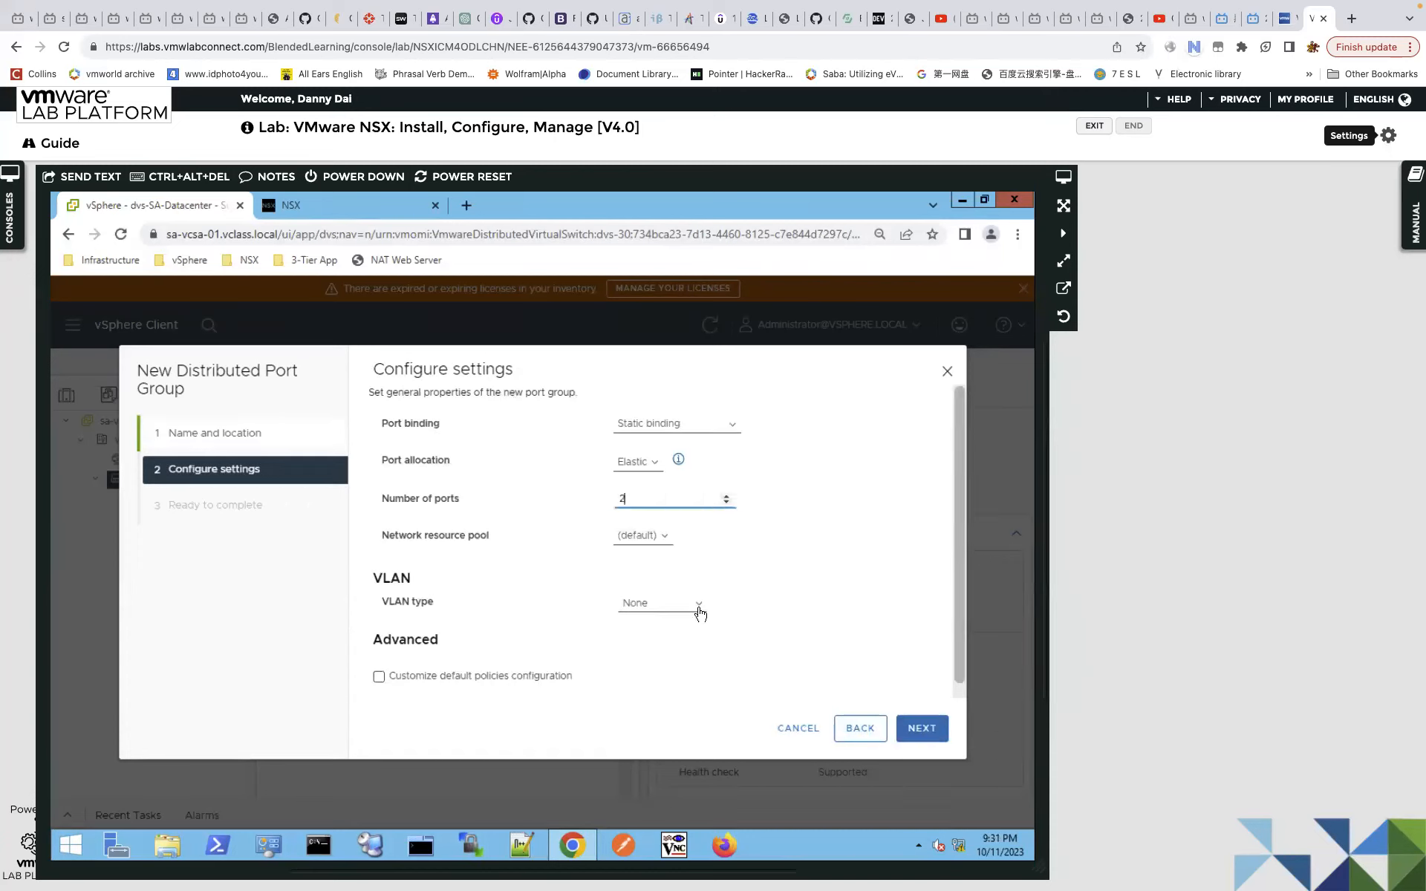
click(700, 614)
click(690, 653)
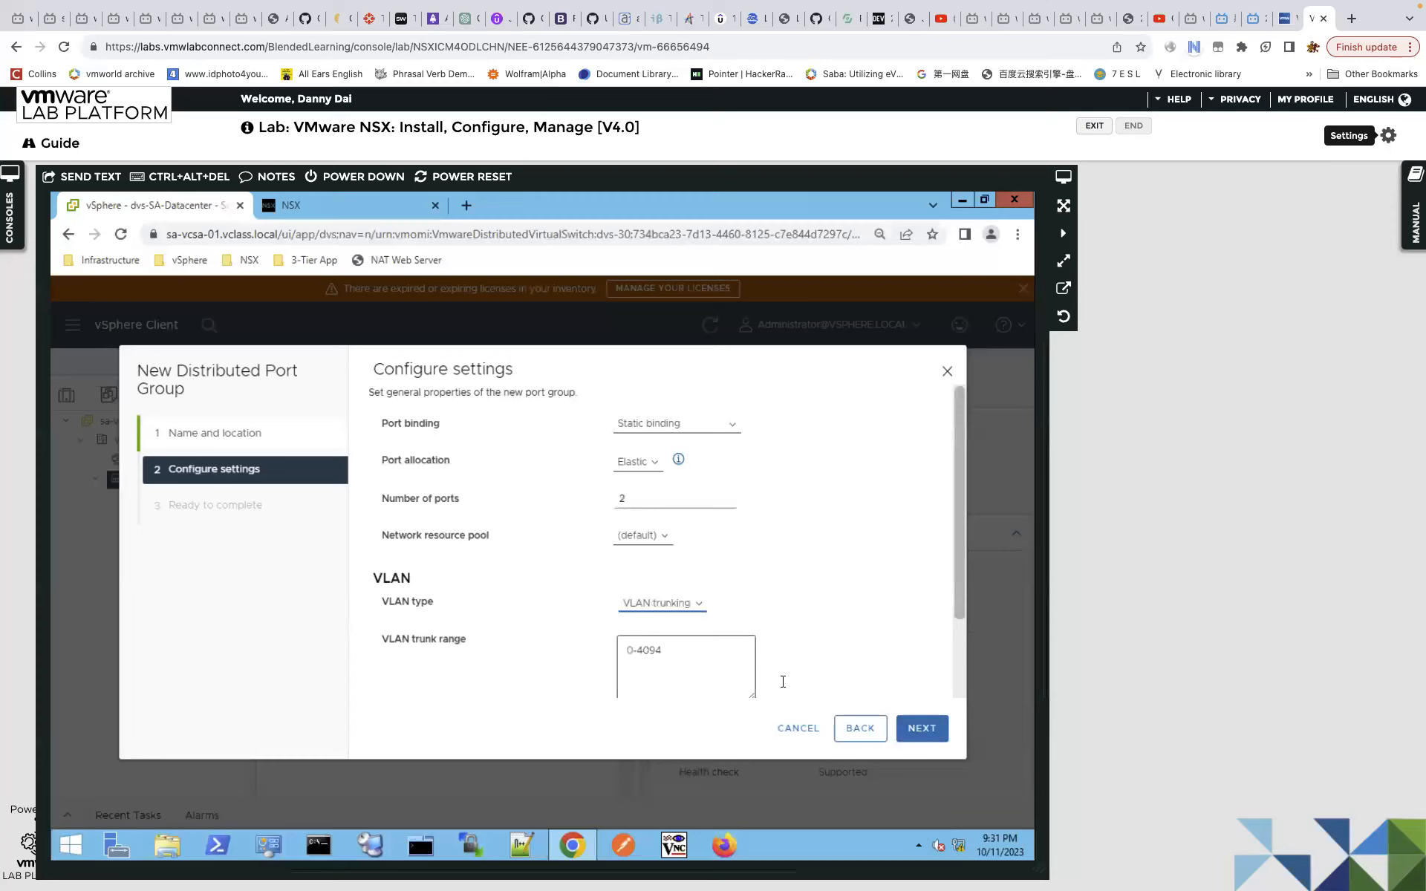
click(902, 729)
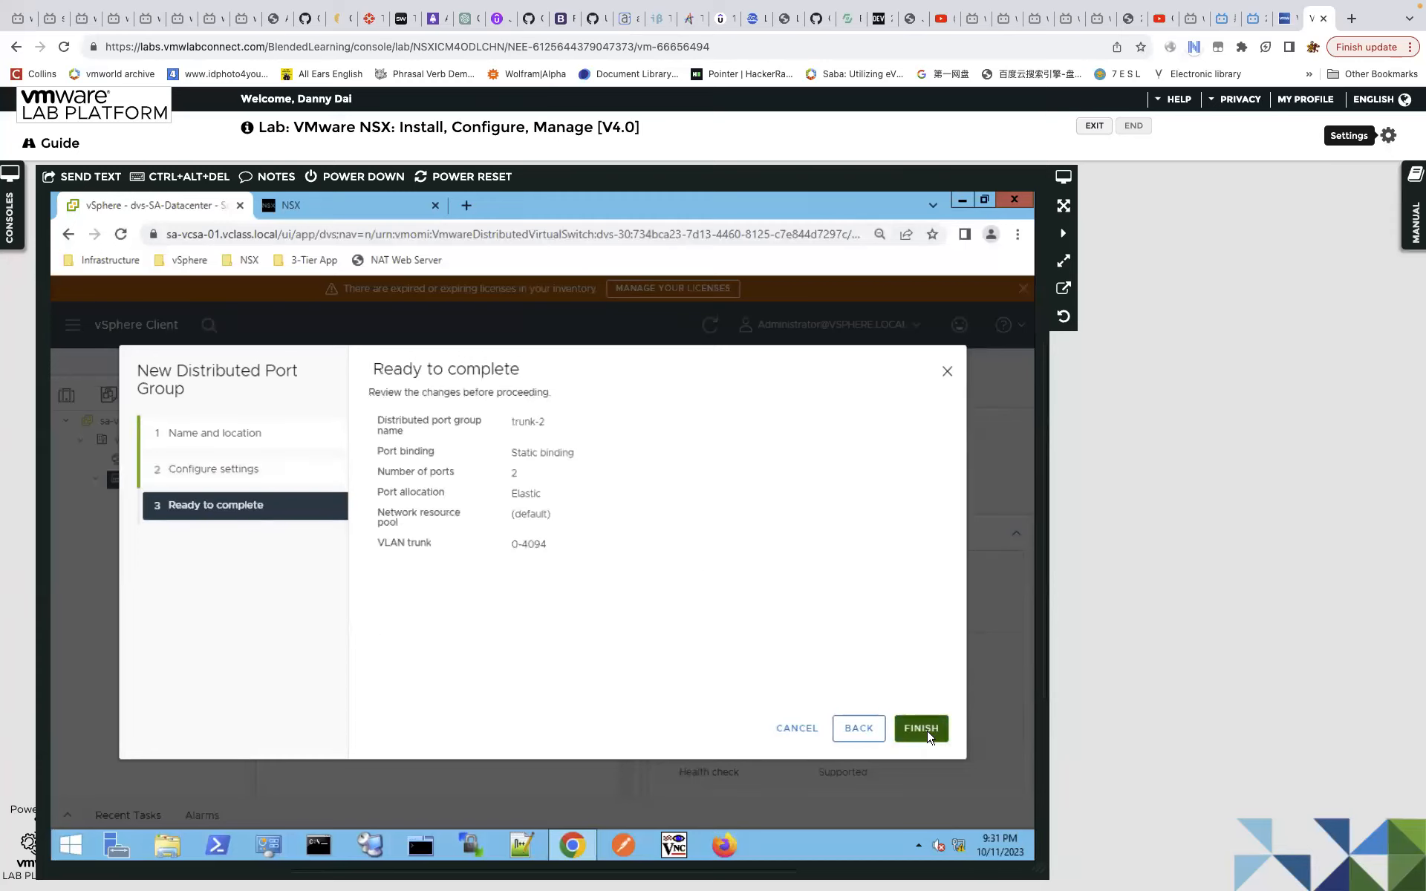
click(927, 731)
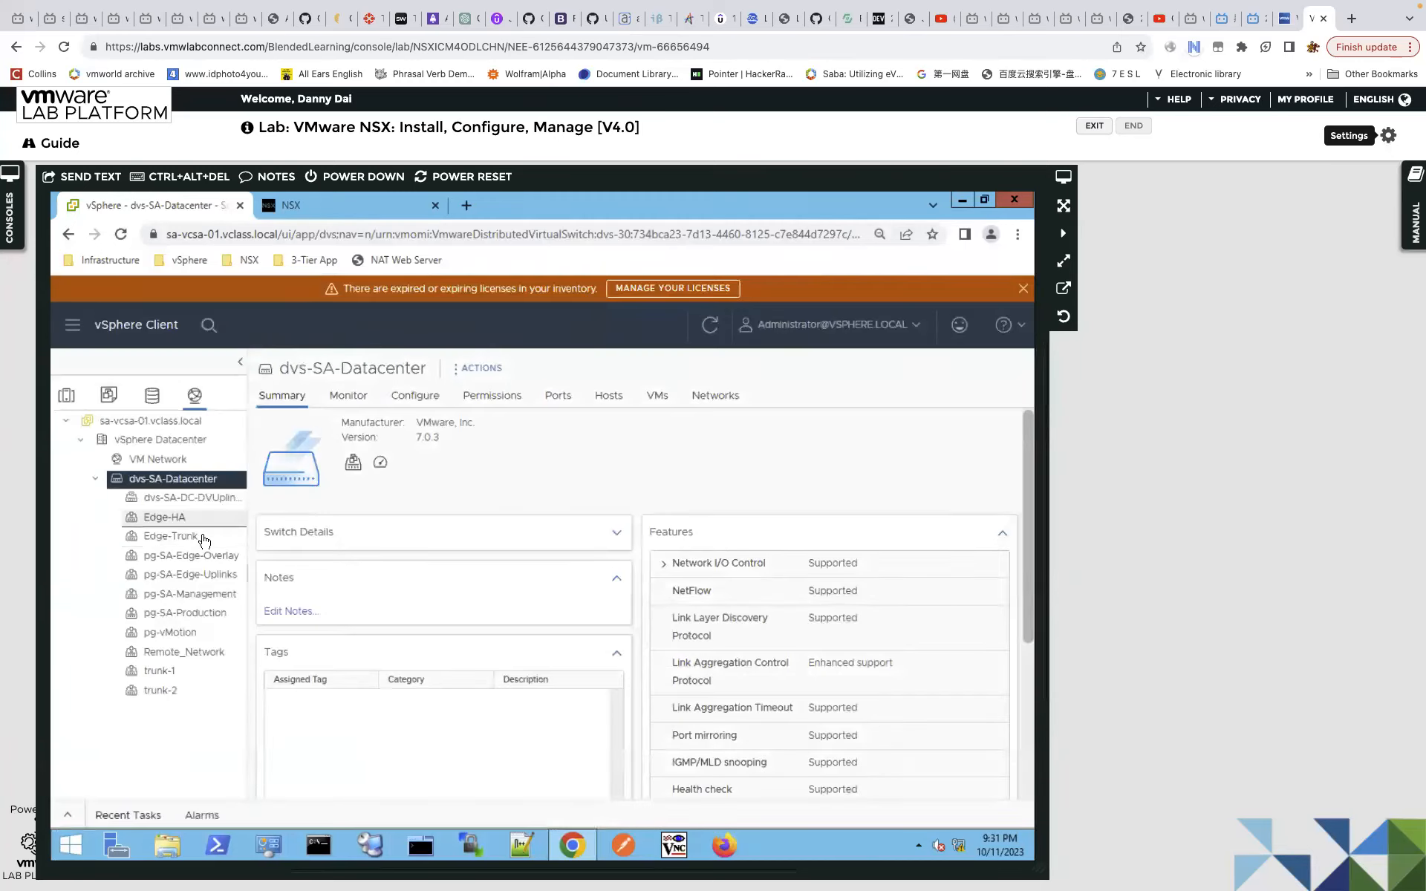
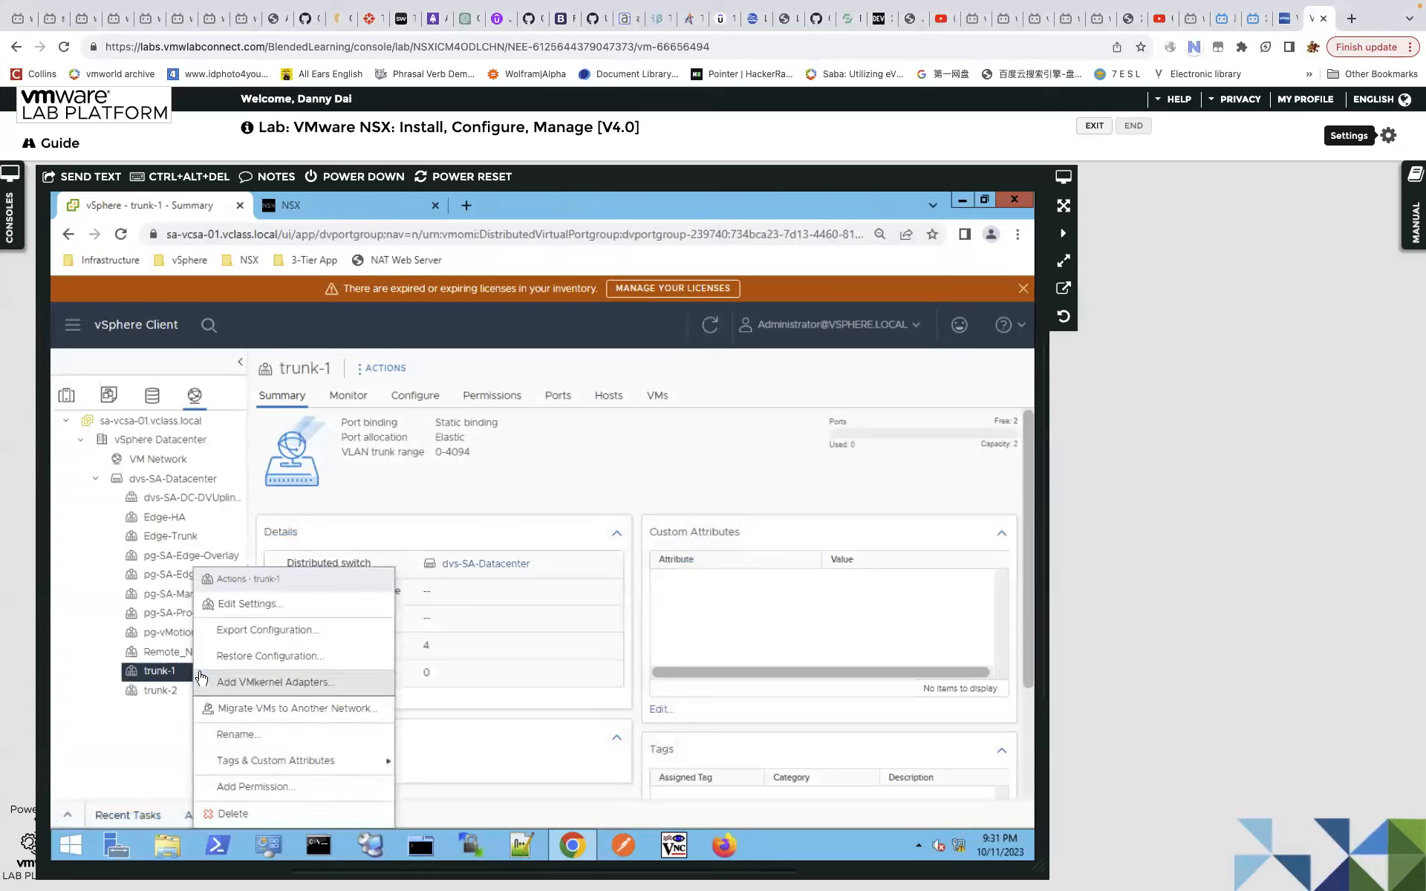
In trunk-1's Teaming and failover, move Uplinks 1–6 from active to standby.
click(249, 604)
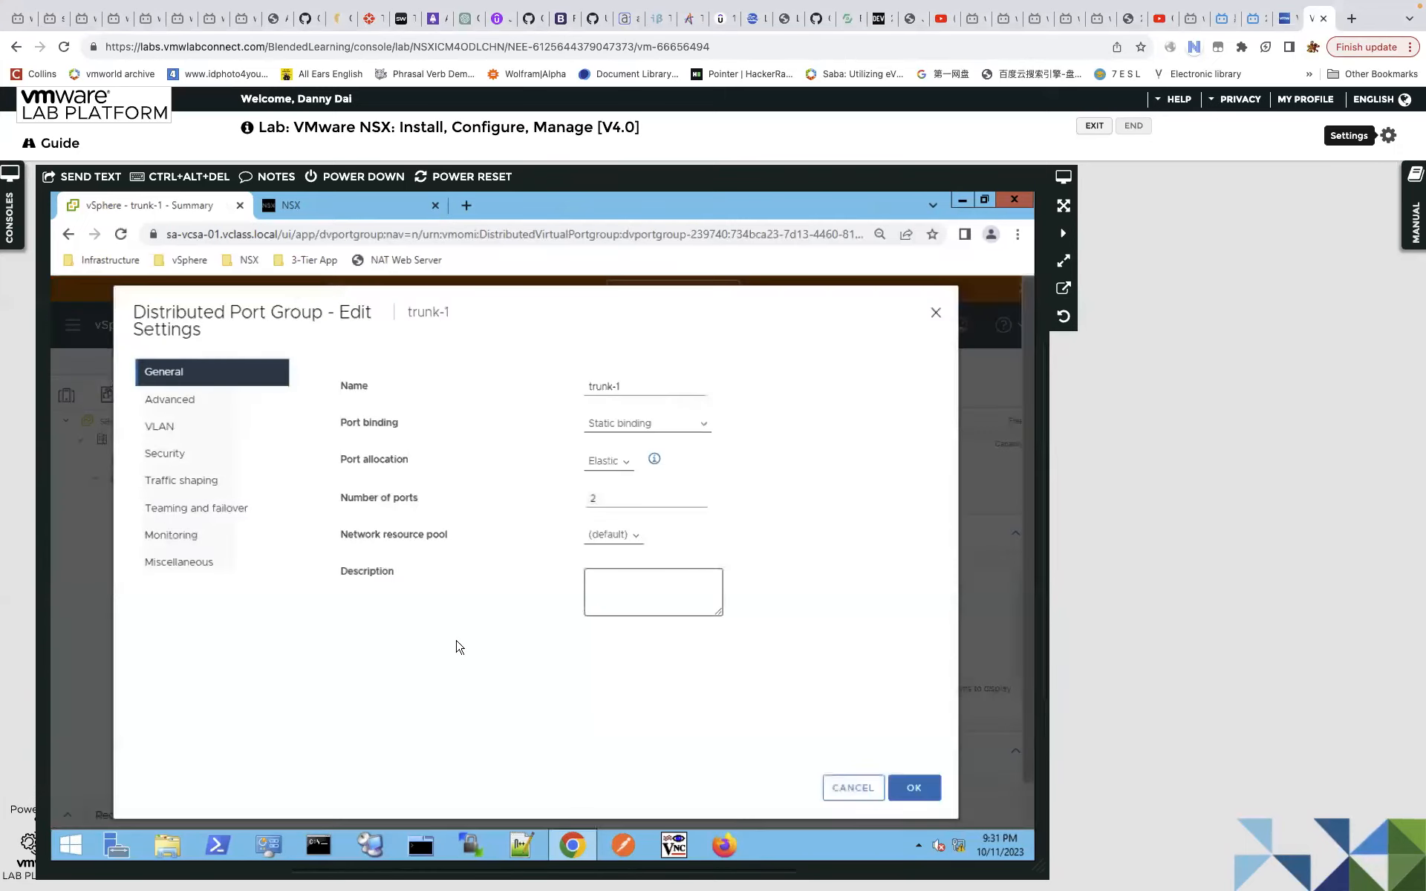
click(201, 511)
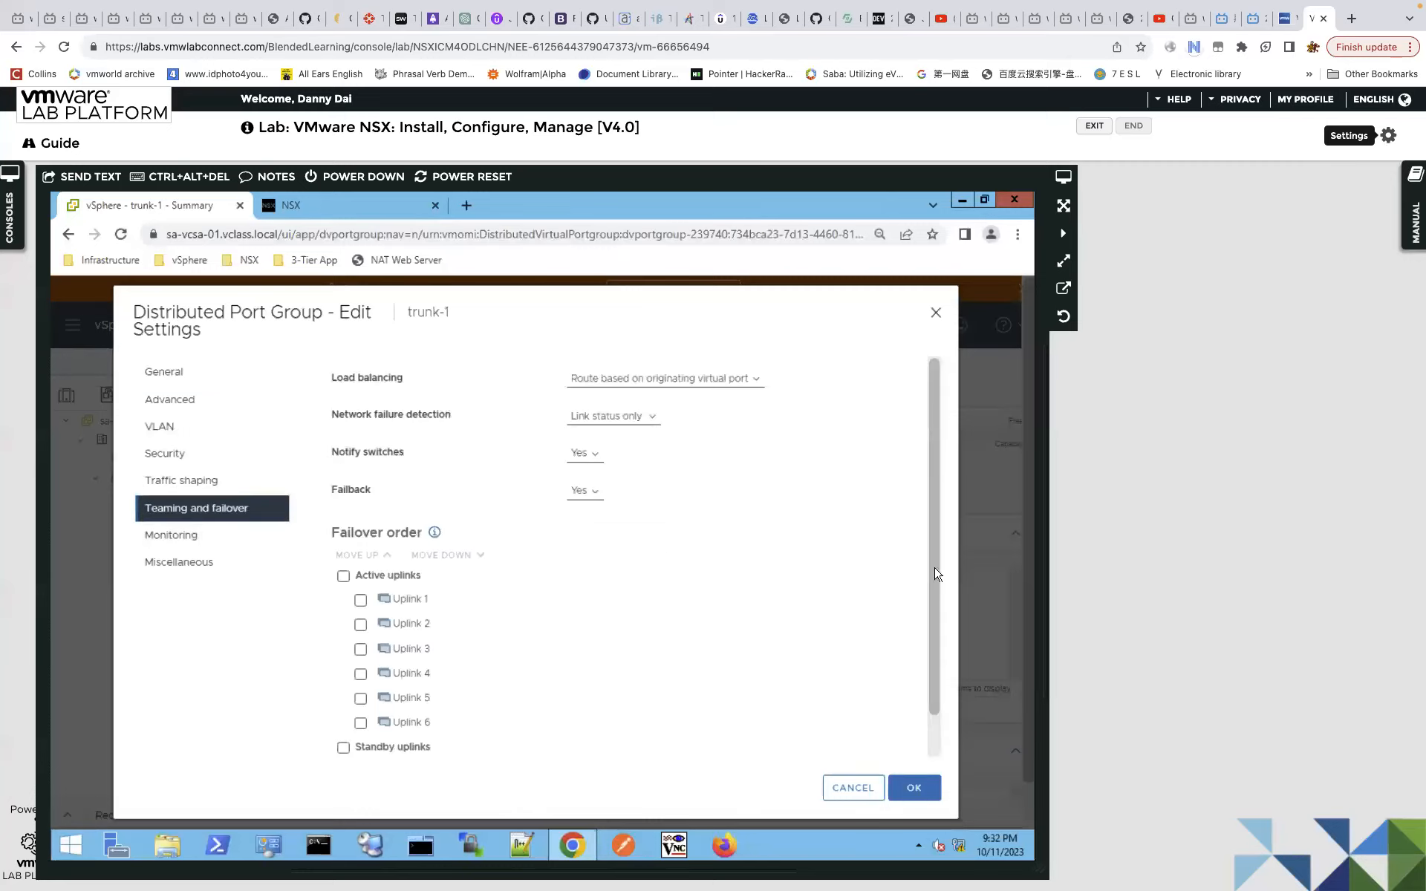
drag(935, 565, 948, 606)
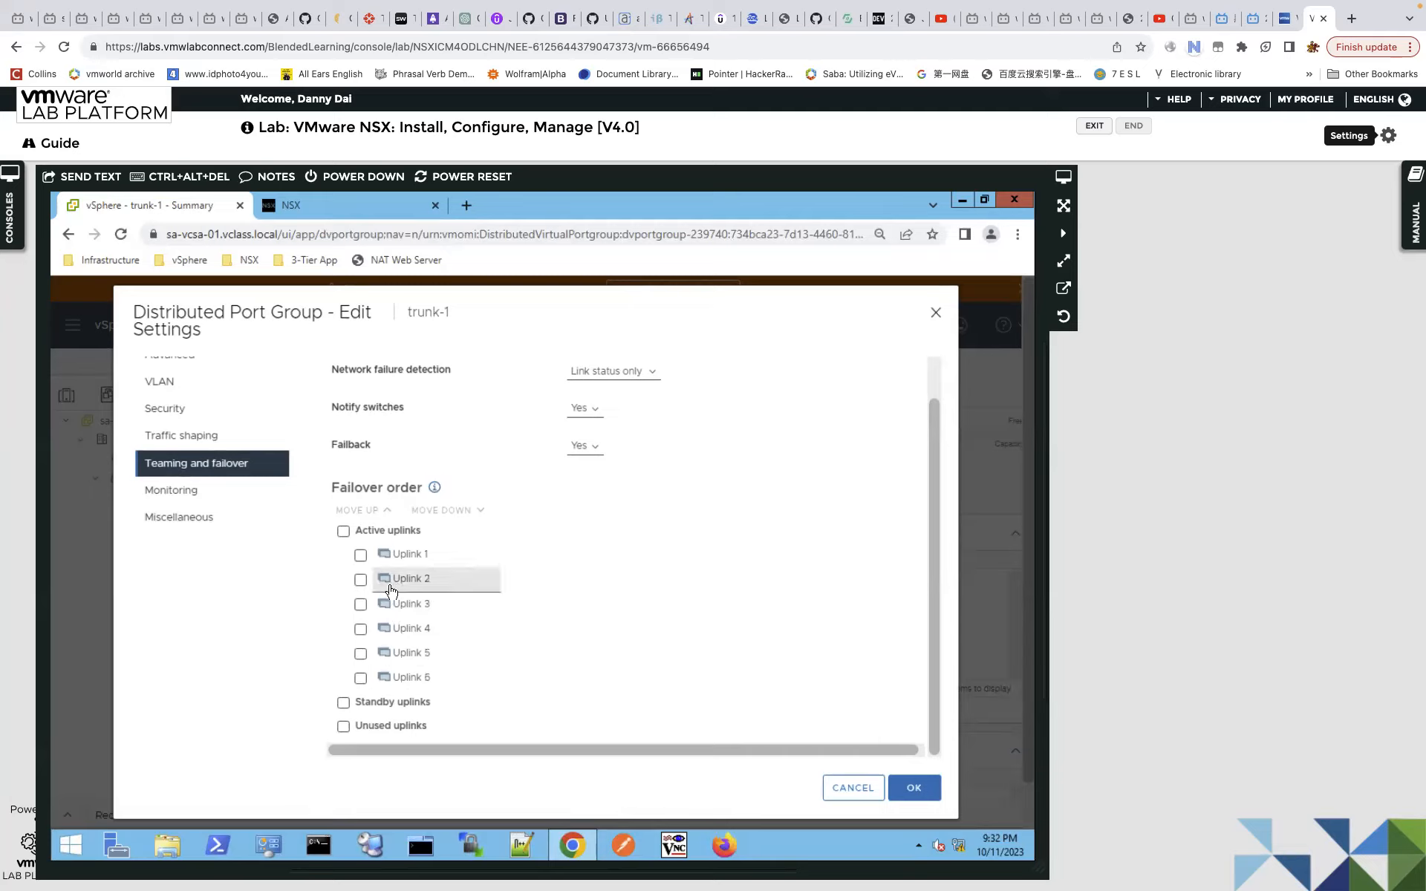
click(343, 532)
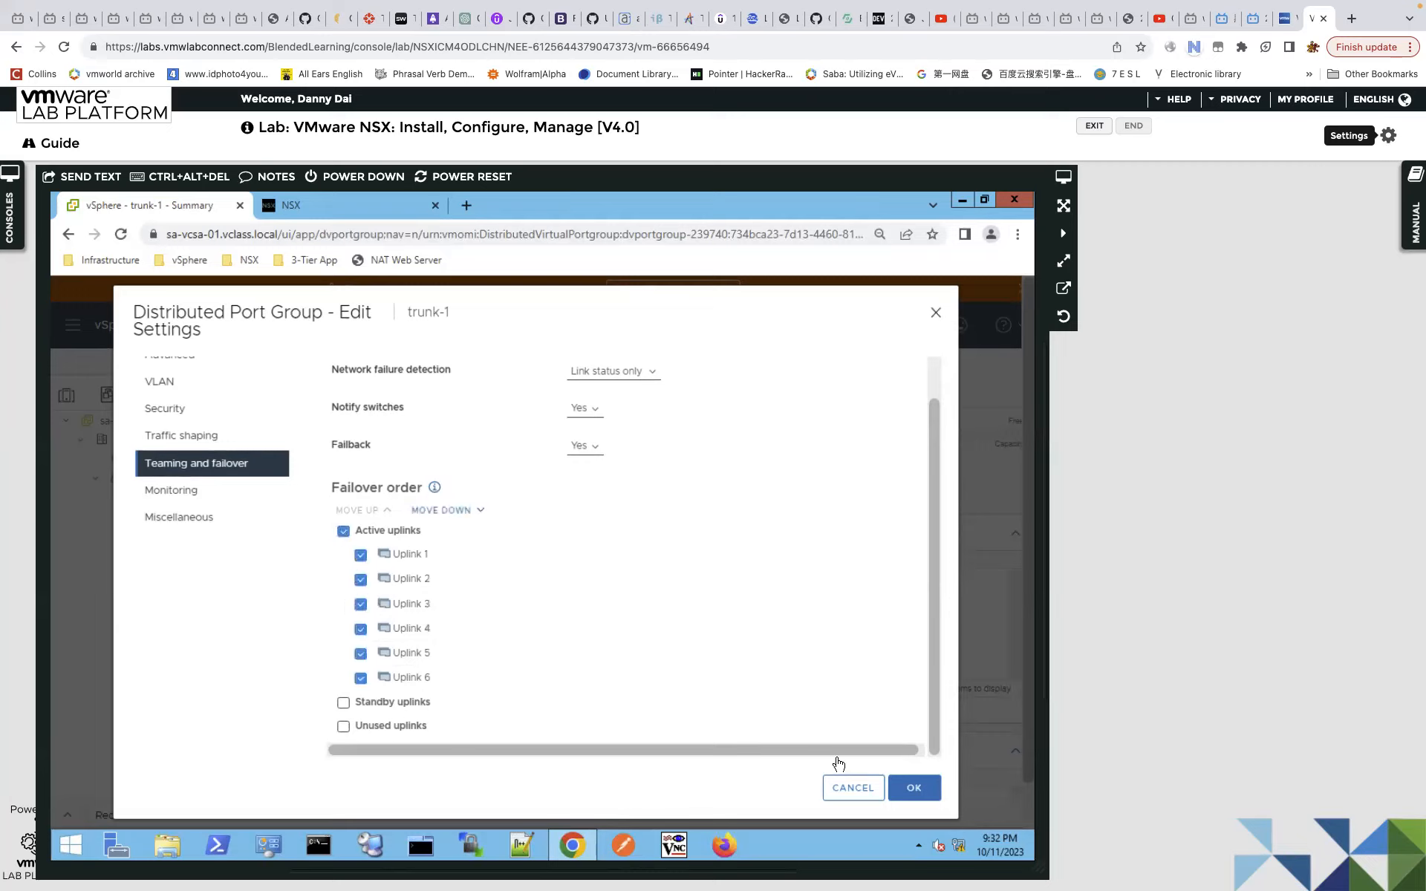
click(447, 513)
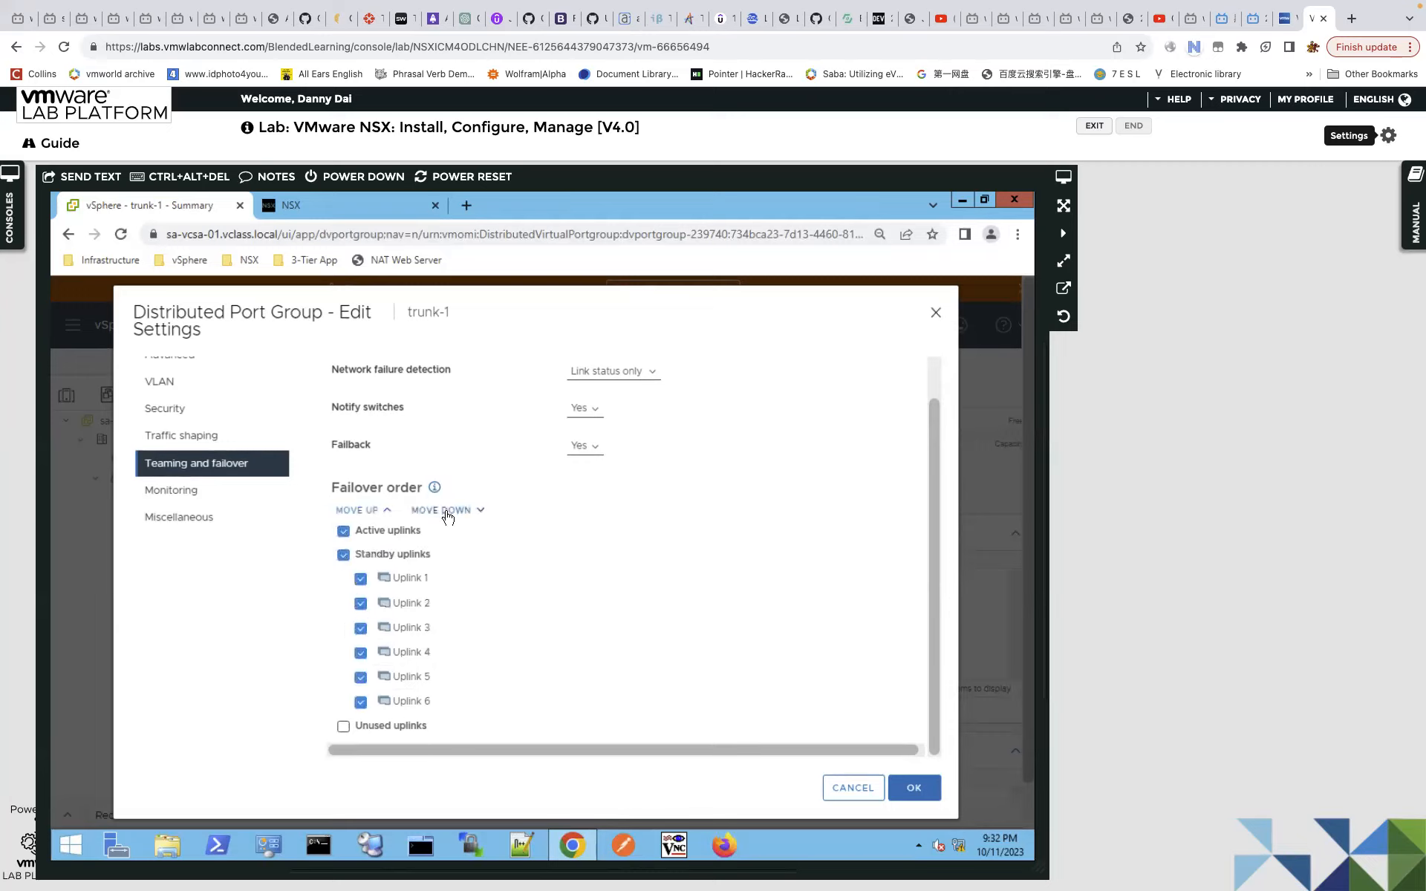
click(344, 557)
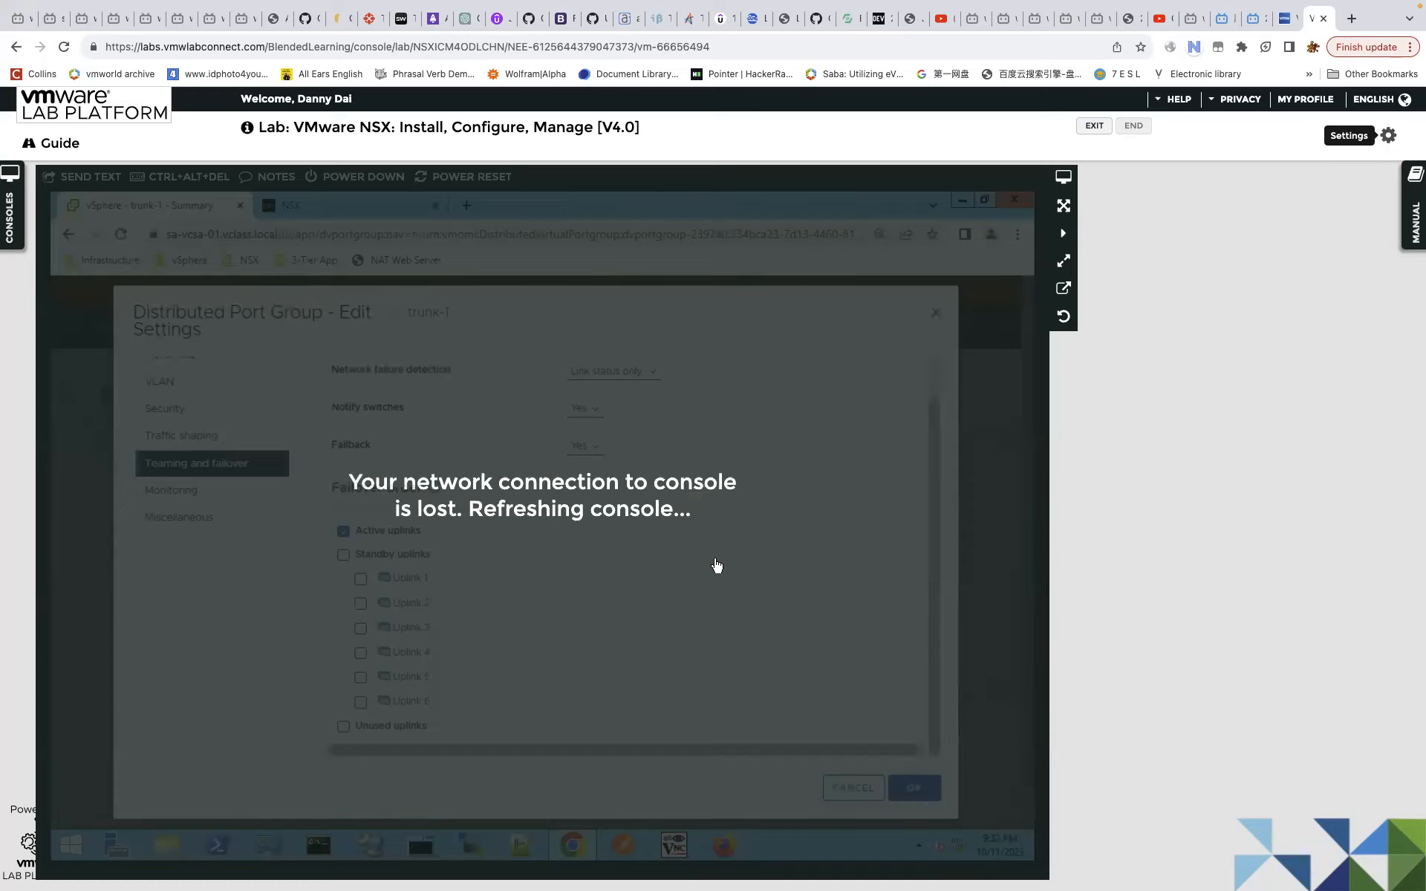
right_click(783, 567)
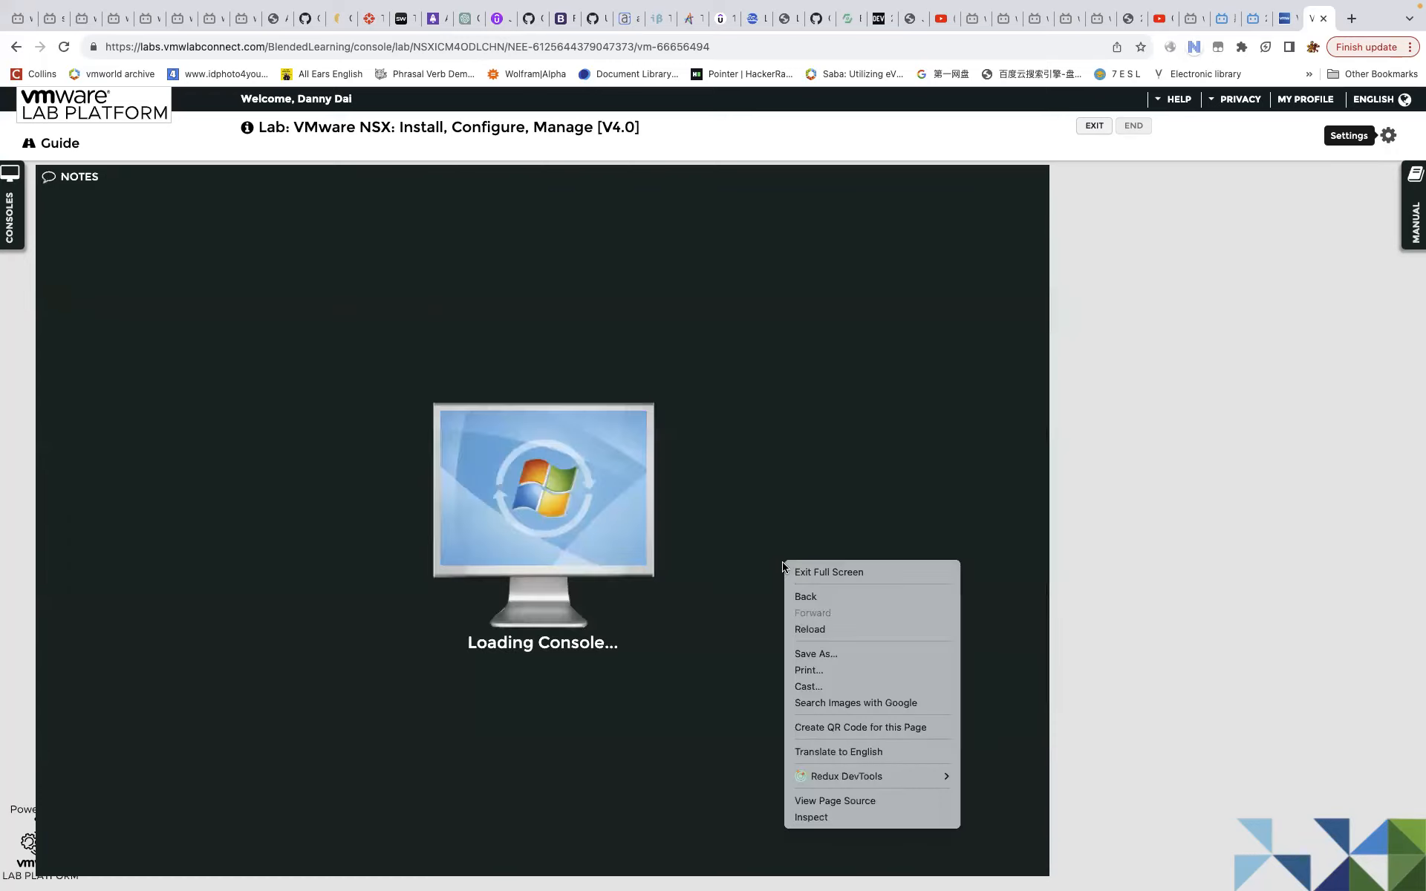
click(675, 586)
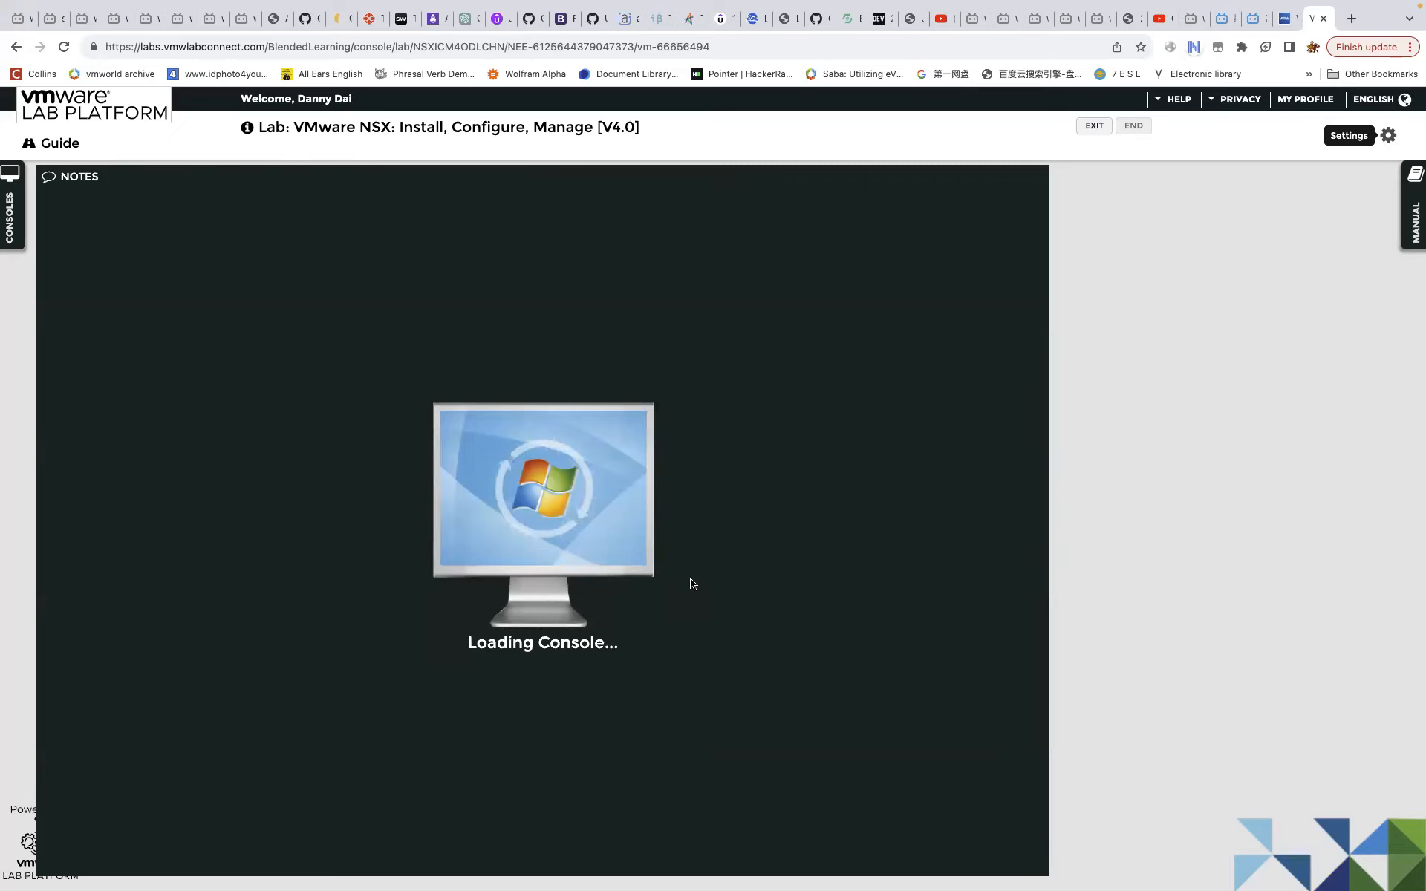
mouse_move(975, 17)
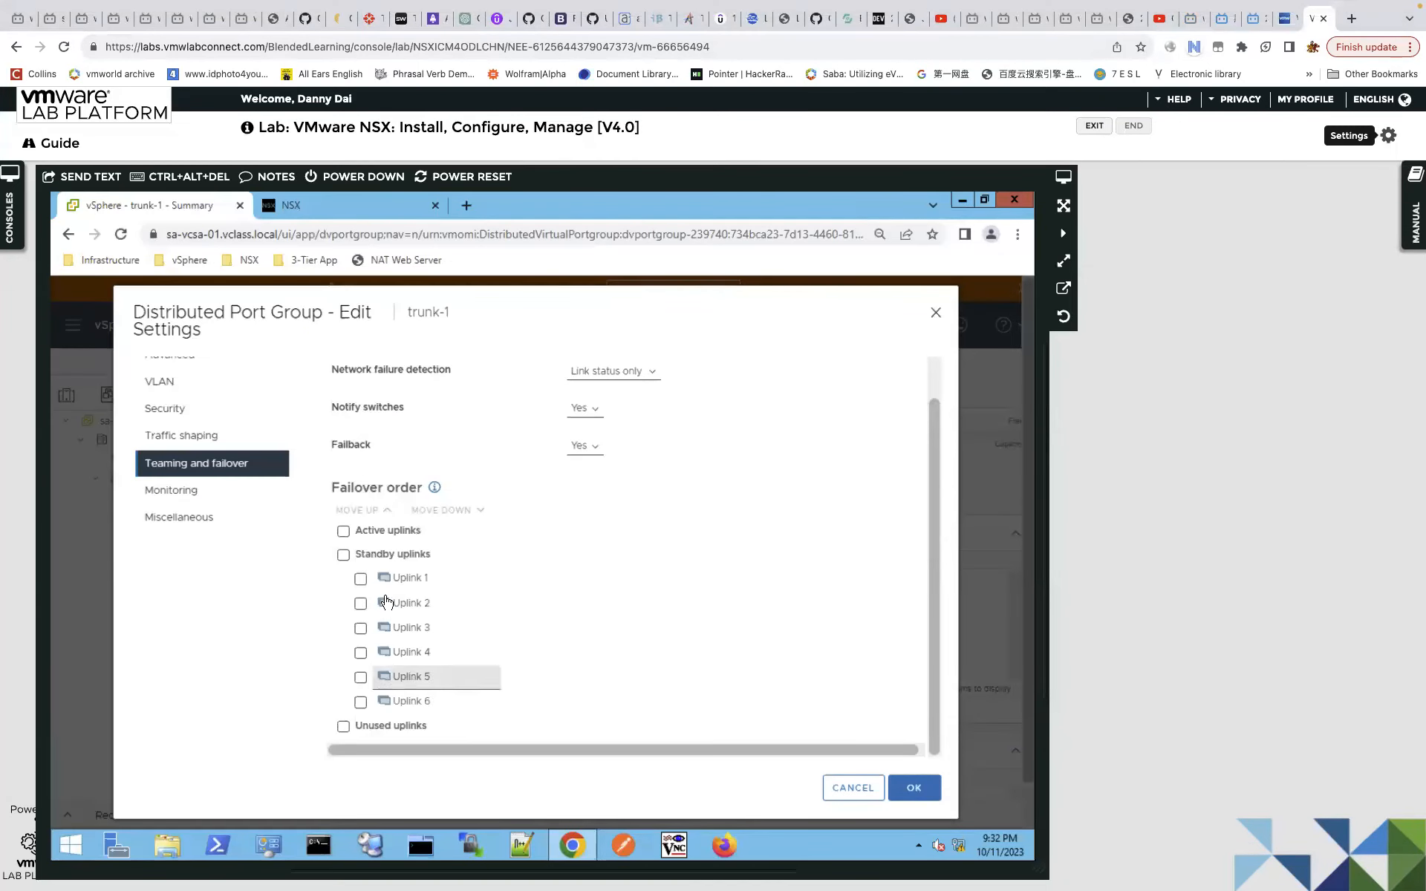
Move trunk-1's Uplink 3 up the failover order toward the active uplinks.
click(361, 630)
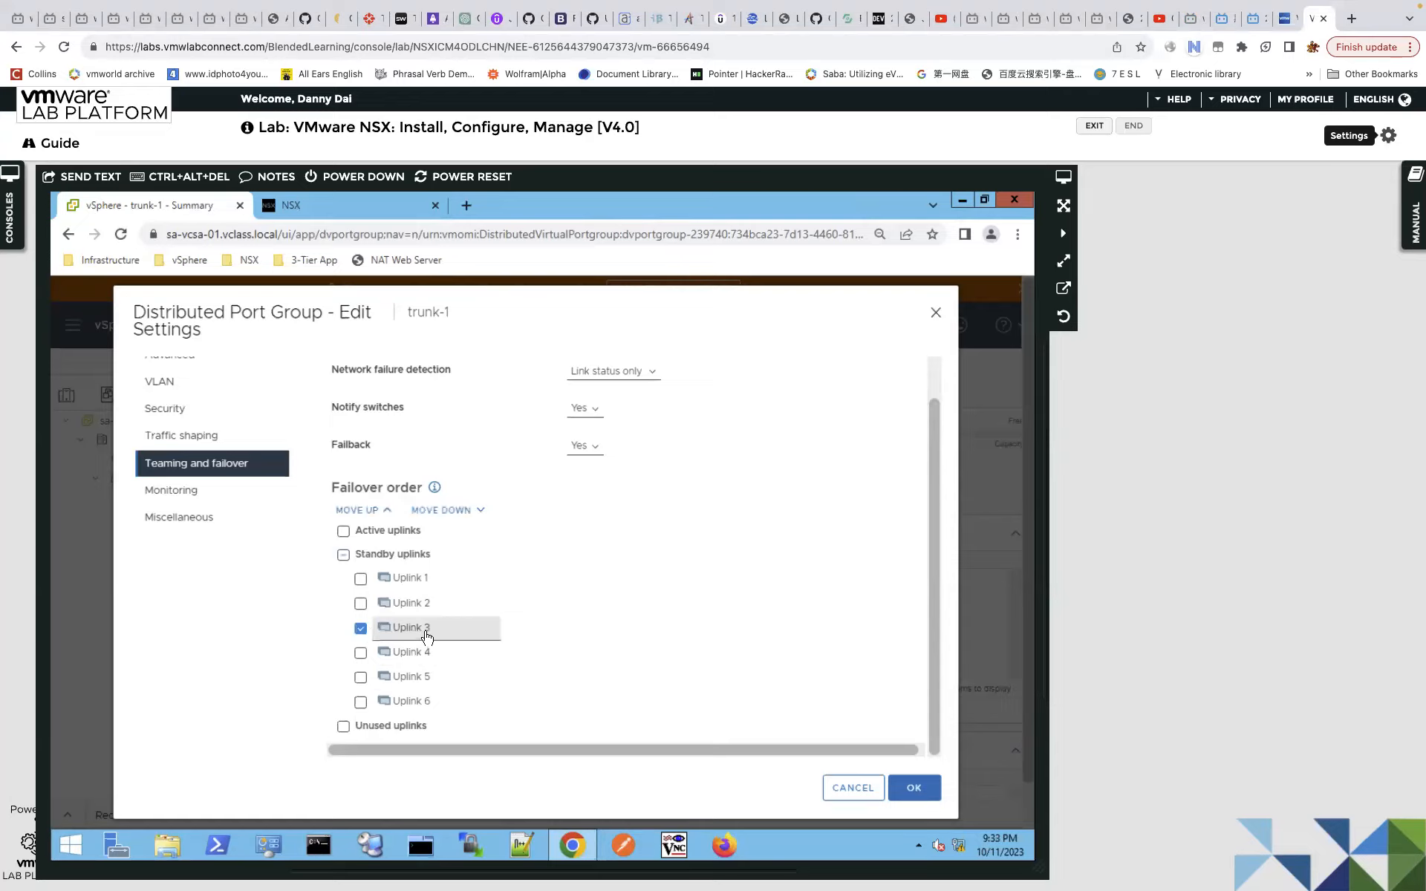
click(372, 511)
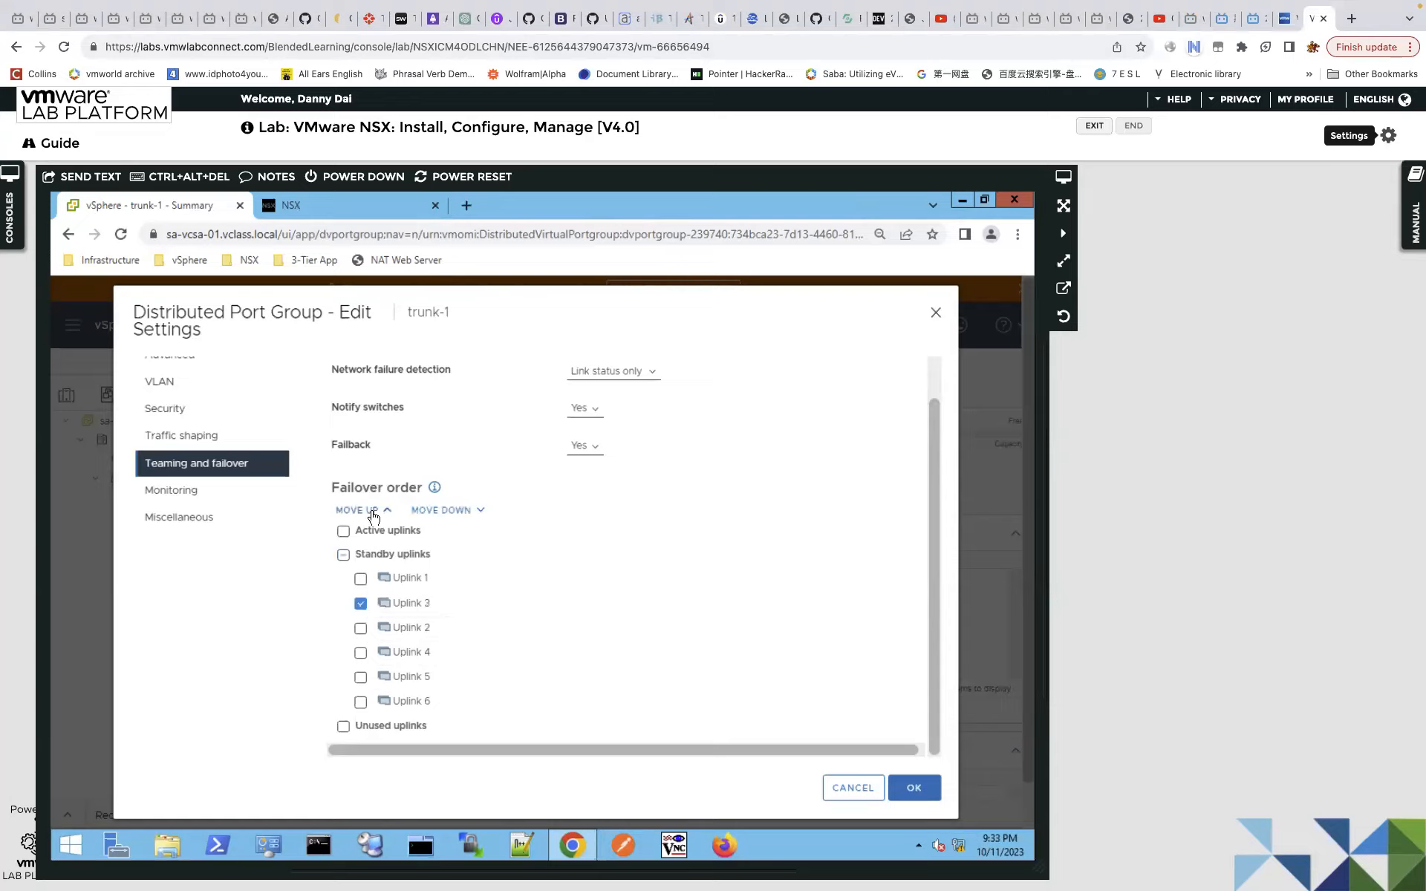
click(374, 513)
click(373, 513)
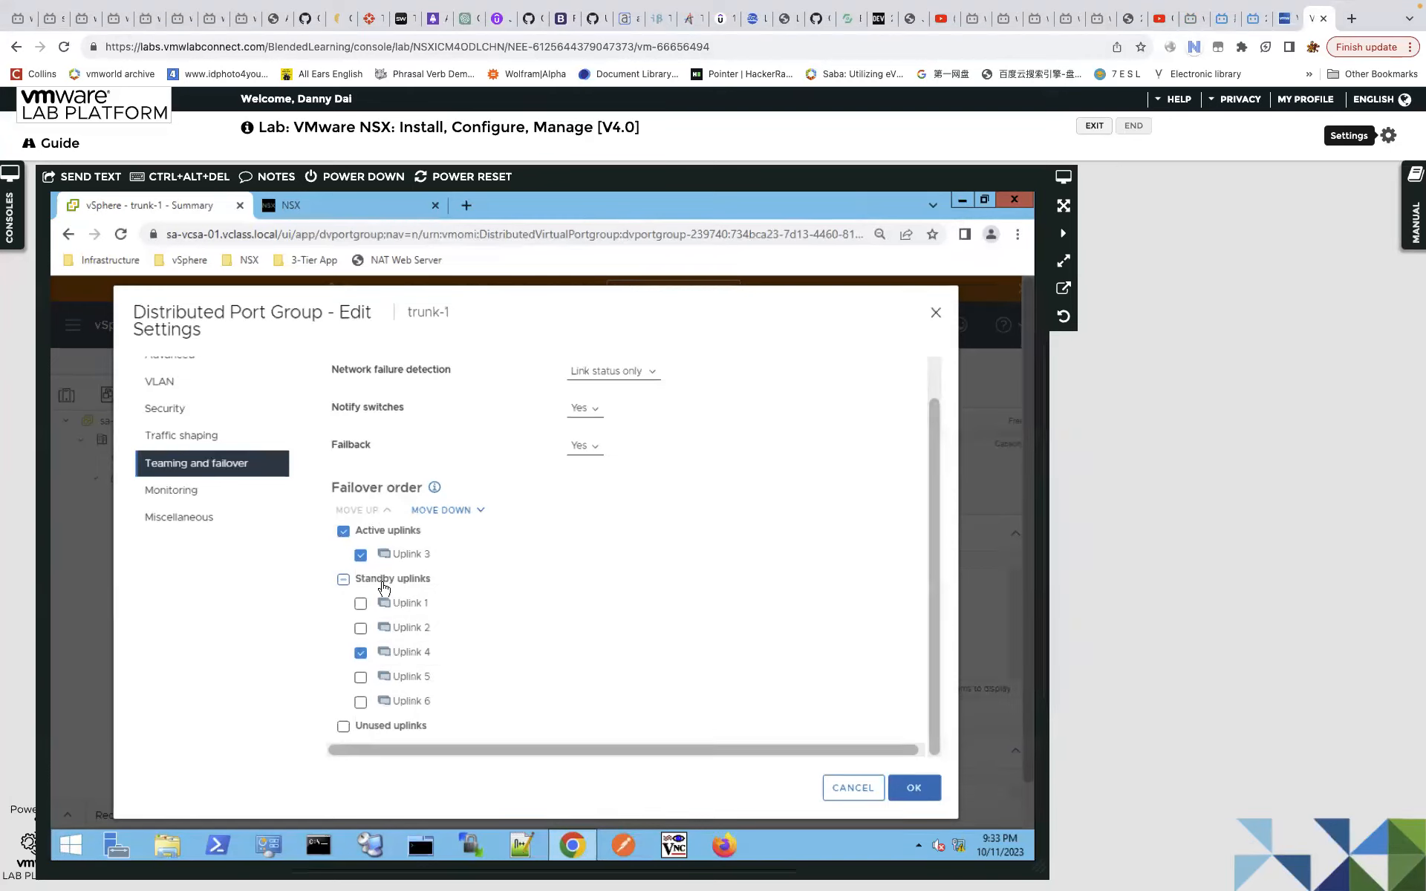
Move Uplinks 1, 2, 5 and 6 down into unused uplinks.
click(360, 603)
click(360, 629)
click(360, 677)
click(362, 702)
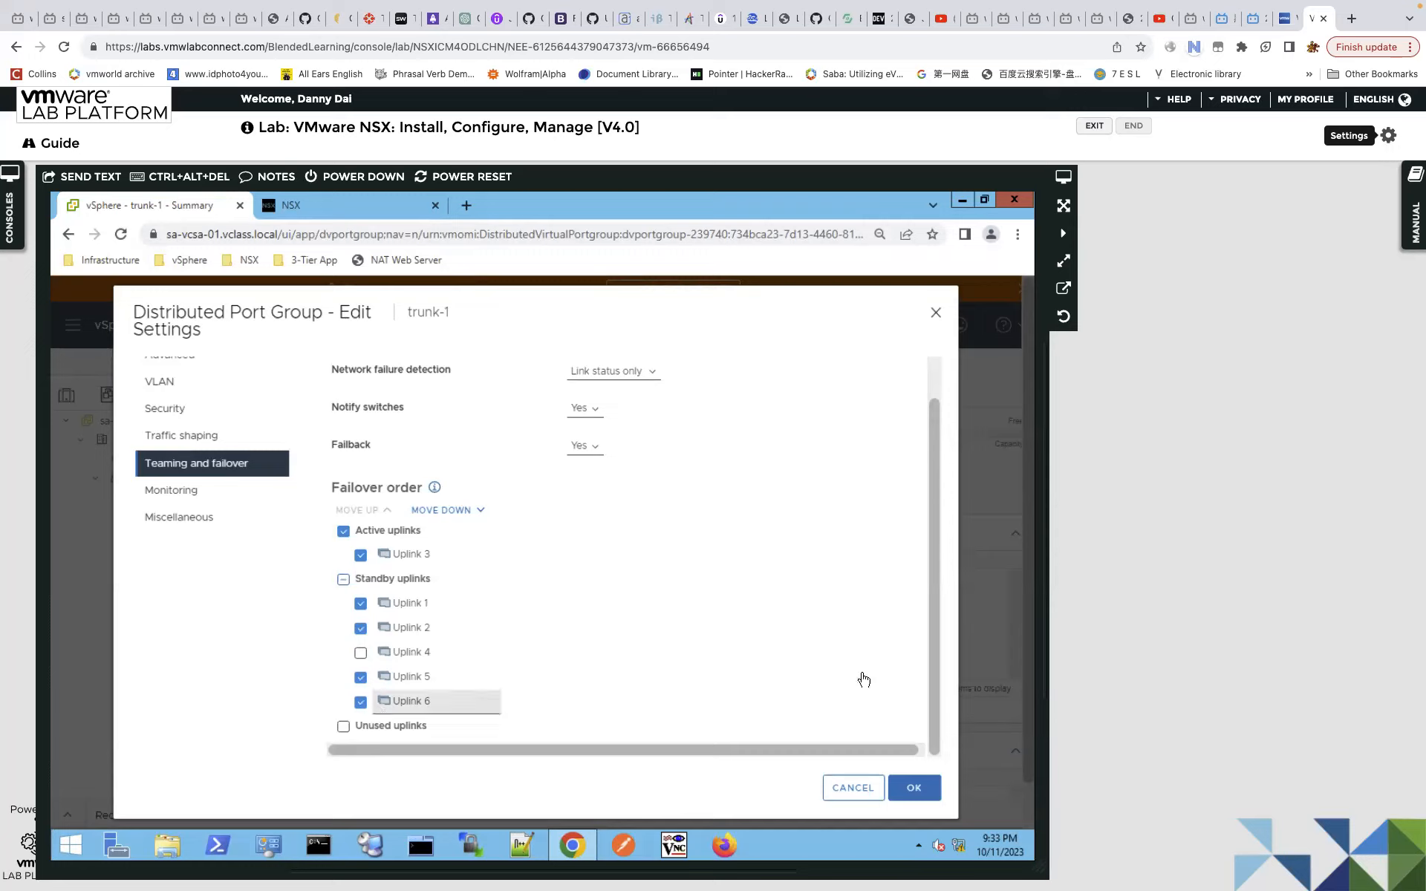
click(454, 508)
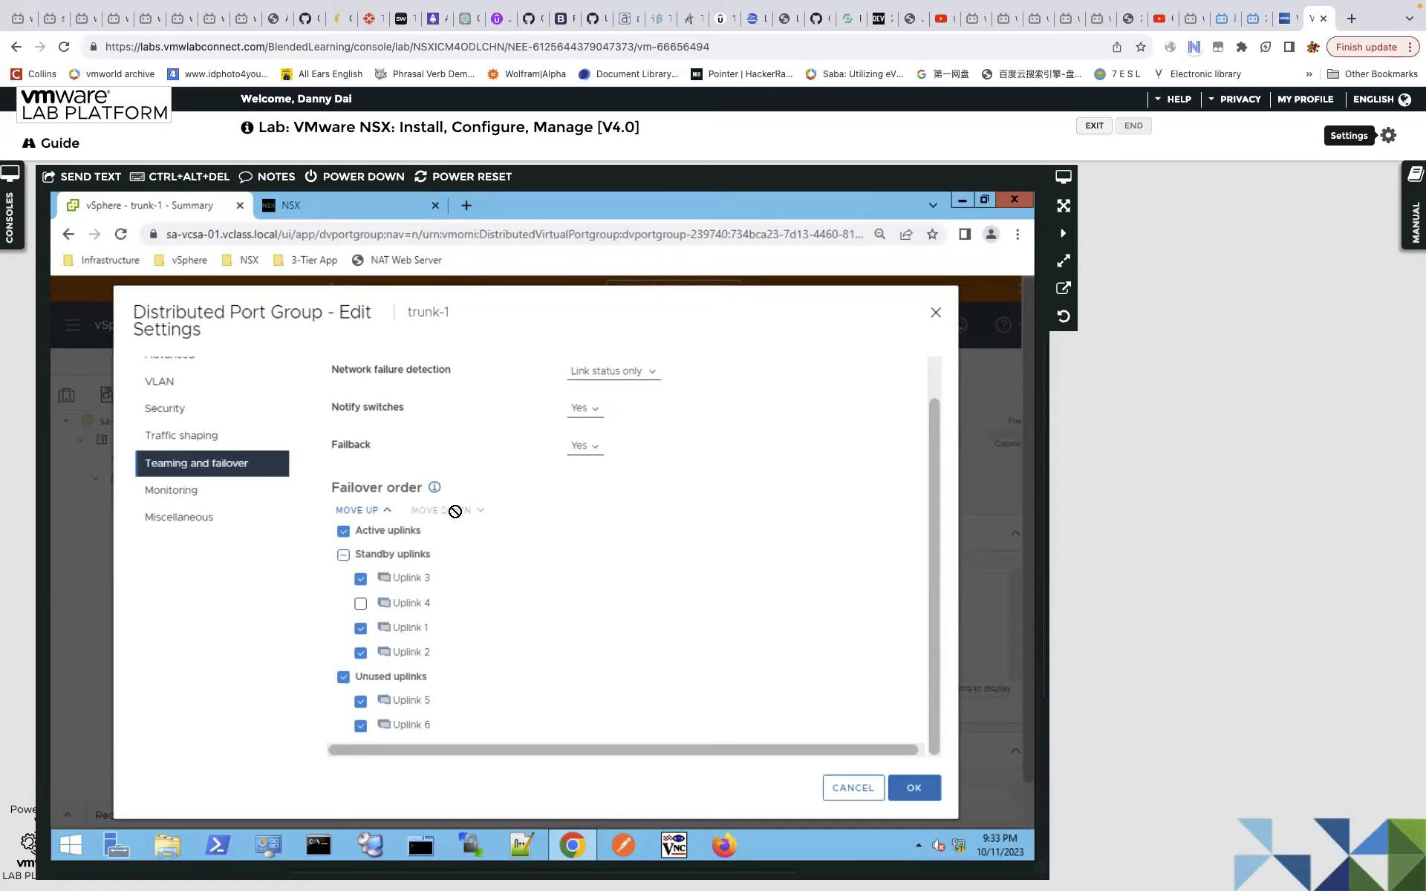
click(362, 579)
click(343, 531)
click(361, 630)
click(344, 677)
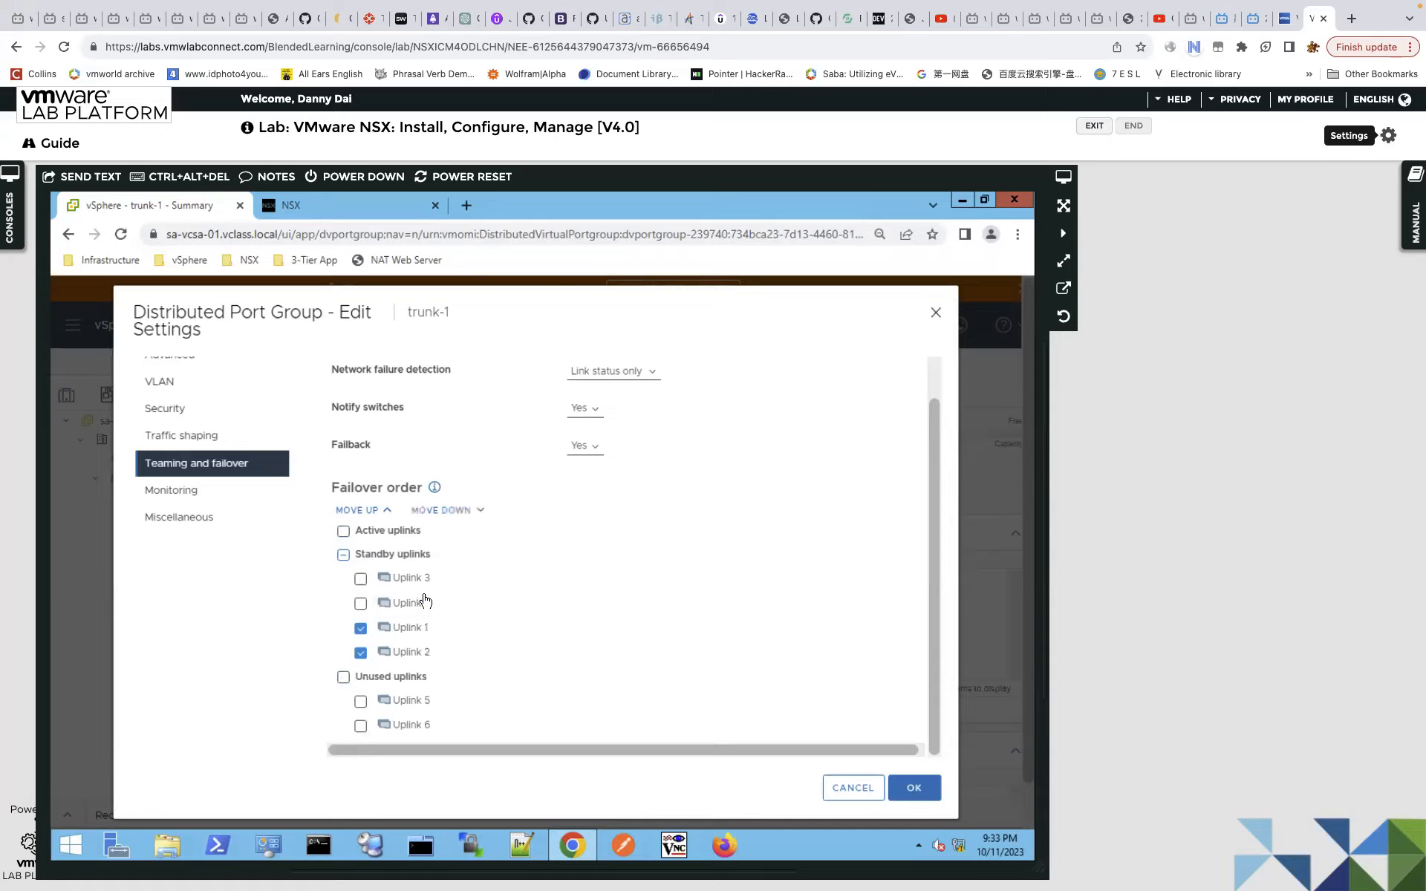
click(453, 511)
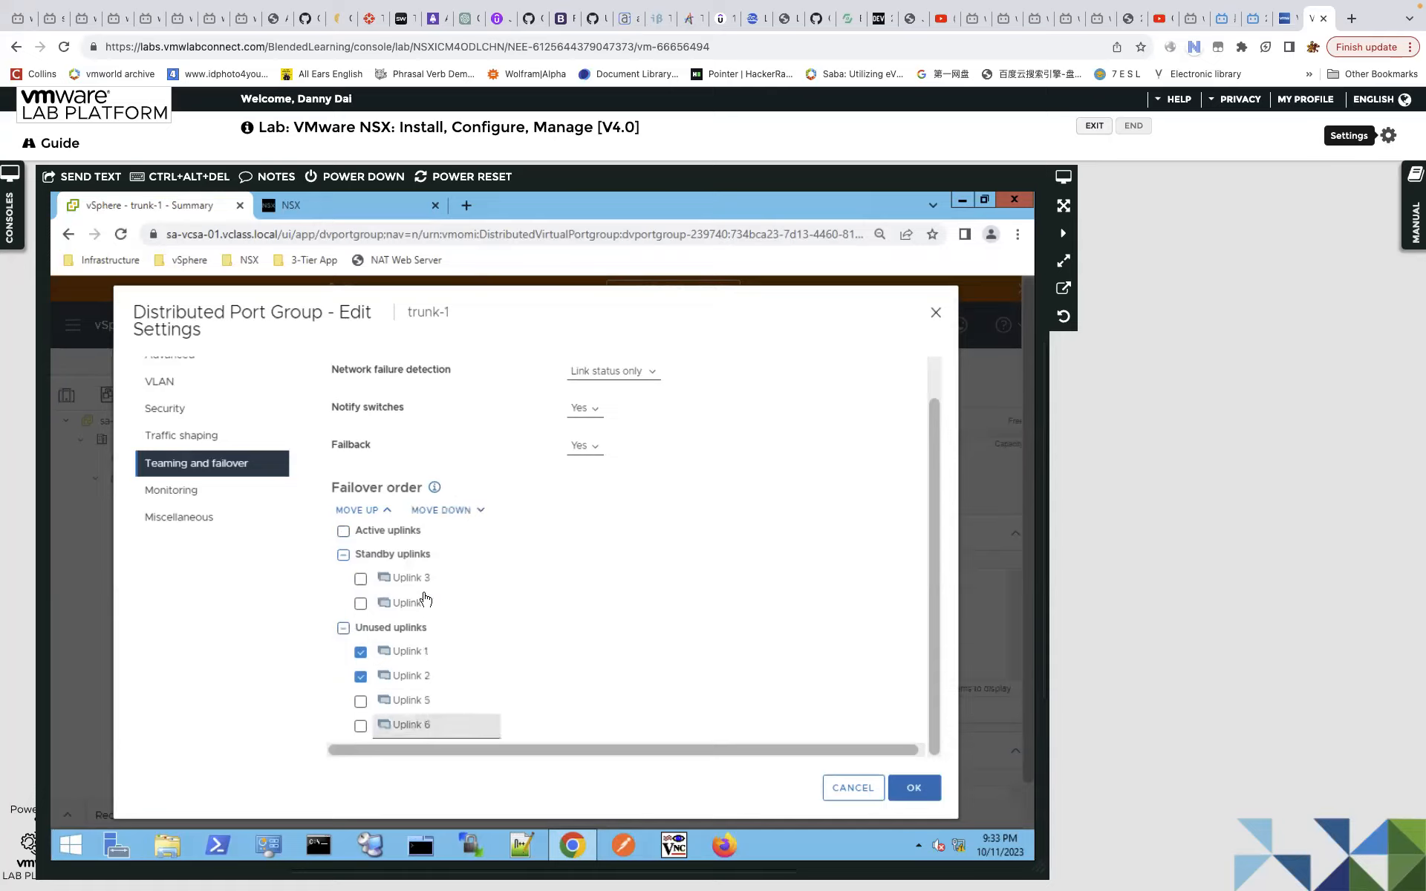
Put Uplink 3 in active with Uplink 4 as standby, and save trunk-1.
click(360, 579)
click(361, 652)
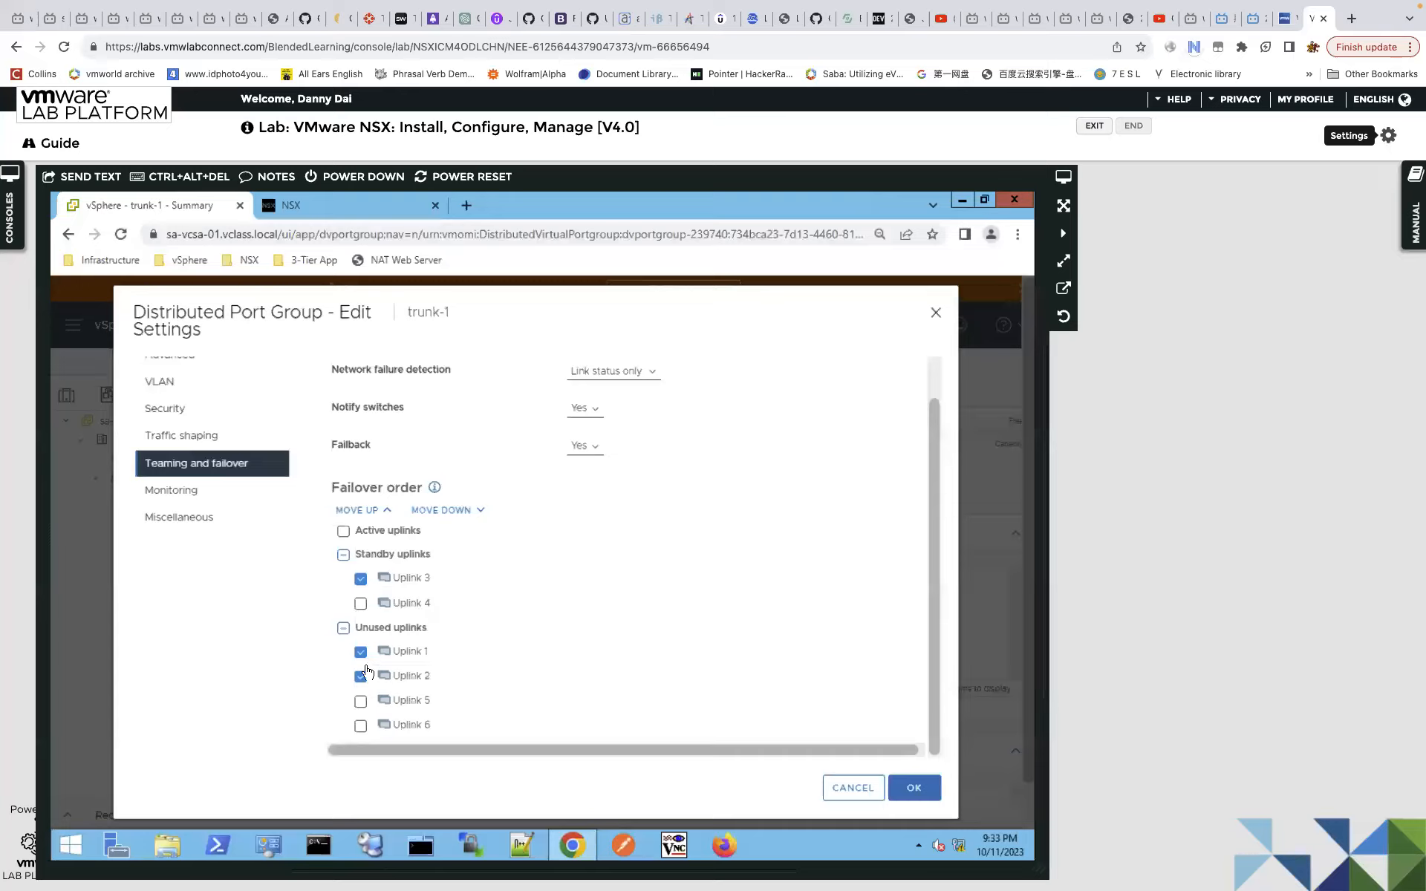
click(386, 674)
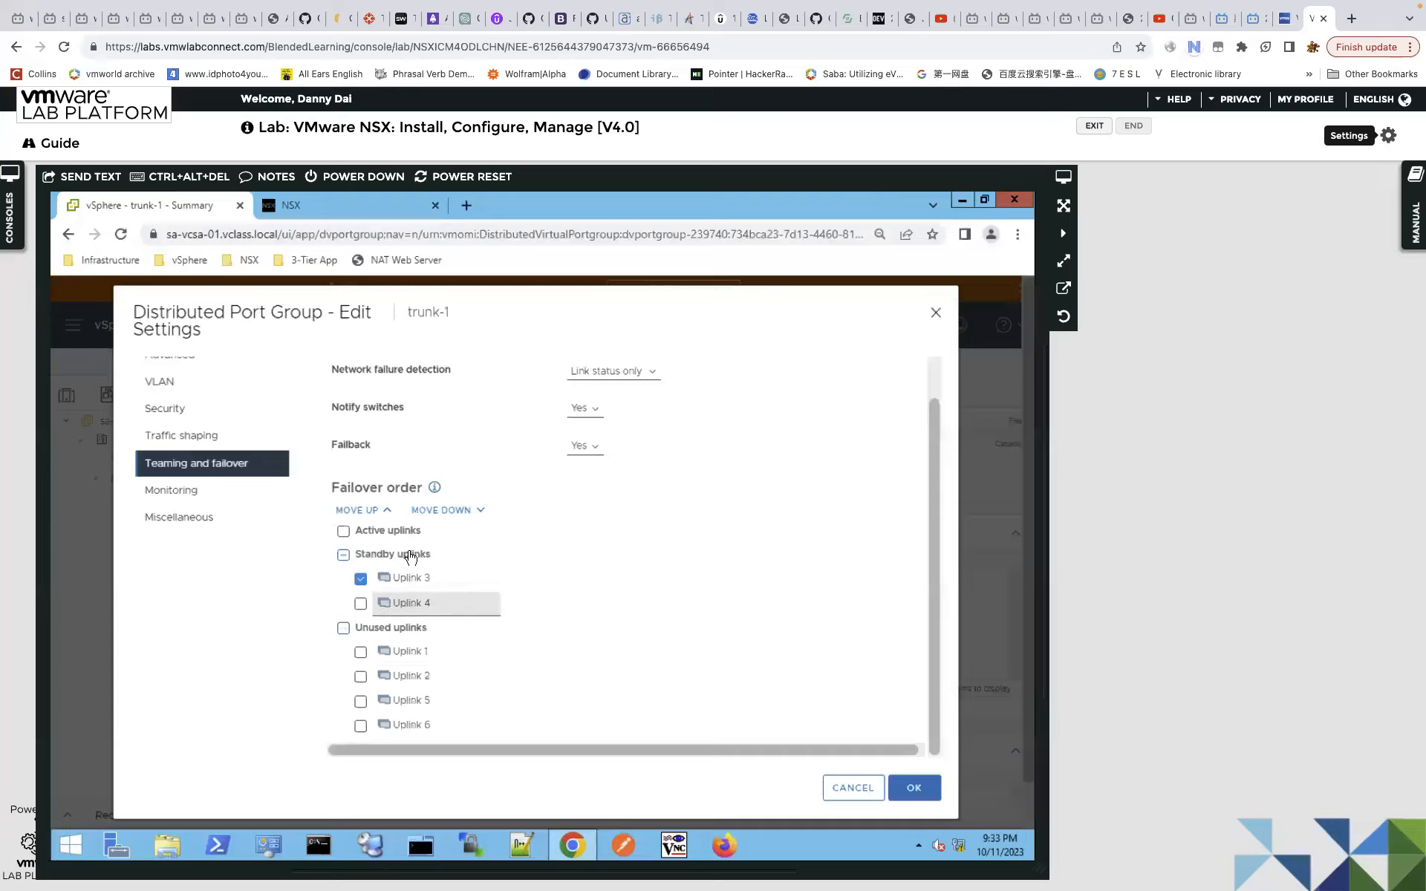
click(369, 512)
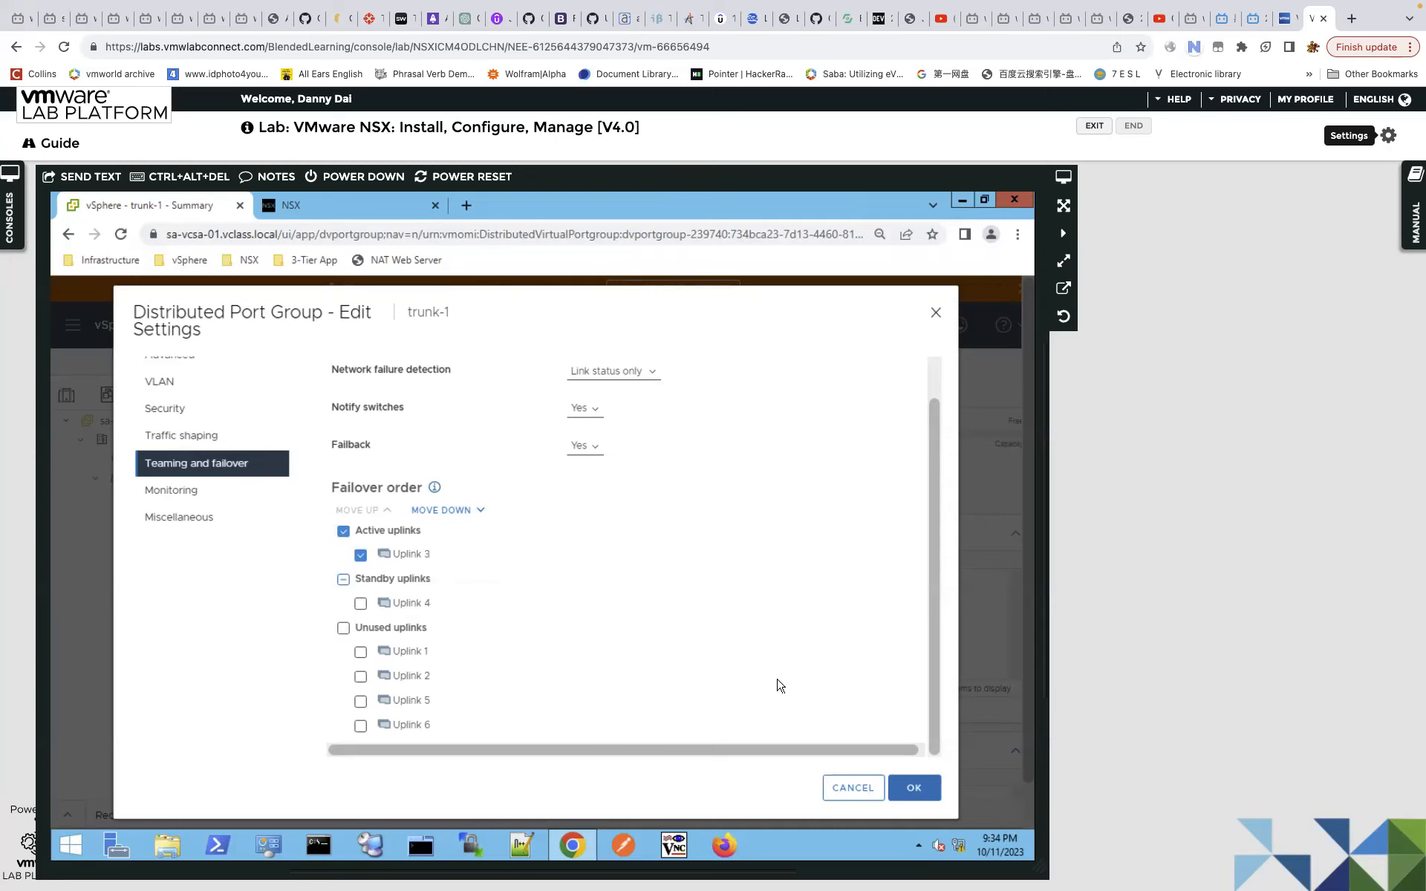
click(916, 788)
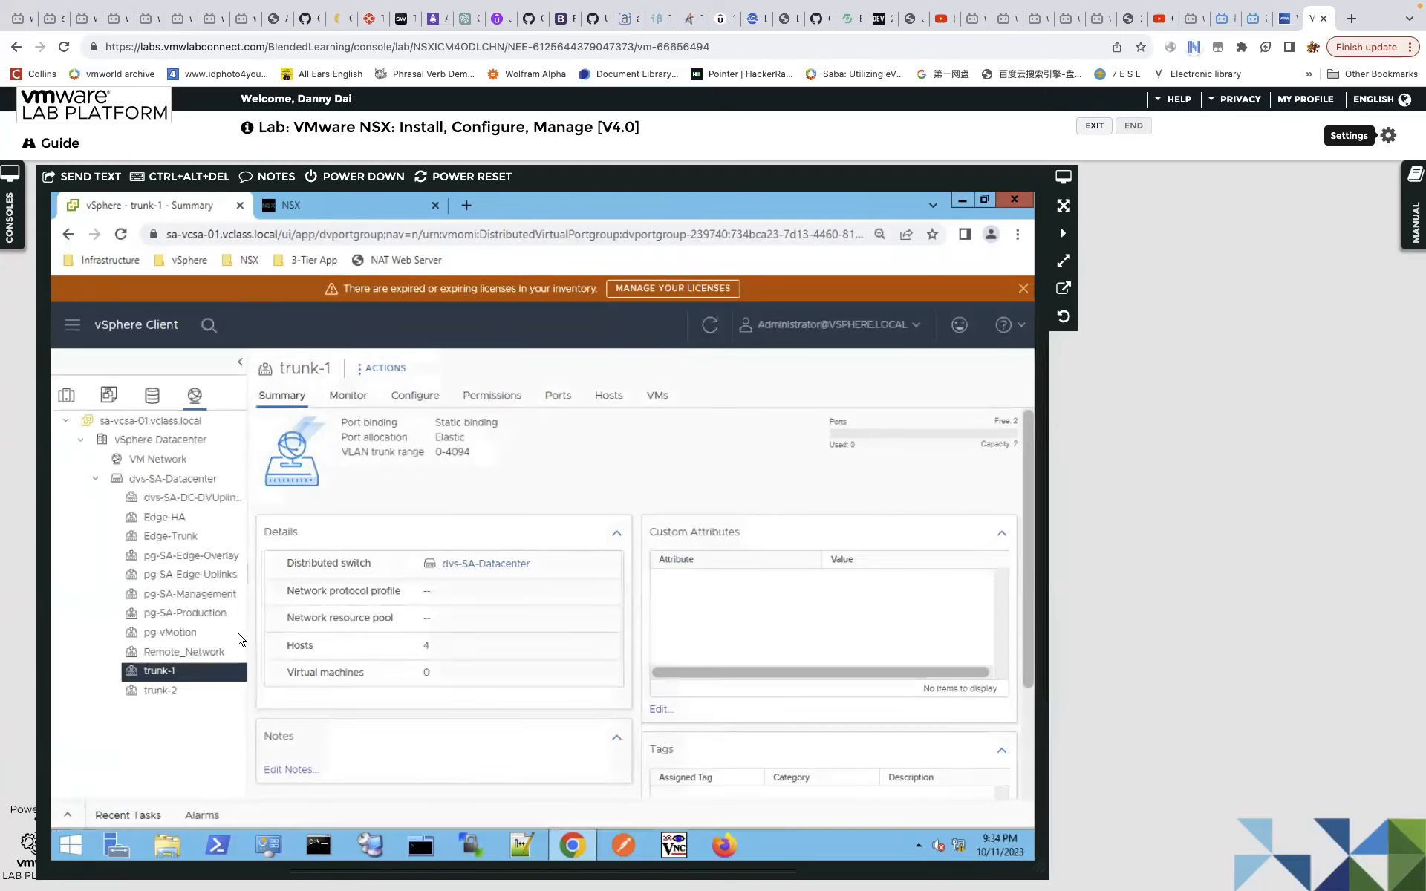
Open trunk-2's Edit Settings at the Teaming and failover page.
click(169, 694)
right_click(171, 698)
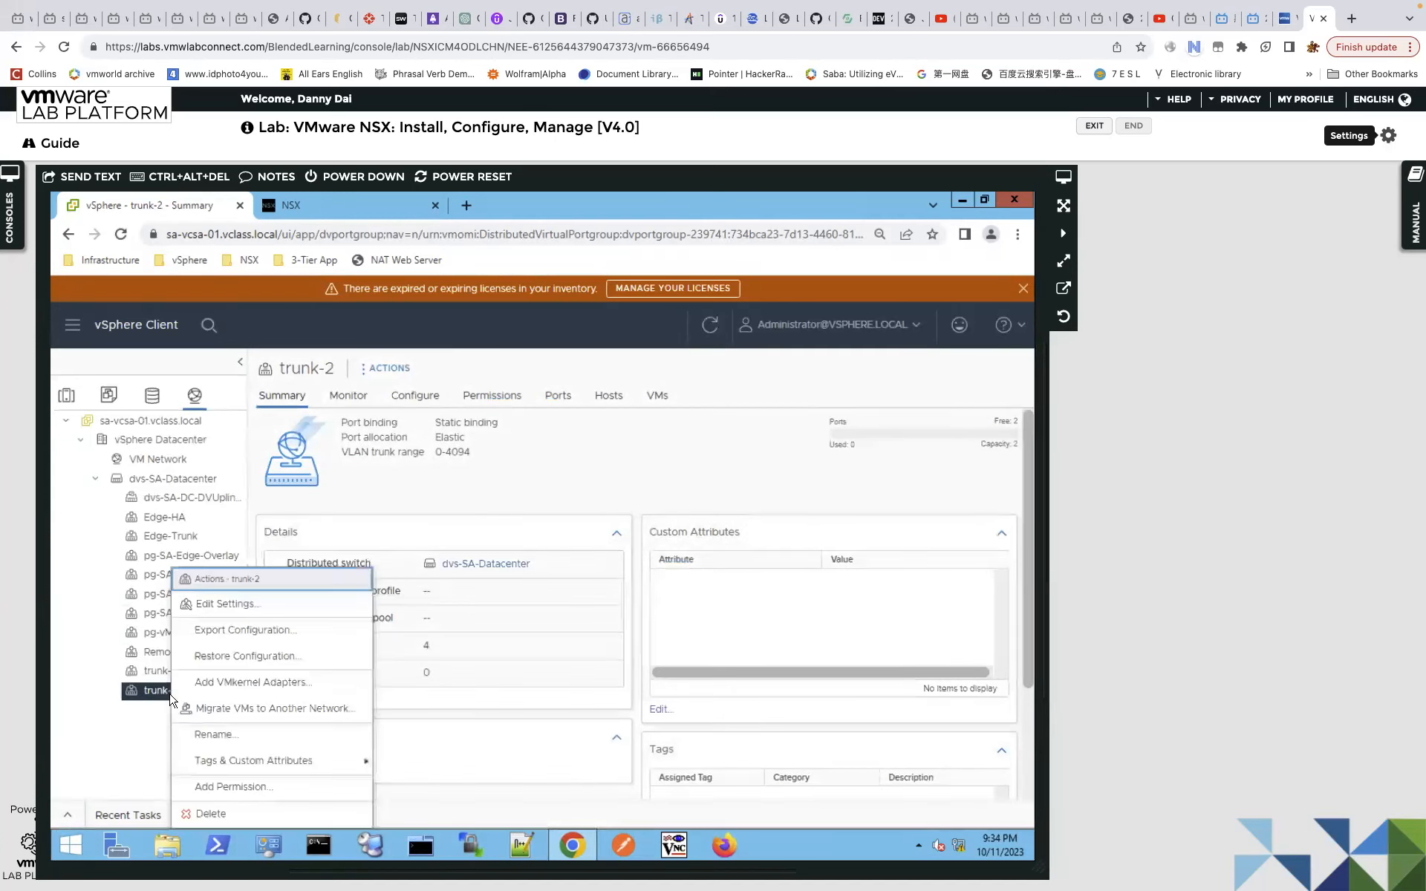
click(339, 599)
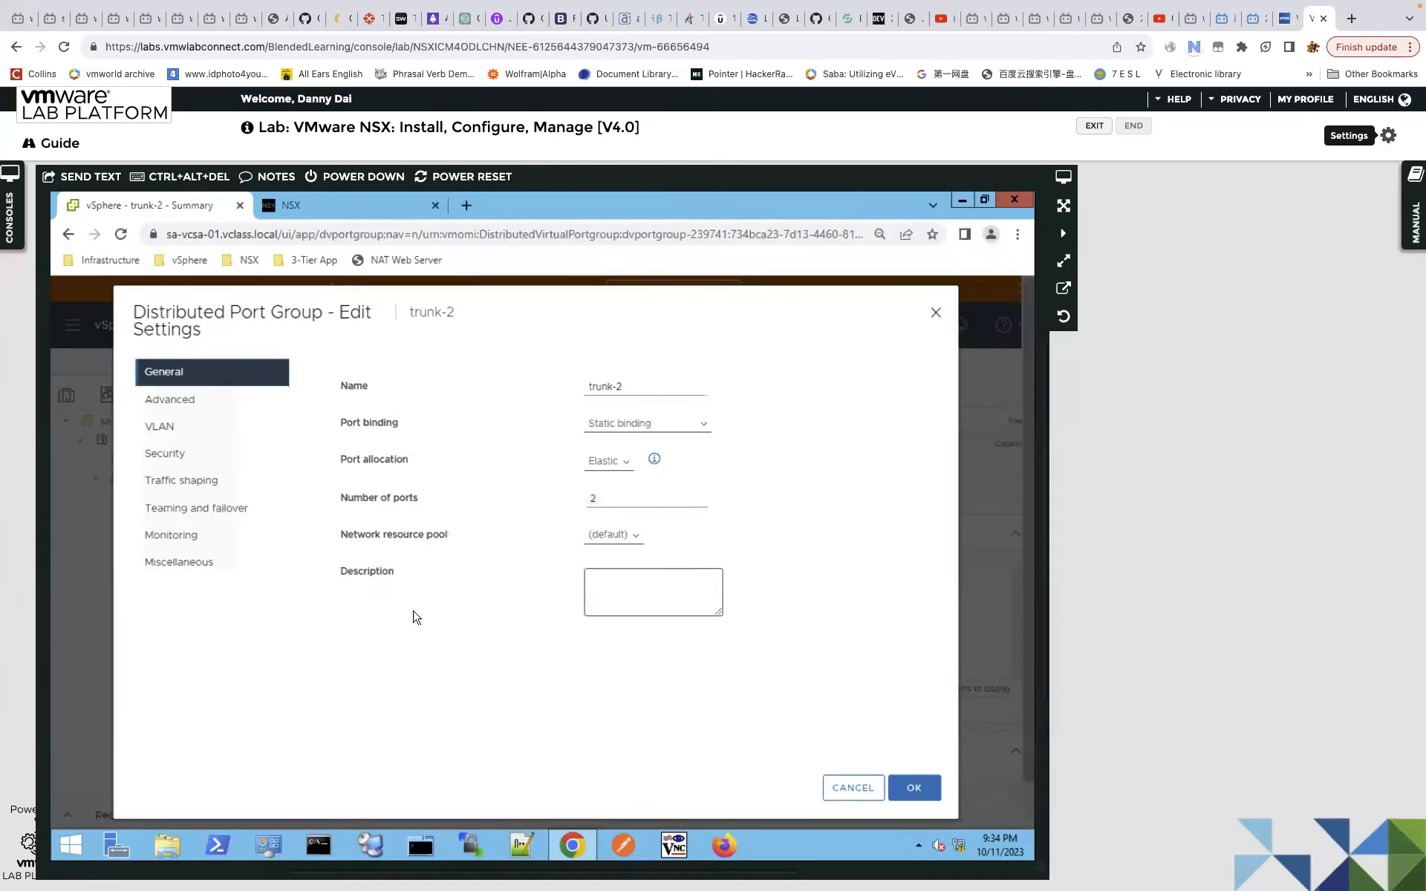
click(283, 510)
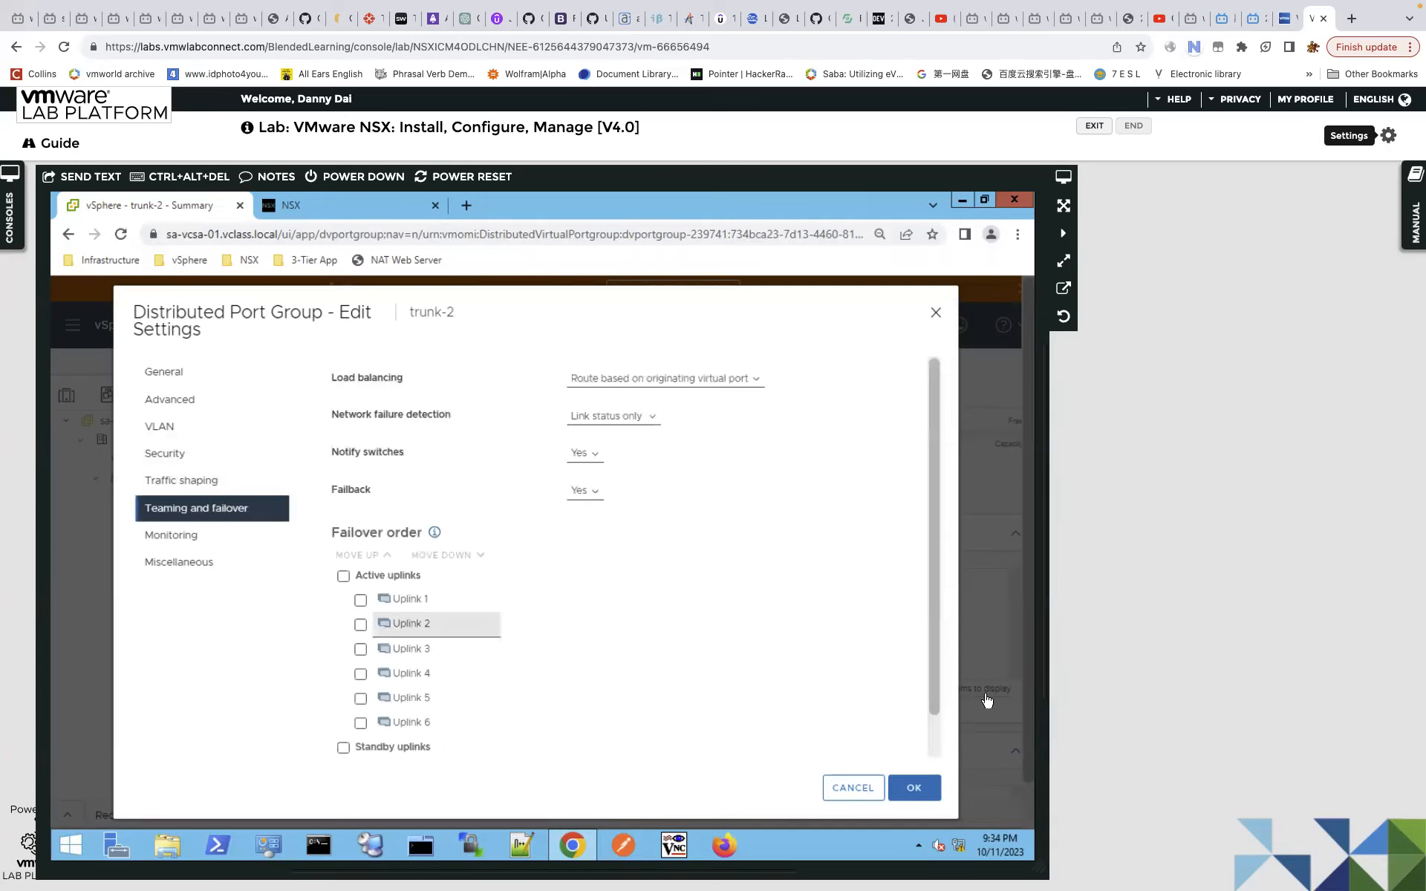
drag(933, 631, 938, 726)
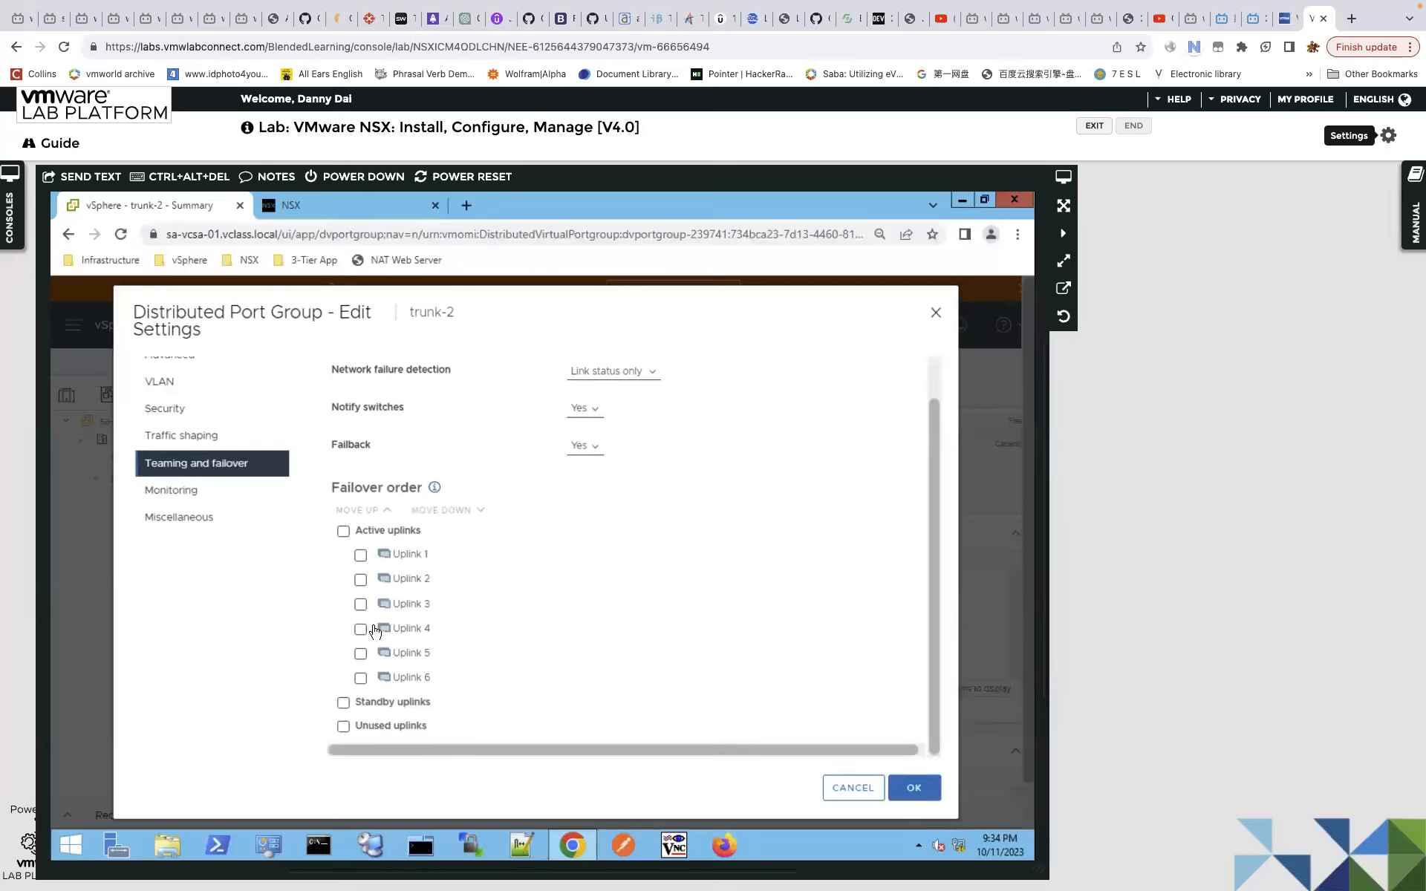
Move trunk-2's Uplinks 1, 2, 5 and 6 down into unused uplinks.
click(361, 678)
click(361, 653)
click(361, 555)
click(361, 580)
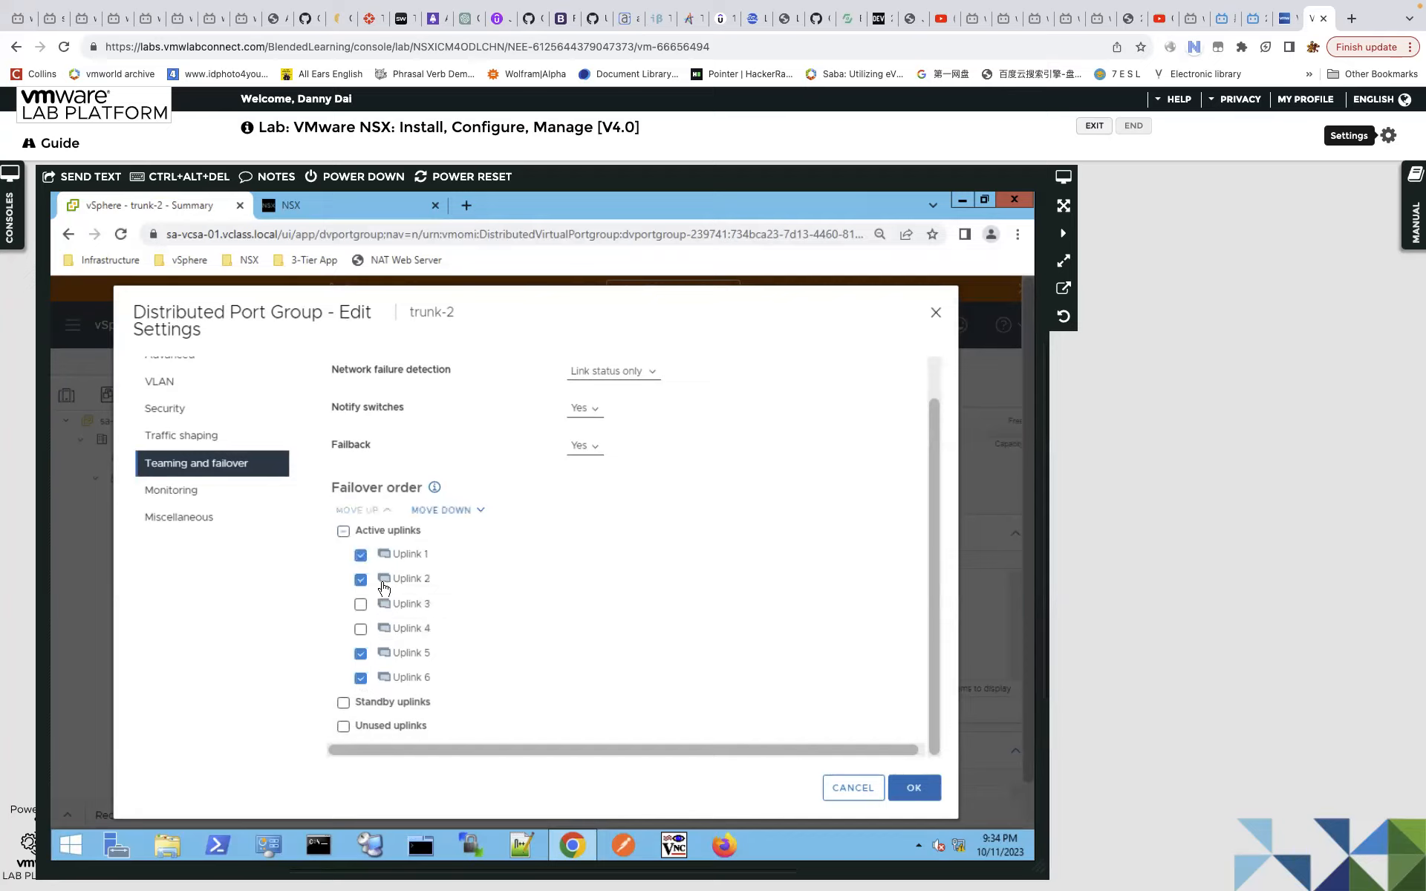
click(461, 511)
click(457, 510)
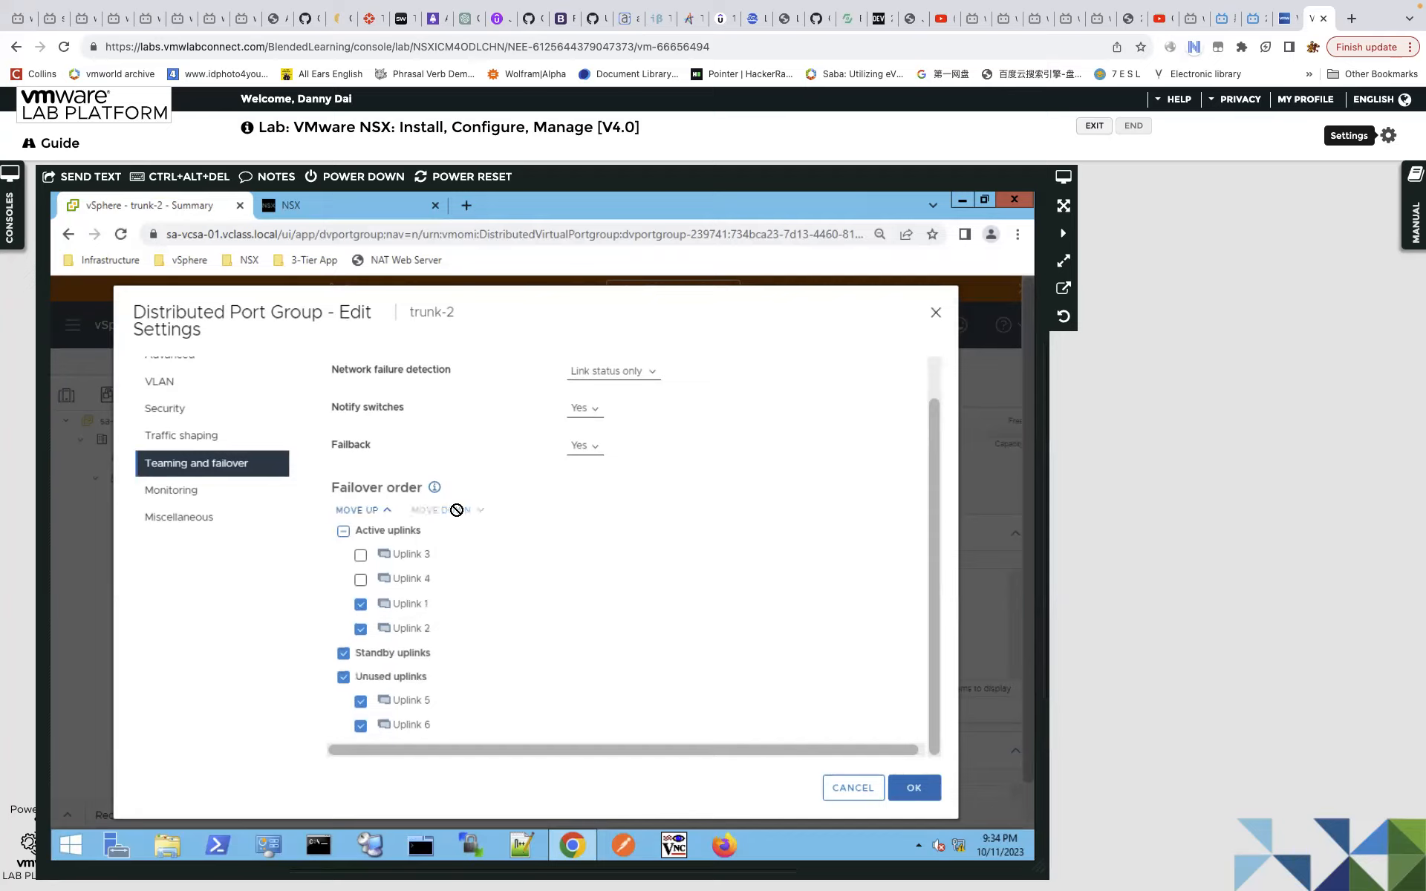
click(343, 653)
click(343, 678)
click(453, 510)
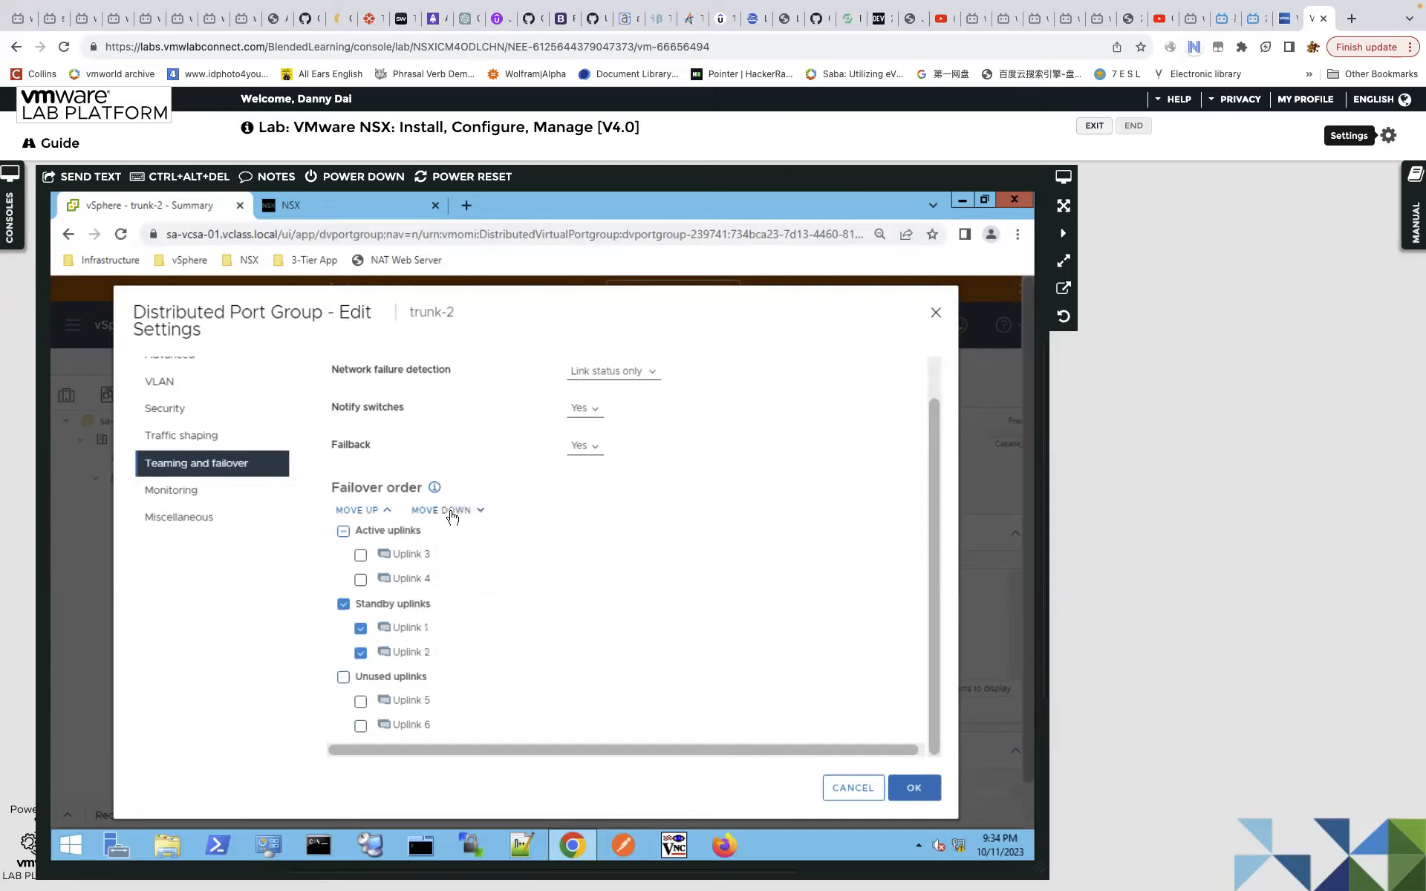
click(450, 511)
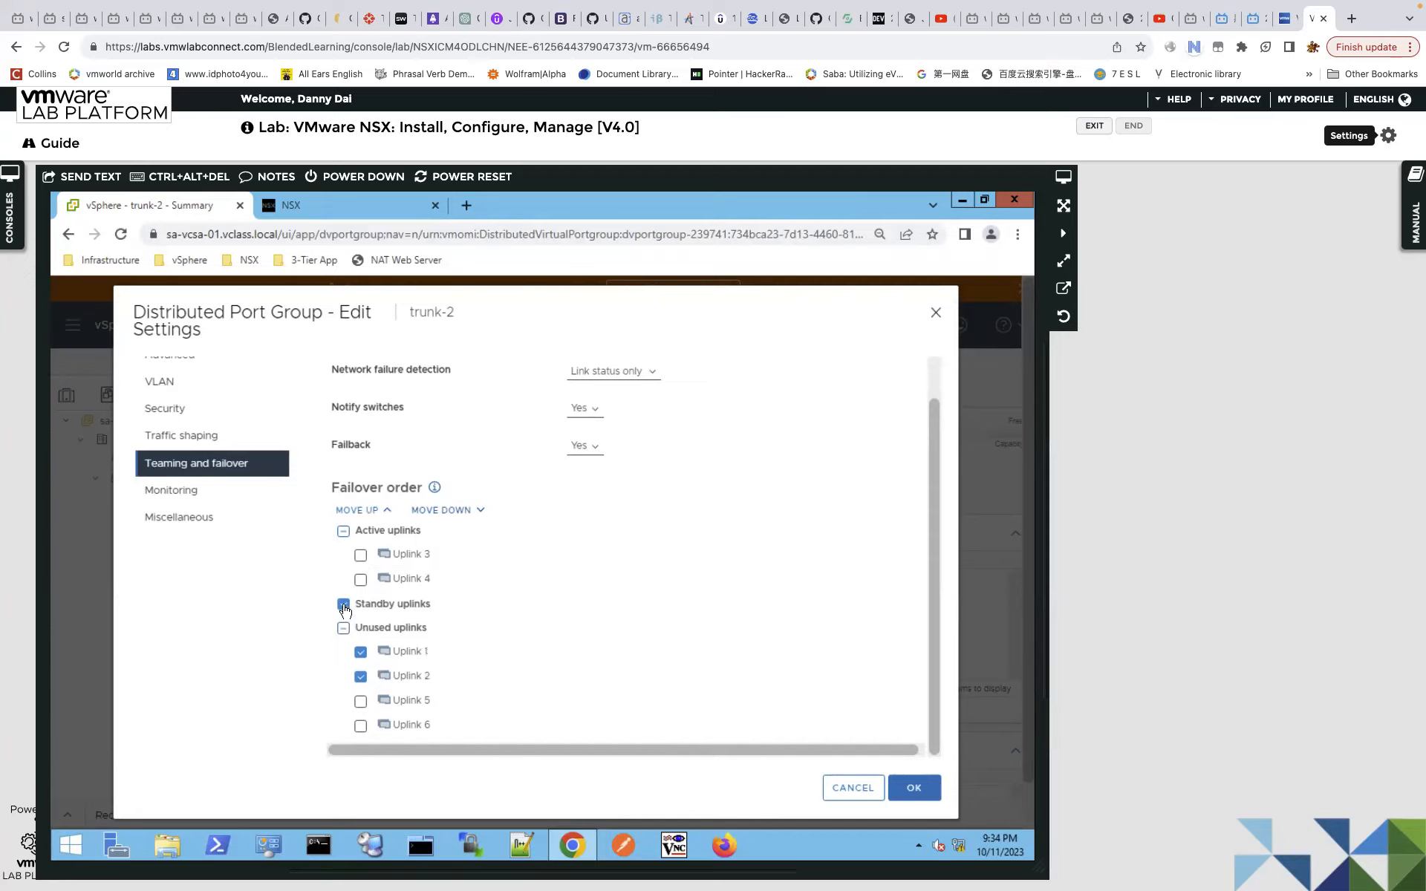
click(360, 652)
click(361, 677)
Drop Uplink 3 to standby below active Uplink 4, save trunk-2, and return to the slides.
click(360, 557)
click(457, 514)
click(457, 514)
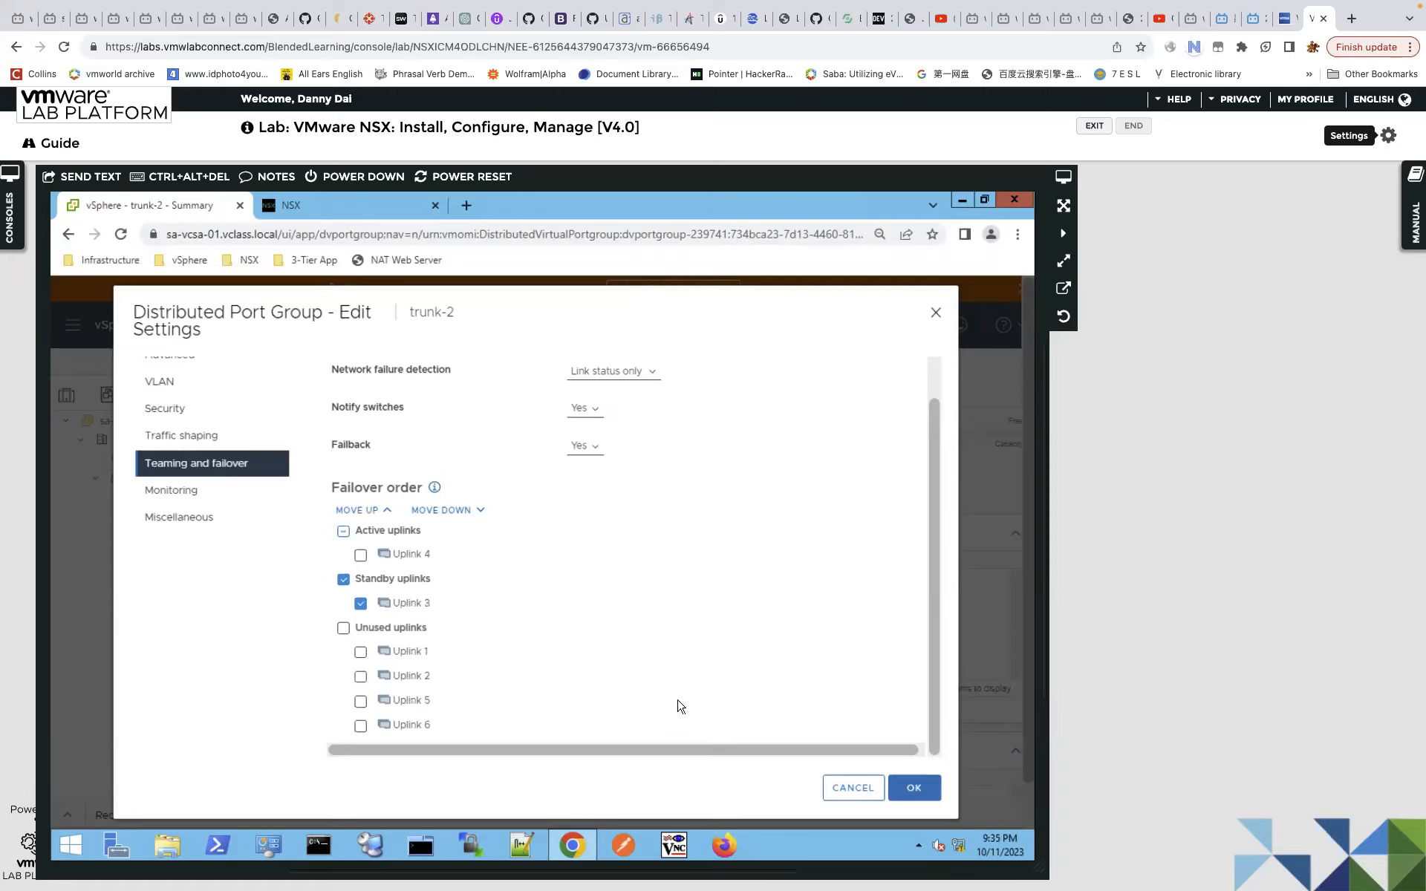
click(342, 580)
click(914, 793)
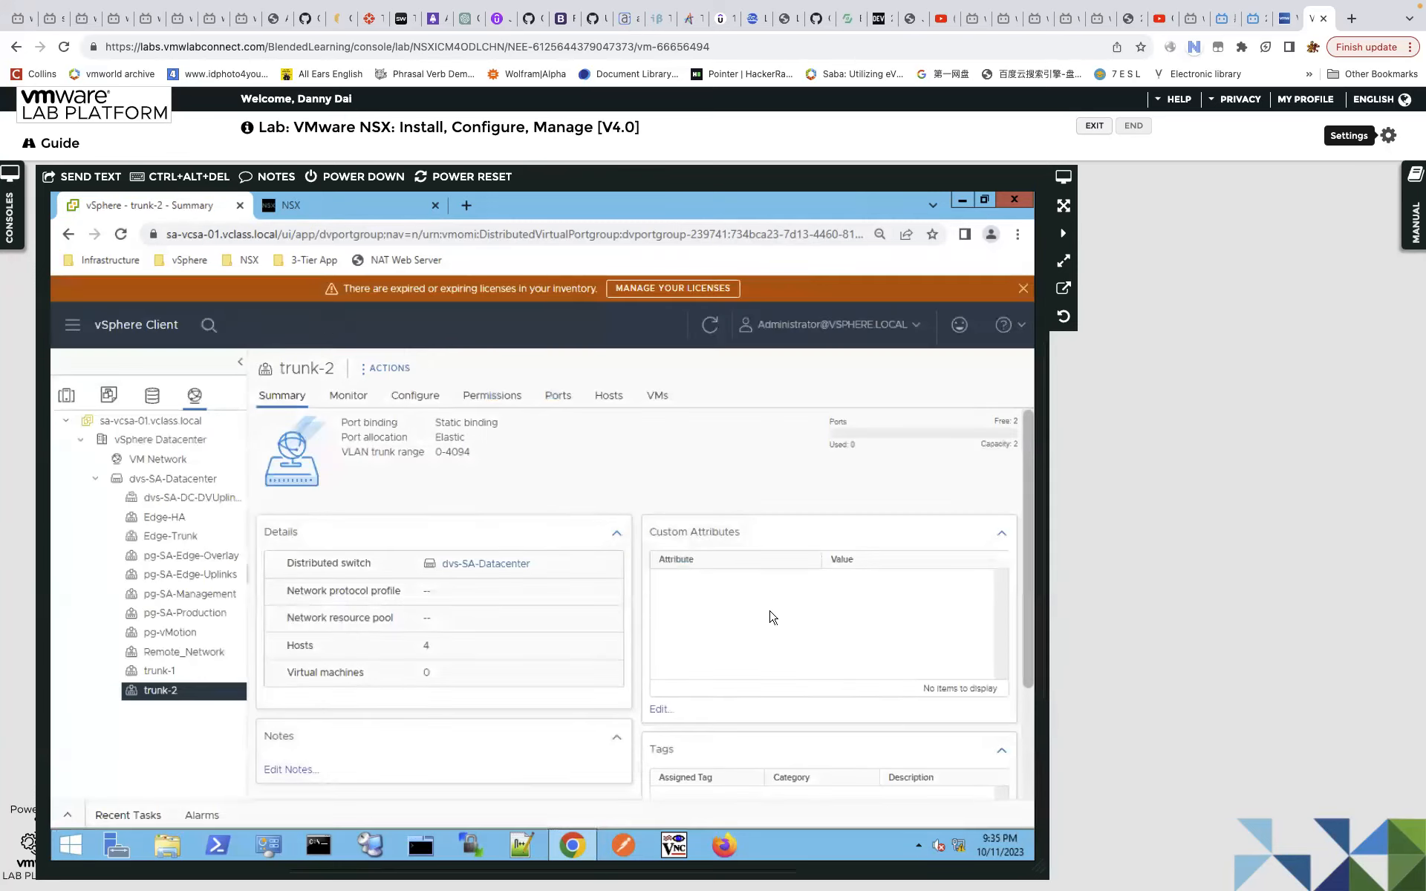
key(ctrl+Left)
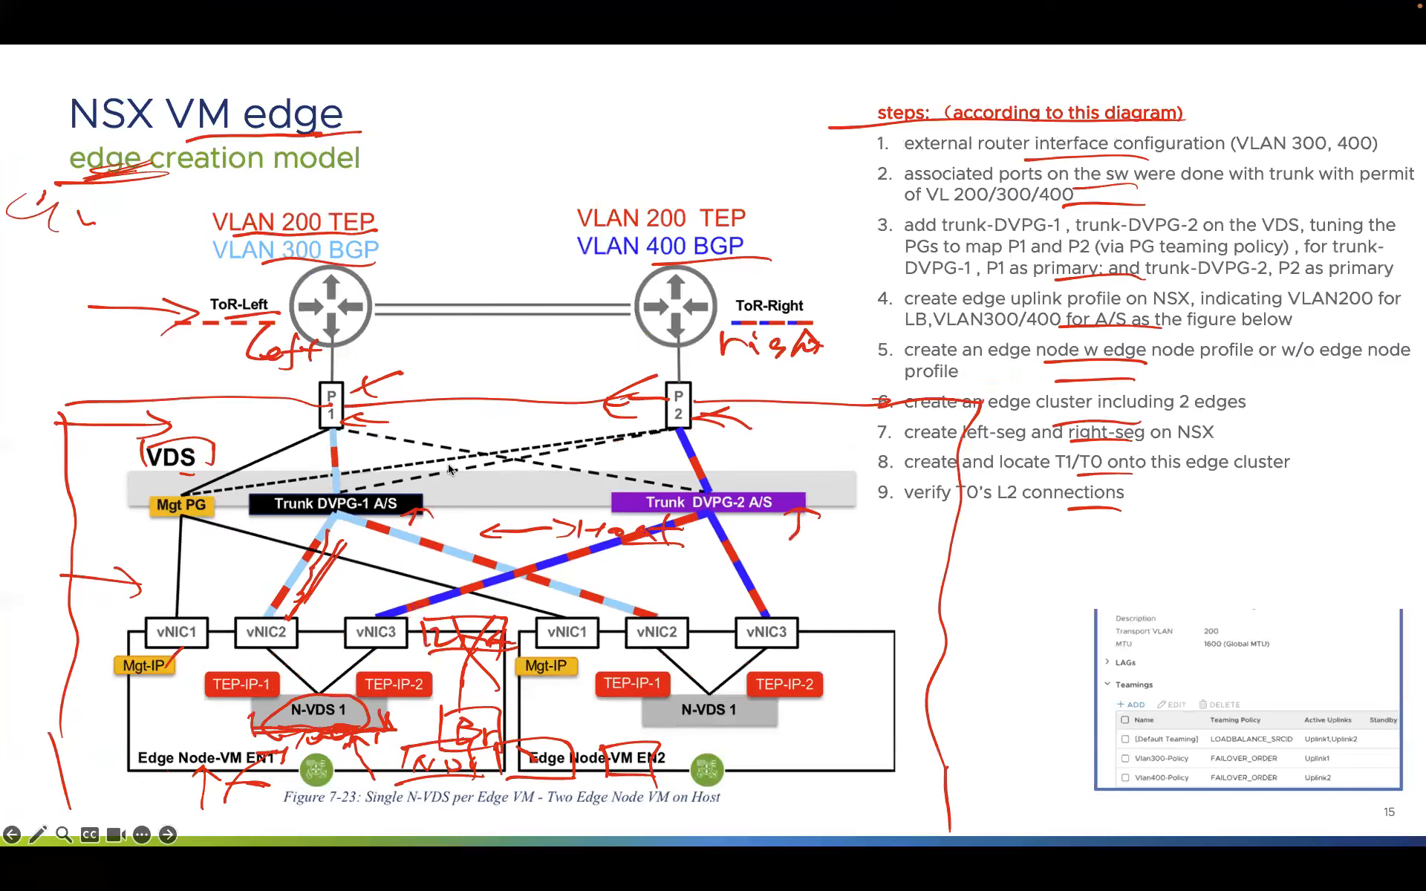
key(Right)
Go back to the annotated NSX edge creation slide, then return to the lab browser.
key(Left)
key(ctrl+Right)
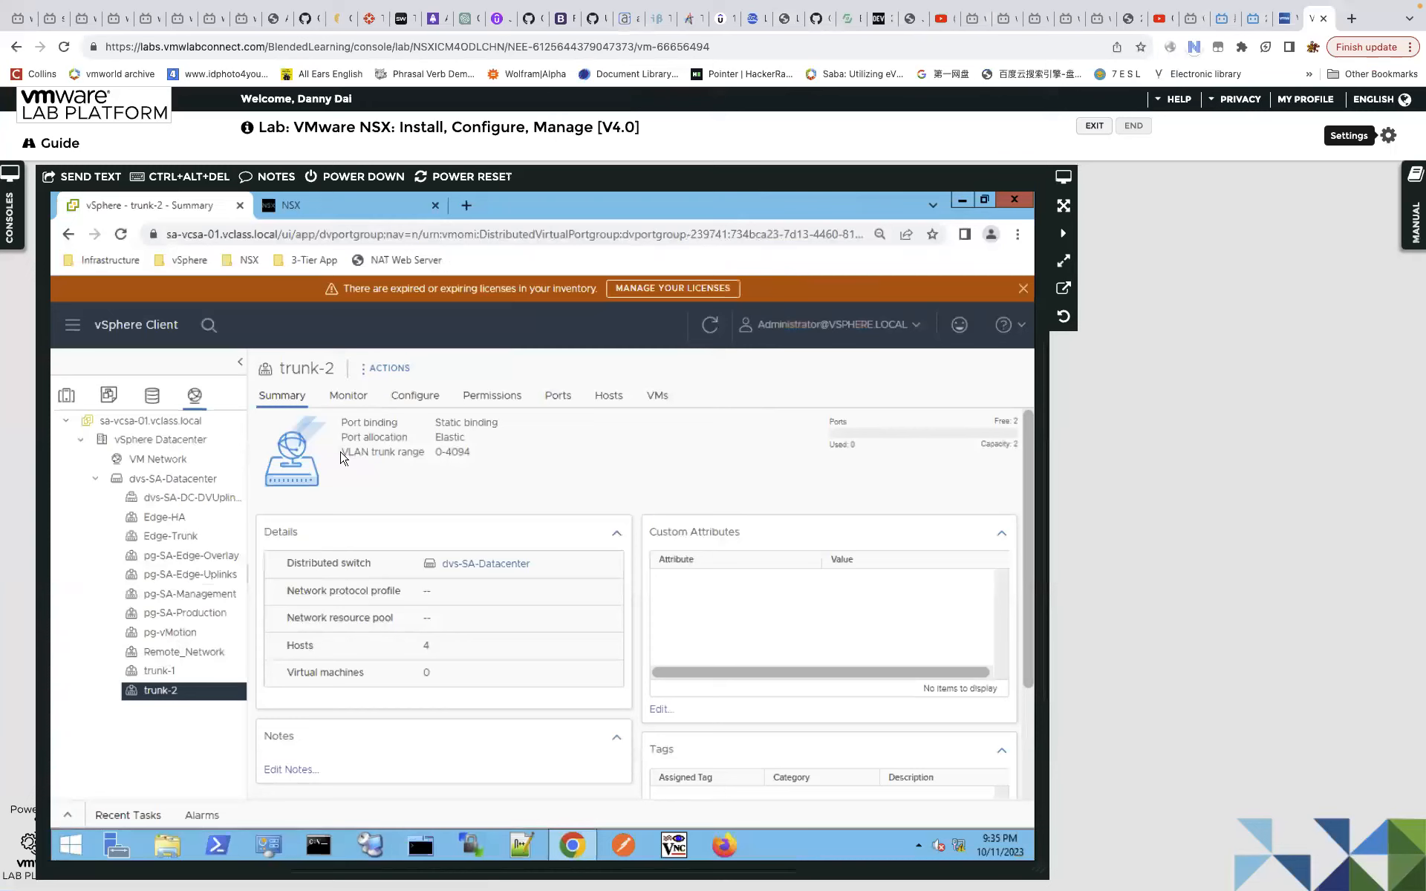
In NSX Manager, go to the Edge Transport Nodes list and start Add Edge Node.
click(364, 212)
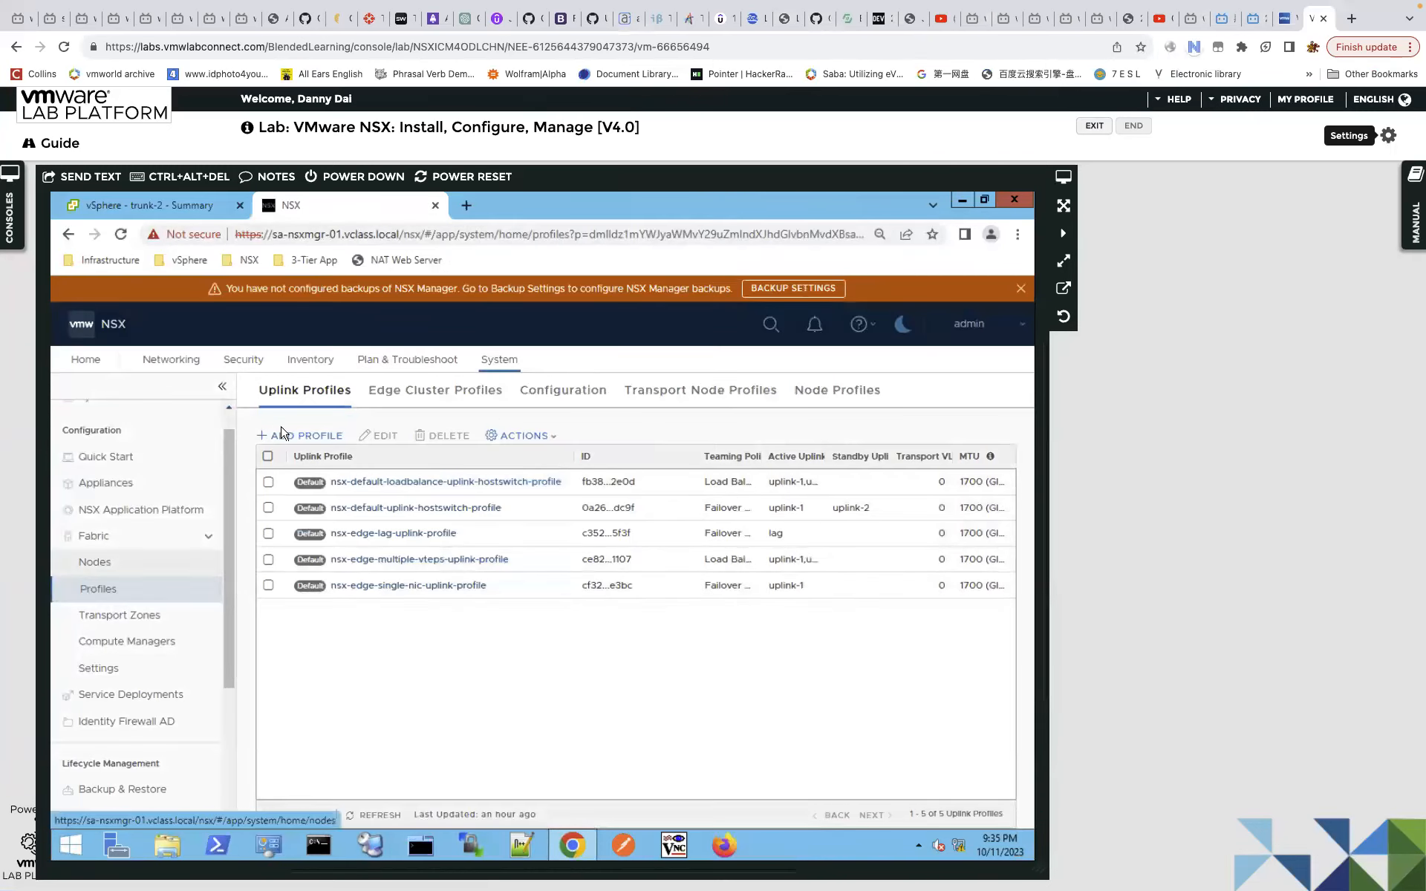
click(426, 397)
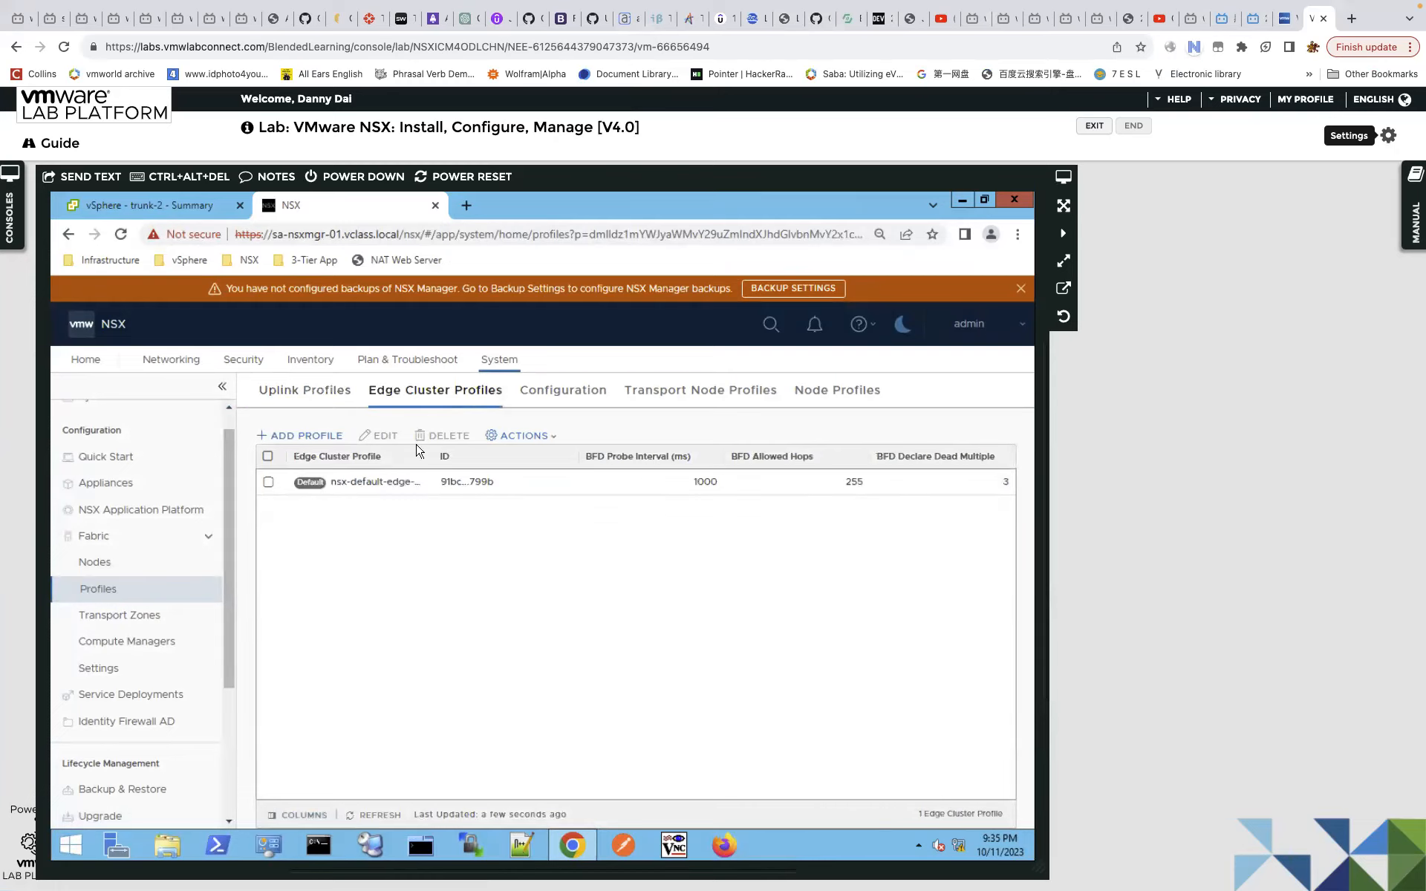
click(148, 568)
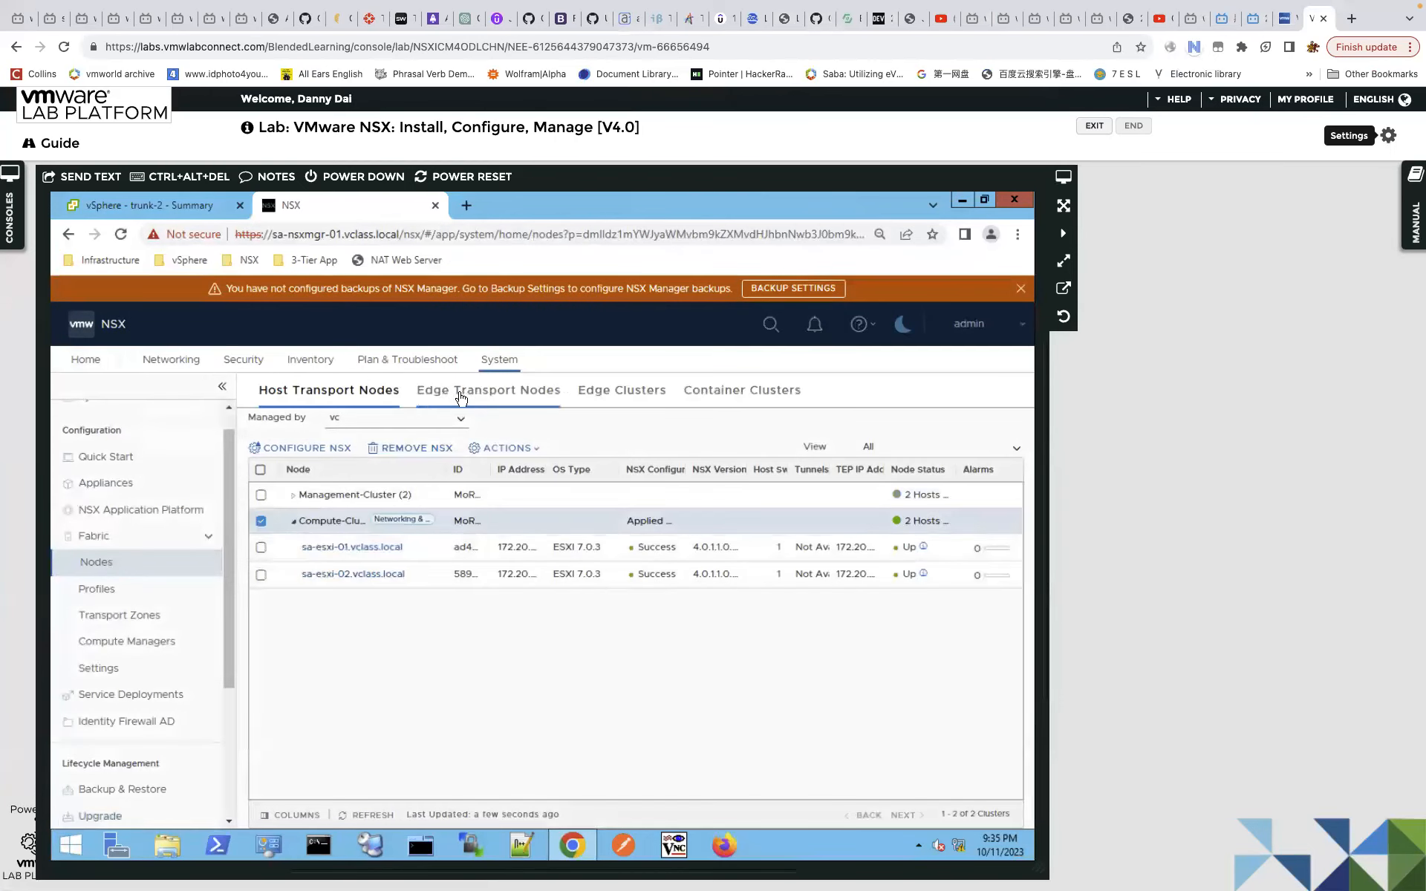
click(461, 394)
click(298, 432)
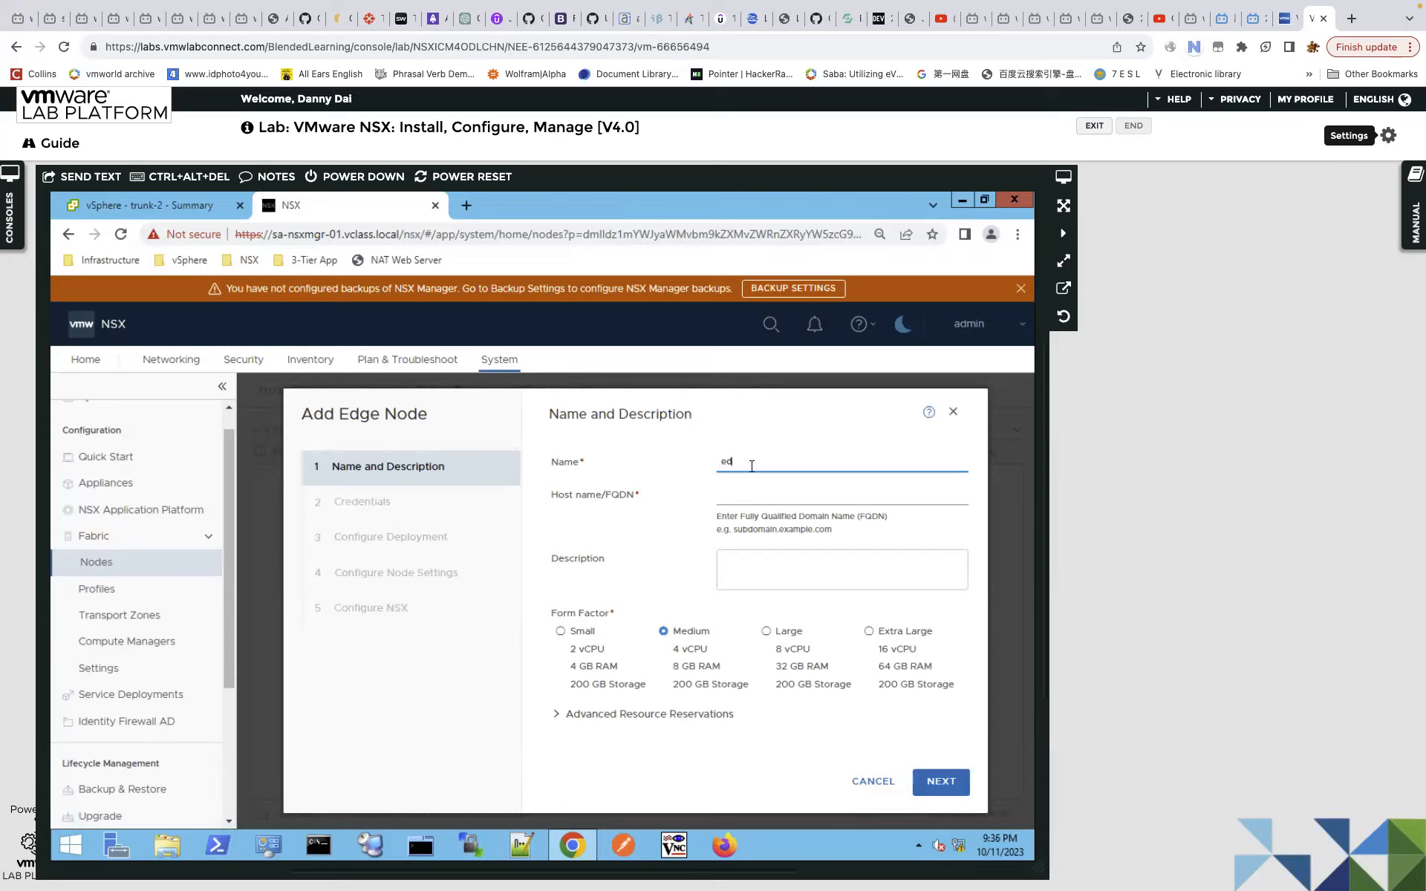
Enter host name edge1 for node edge-1 and continue to Credentials.
click(751, 496)
text(edge1)
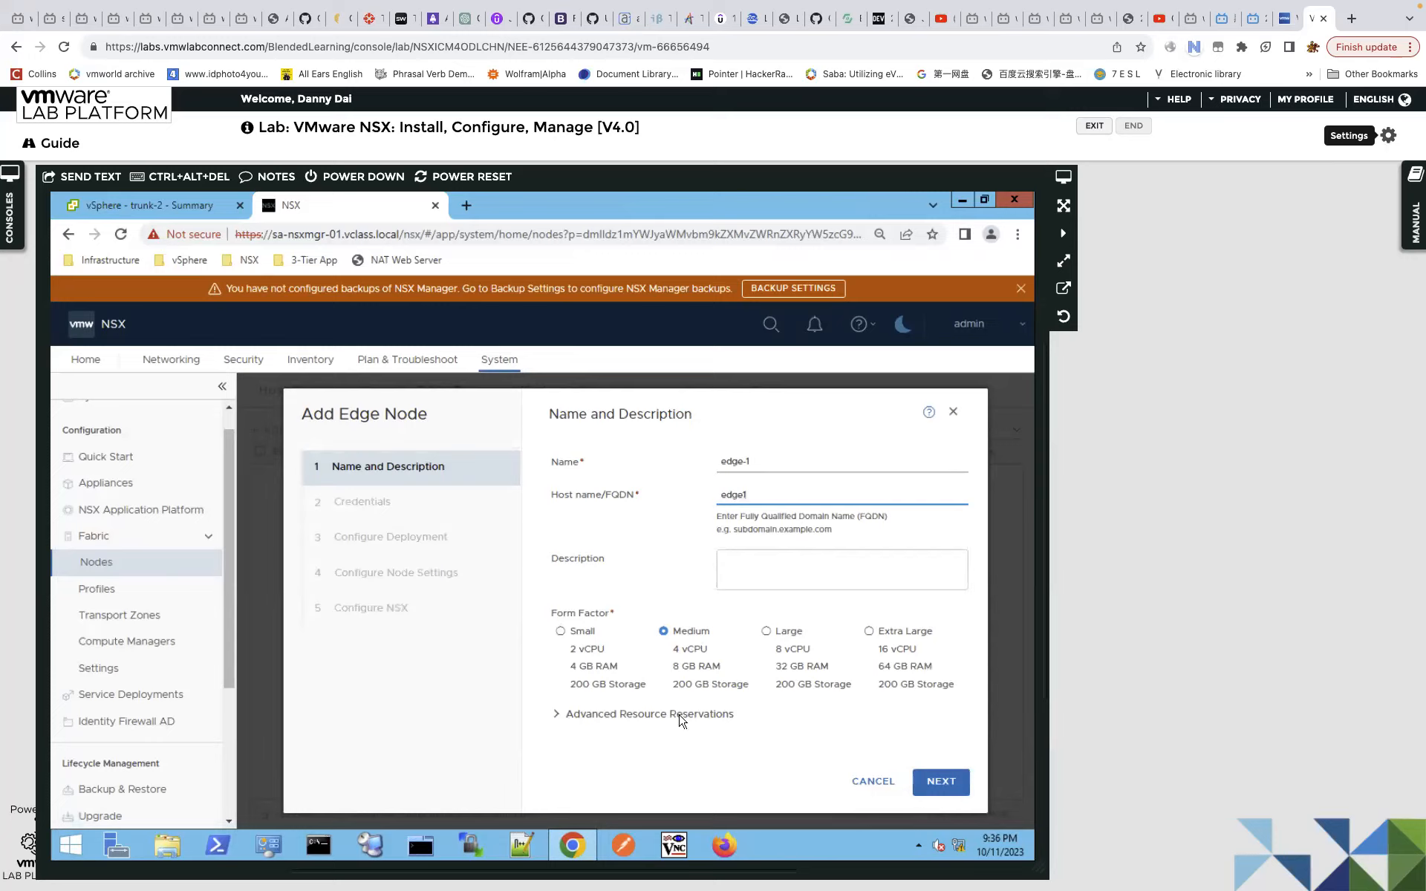
click(945, 789)
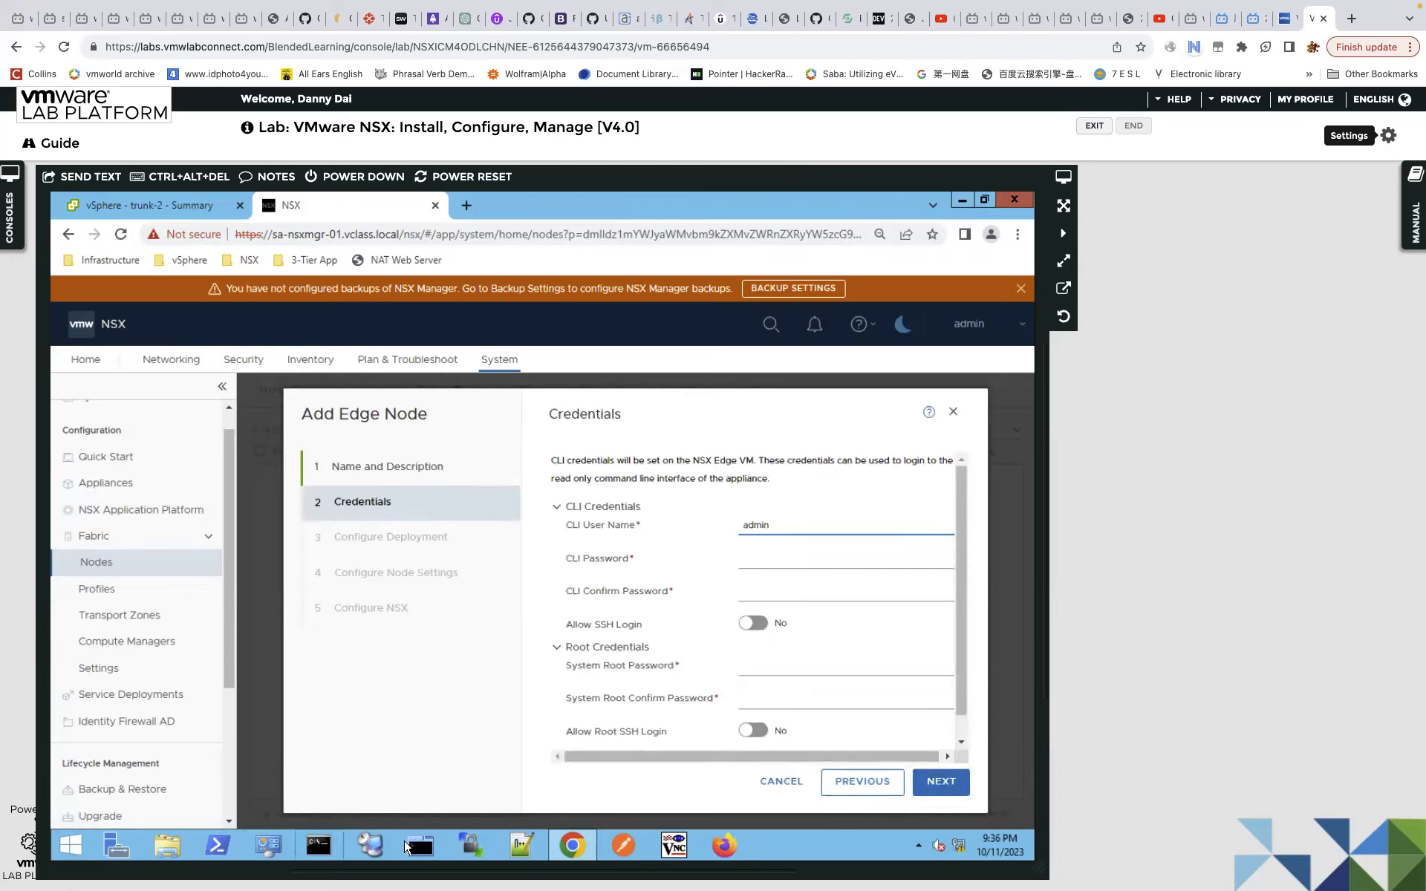
Type the edge node password into a Notepad++ note, select it, and return to the browser.
click(521, 845)
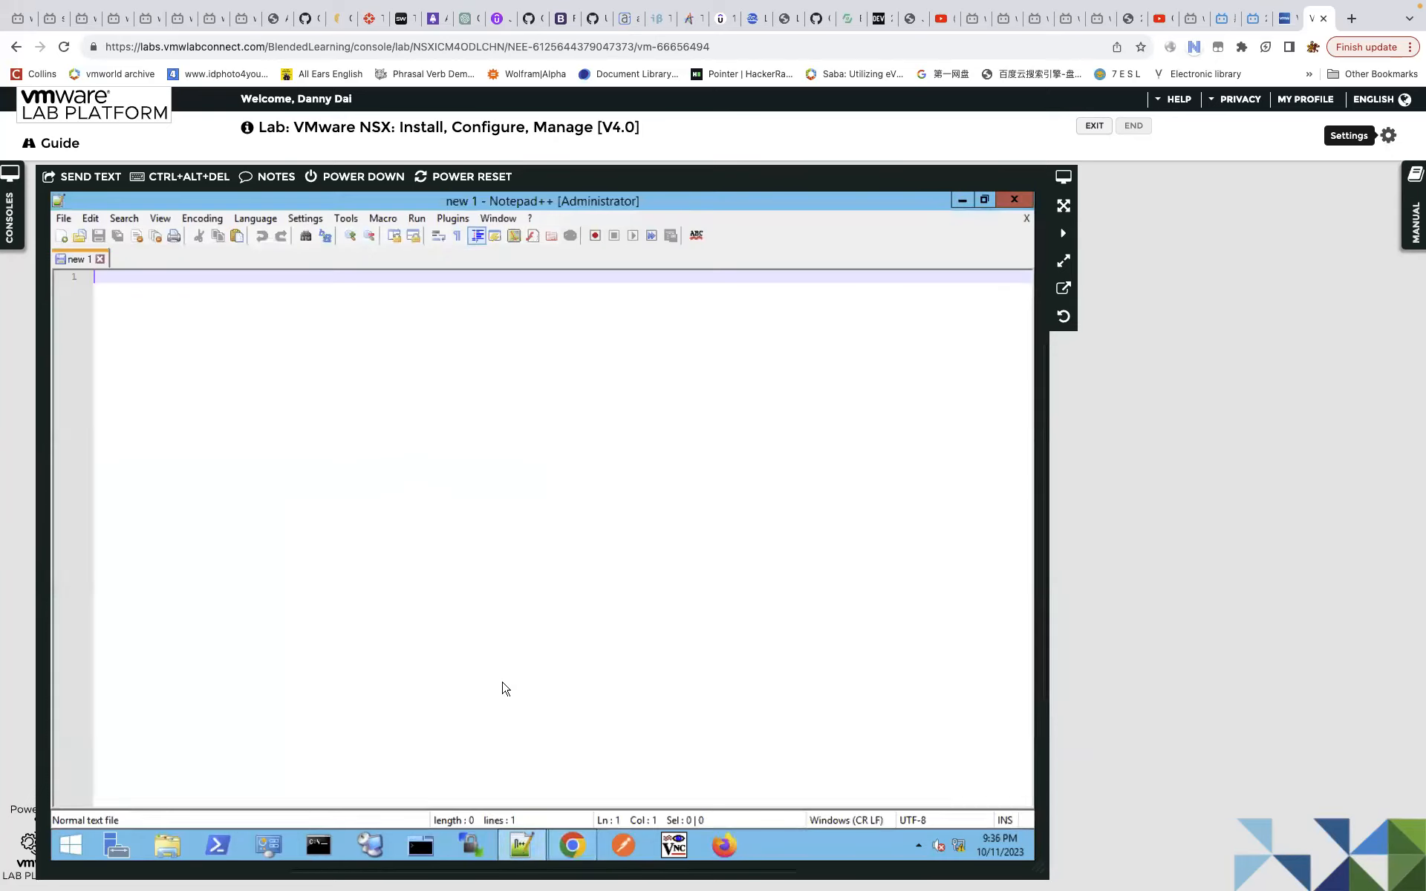
text(v)
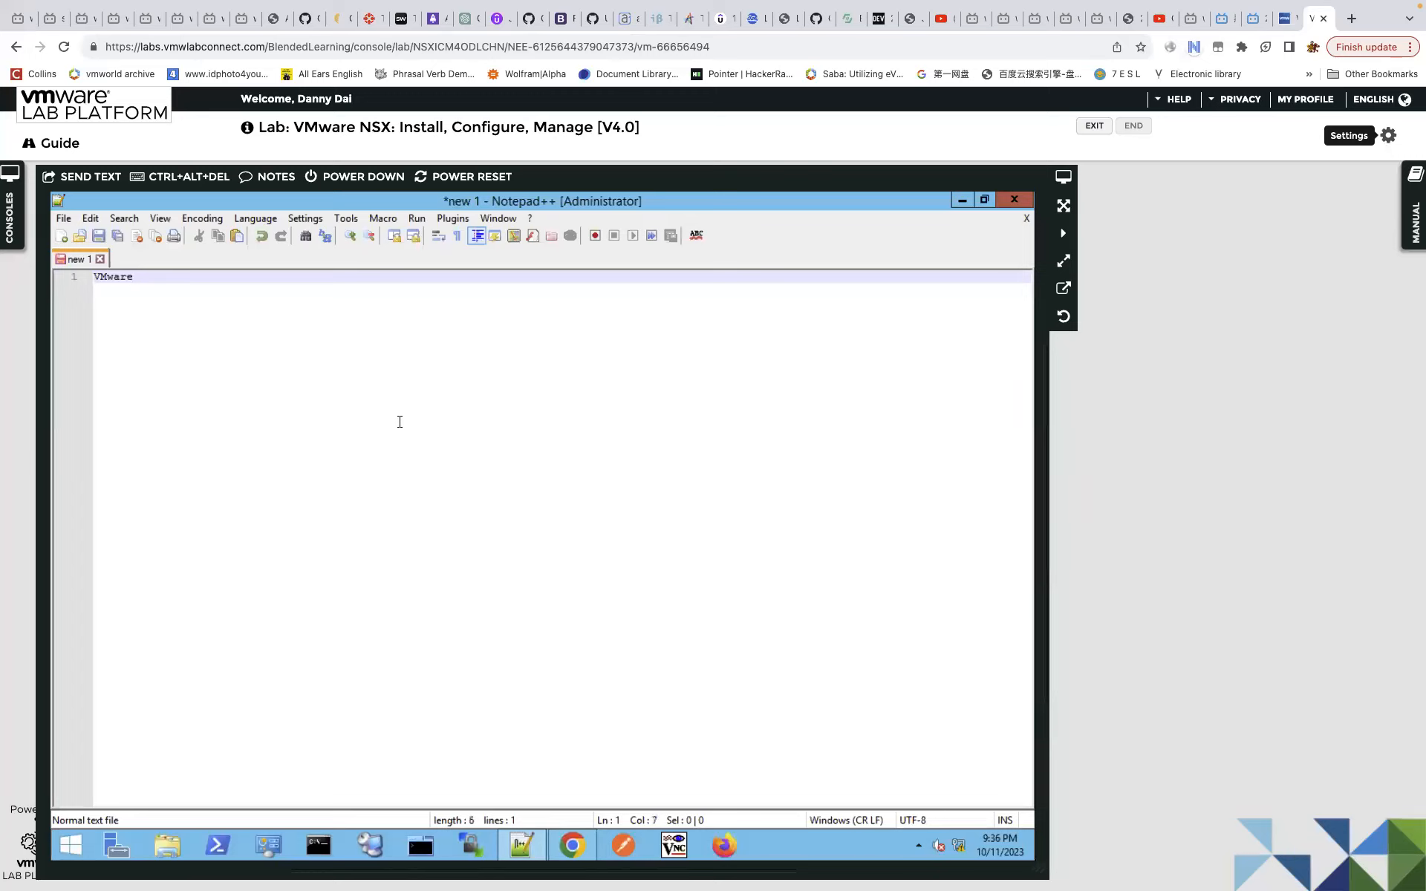
text(Mware1!V)
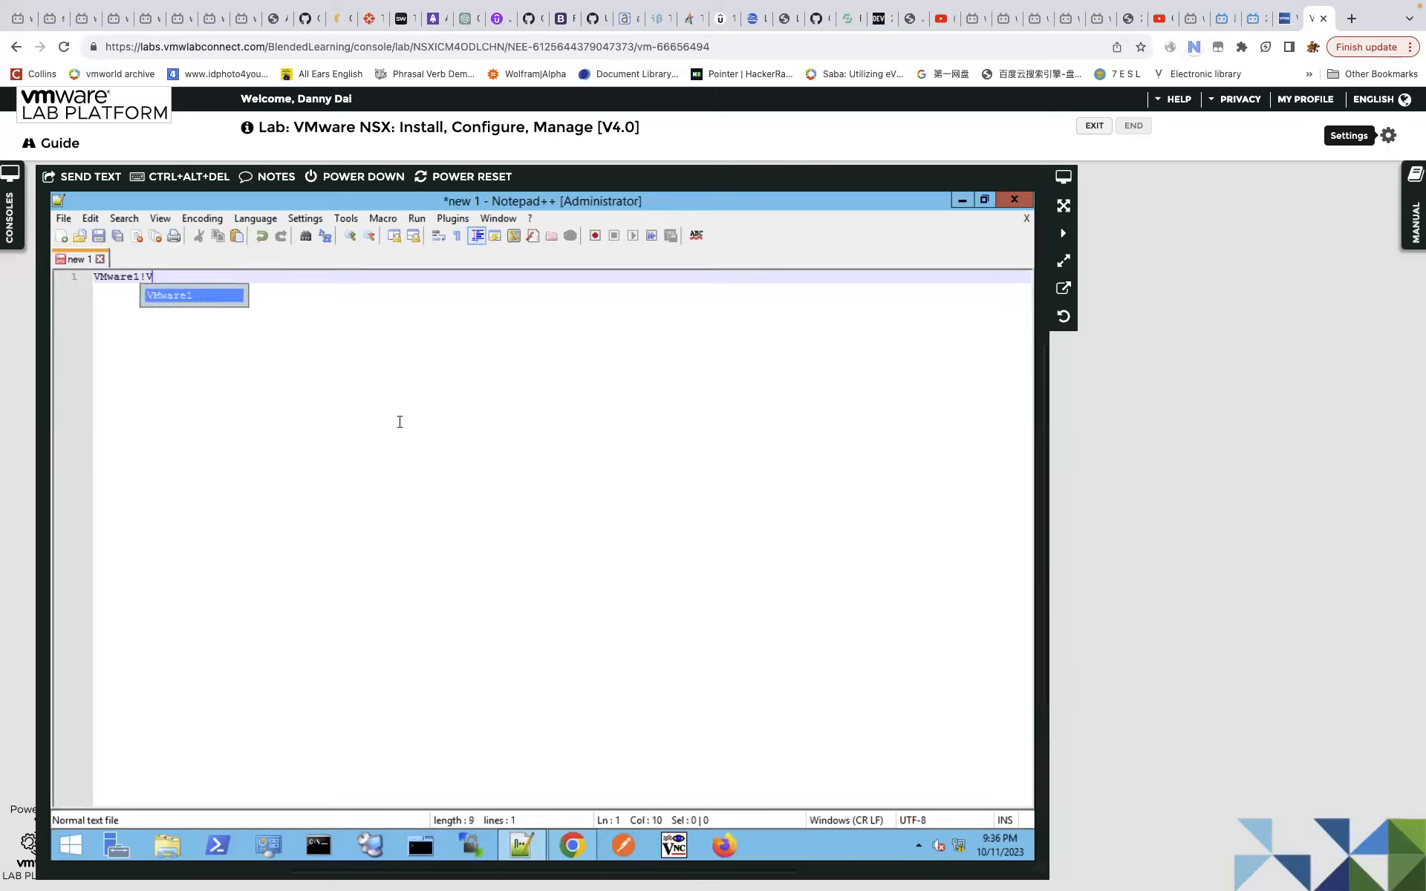
text(Mware1!)
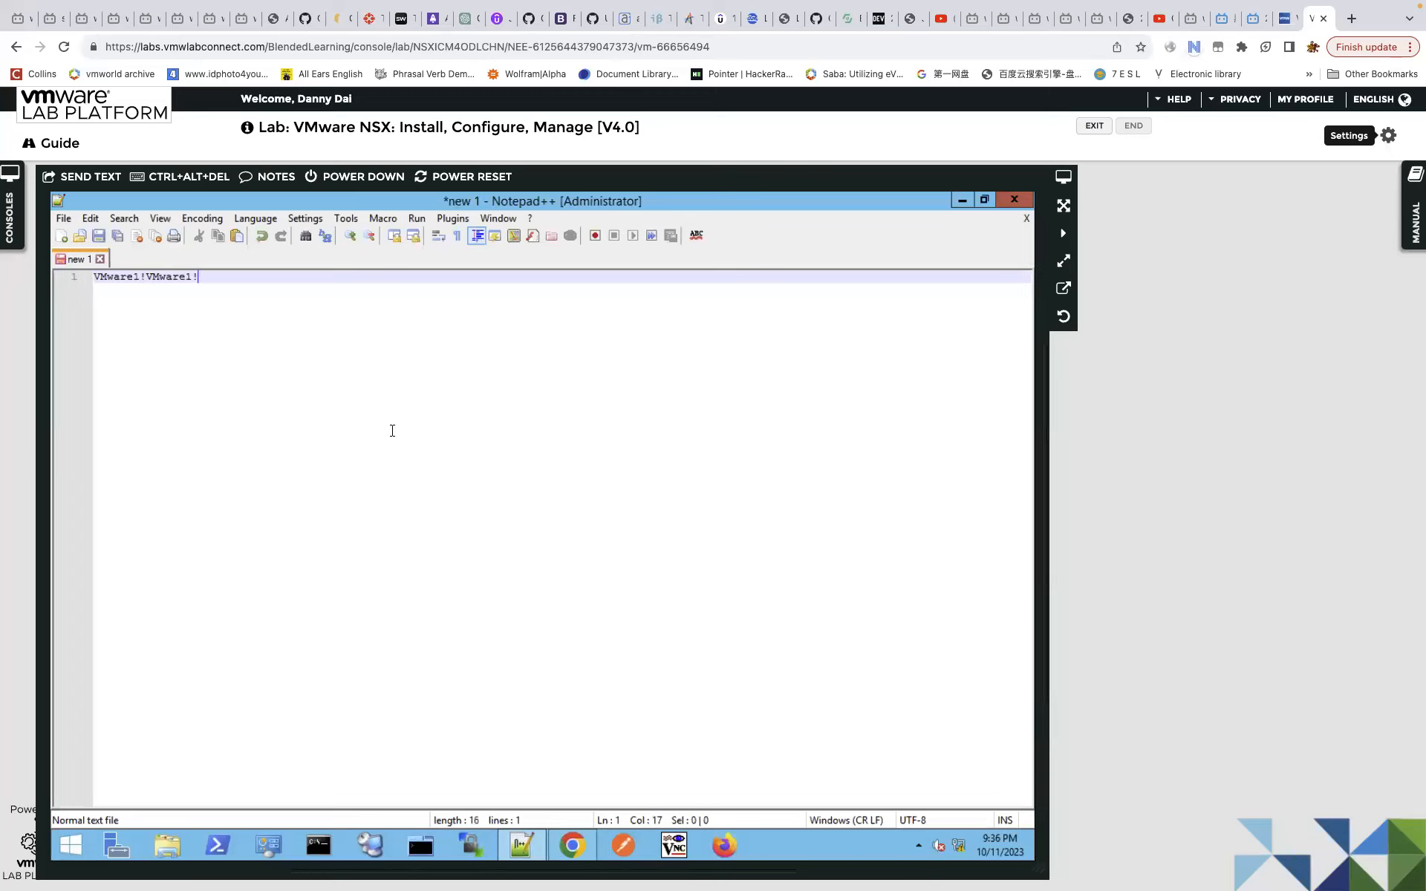
click(72, 276)
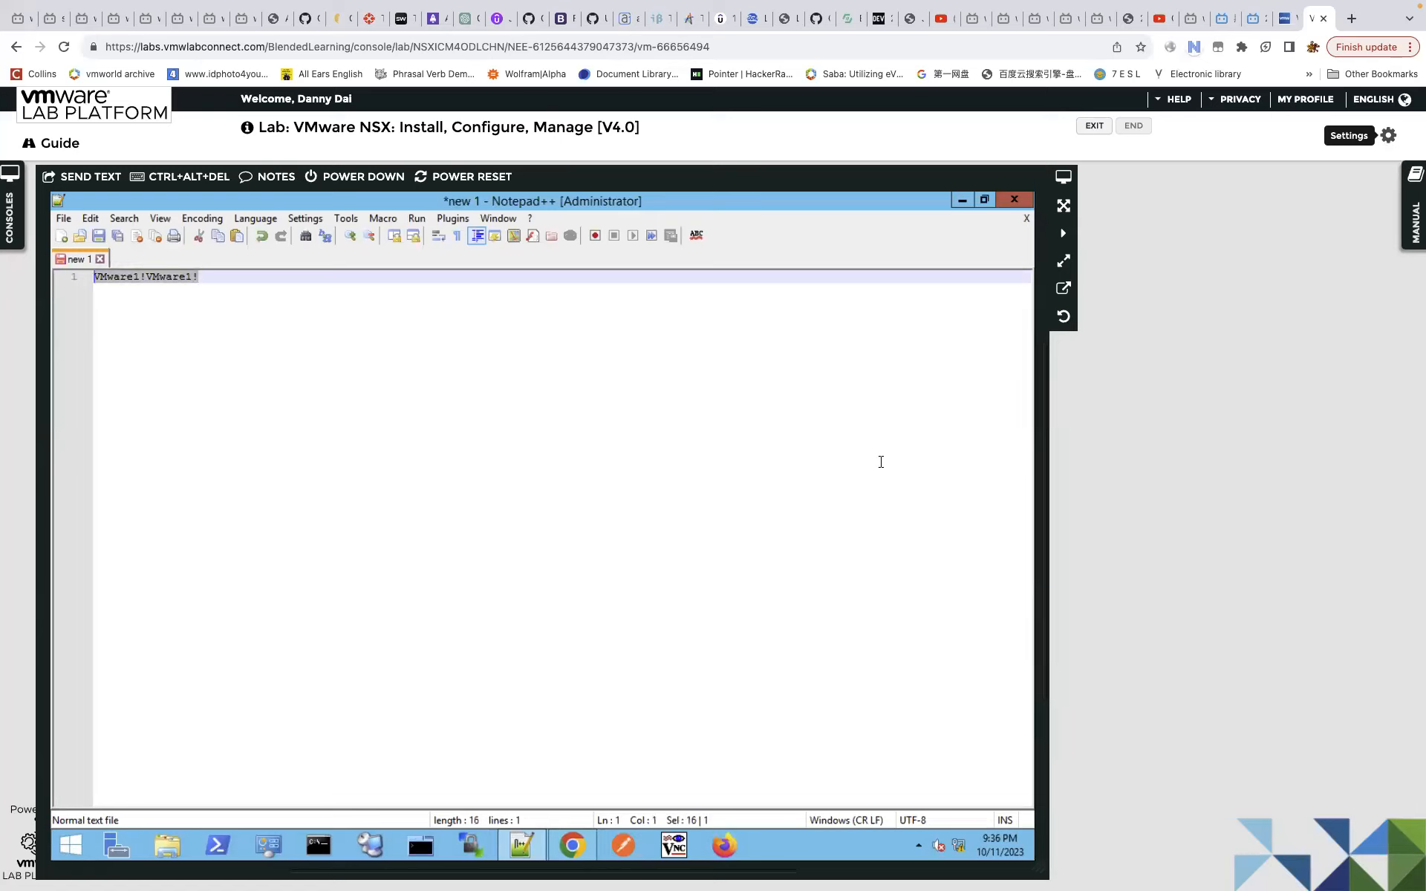
click(583, 848)
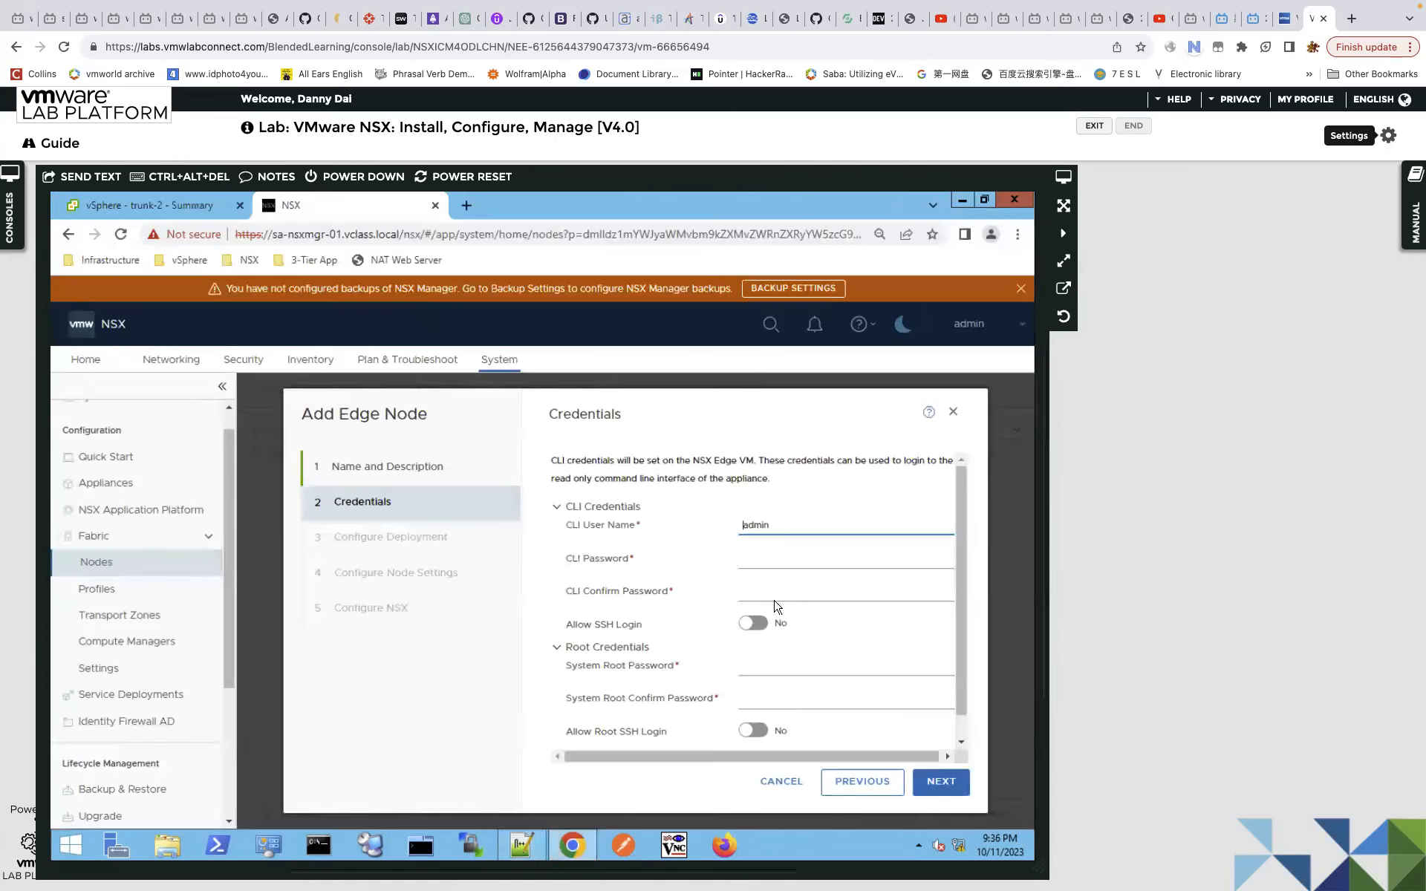
Paste the password into CLI and root password fields, enable SSH and root SSH login, and continue.
click(766, 561)
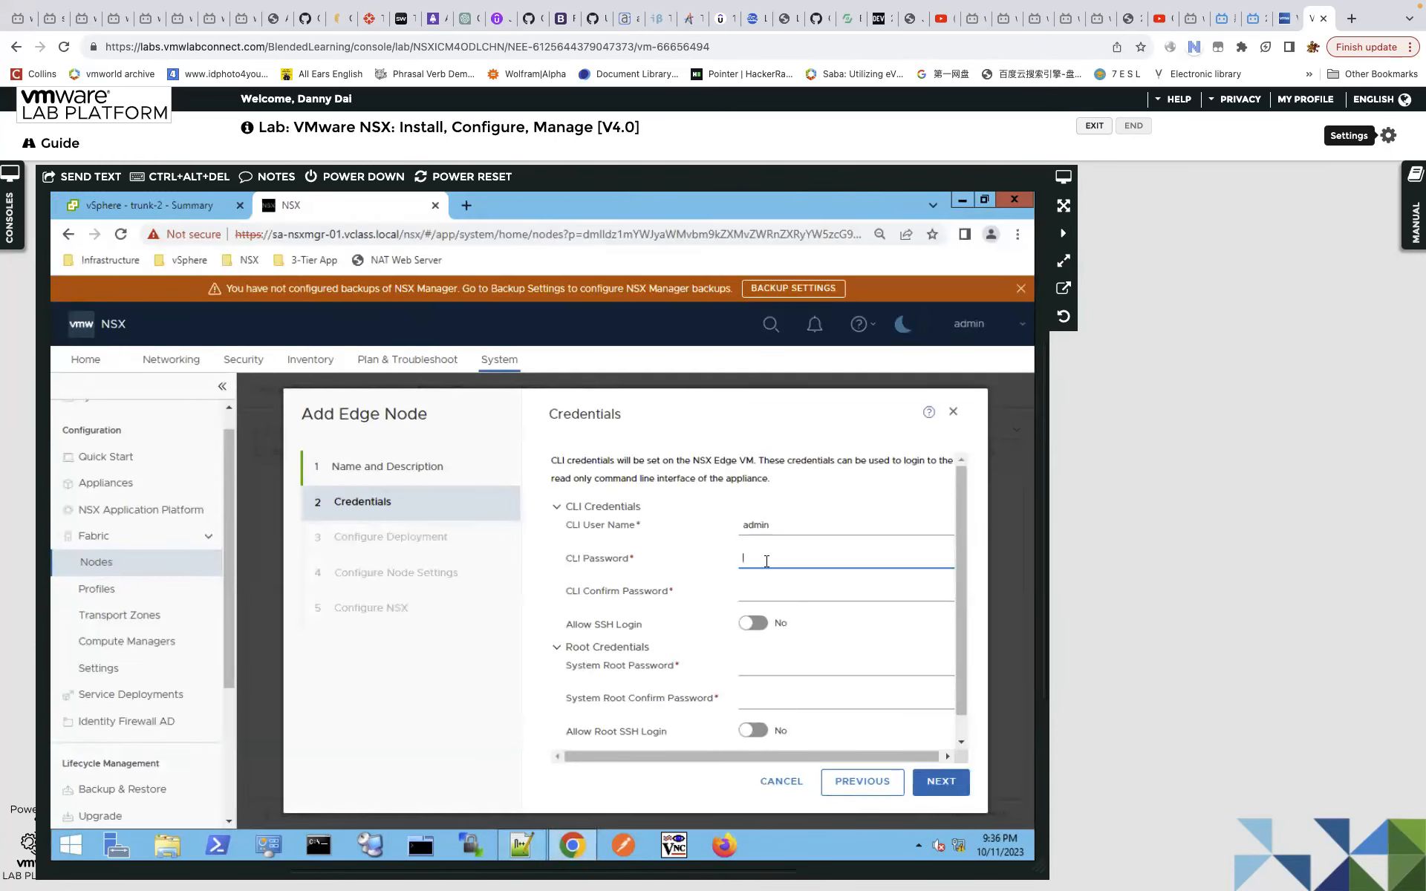
key(ctrl+v)
click(777, 594)
key(ctrl+v)
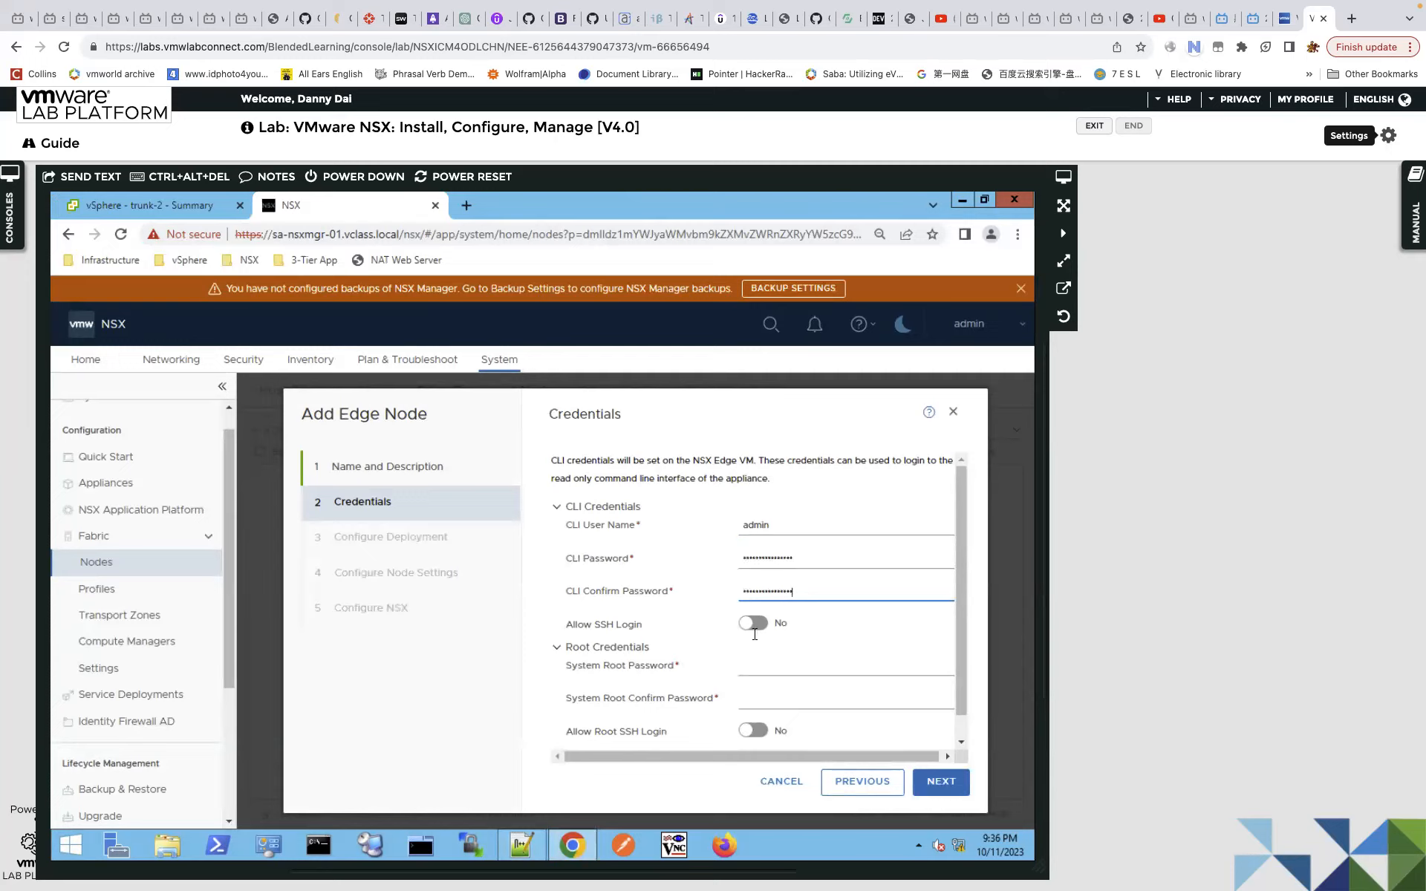
click(753, 628)
click(782, 661)
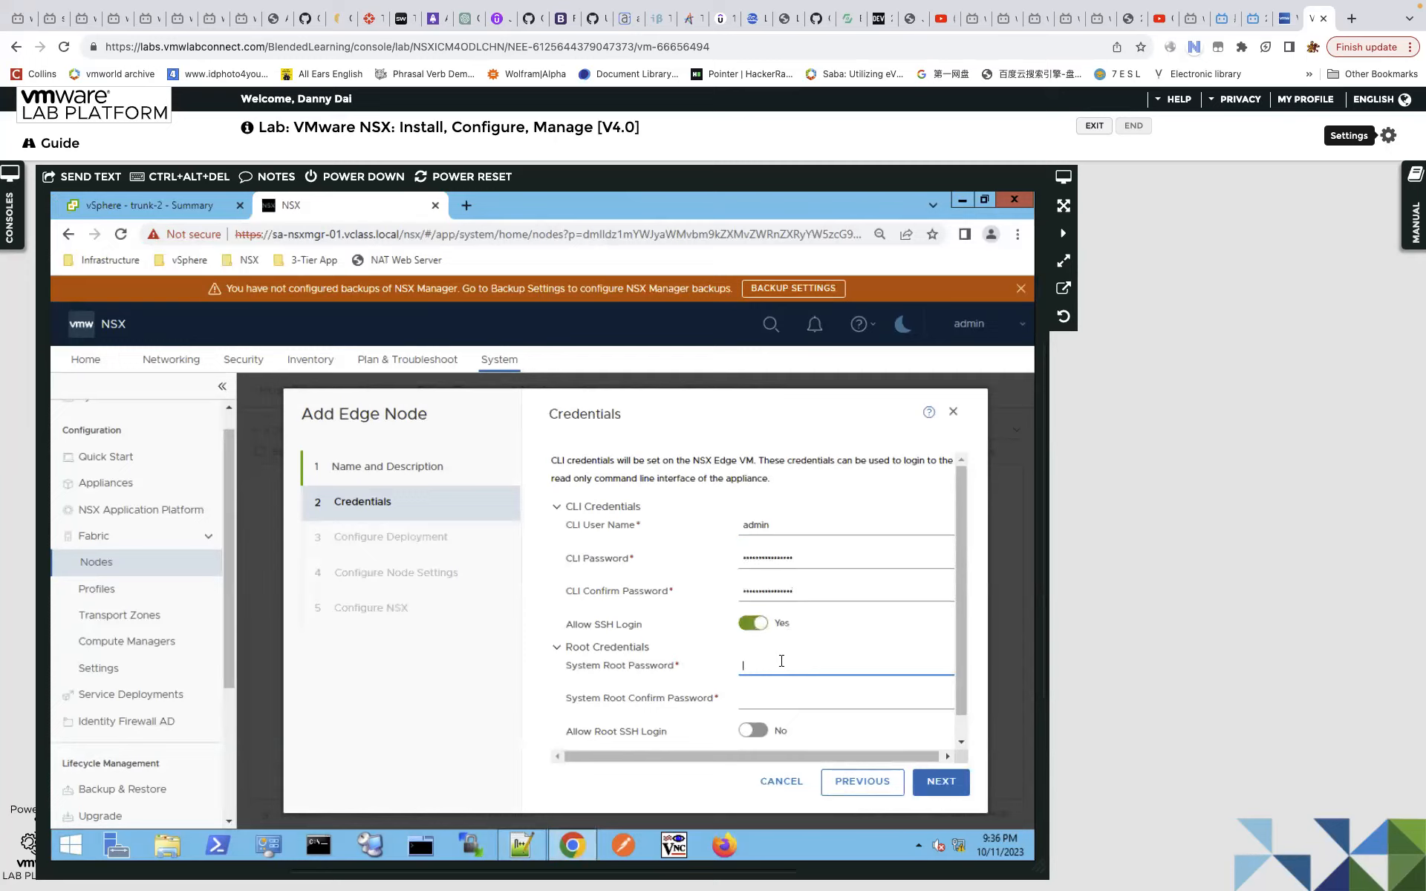
key(ctrl+v)
click(784, 698)
key(ctrl+v)
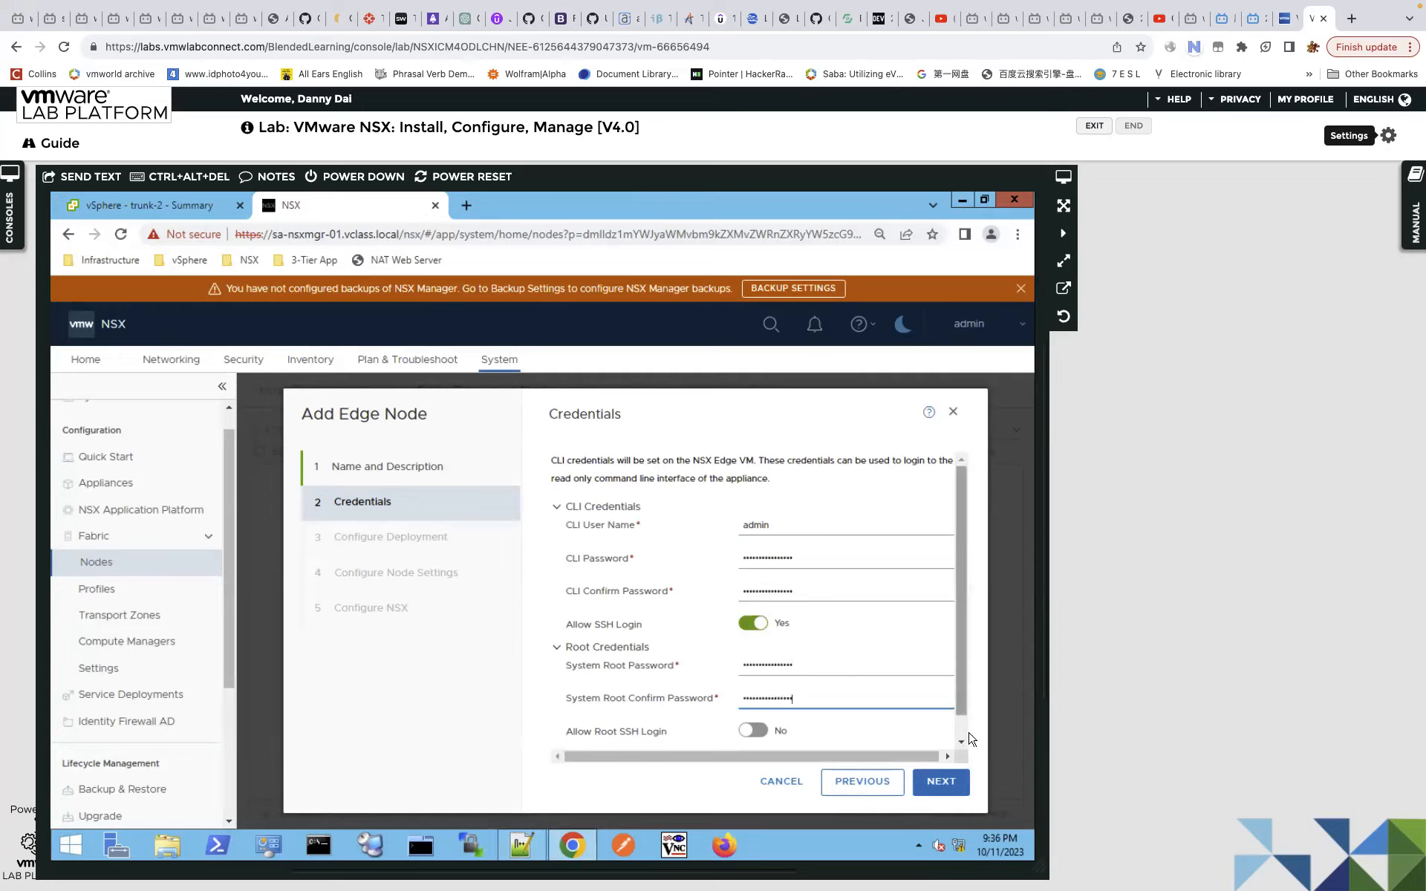
scroll(965, 735, down, 1)
click(749, 706)
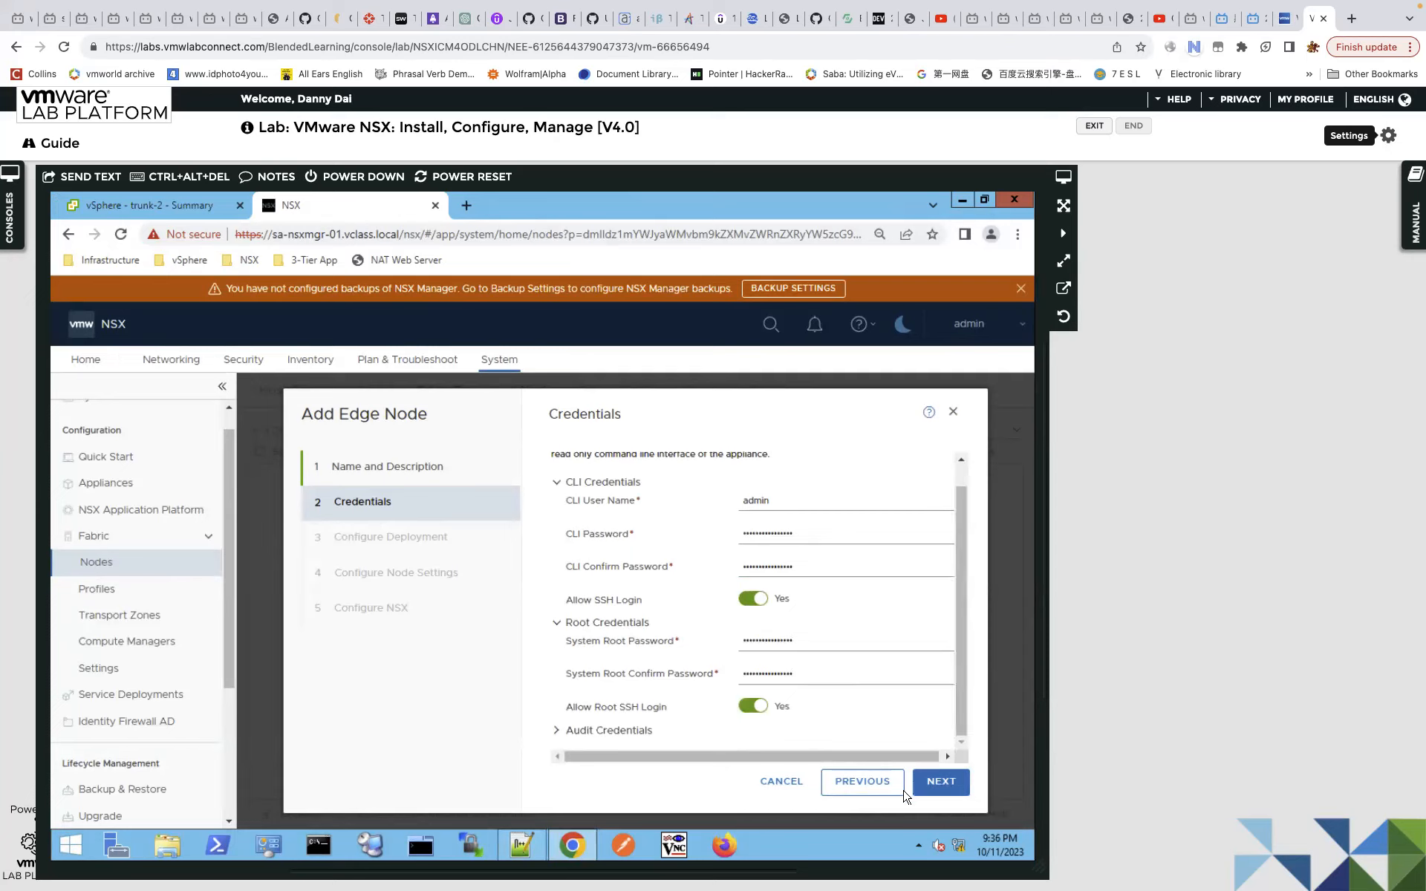
click(950, 785)
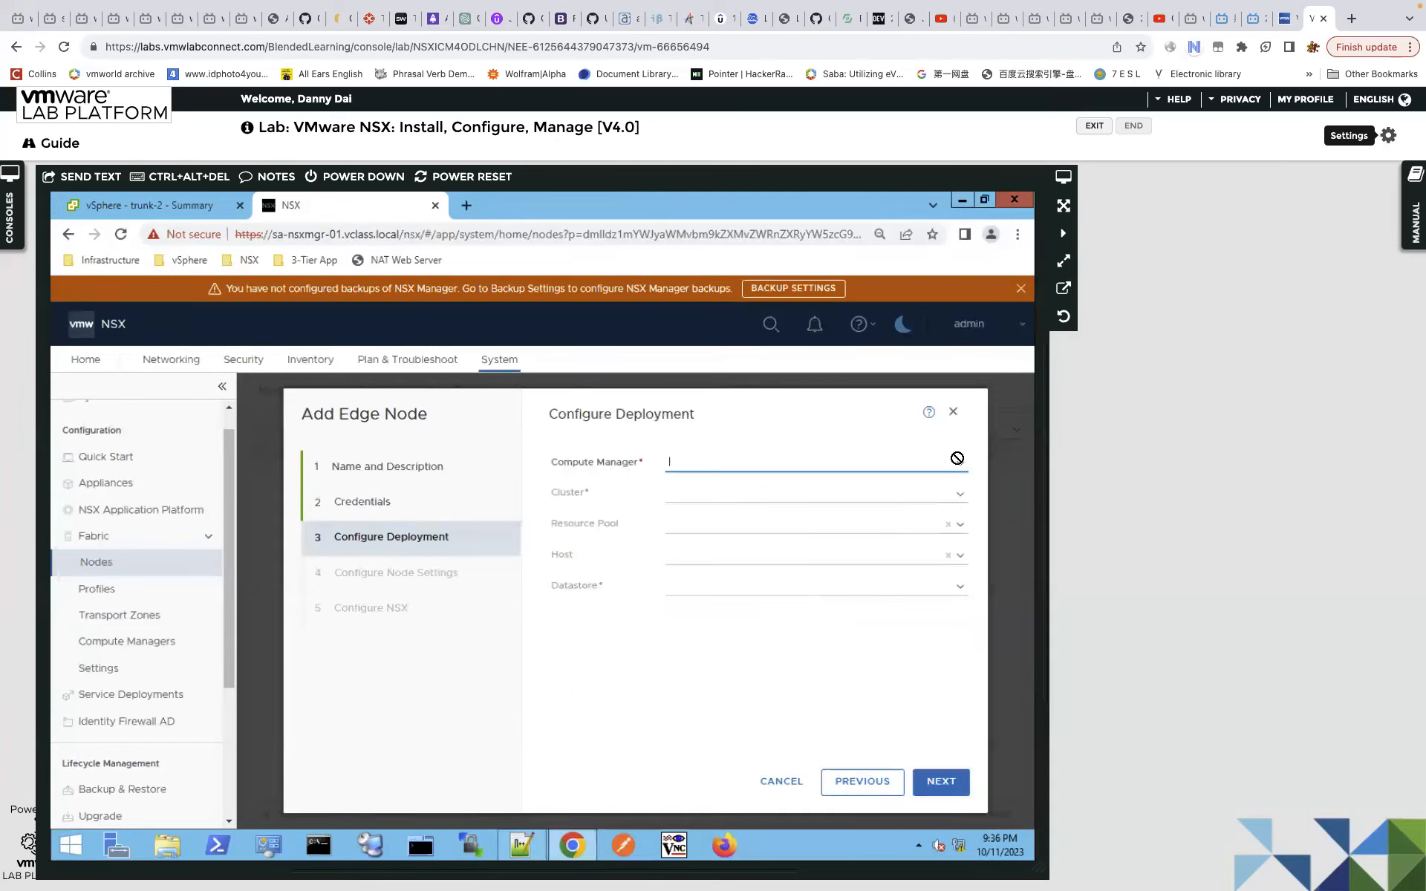
Deploy via vc on Management-Cluster, host sa-esxi-03, datastore SA-Shared-01-NSX, no resource pool.
click(959, 467)
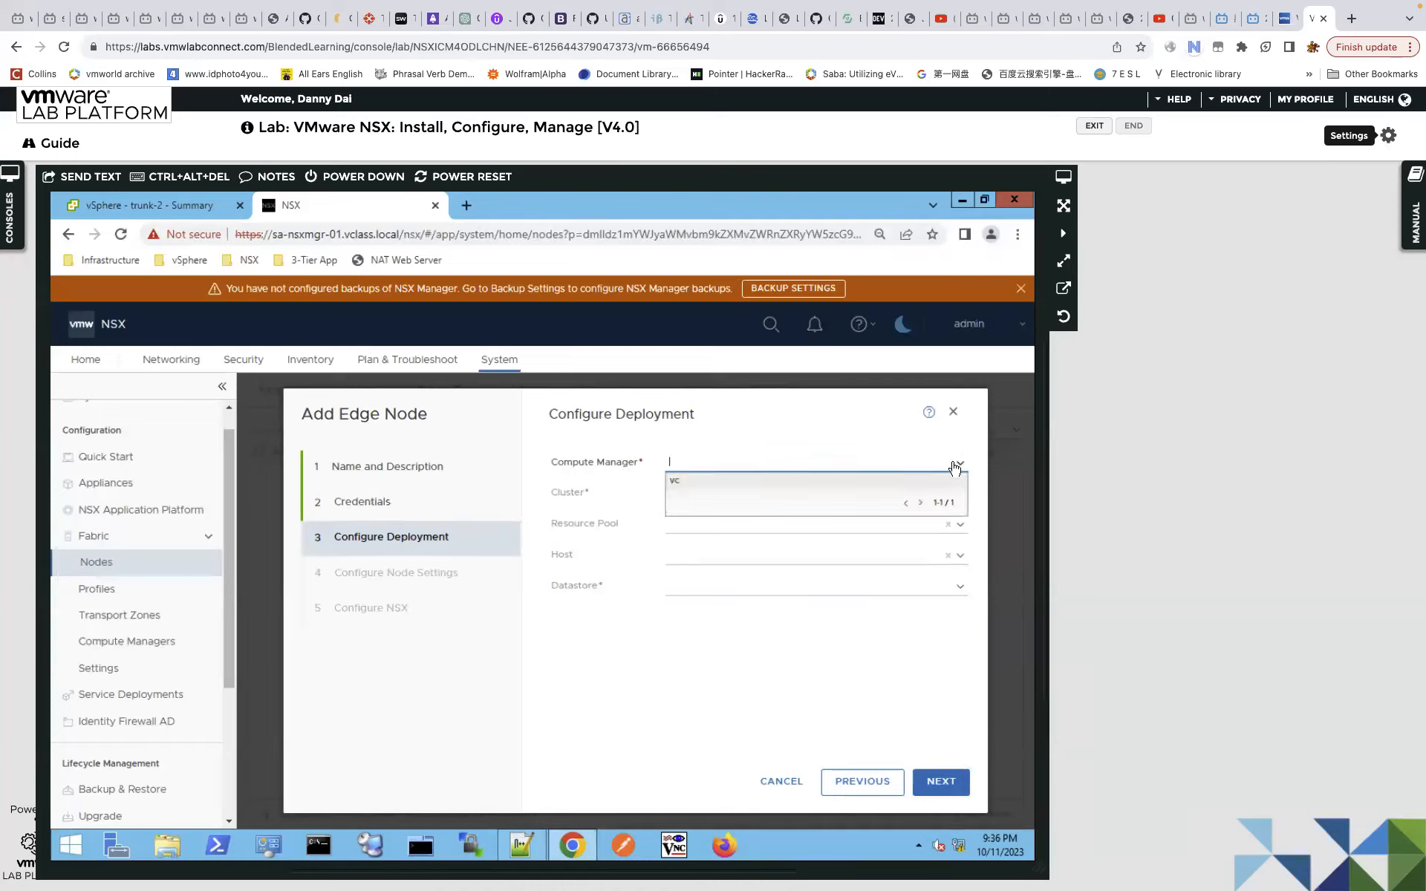
click(785, 490)
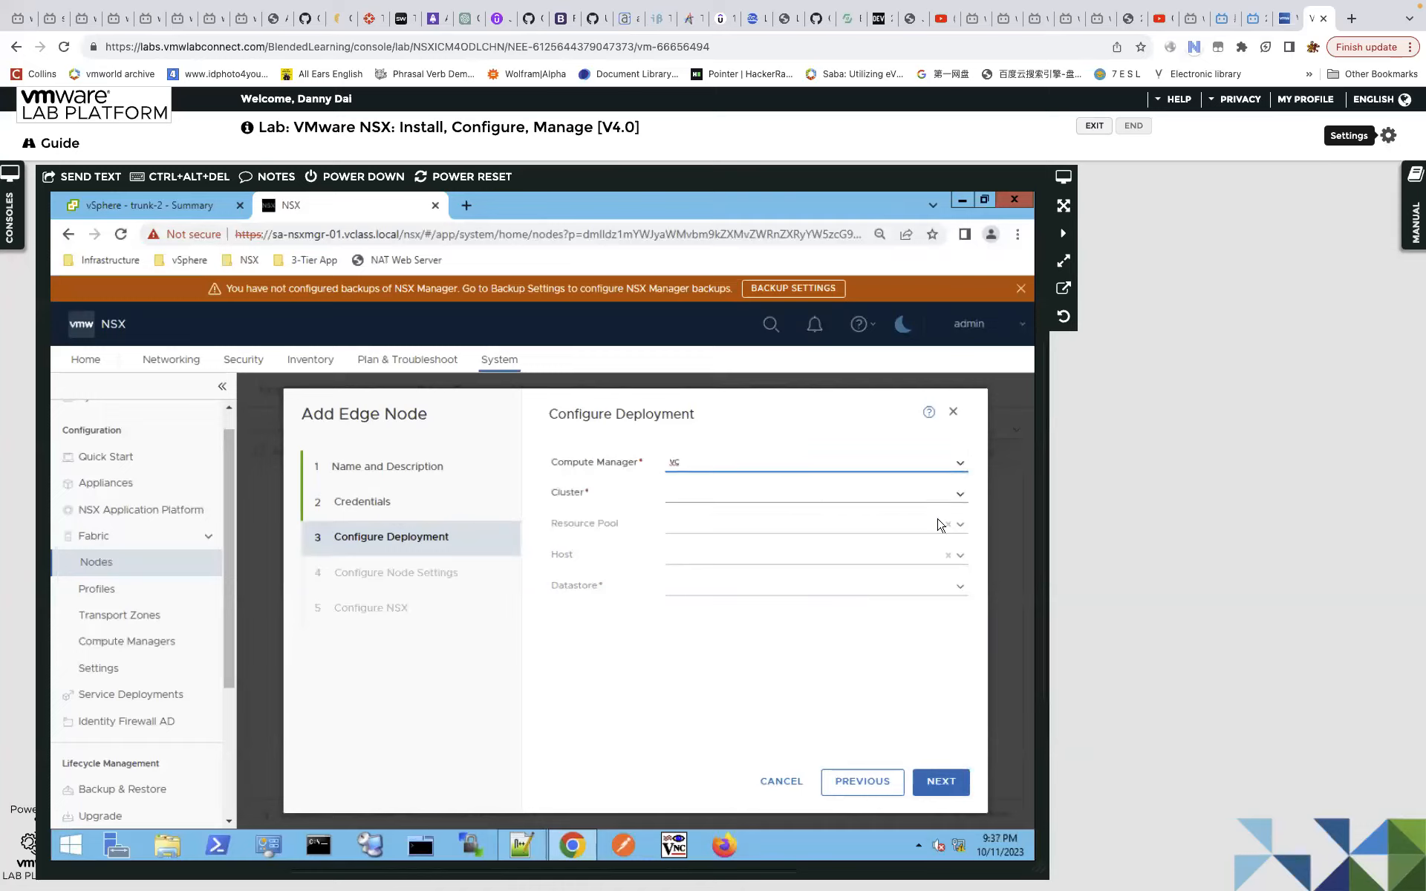
click(958, 495)
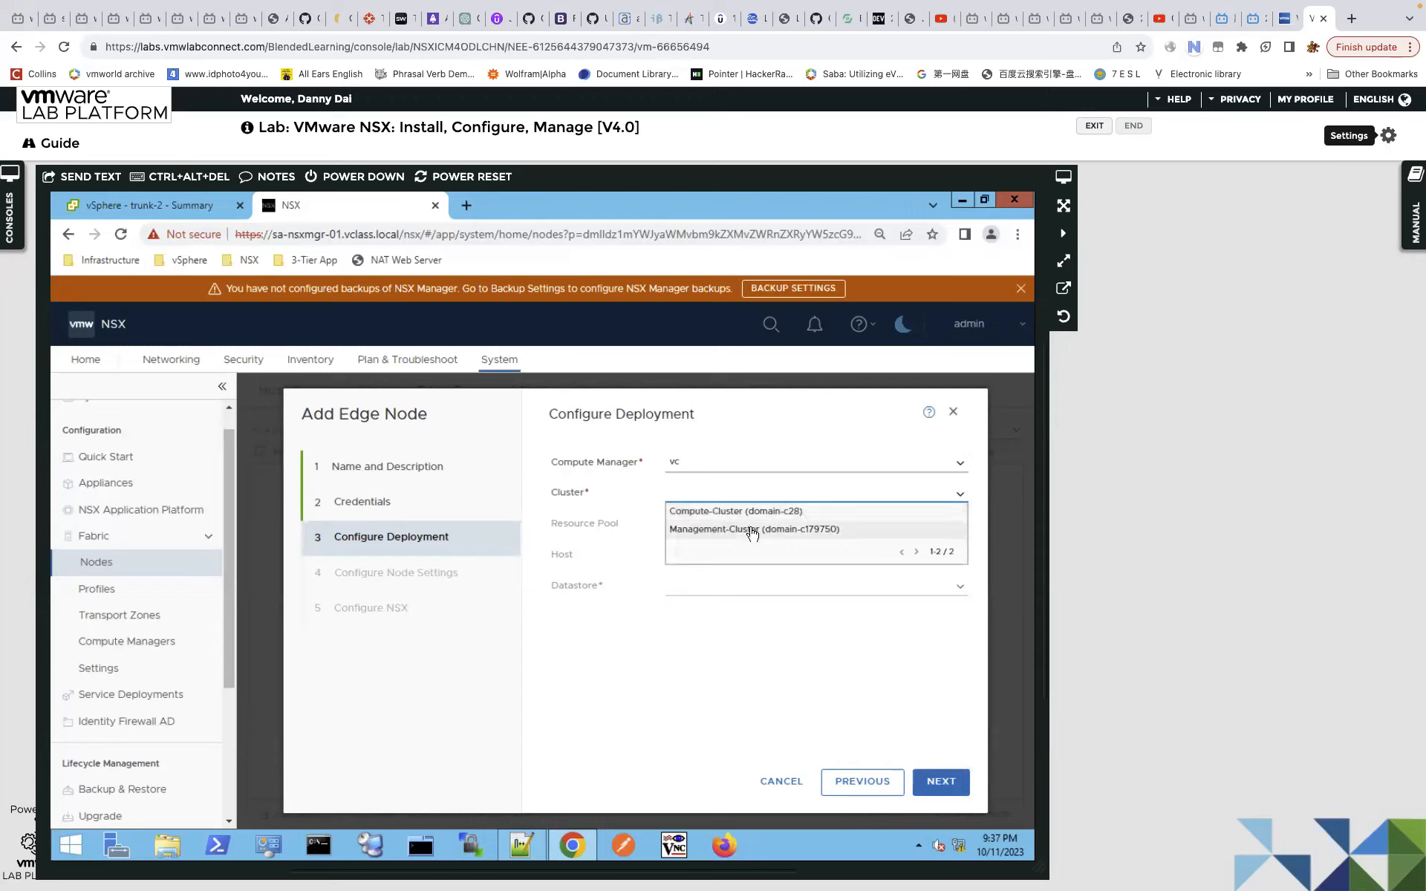
click(752, 530)
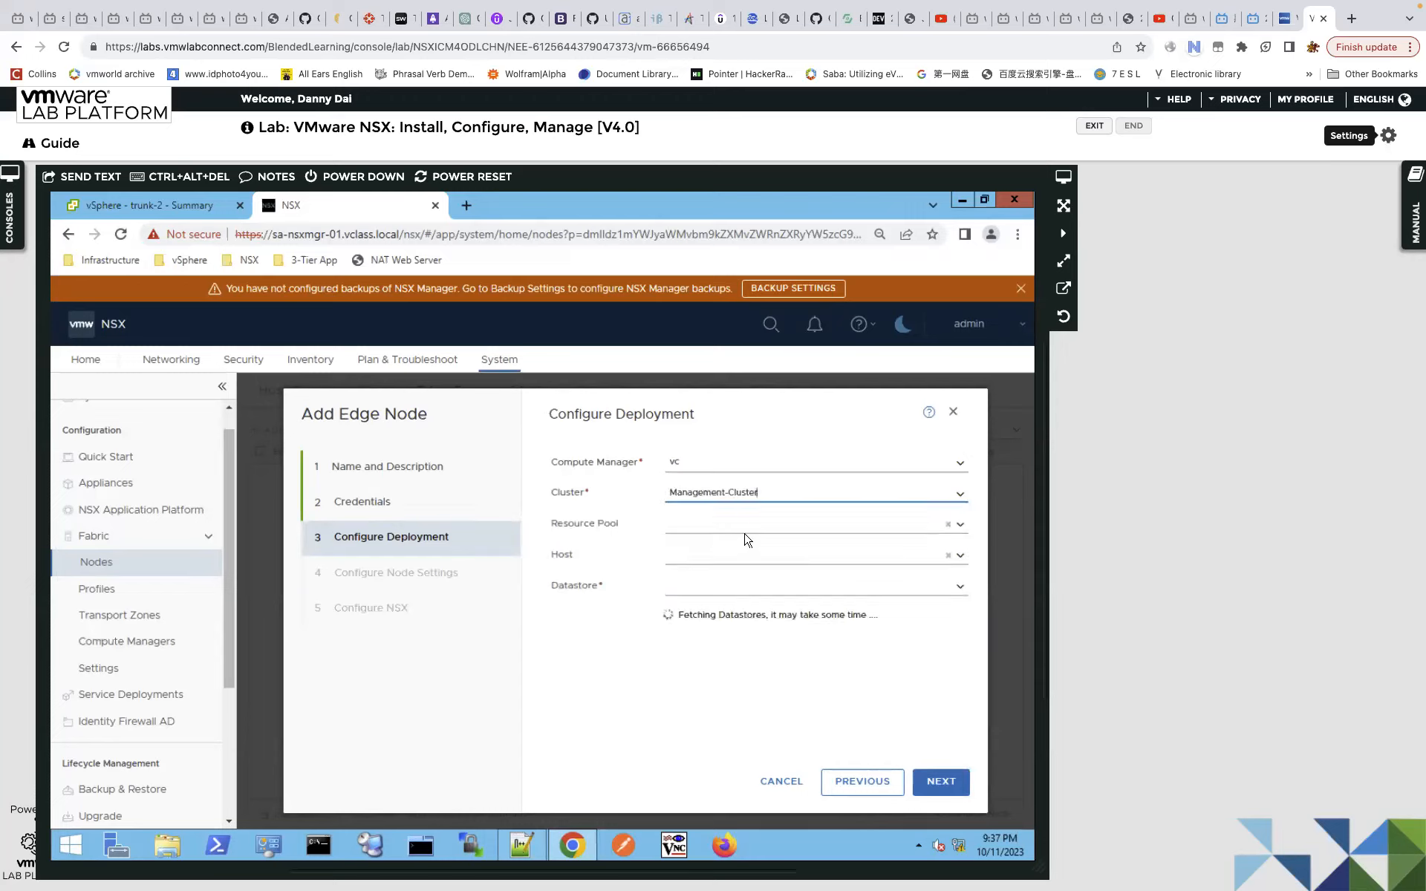
click(961, 525)
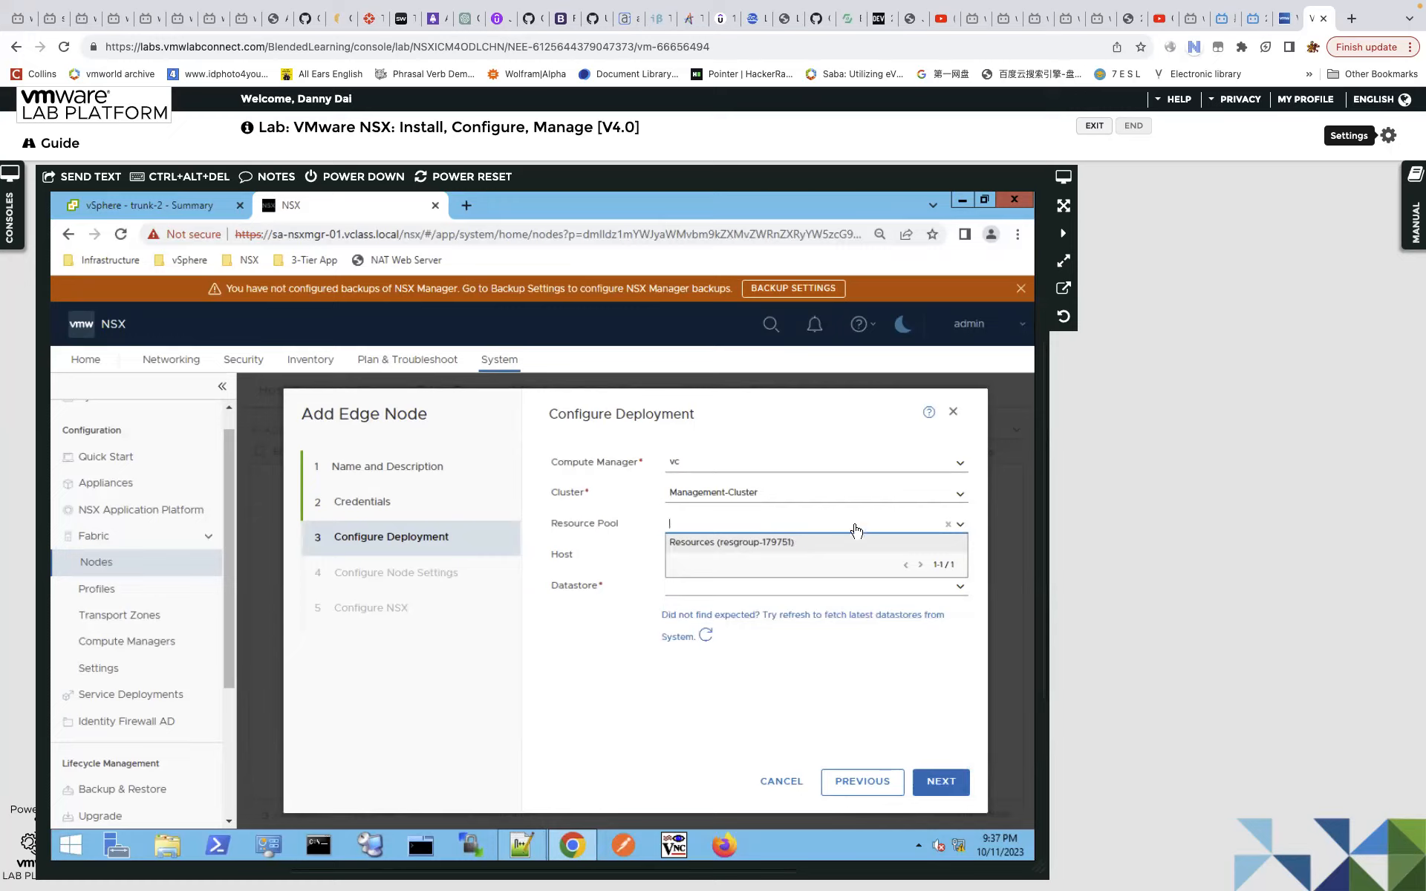
click(976, 529)
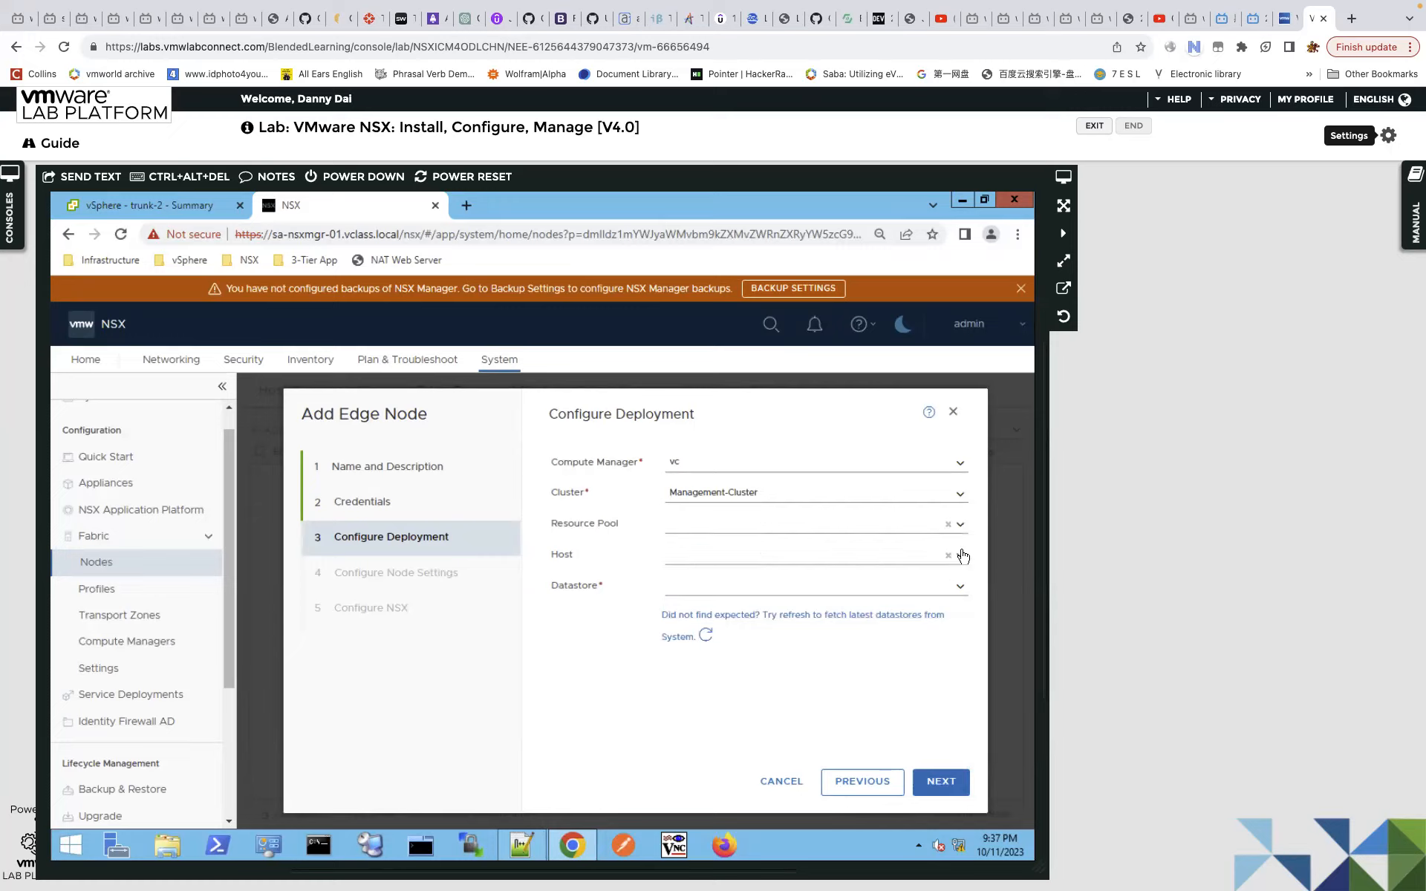
click(960, 555)
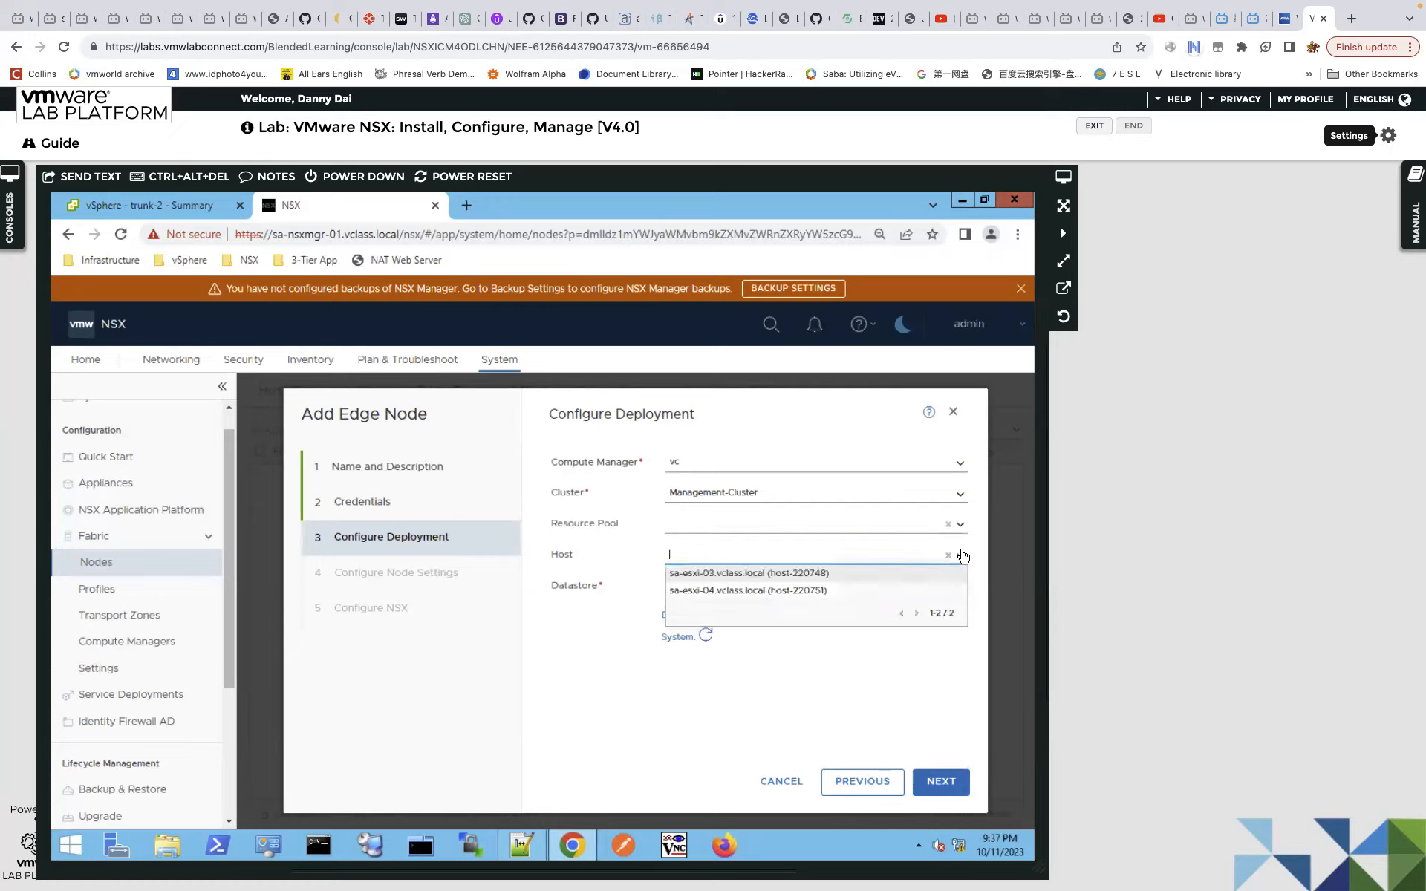
click(761, 574)
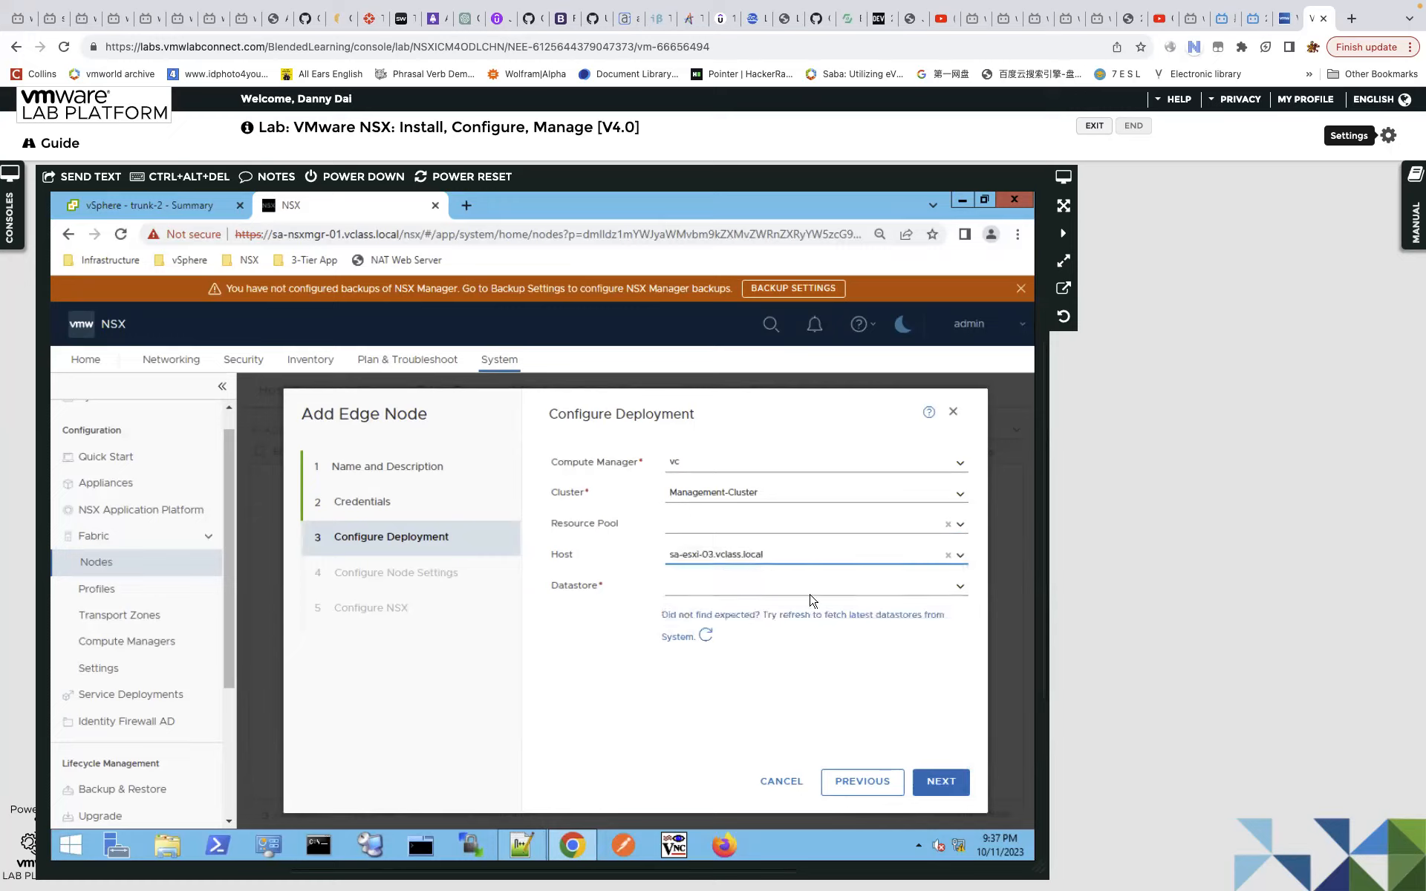
click(961, 587)
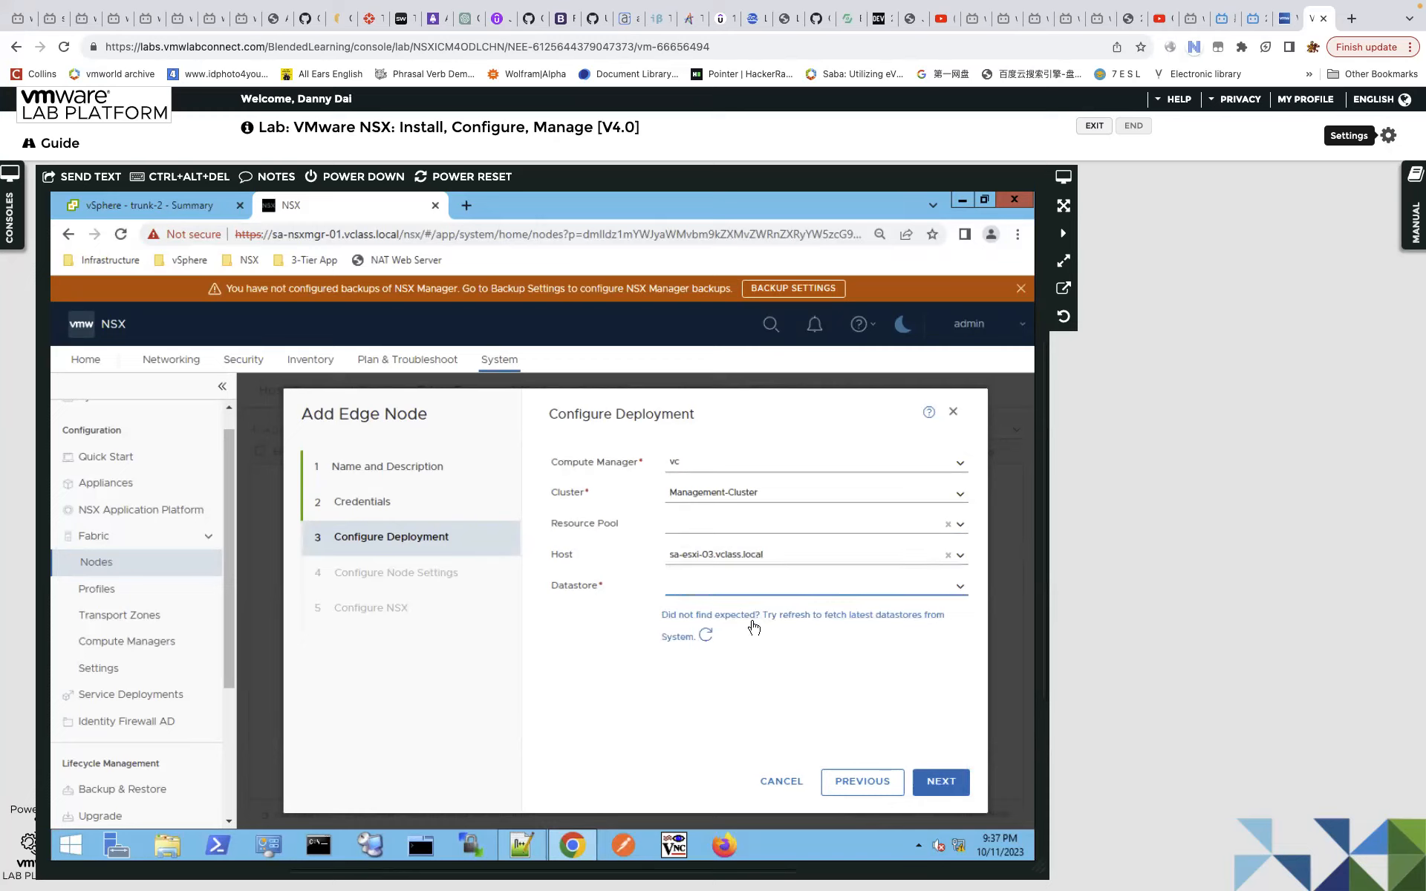
click(715, 611)
click(941, 782)
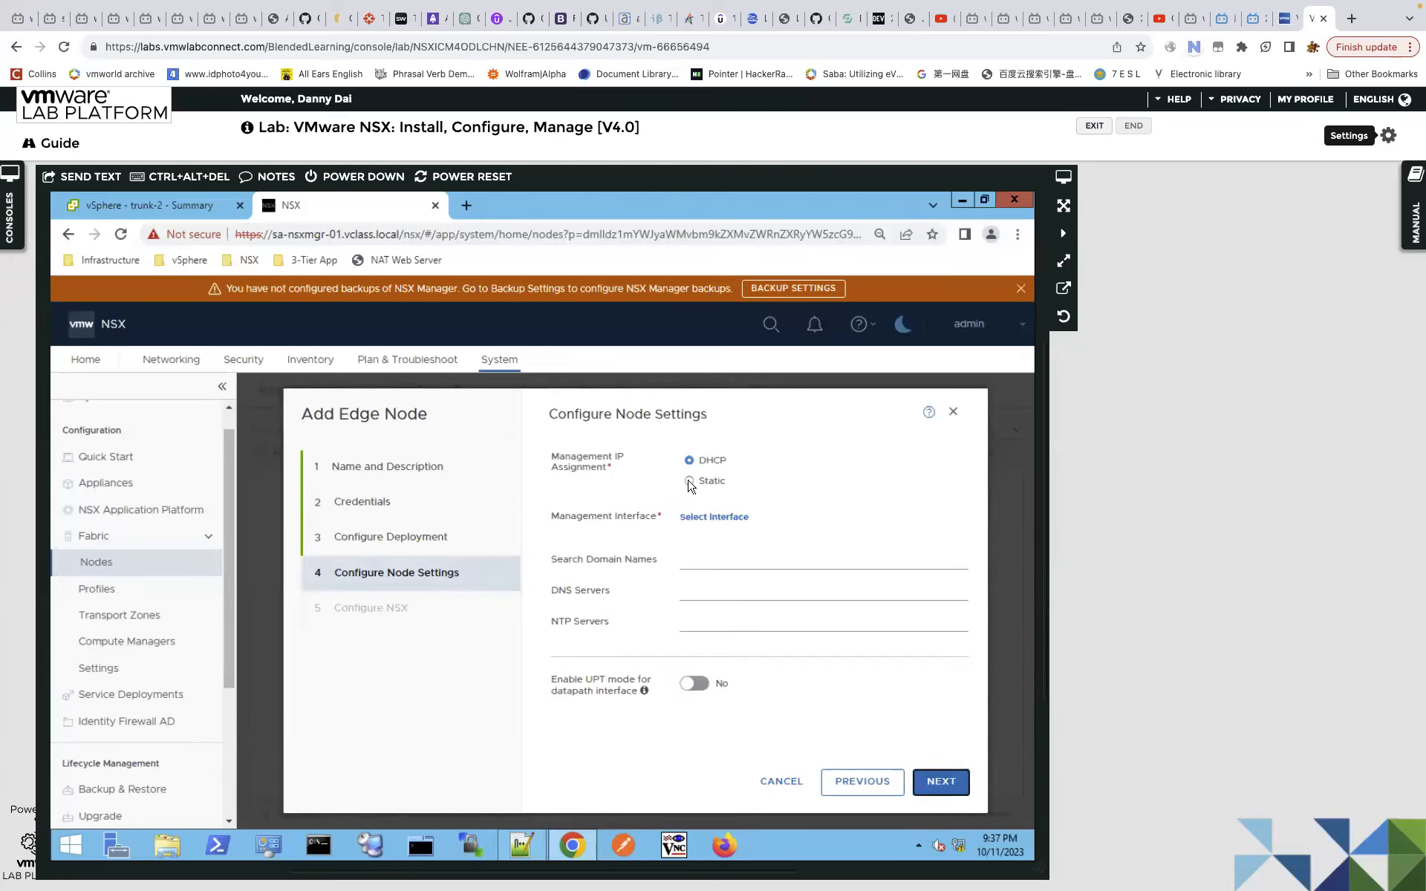
Set a static management IP of 172.20.10.61/24, taken from the lab guide.
click(714, 494)
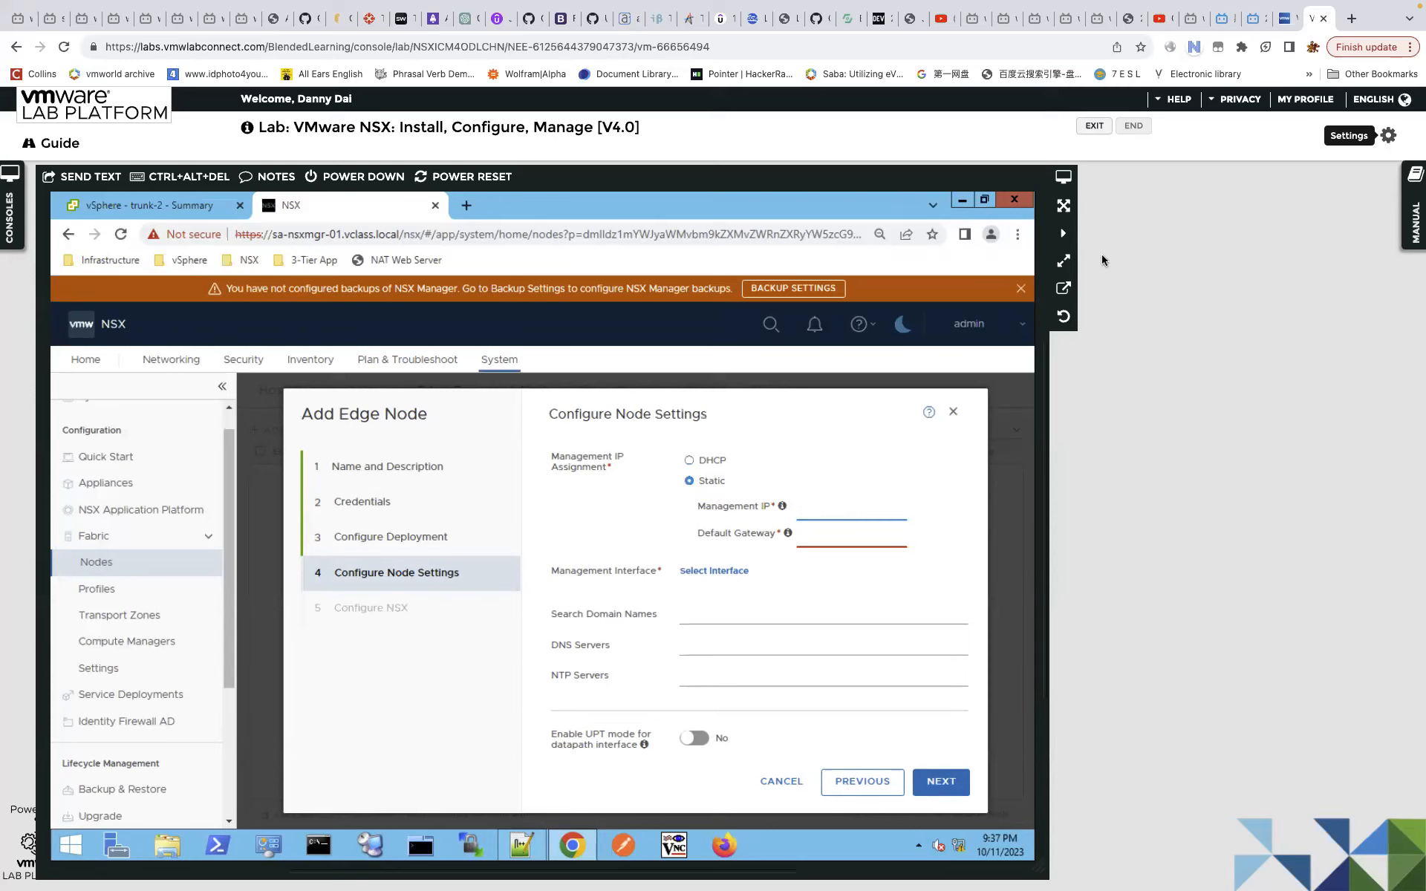
click(1414, 222)
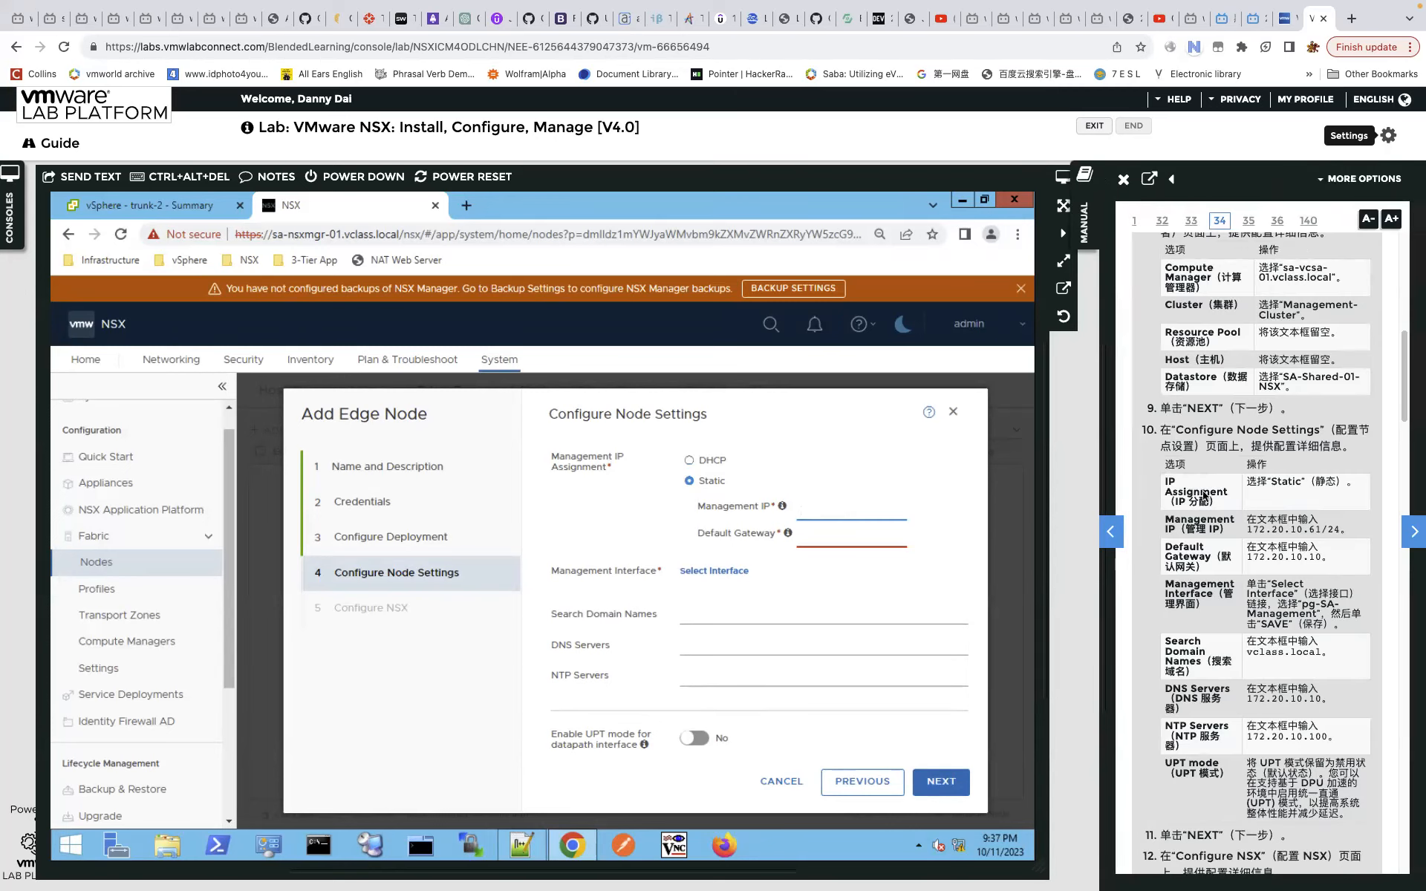
drag(1084, 490, 982, 491)
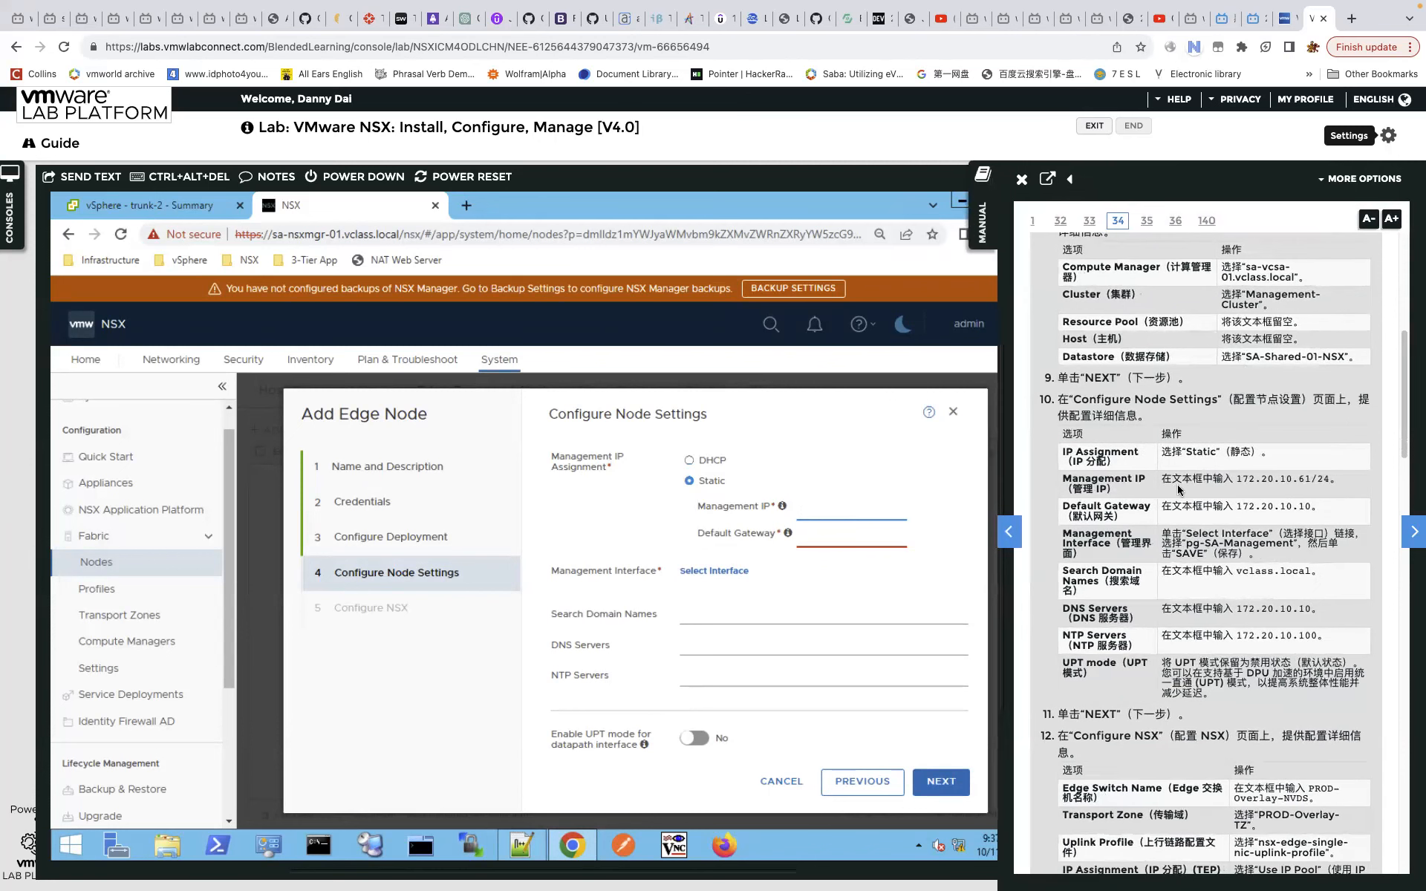
drag(1238, 480, 1331, 482)
mouse_move(1243, 479)
drag(1244, 479, 816, 510)
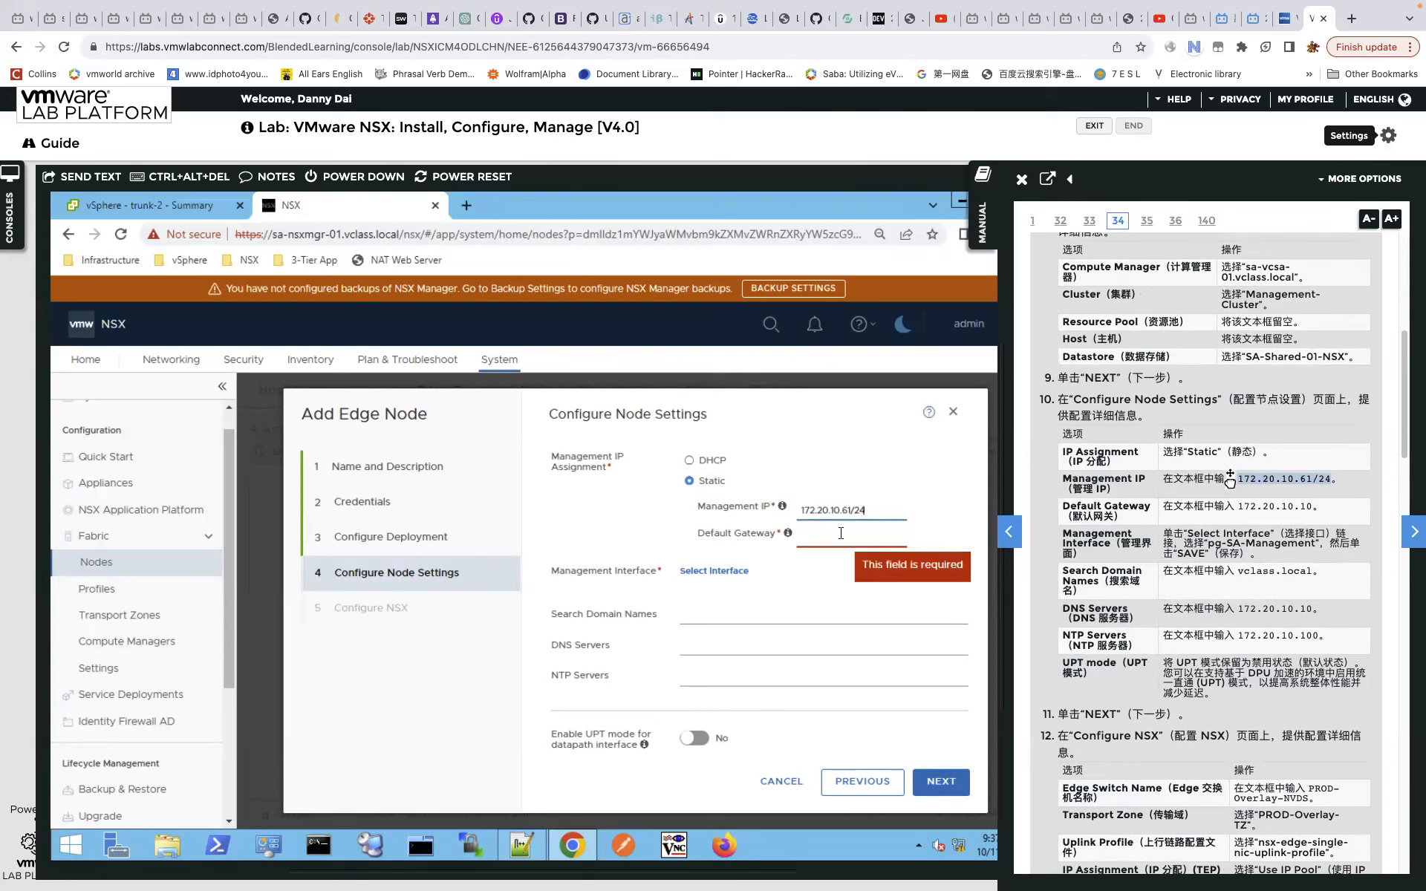
Fill the default gateway with 172.20.10.10 and bring up the management interface choices.
click(840, 534)
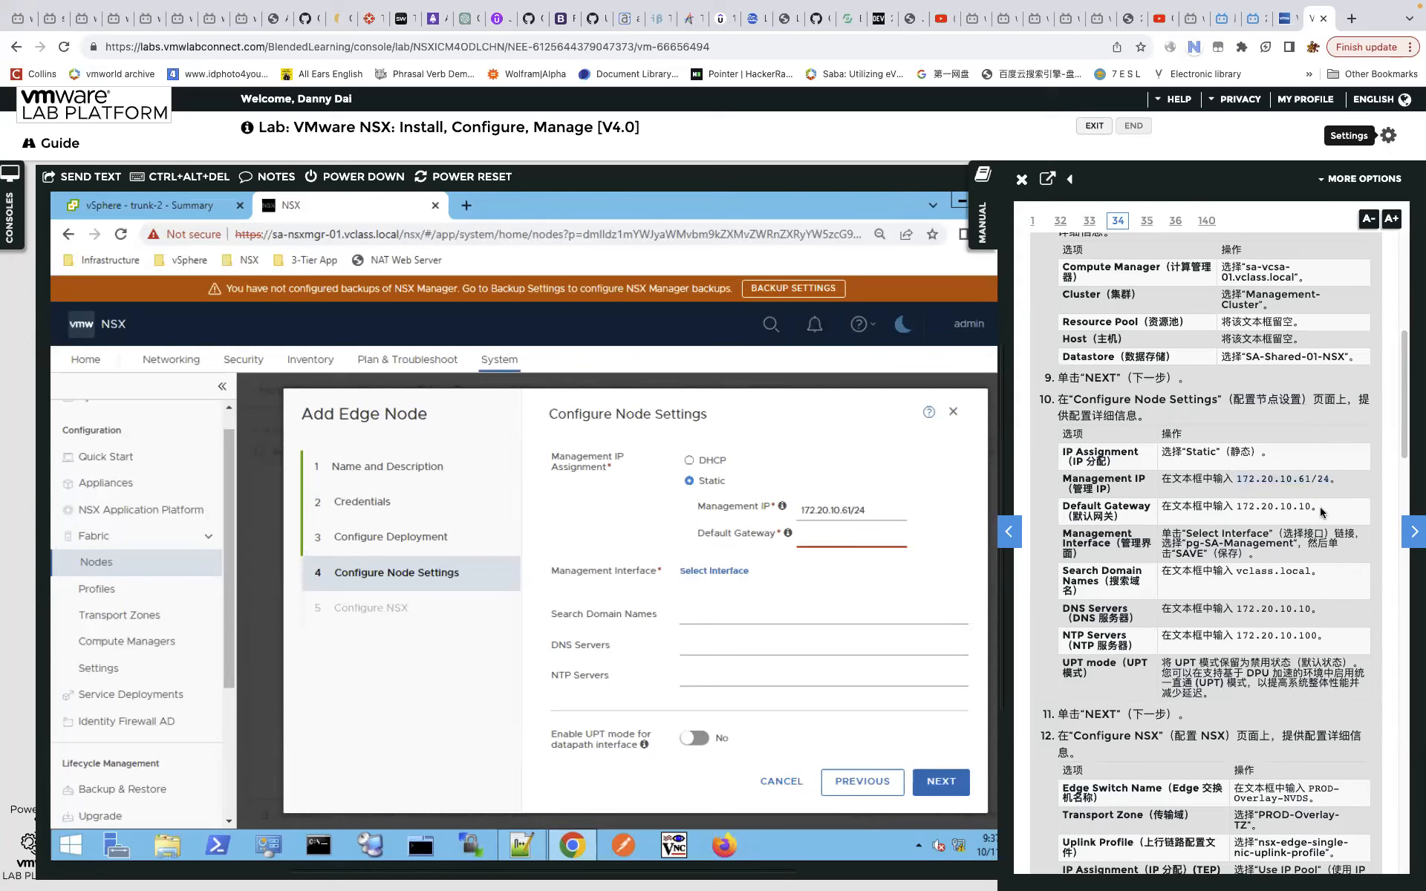
drag(1311, 507, 842, 535)
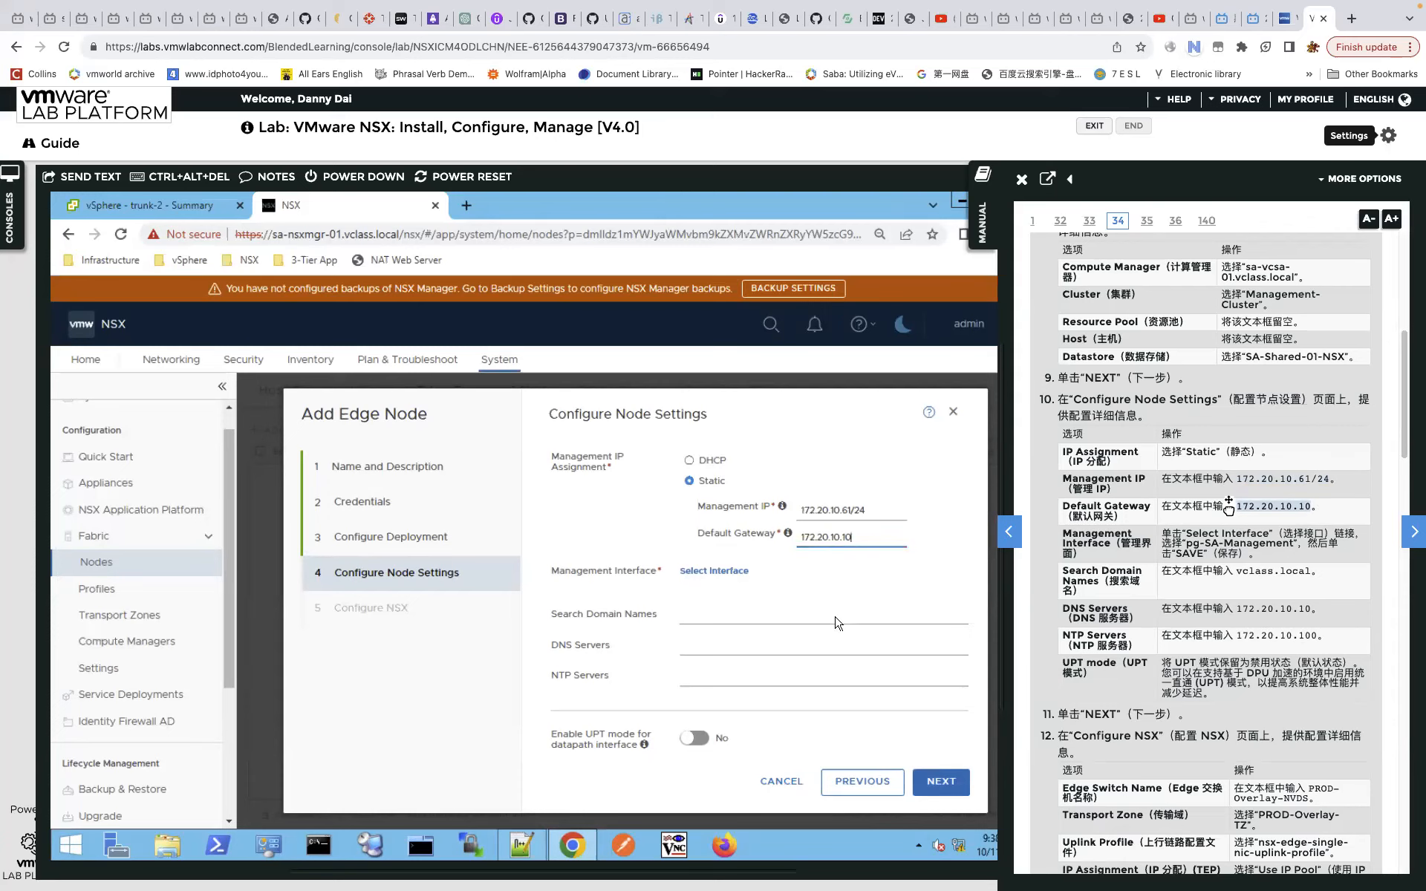
click(711, 577)
click(711, 573)
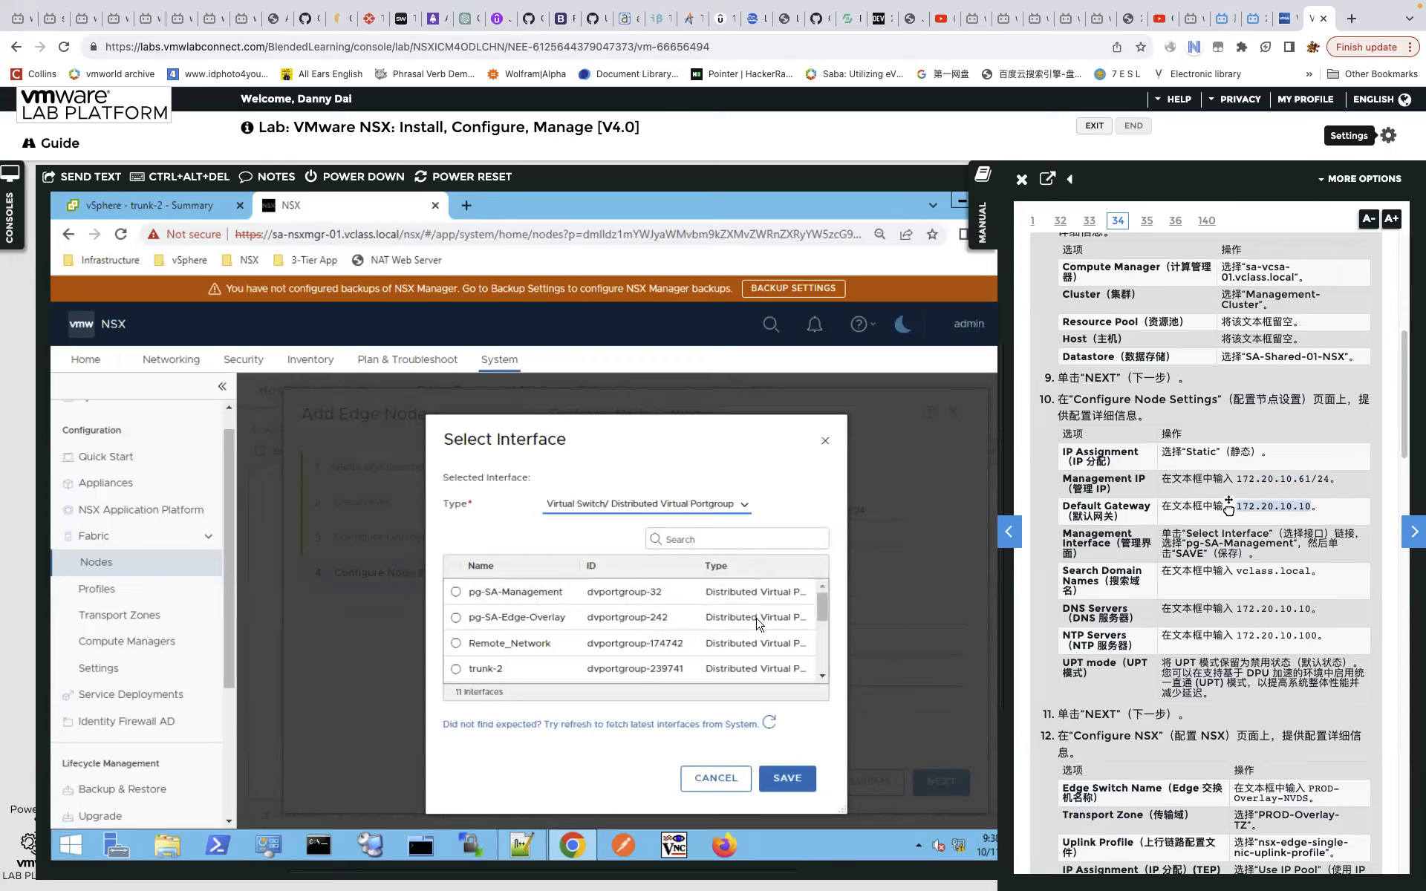
Set pg-SA-Management as edge-1's management interface and save the choice.
drag(824, 606, 825, 599)
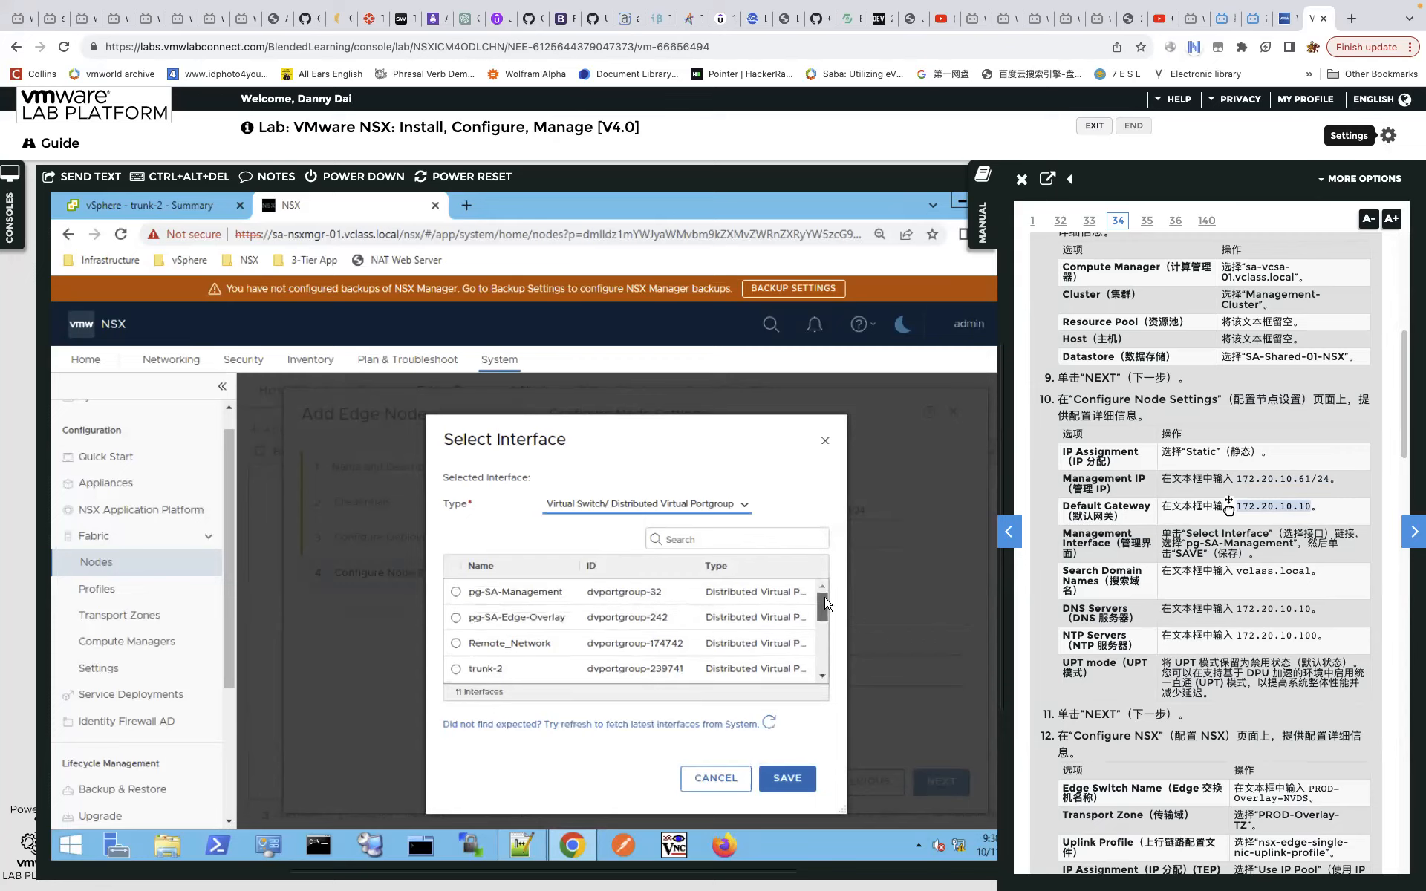
click(456, 592)
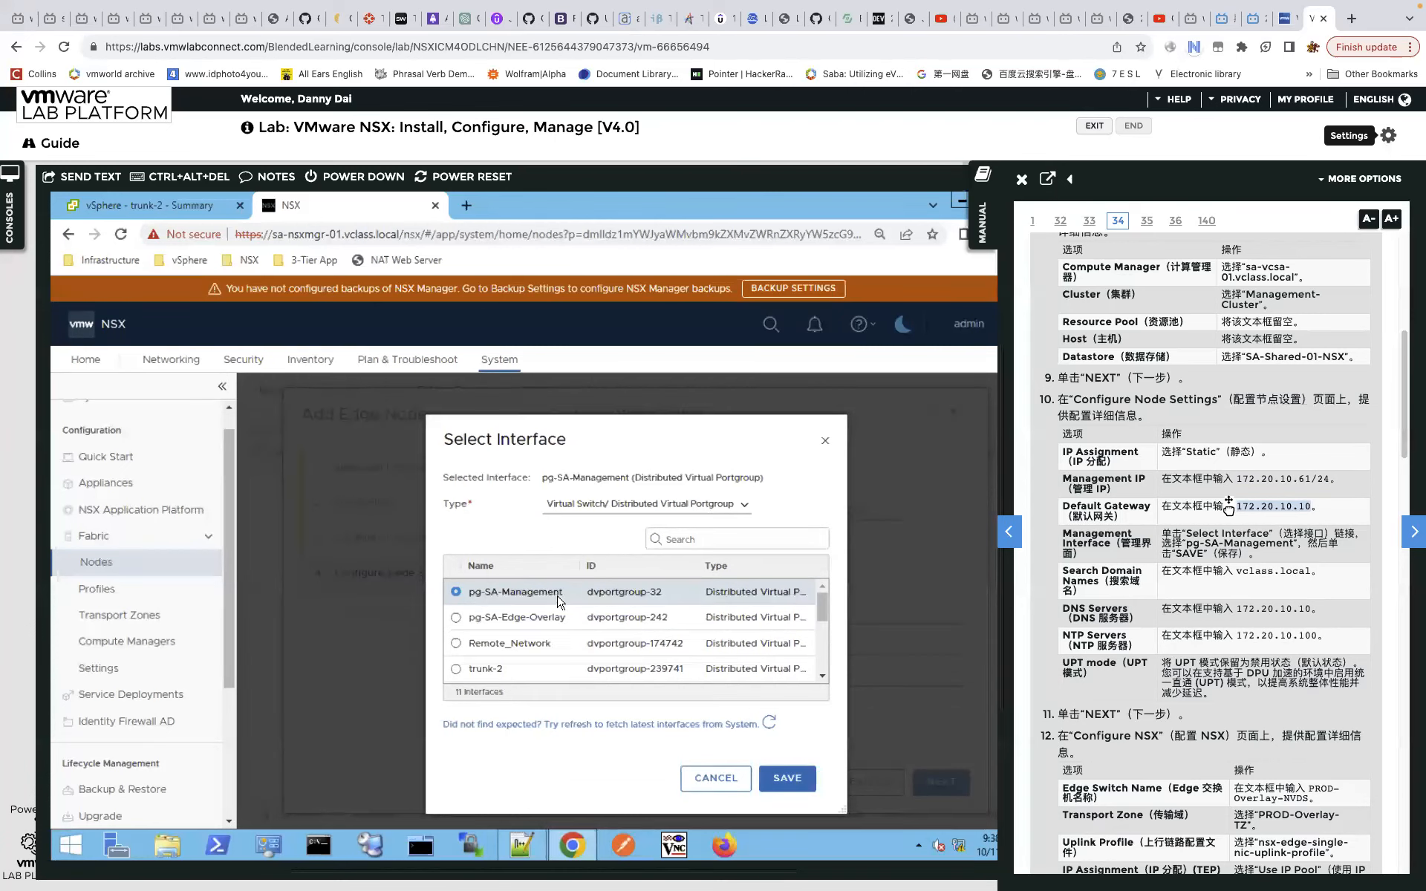
click(792, 780)
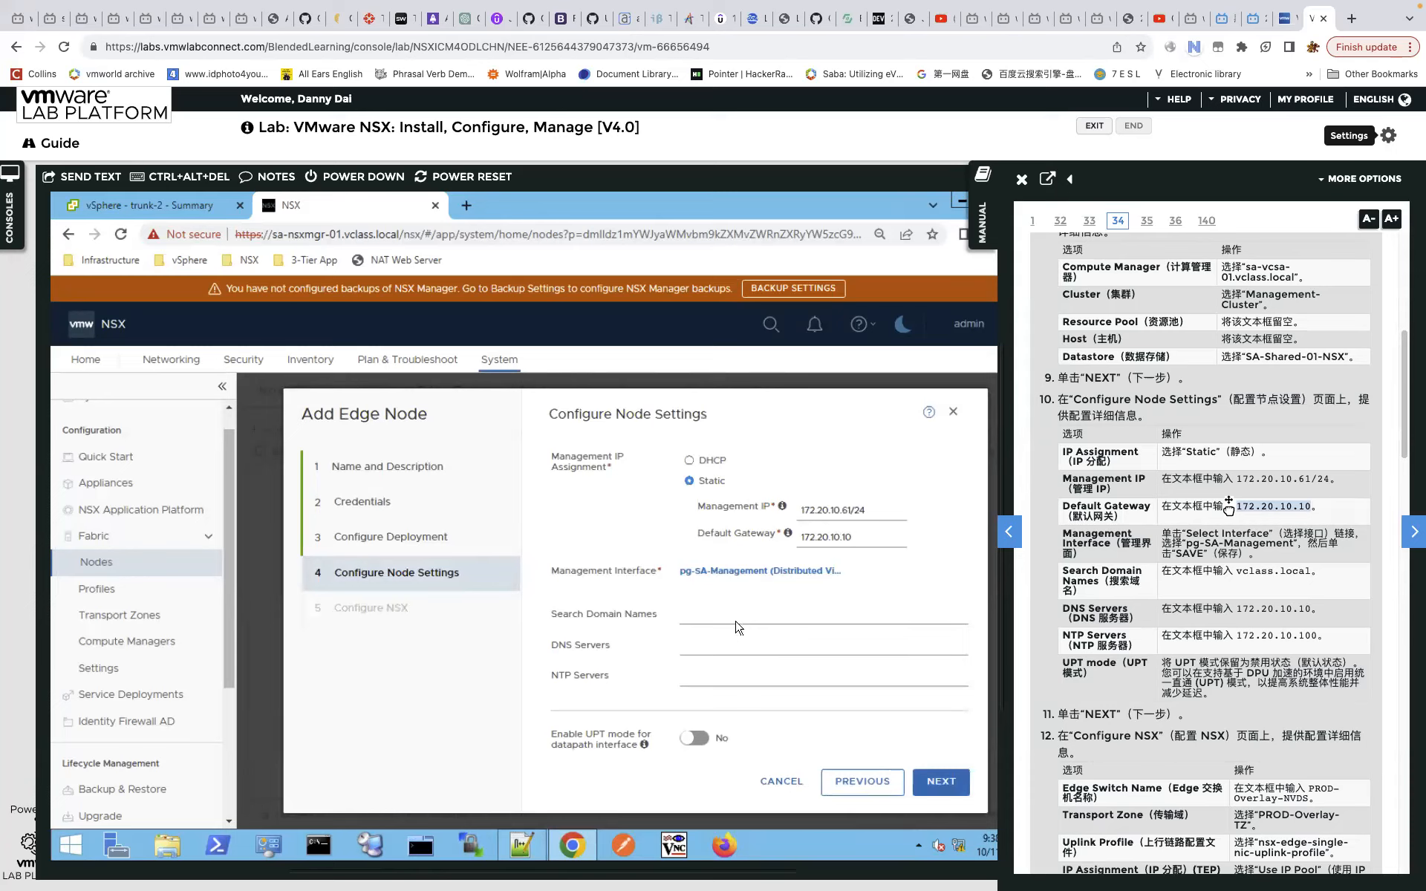
click(739, 649)
click(739, 672)
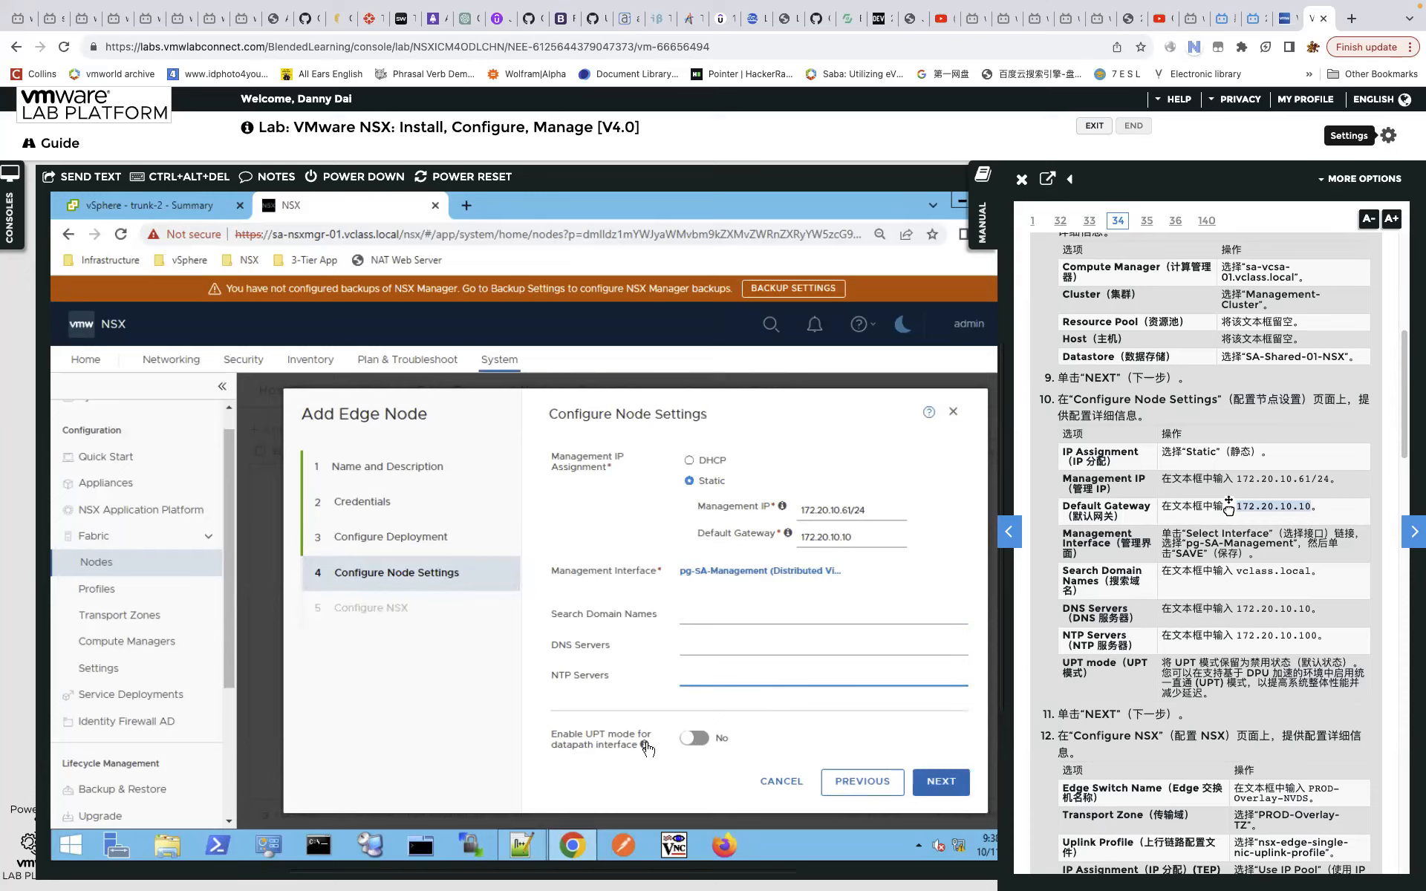
Move on to the Configure NSX step and fold up the nsxHostSwitch section.
mouse_move(644, 745)
click(943, 780)
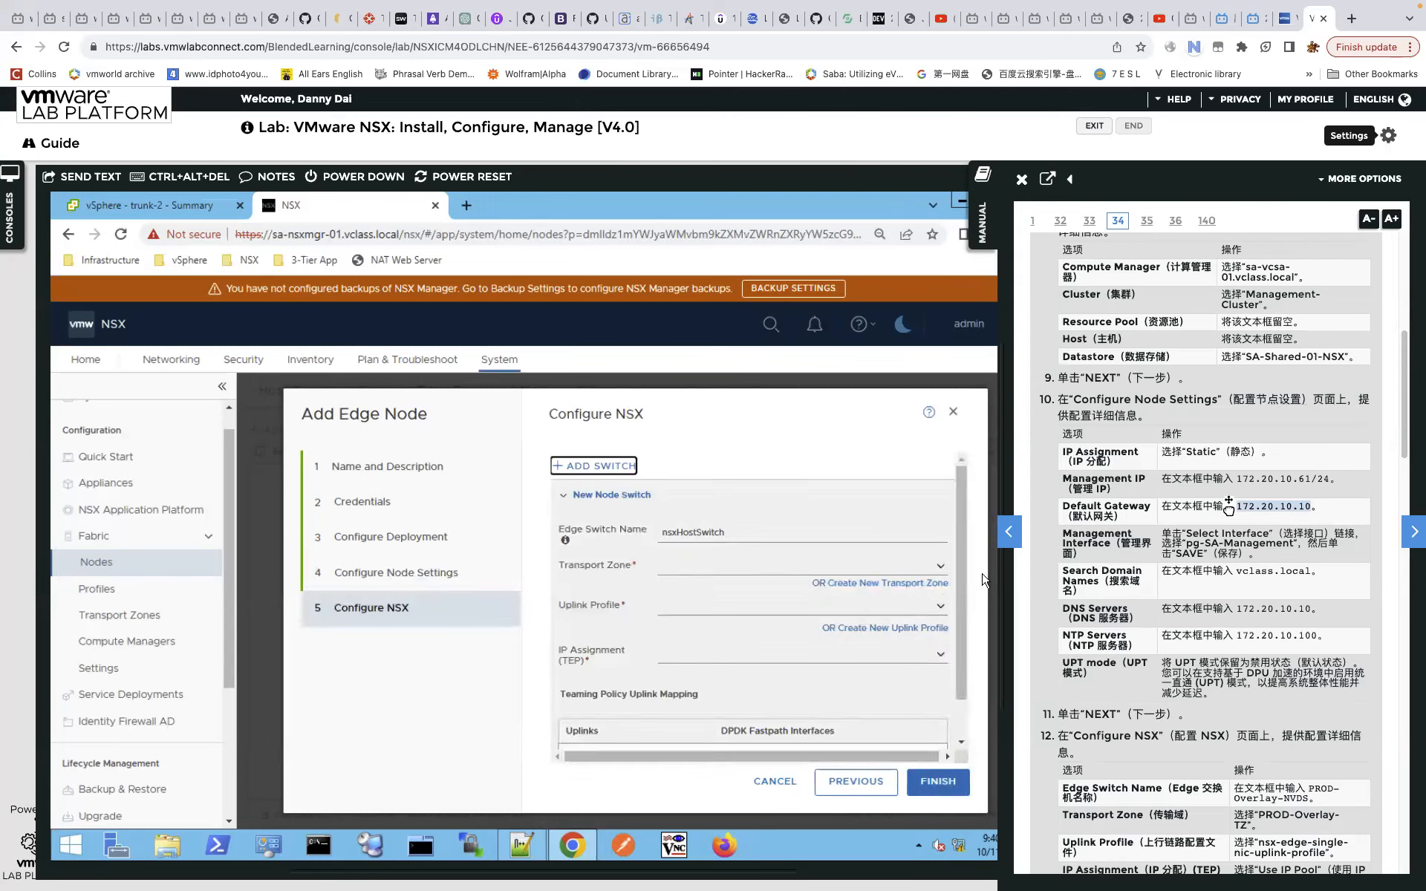
drag(964, 556, 955, 489)
click(563, 495)
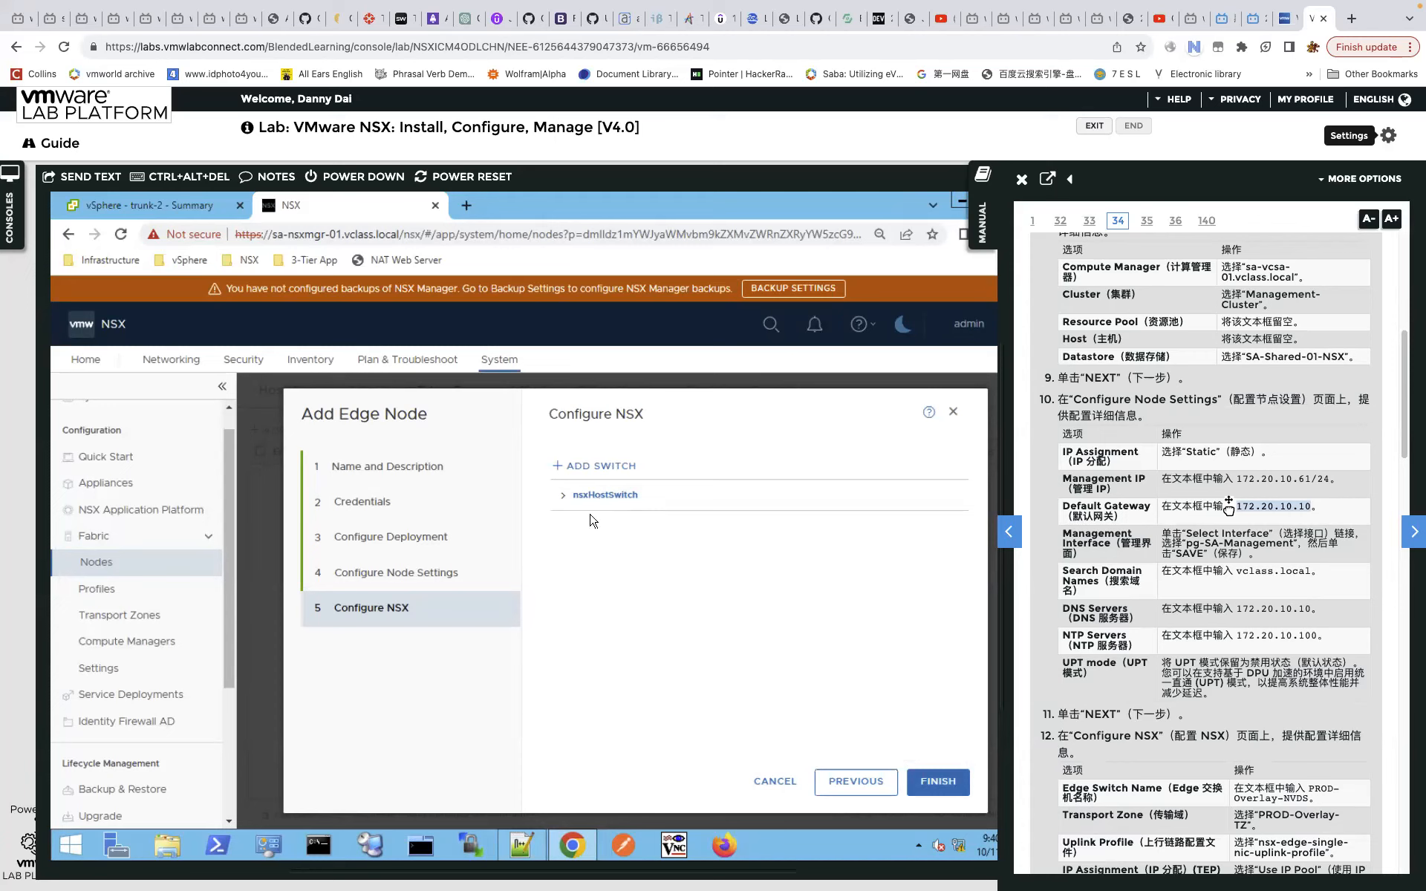
Assign nsx-overlay-transportzone and nsx-vlan-transportzone to the nsxHostSwitch.
click(563, 497)
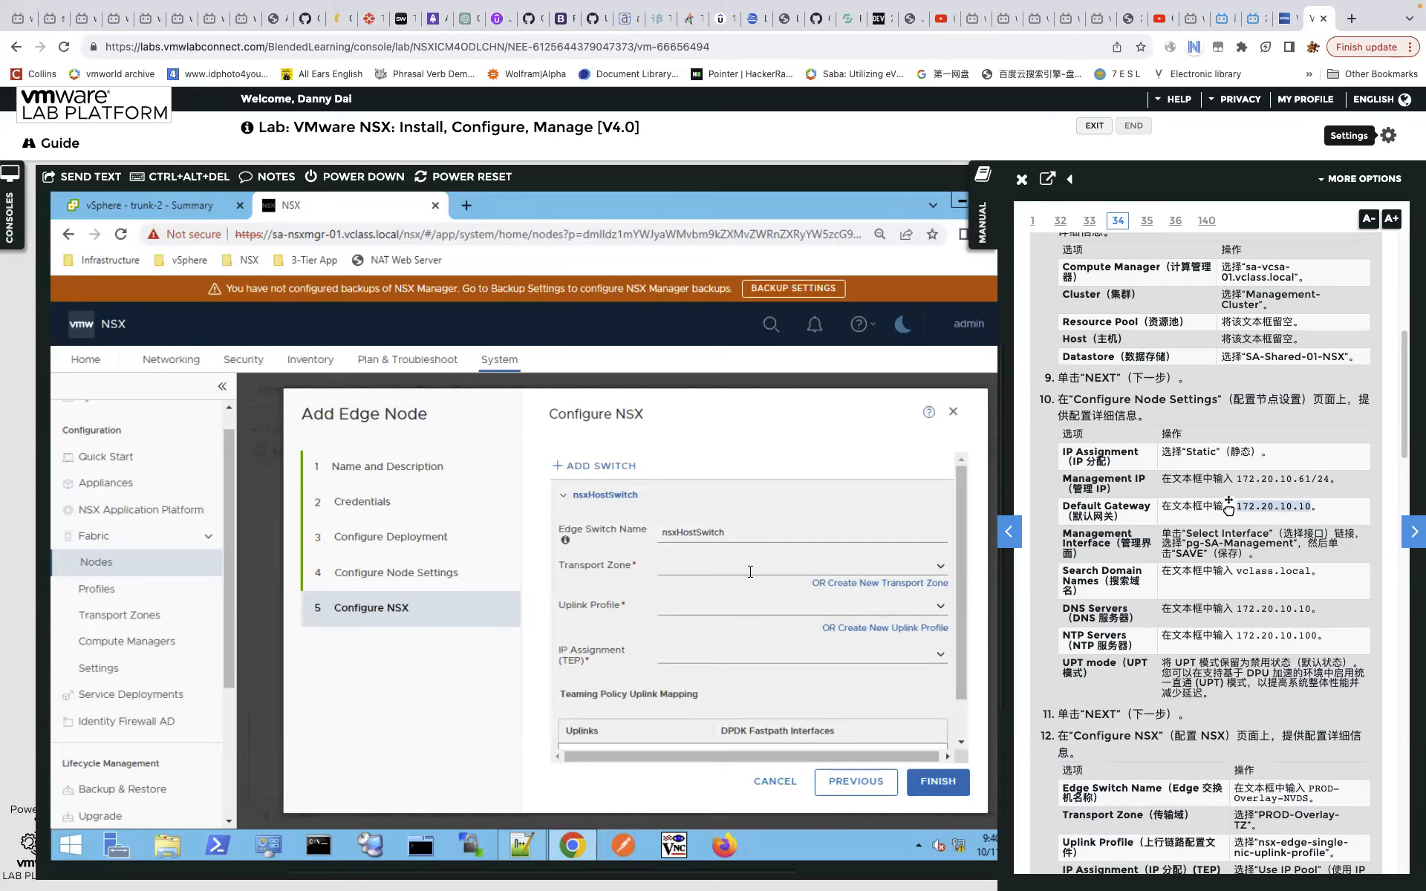
click(942, 569)
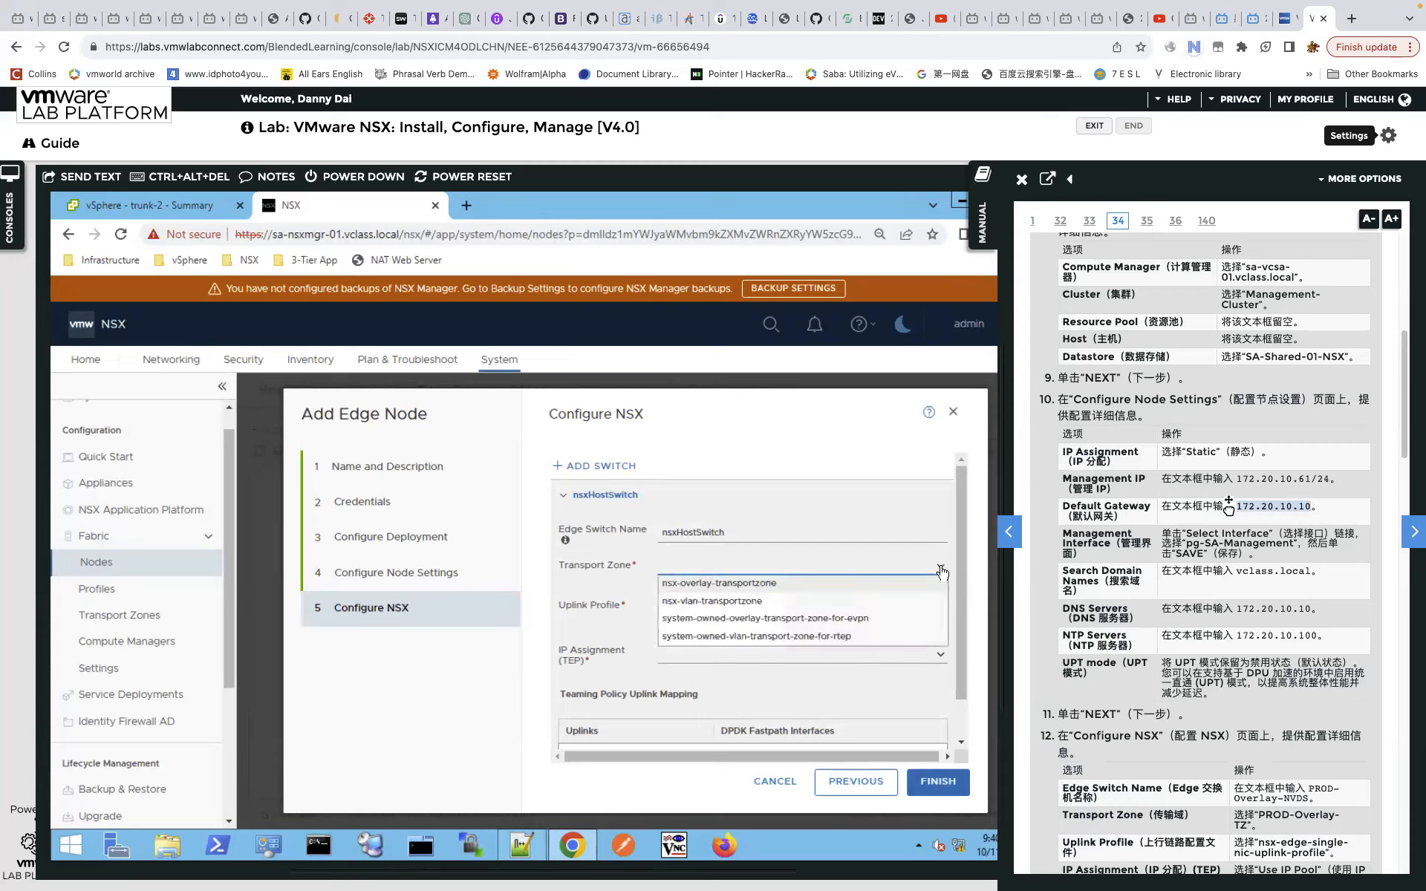
click(809, 586)
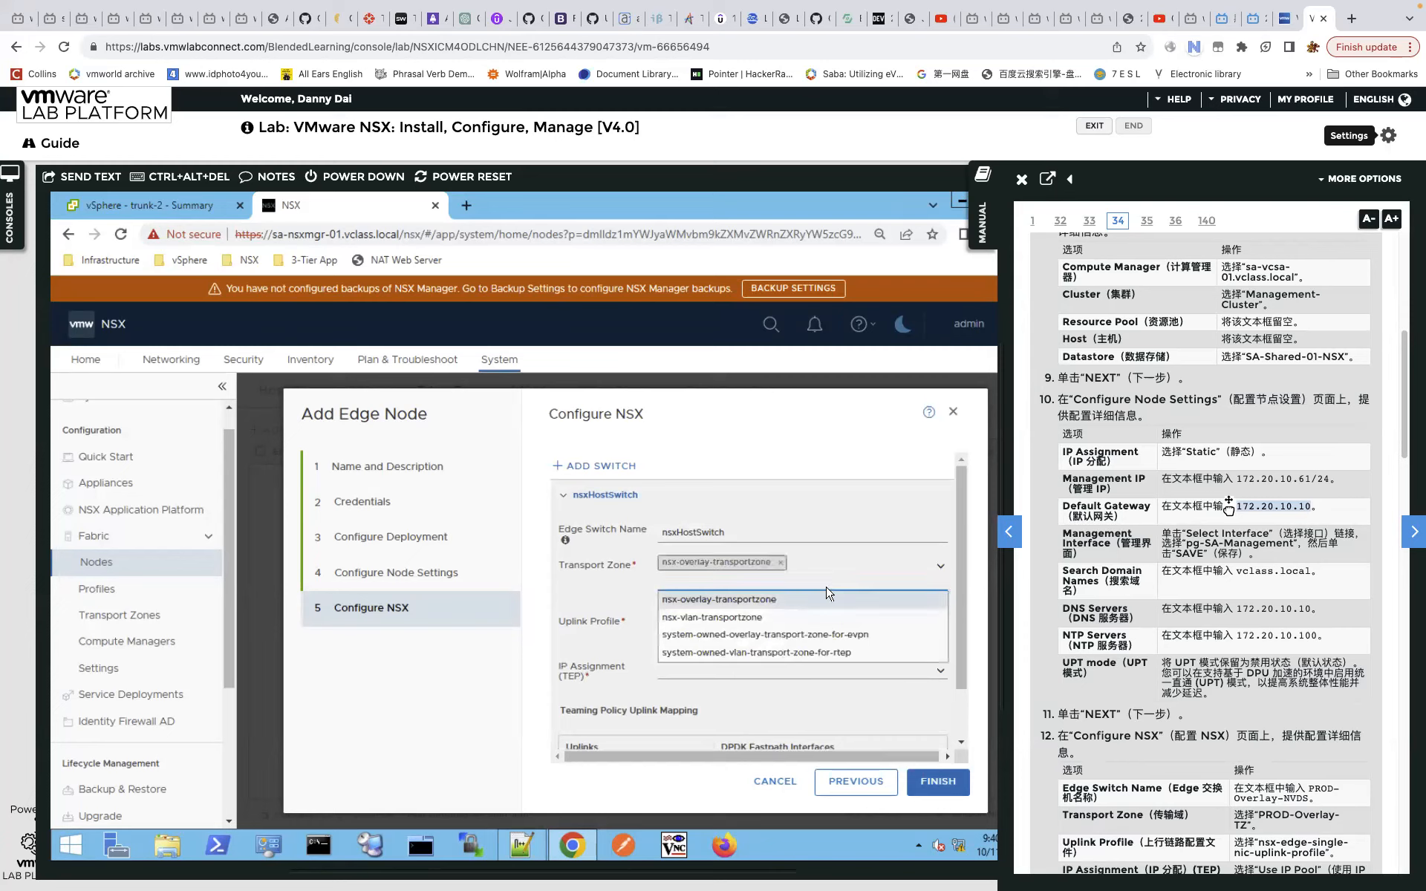
click(736, 618)
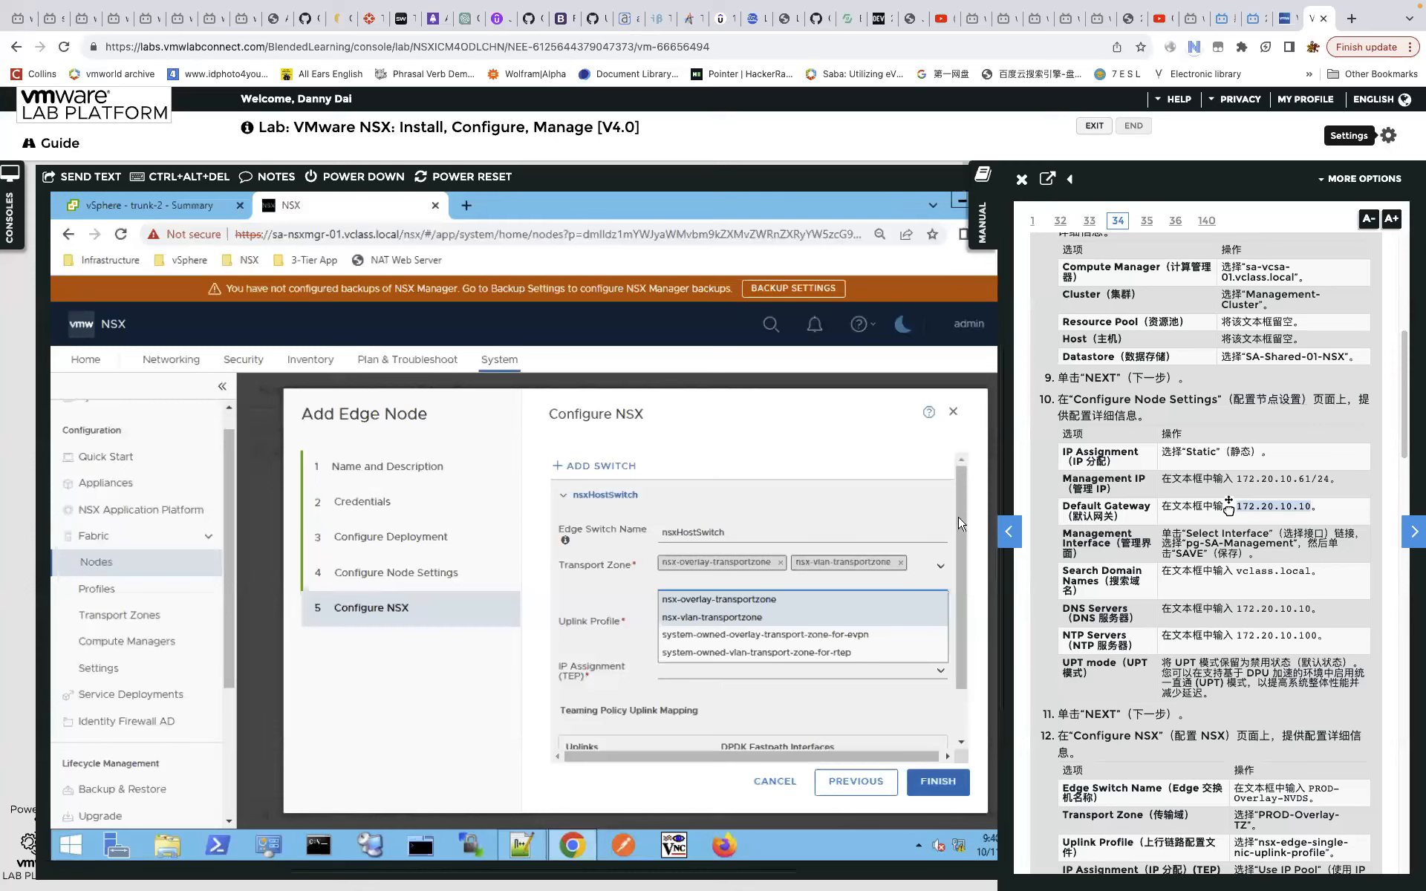
click(493, 672)
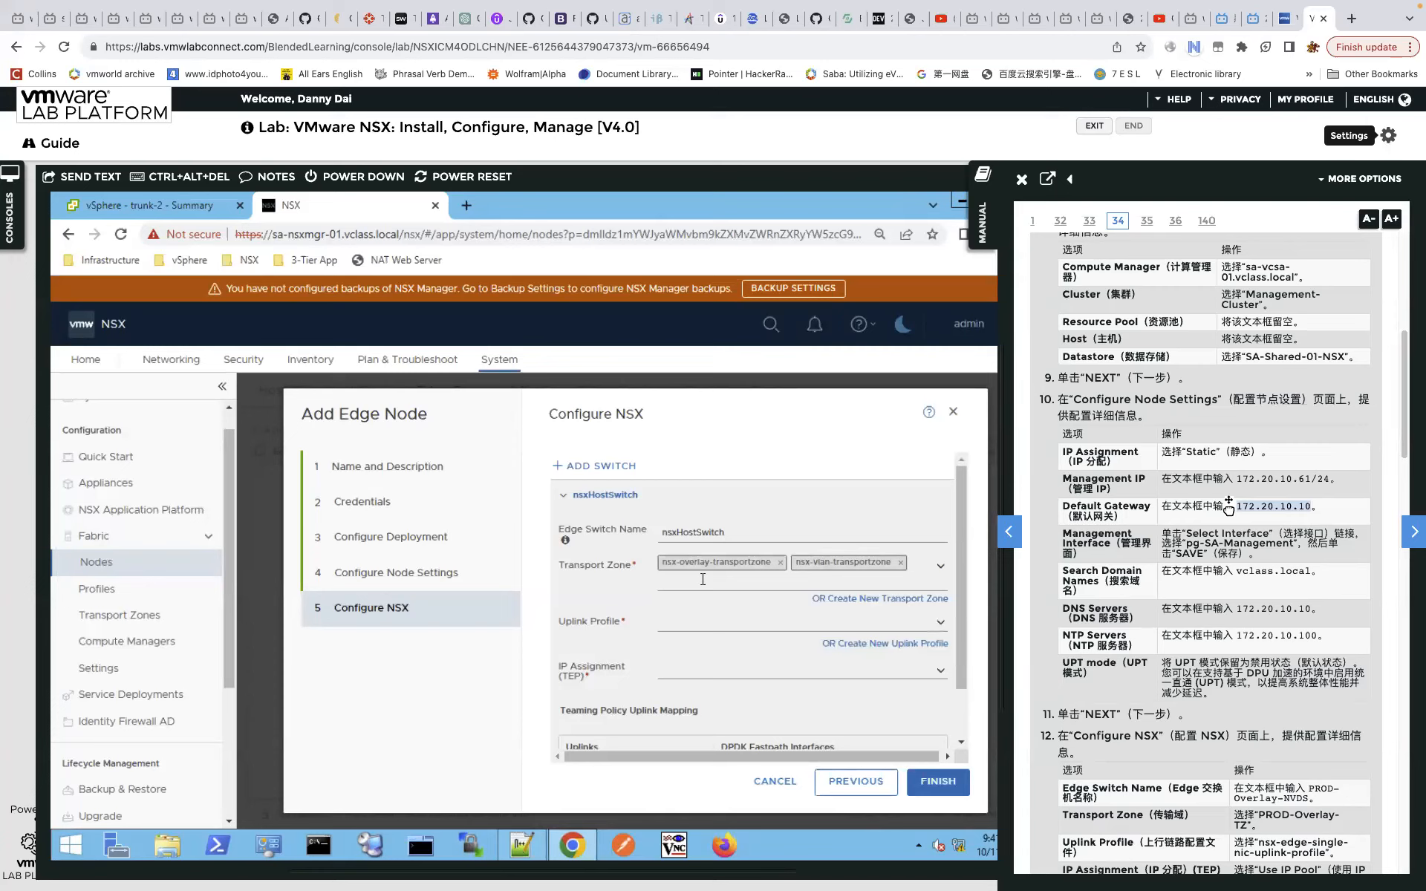
Recheck the selected transport zones and select the NSX page address.
click(942, 567)
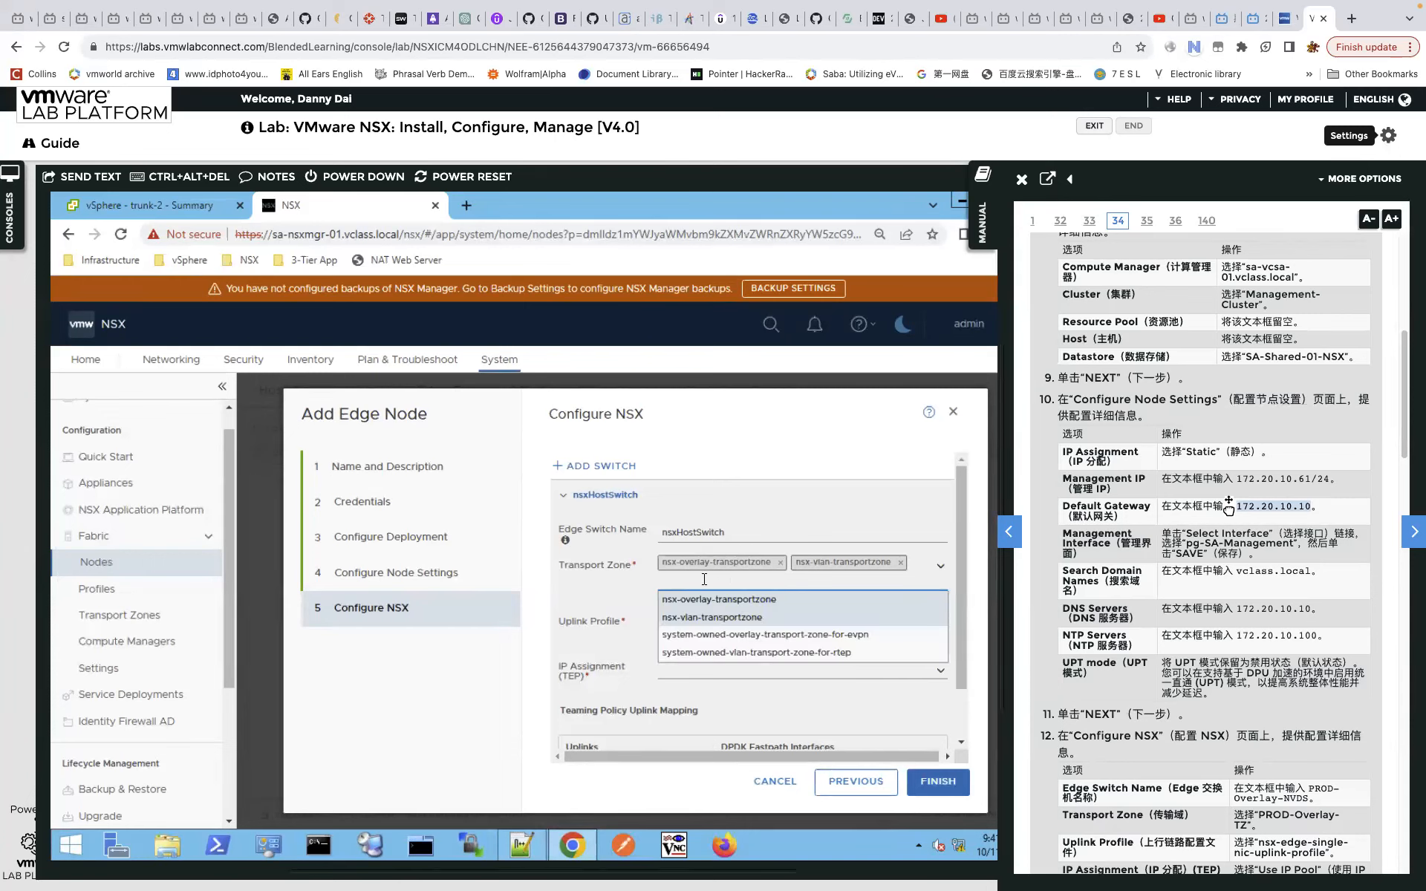
click(496, 636)
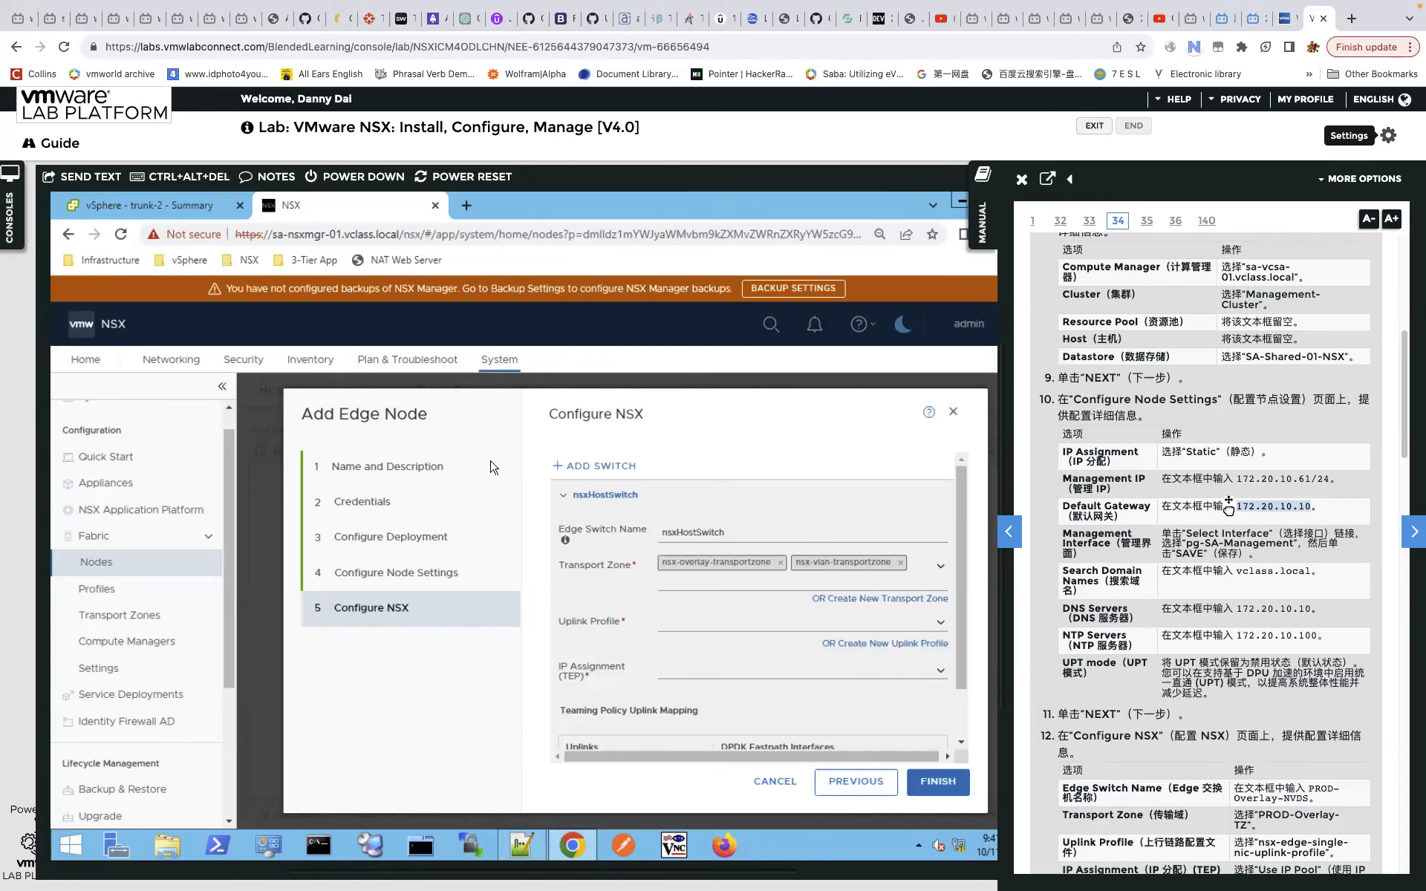
click(707, 237)
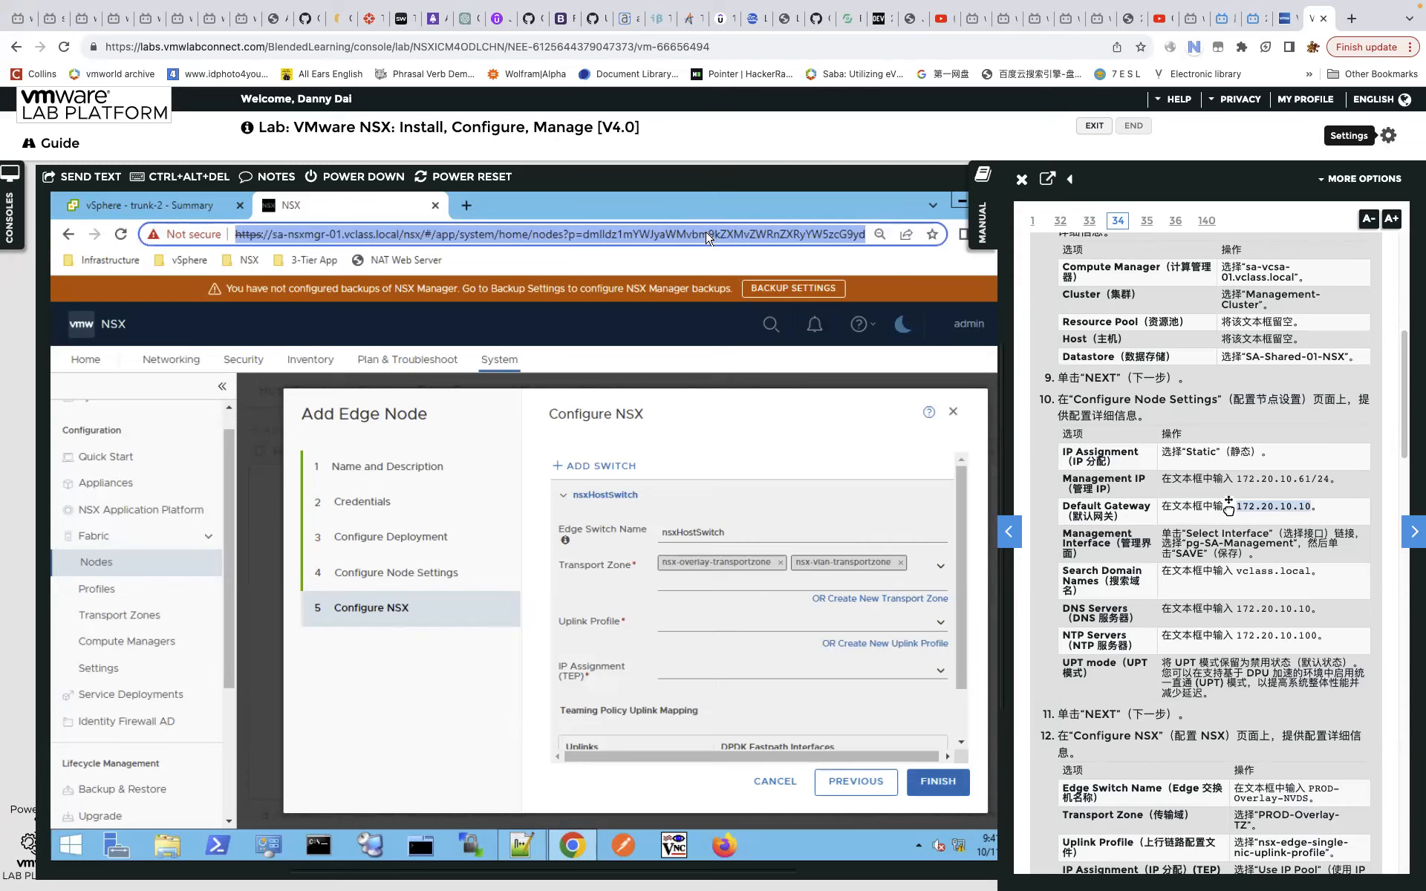
Load the copied NSX Manager address in a new Chrome tab.
click(469, 205)
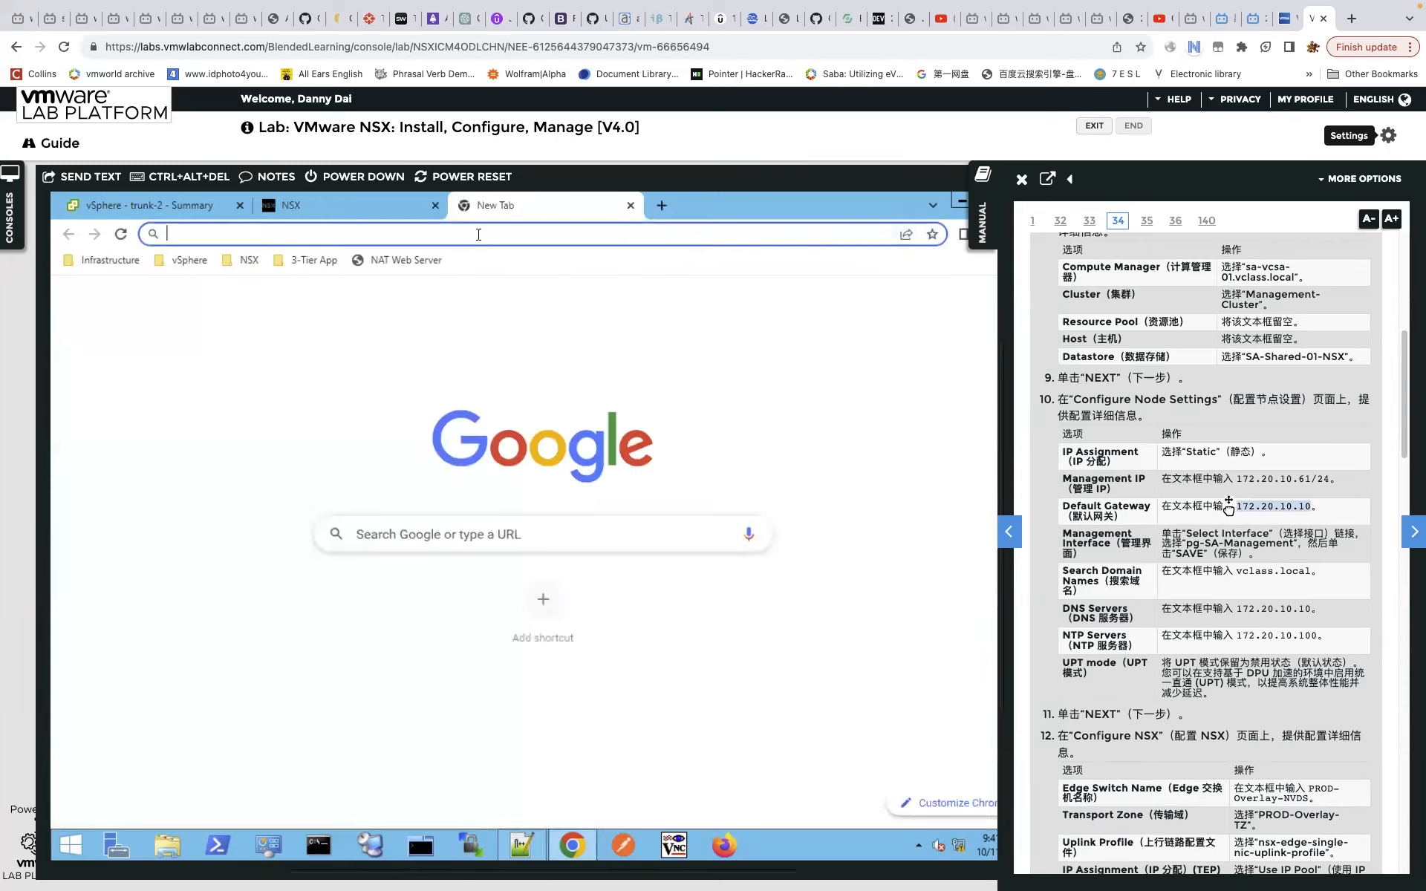
text(https://sa-nsxmgr-01.vclass.local/nsx/#/app/system/home/nodes?p=dmlldz1mYWJyaWMvbm9kZXMvZWRnZXRyYW5zcG9ydG5vZGVzJmlkPSZwcmVDYW5uZWRGaWx0ZXI9)
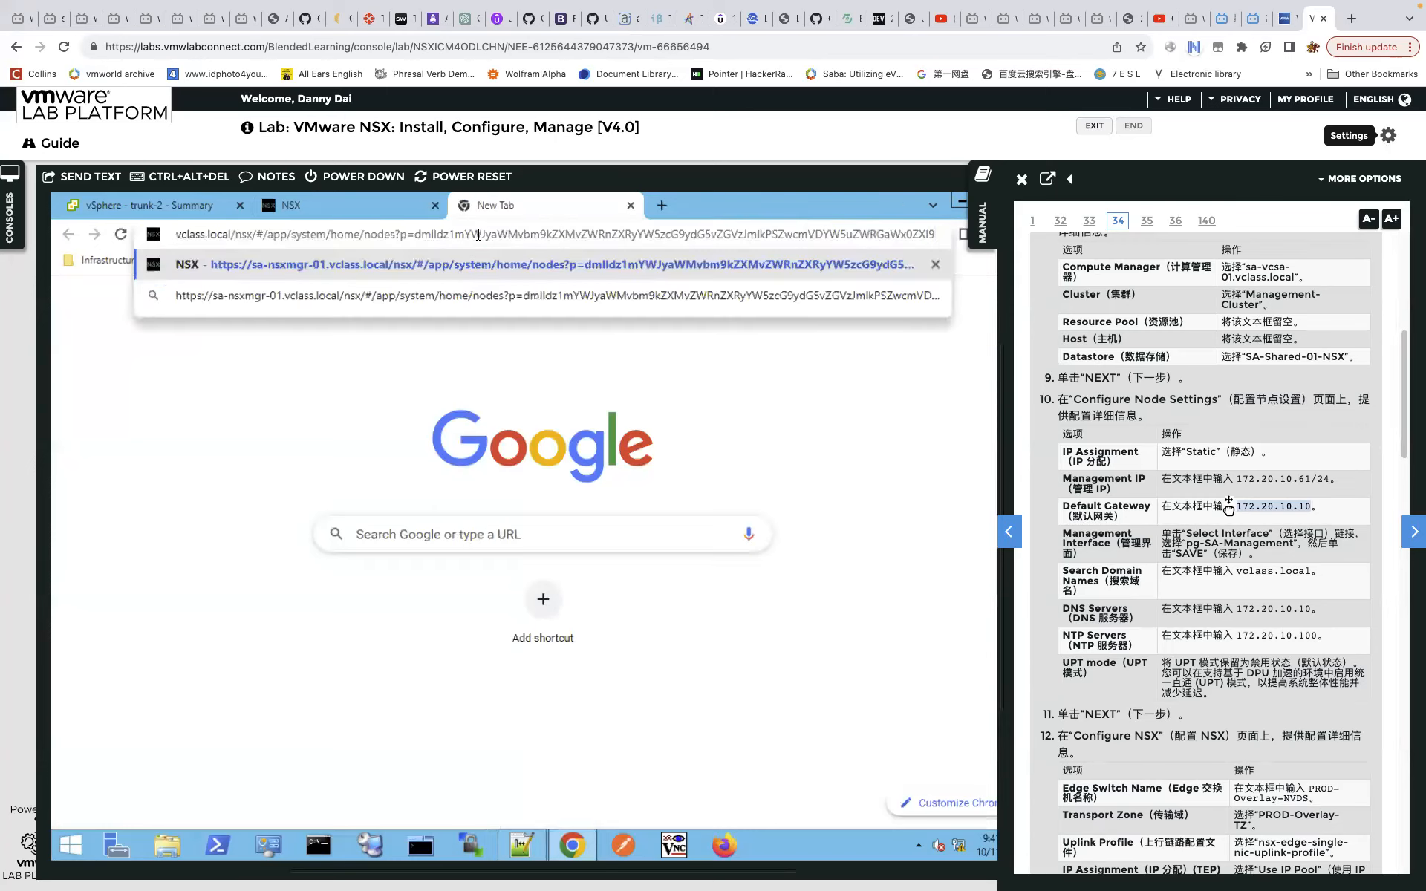
key(Return)
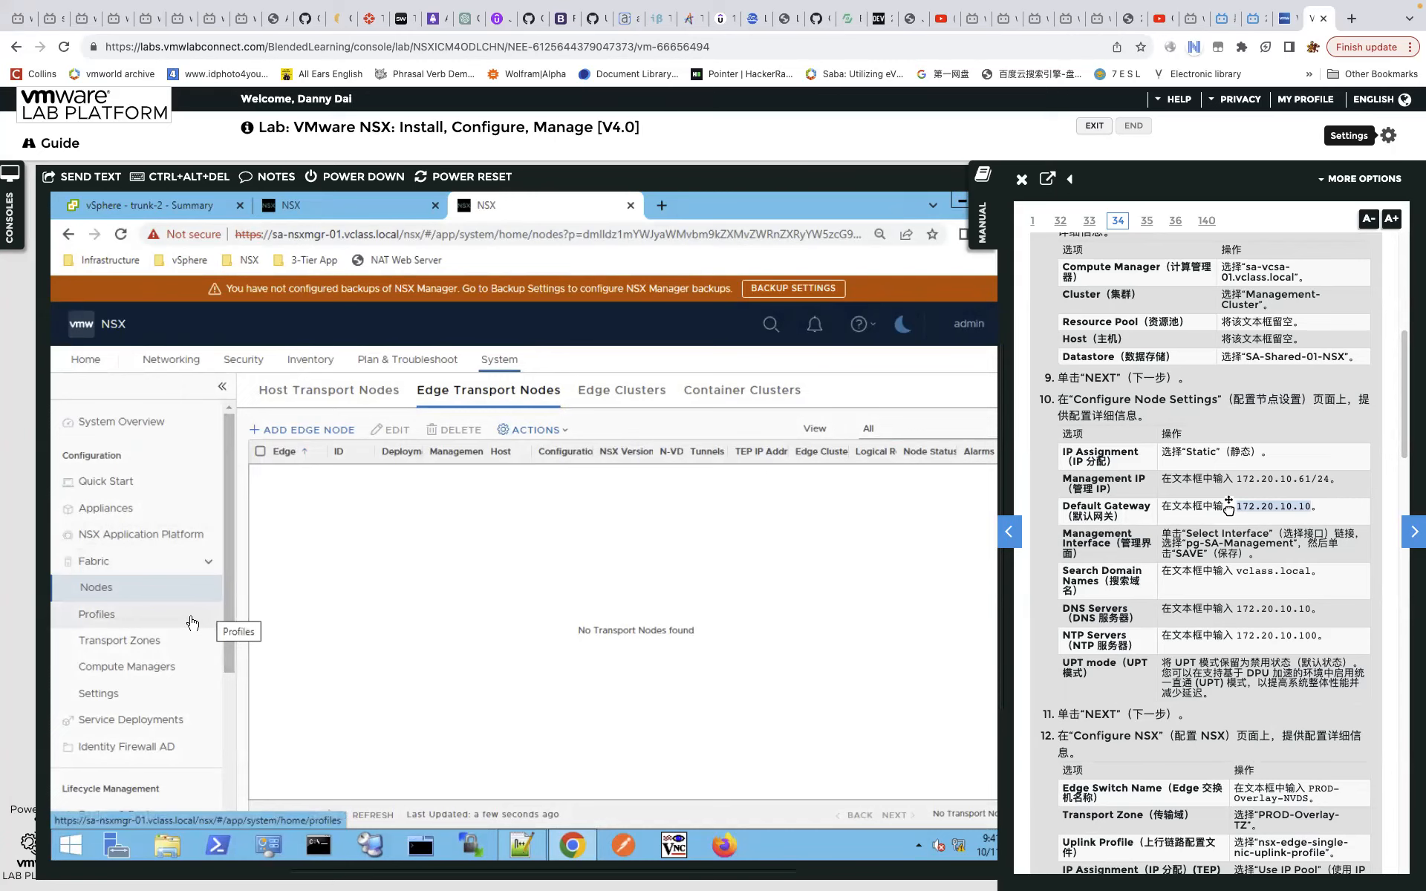
Add a VLAN transport zone named 'uplink TZ' under Fabric > Transport Zones.
click(197, 646)
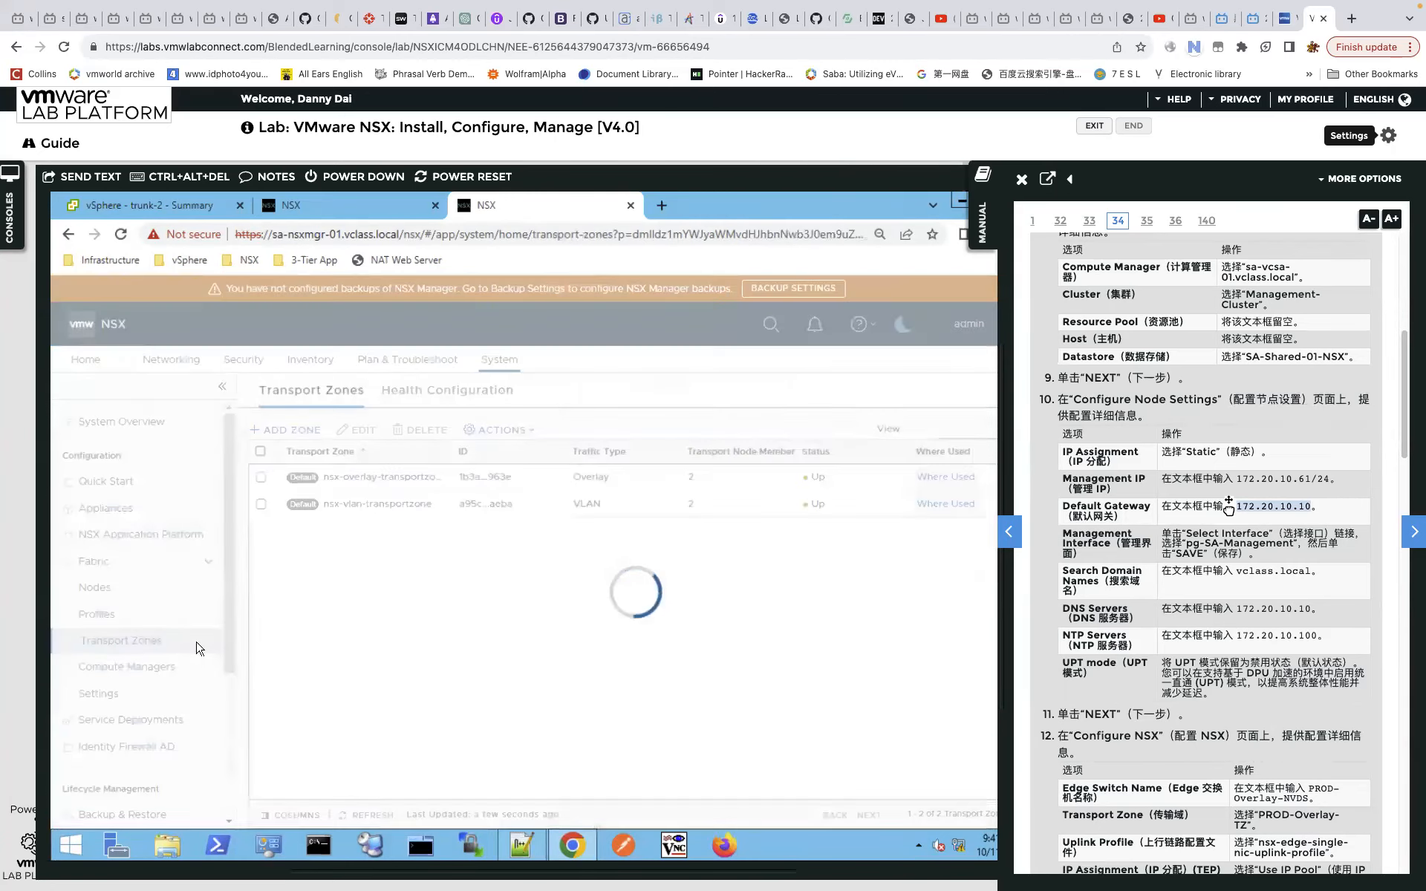
click(288, 429)
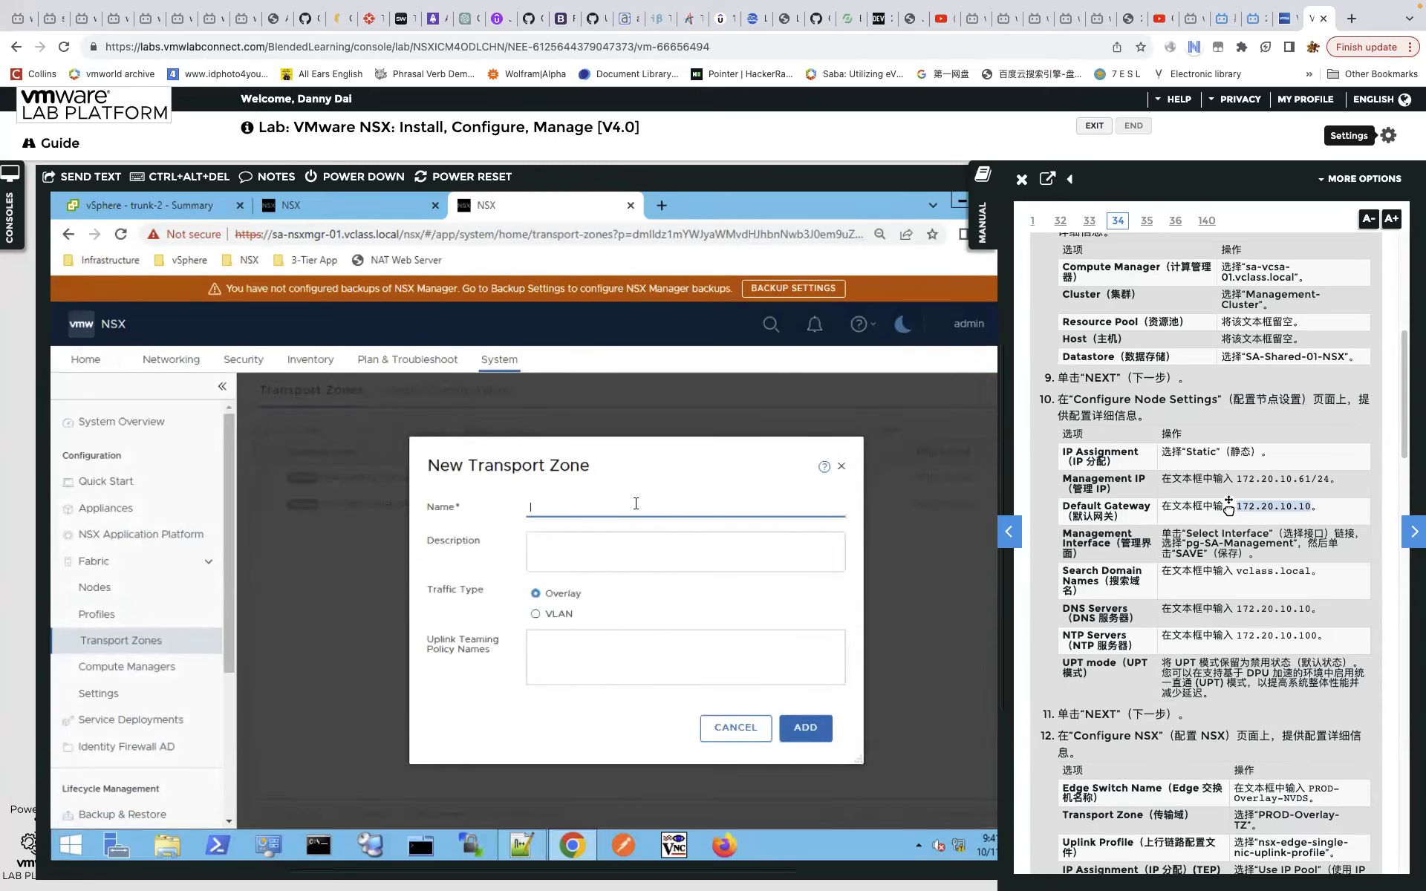
text(uplink)
text(TZ)
click(537, 616)
click(807, 730)
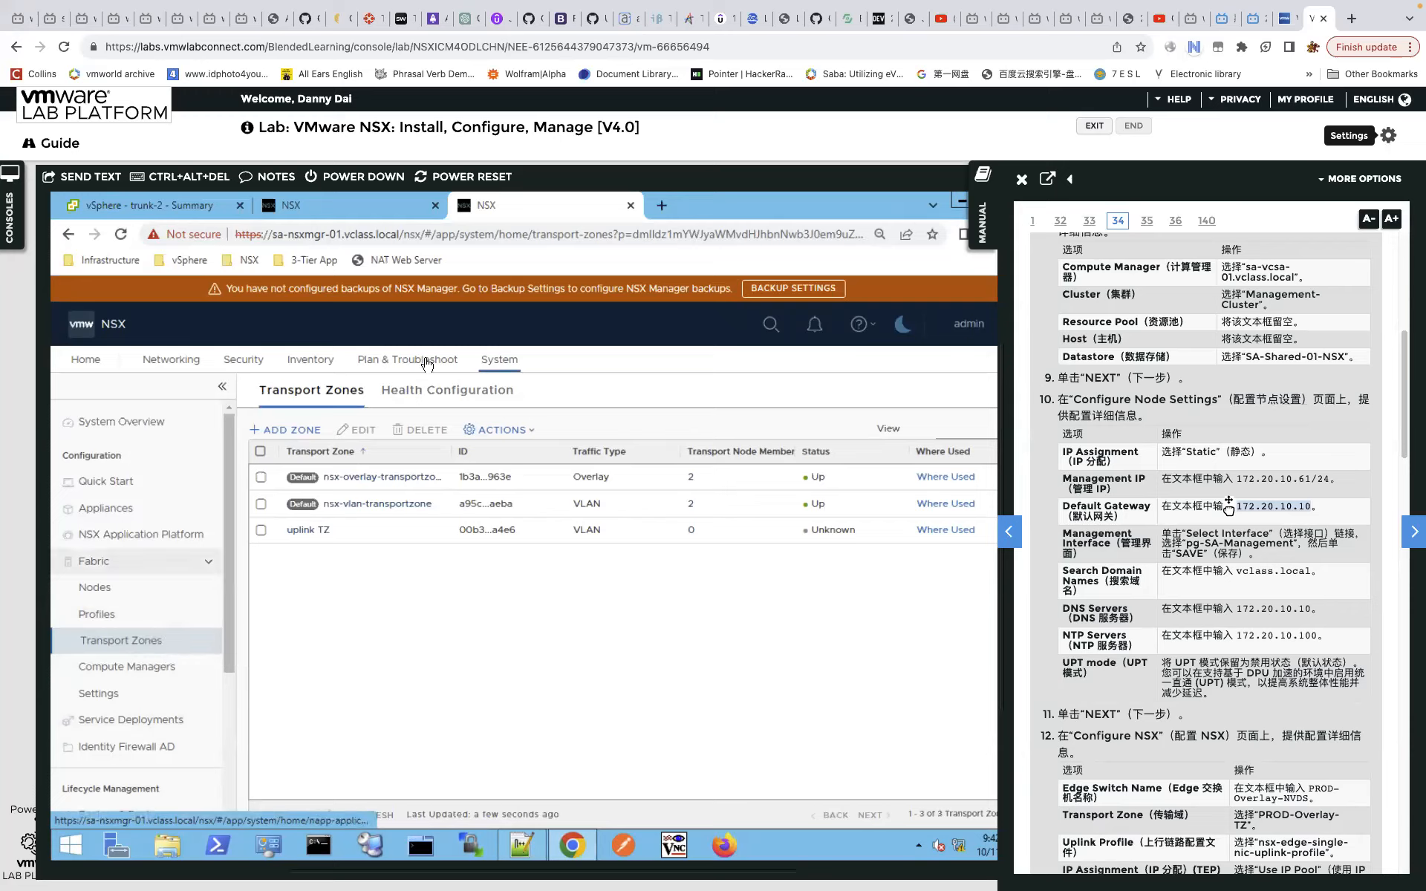
Return to the Add Edge Node wizard tab and start a new transport zone from it.
click(342, 211)
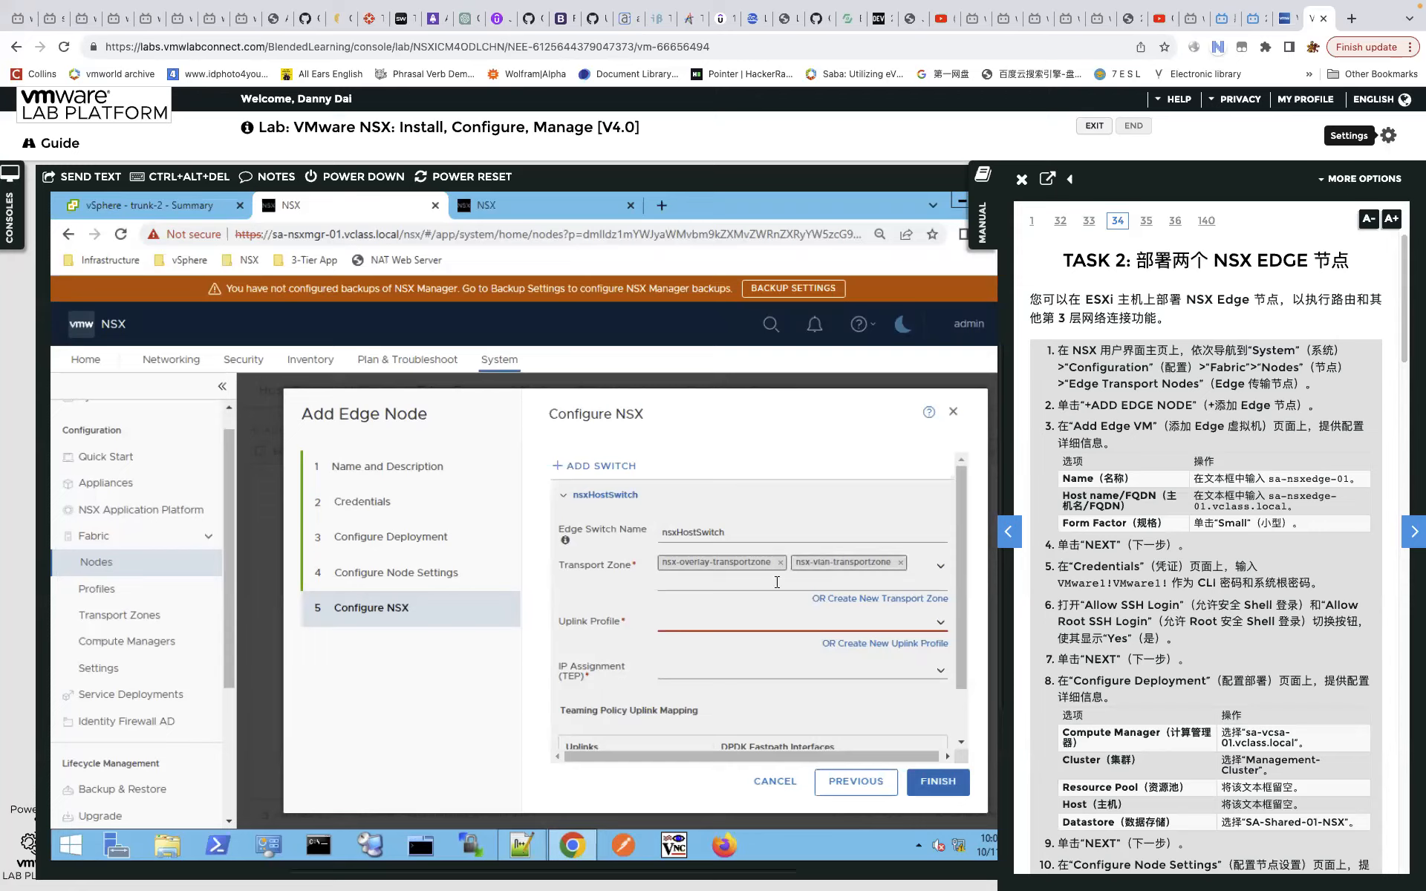
click(860, 599)
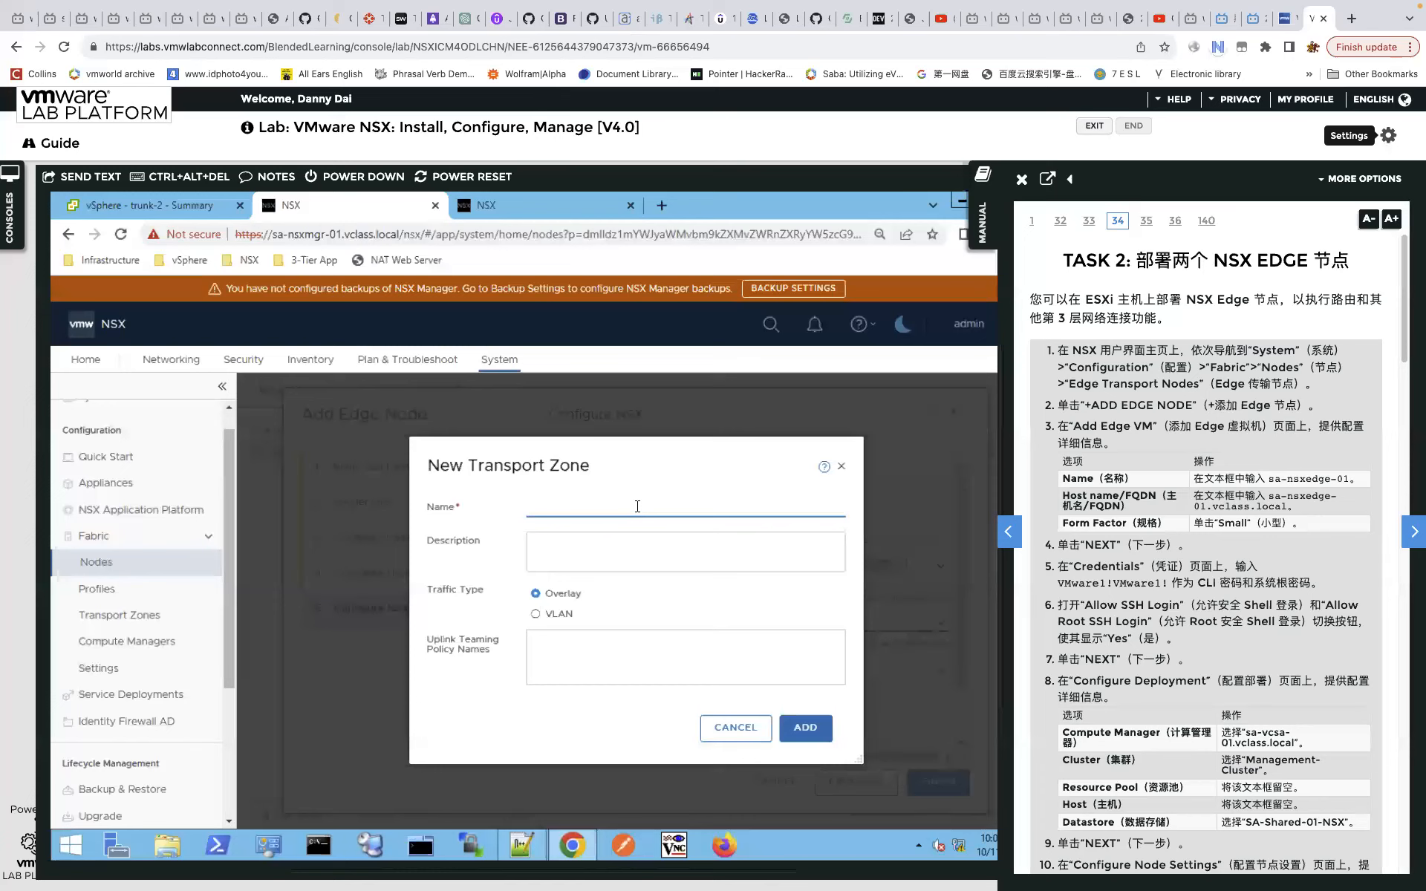
Name the zone uplink-TZ, choose VLAN traffic, and add teaming policy name teaming-1.
text(plink)
text(-tz)
text(TZ)
click(556, 615)
click(561, 641)
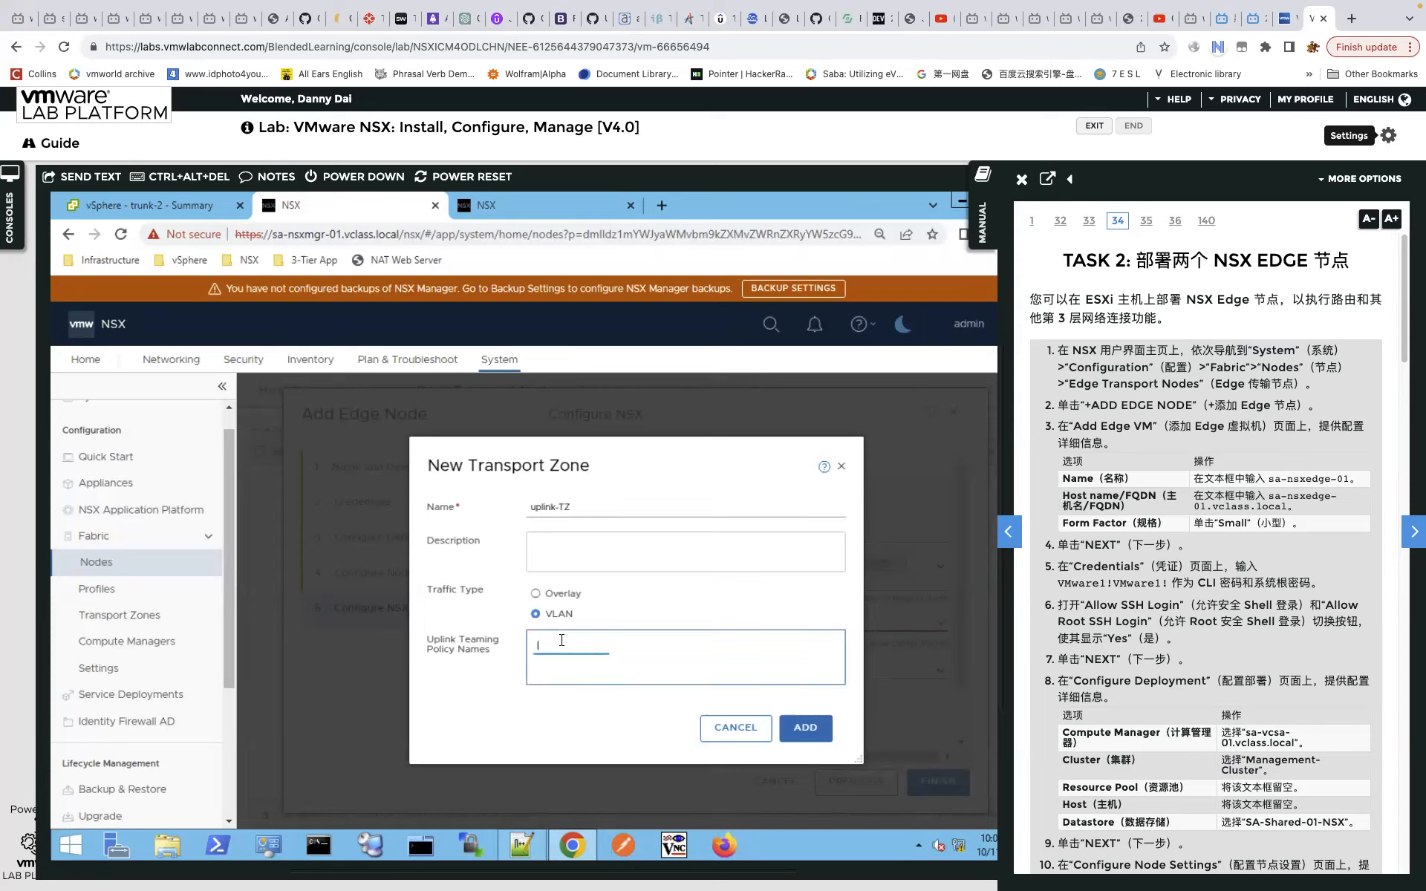
text(teaming-1)
key(Return)
Inspect nsx-edge-multiple-vteps-uplink-profile teamings: teaming-1 on uplink-1, teaming-2 on uplink-2.
click(568, 209)
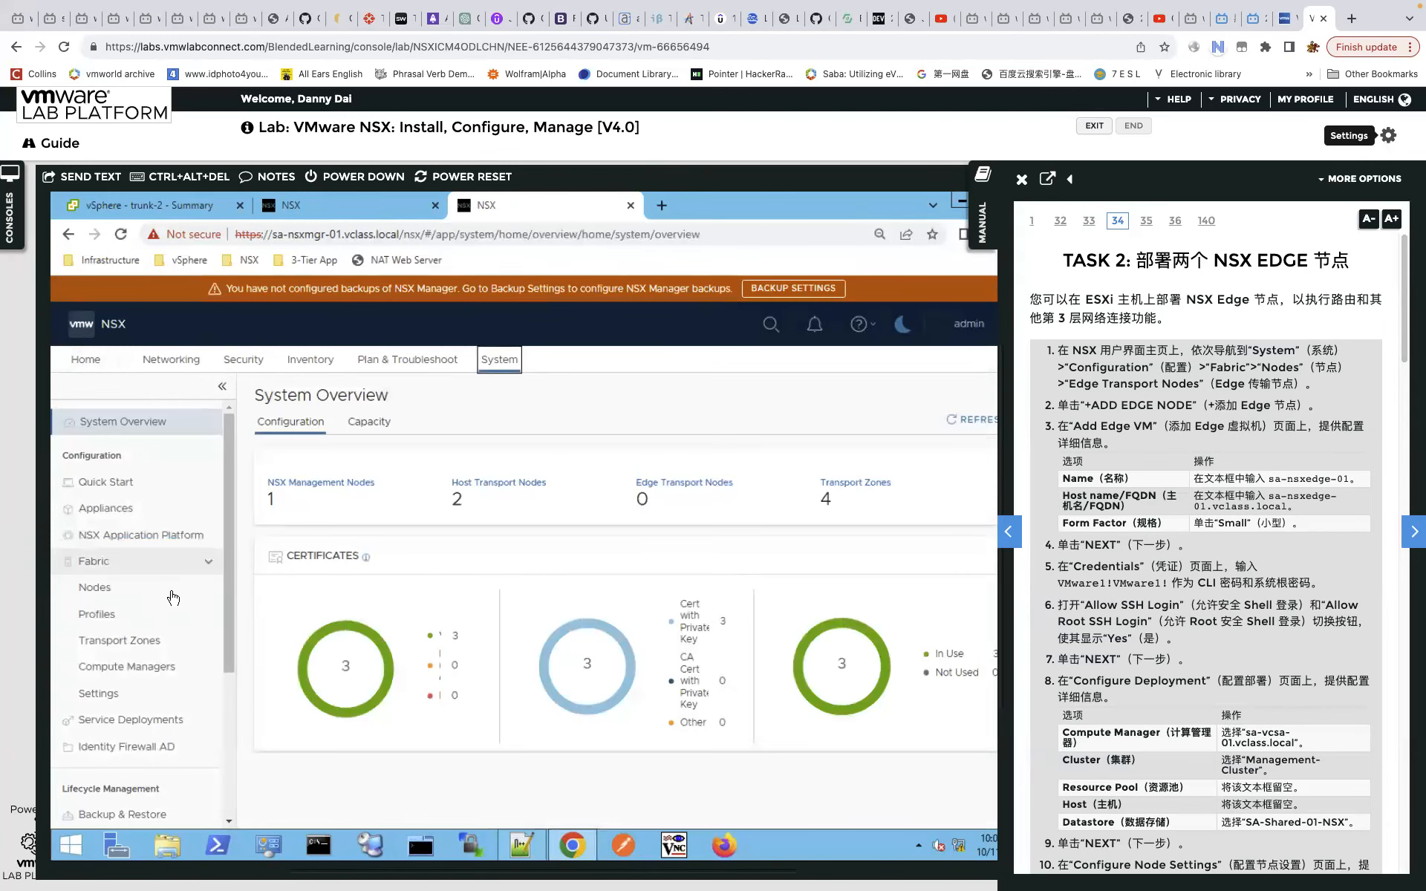
click(164, 622)
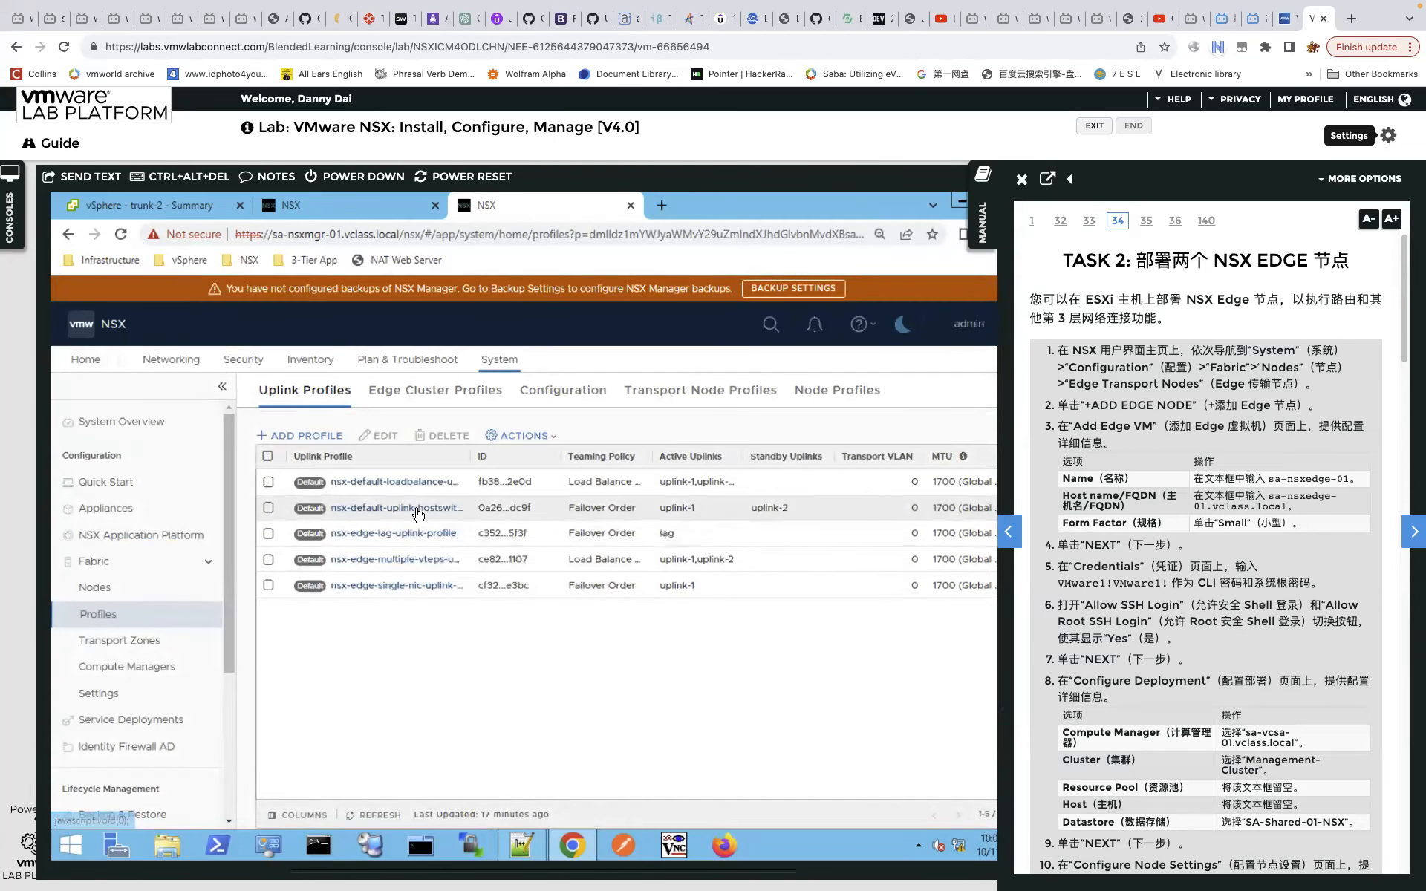
click(416, 561)
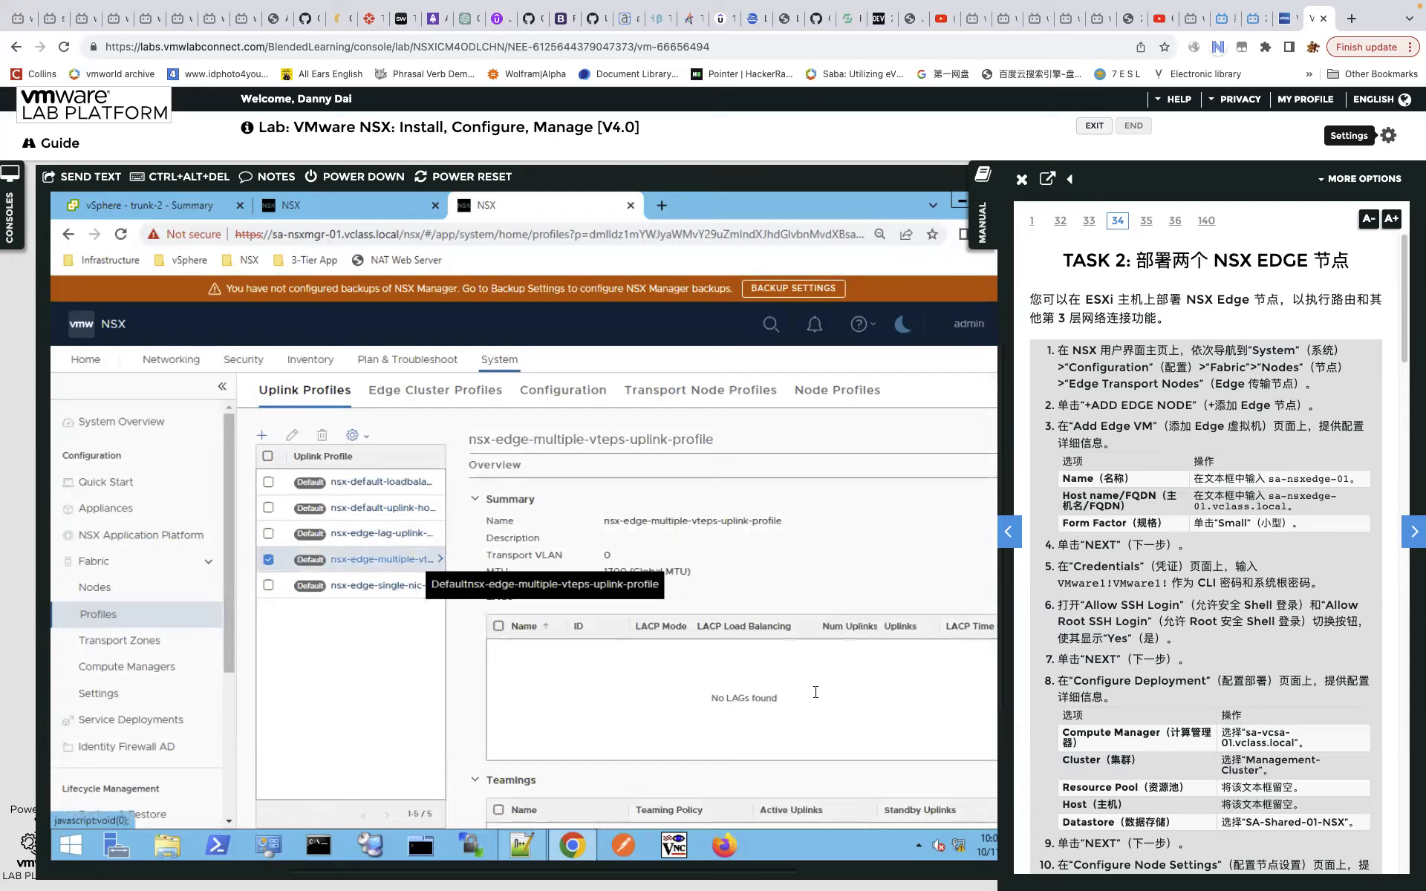
scroll(810, 704, down, 2)
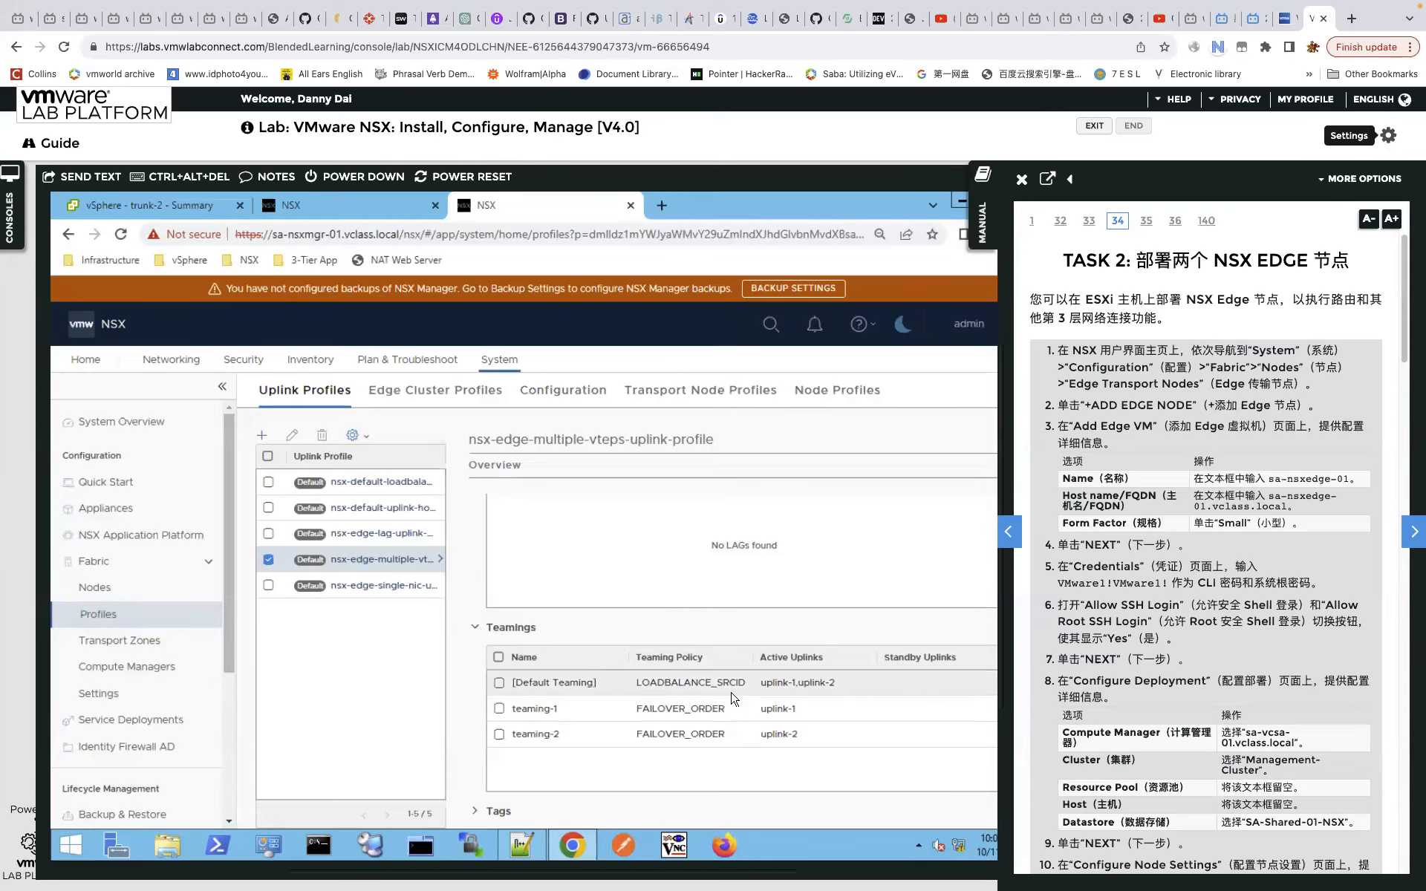
key(ctrl+Left)
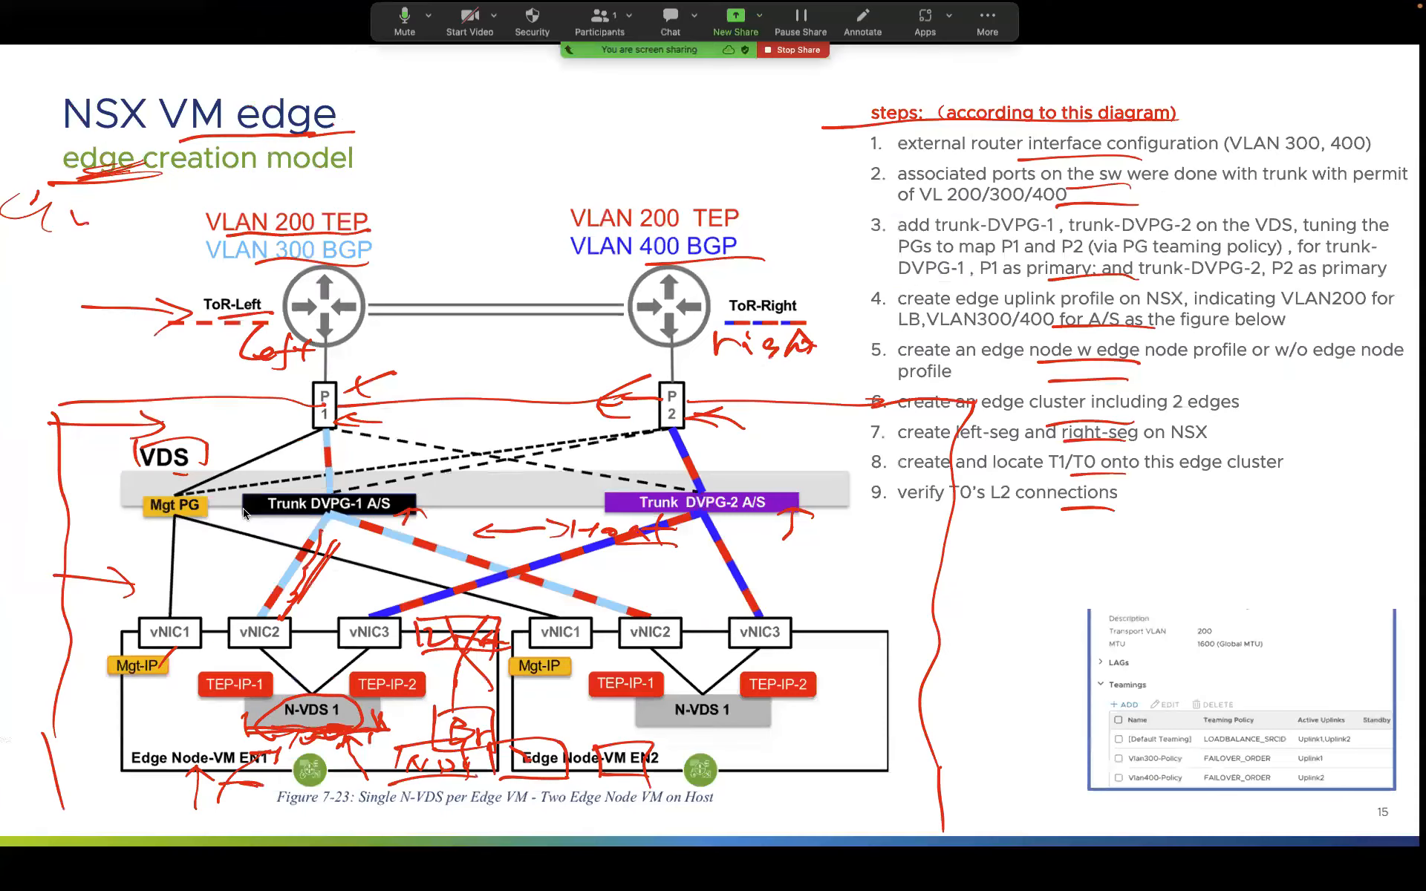
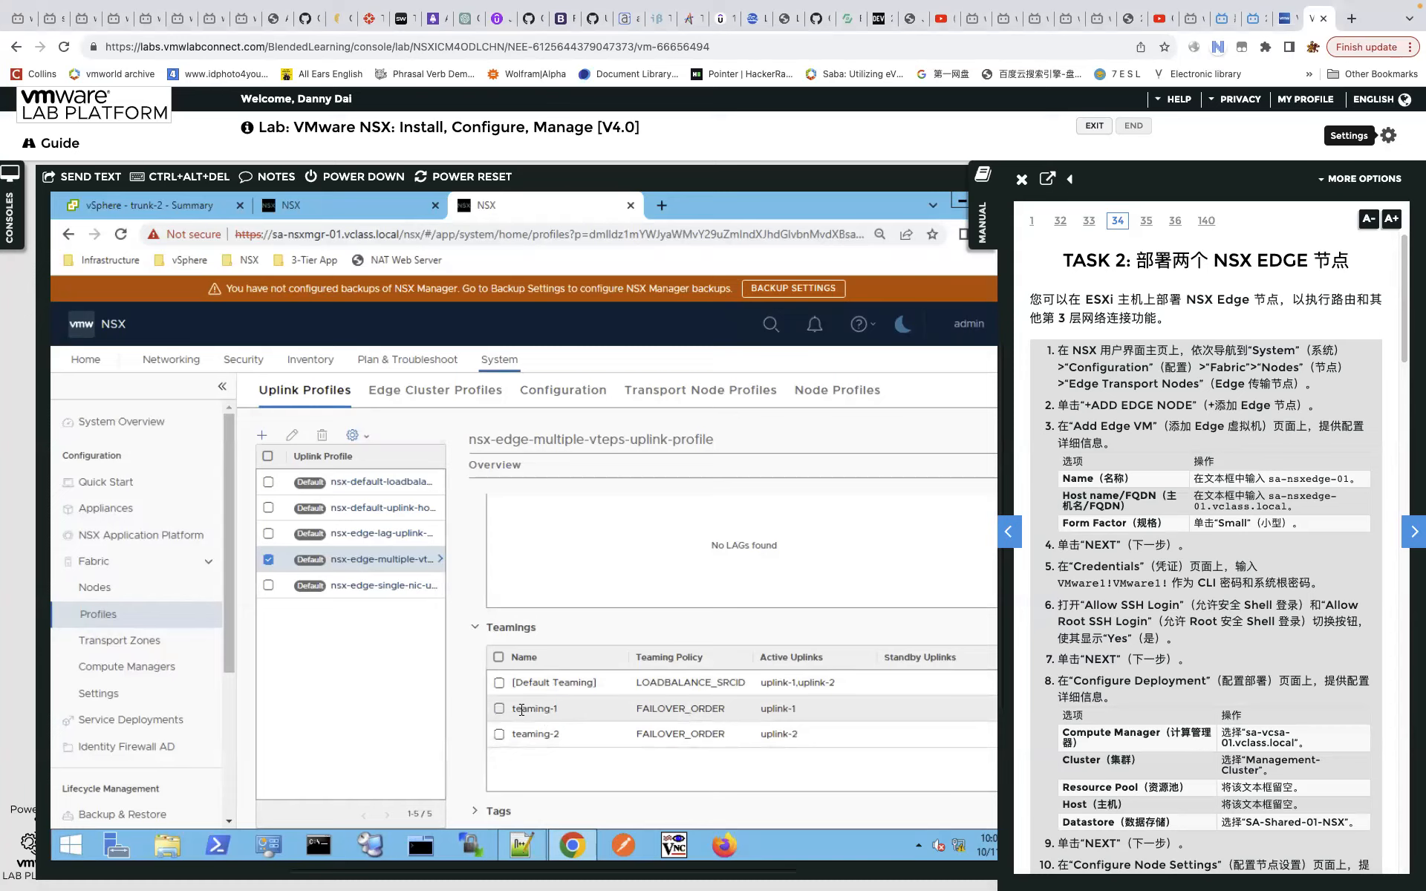
Check the exact name of the teaming-1 policy row in the uplink profile.
drag(522, 710, 511, 710)
click(559, 711)
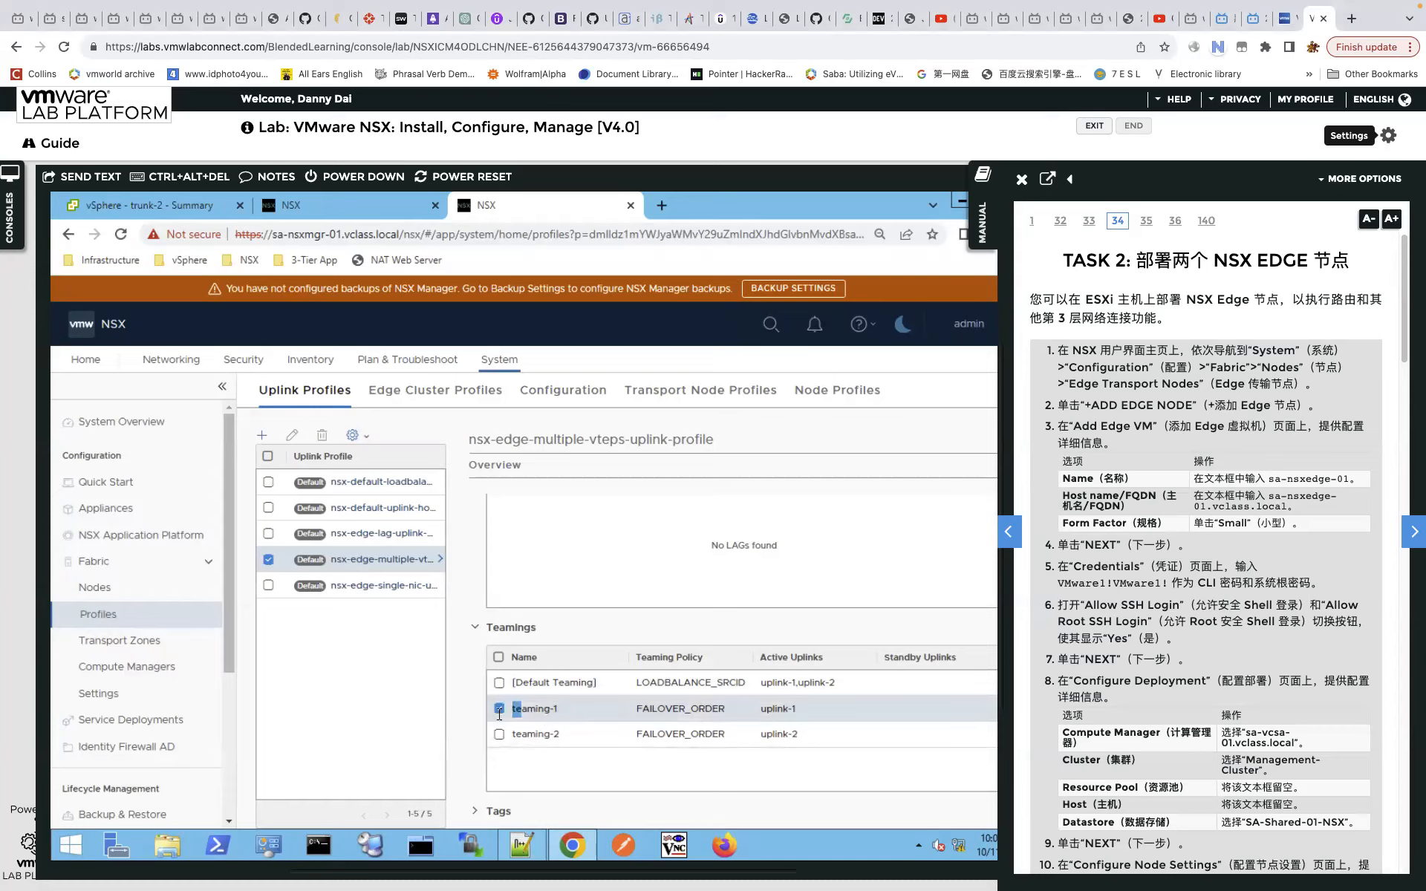
click(530, 712)
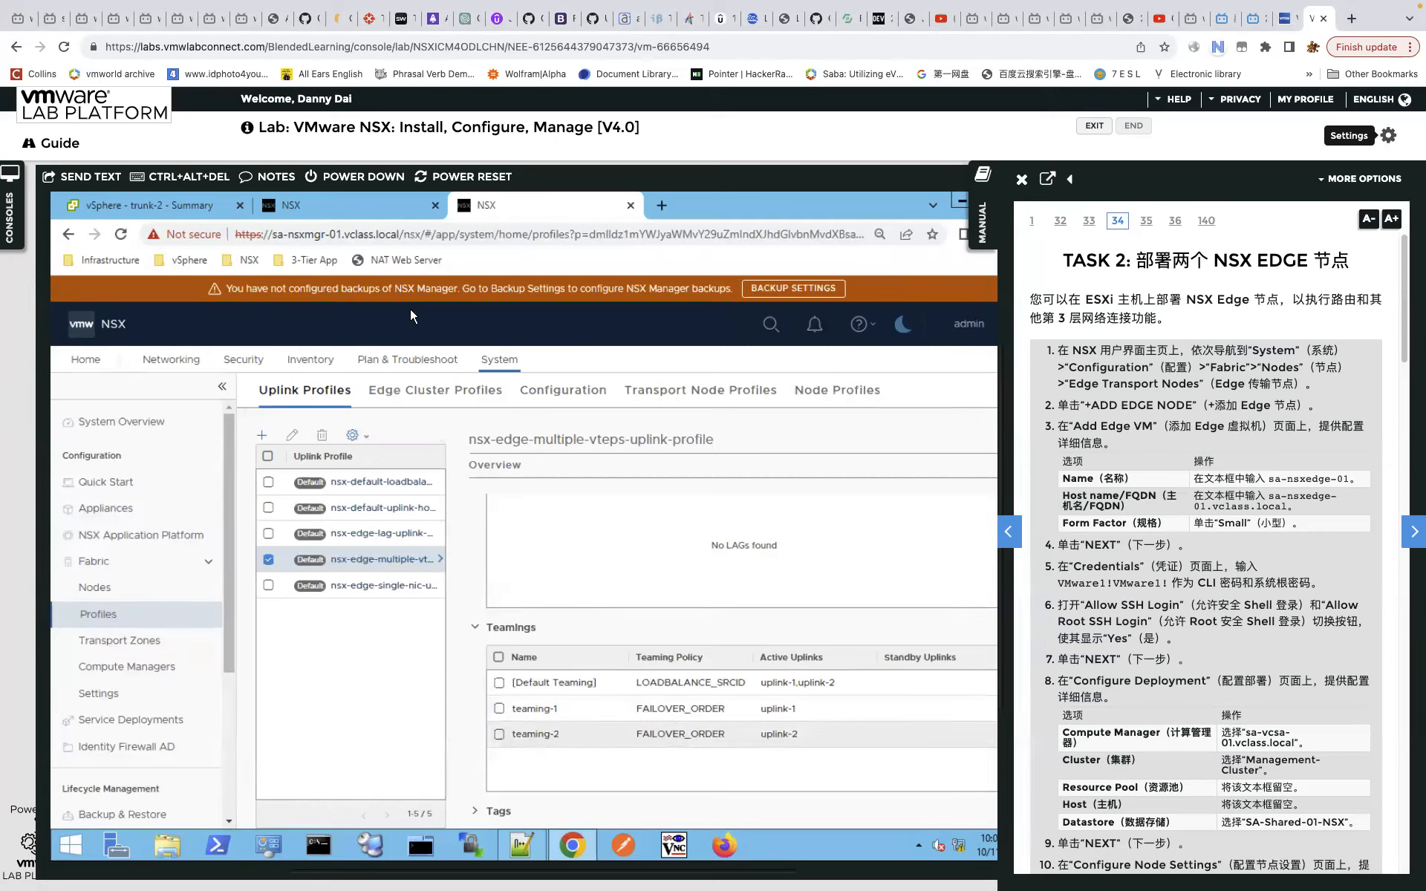
Add teaming-2 as a second teaming policy name and create the VLAN transport zone uplink-TZ.
click(359, 208)
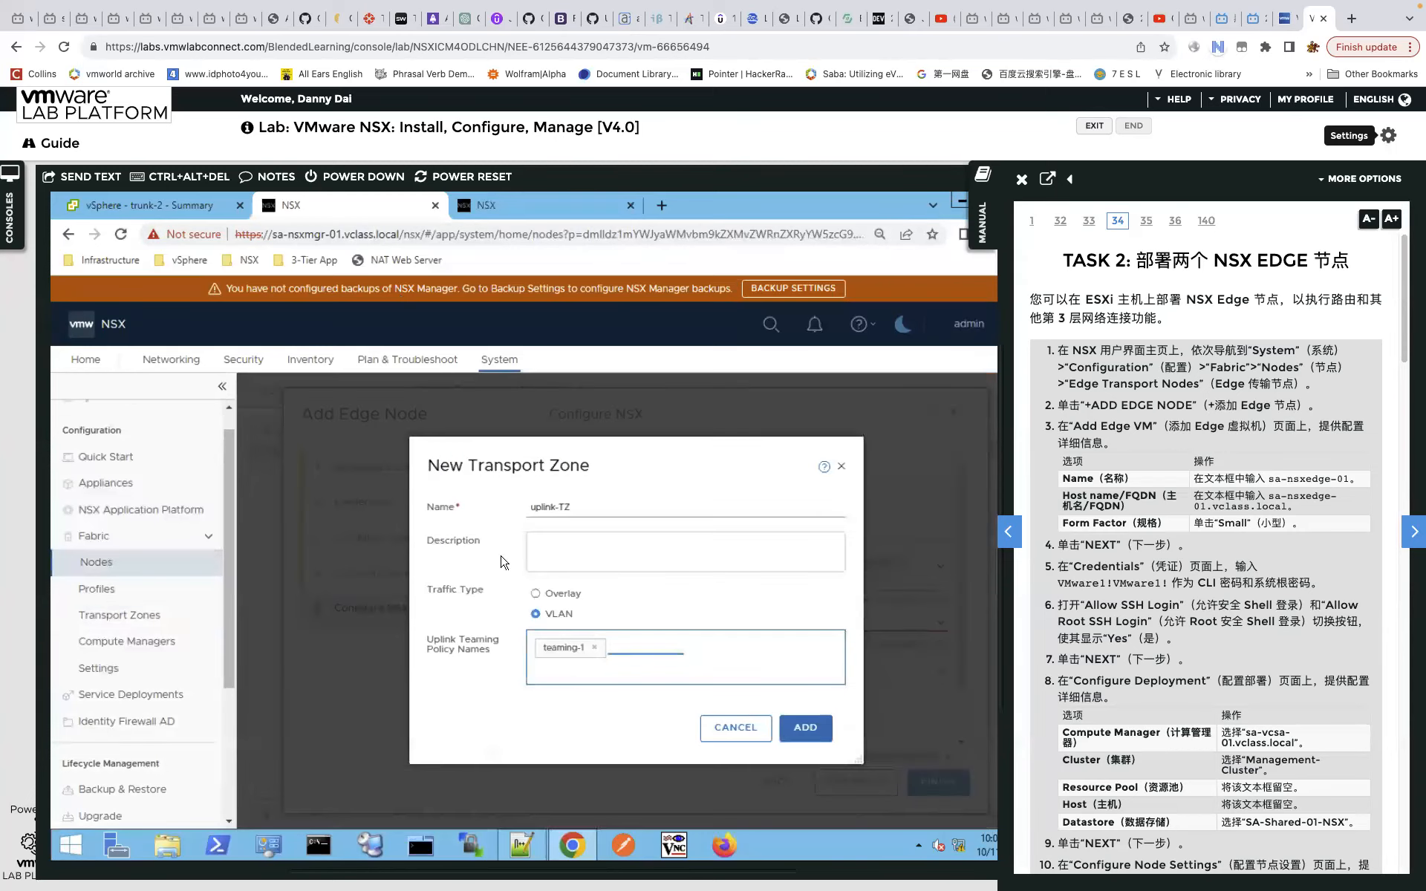
text(teaming-2)
key(Return)
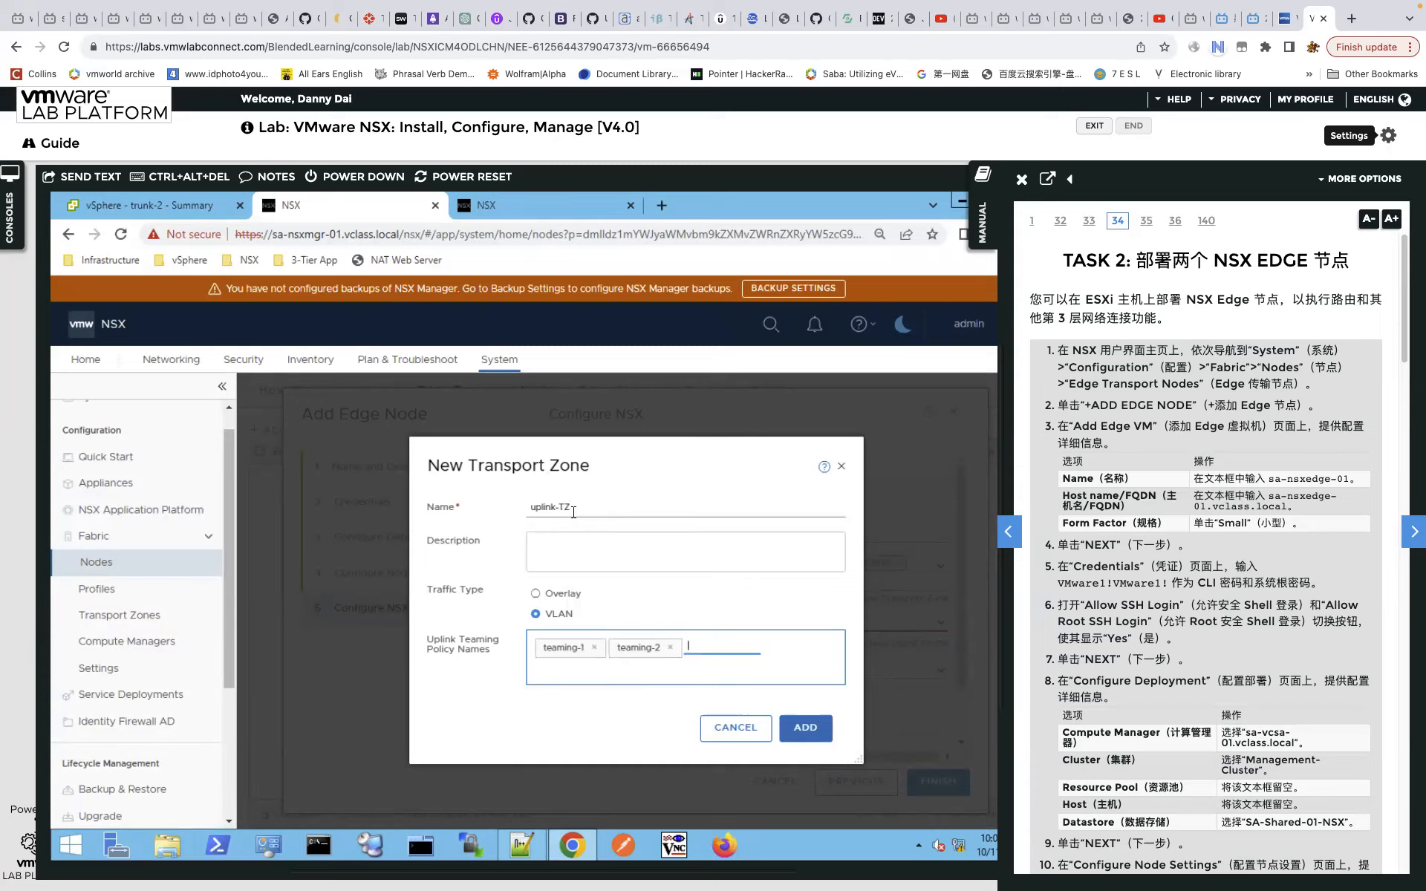
triple_click(553, 502)
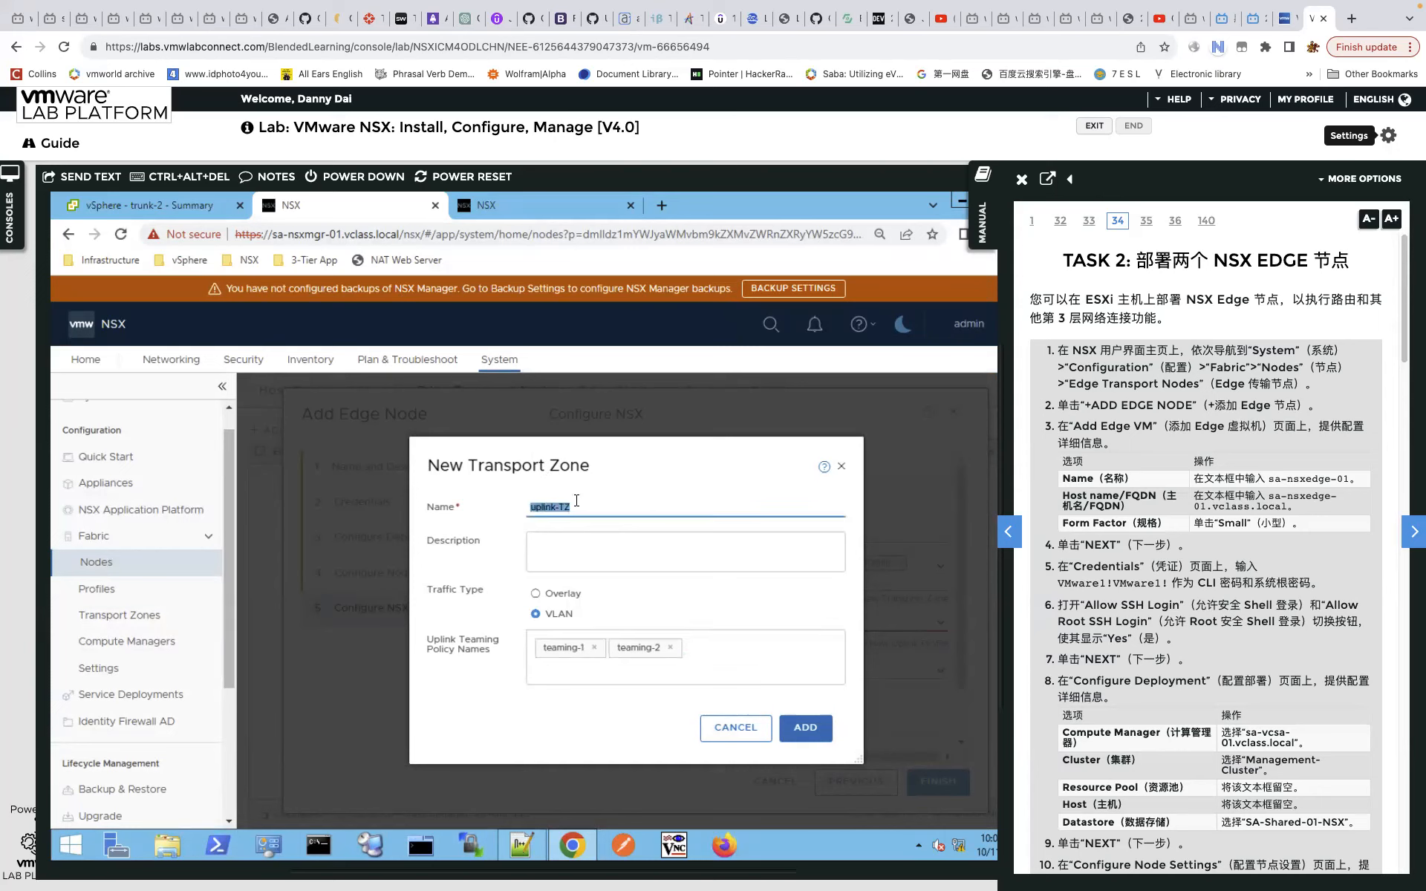
click(583, 503)
click(817, 729)
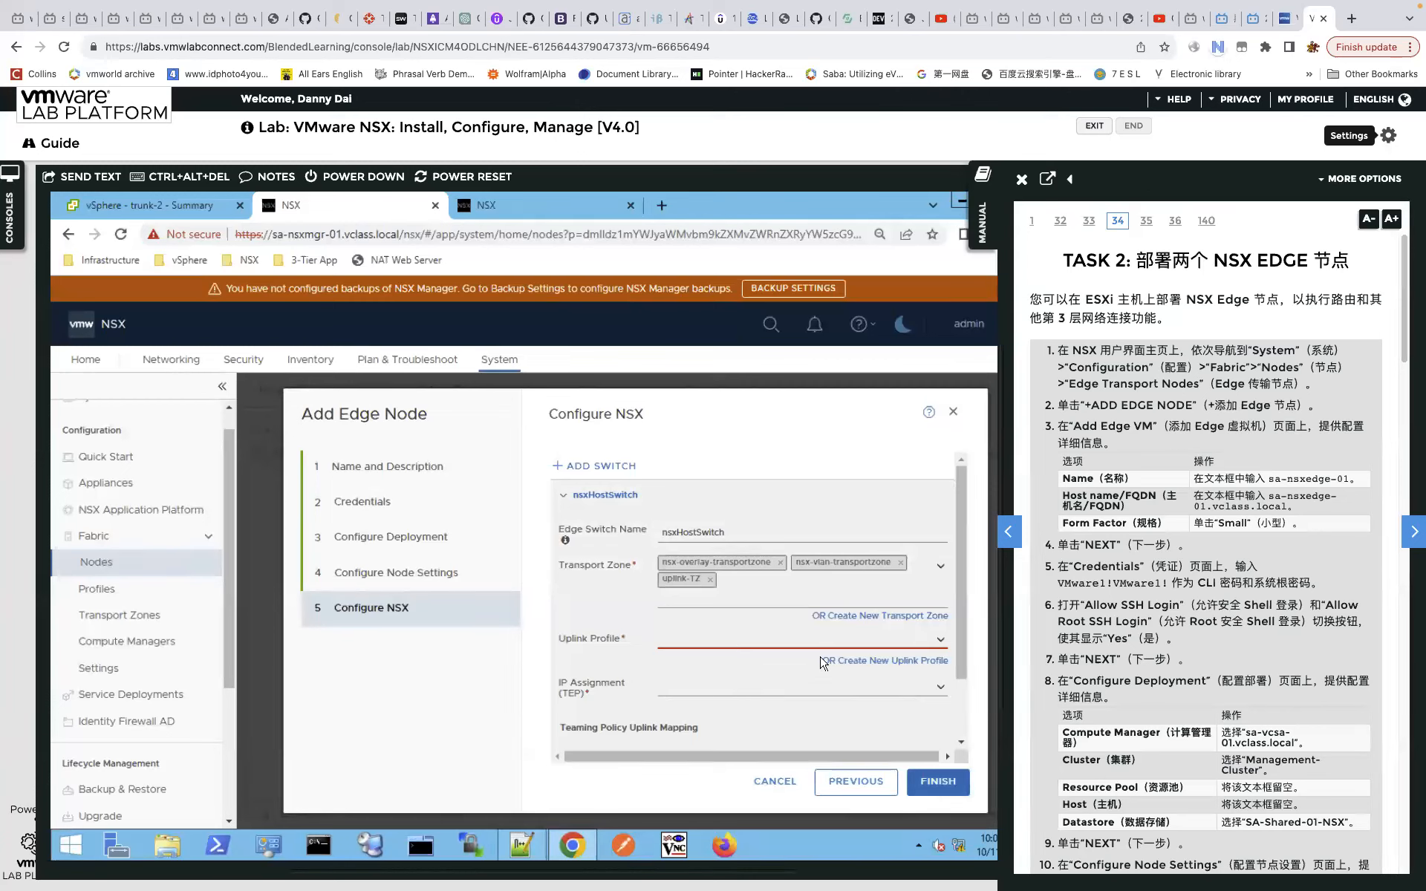
Choose nsx-edge-multiple-vteps-uplink-profile as the edge switch's uplink profile.
drag(965, 637, 964, 658)
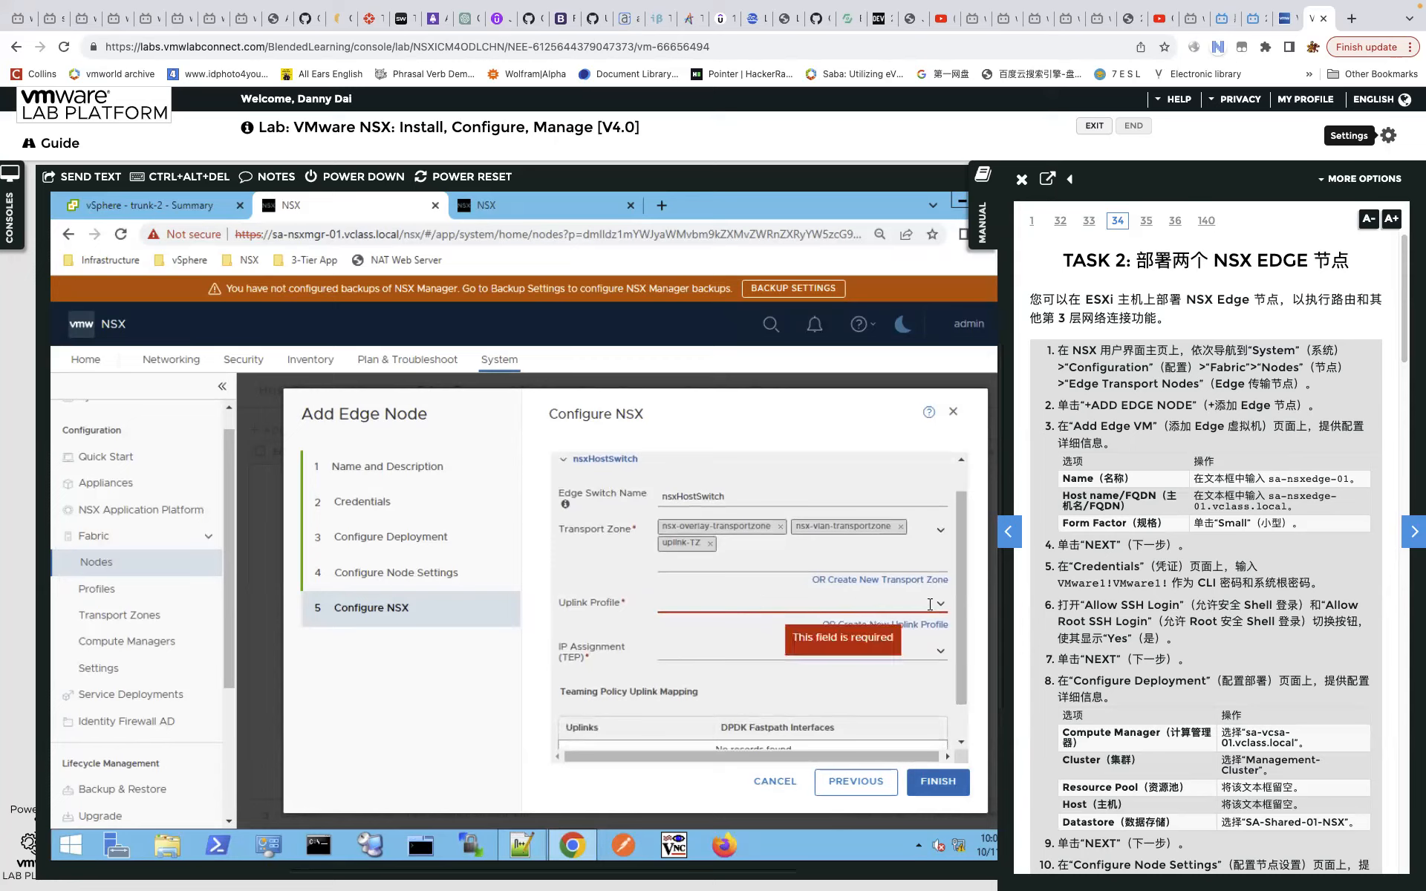
click(725, 616)
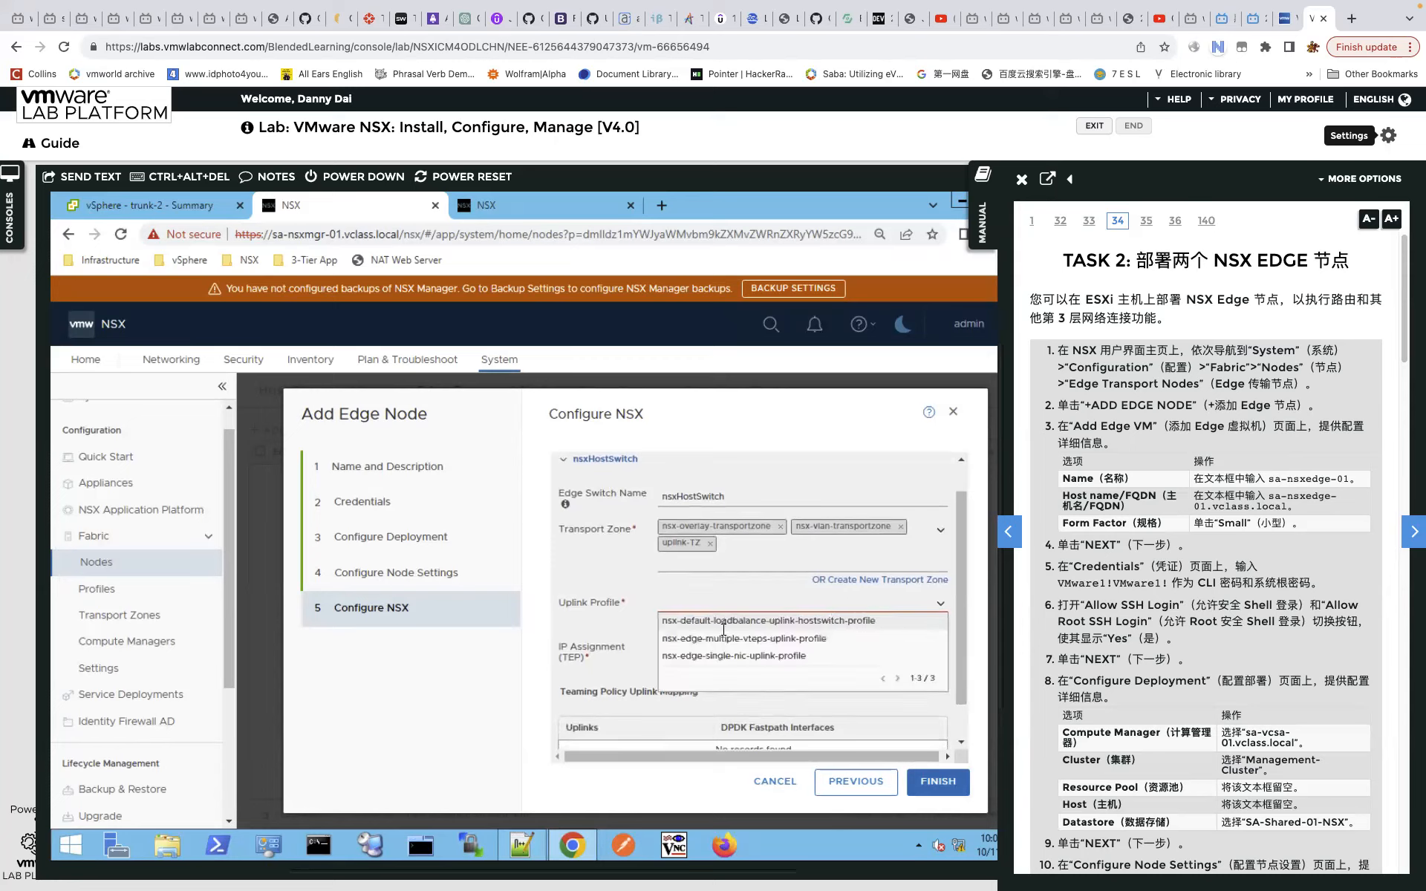
click(762, 637)
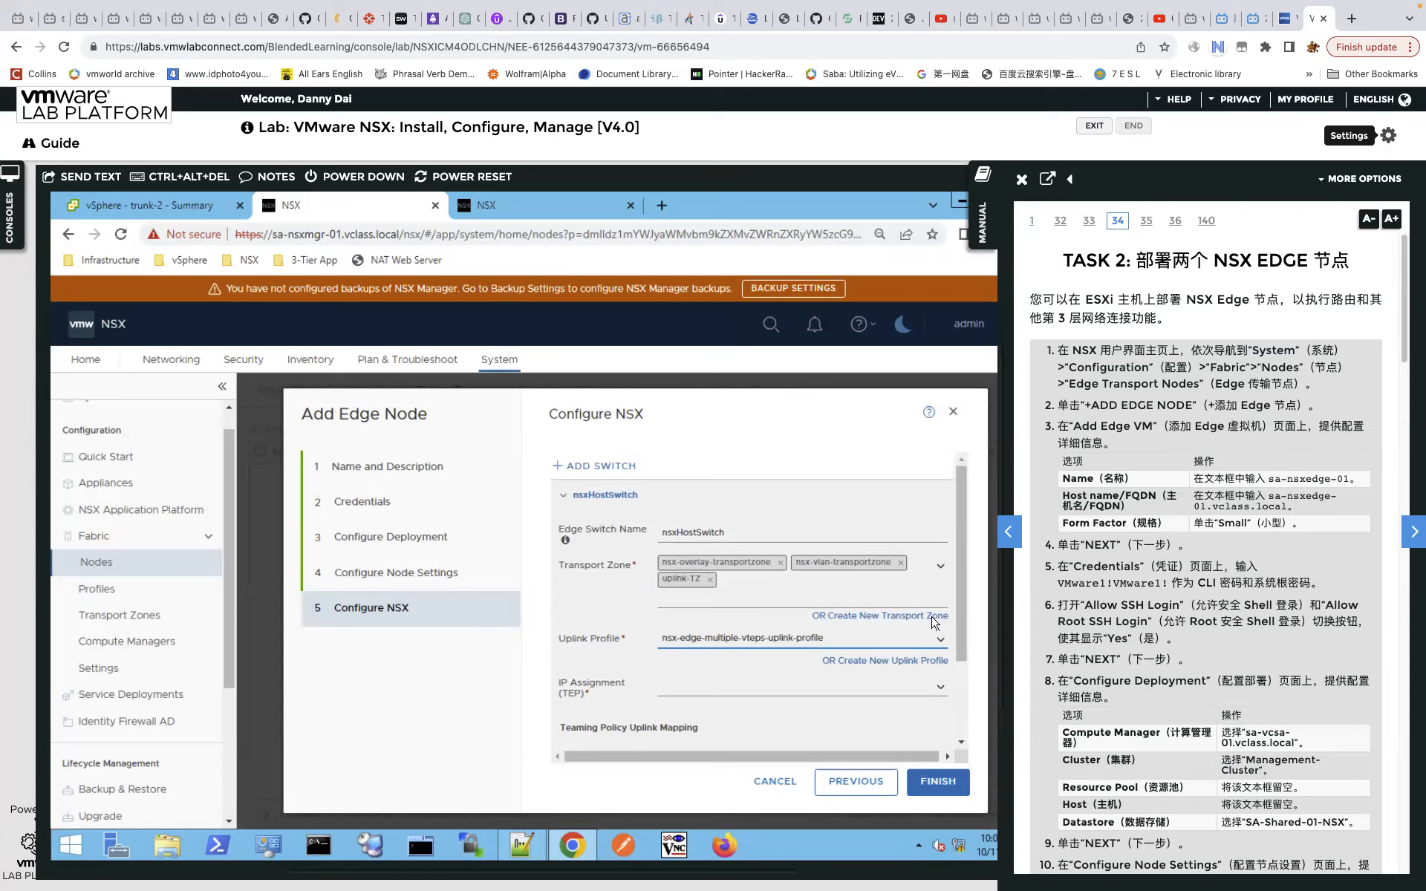
scroll(965, 615, down, 1)
scroll(966, 616, down, 2)
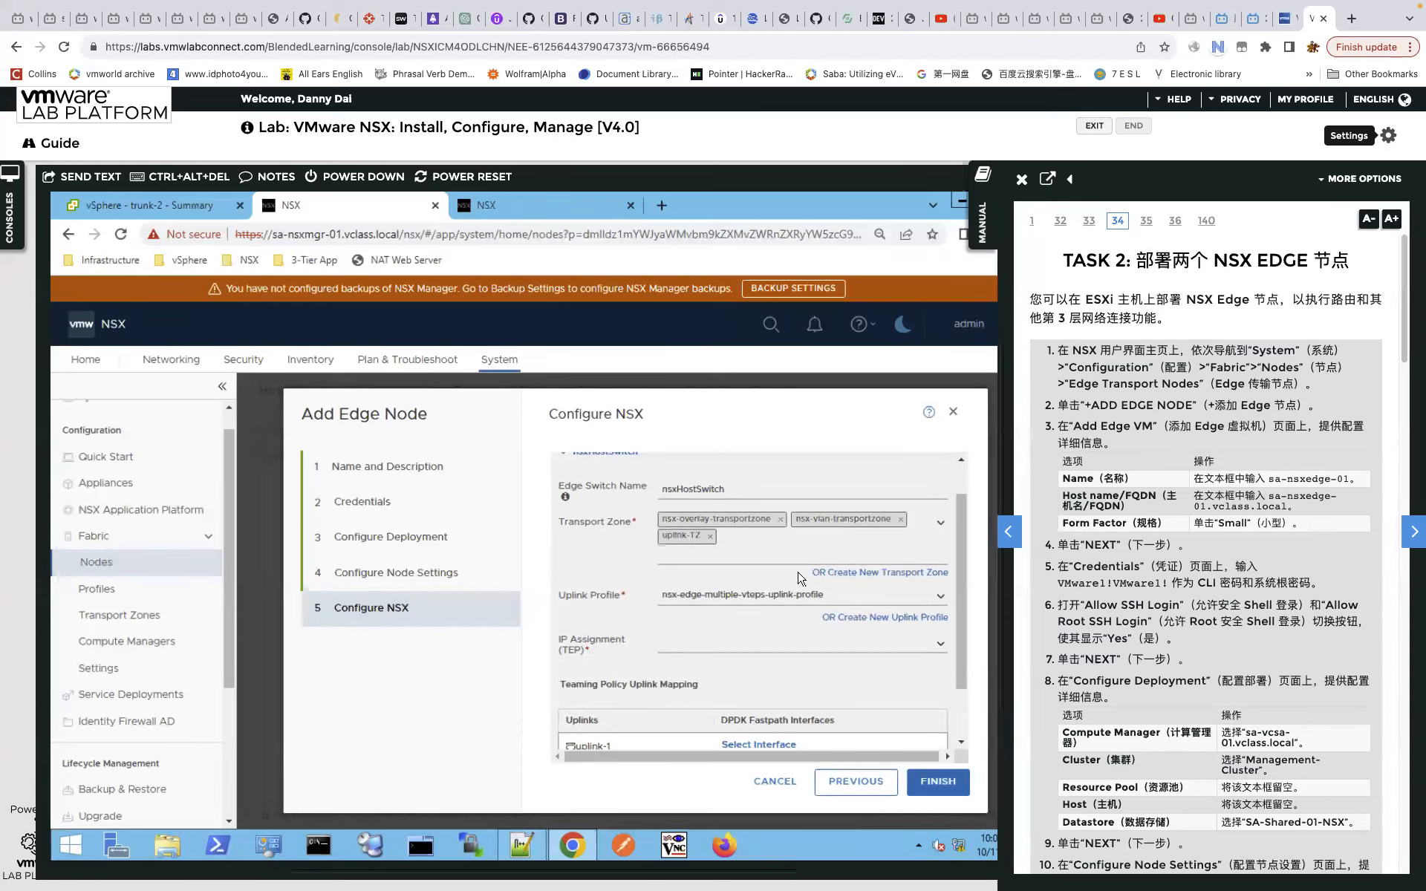
Assign the switch's TEP addresses from the IP pool named 'ip pool'.
click(935, 645)
click(705, 663)
scroll(967, 690, down, 2)
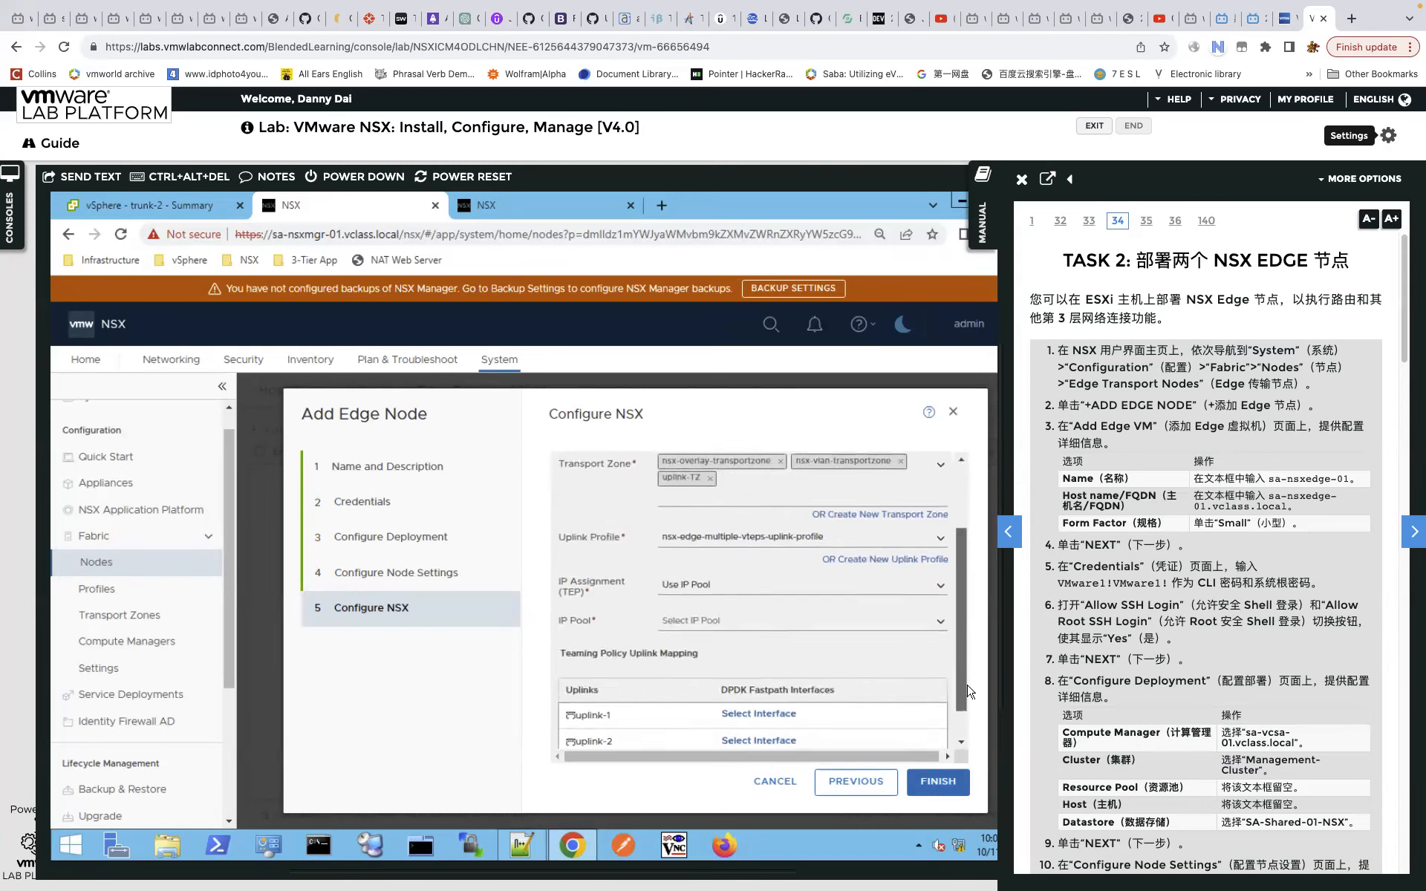
scroll(967, 690, down, 1)
click(938, 600)
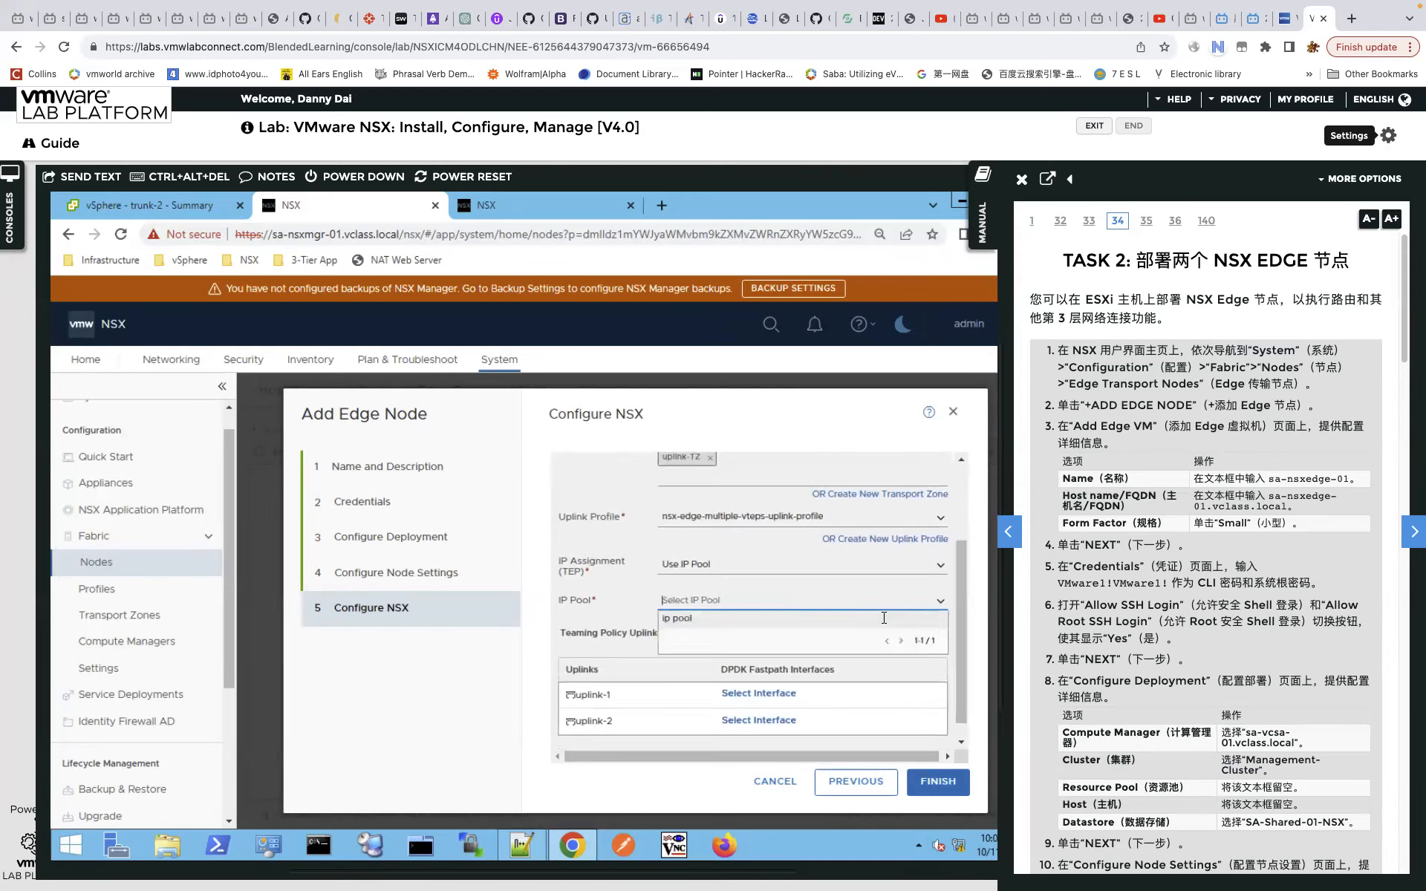
click(729, 622)
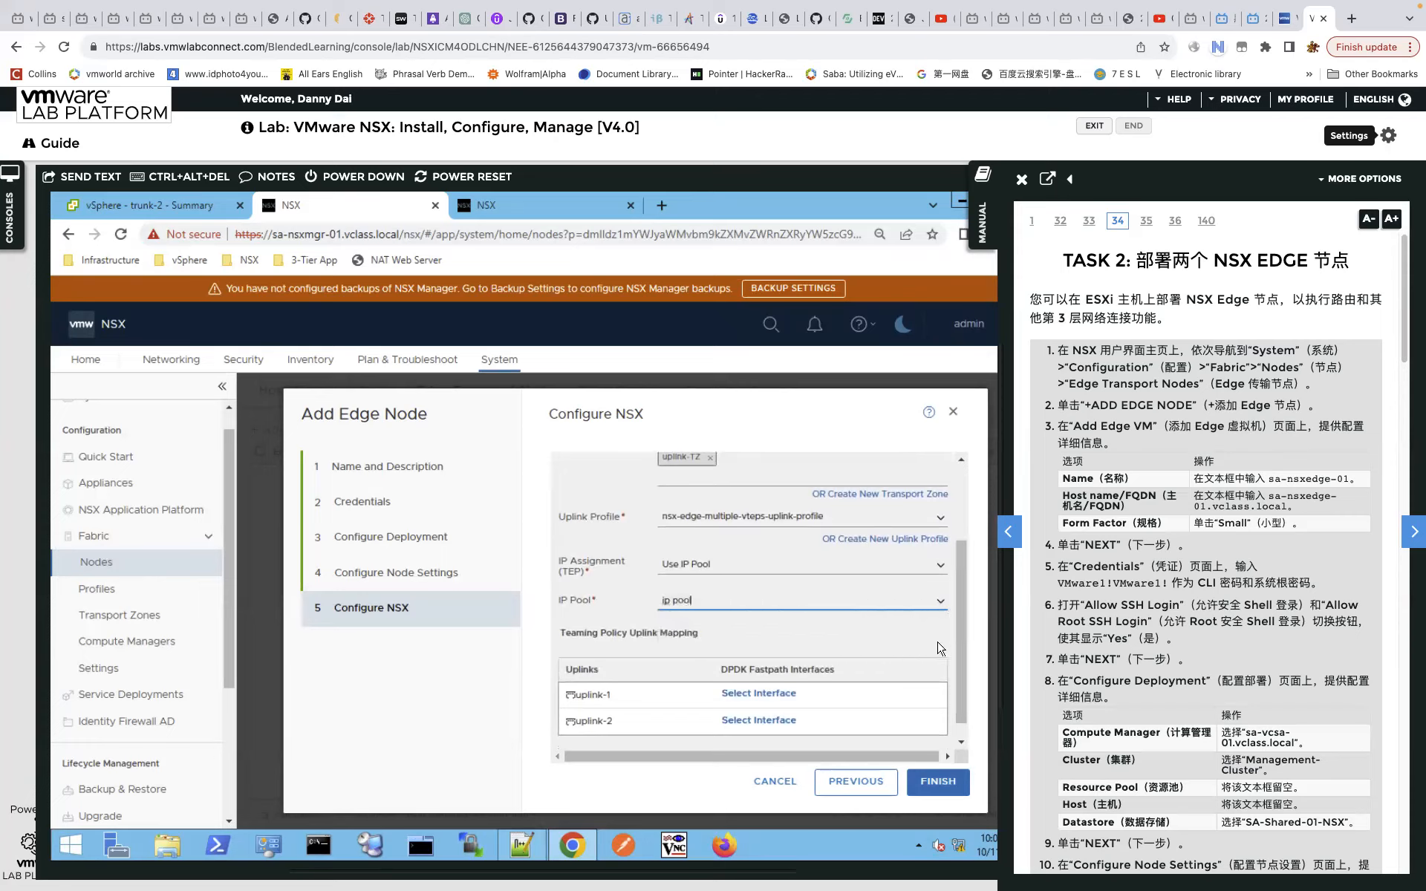
scroll(958, 645, down, 1)
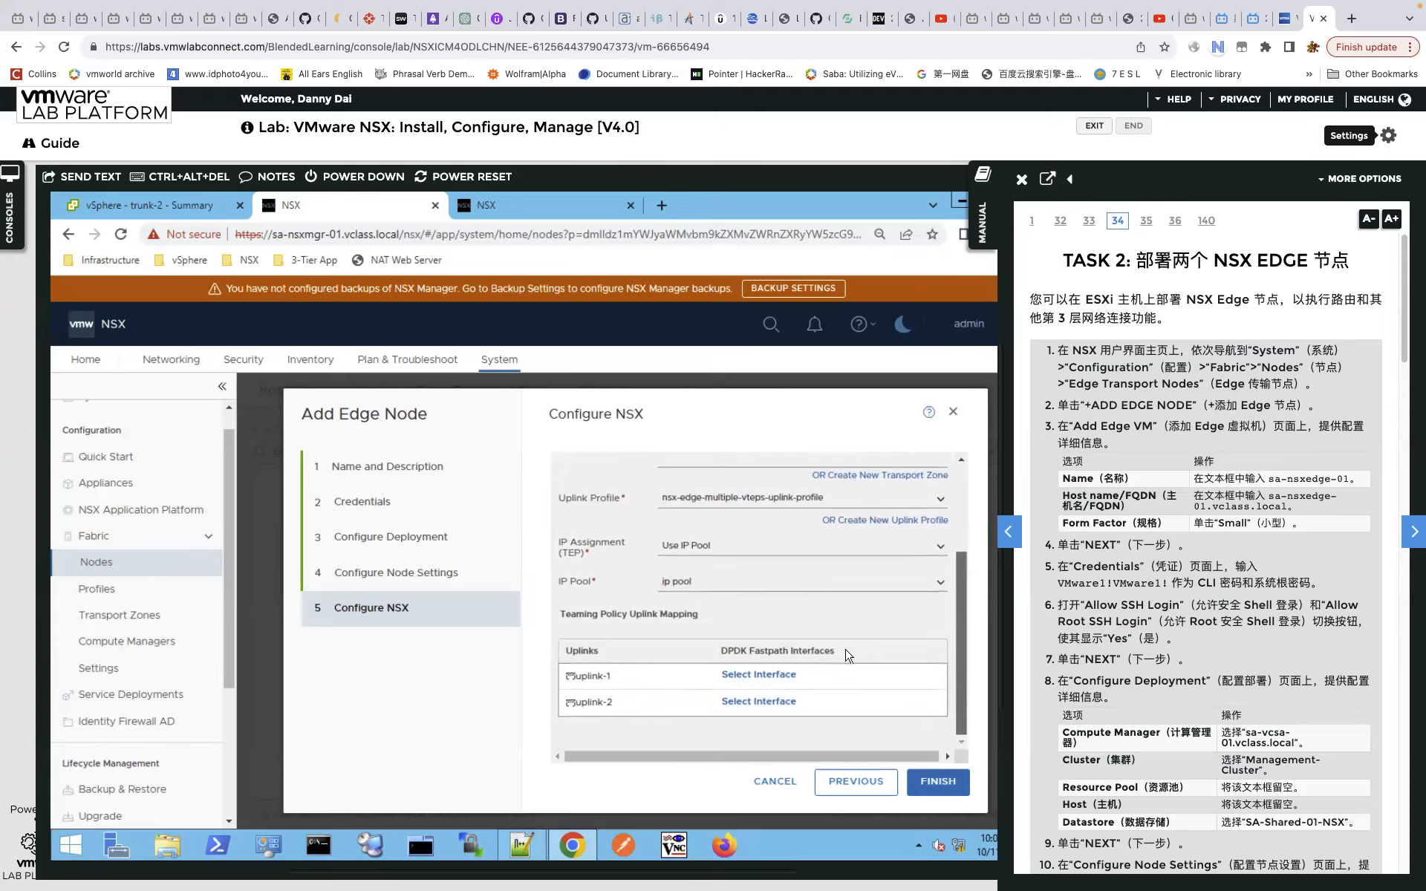
Map uplink-1 to interface trunk-1 and uplink-2 to interface trunk-2.
click(777, 675)
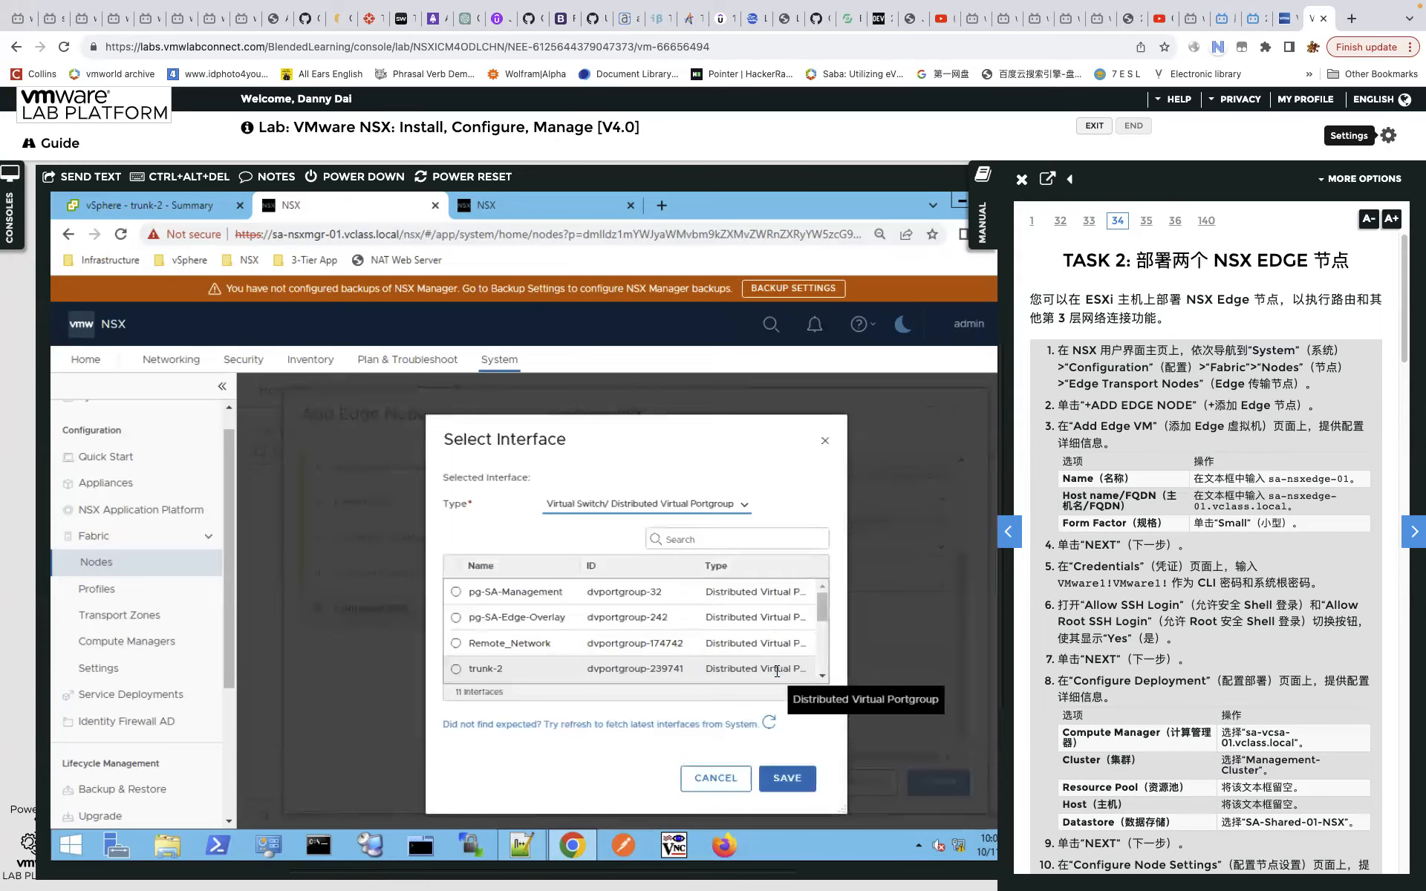
click(719, 778)
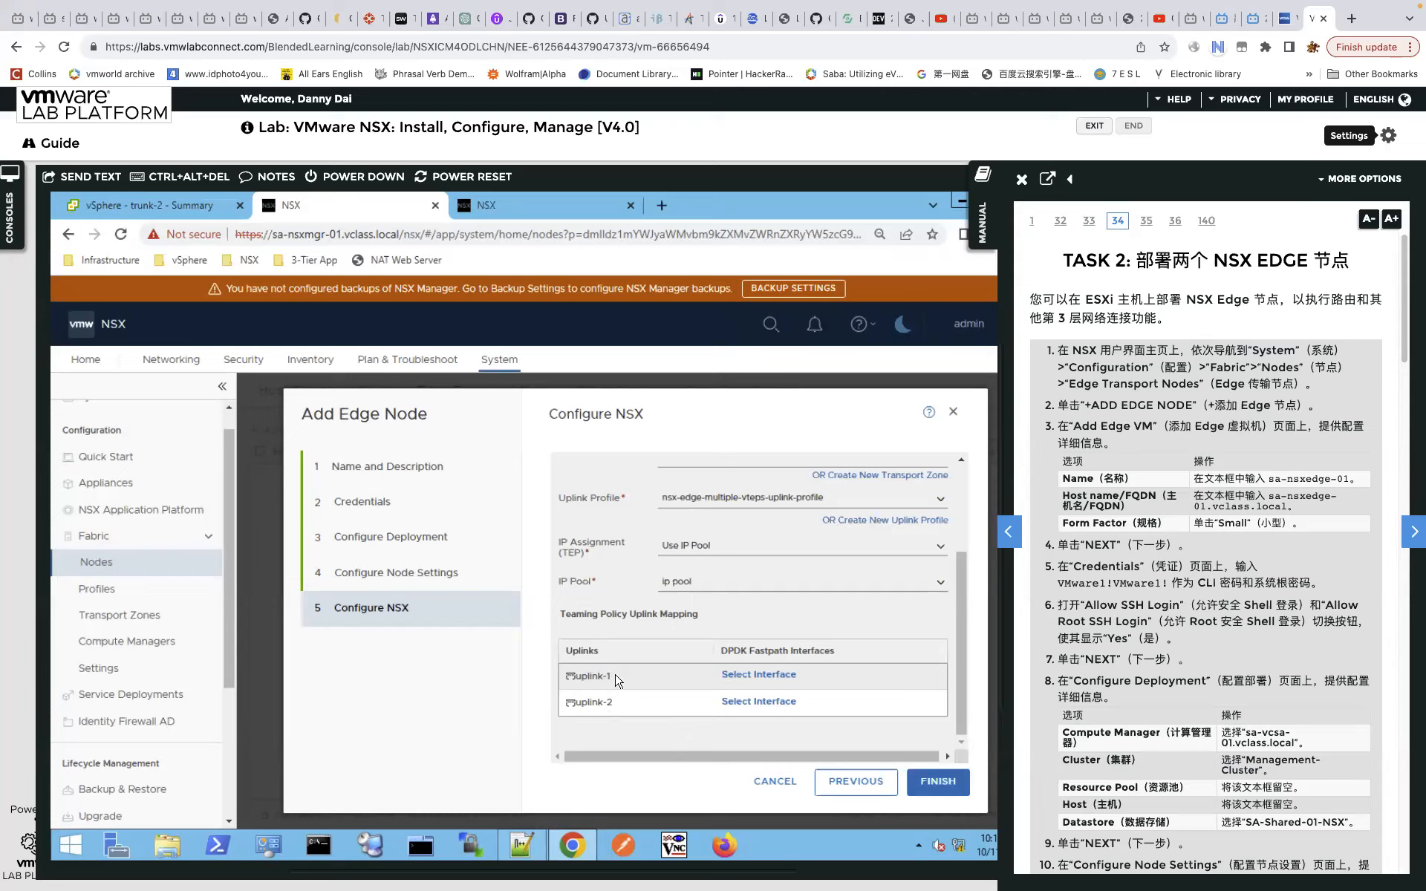
click(778, 680)
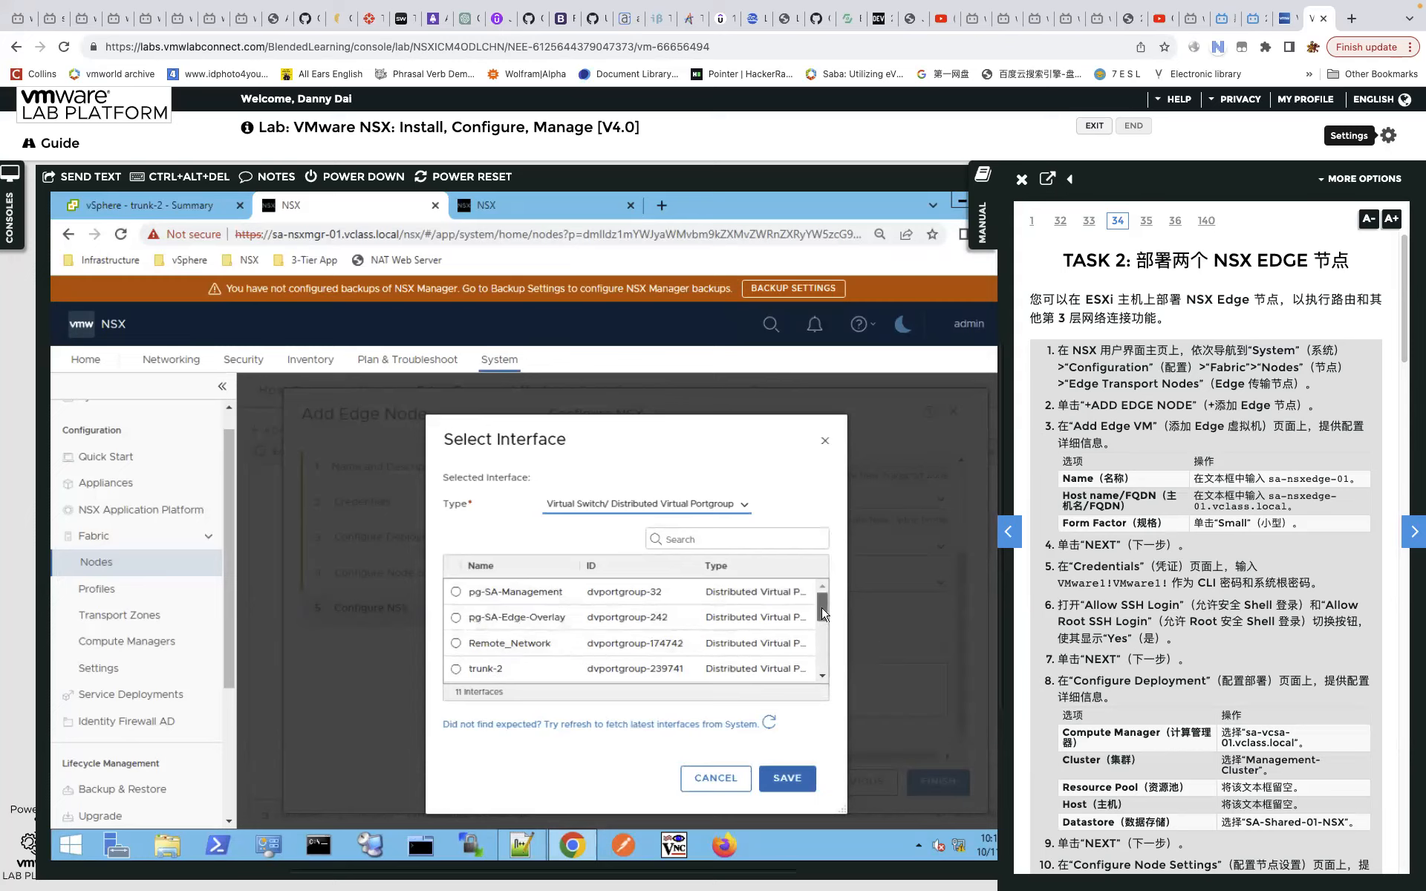
scroll(822, 614, down, 2)
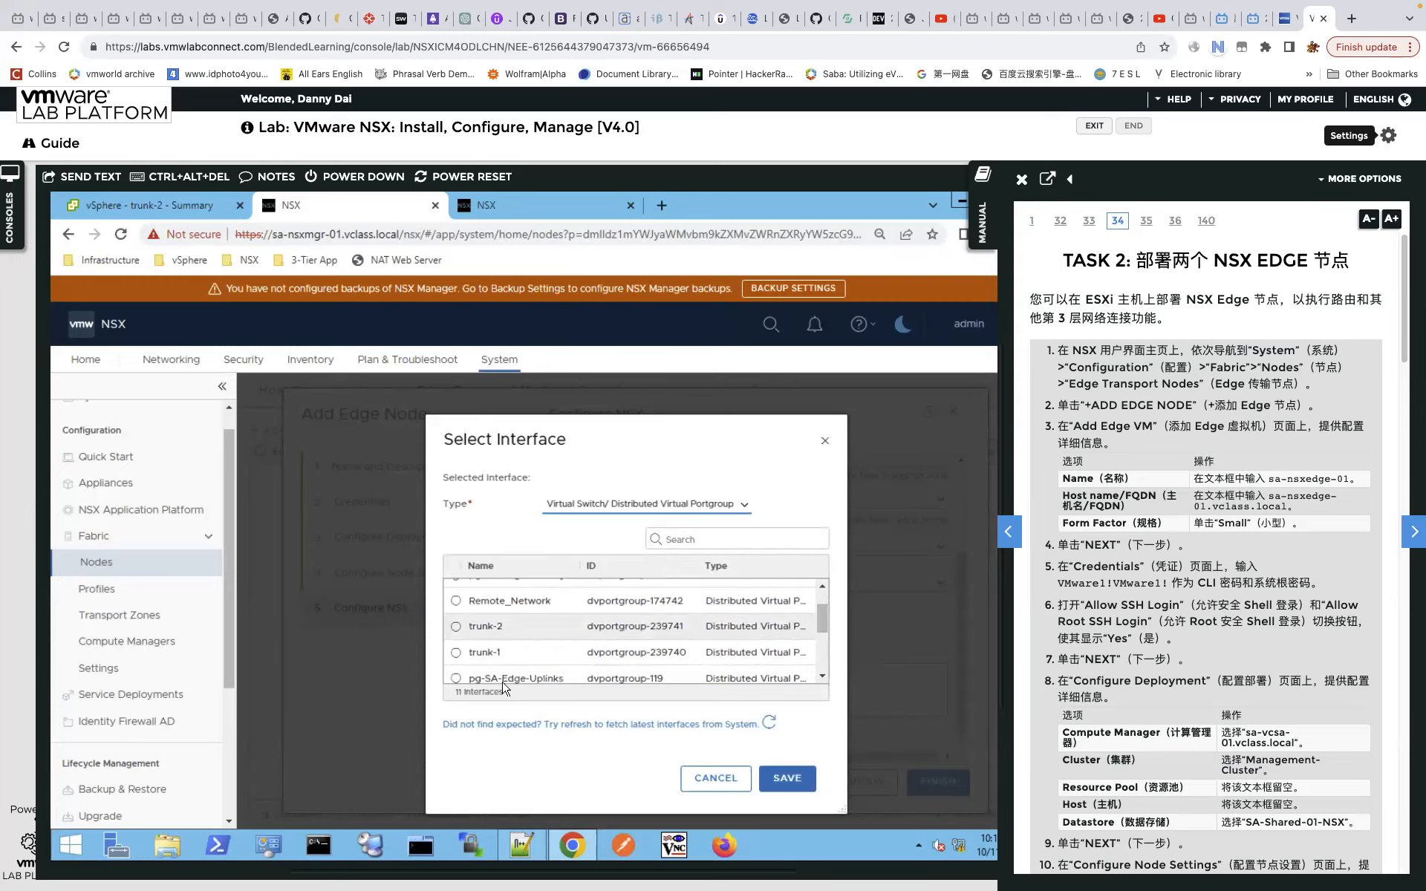
click(487, 653)
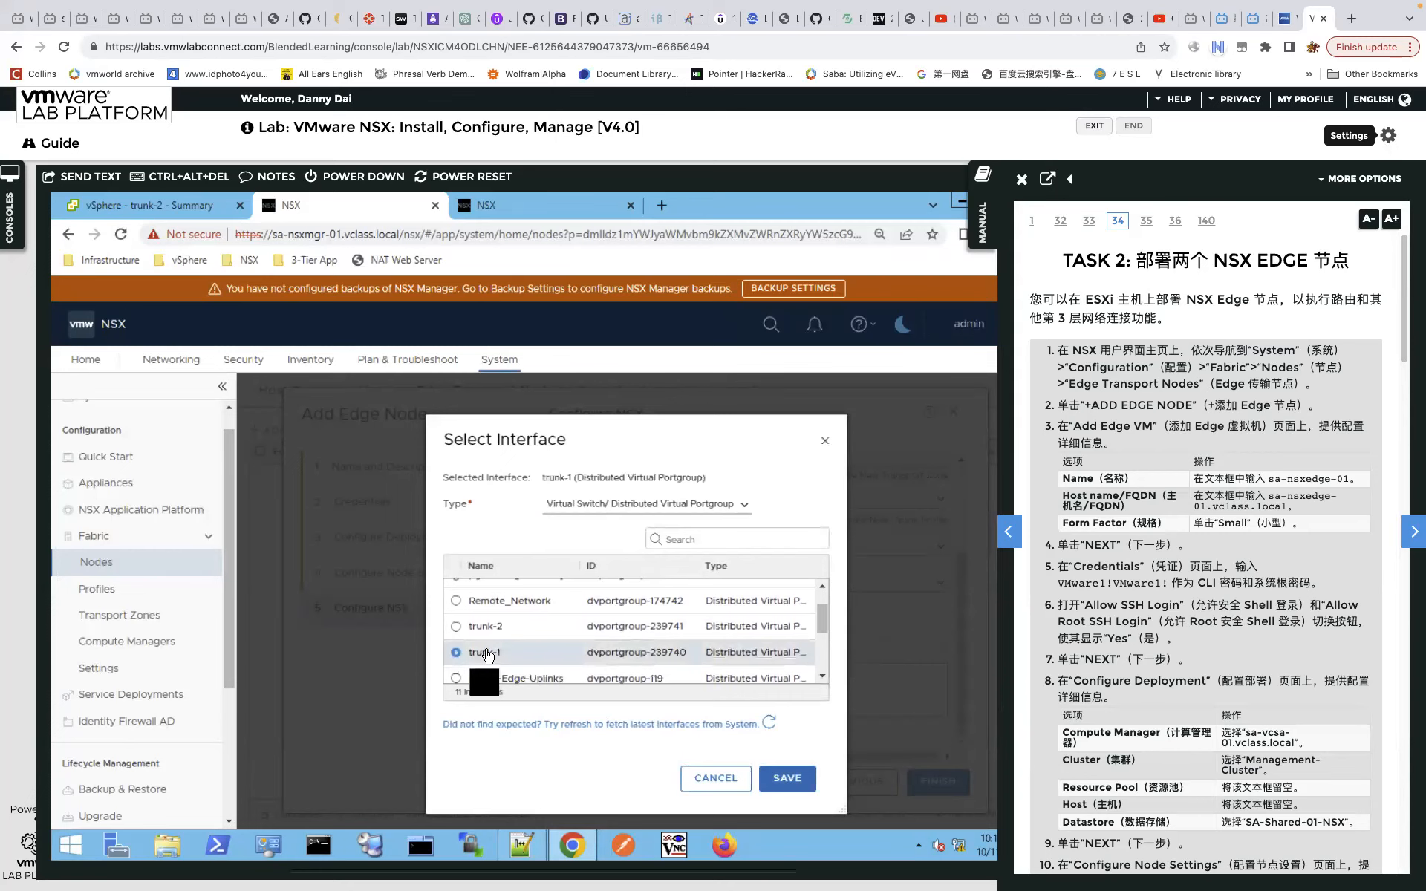
click(790, 779)
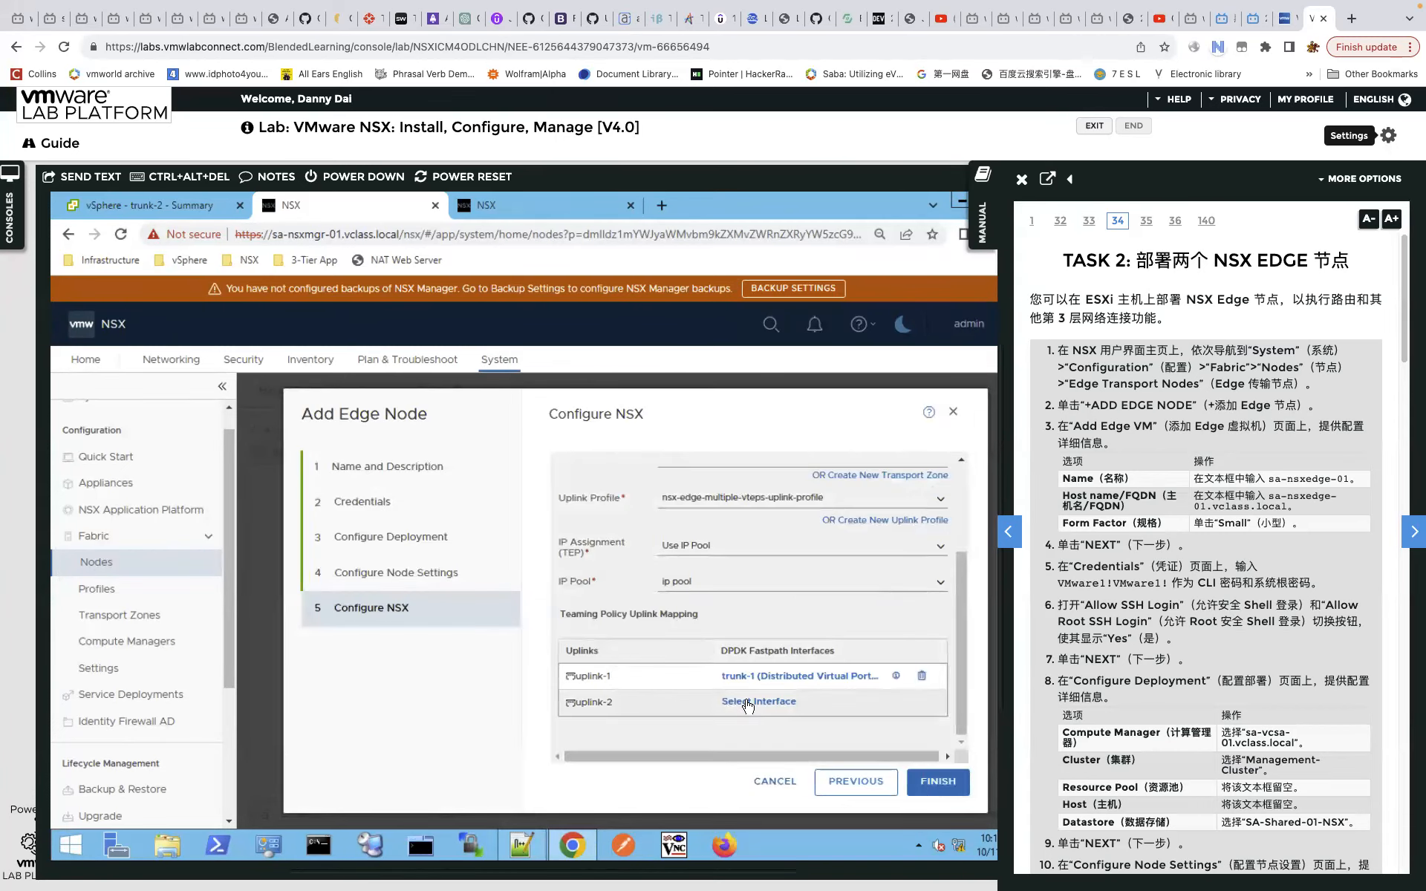
click(748, 702)
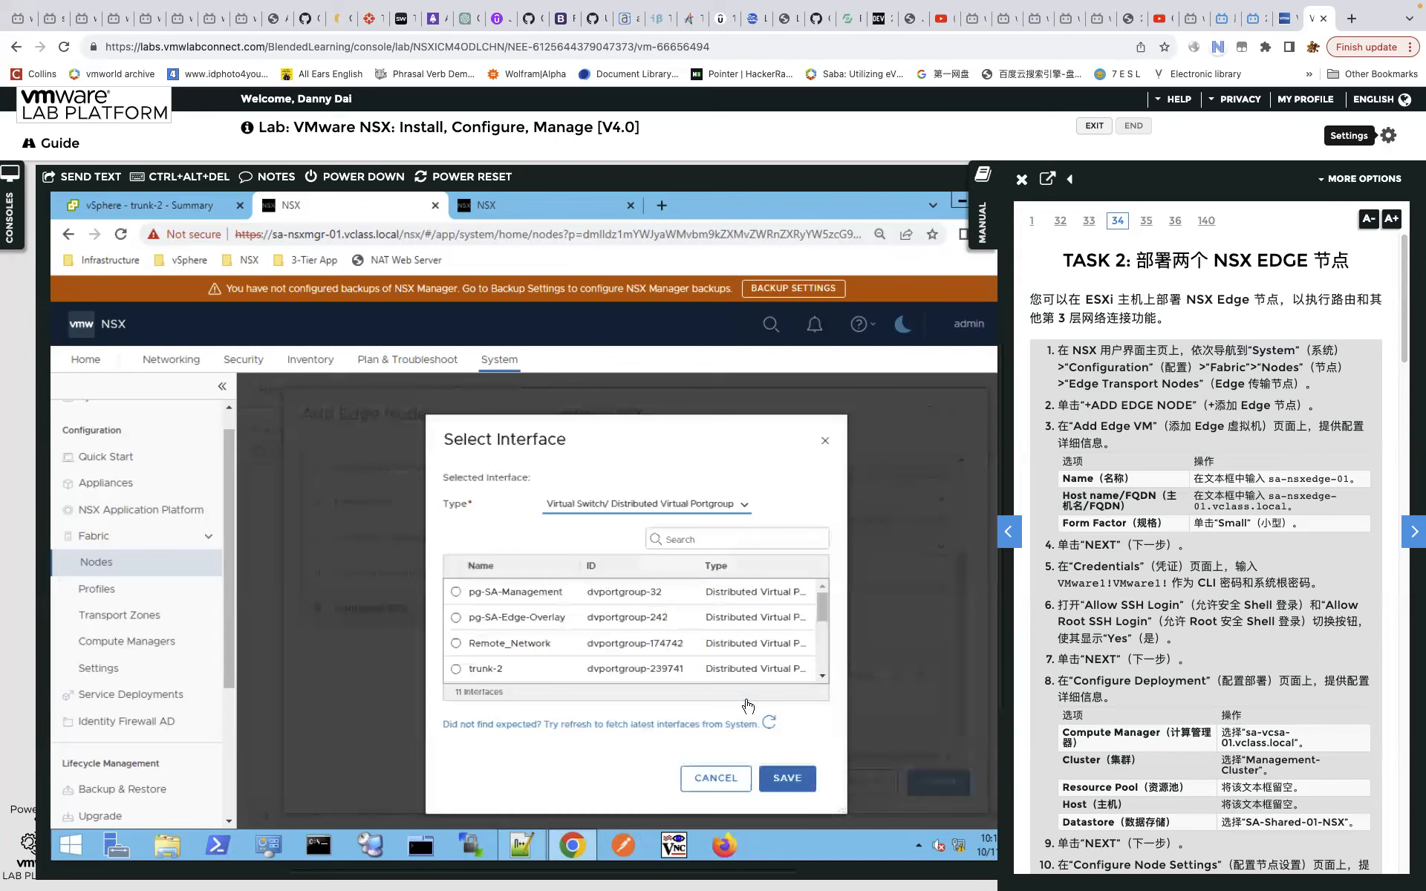
click(457, 669)
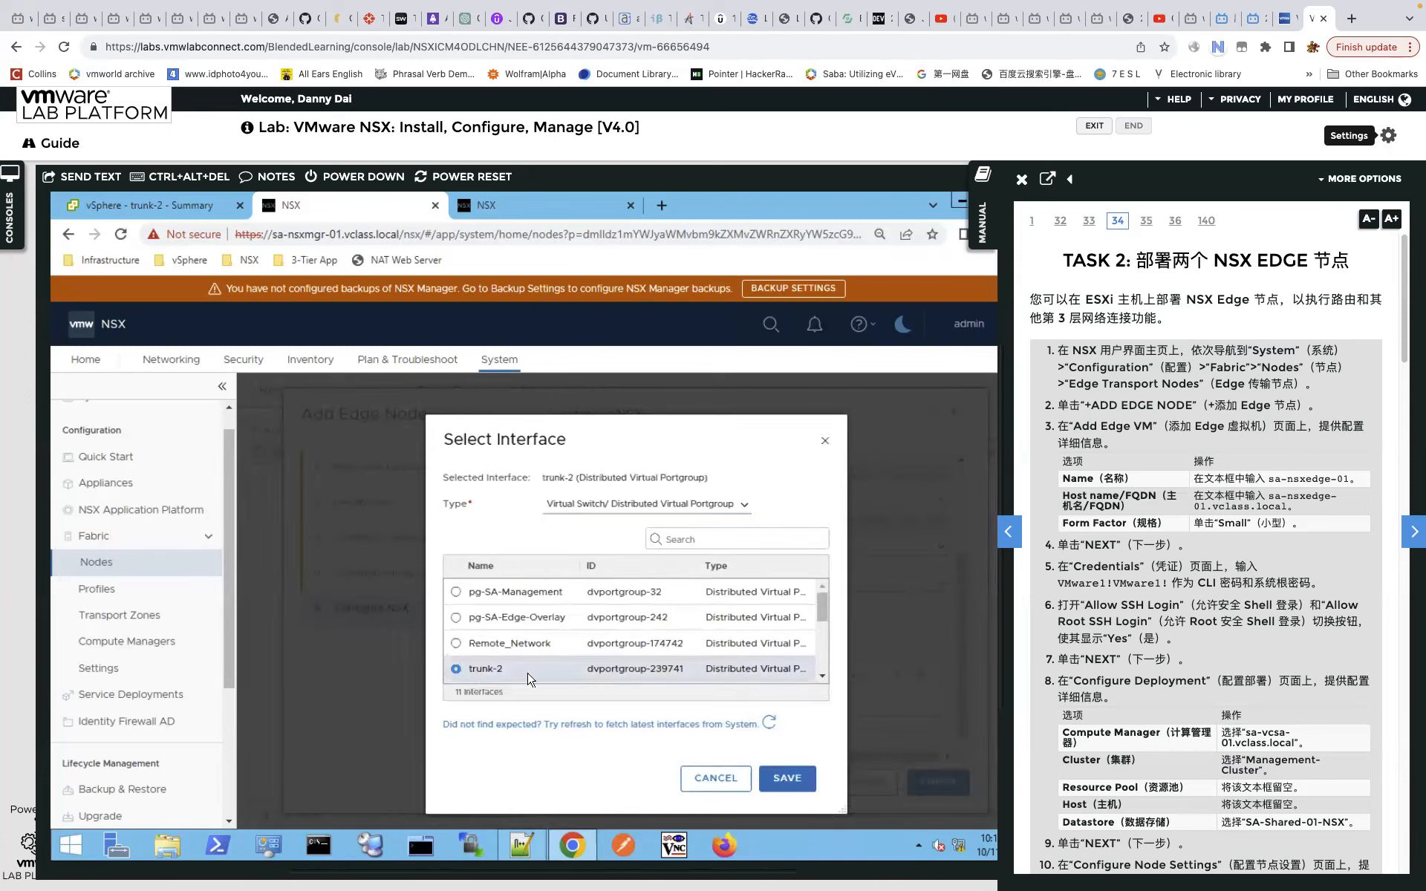
click(805, 784)
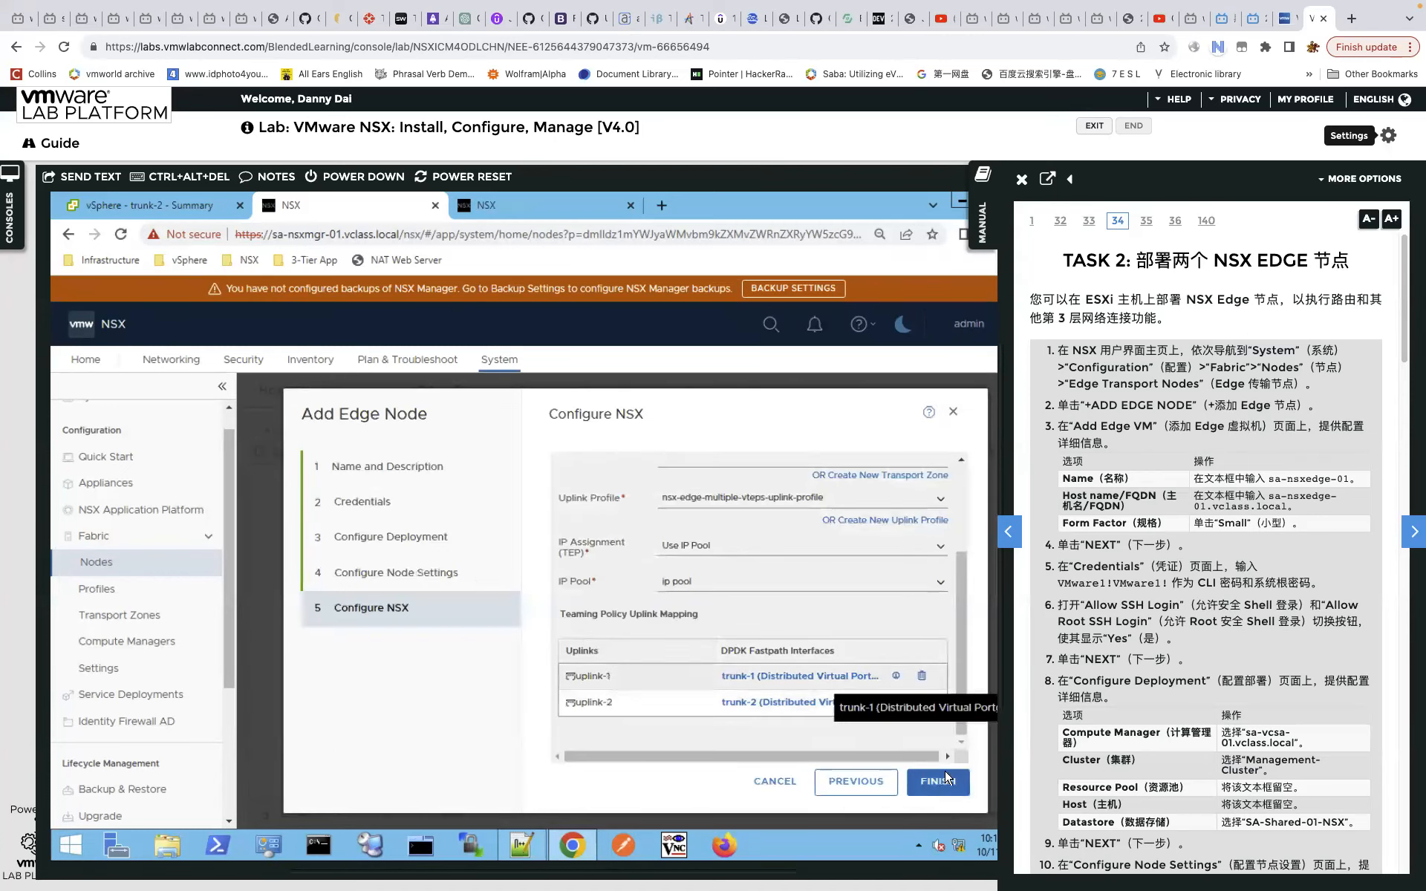
drag(962, 689, 960, 513)
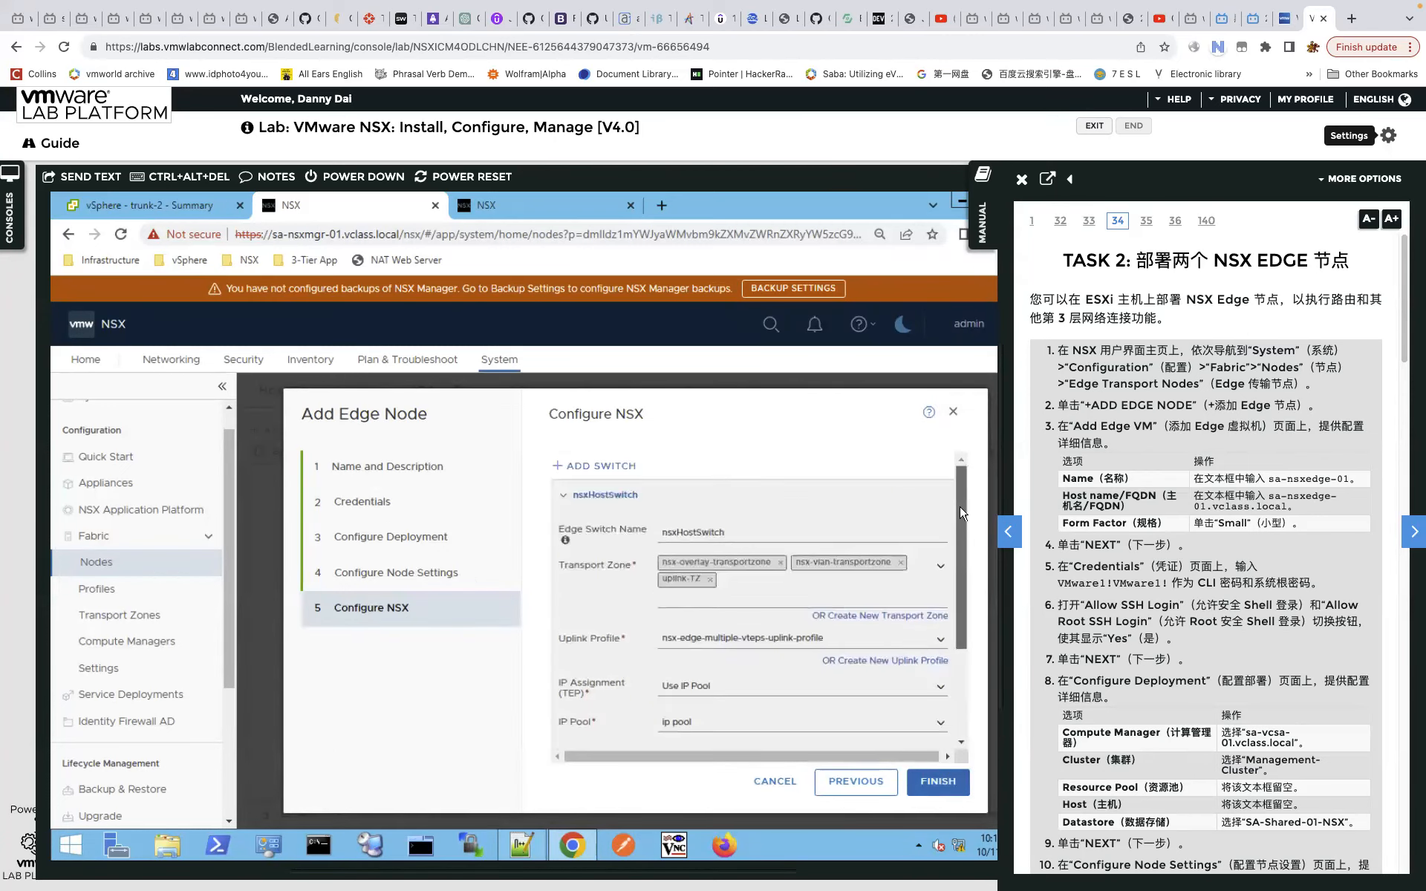
drag(957, 633, 953, 746)
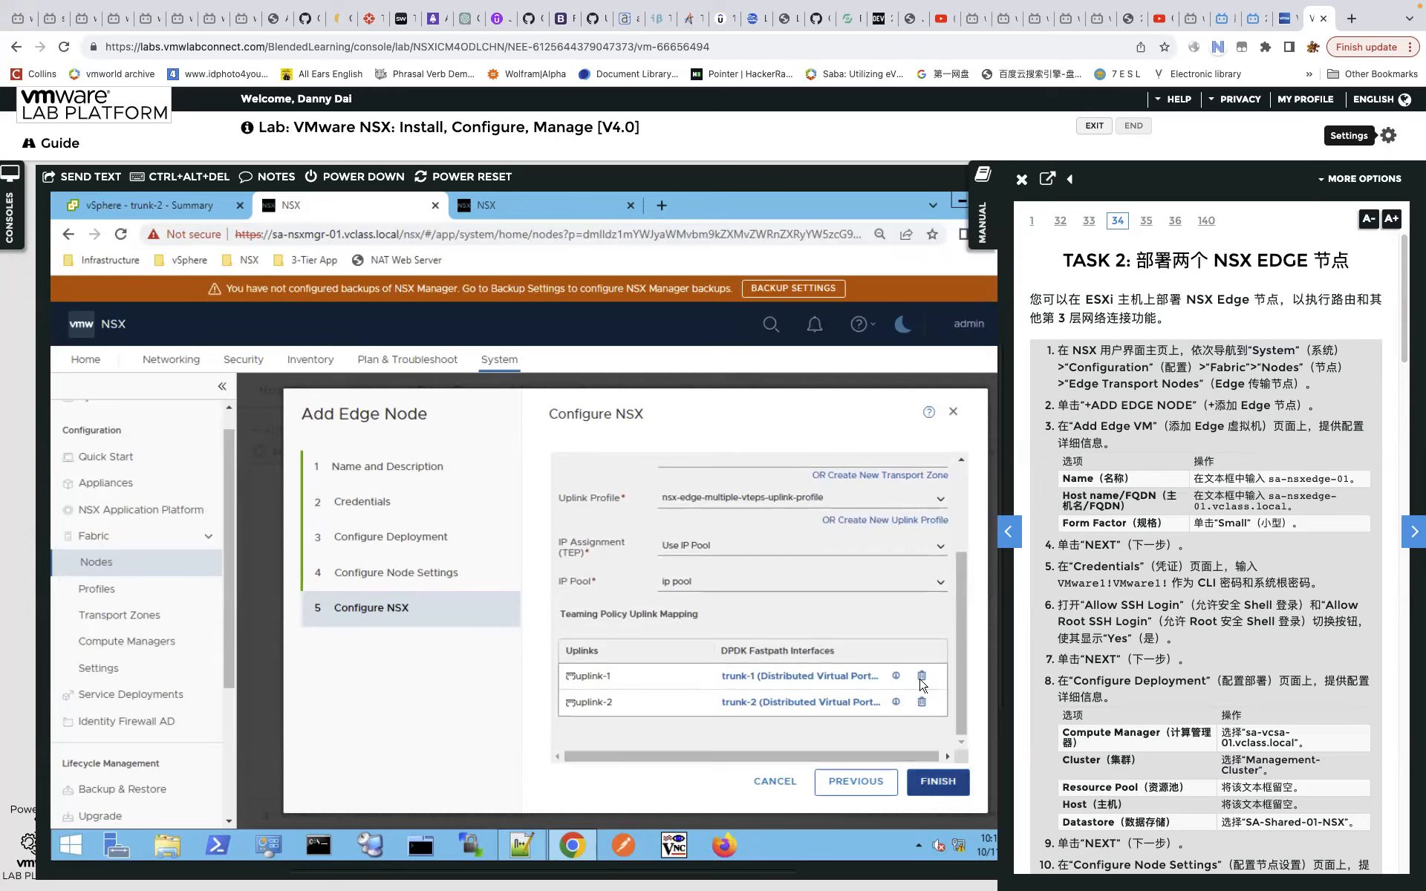
click(934, 781)
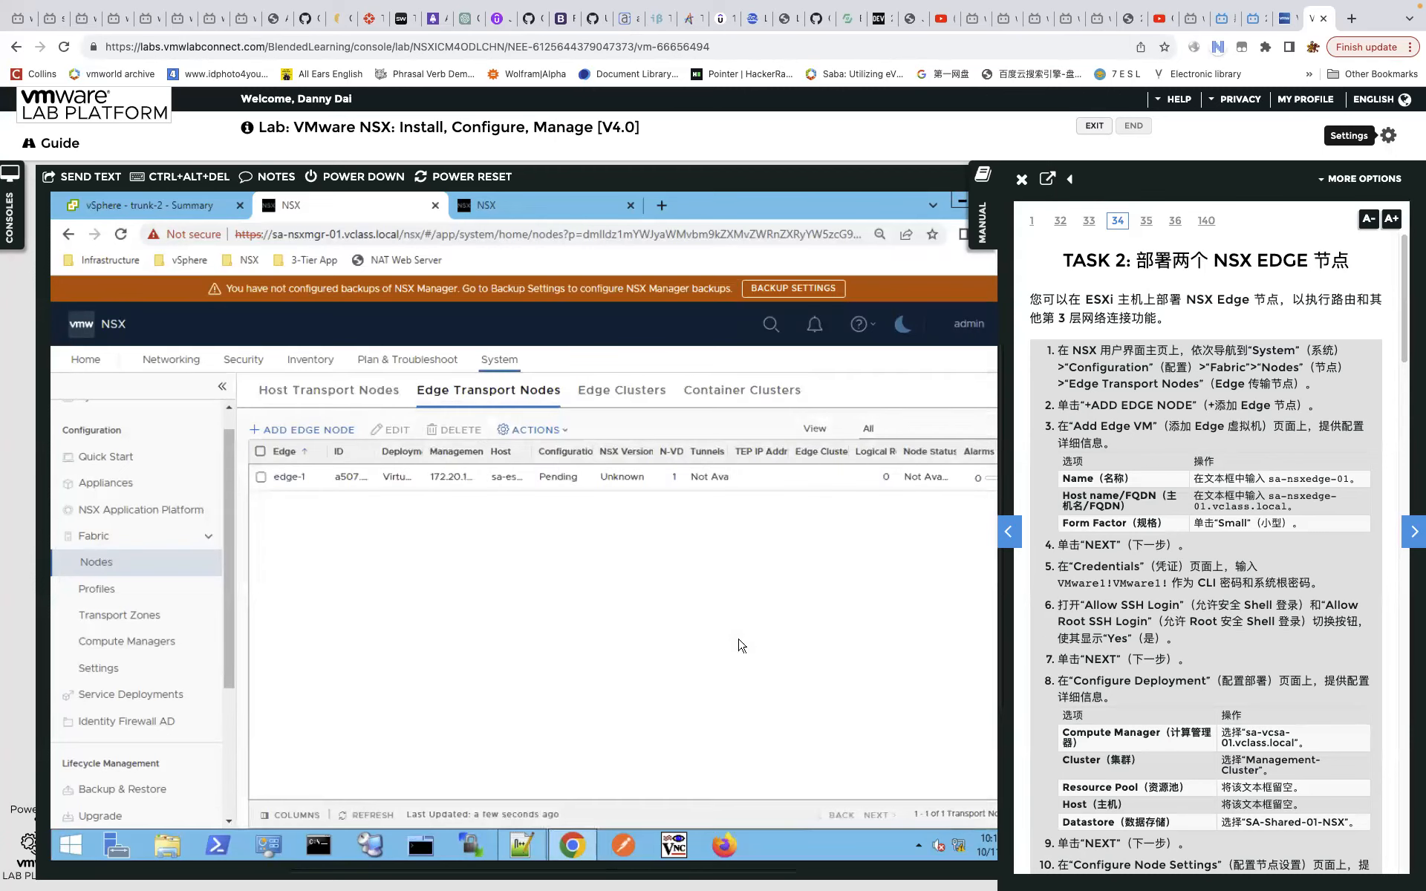
click(378, 817)
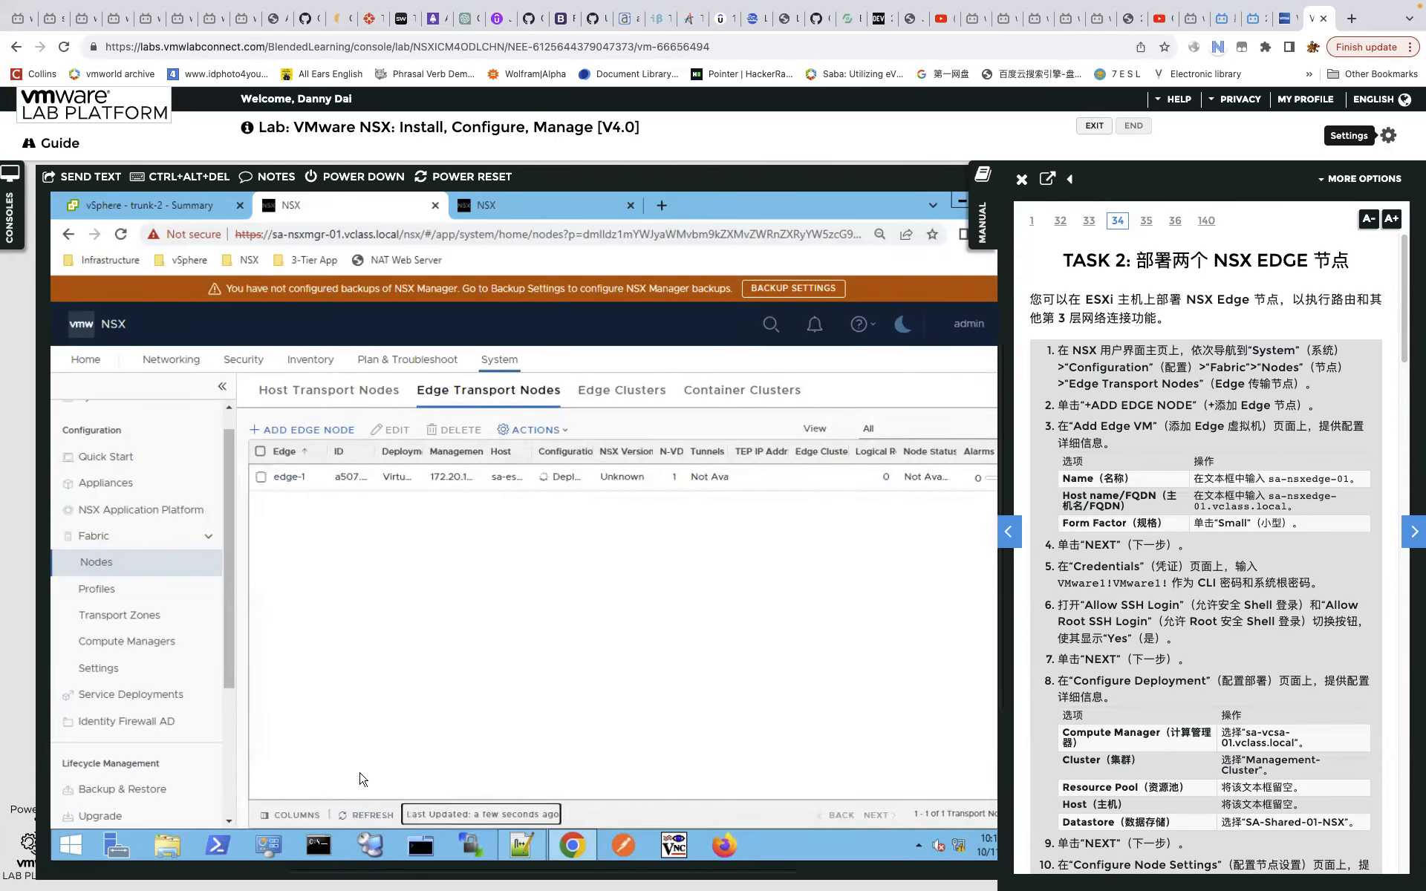
click(361, 815)
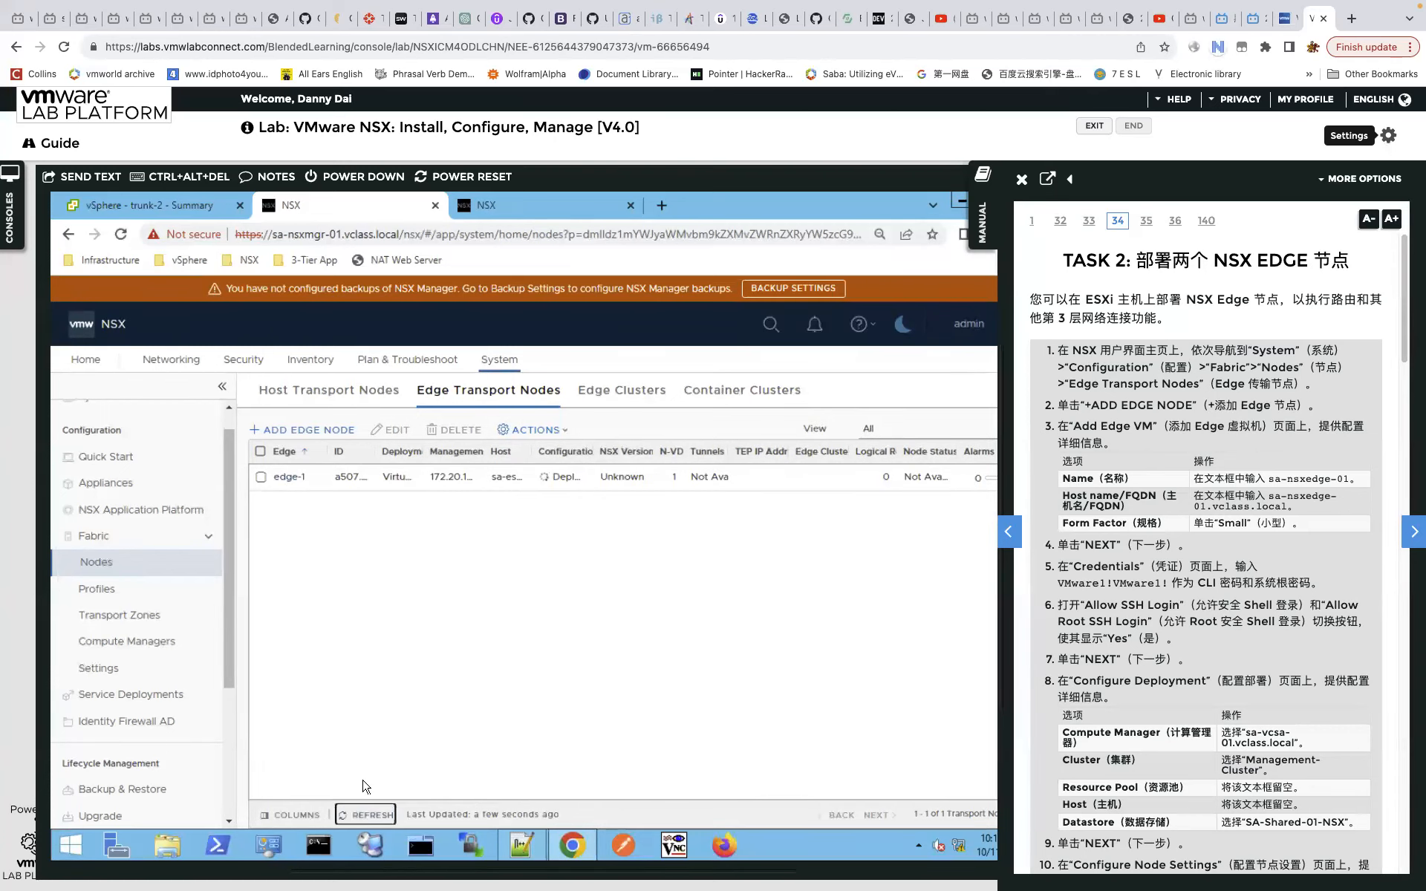
click(346, 816)
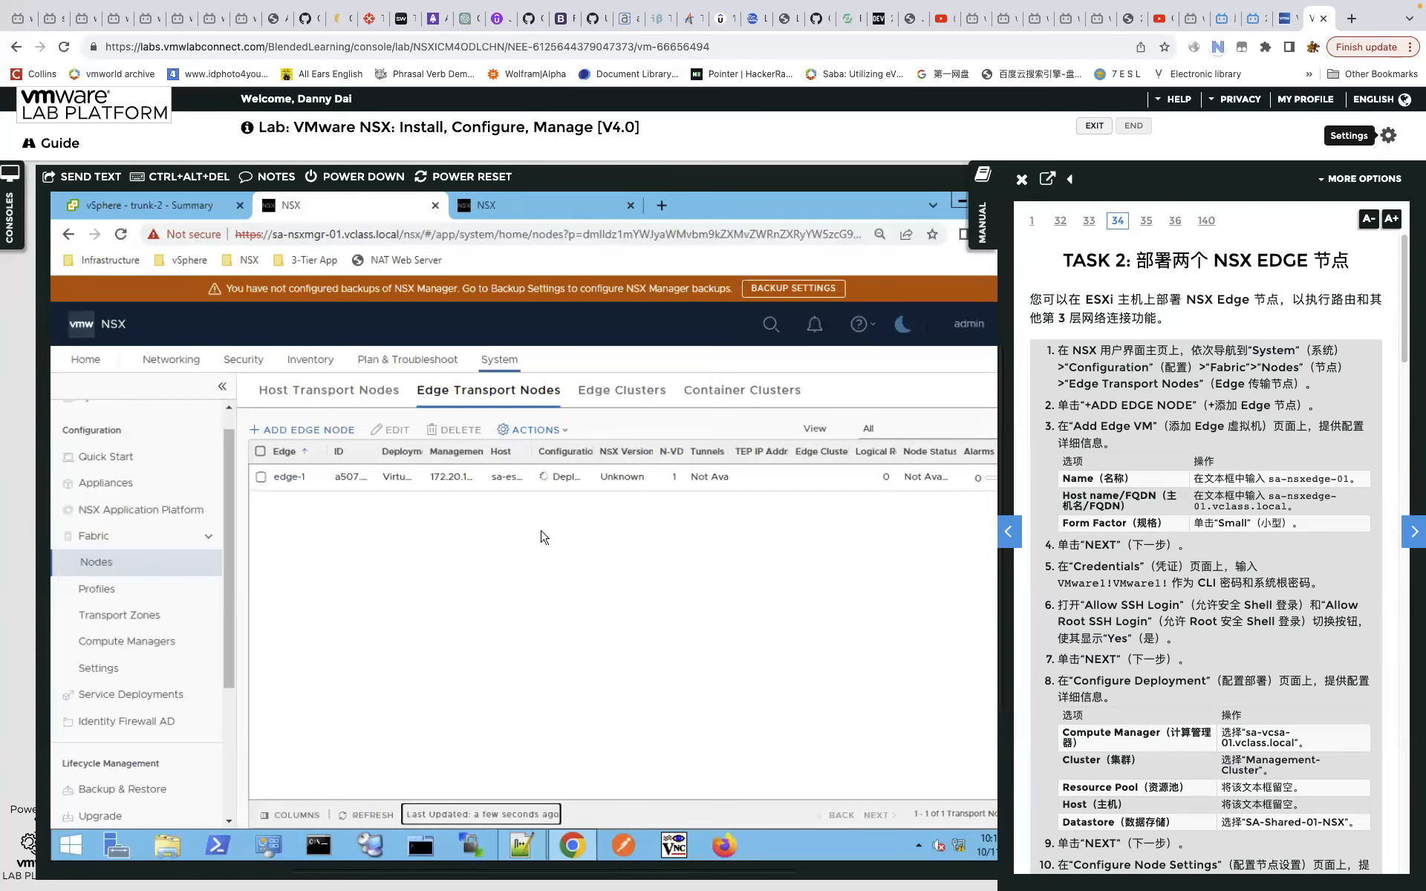
Start a new edge node named edge-2 and fill in its host name.
click(309, 431)
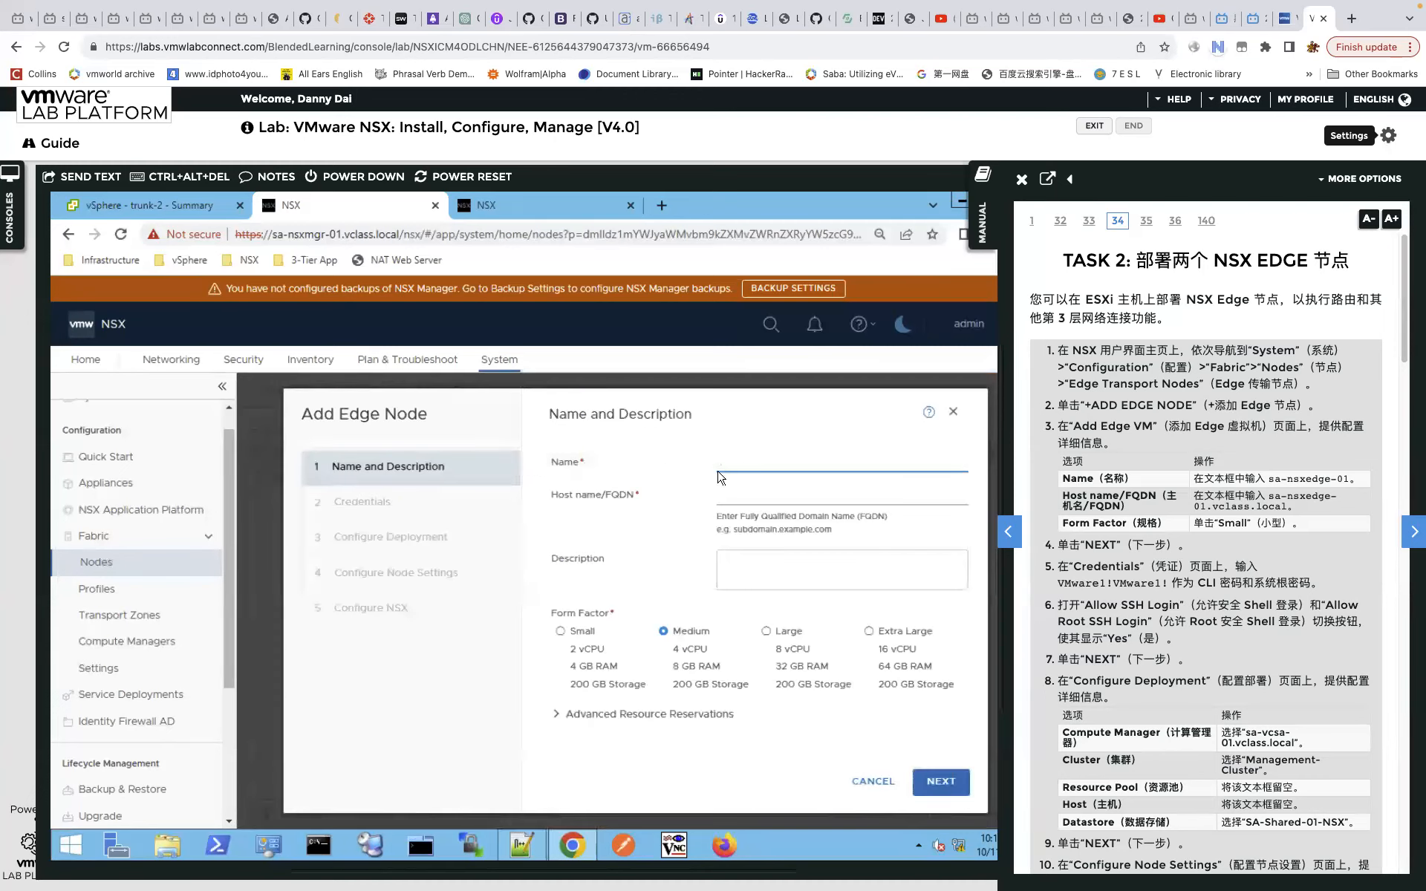
text(edge-2)
click(759, 493)
click(939, 780)
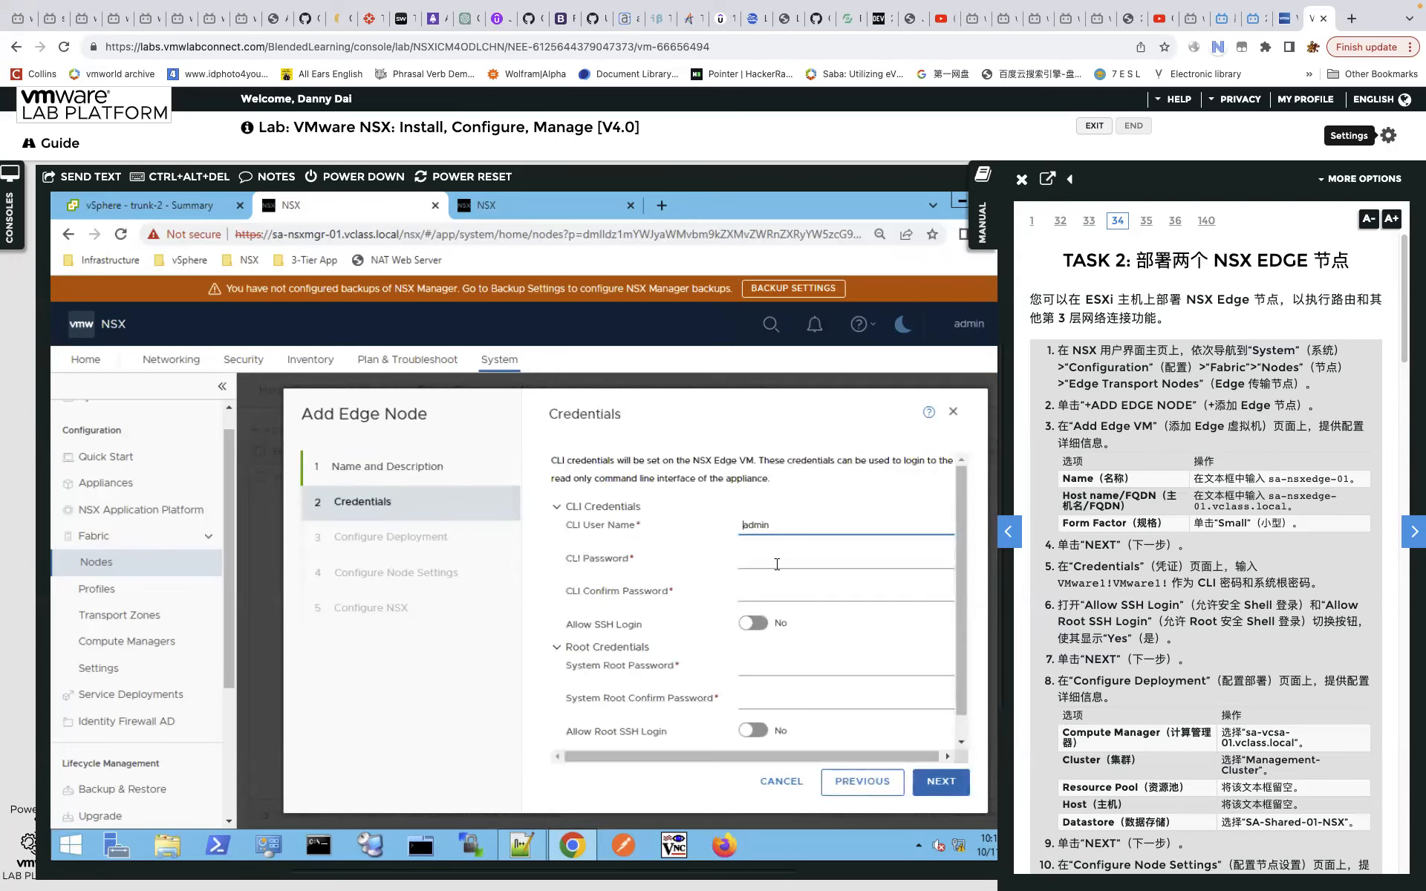
Paste the CLI password from the notes into both fields and allow SSH login.
click(494, 735)
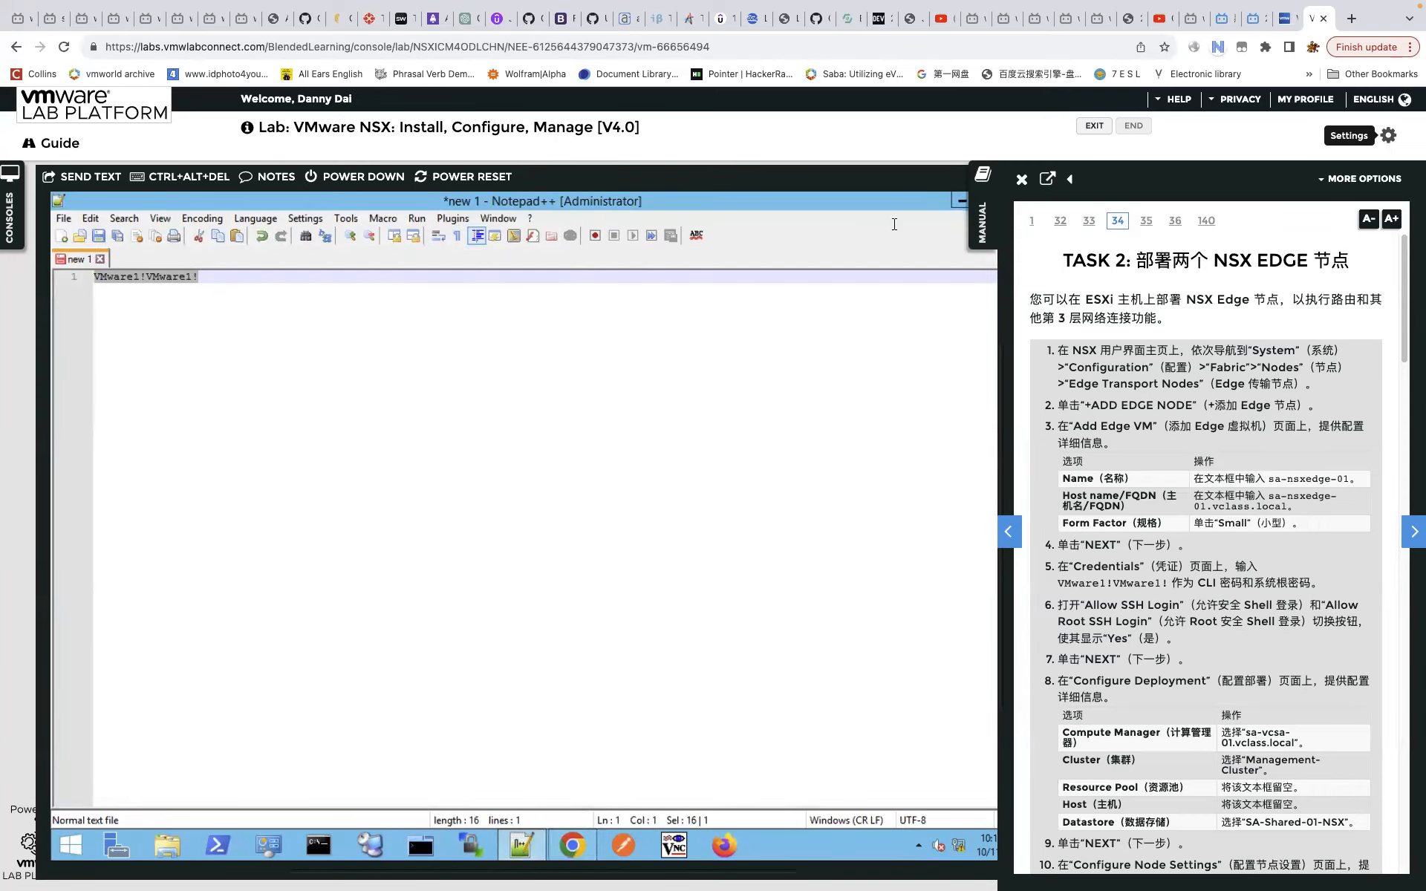
click(962, 202)
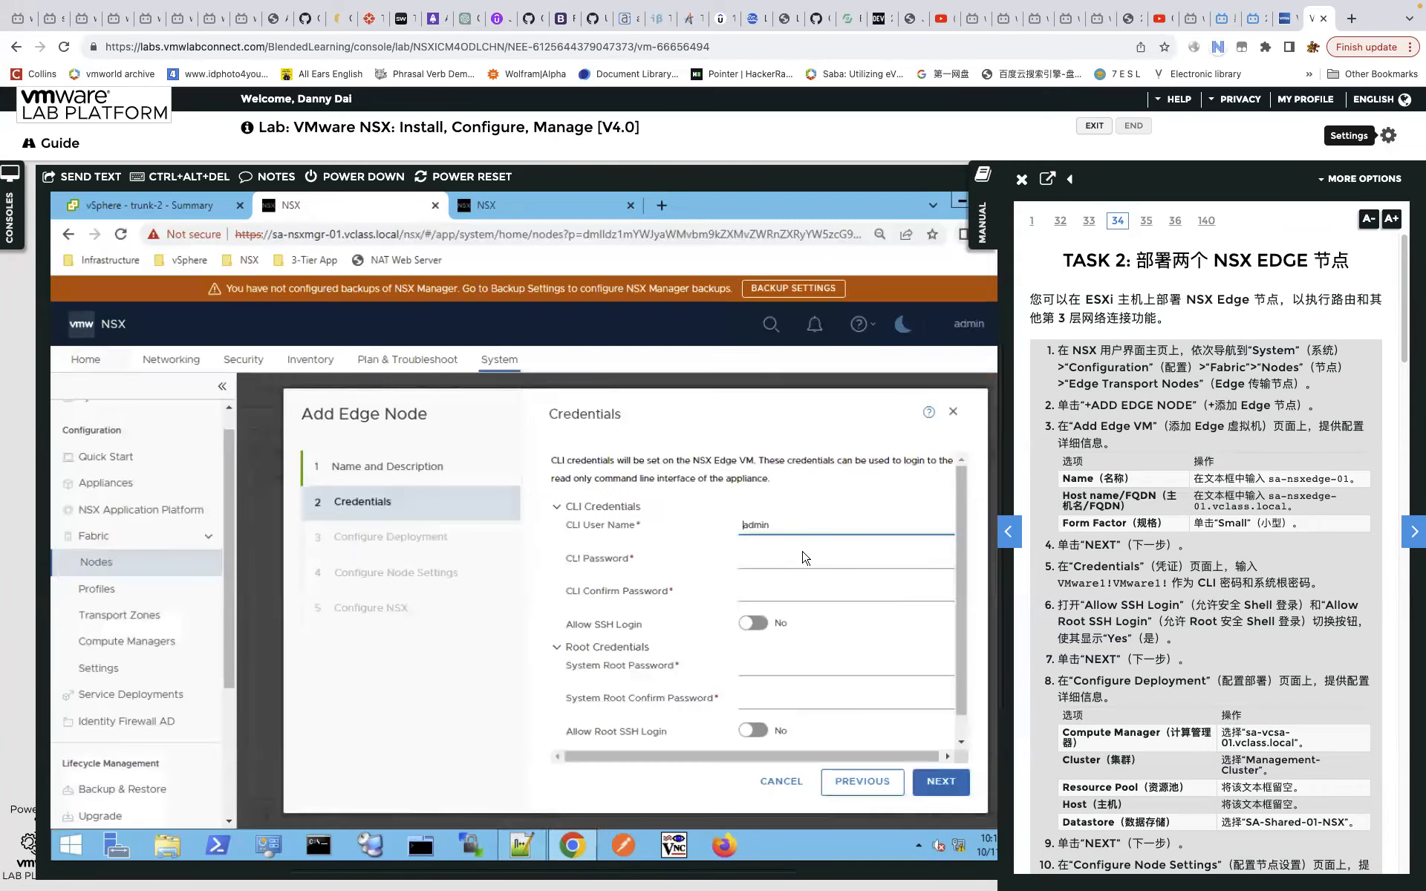
click(792, 557)
key(ctrl+v)
click(788, 591)
Paste the root password into both fields and allow root SSH login.
key(ctrl+v)
click(753, 624)
click(782, 668)
key(ctrl+v)
click(778, 699)
key(ctrl+v)
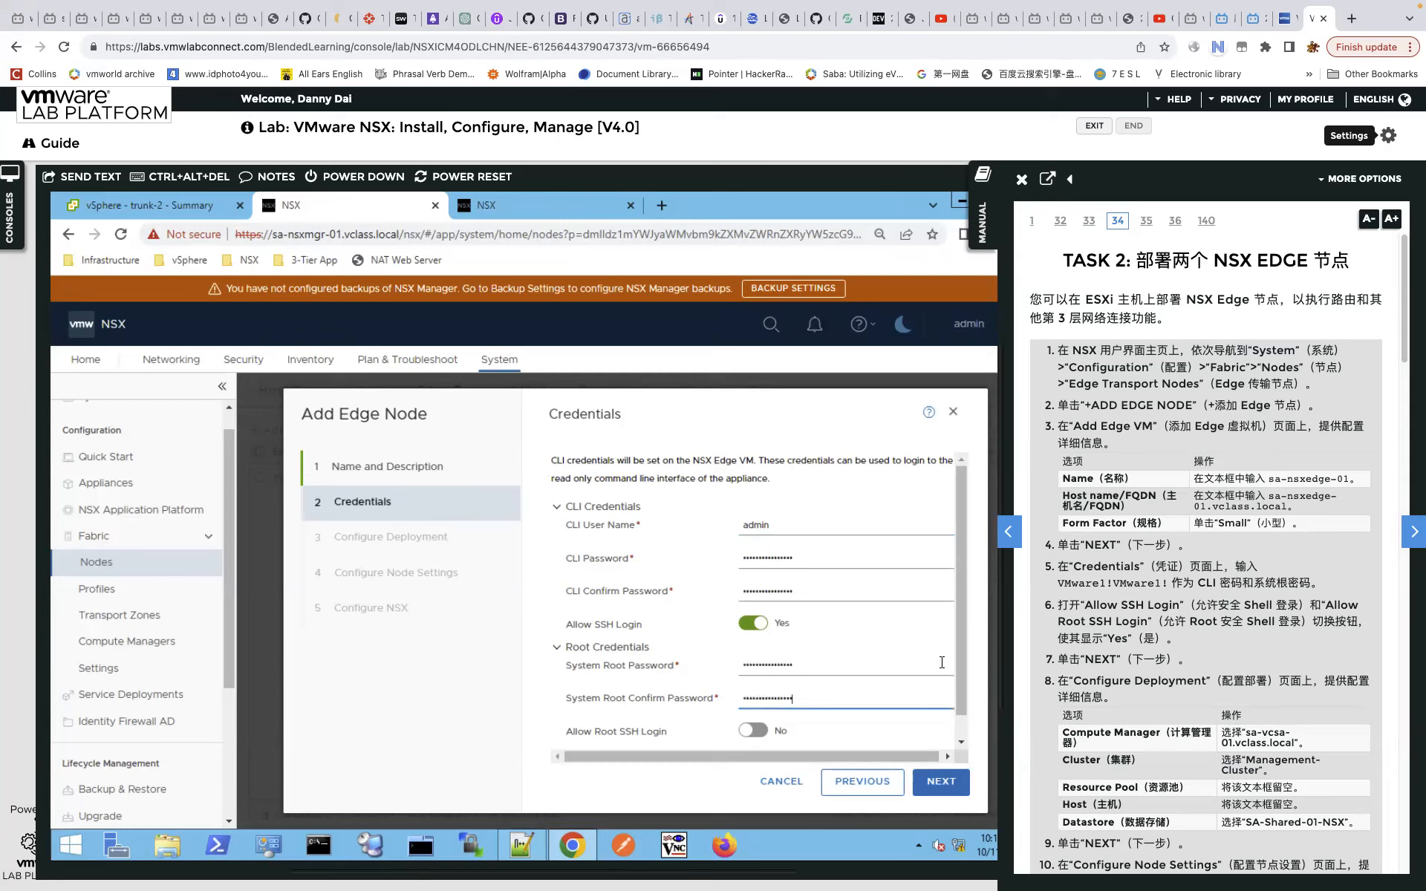
scroll(958, 649, down, 1)
click(753, 706)
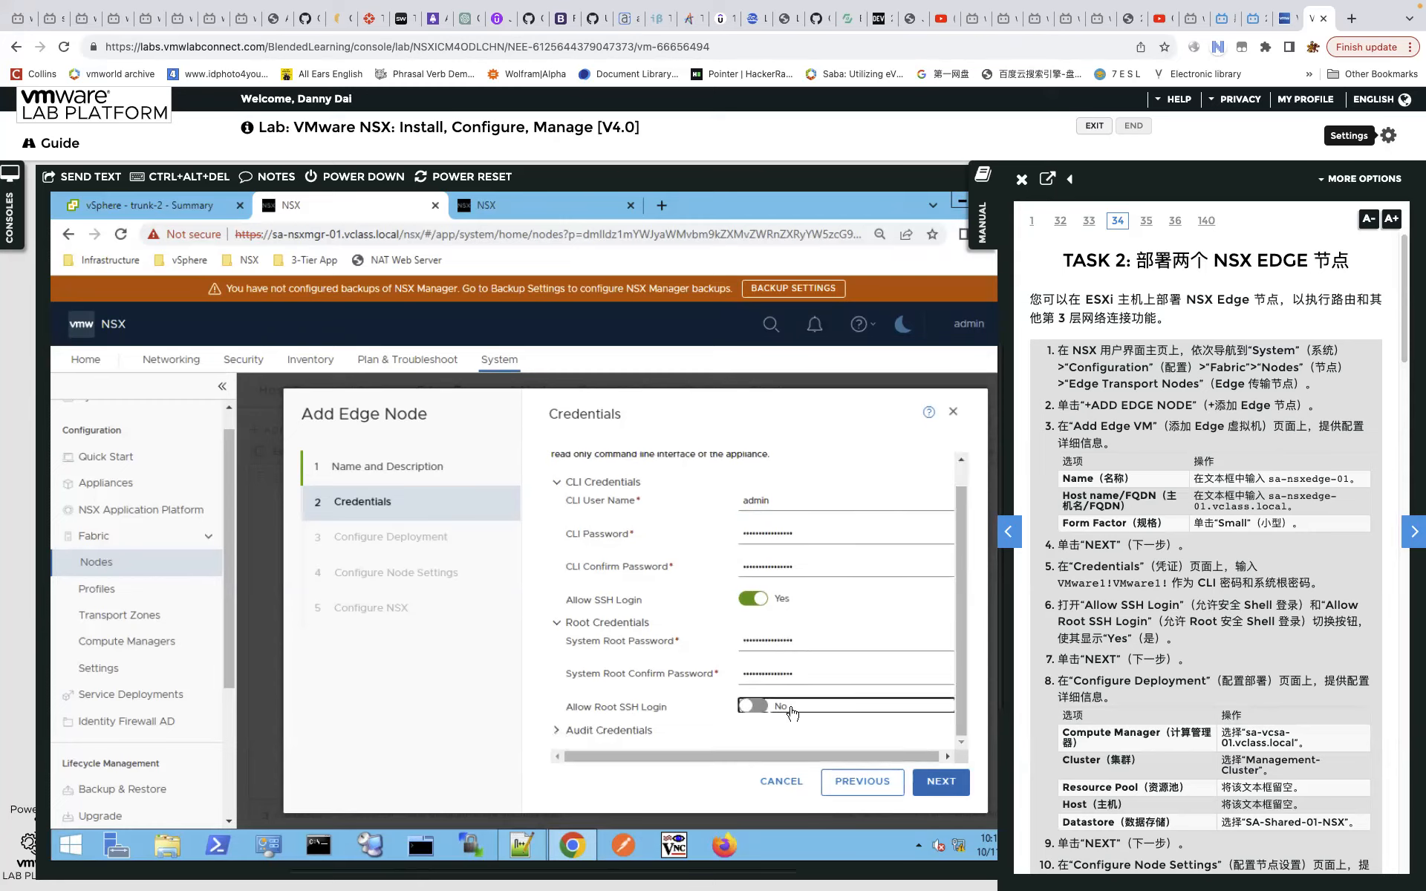
click(940, 781)
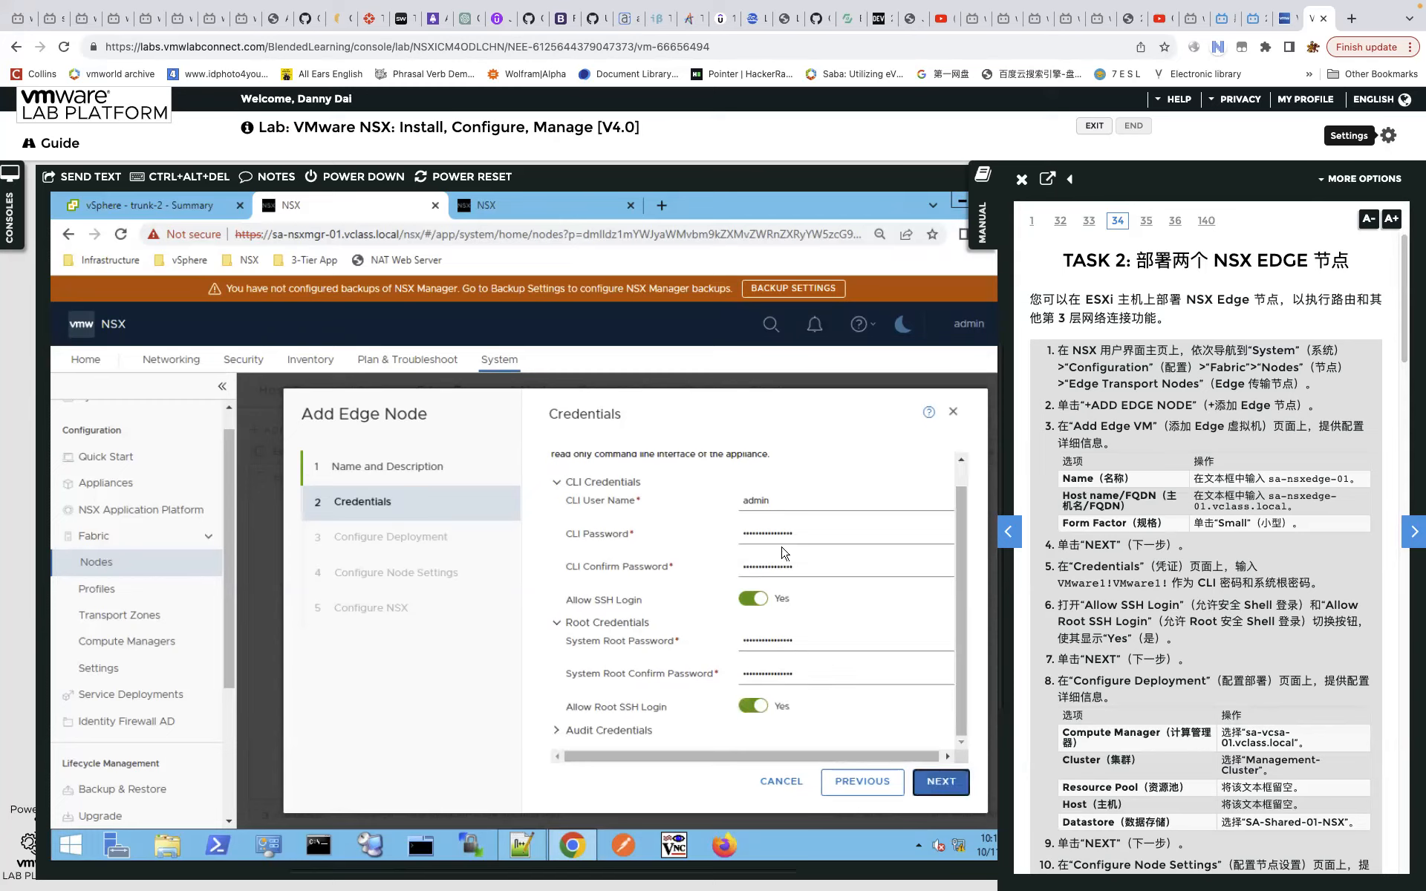
Deploy on compute manager vc, Management-Cluster, host sa-esxi-04.vclass.local and datastore SA-Shared-01-NSX.
click(959, 467)
text(vc)
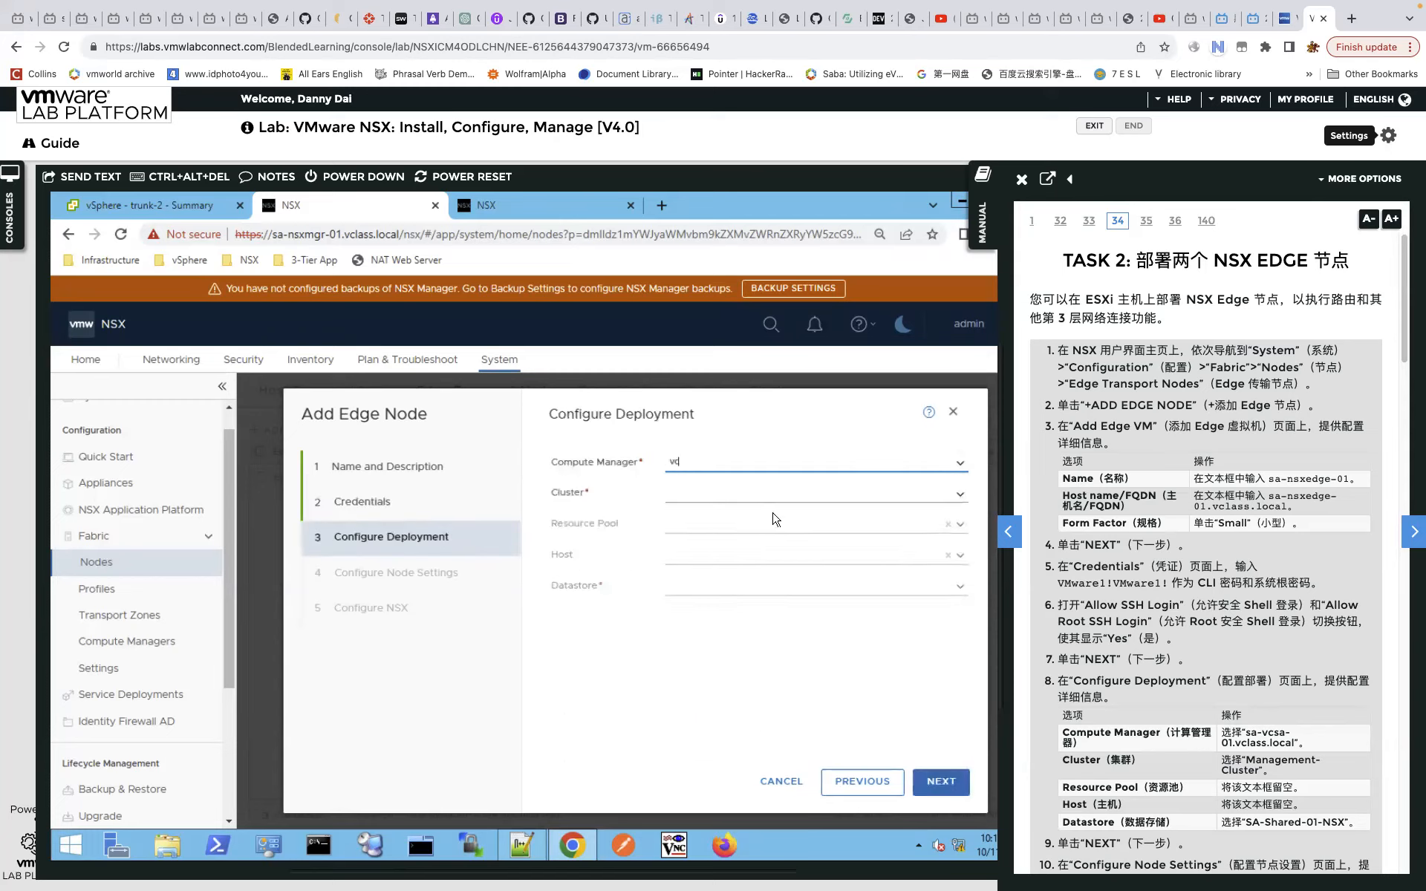
click(959, 495)
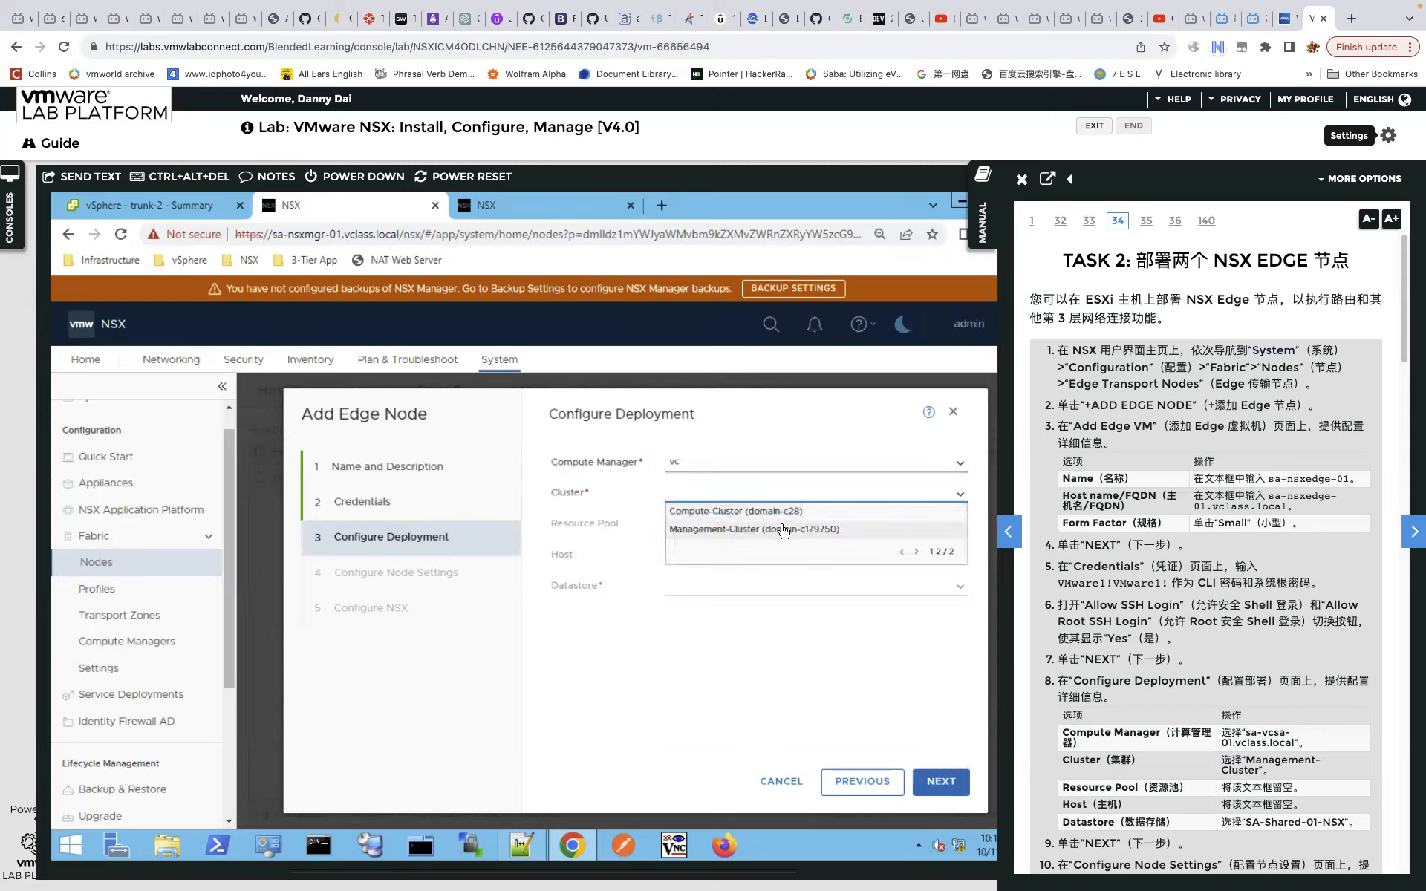
click(809, 530)
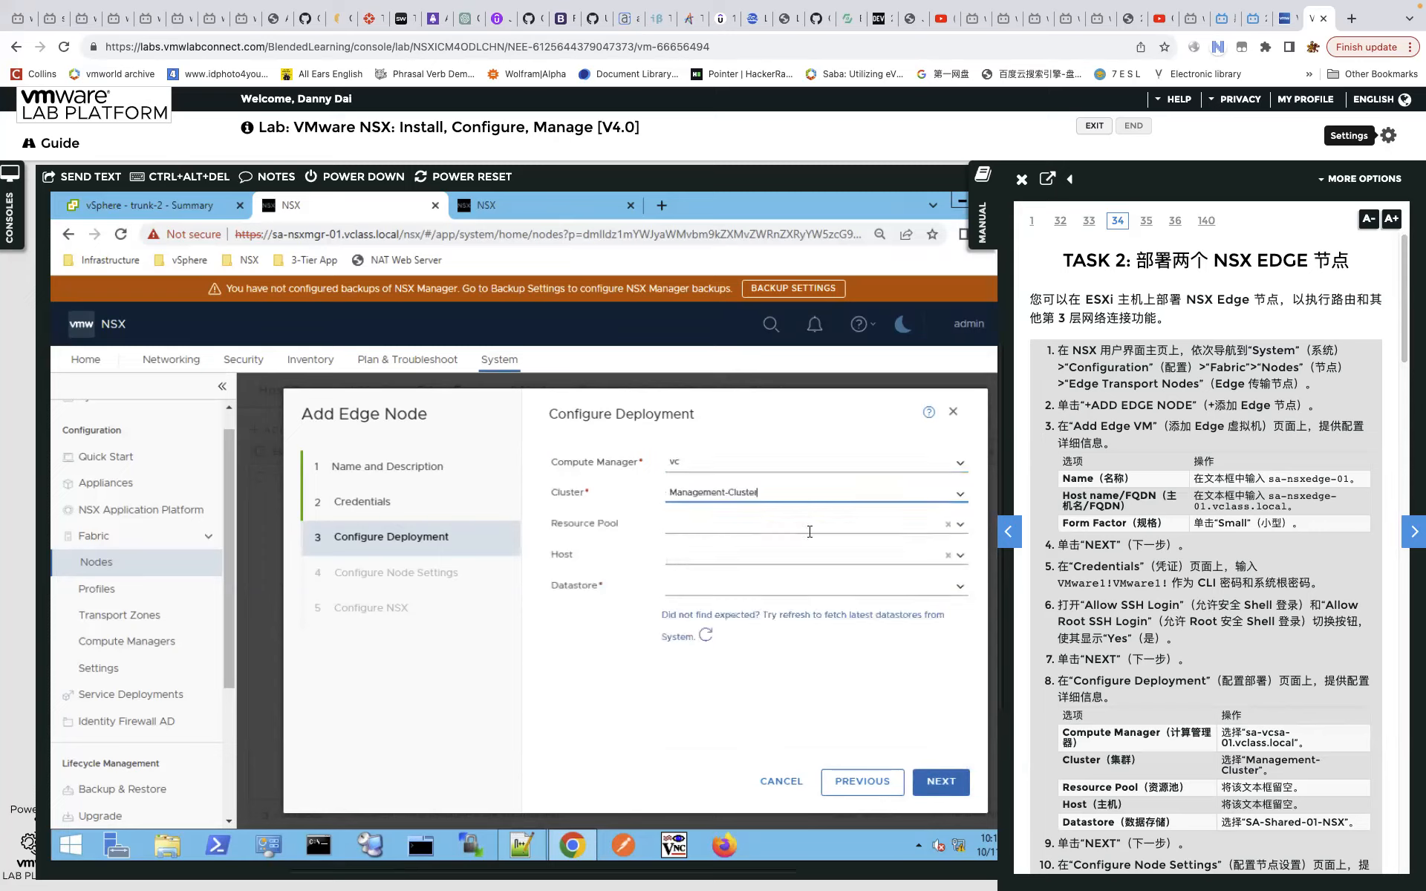
click(958, 557)
click(727, 594)
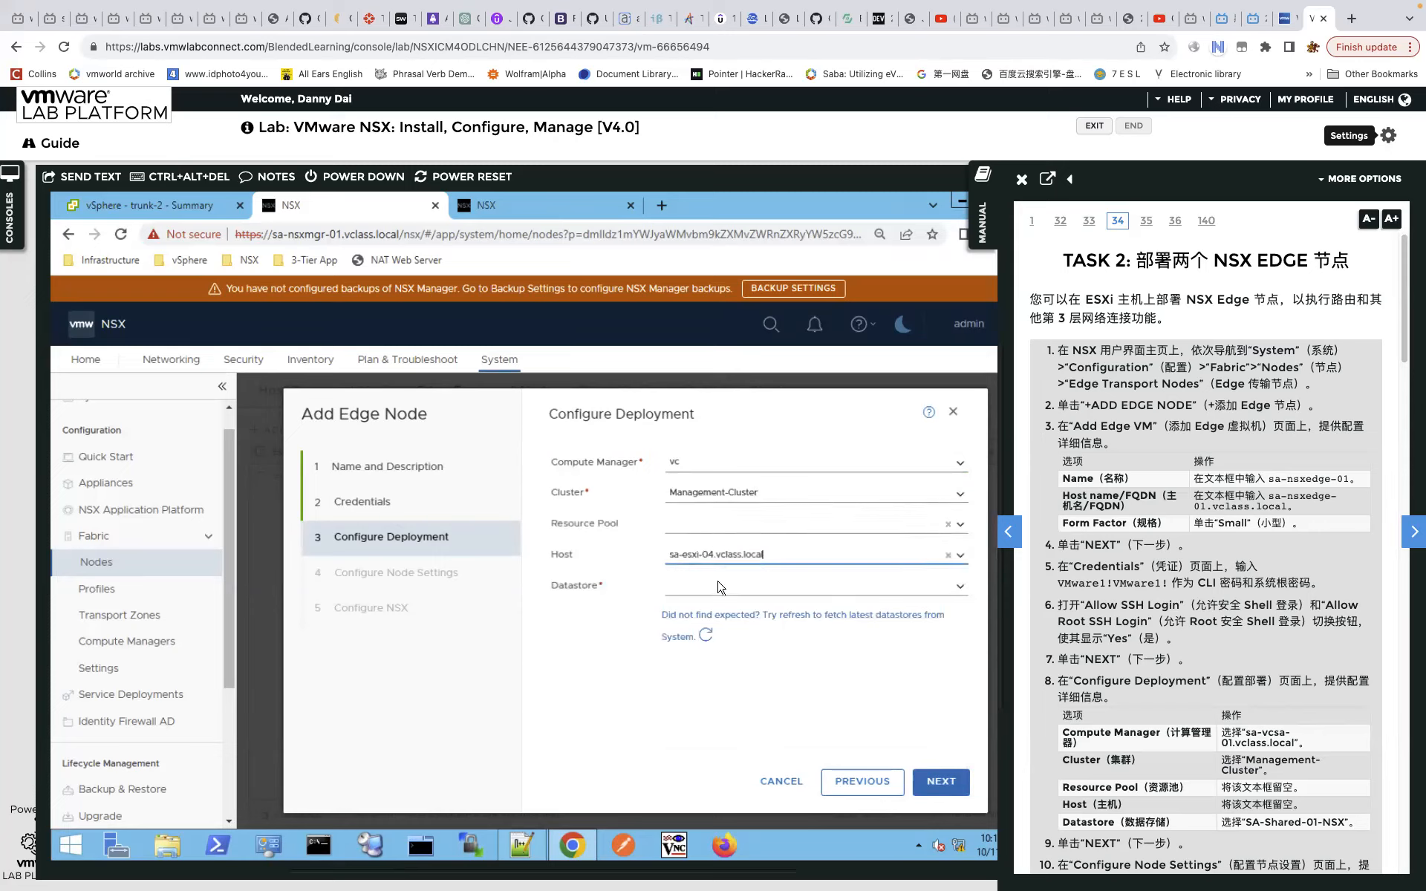
click(959, 587)
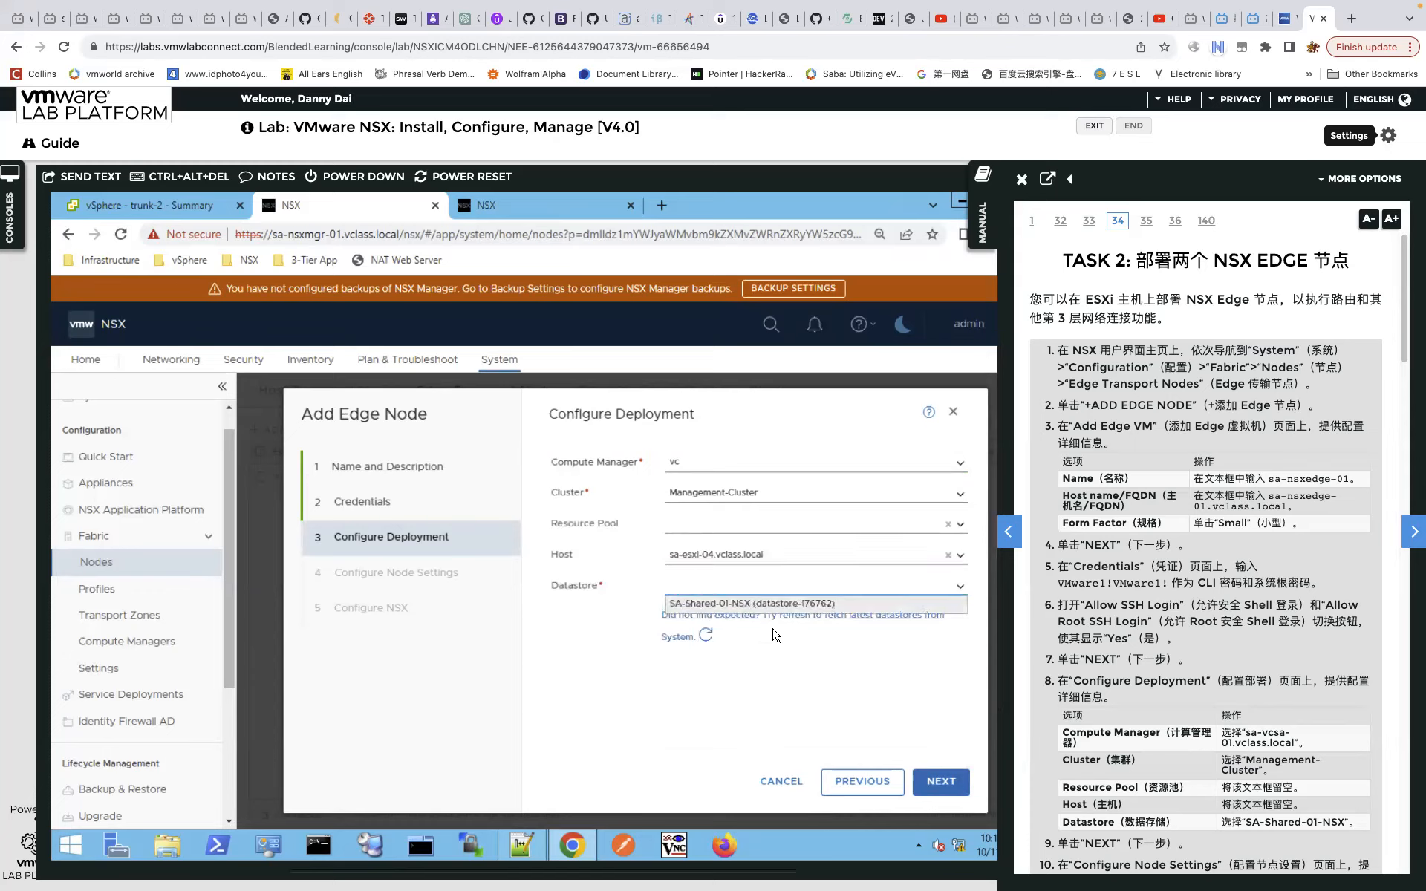
click(771, 605)
click(950, 783)
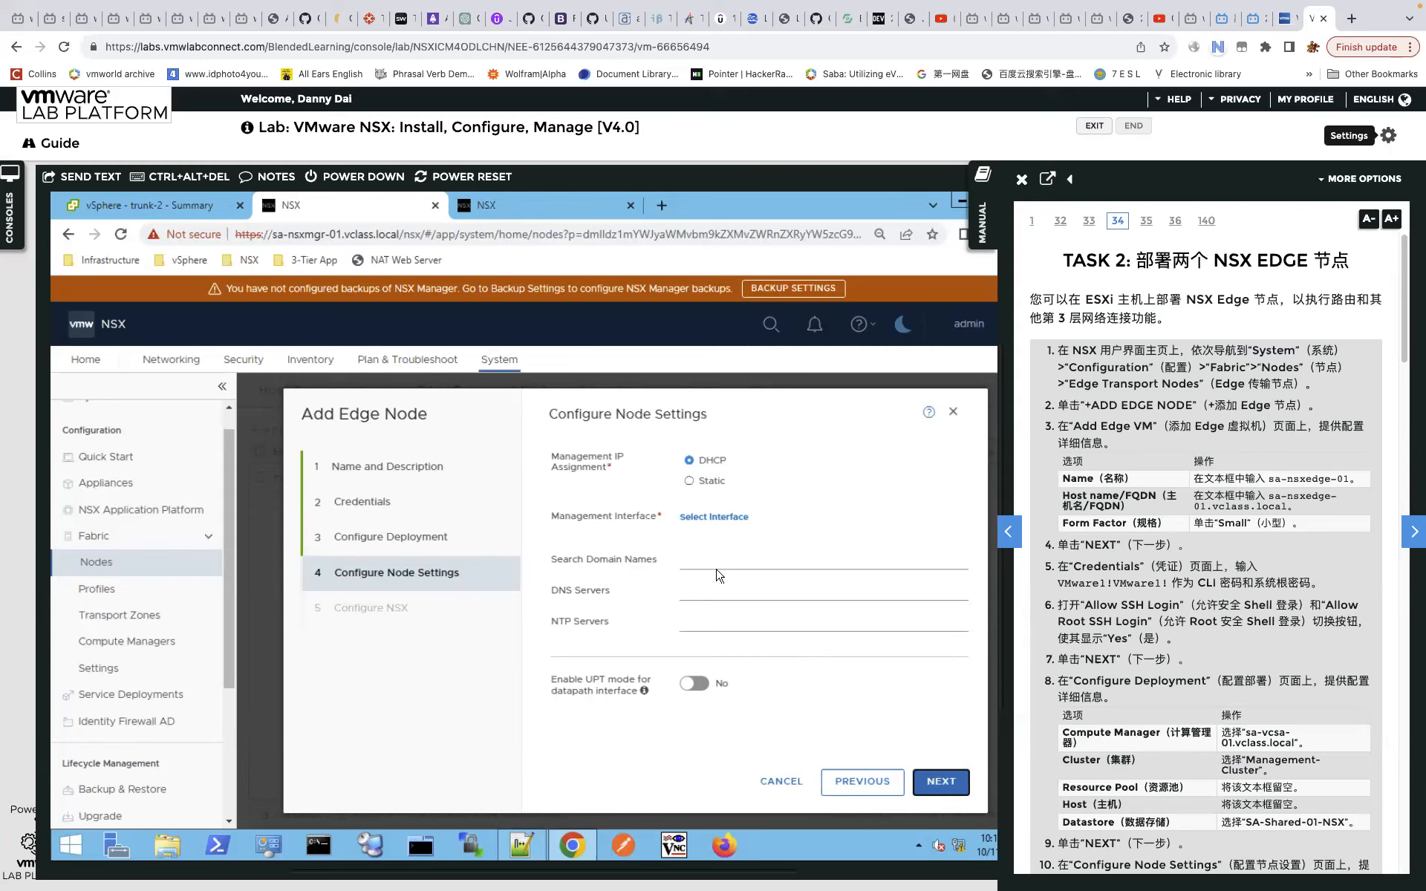
Fill in static management IP 172.20.10.62/24 and gateway 172.20.10.10 from the lab manual.
click(714, 516)
click(705, 777)
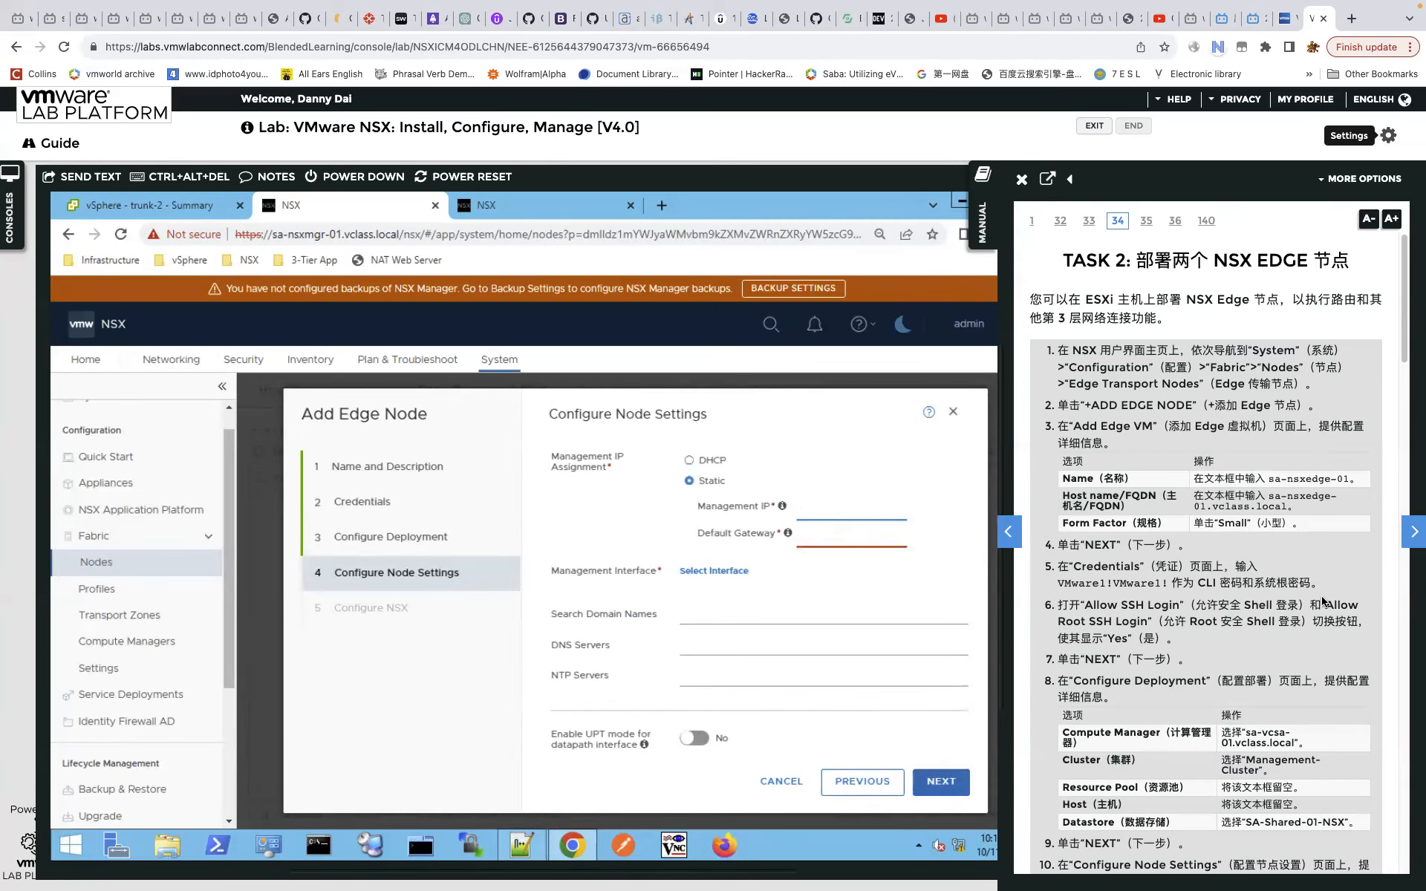
scroll(1321, 601, down, 10)
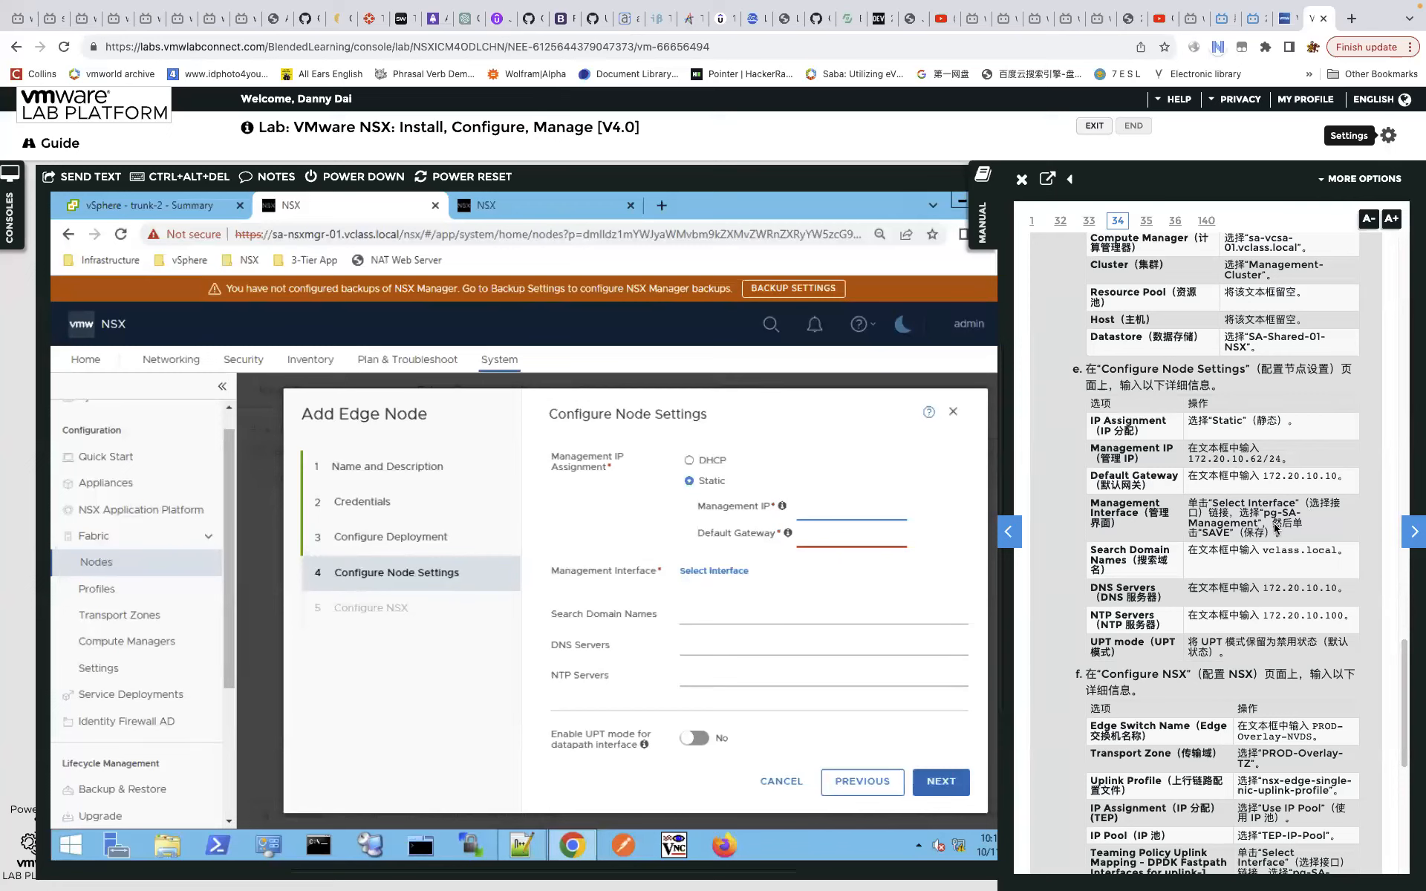
scroll(1202, 495, down, 5)
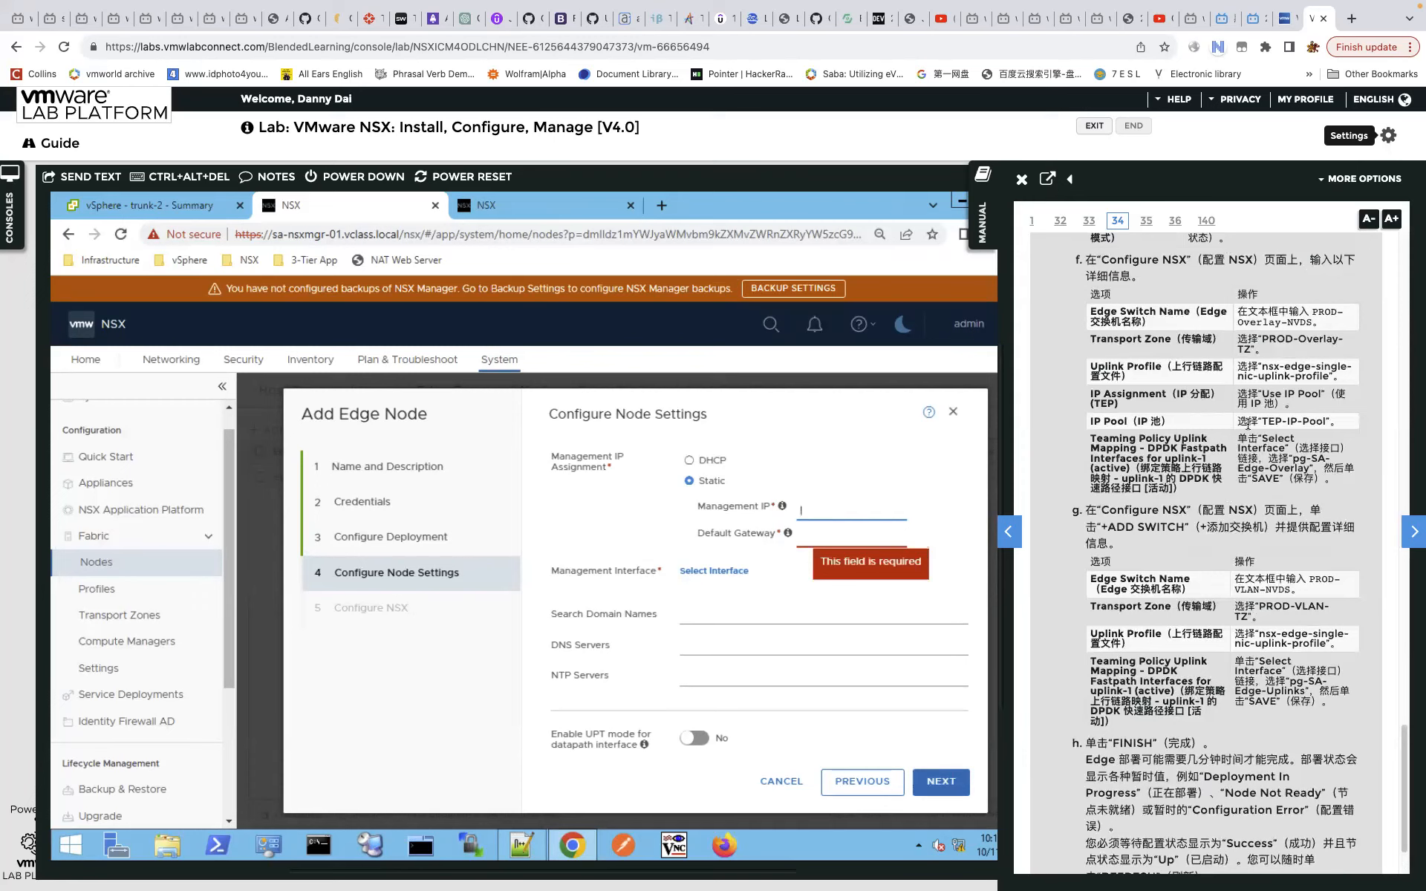
scroll(1276, 376, up, 3)
scroll(1276, 376, up, 1)
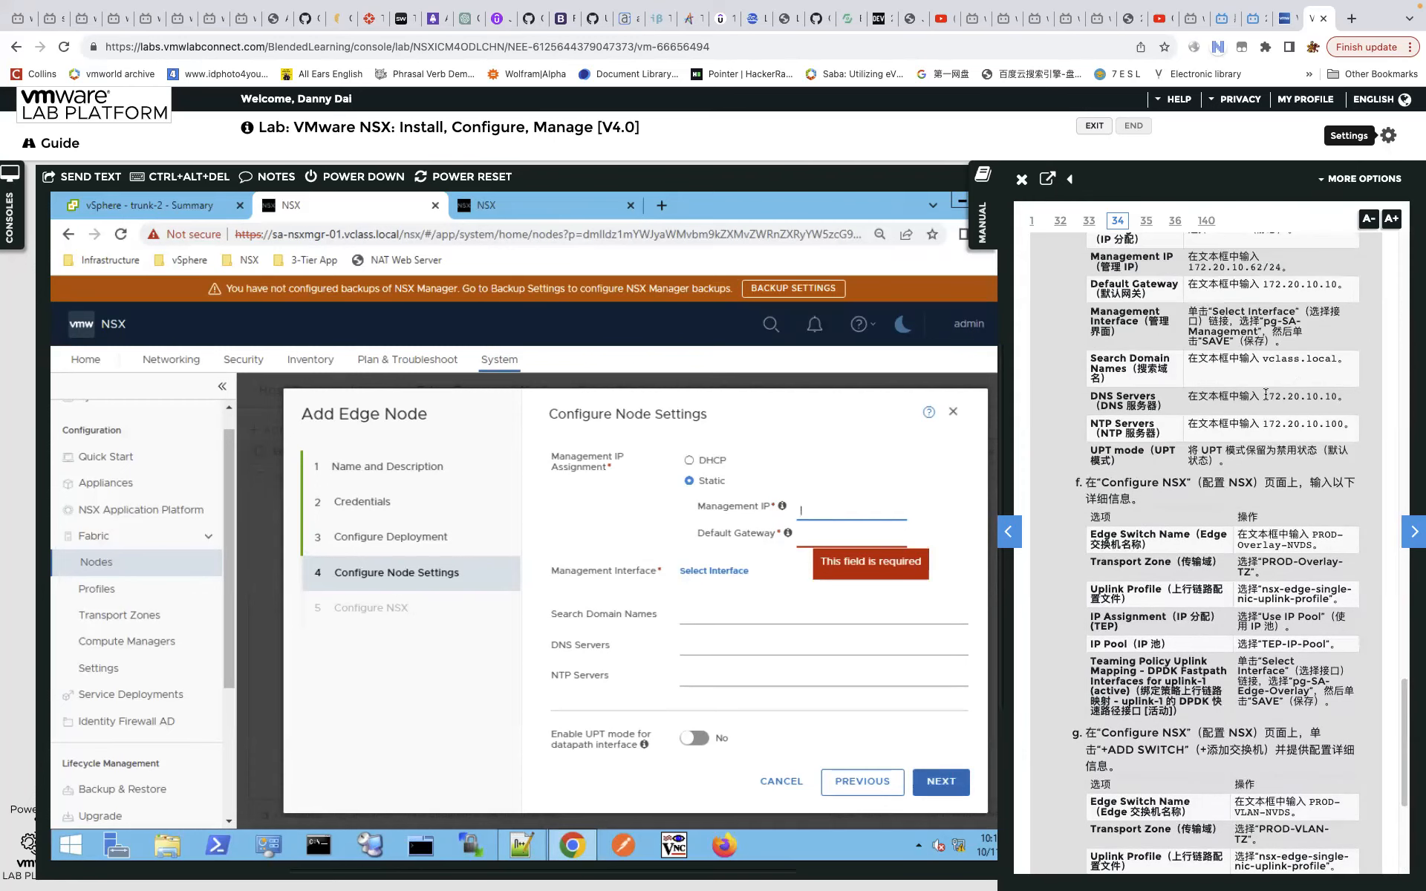
scroll(1265, 397, up, 1)
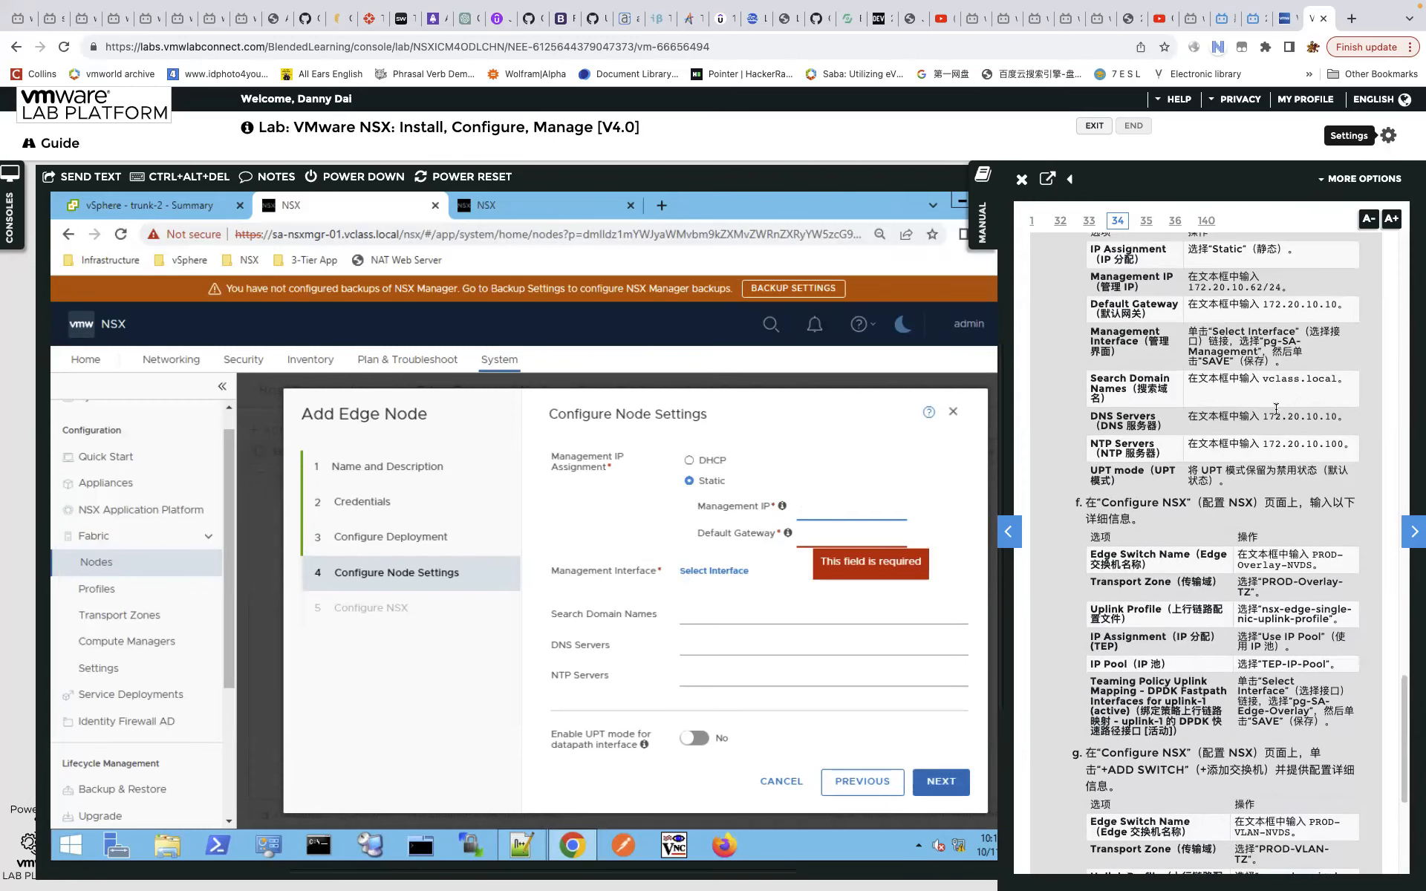
scroll(1268, 380, up, 3)
drag(1189, 420, 861, 513)
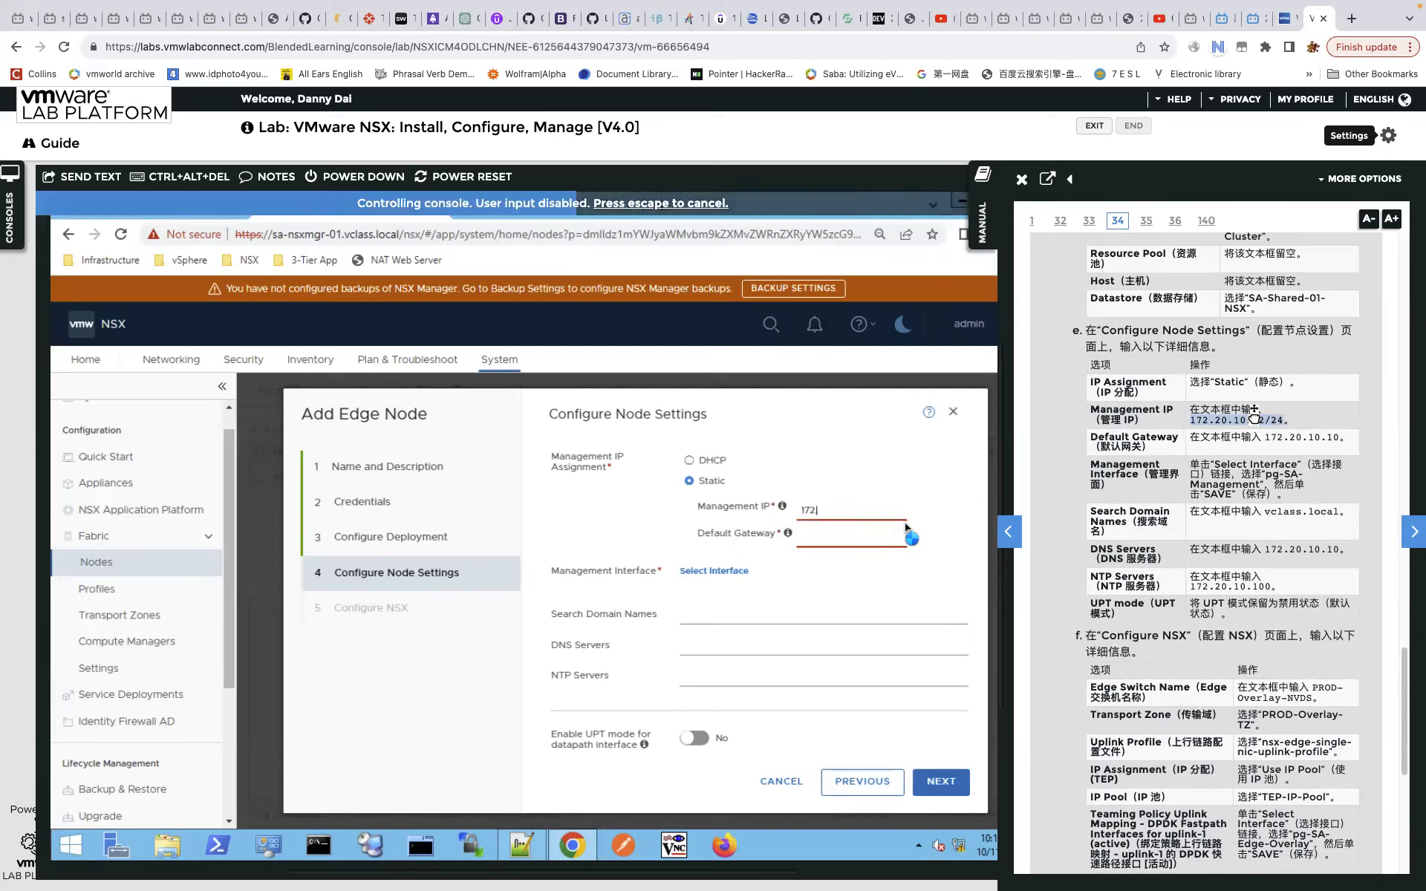
drag(1263, 437, 1333, 438)
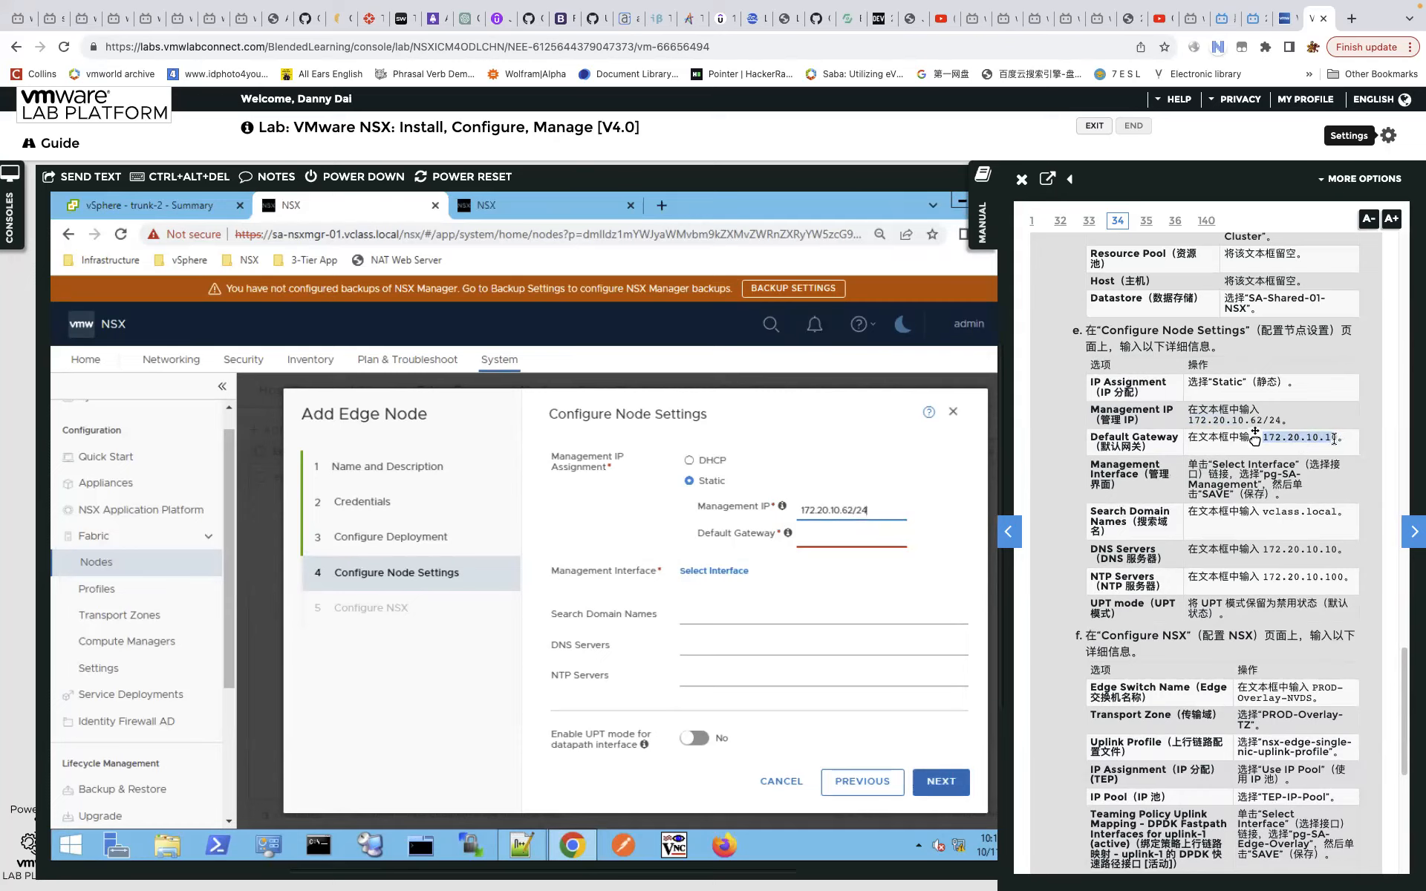
drag(1277, 438, 802, 565)
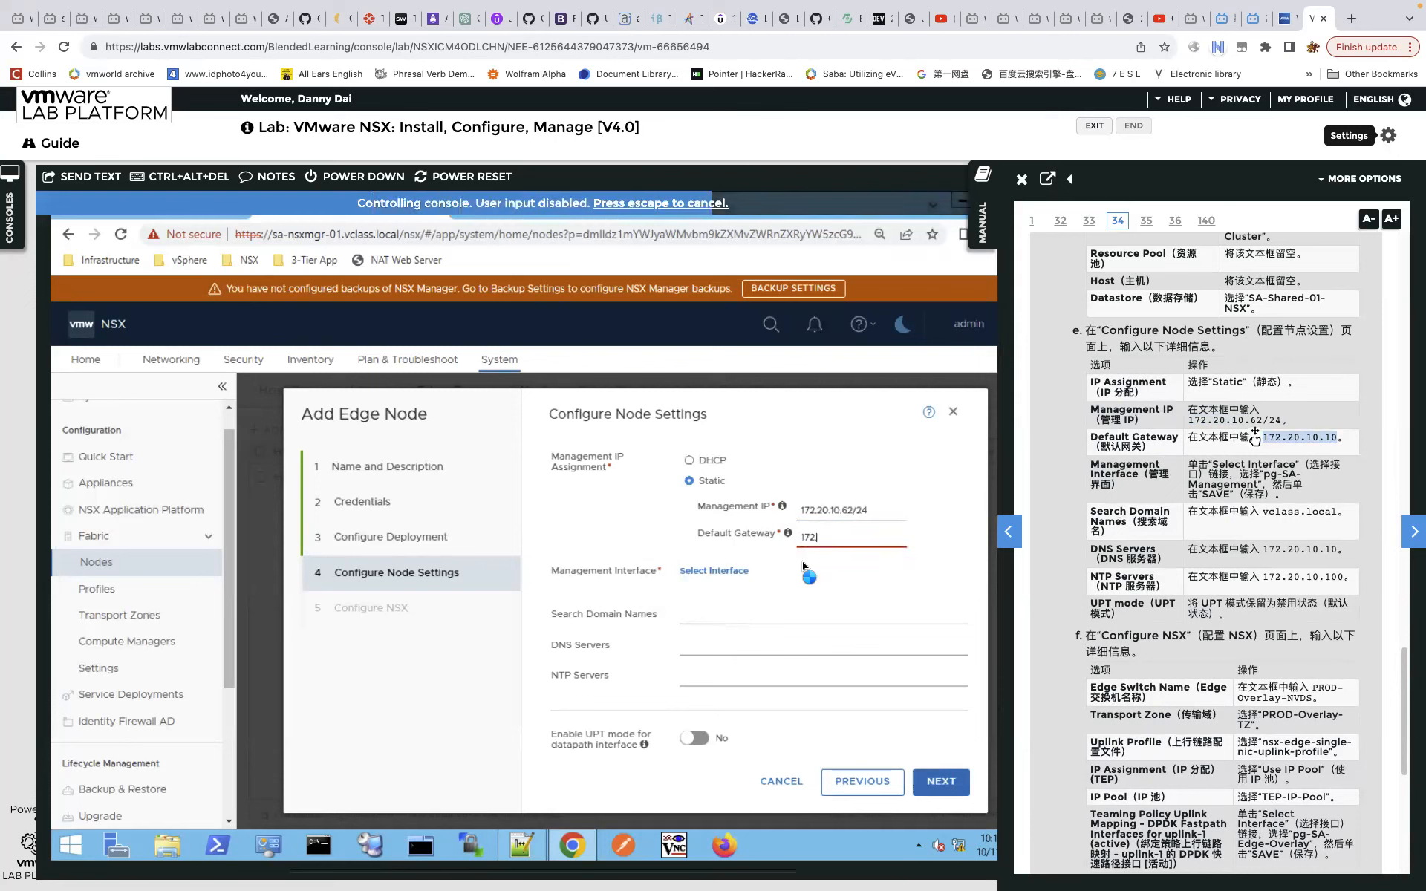
Choose pg-SA-Management as the management interface.
click(718, 571)
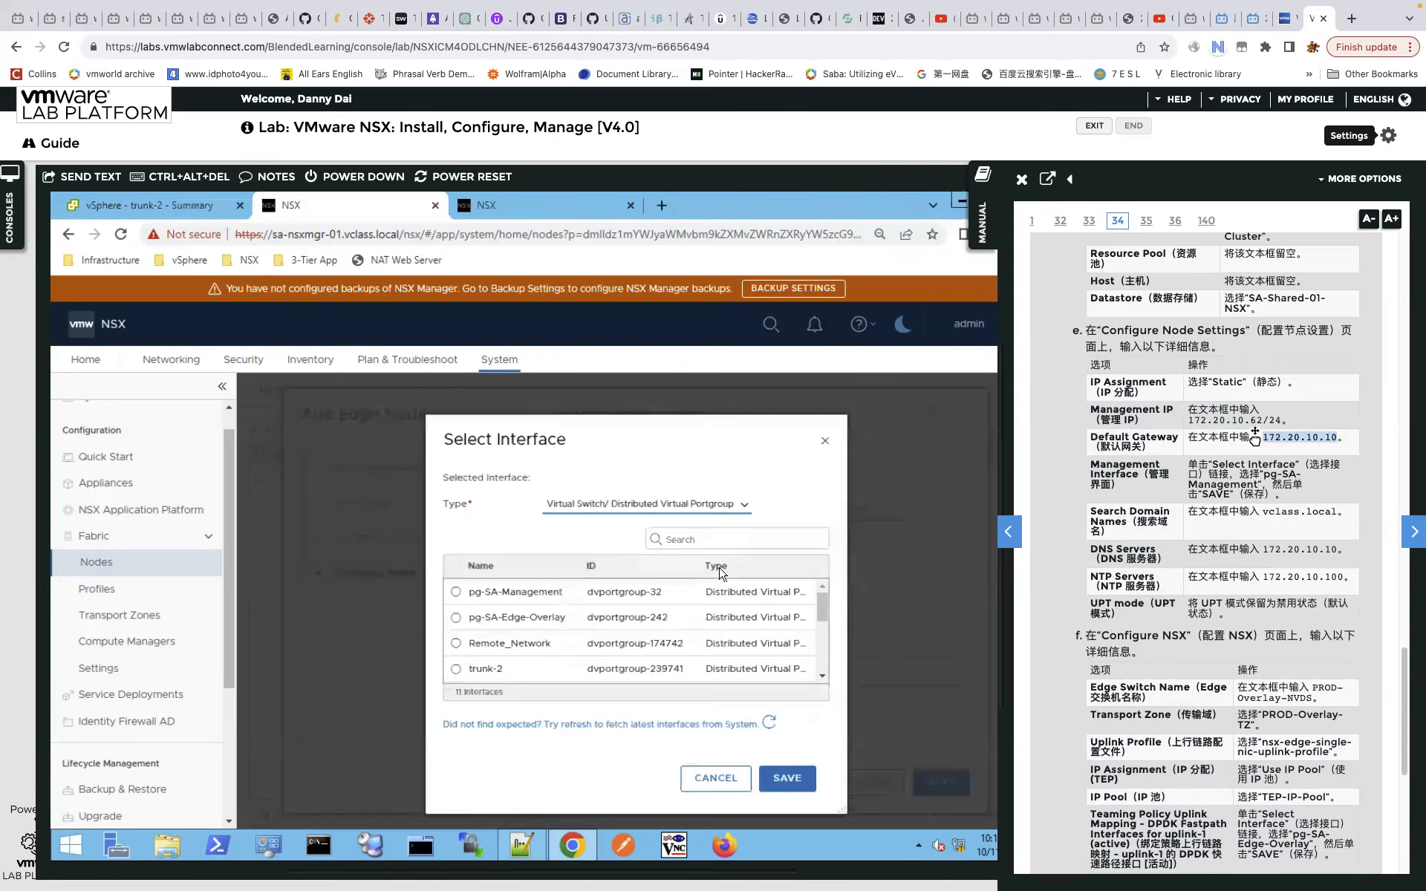
click(456, 592)
click(775, 778)
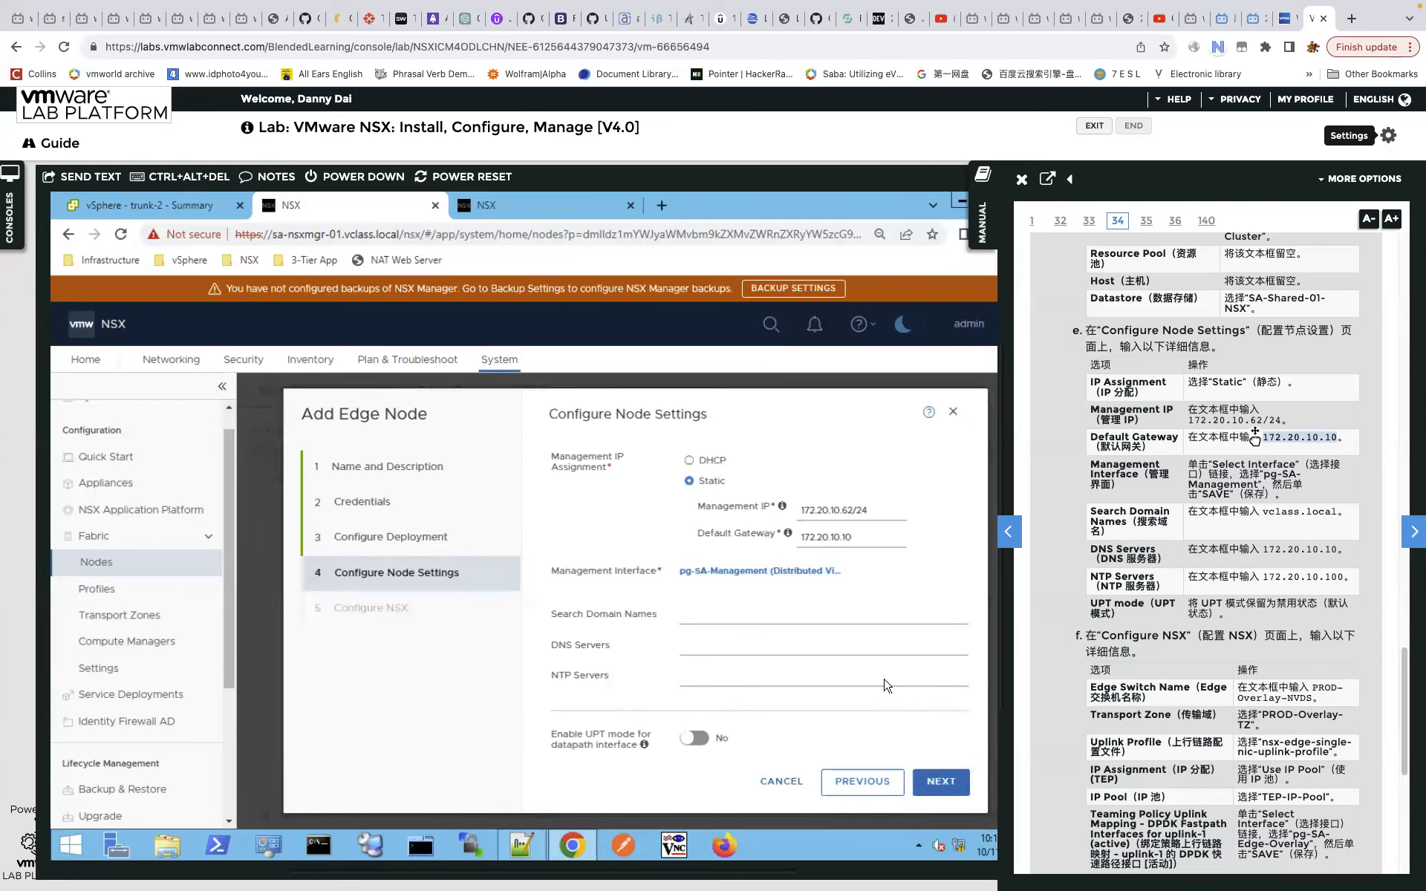
Add nsx-overlay-transportzone, nsx-vlan-transportzone and uplink-TZ to the edge switch's transport zones.
click(943, 786)
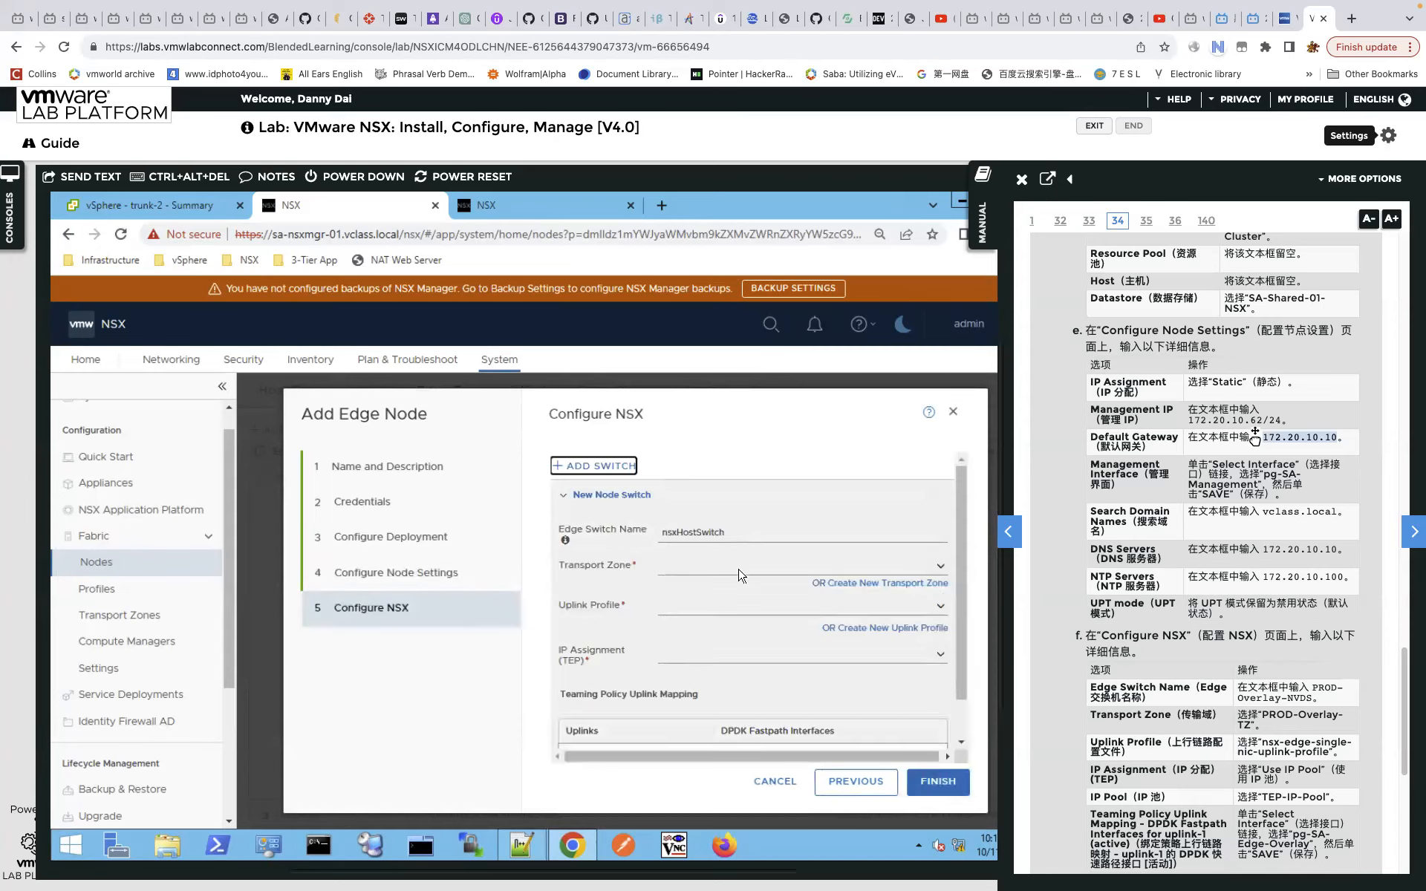
click(940, 567)
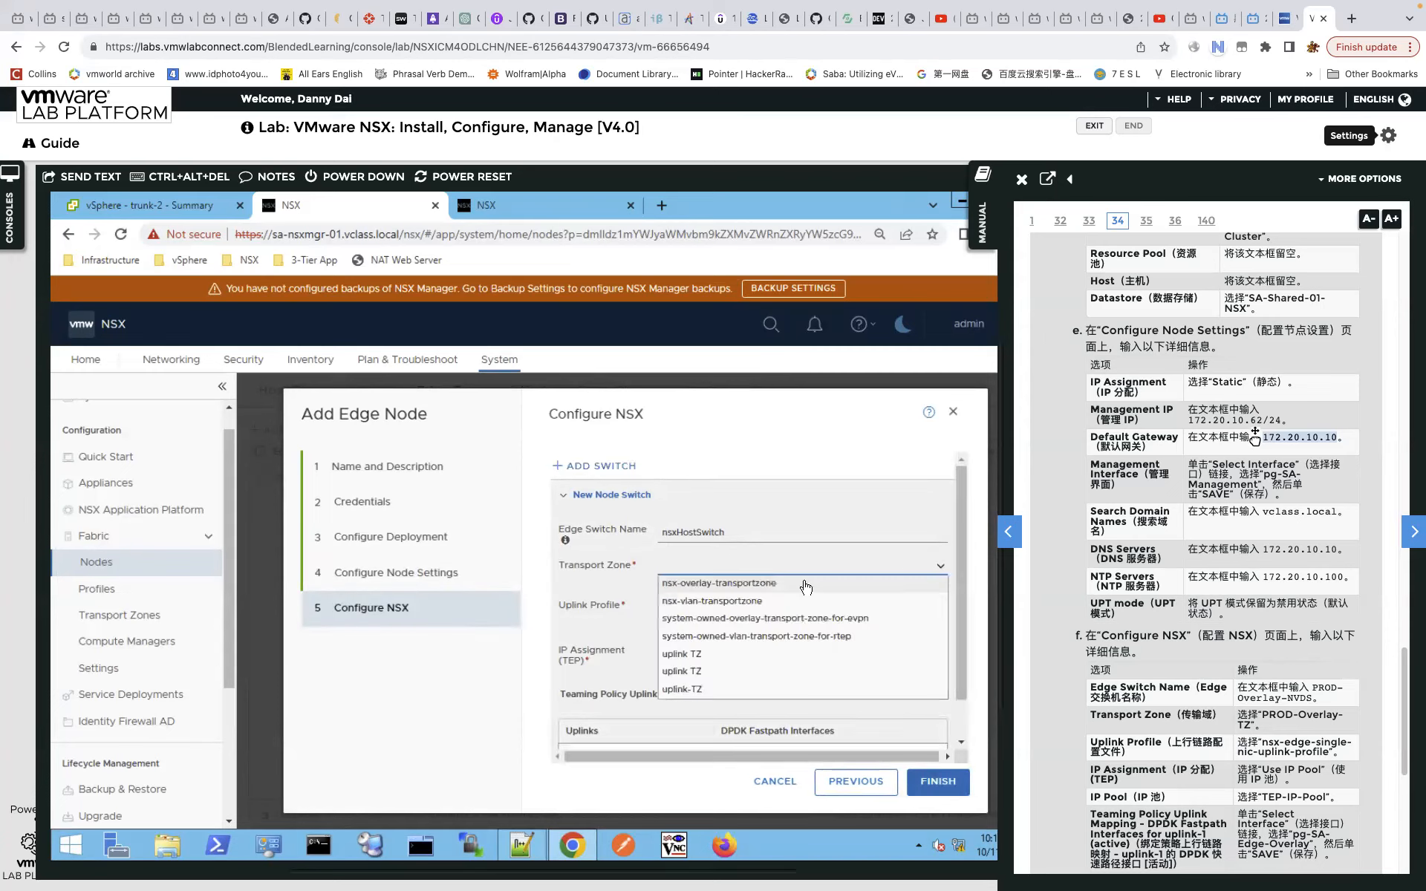
click(733, 585)
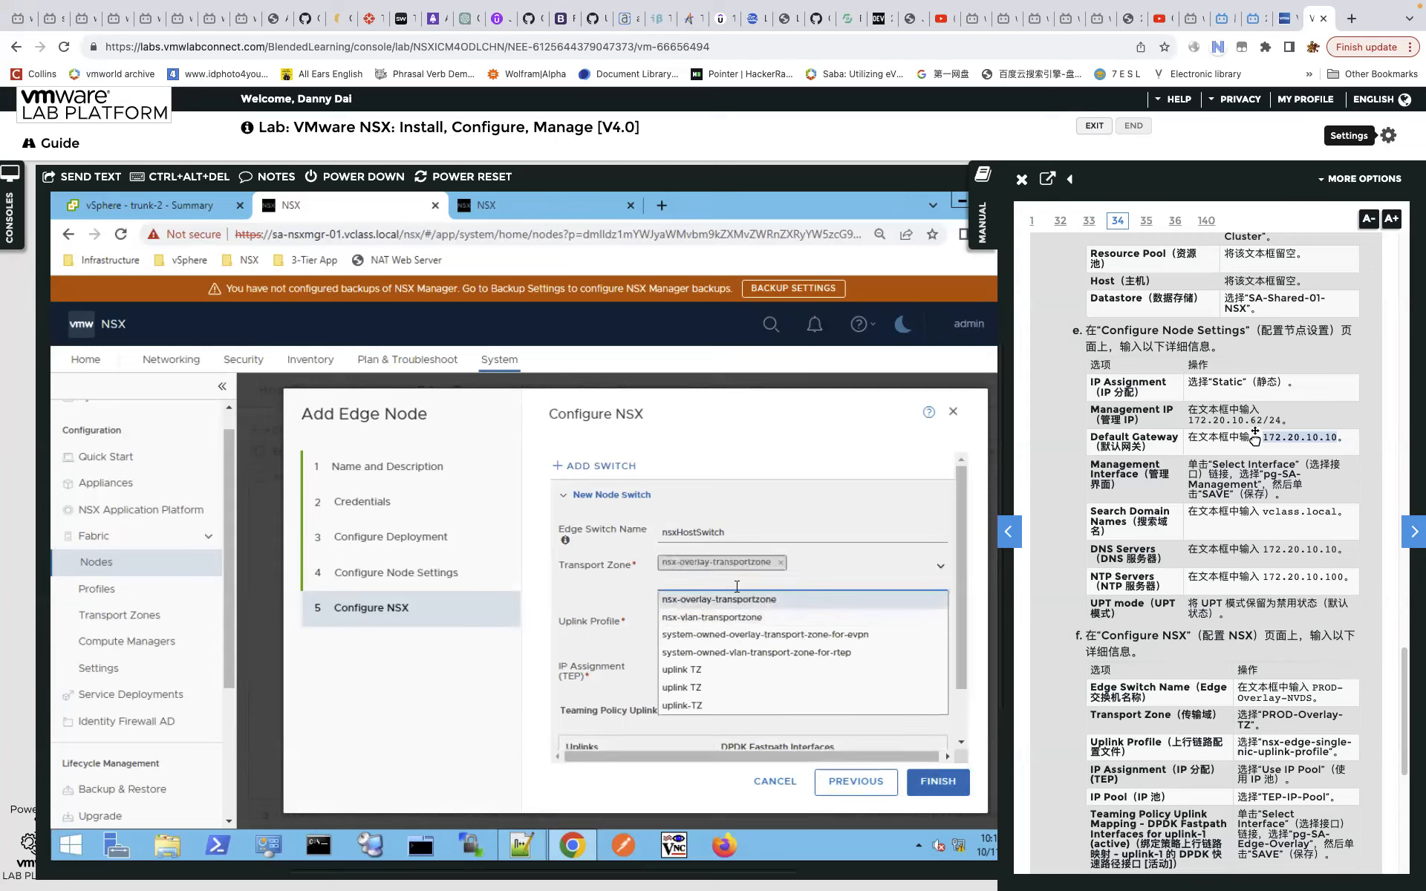
click(747, 619)
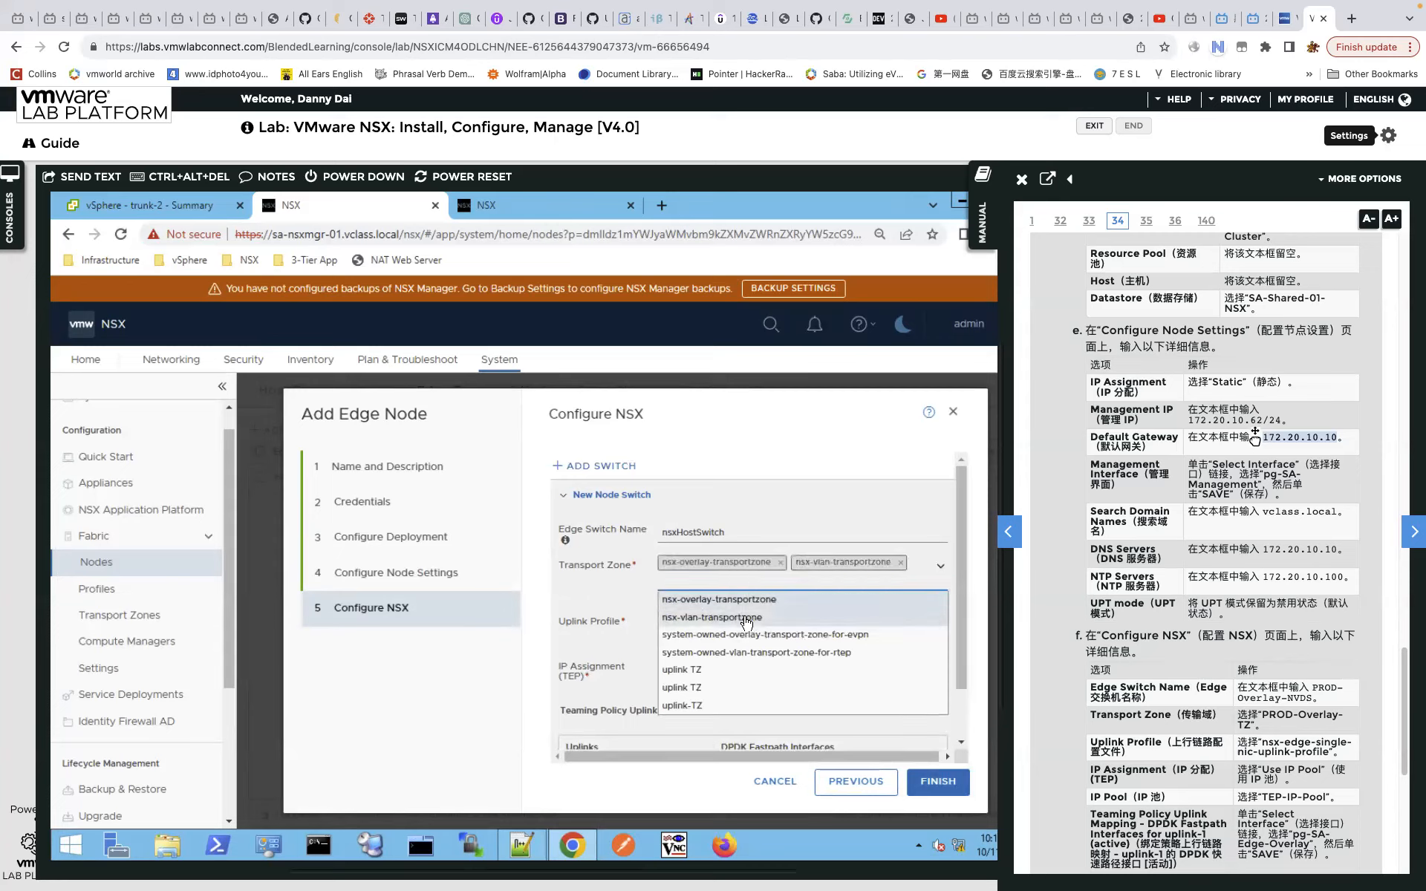
click(695, 711)
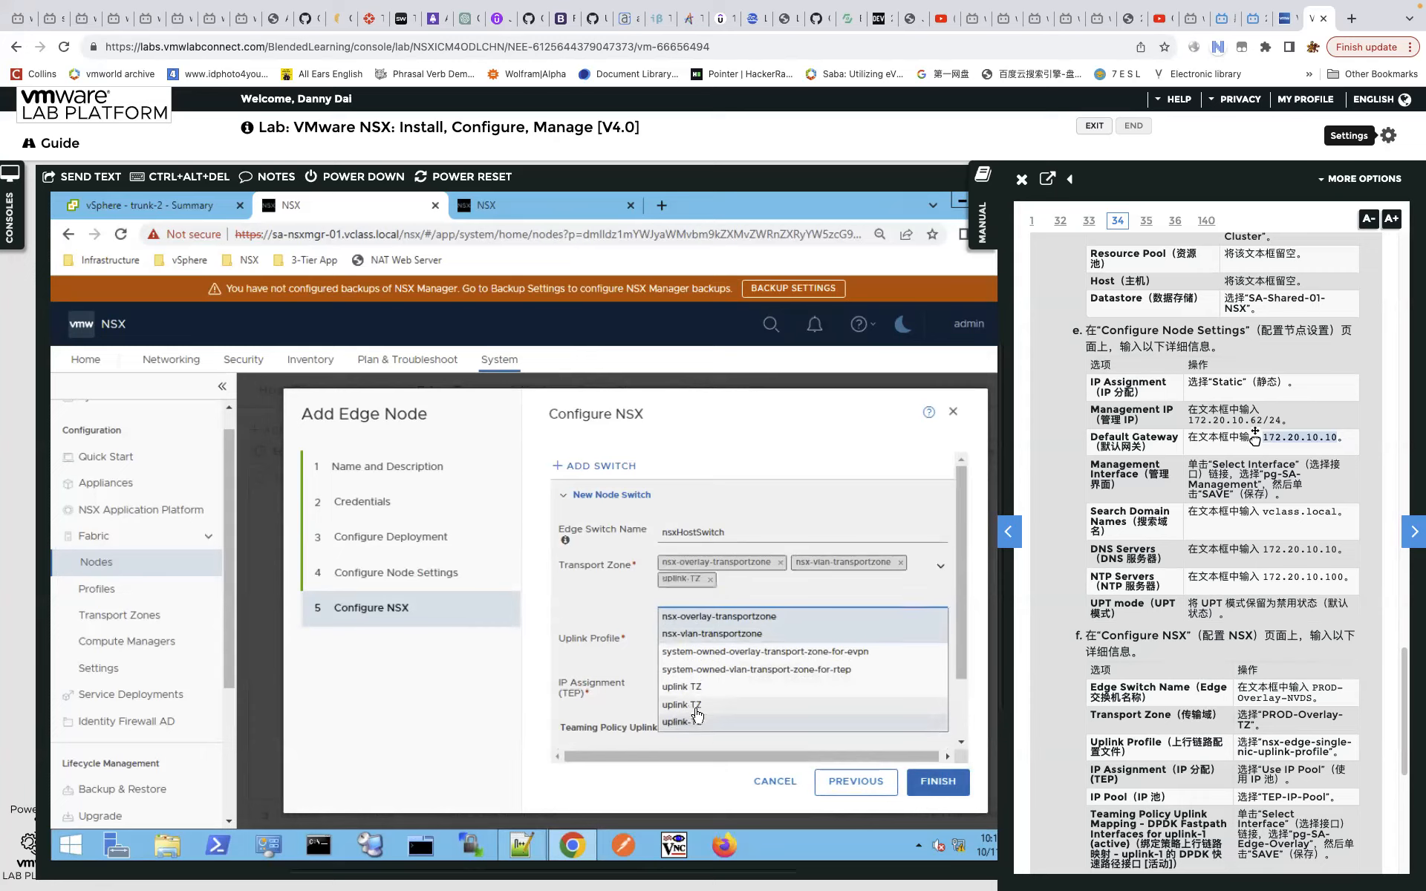
click(907, 505)
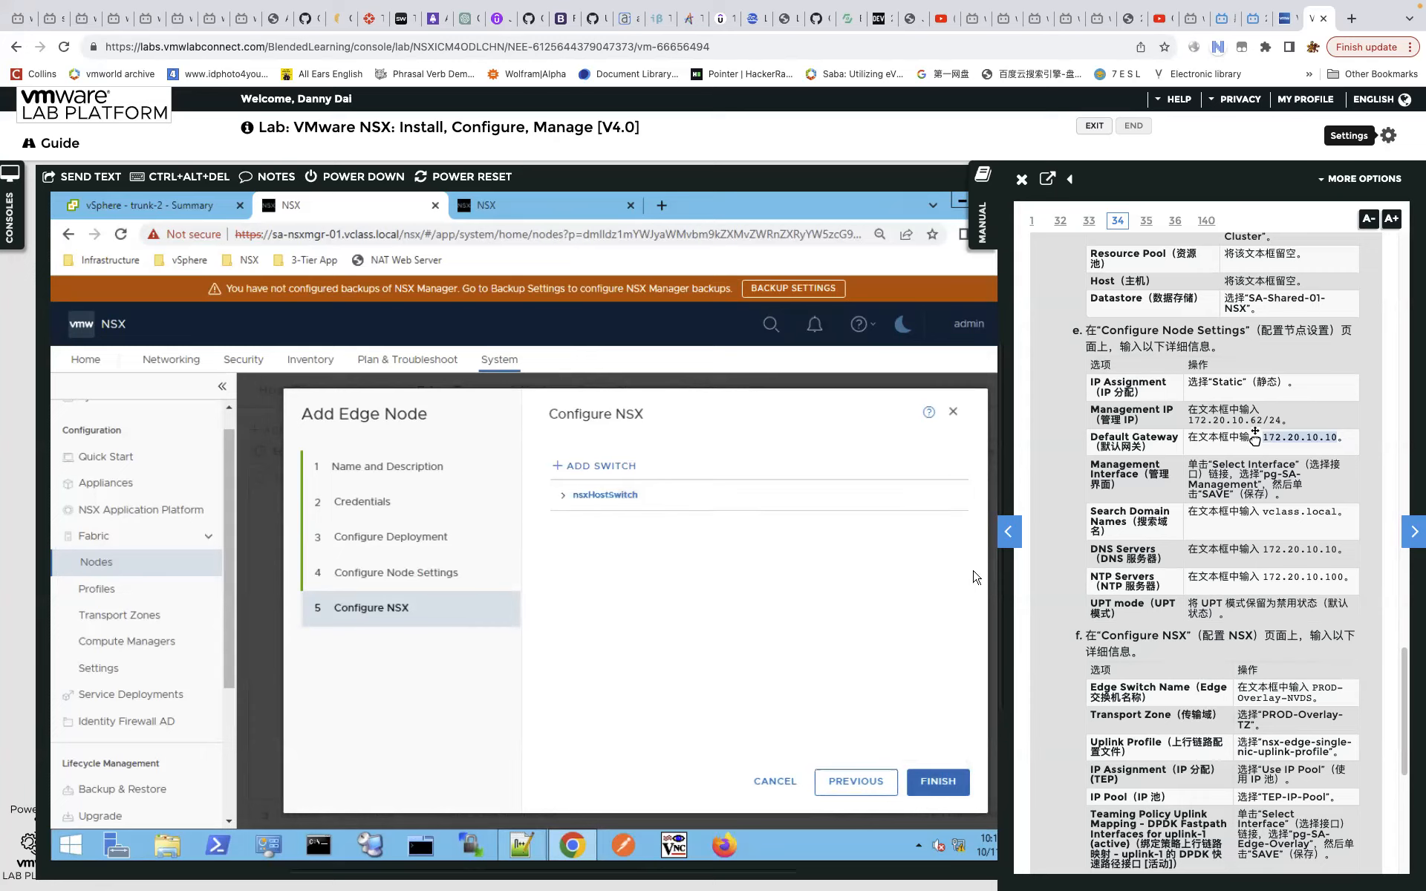
click(564, 499)
Use uplink profile nsx-edge-multiple-vteps-uplink-profile with TEP addresses from 'ip pool'.
click(940, 639)
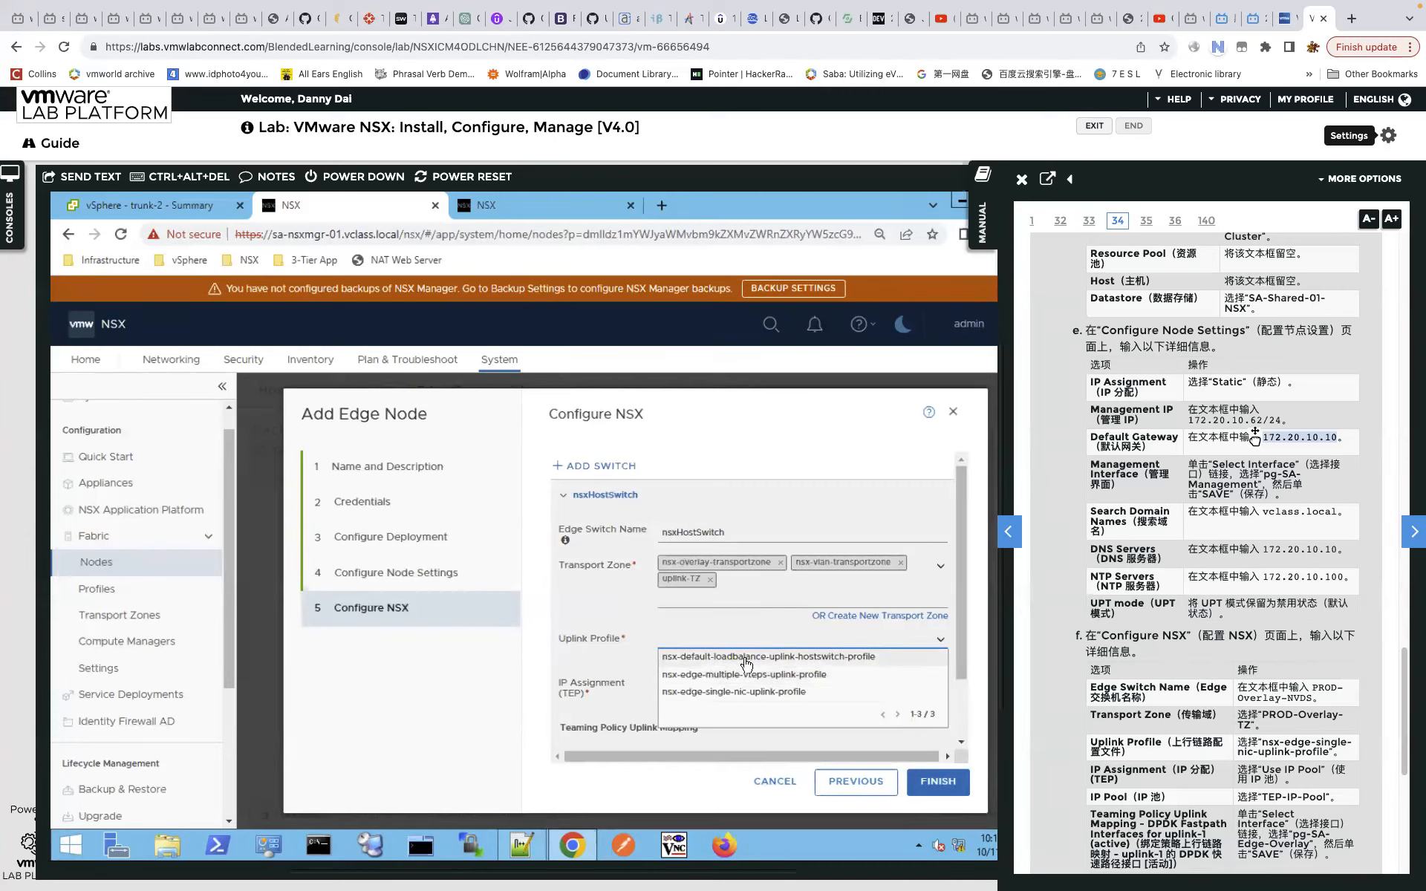
click(860, 675)
scroll(947, 623, down, 2)
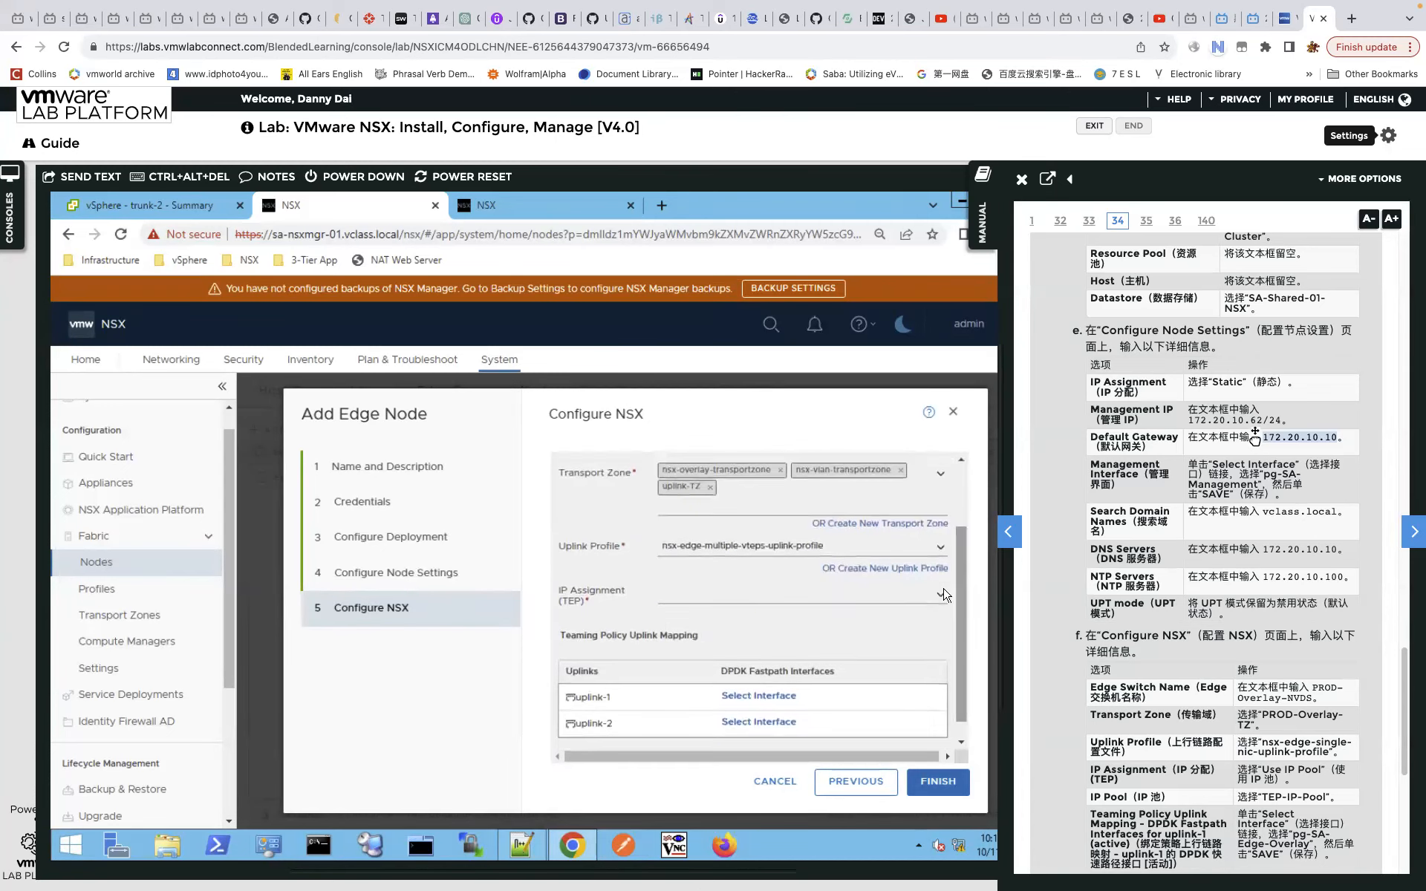
click(939, 607)
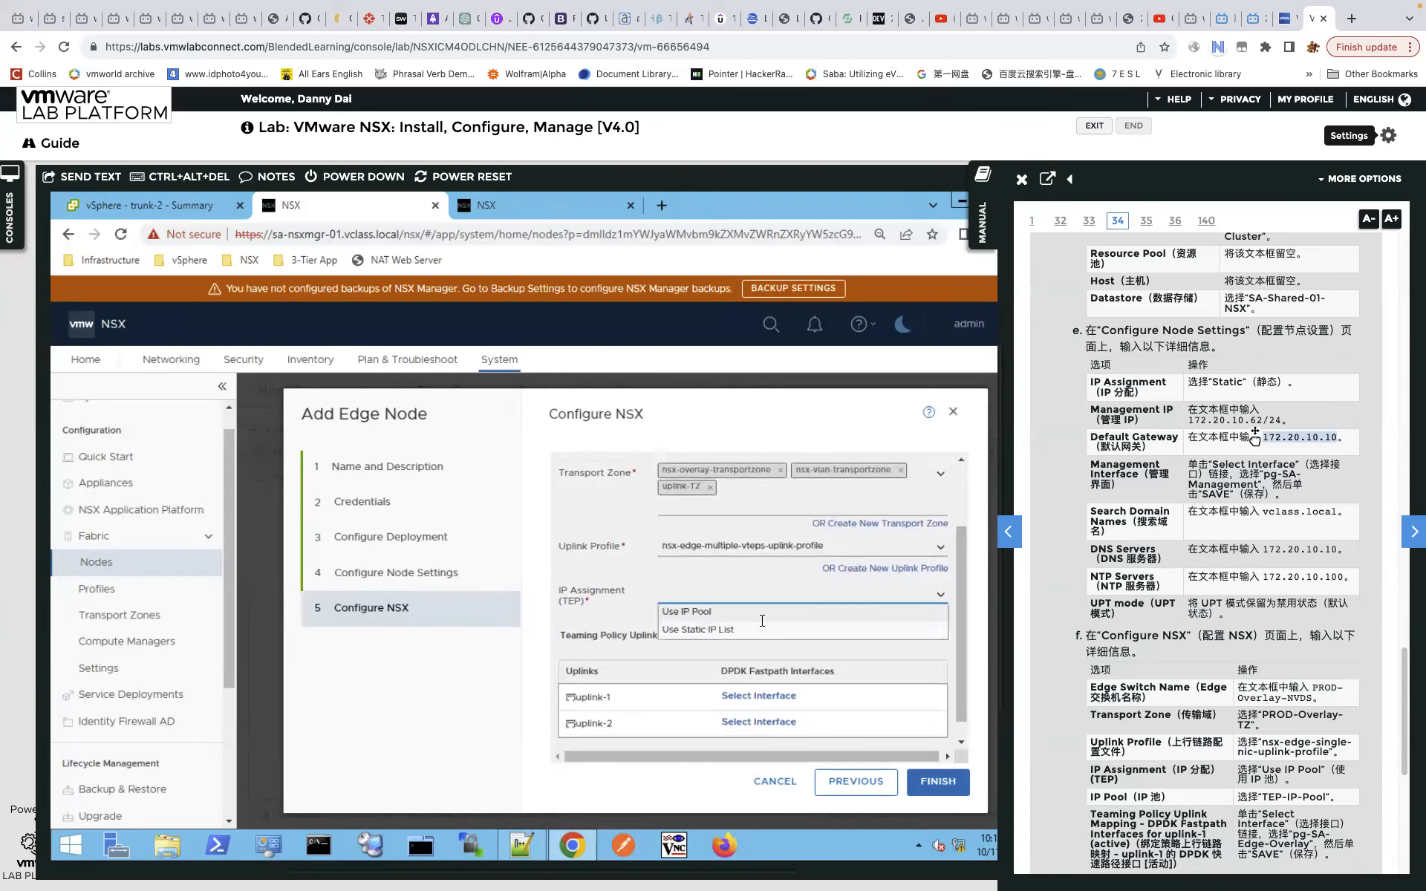
click(737, 614)
scroll(961, 620, down, 3)
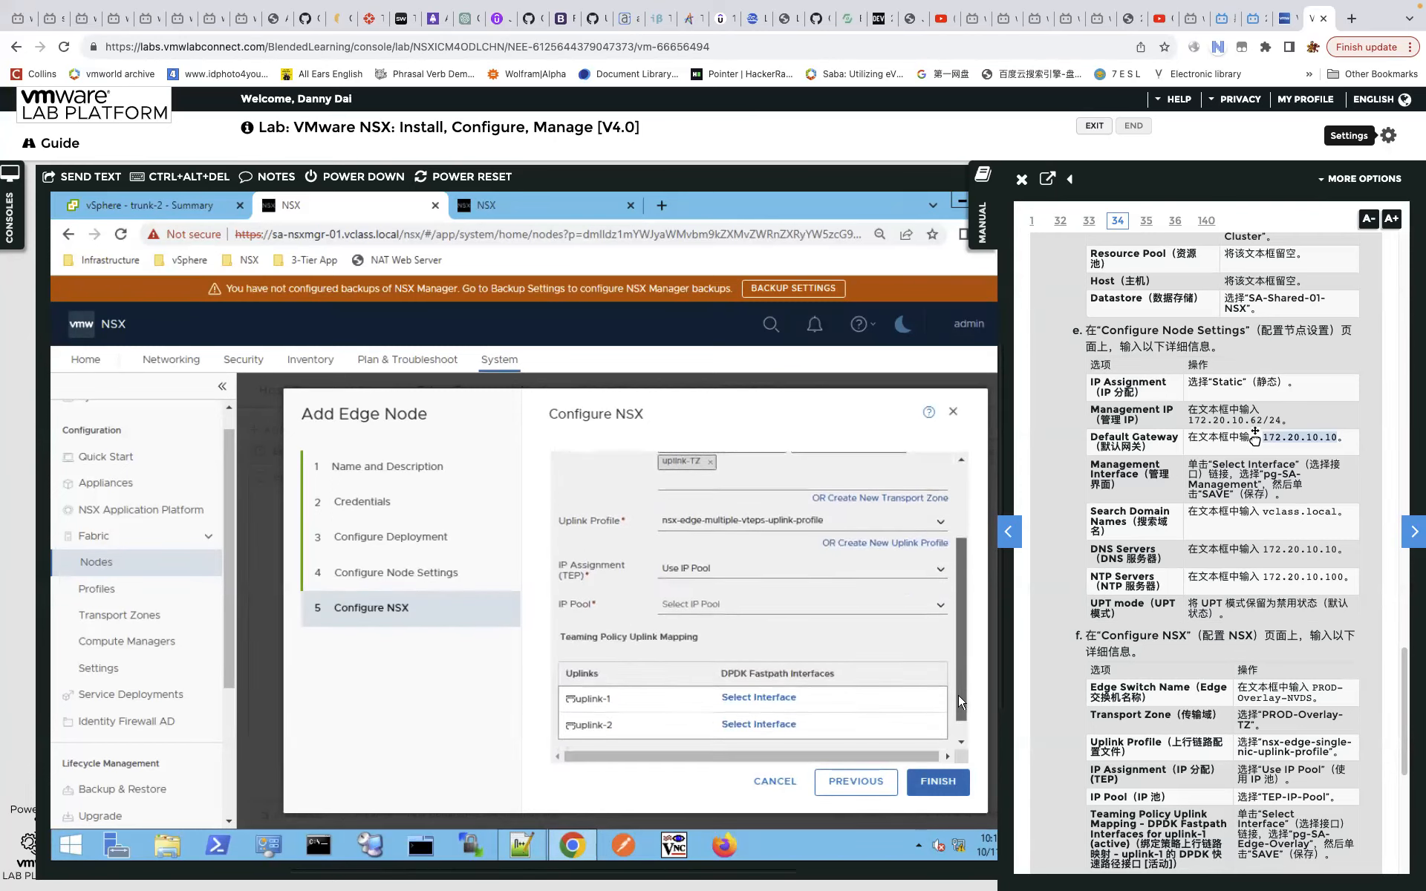
click(940, 598)
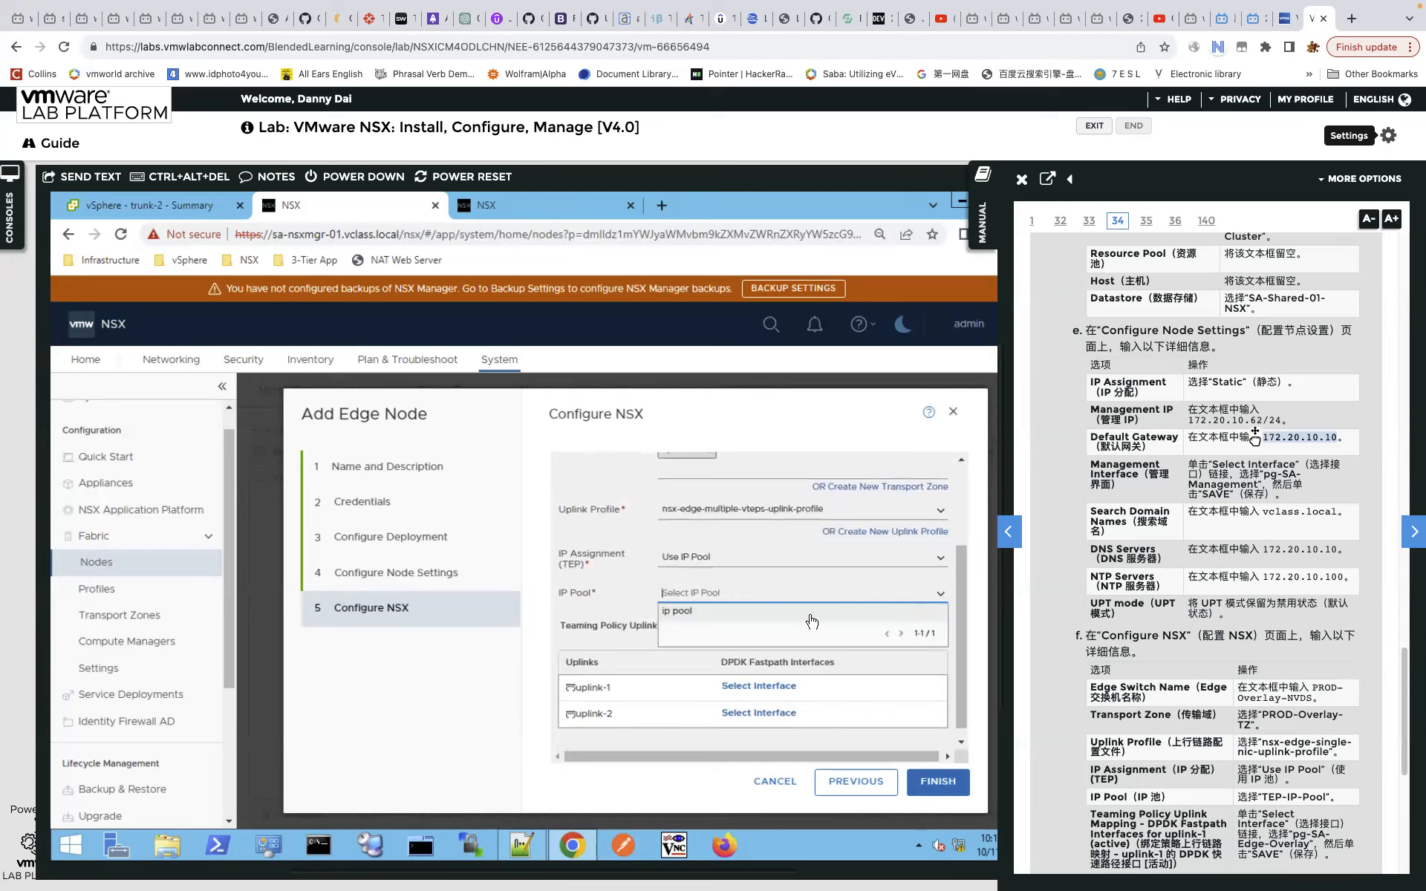
text(ip pool)
click(765, 692)
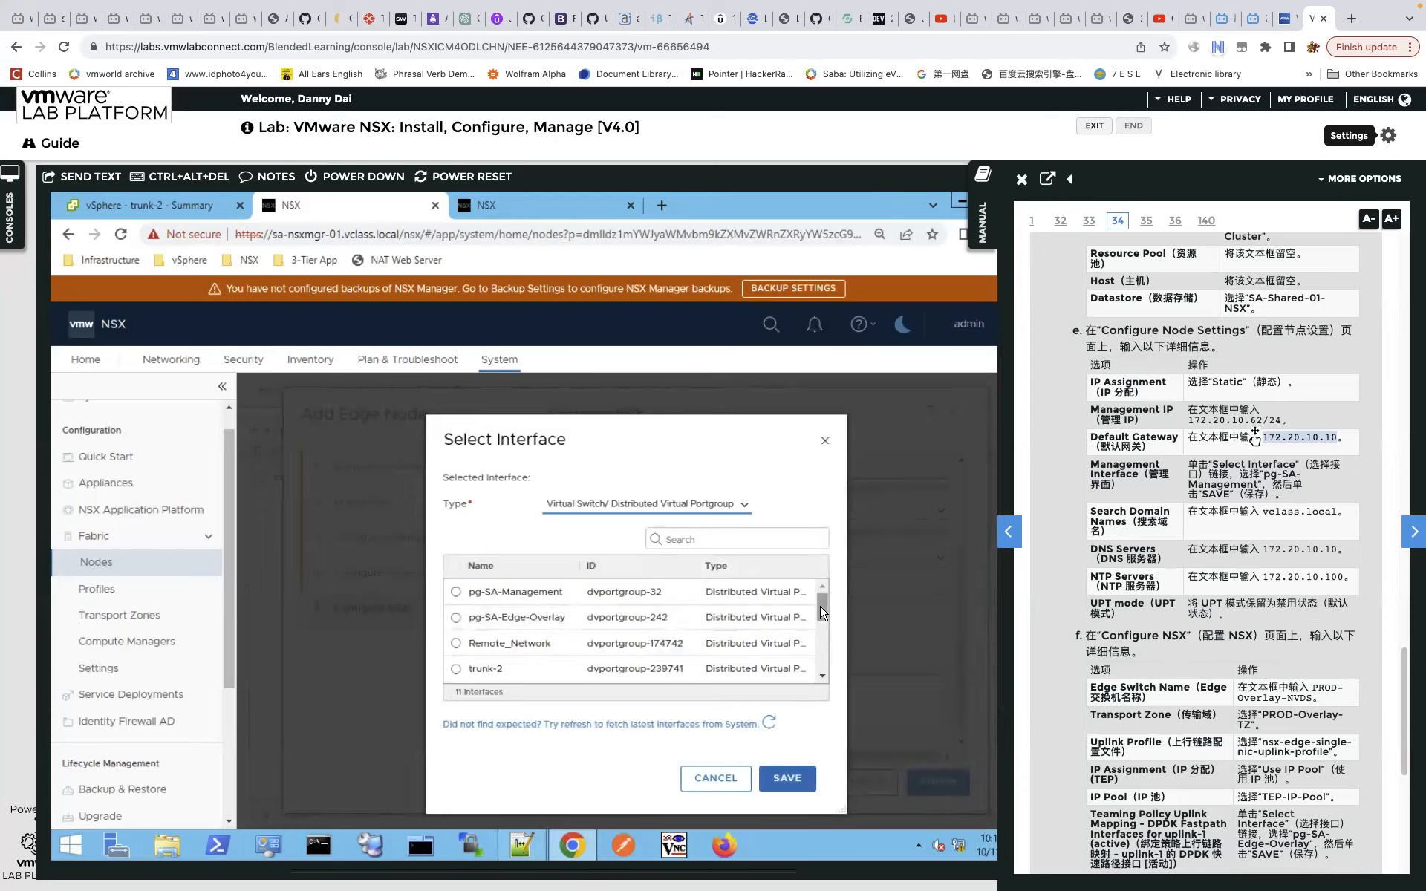
Map uplink-1 to trunk-1 and uplink-2 to trunk-2, then finish creating edge-2.
scroll(822, 611, down, 2)
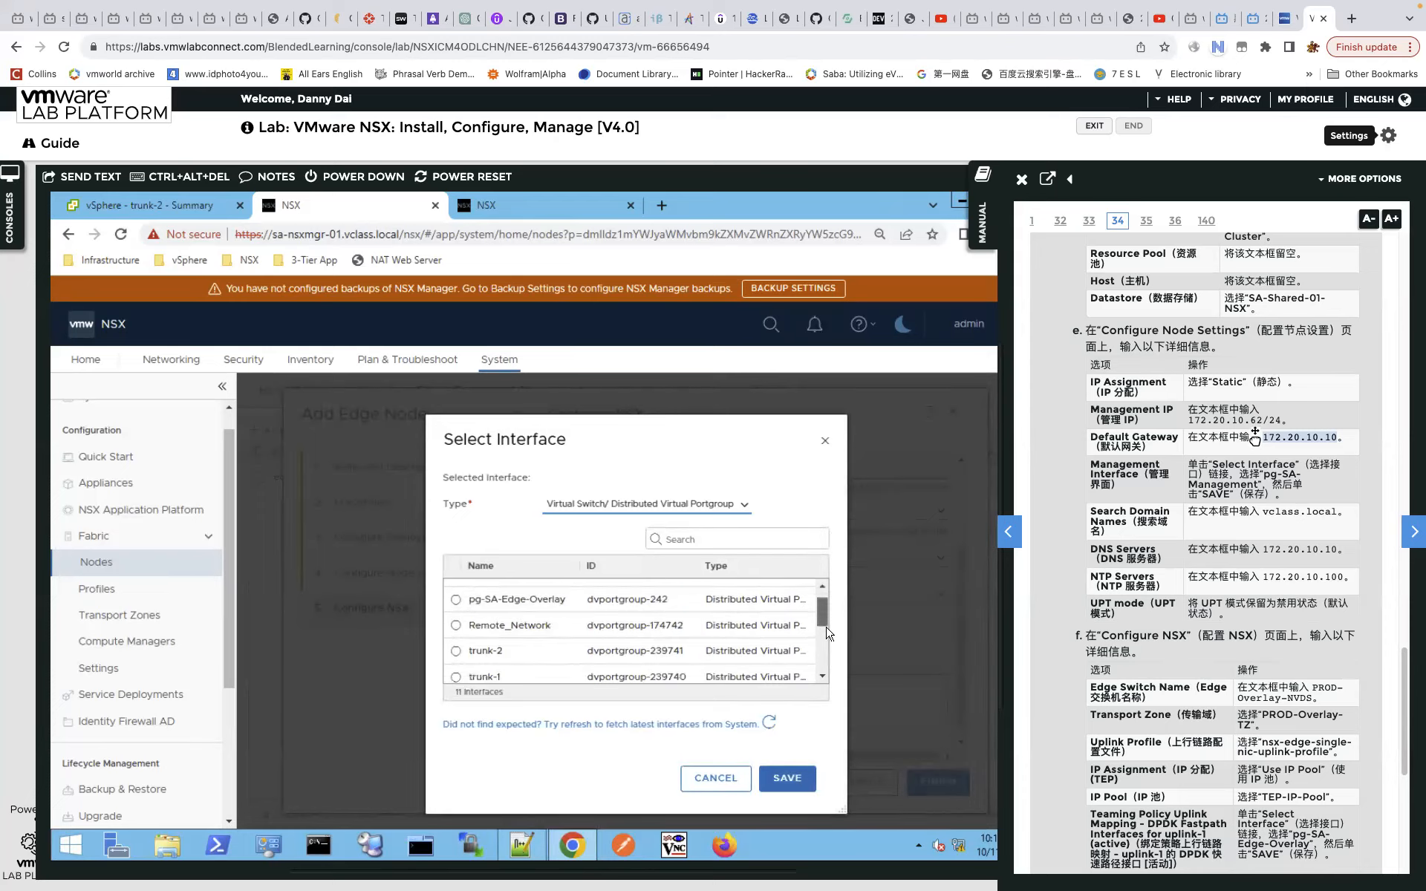
click(456, 619)
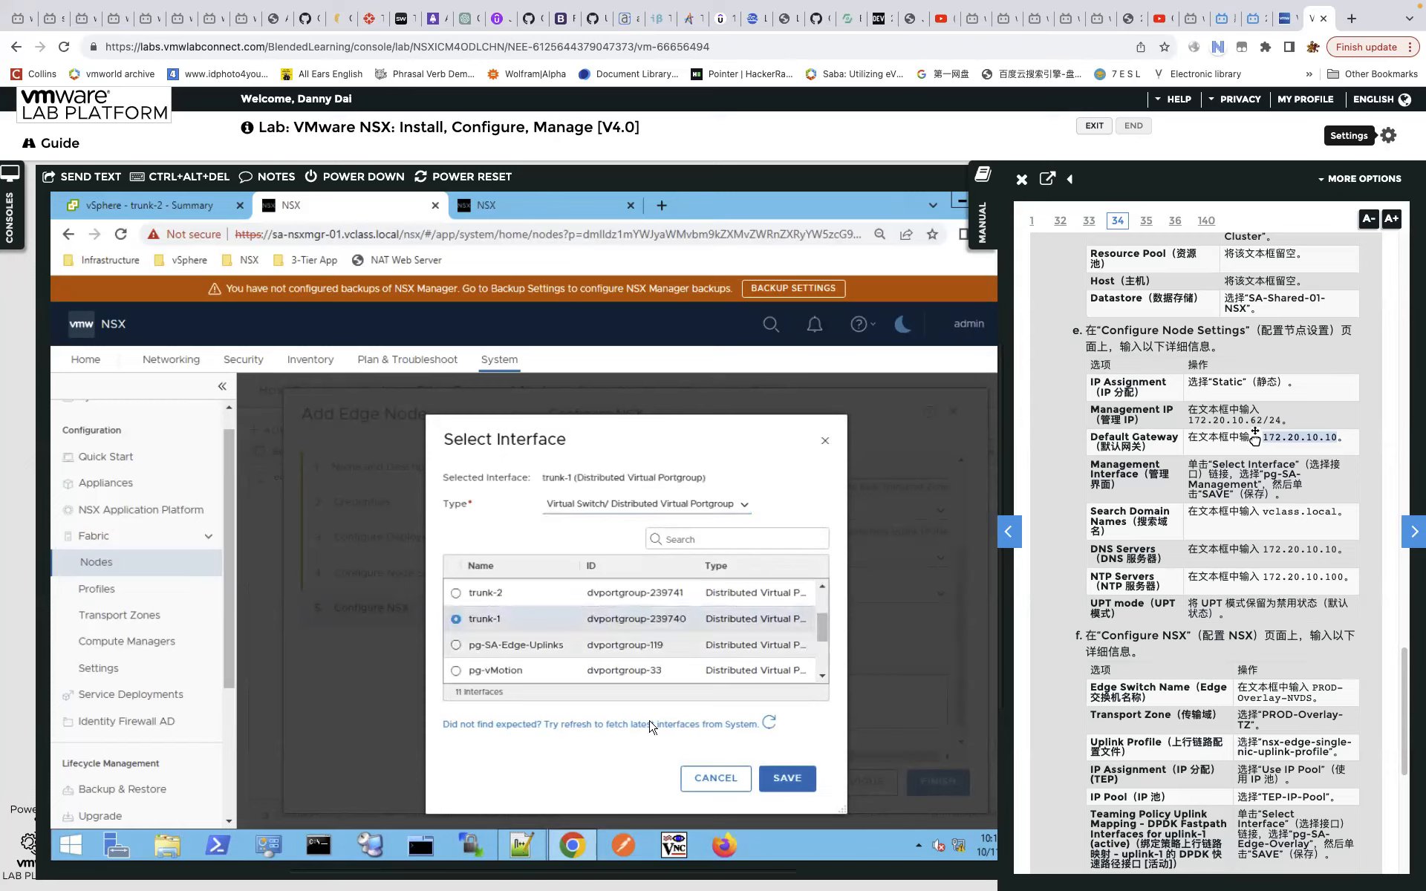
click(778, 785)
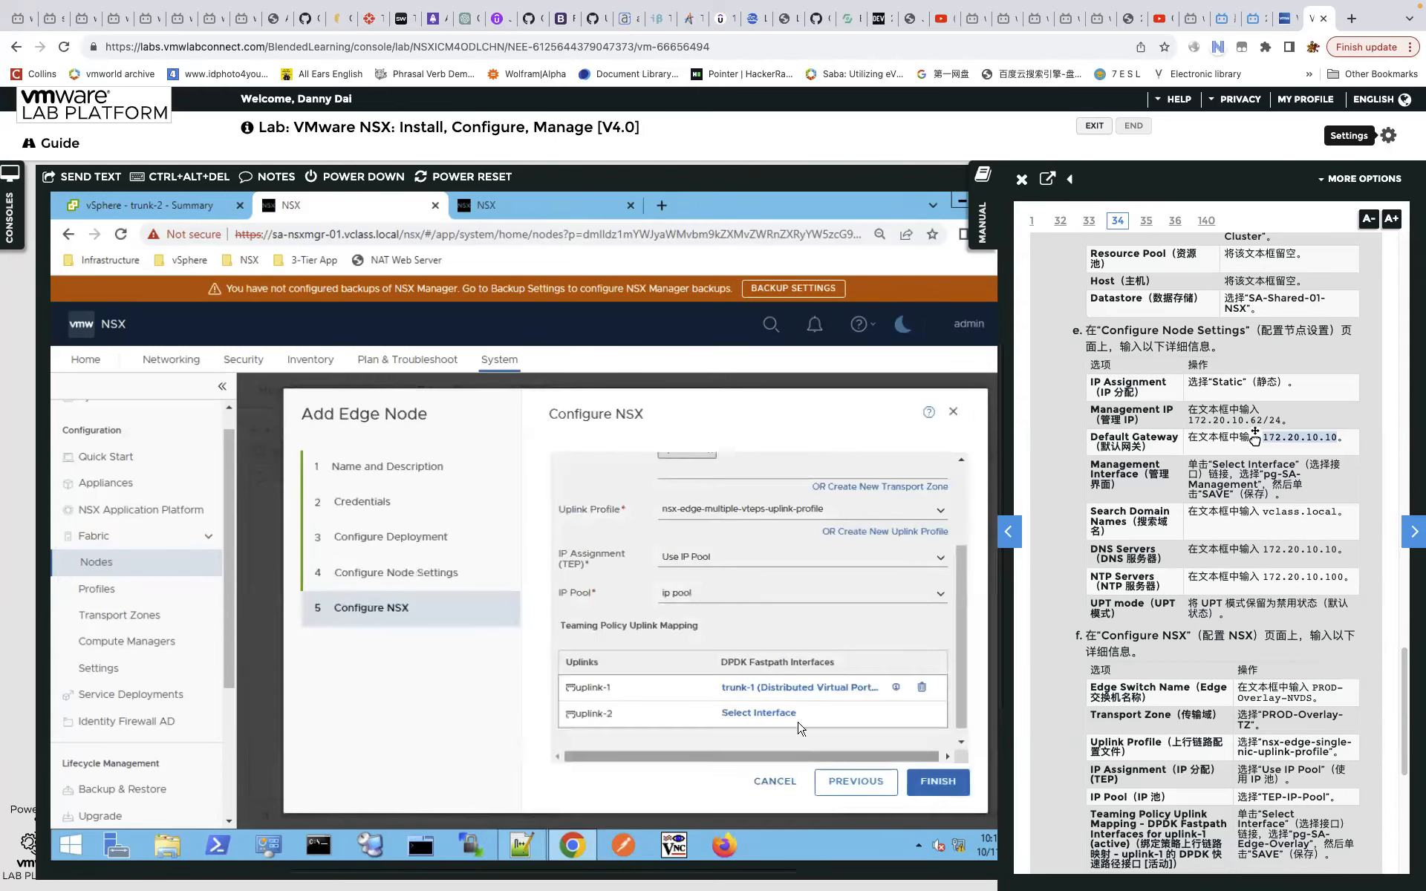
click(776, 713)
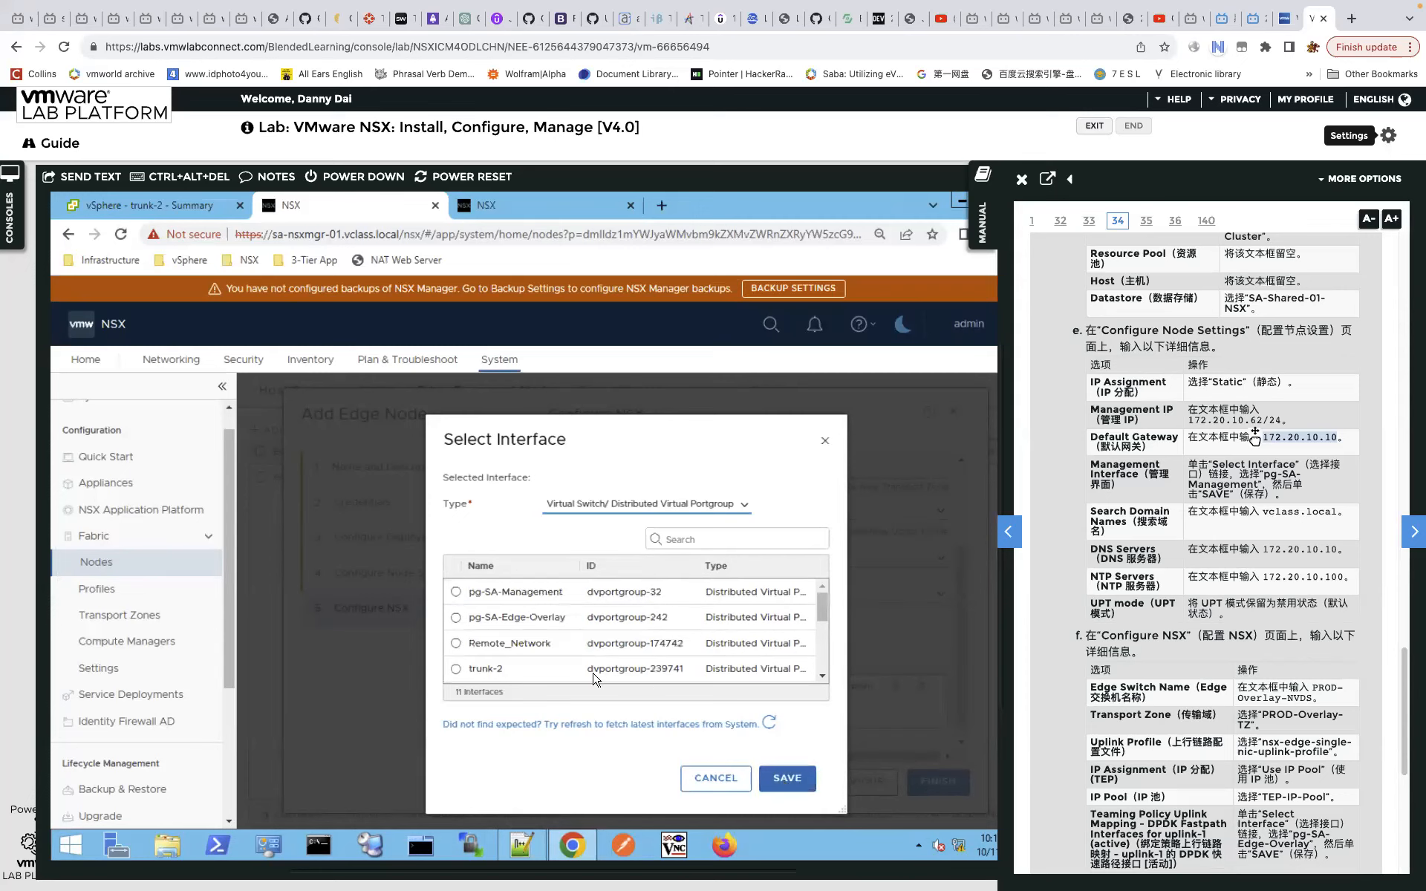
click(465, 665)
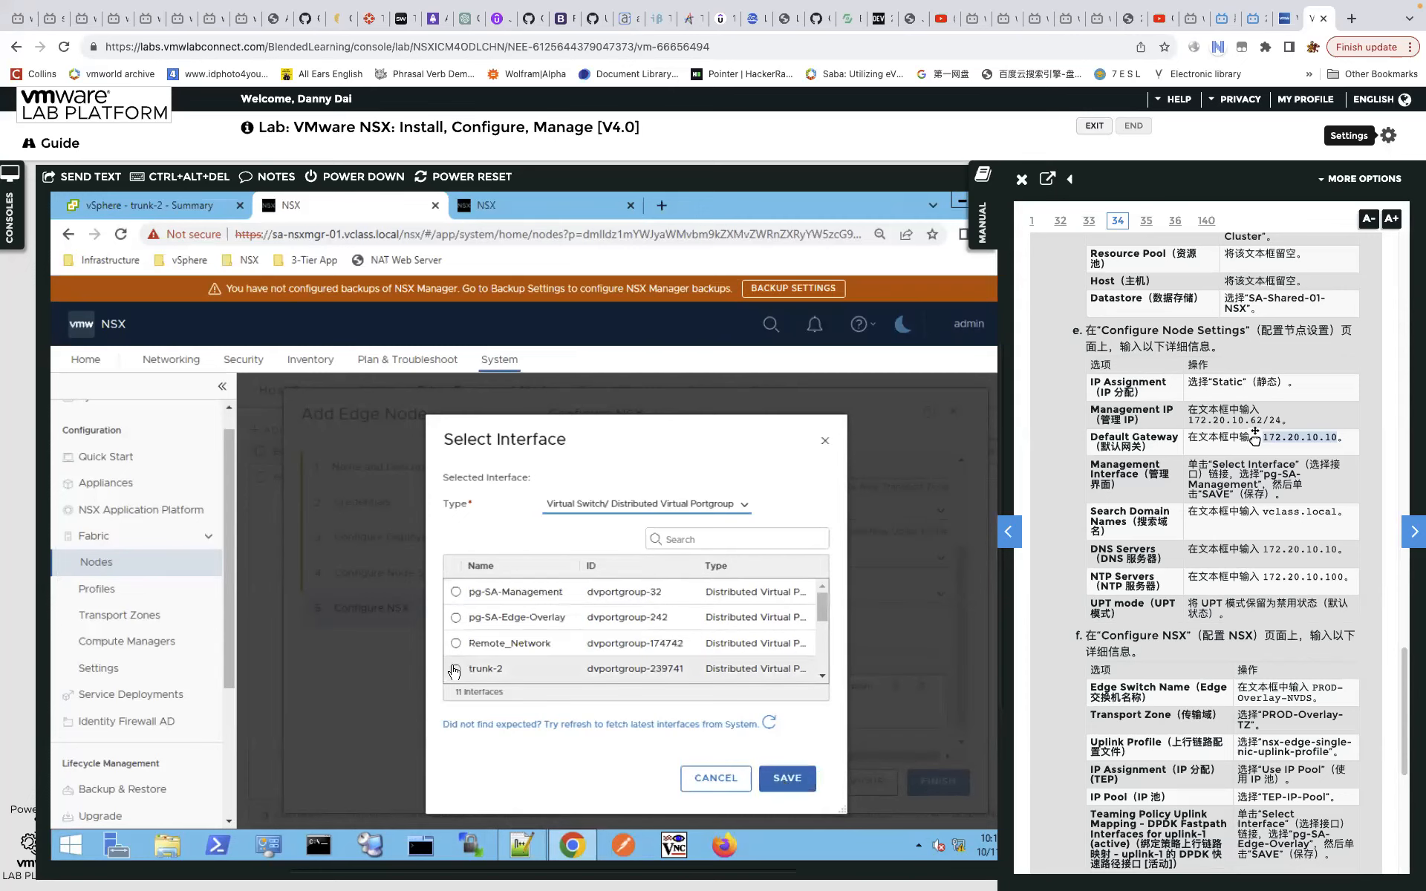
click(773, 778)
click(940, 782)
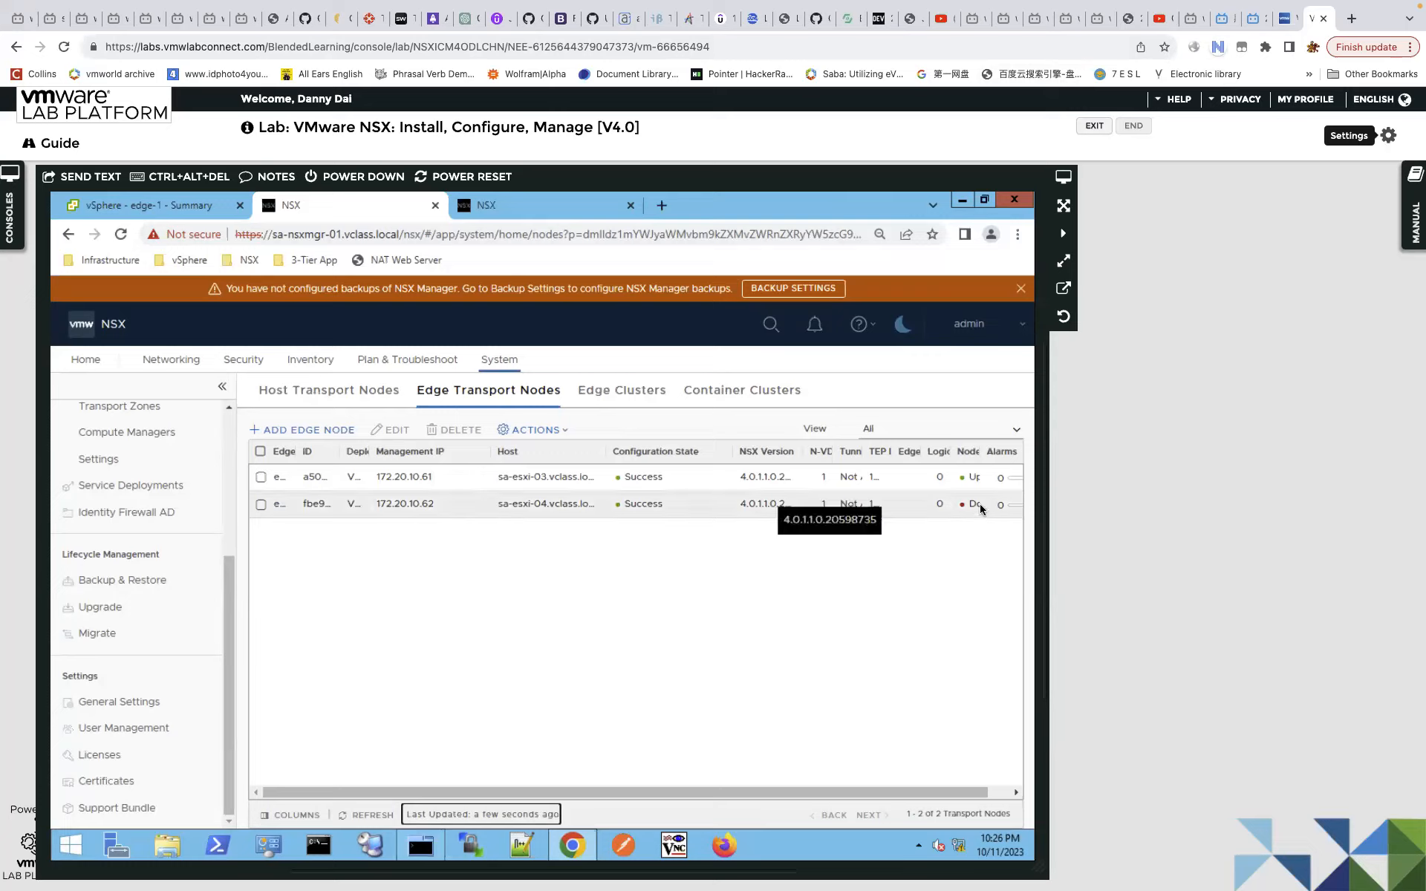
Refresh the Edge Transport Nodes list to update edge 172.20.10.62's configuration state.
click(377, 815)
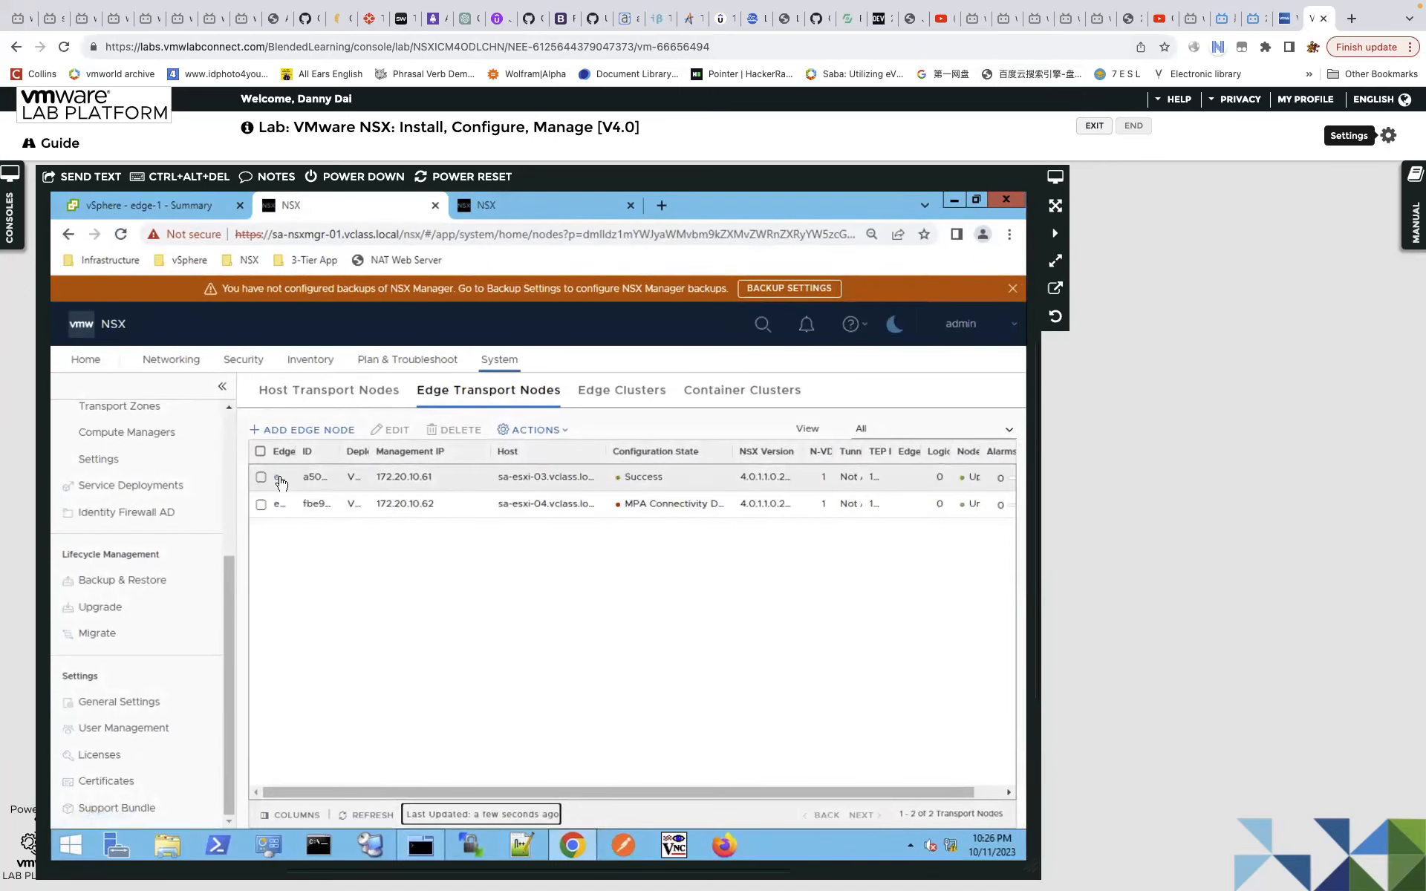
View edge-1's details, glance at Monitor, and return to its Overview summary.
click(280, 479)
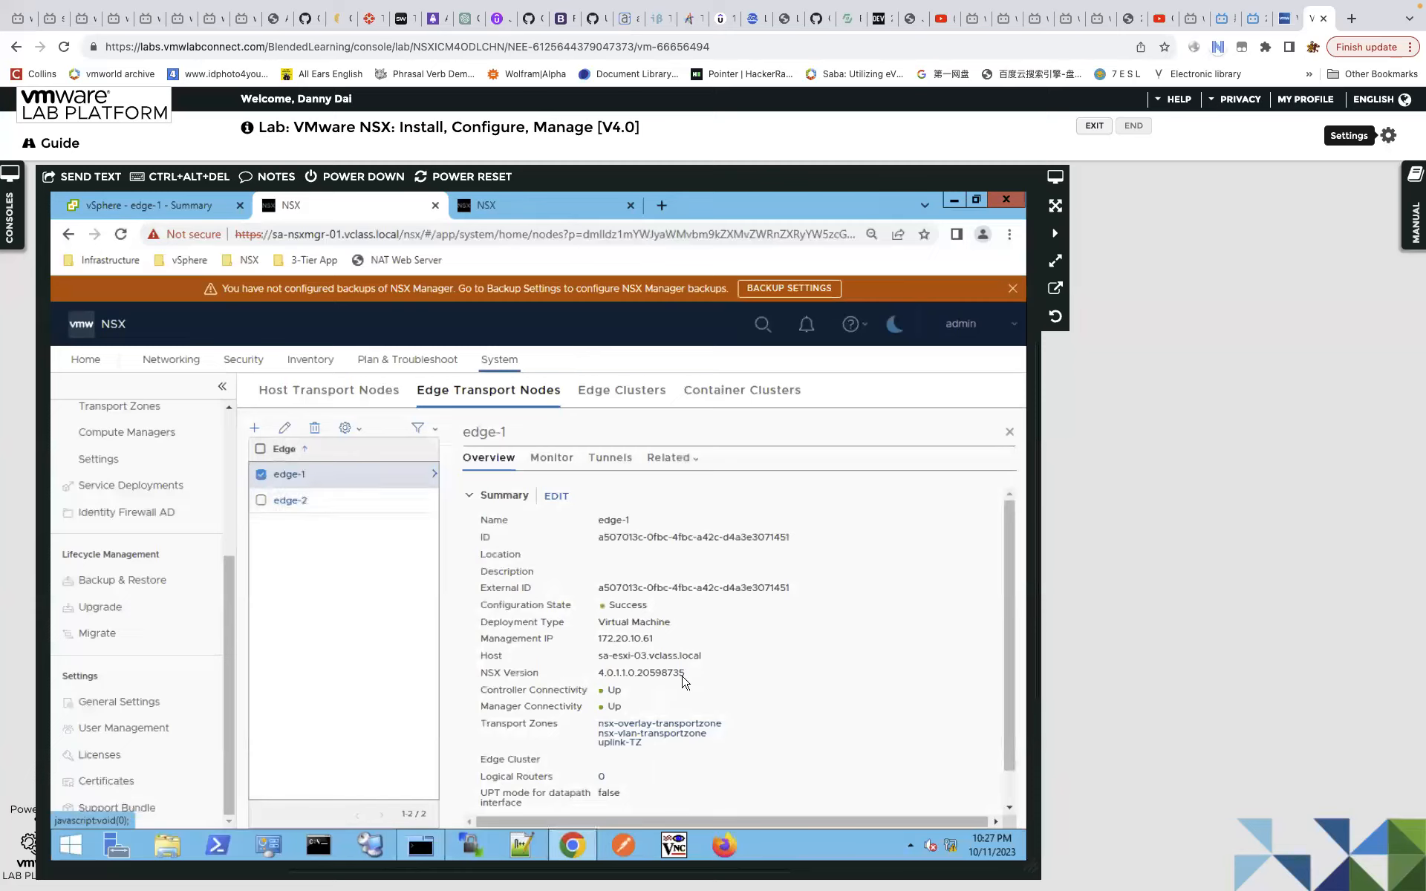
scroll(716, 672, down, 1)
click(563, 464)
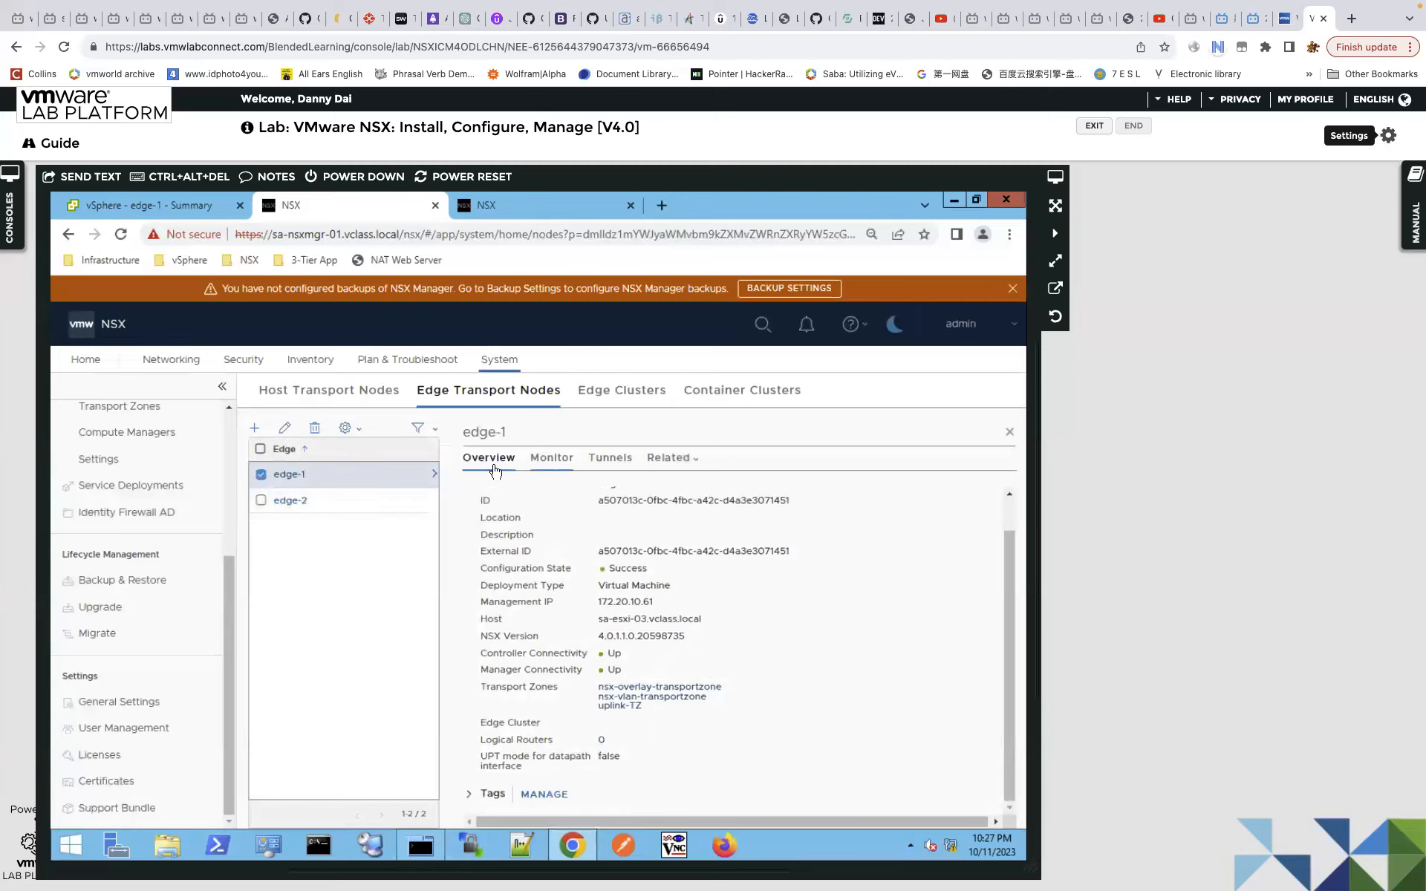
click(503, 464)
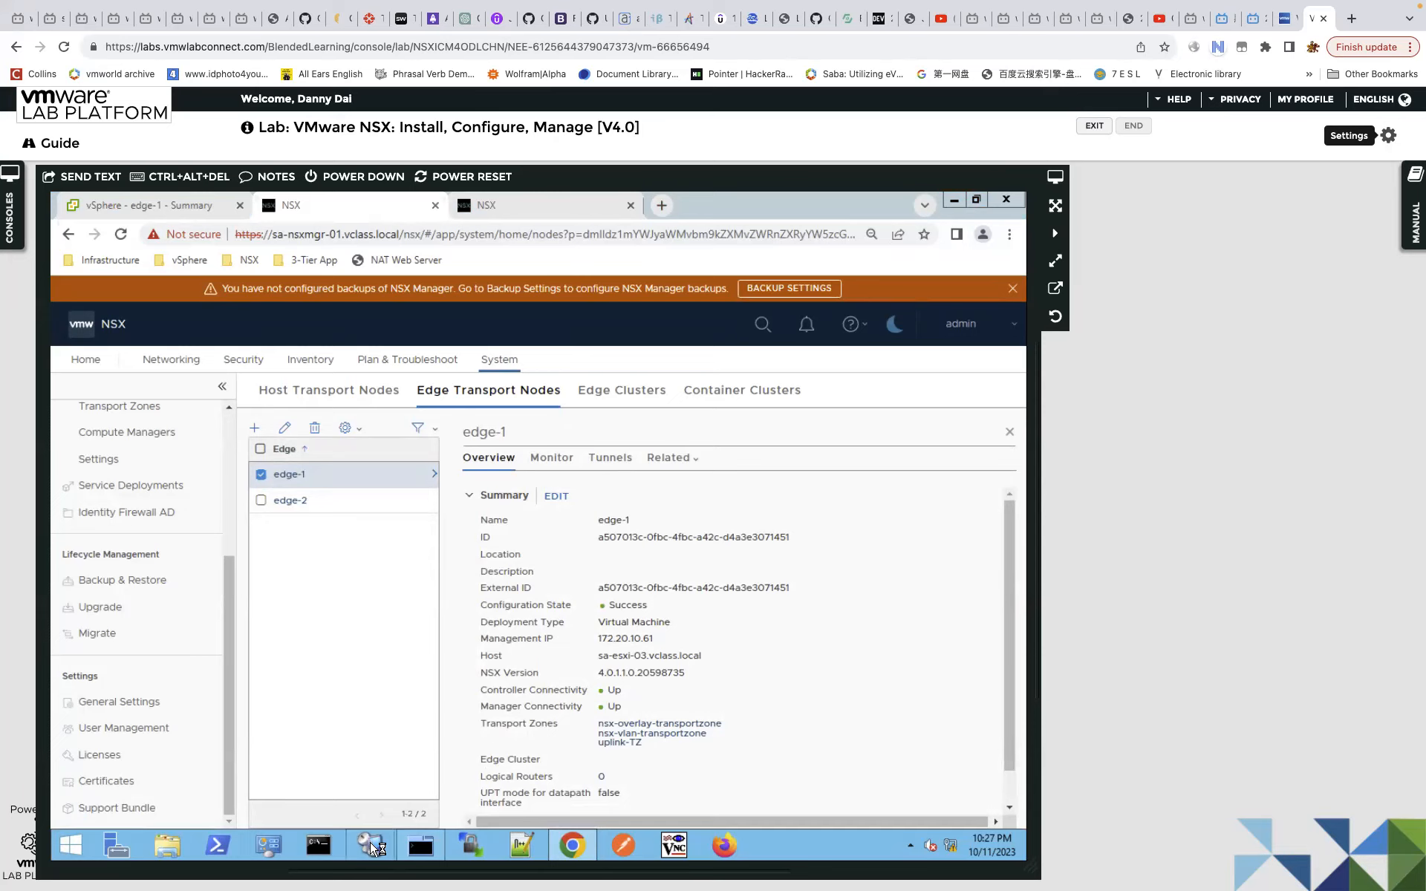
In the edge1 terminal, review the earlier get logical-router output with the TUNNEL router's VRF and LR-ID.
click(423, 843)
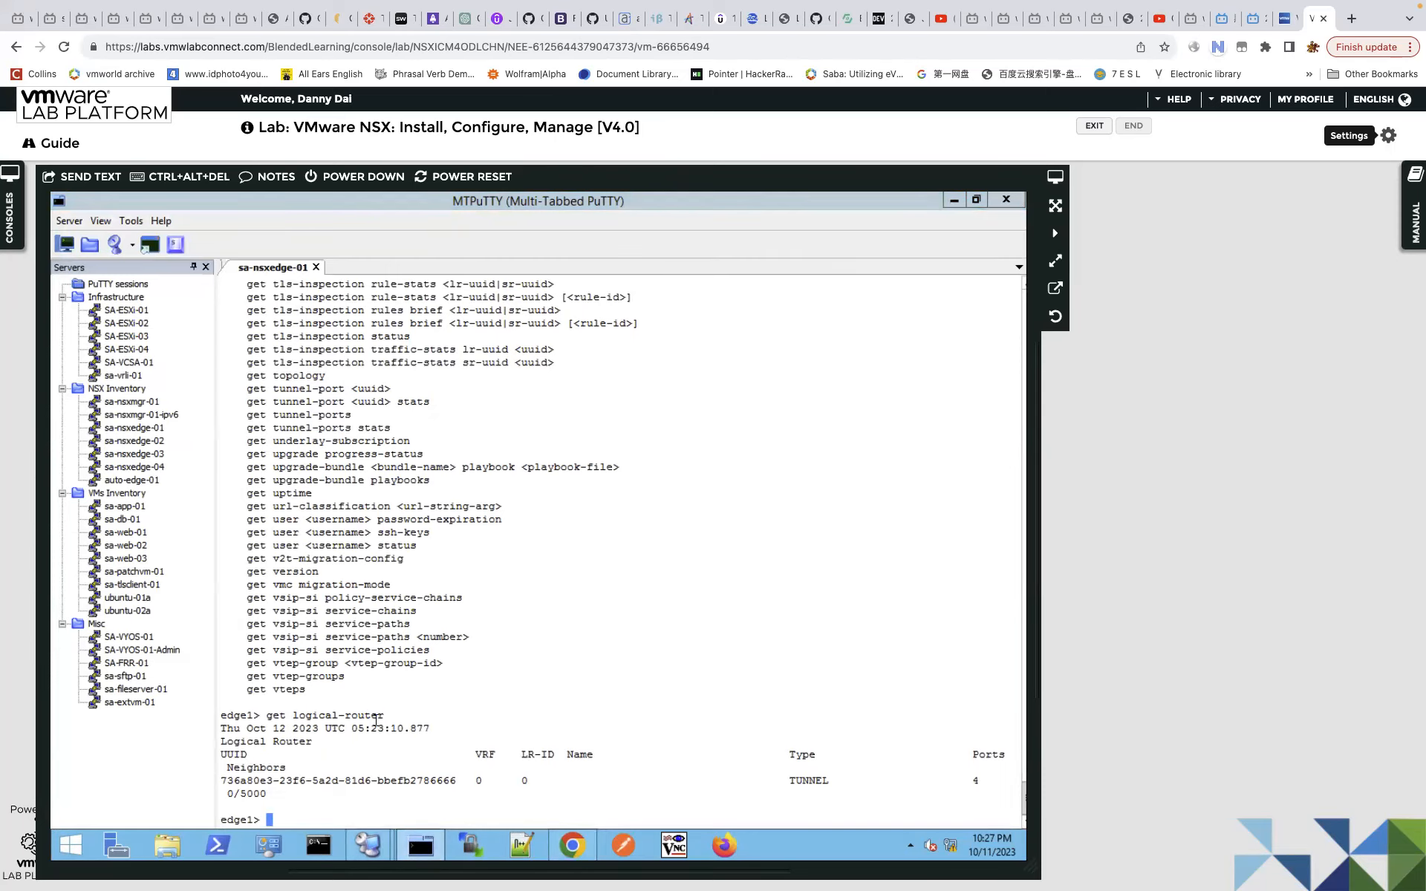
drag(261, 716, 286, 716)
drag(380, 736, 325, 376)
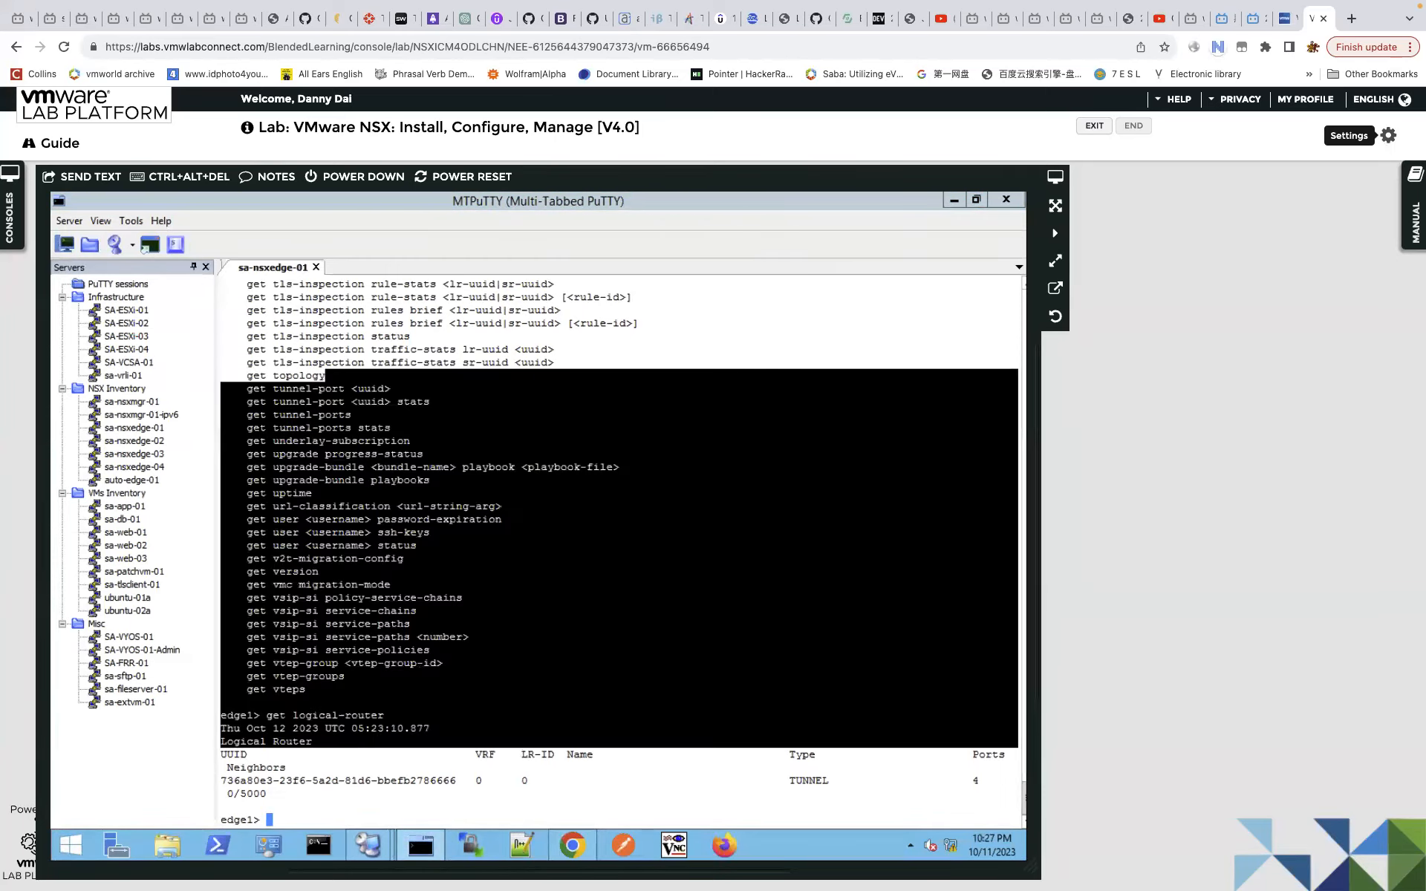
drag(313, 728, 444, 724)
drag(410, 780, 567, 781)
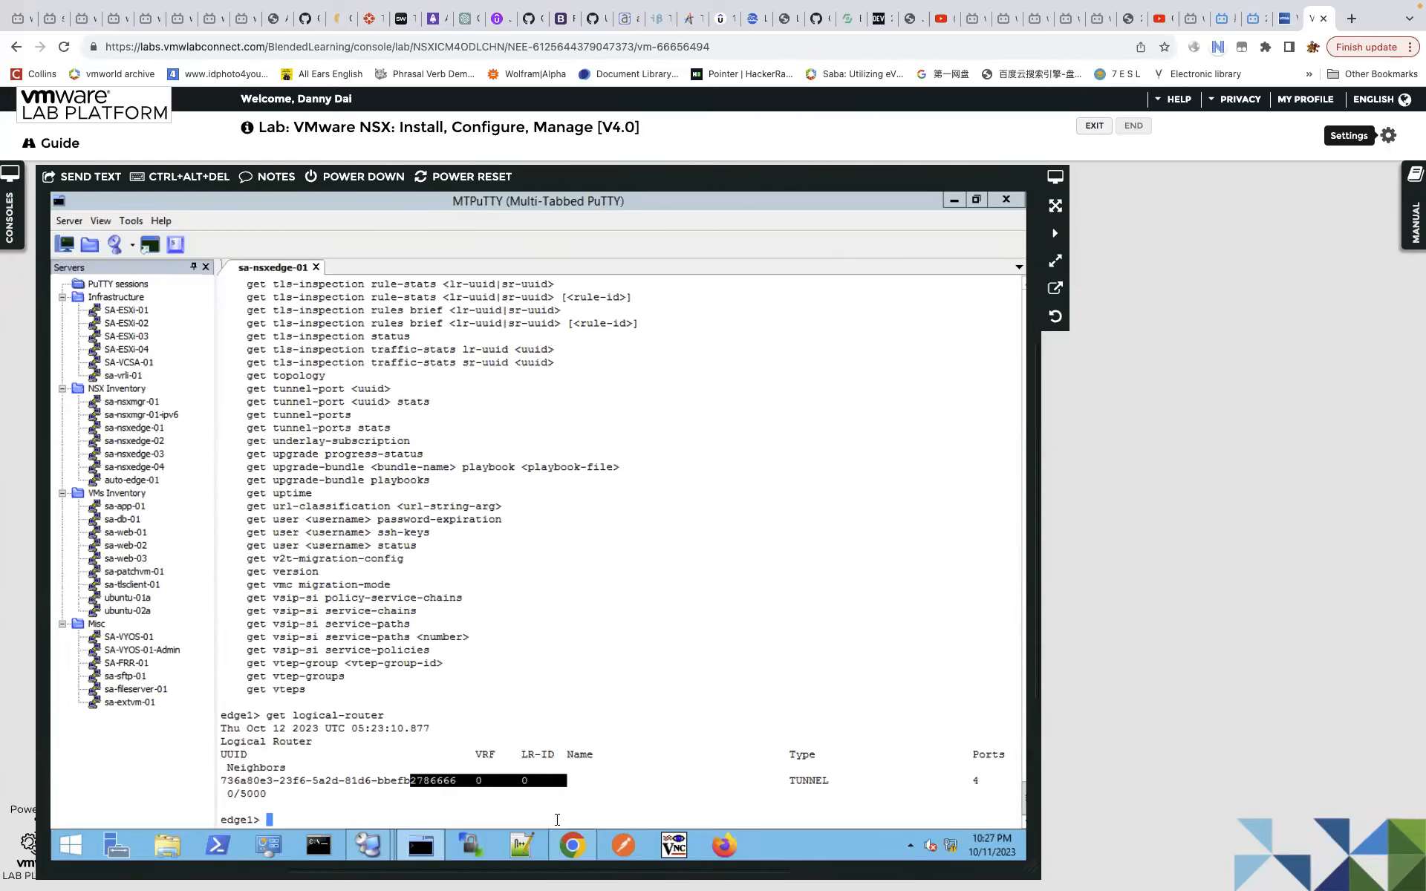
click(558, 819)
Rerun get logical-router on edge1, confirm only TUNNEL is listed, and return to the NSX browser.
key(Up)
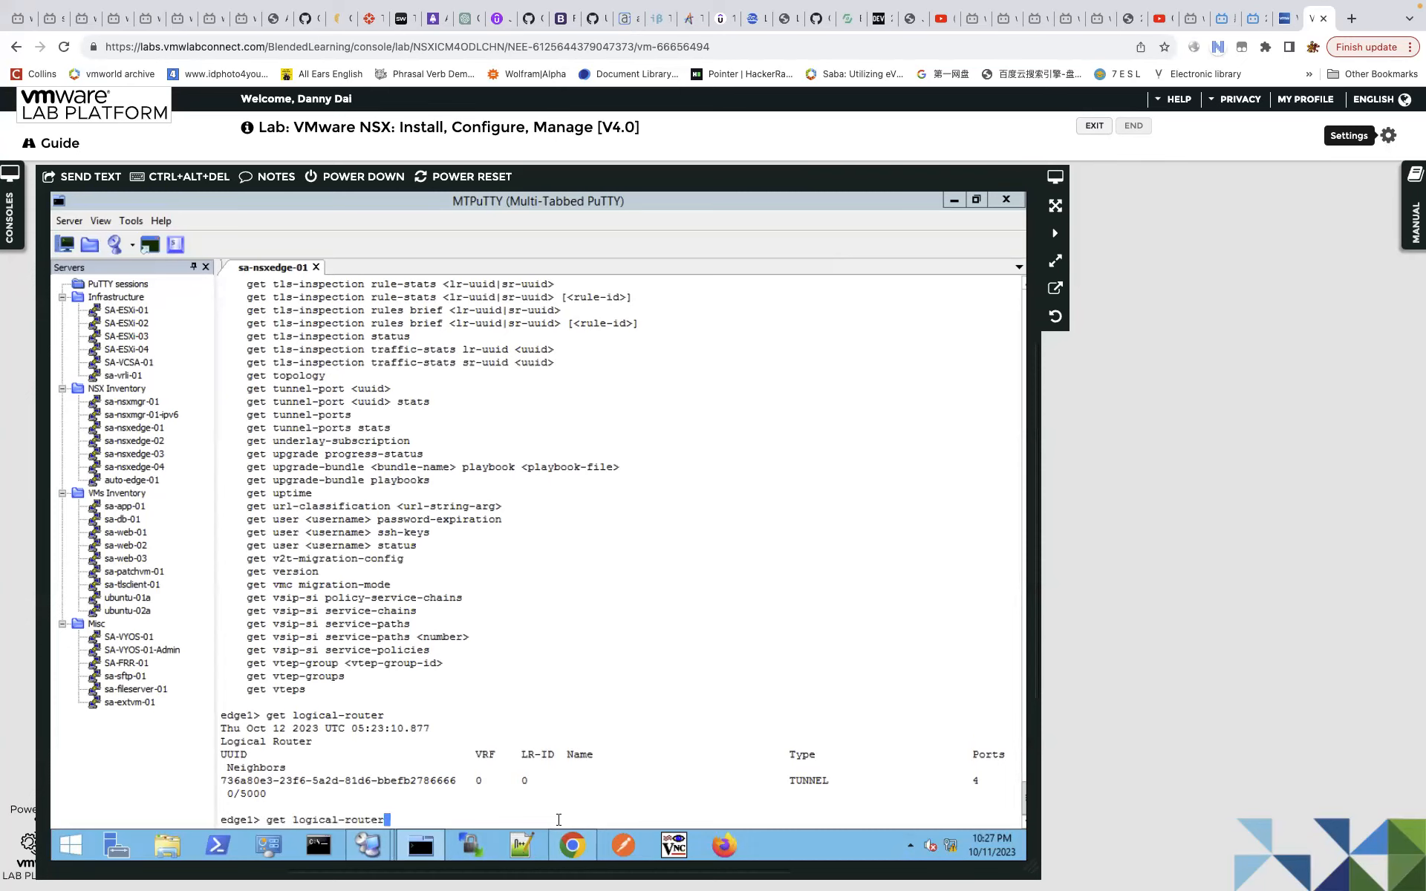
key(Return)
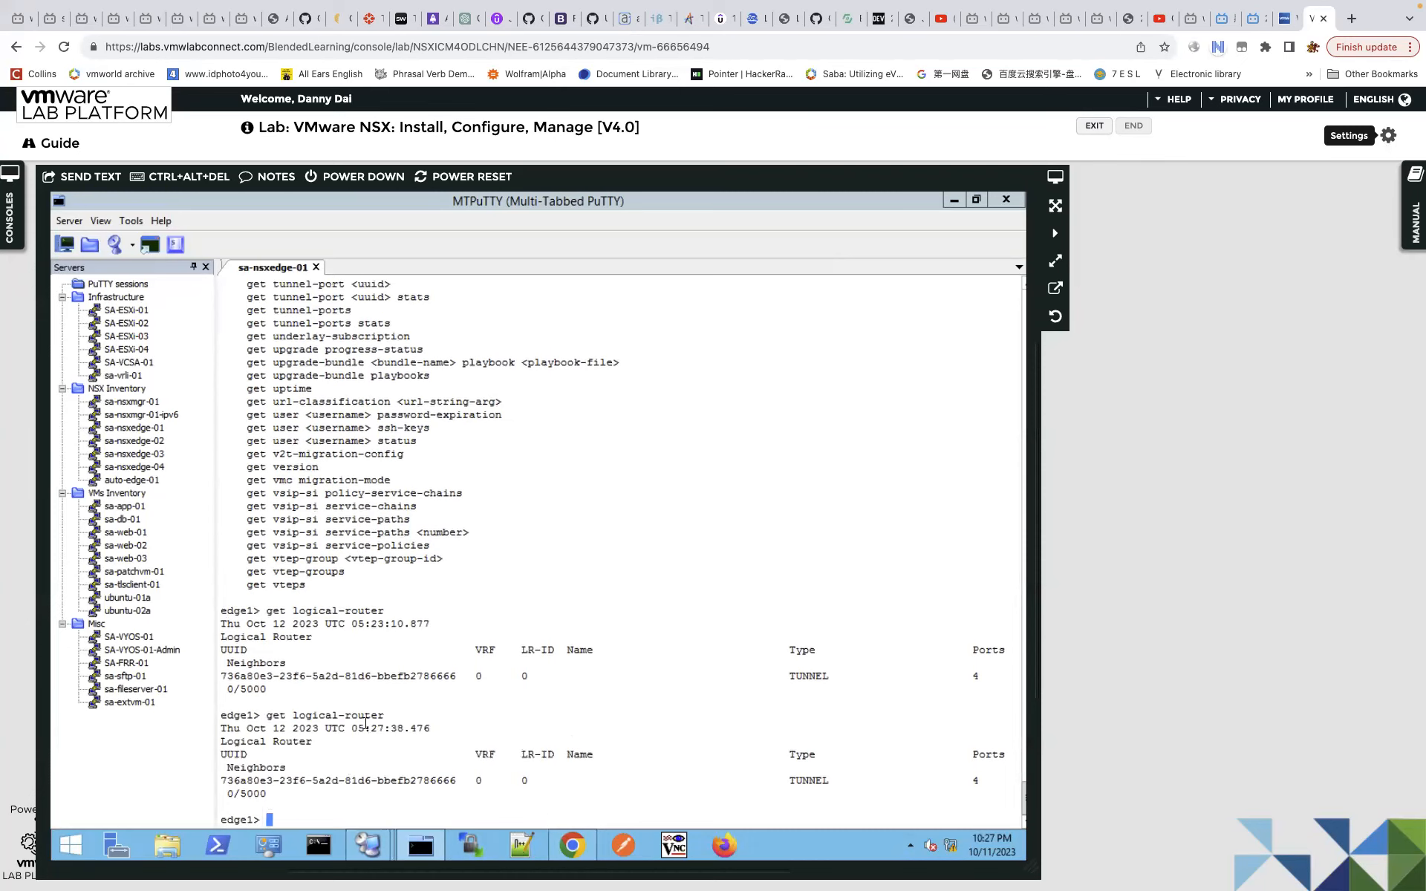
drag(441, 739, 572, 782)
double_click(575, 806)
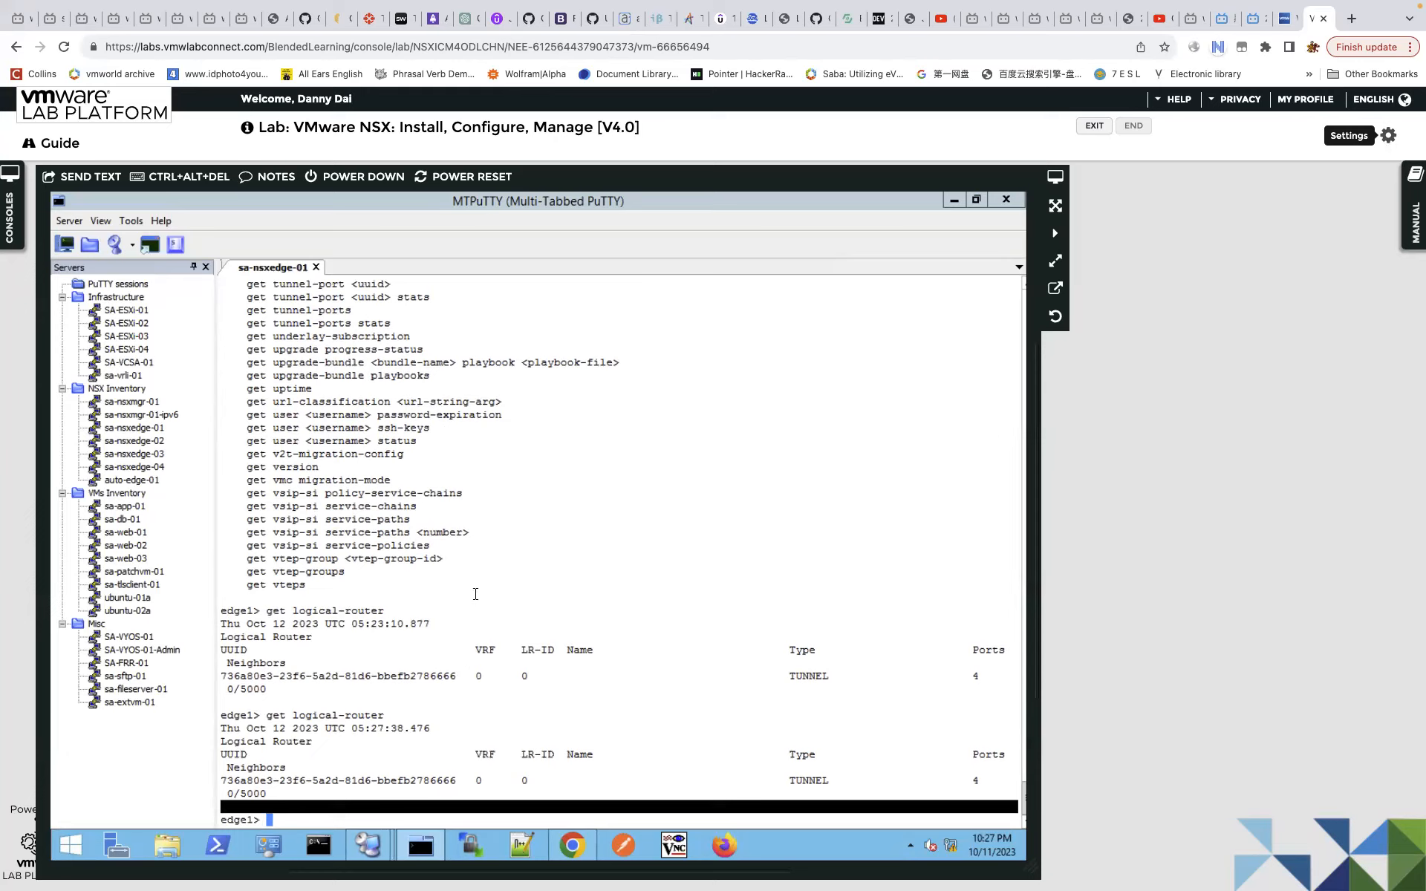
drag(520, 690, 475, 594)
click(536, 536)
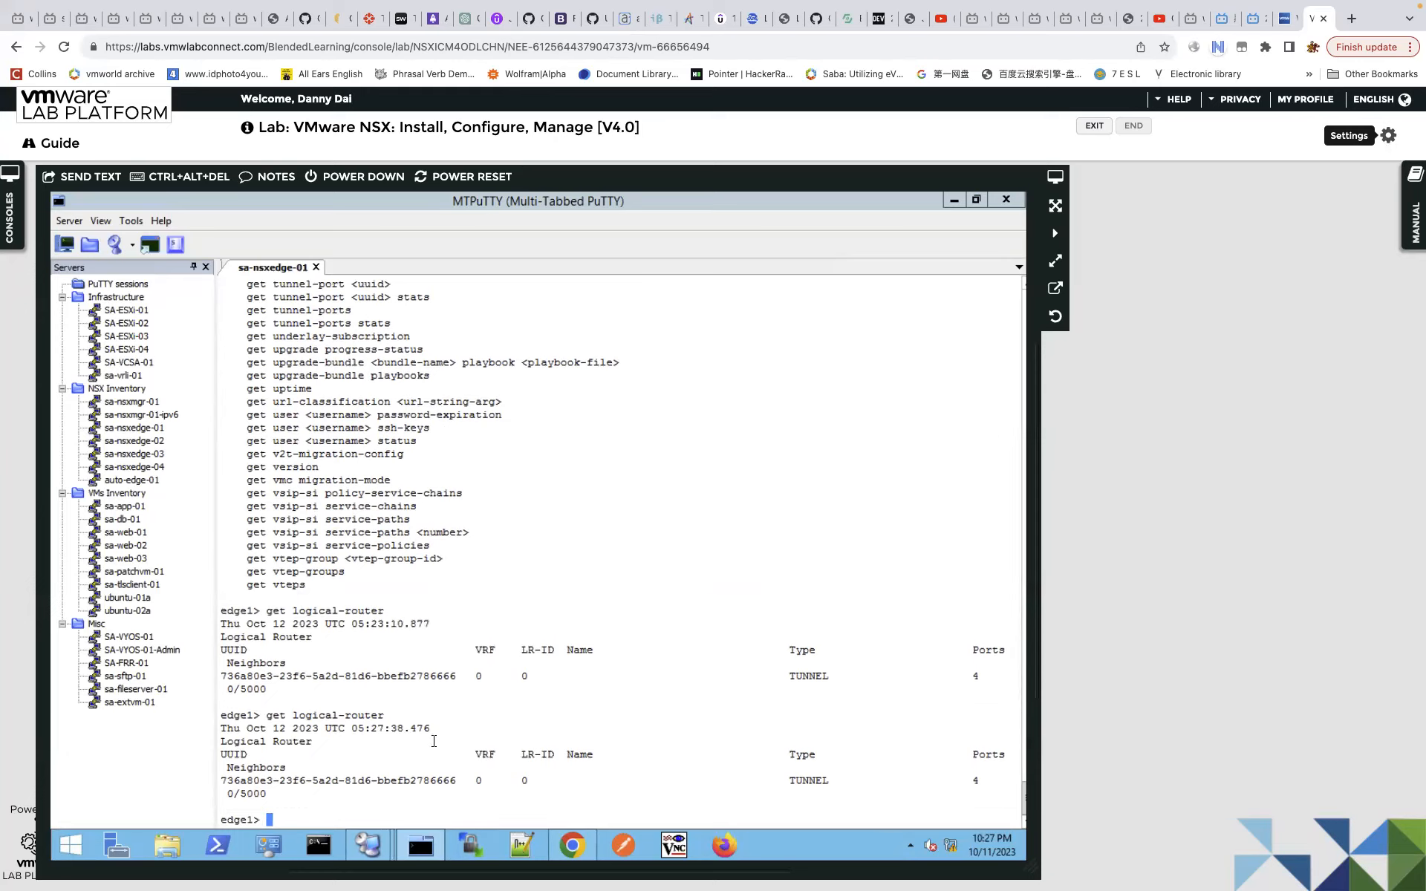
click(578, 849)
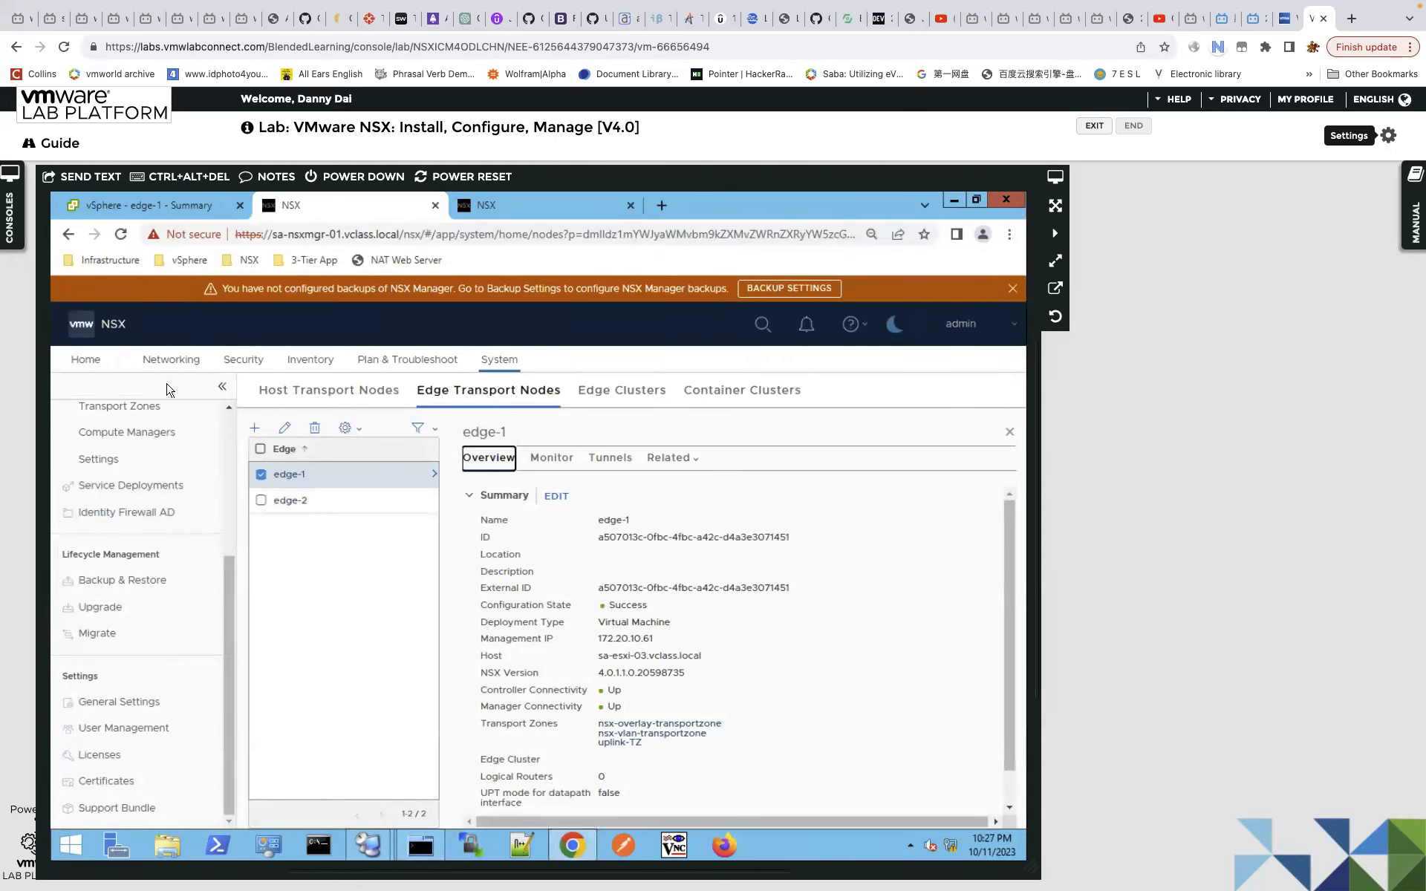
Navigate from the NSX home page through System > Fabric > Nodes to the empty Edge Clusters tab.
click(87, 364)
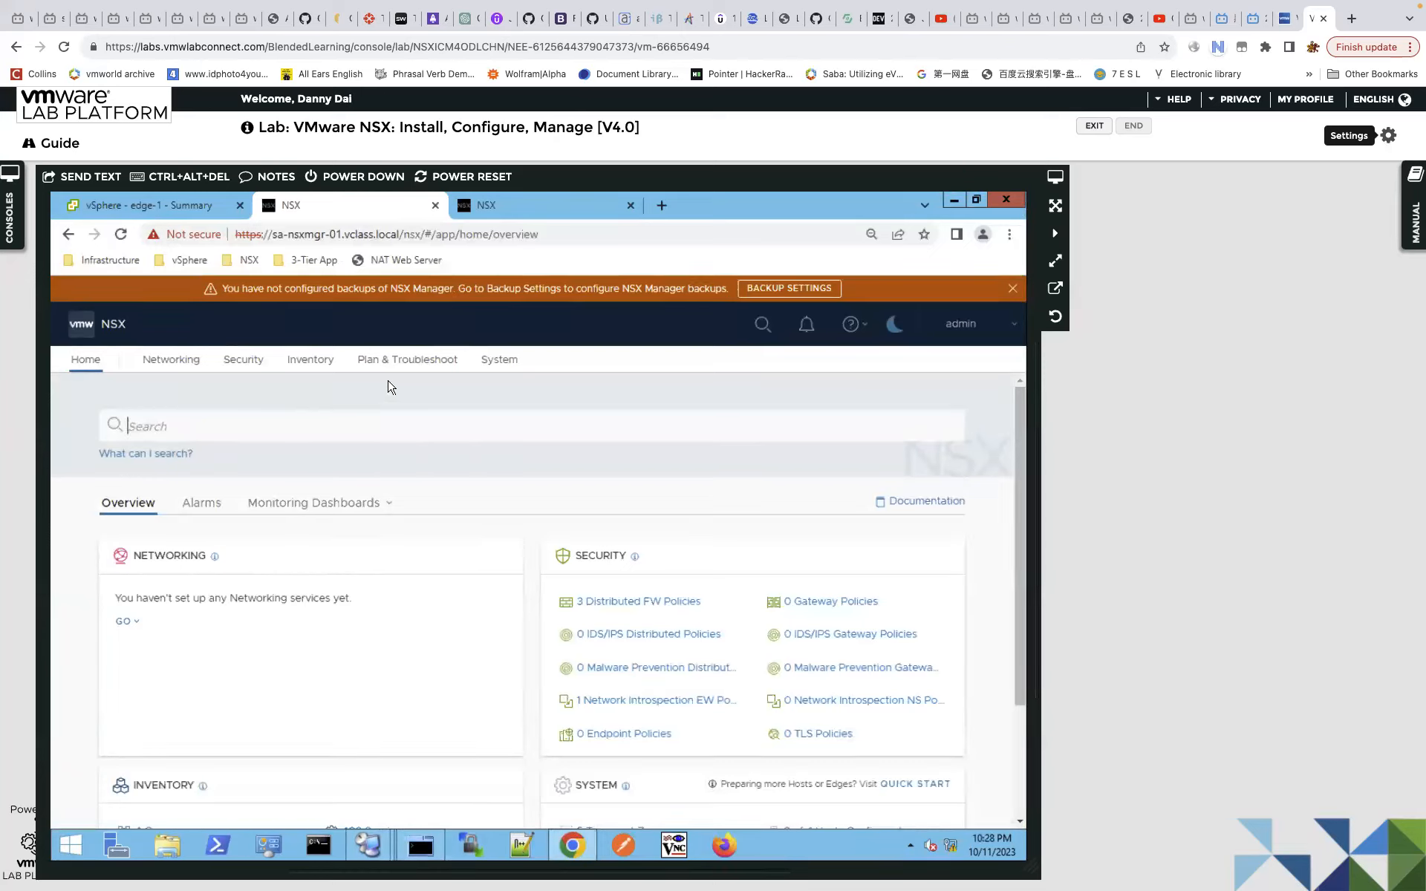
click(499, 359)
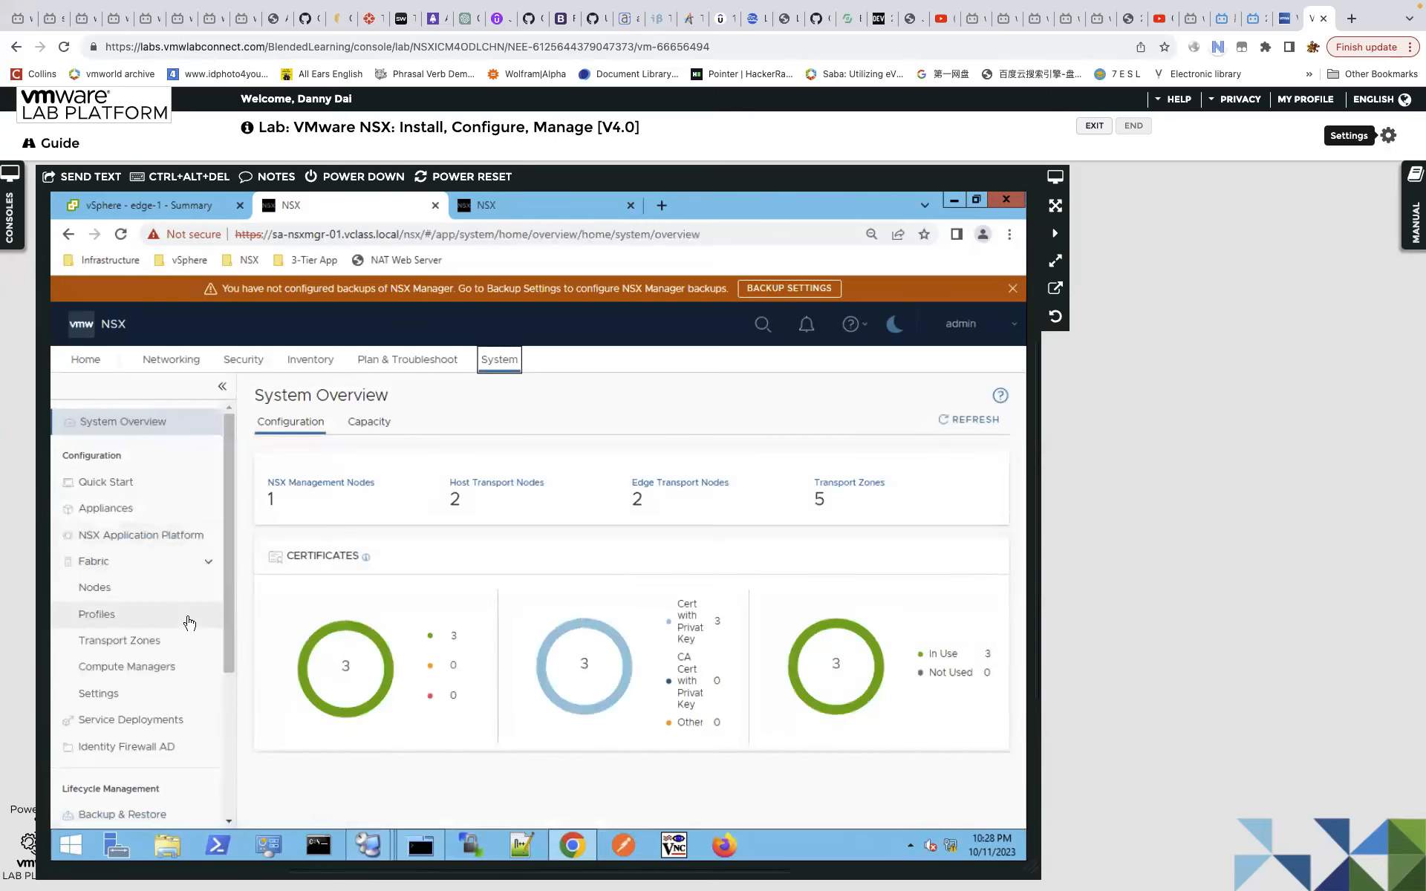
click(159, 589)
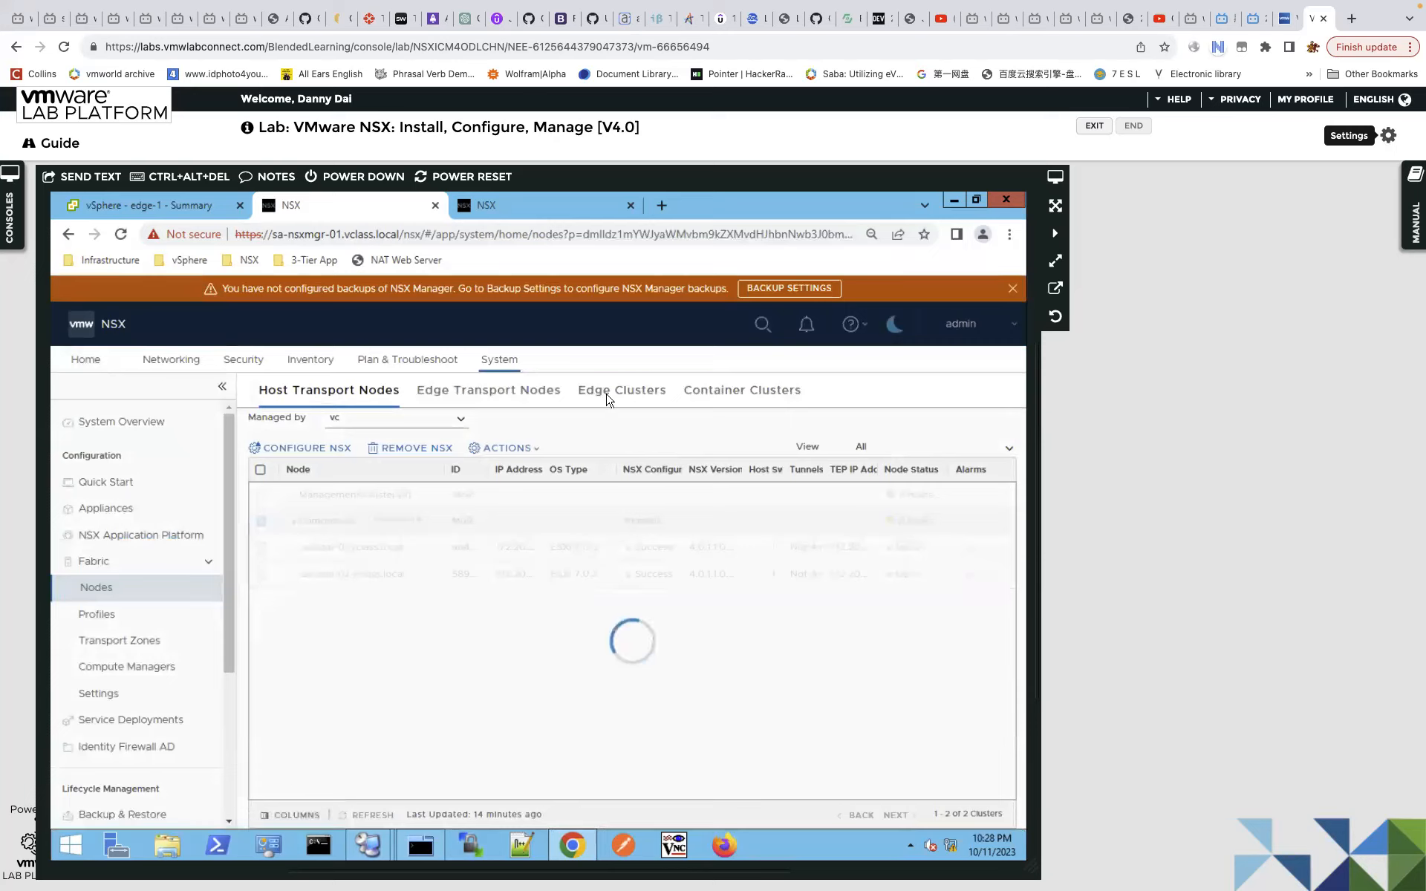
click(622, 397)
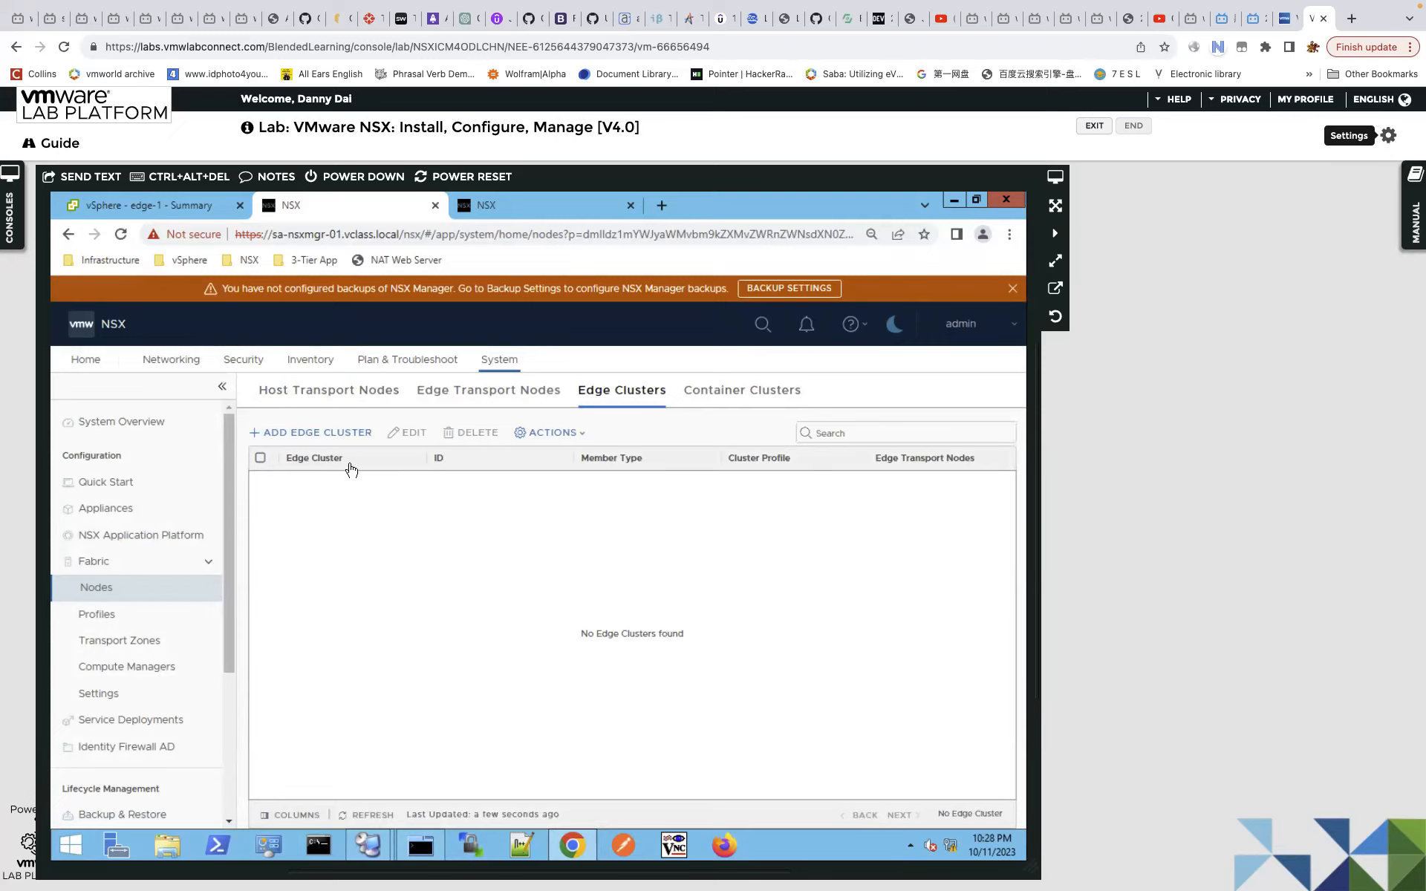
Create edge cluster cluster-1 with nsx-default-edge-high-availability-profile and members edge-1 and edge-2.
click(315, 441)
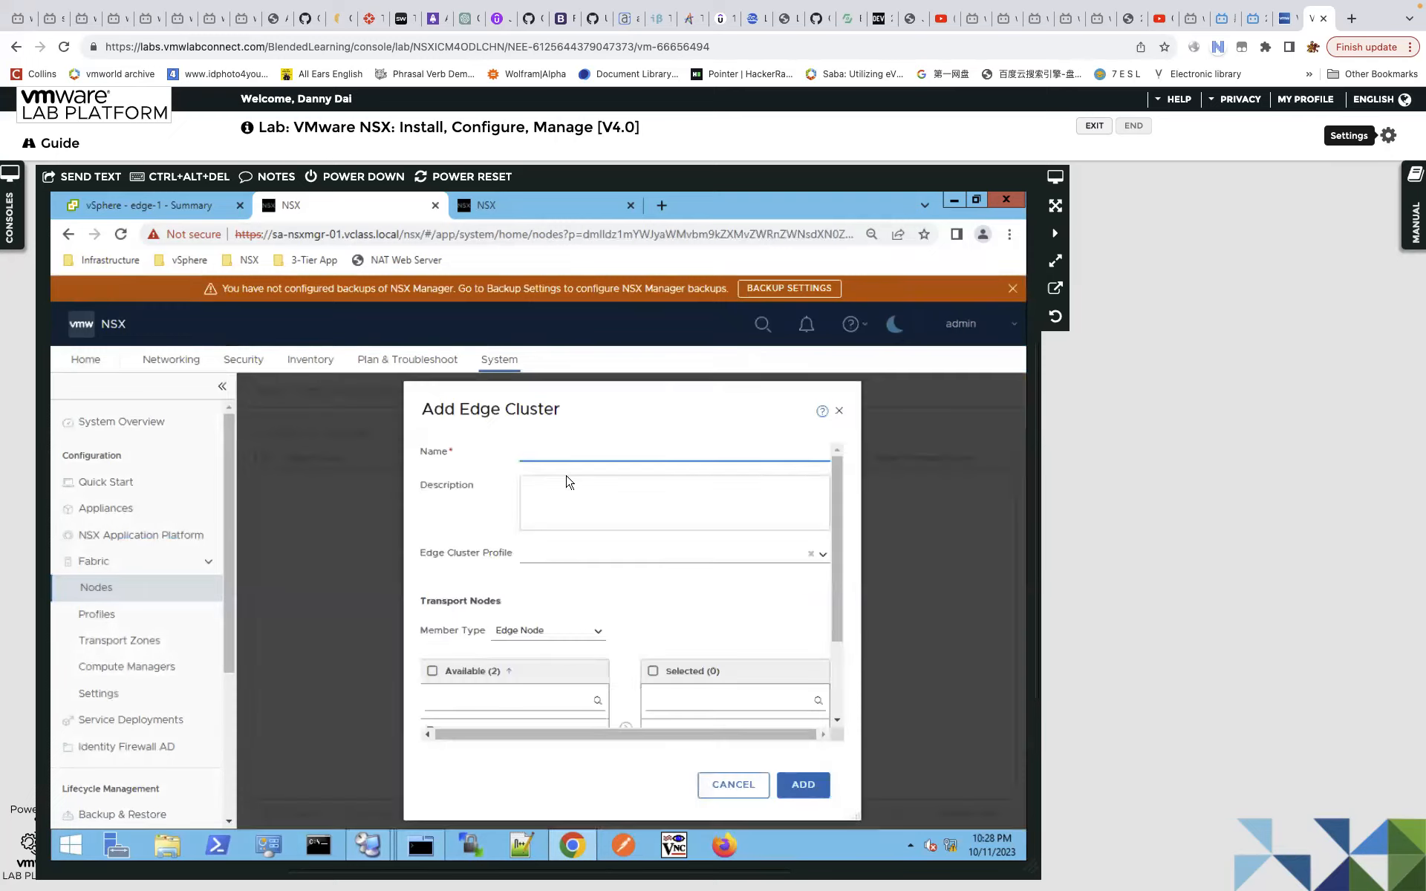
text(cluster0-1)
click(826, 559)
click(608, 577)
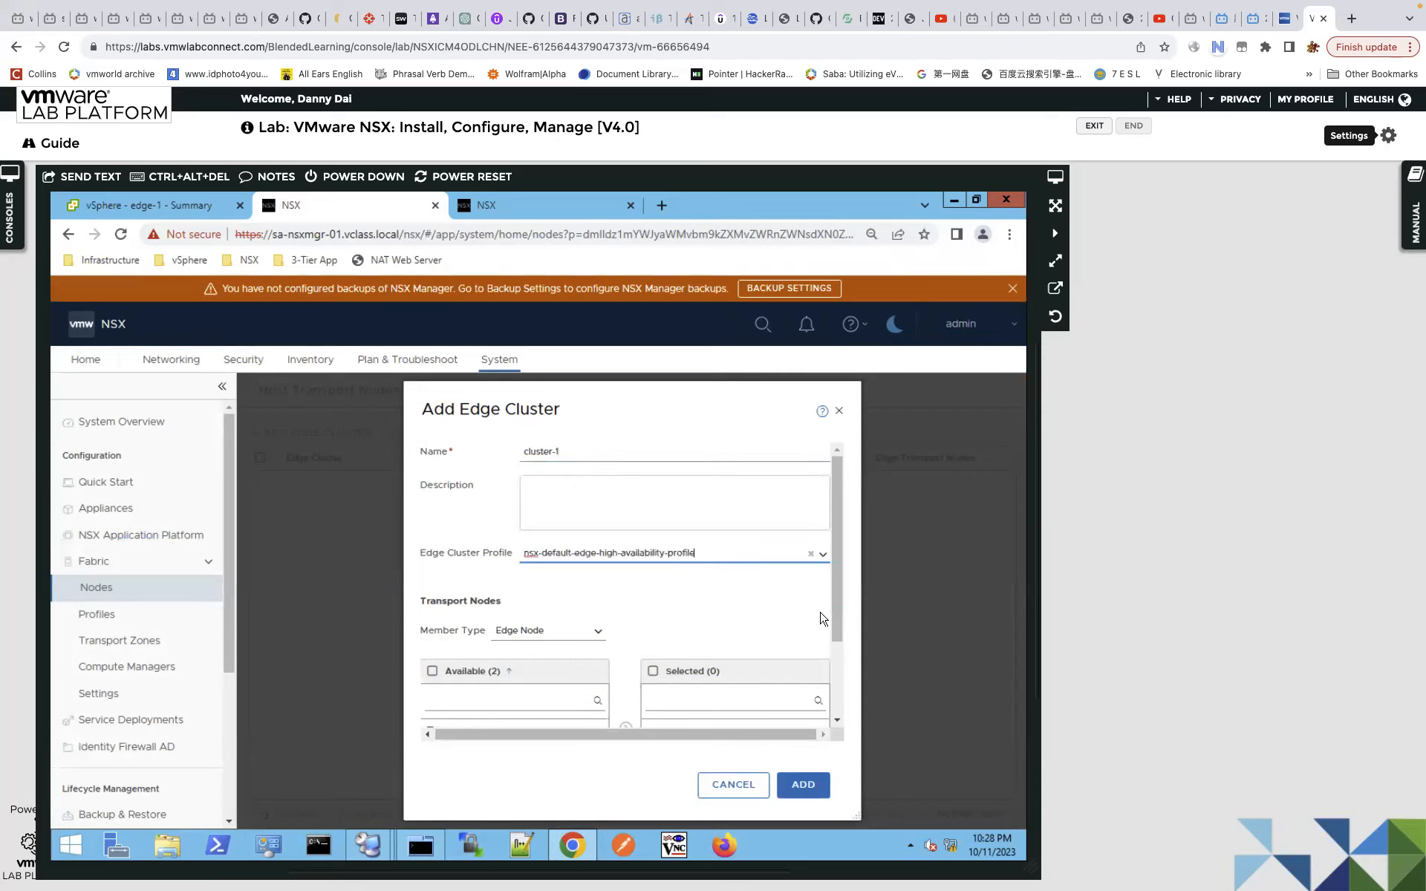
scroll(838, 624, down, 2)
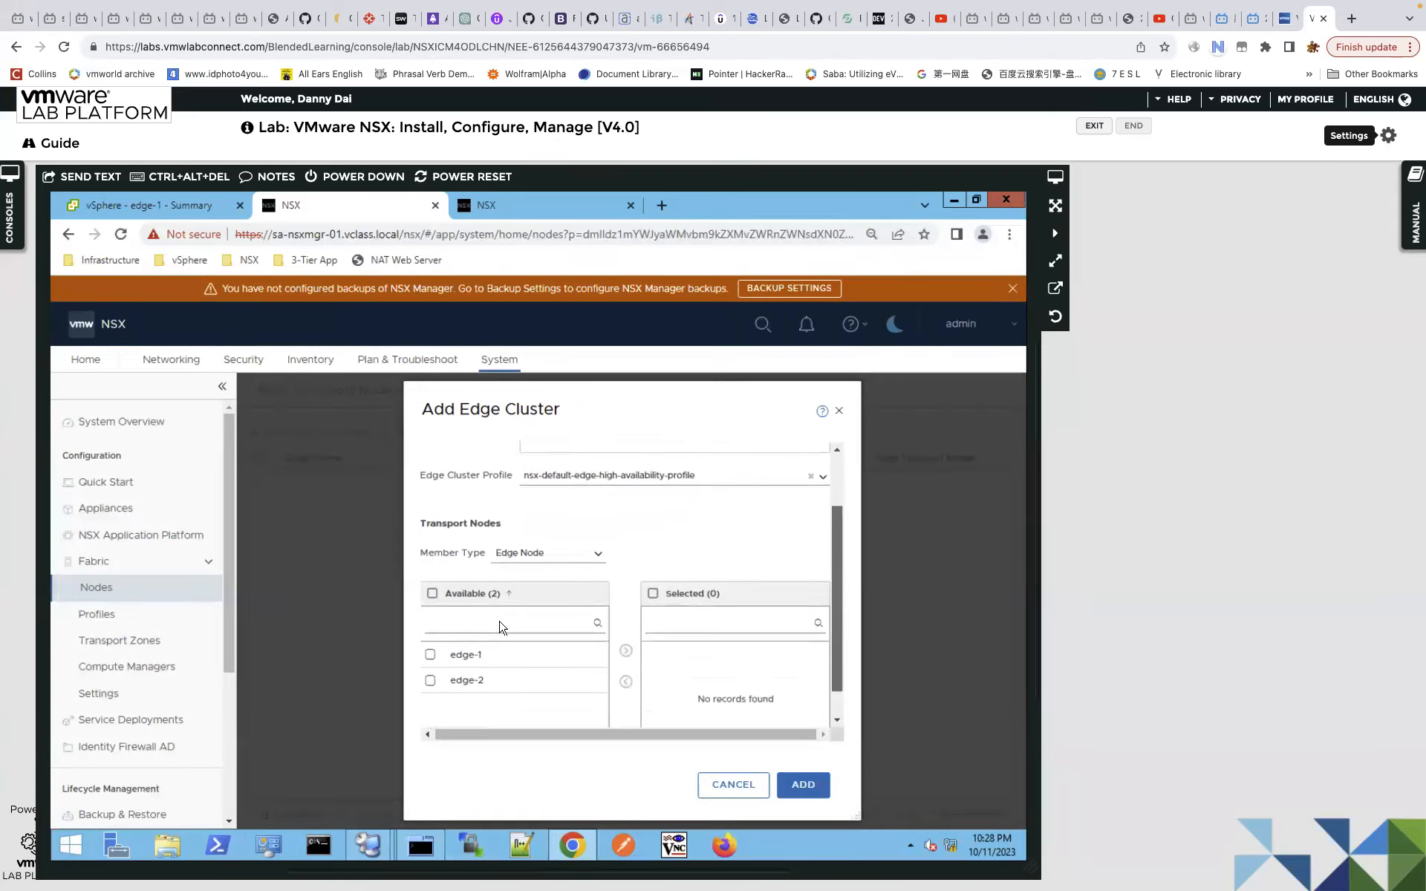
click(430, 650)
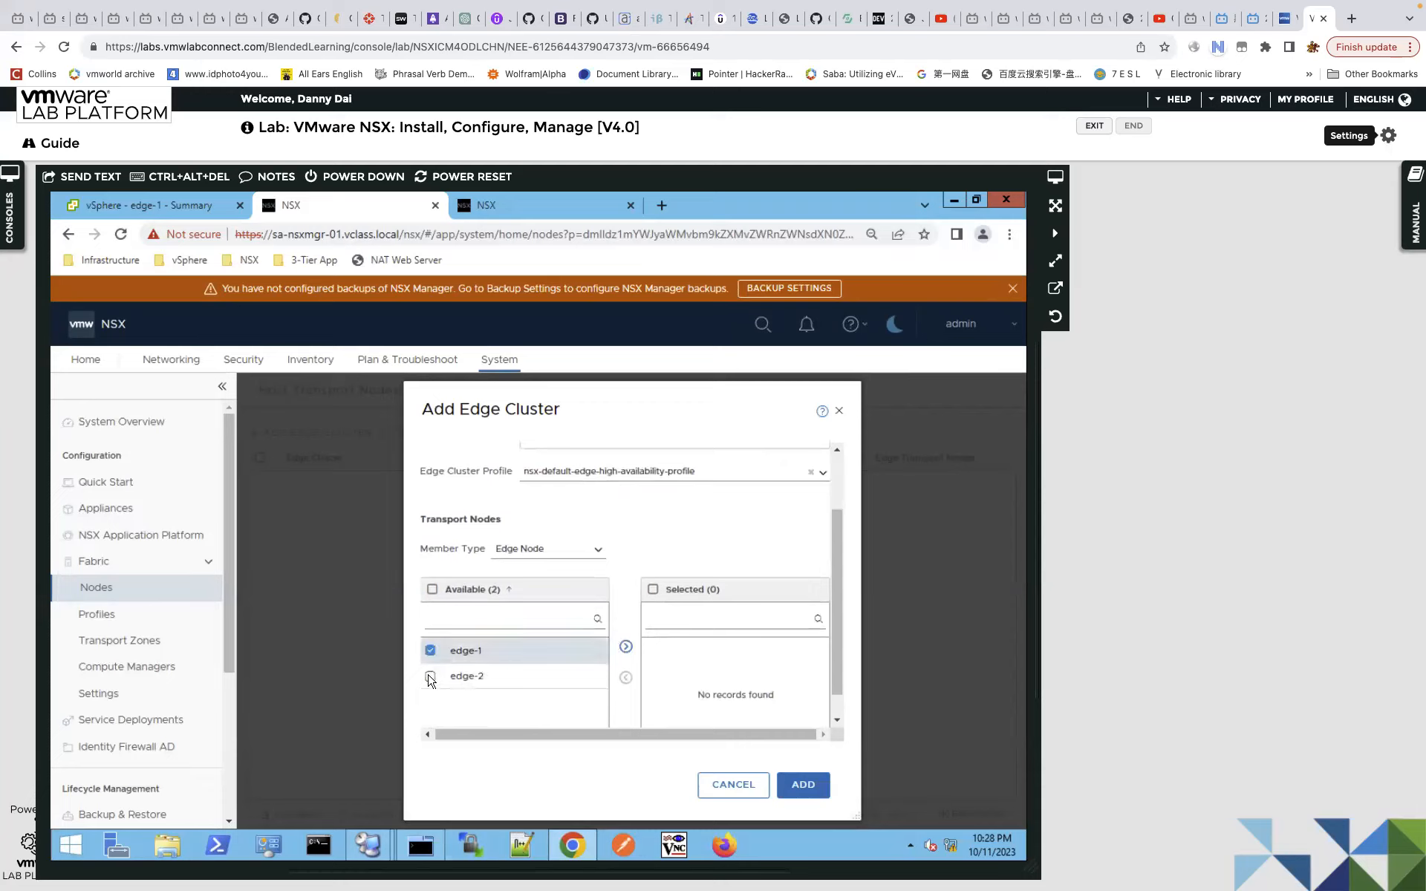
click(437, 678)
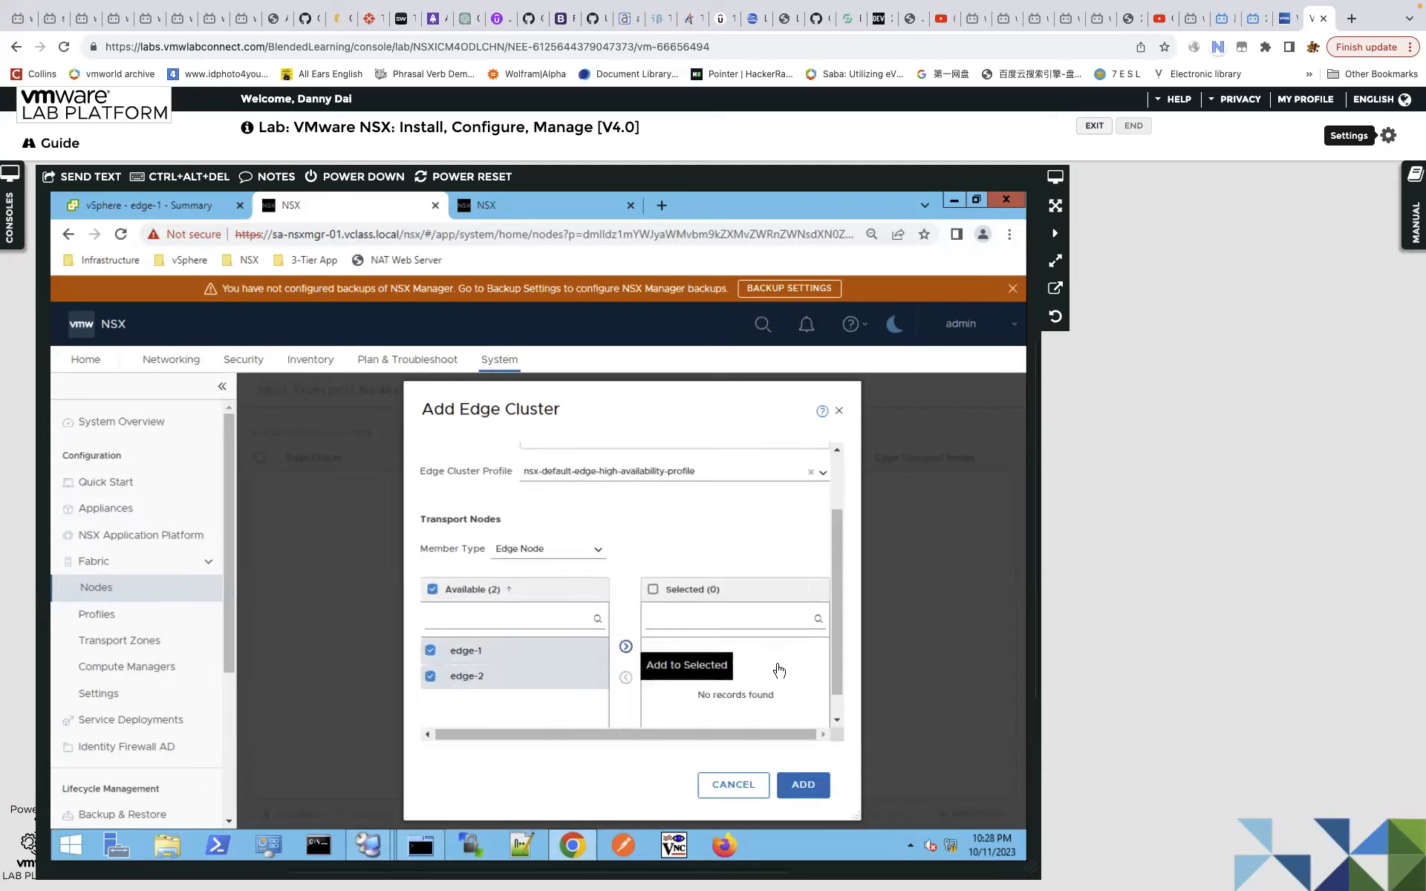
scroll(832, 657, down, 1)
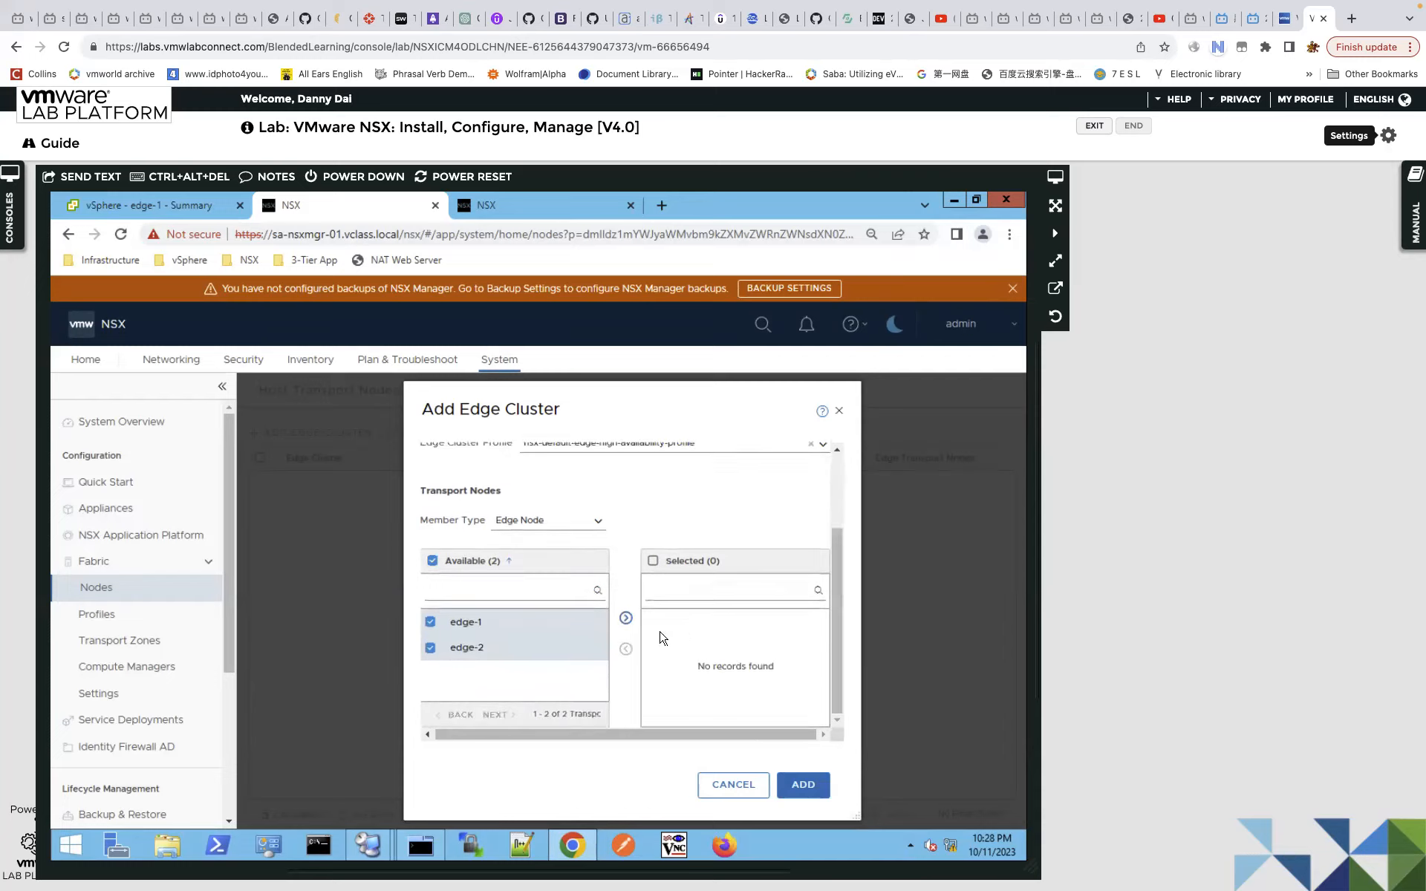
click(626, 619)
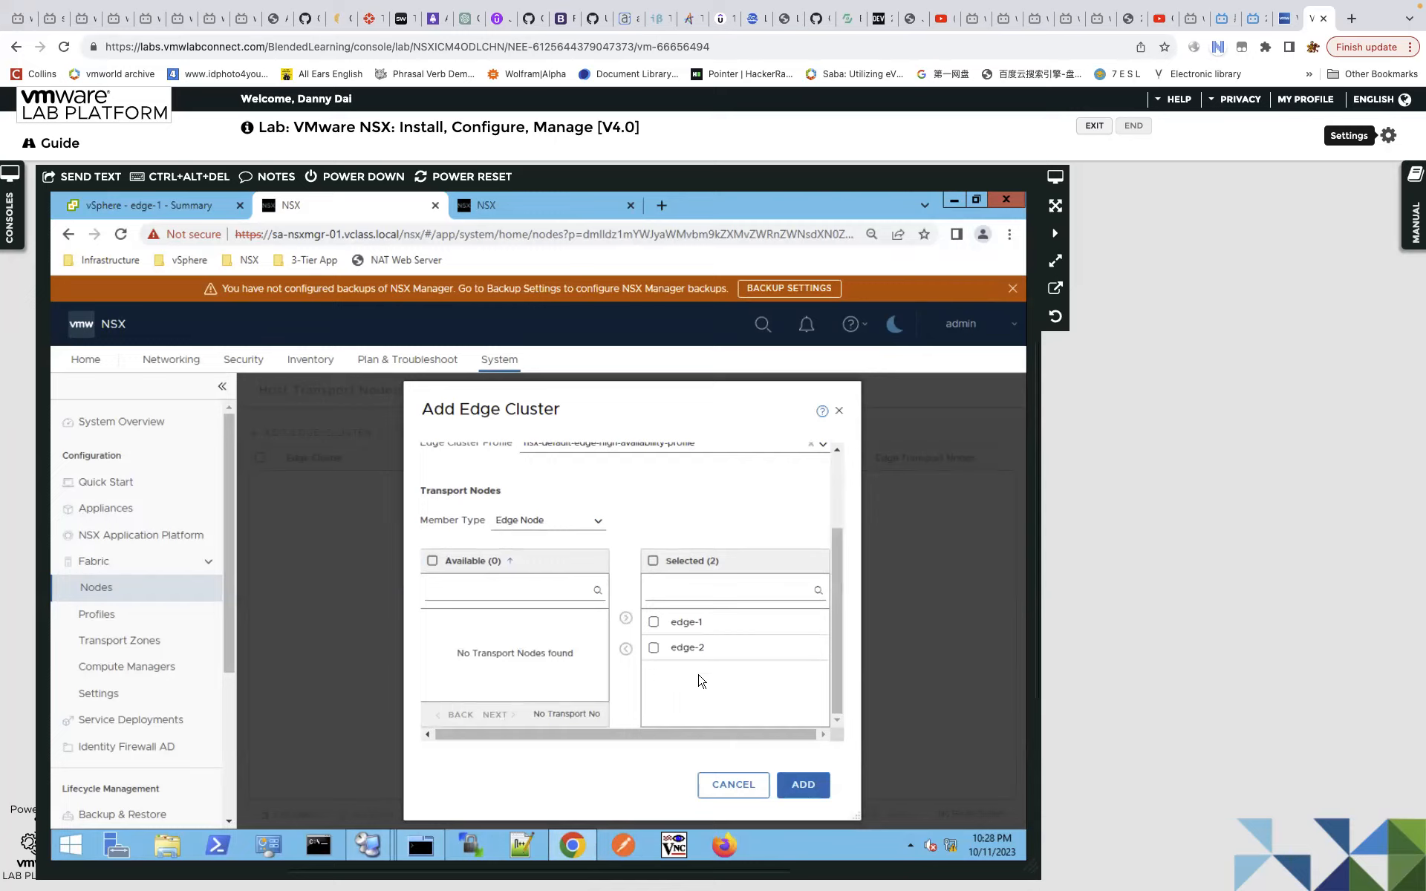
click(802, 784)
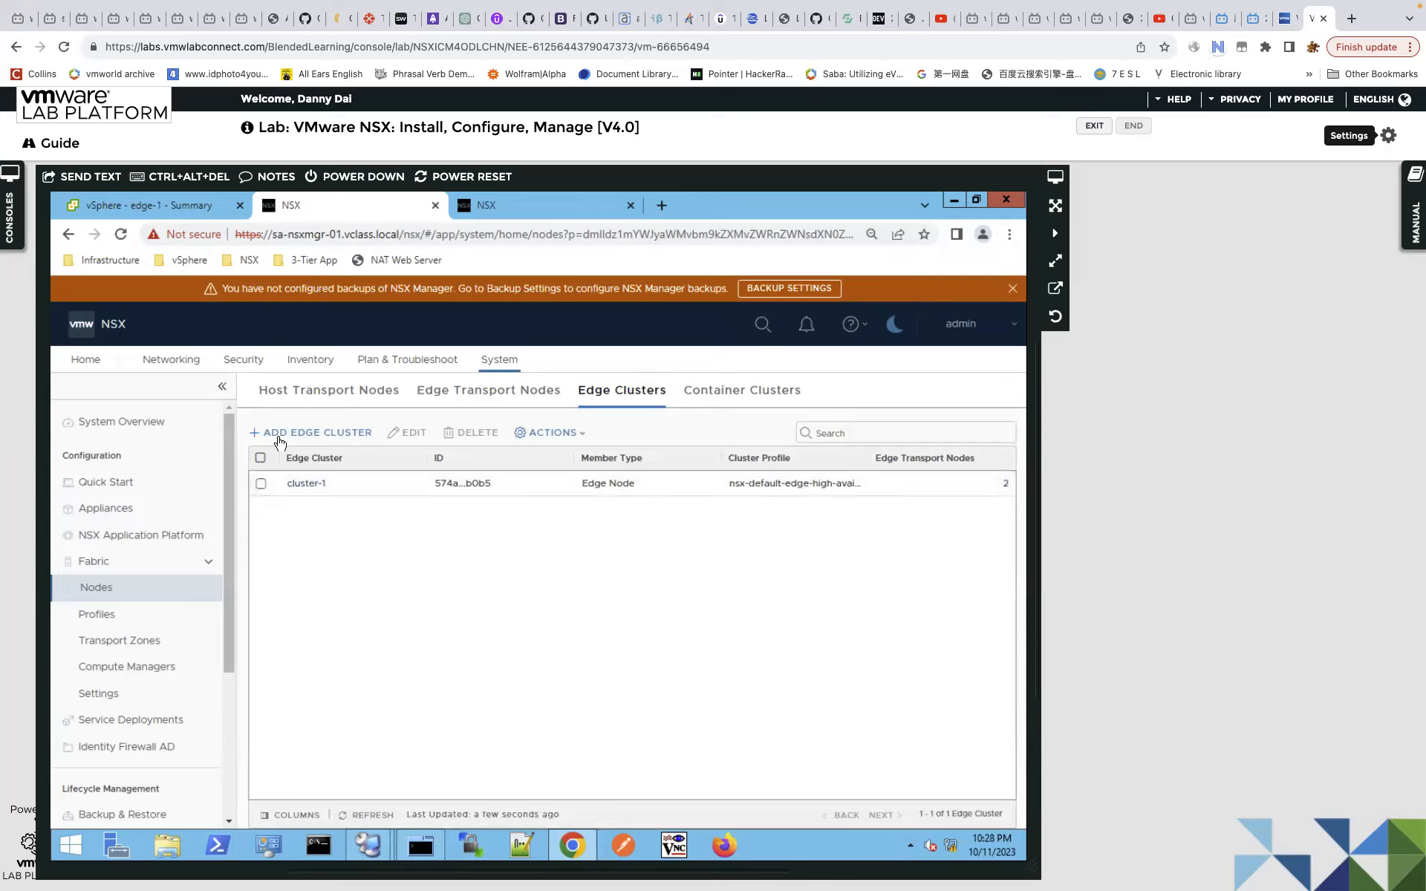
Under Networking > Tier-1 Gateways, start a new gateway named T1.
click(178, 362)
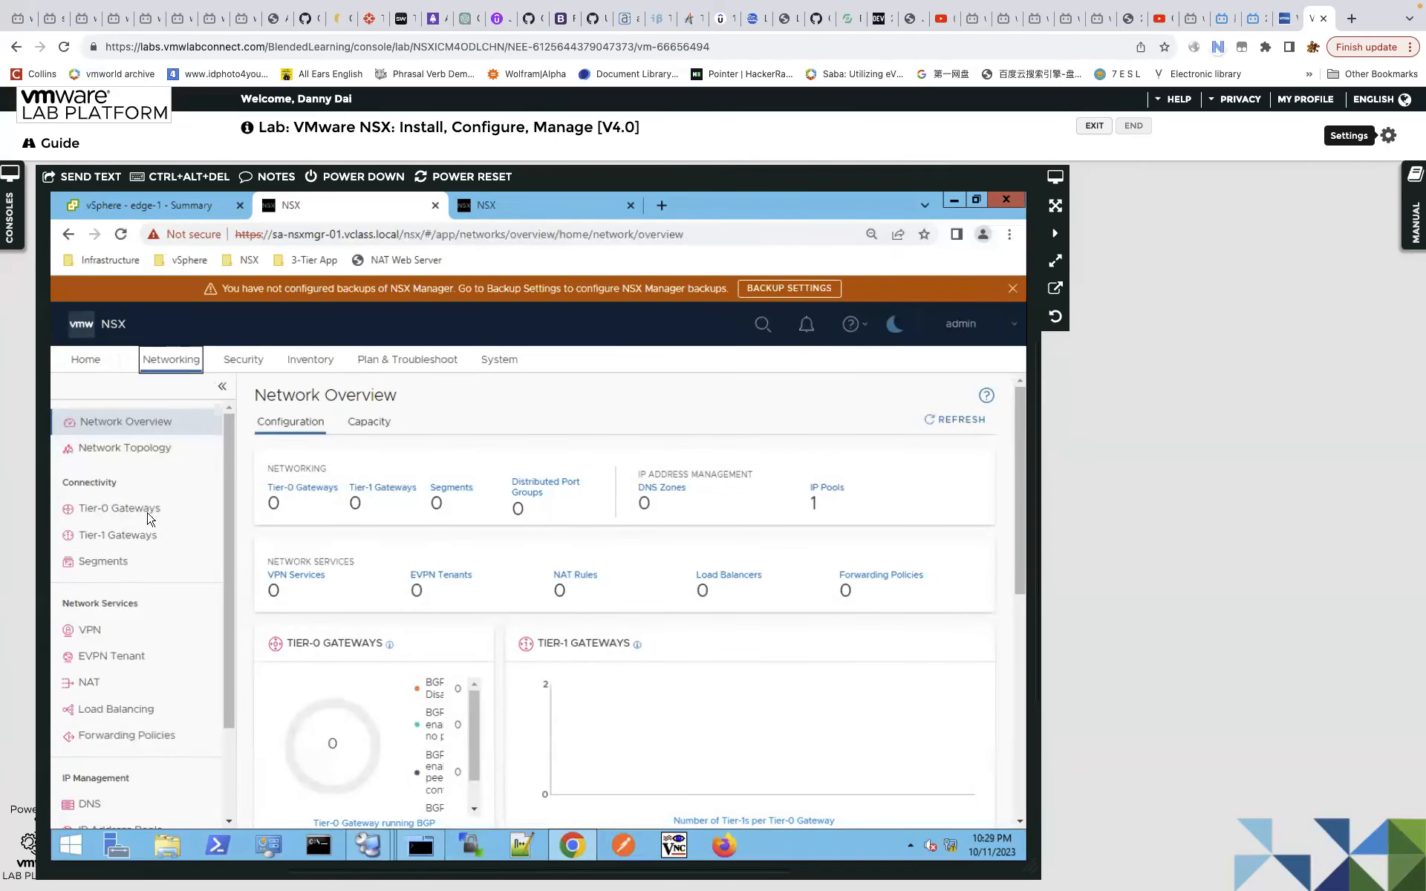
click(183, 548)
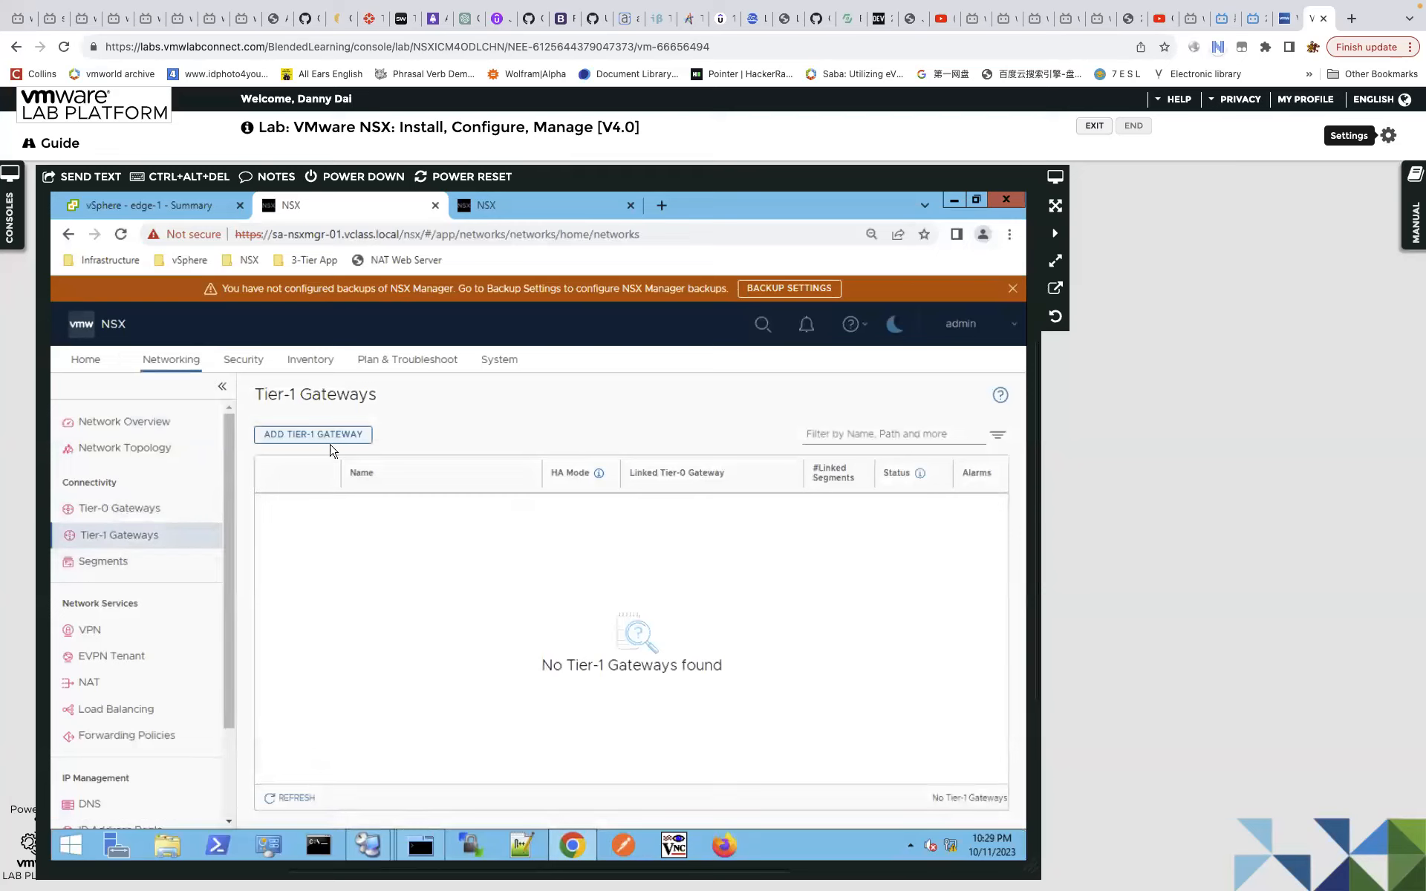
click(318, 436)
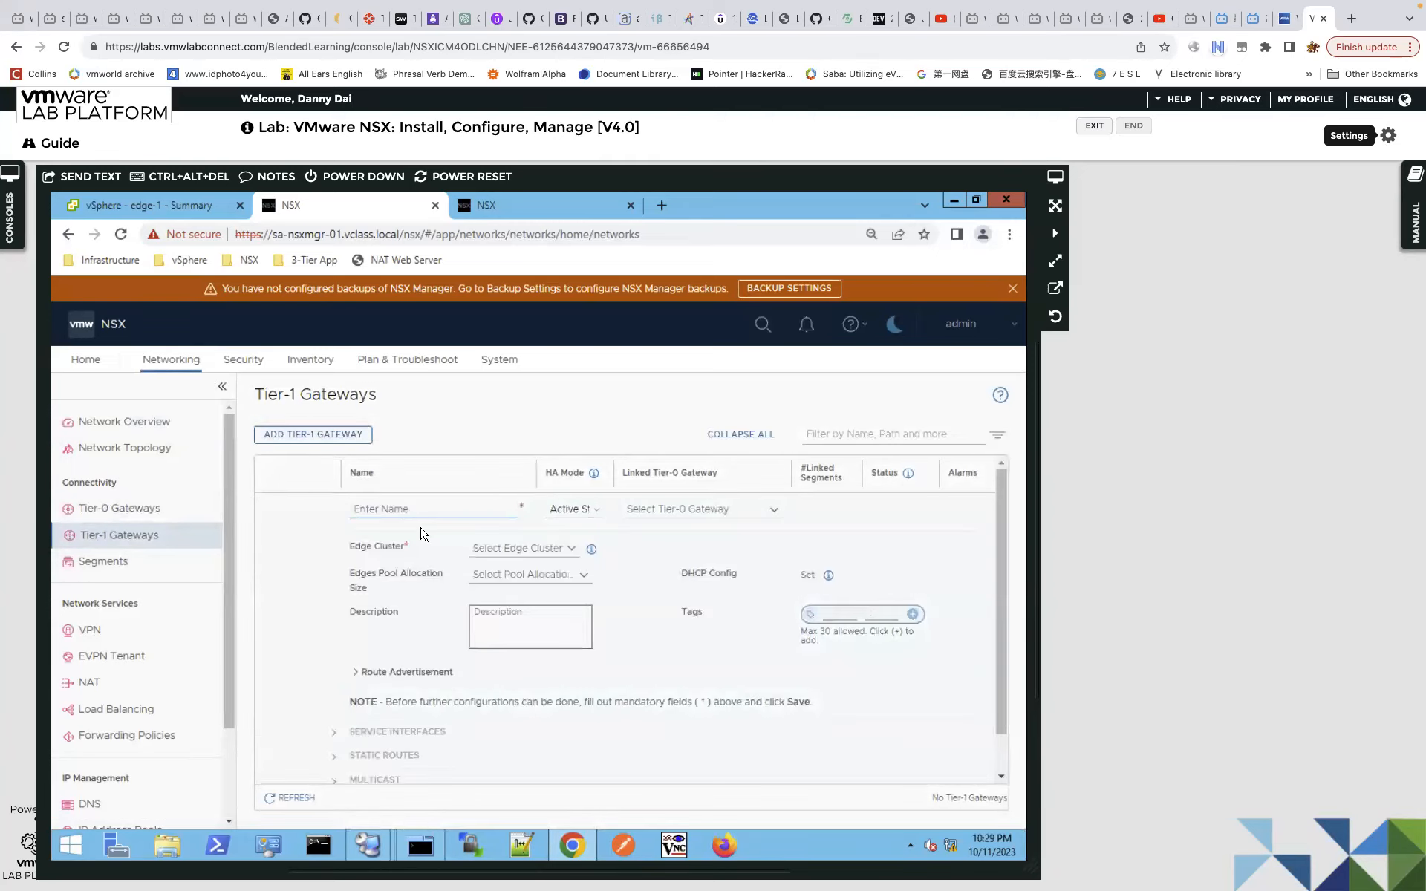
text(T1)
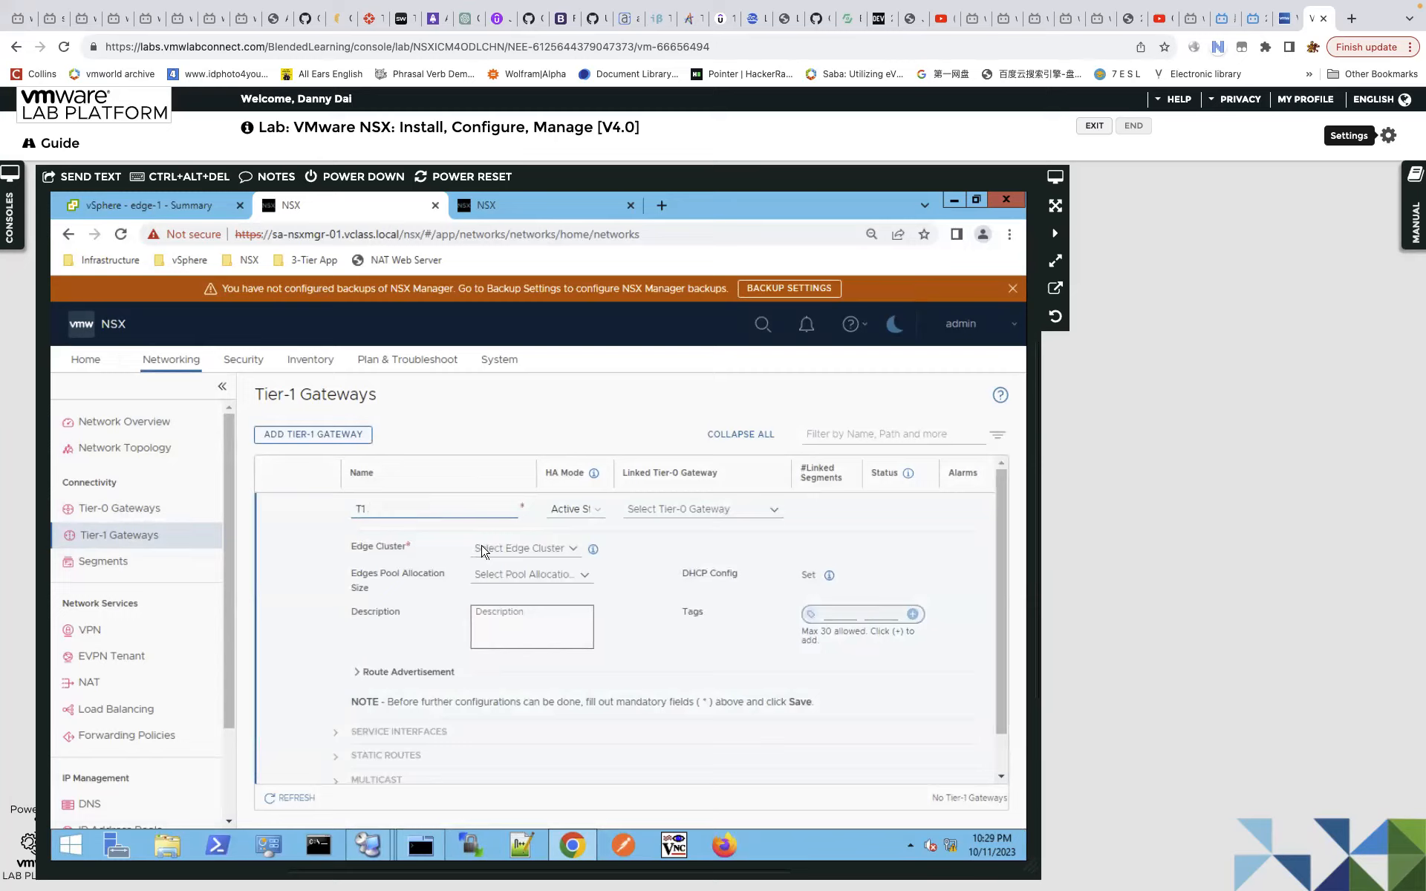
click(595, 510)
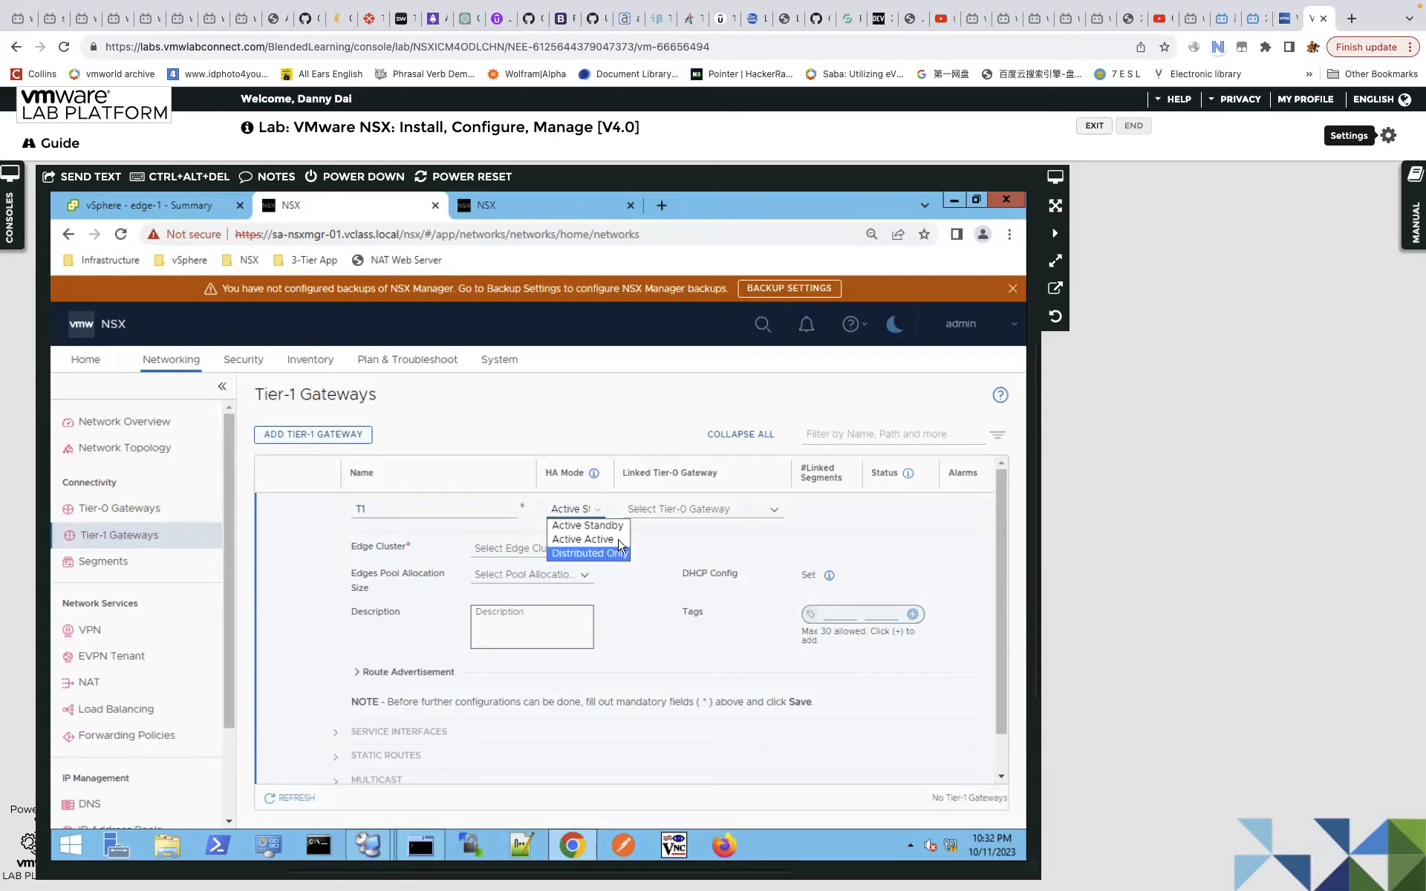
Keep HA mode Active Standby, leave Linked Tier-0 empty, and assign edge cluster cluster-1 to T1.
click(692, 557)
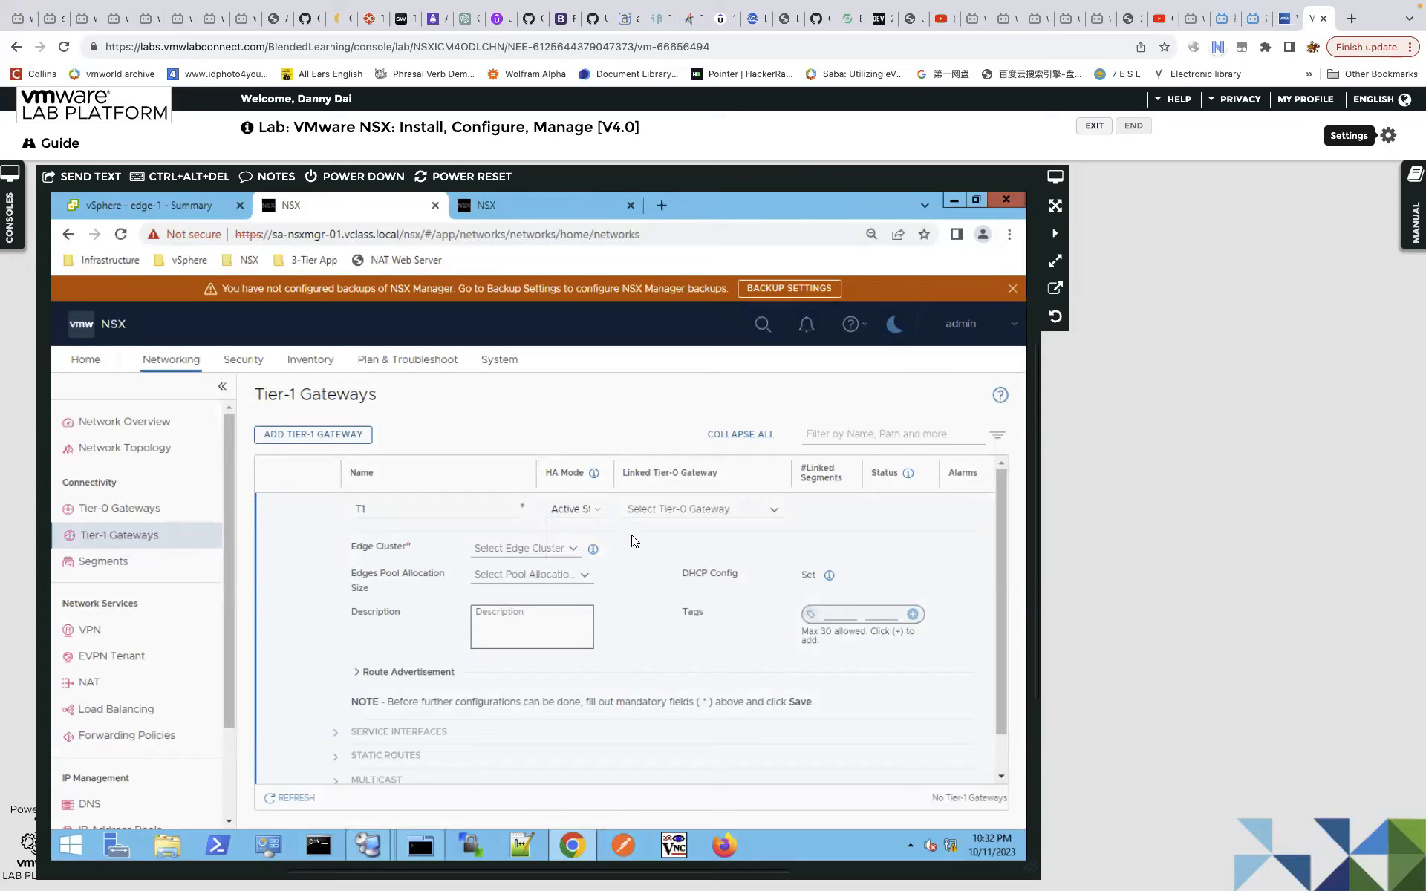
click(595, 513)
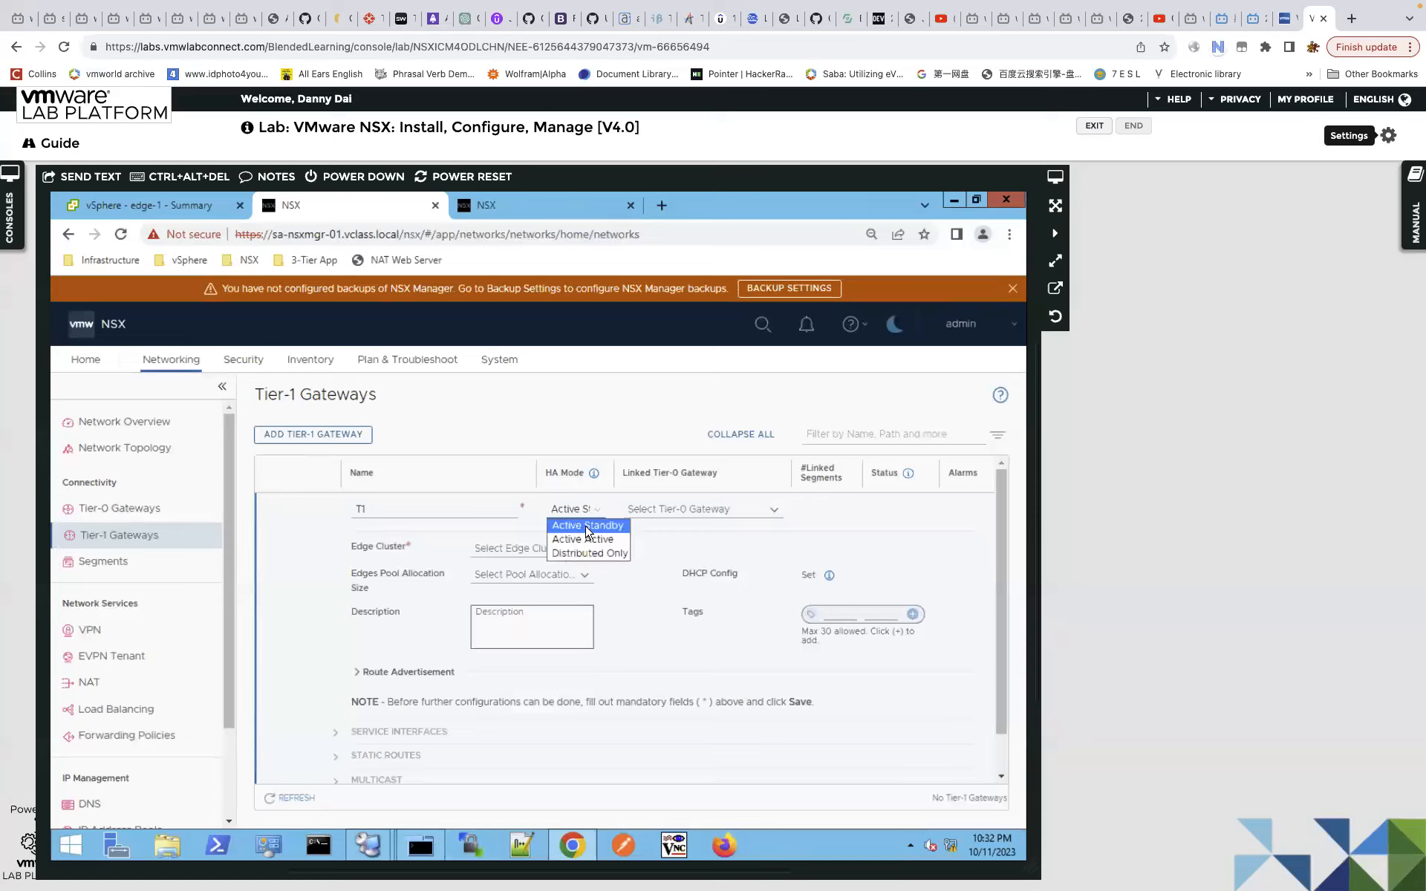
click(587, 526)
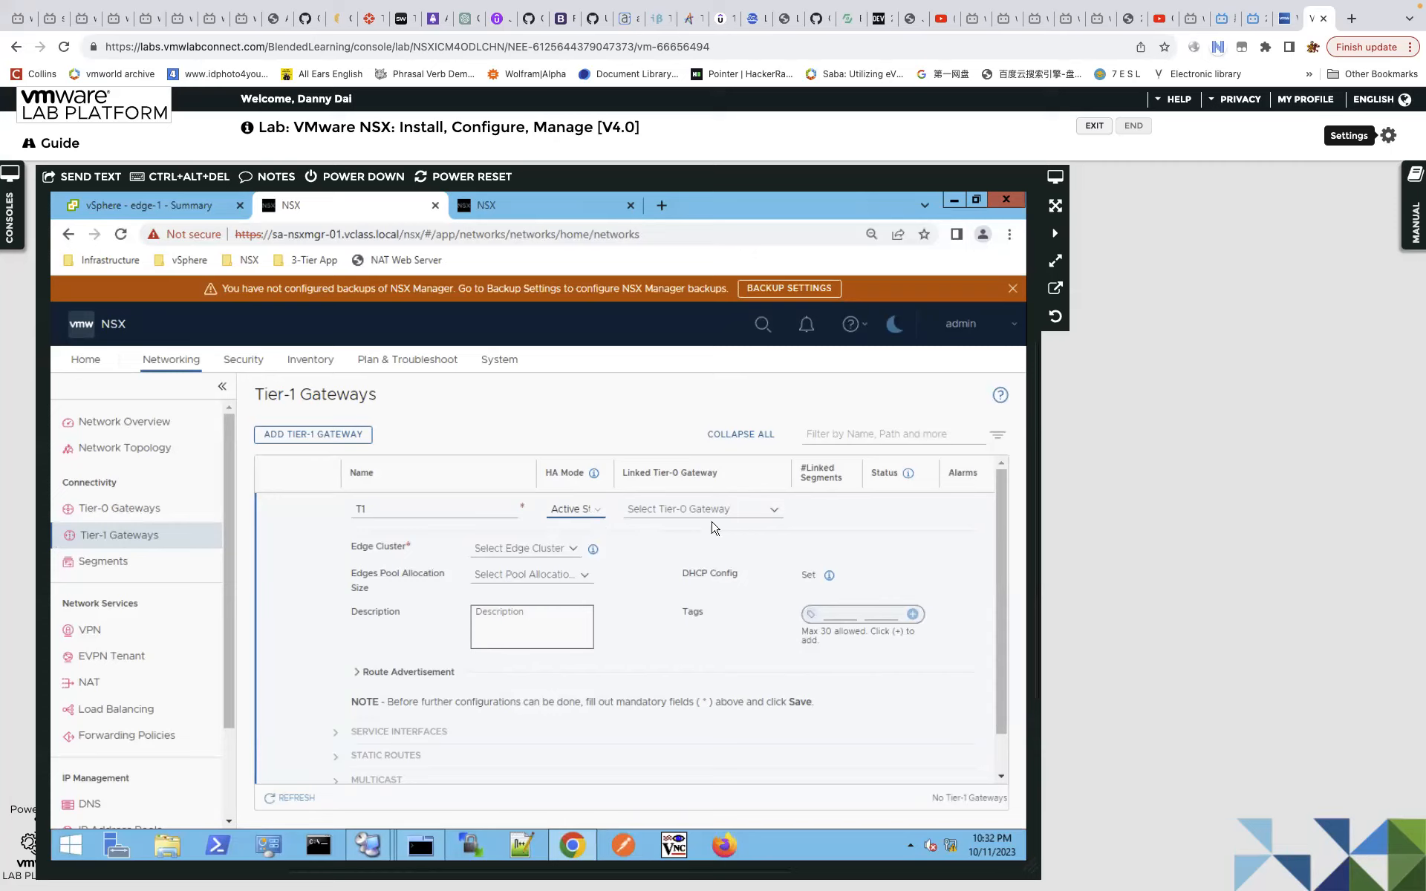
click(772, 510)
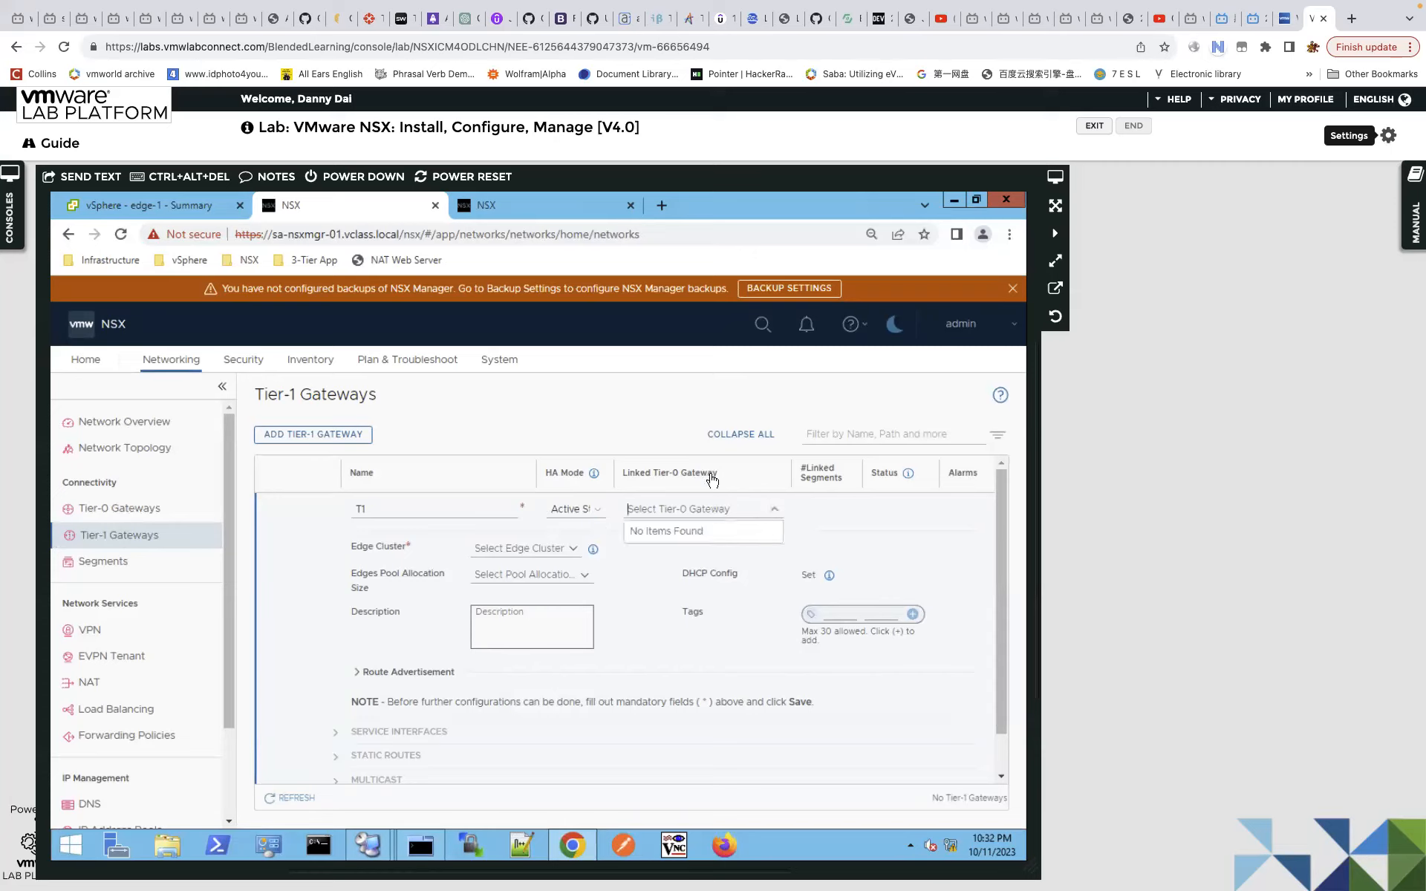
click(668, 568)
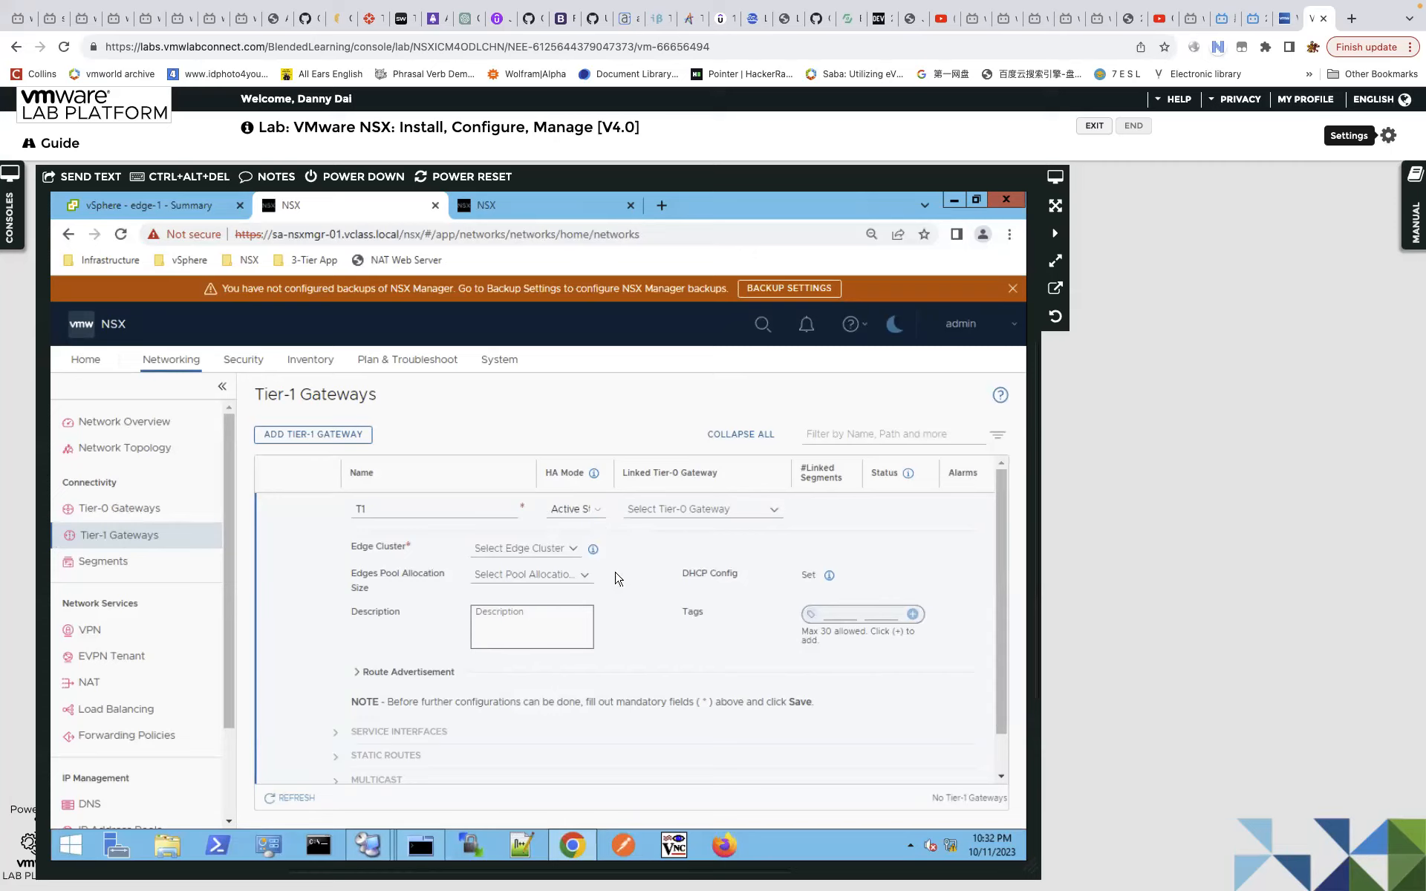
click(569, 553)
click(566, 580)
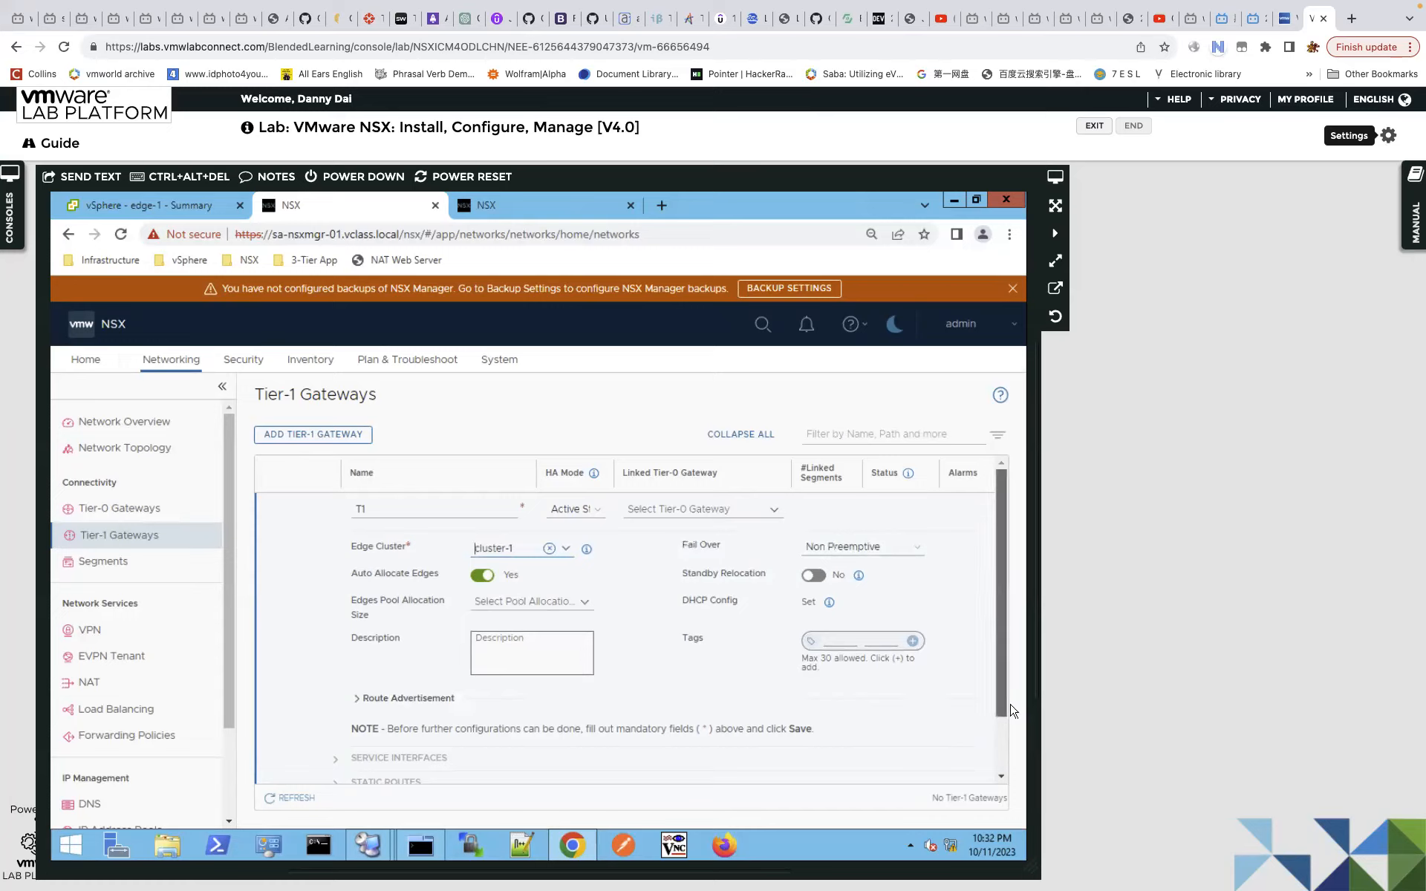
scroll(1011, 711, down, 1)
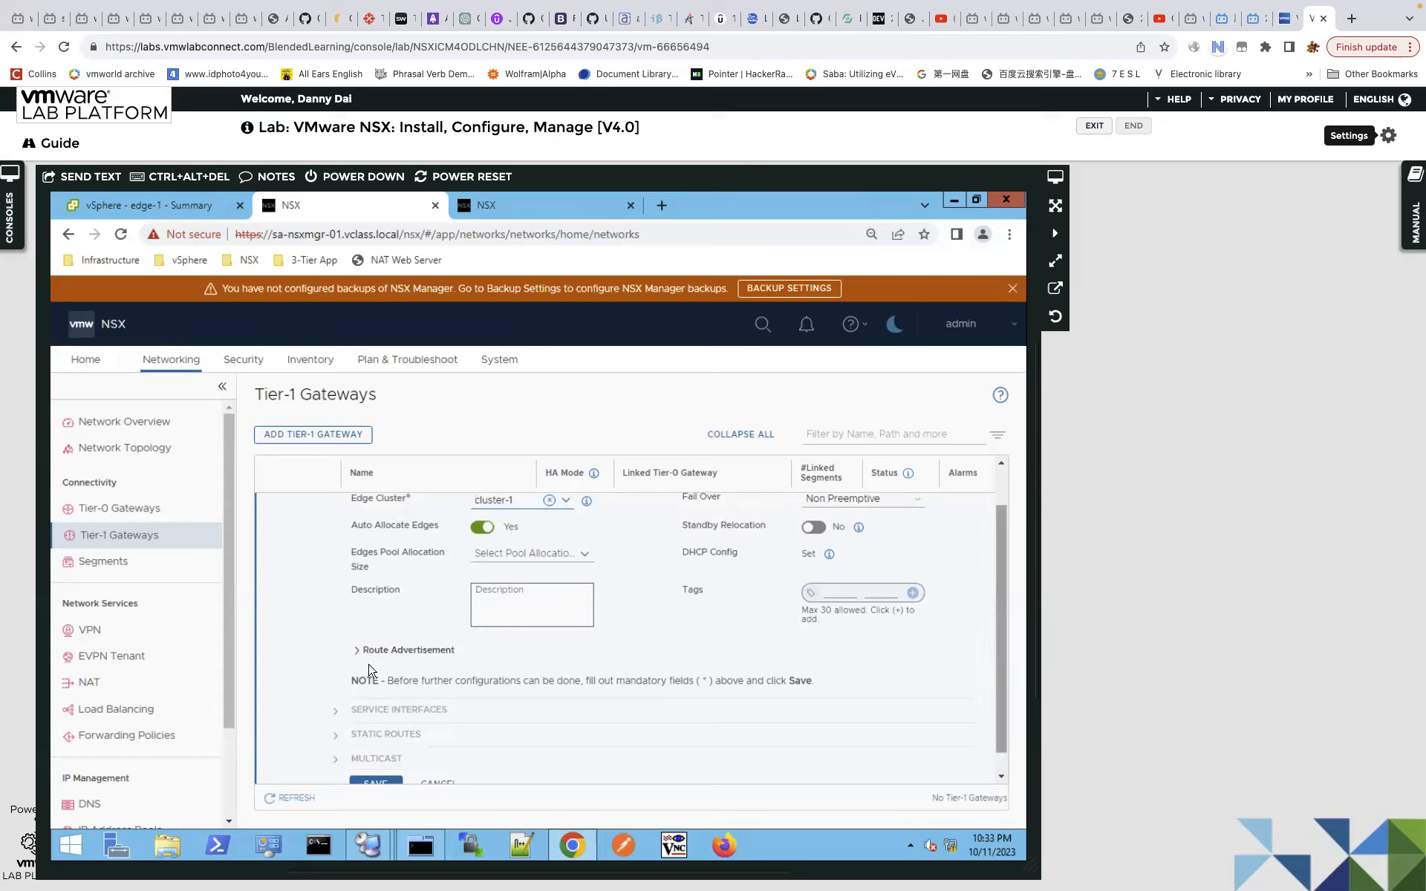
scroll(361, 647, down, 1)
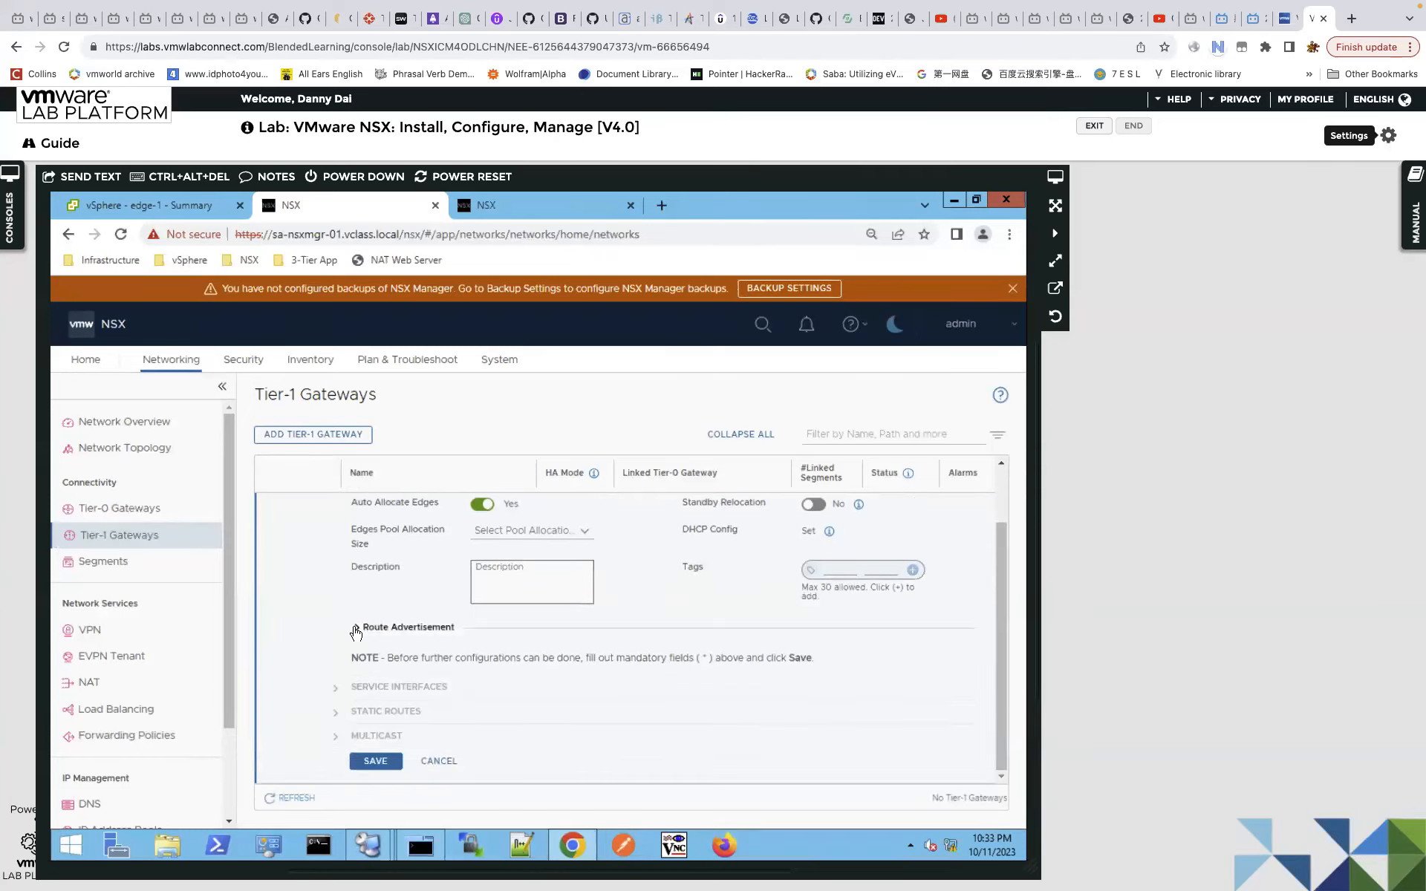
Advertise All Static Routes and All Connected Segments & Service Ports, then save T1, declining further configuration.
click(355, 629)
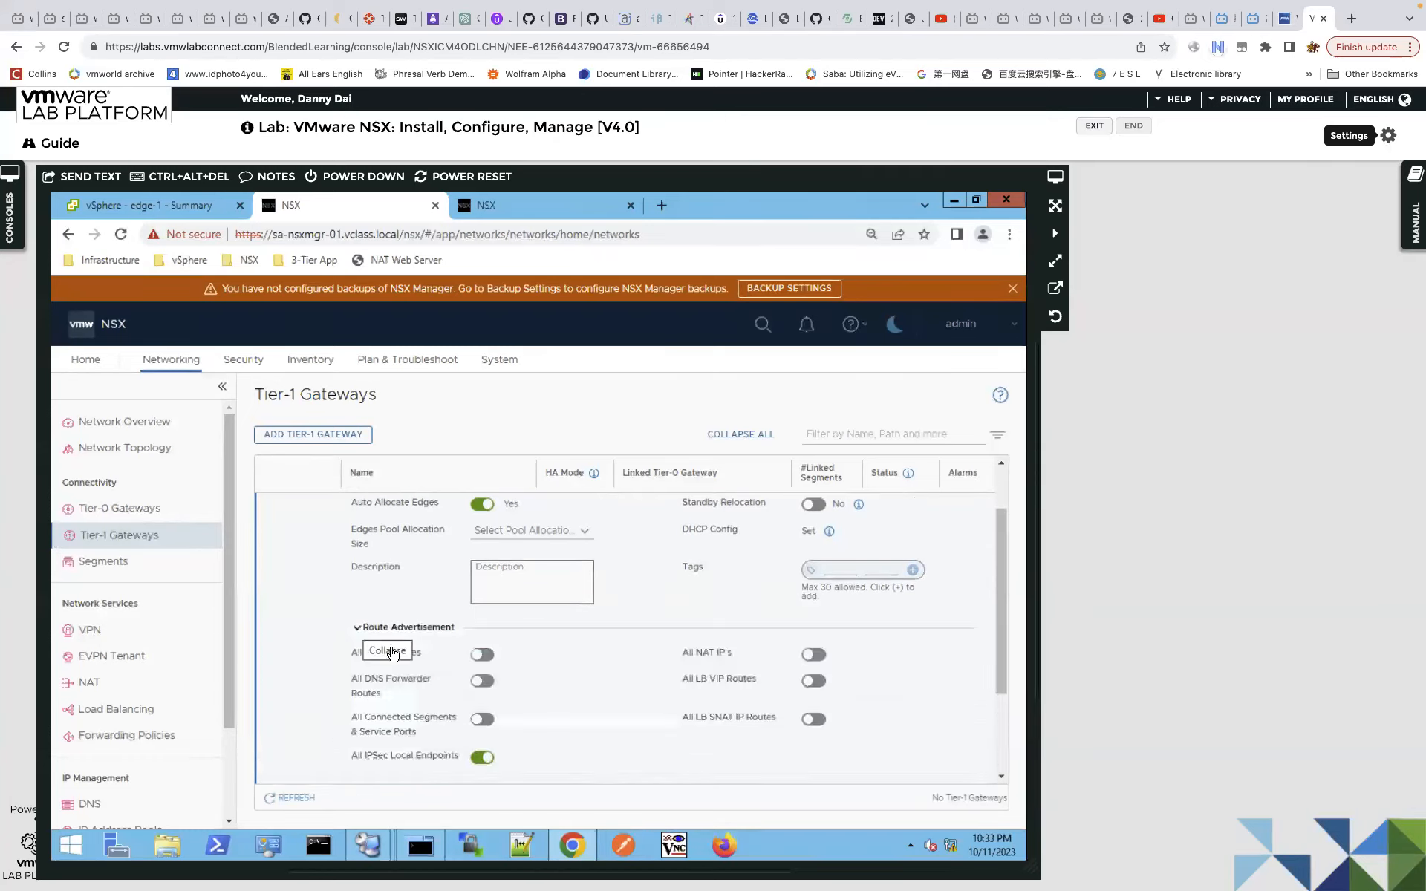
click(482, 655)
scroll(566, 667, down, 2)
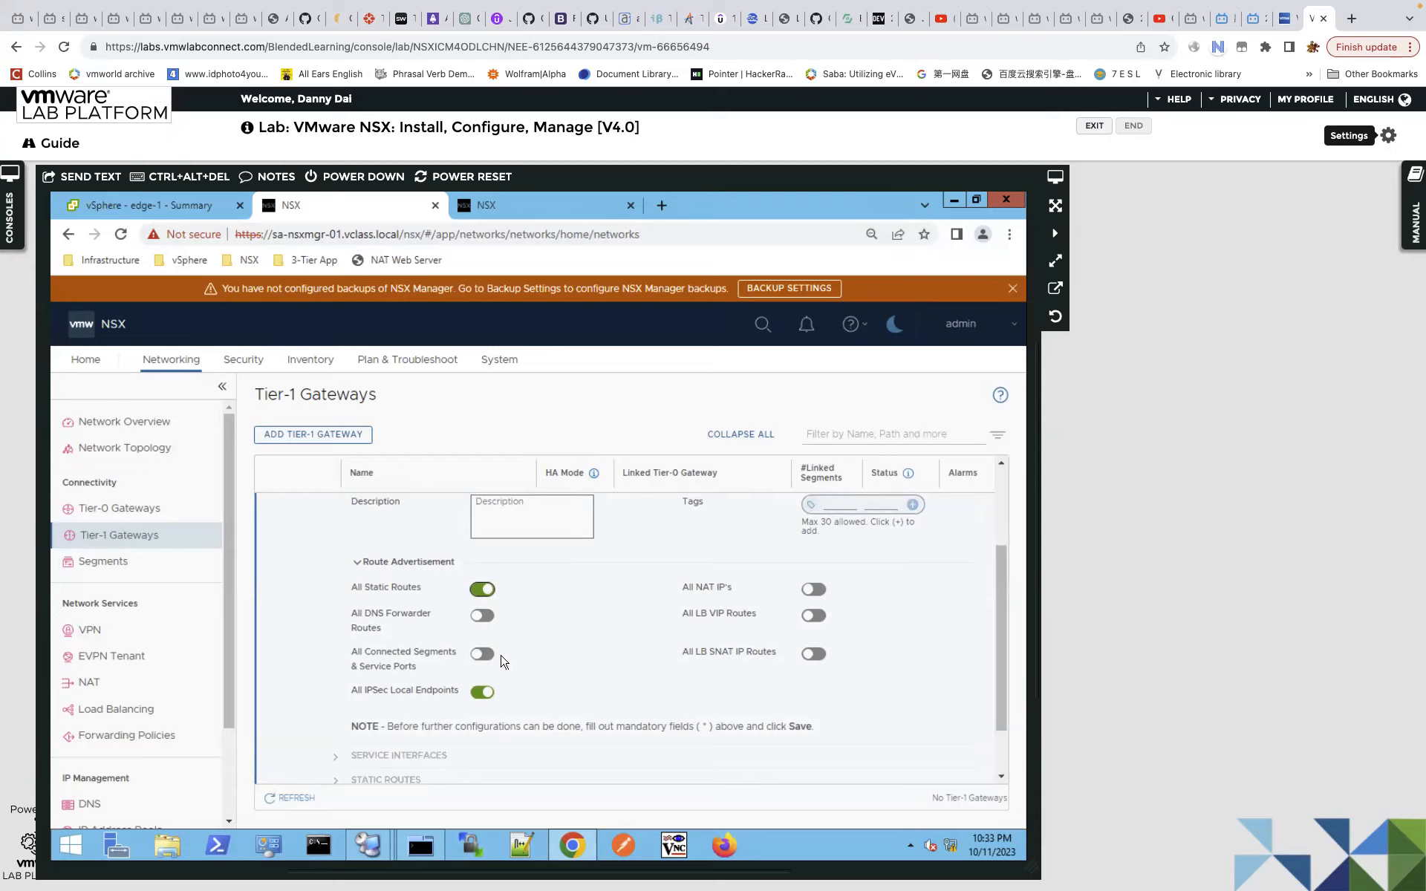
click(811, 589)
click(813, 589)
click(482, 654)
drag(1003, 660, 1006, 689)
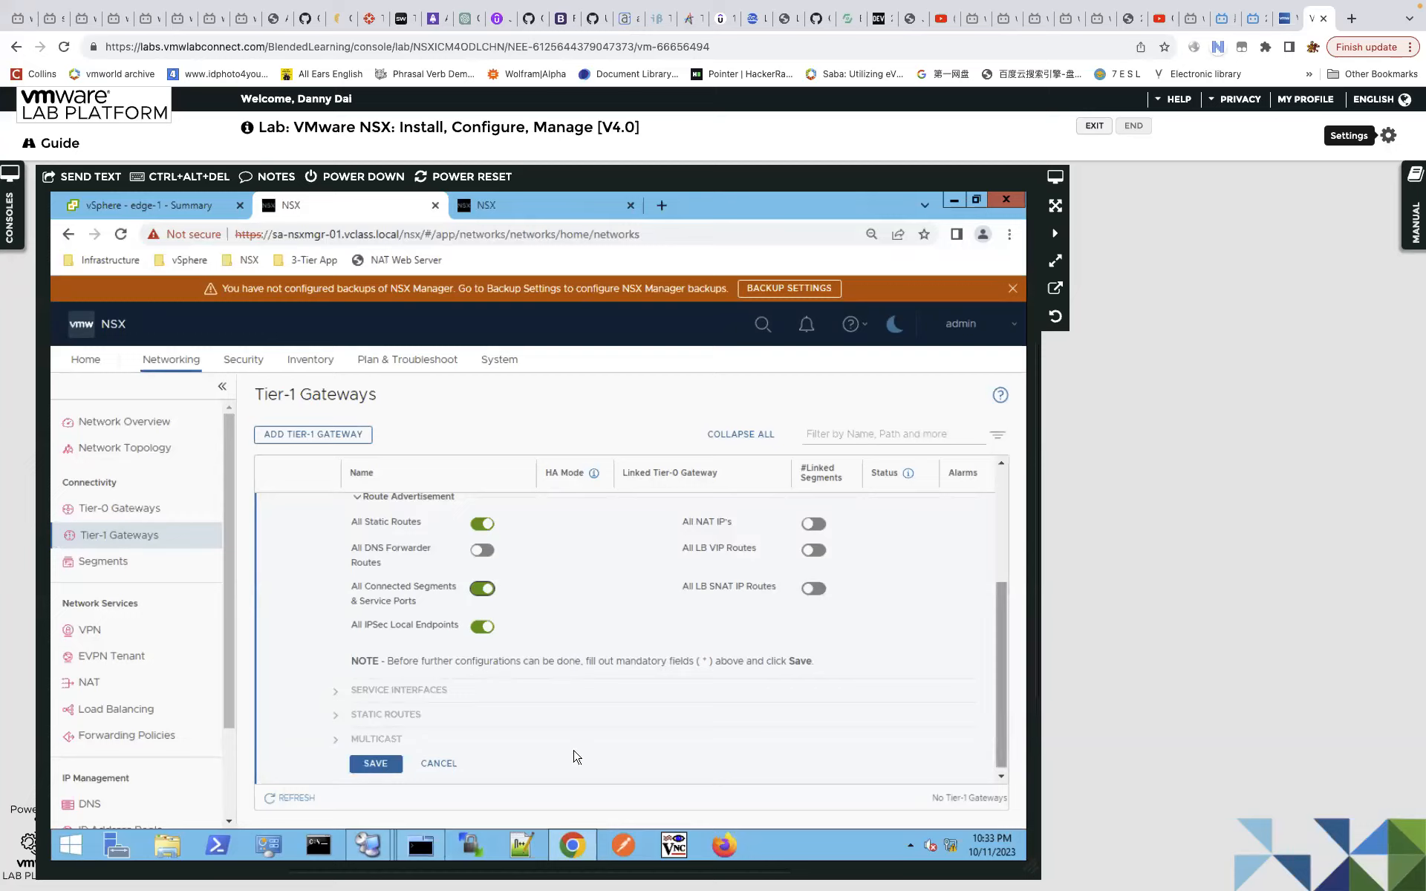
click(383, 766)
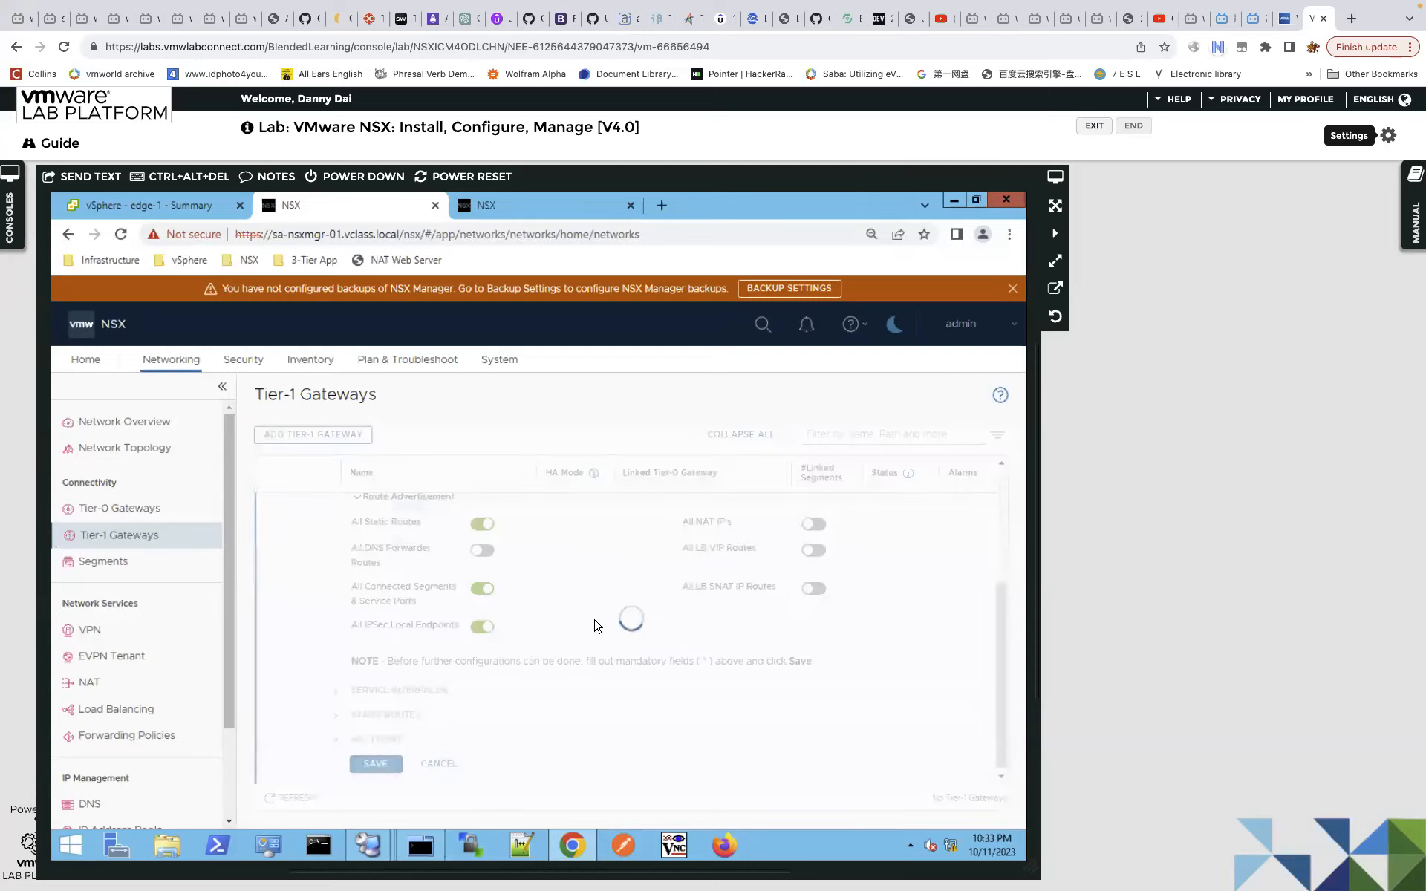
click(659, 563)
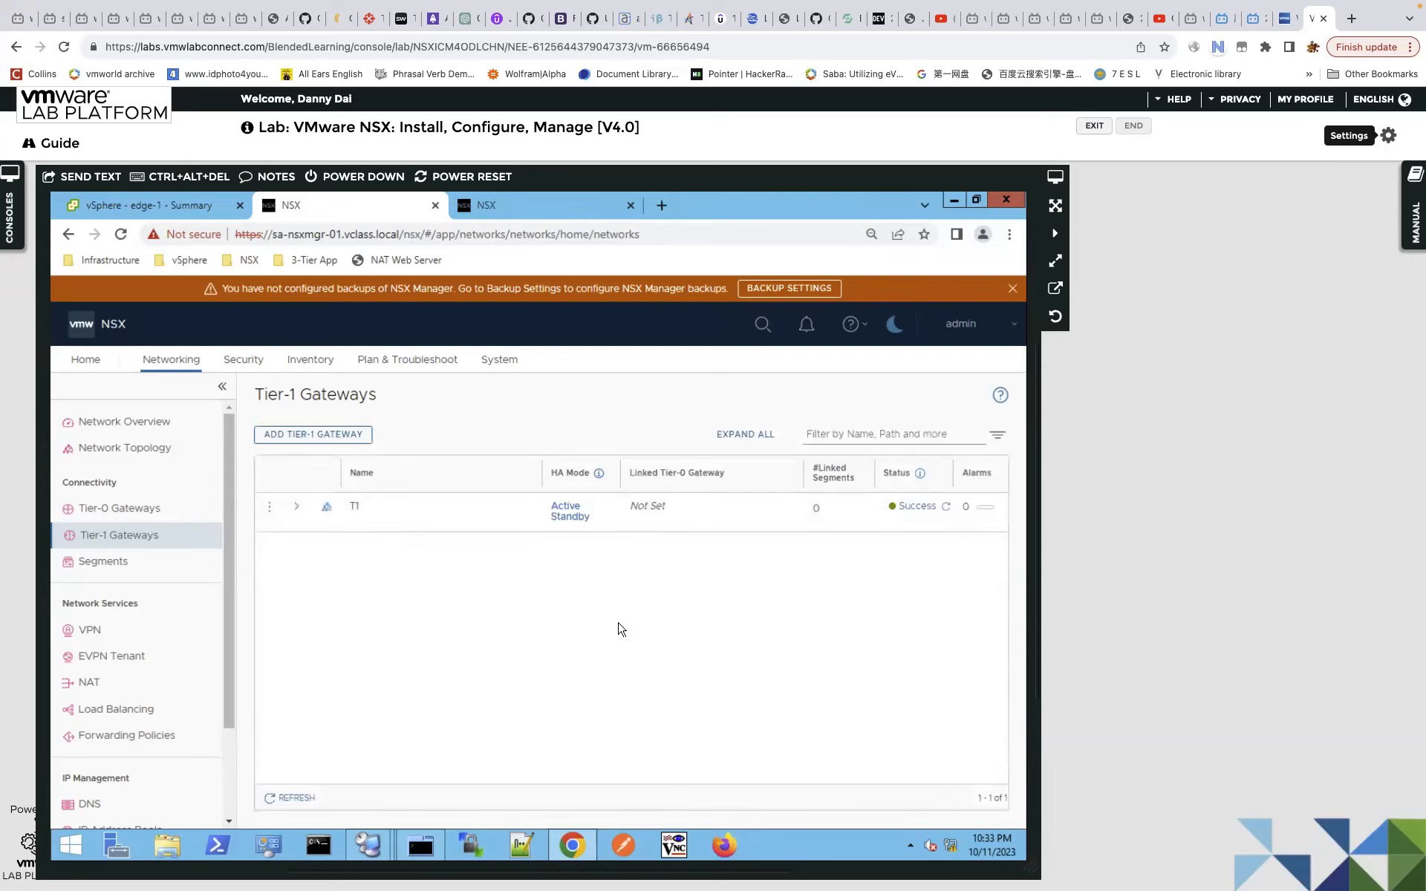
click(293, 799)
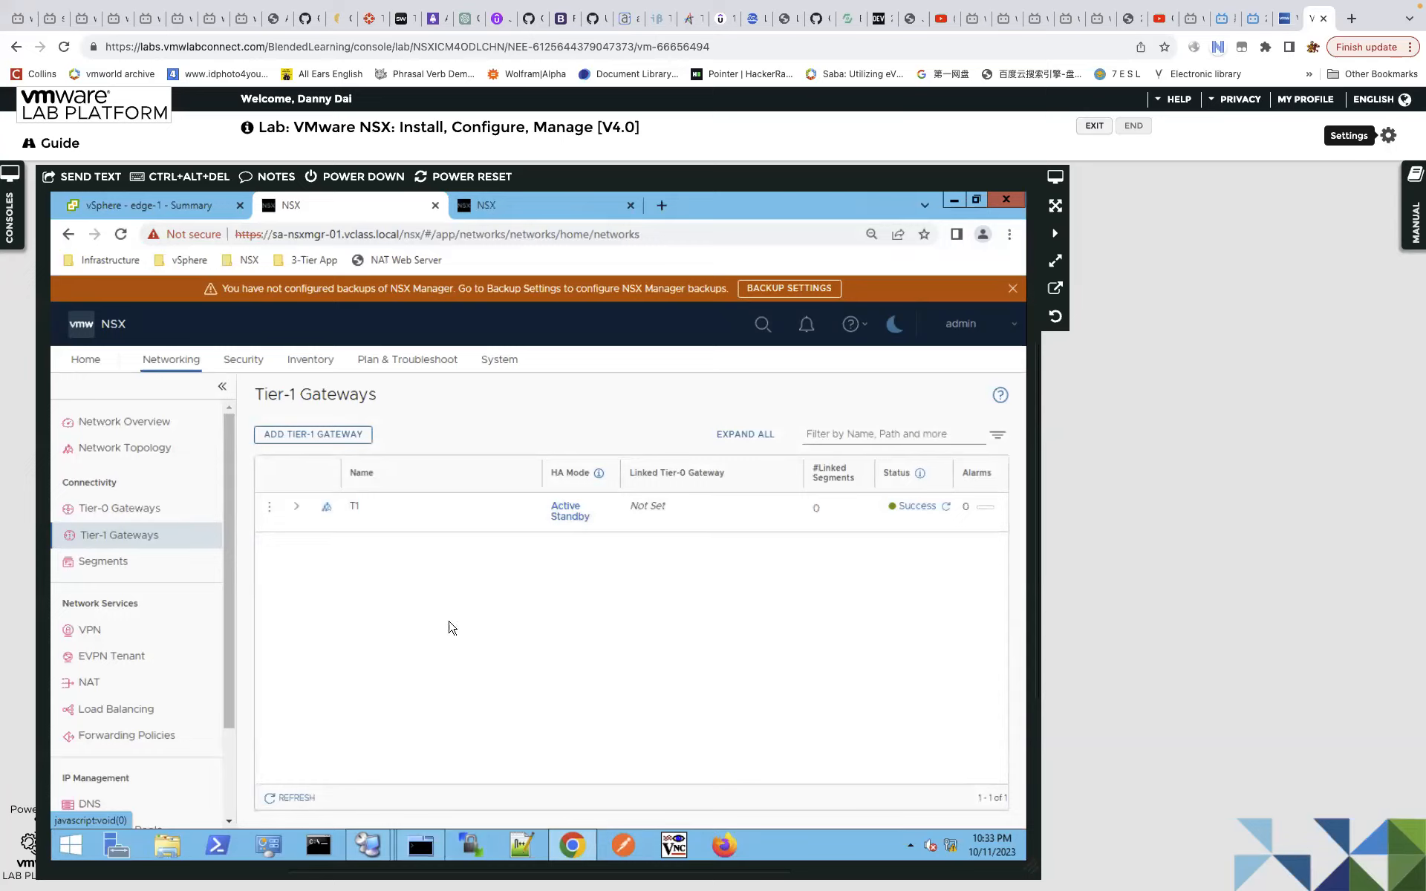
click(299, 799)
click(298, 800)
click(537, 215)
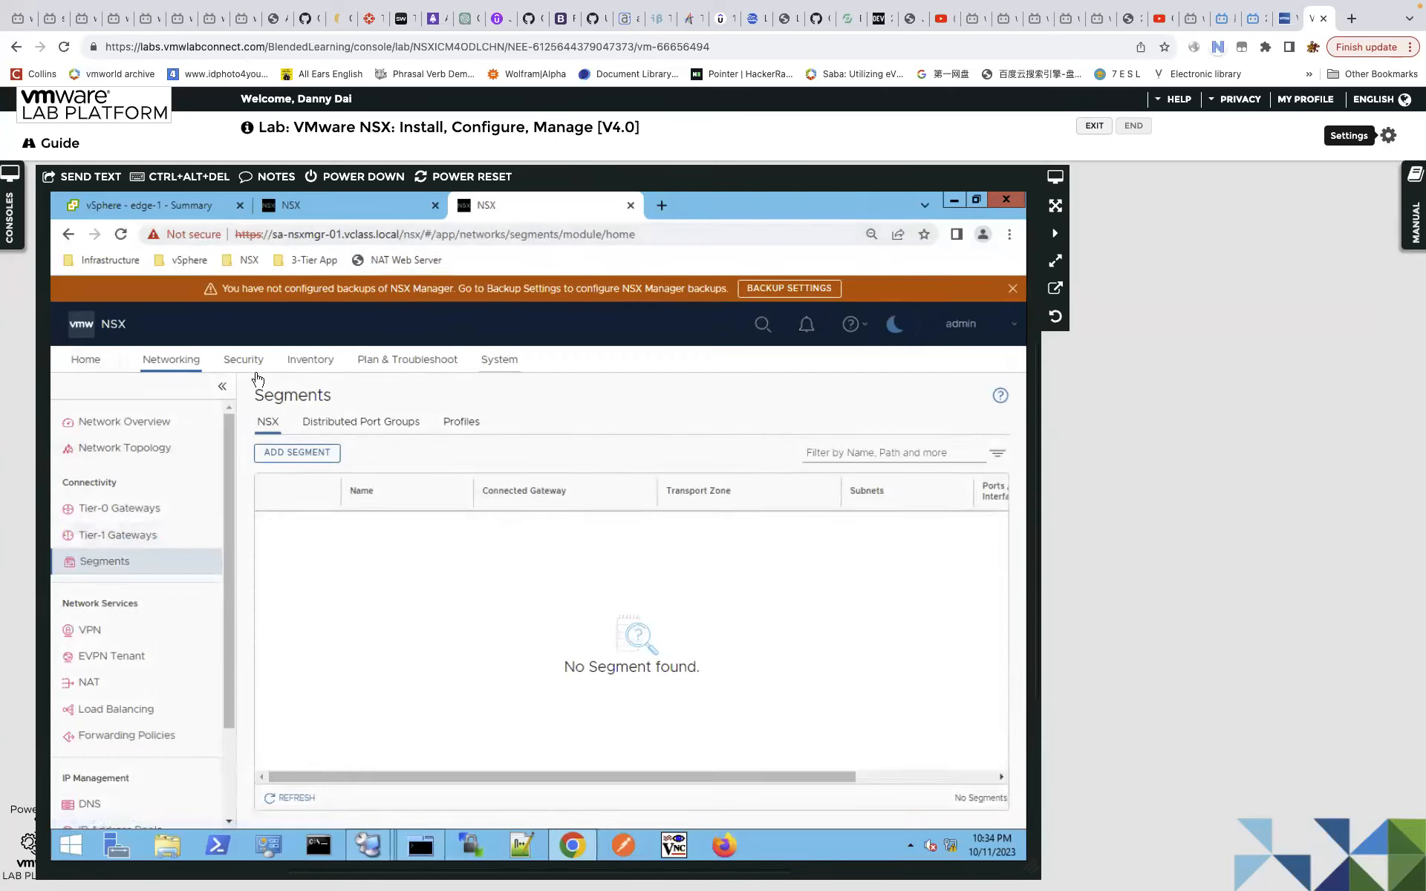
click(499, 359)
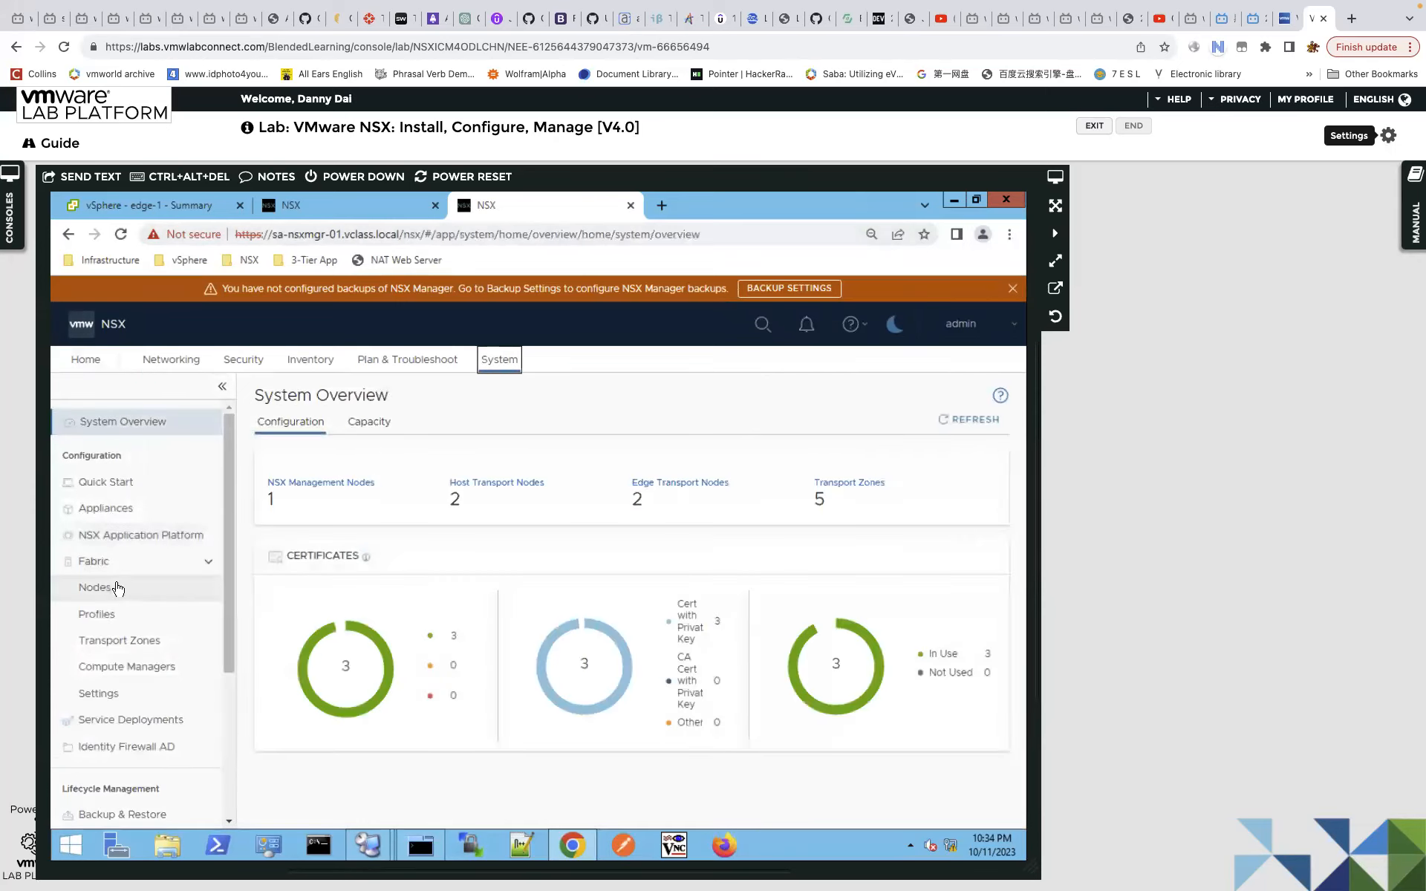
click(178, 596)
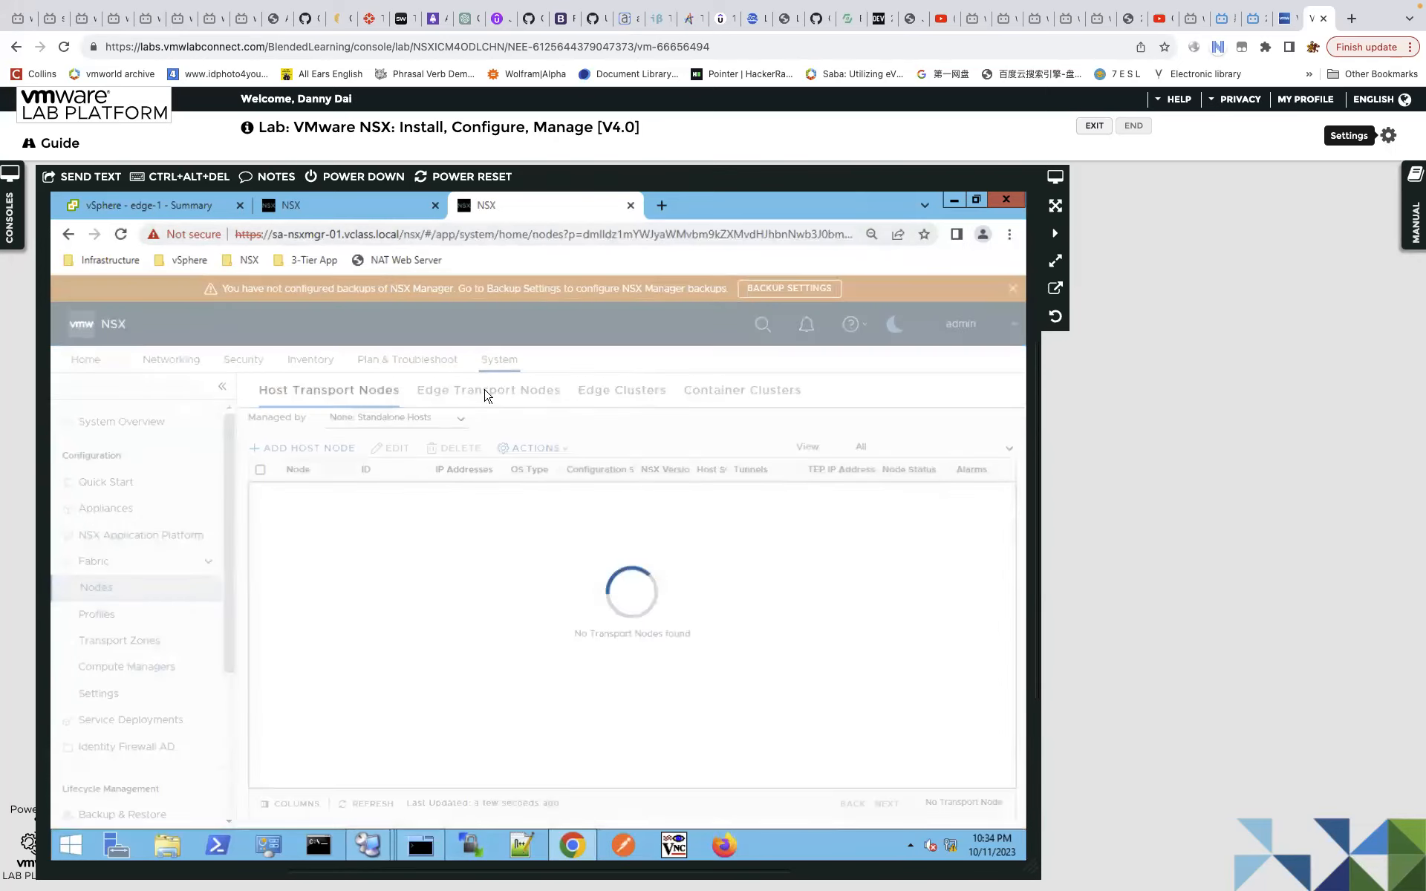
click(484, 391)
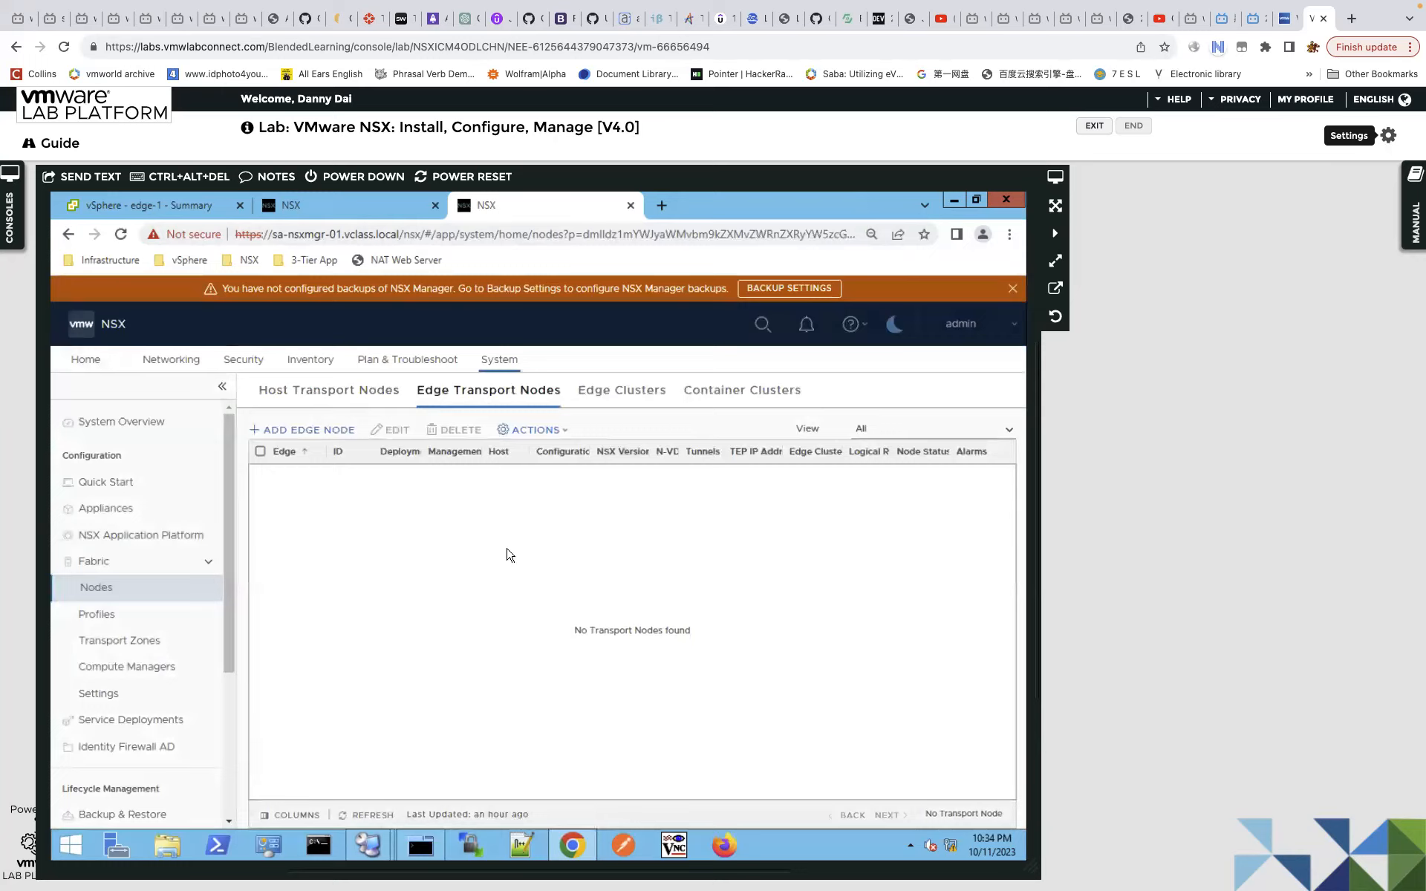
click(629, 401)
click(513, 397)
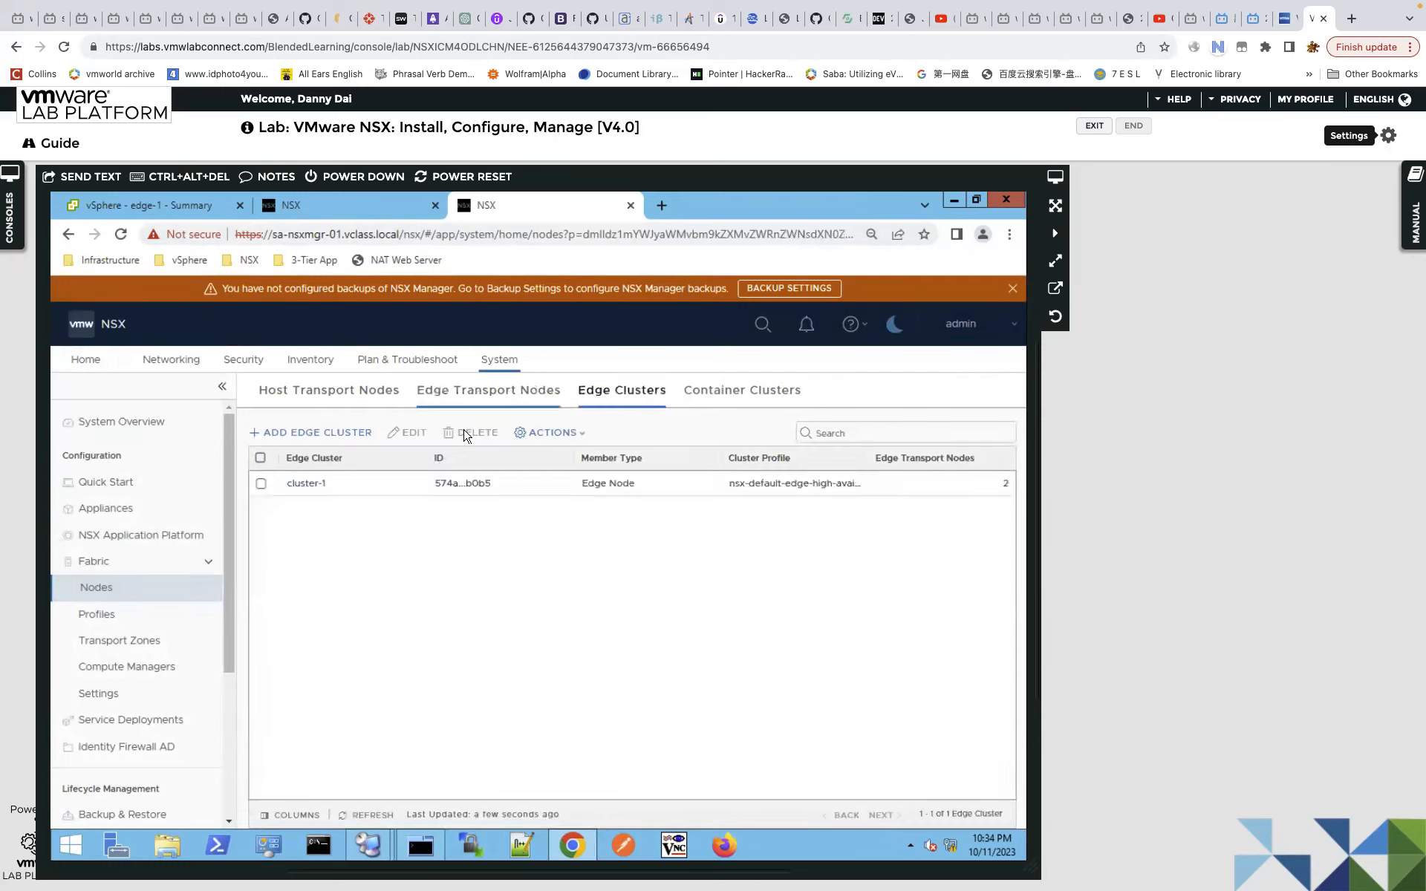
click(336, 392)
click(615, 394)
click(320, 485)
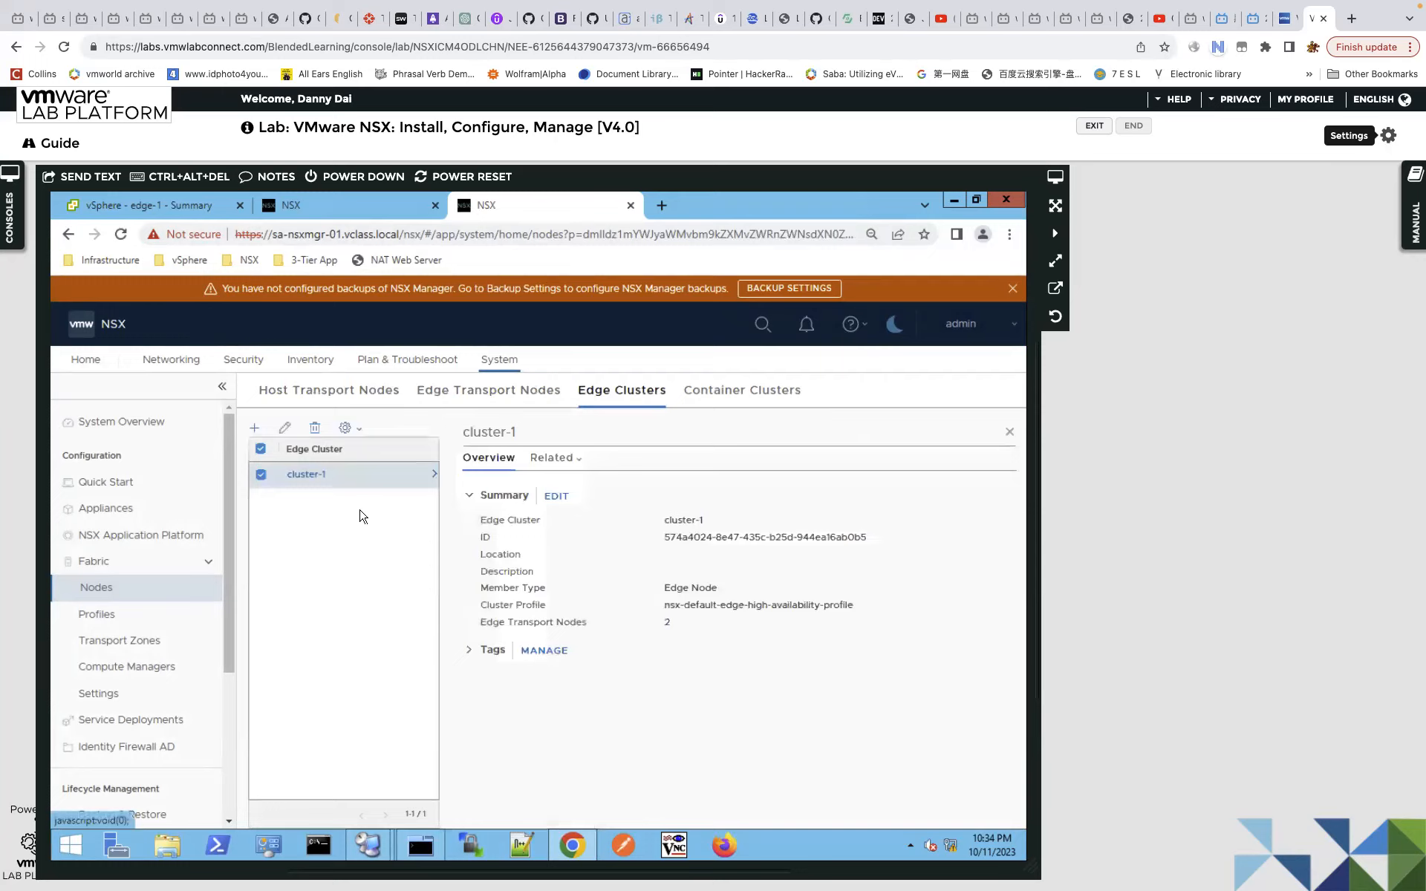
click(489, 390)
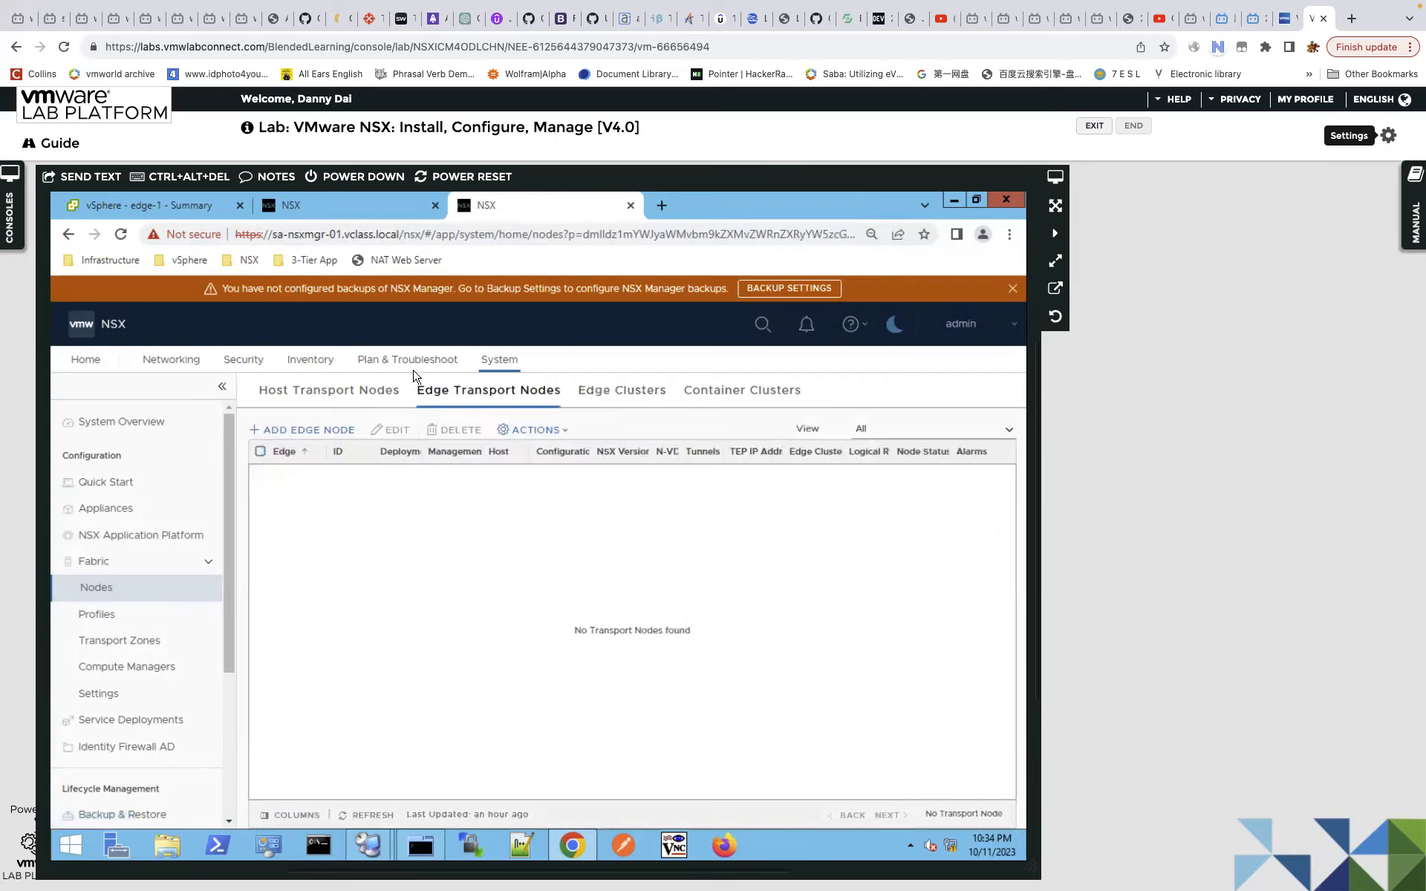
click(339, 211)
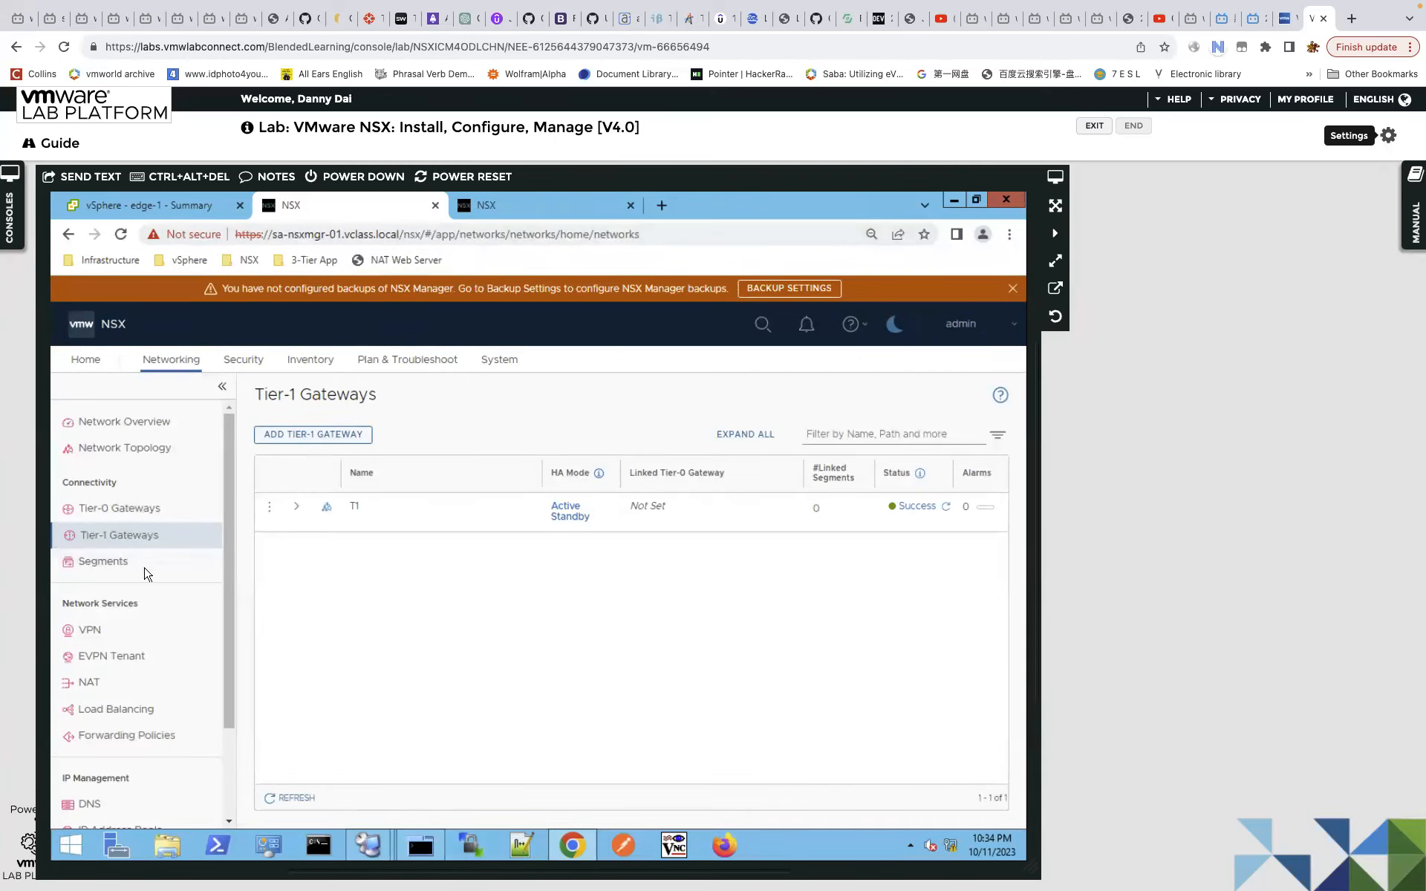
Go to System > Fabric > Nodes > Edge Transport Nodes and list both edge nodes.
click(506, 361)
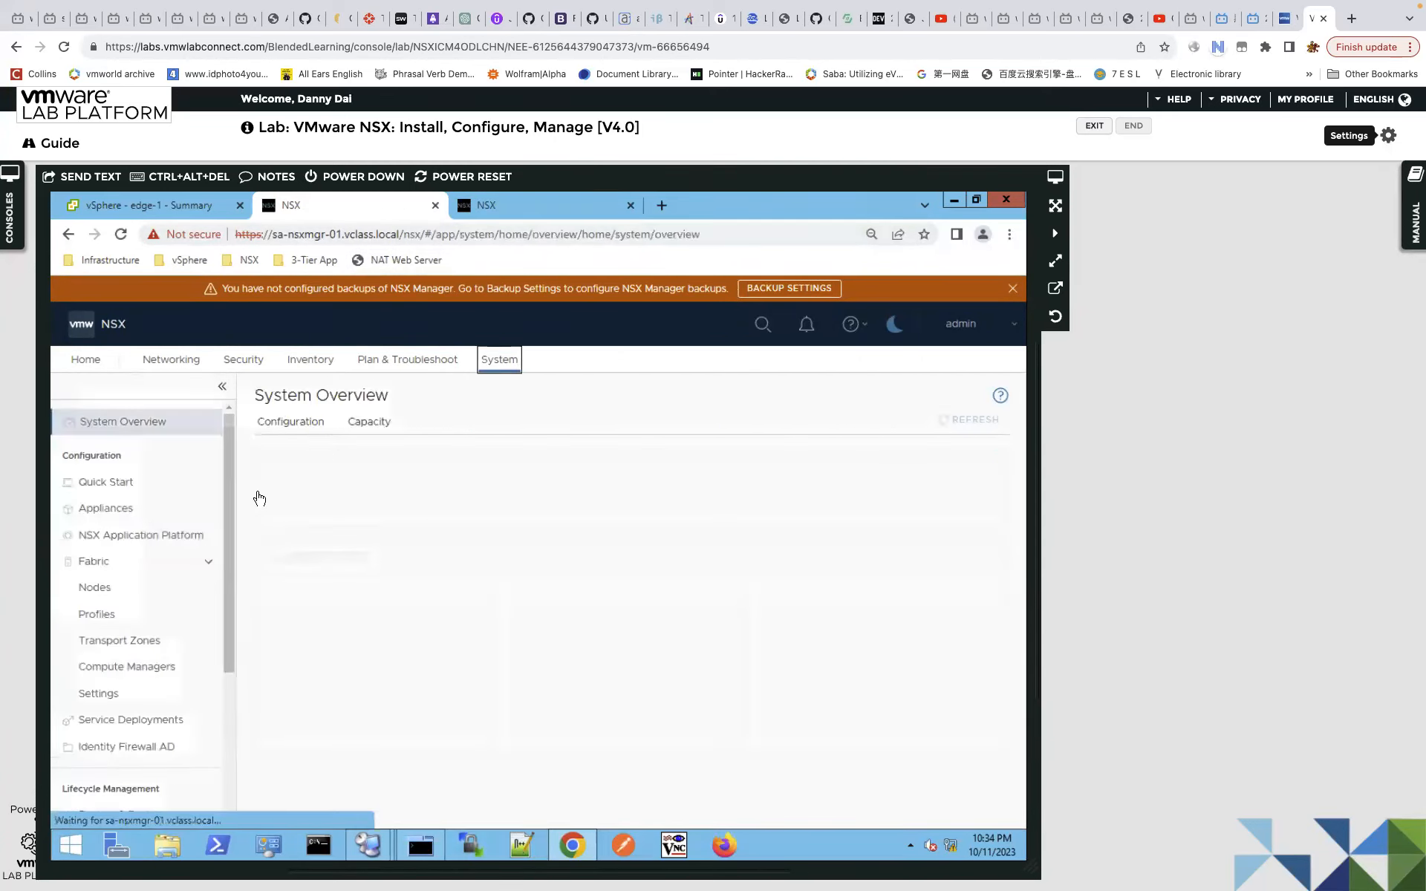
click(102, 589)
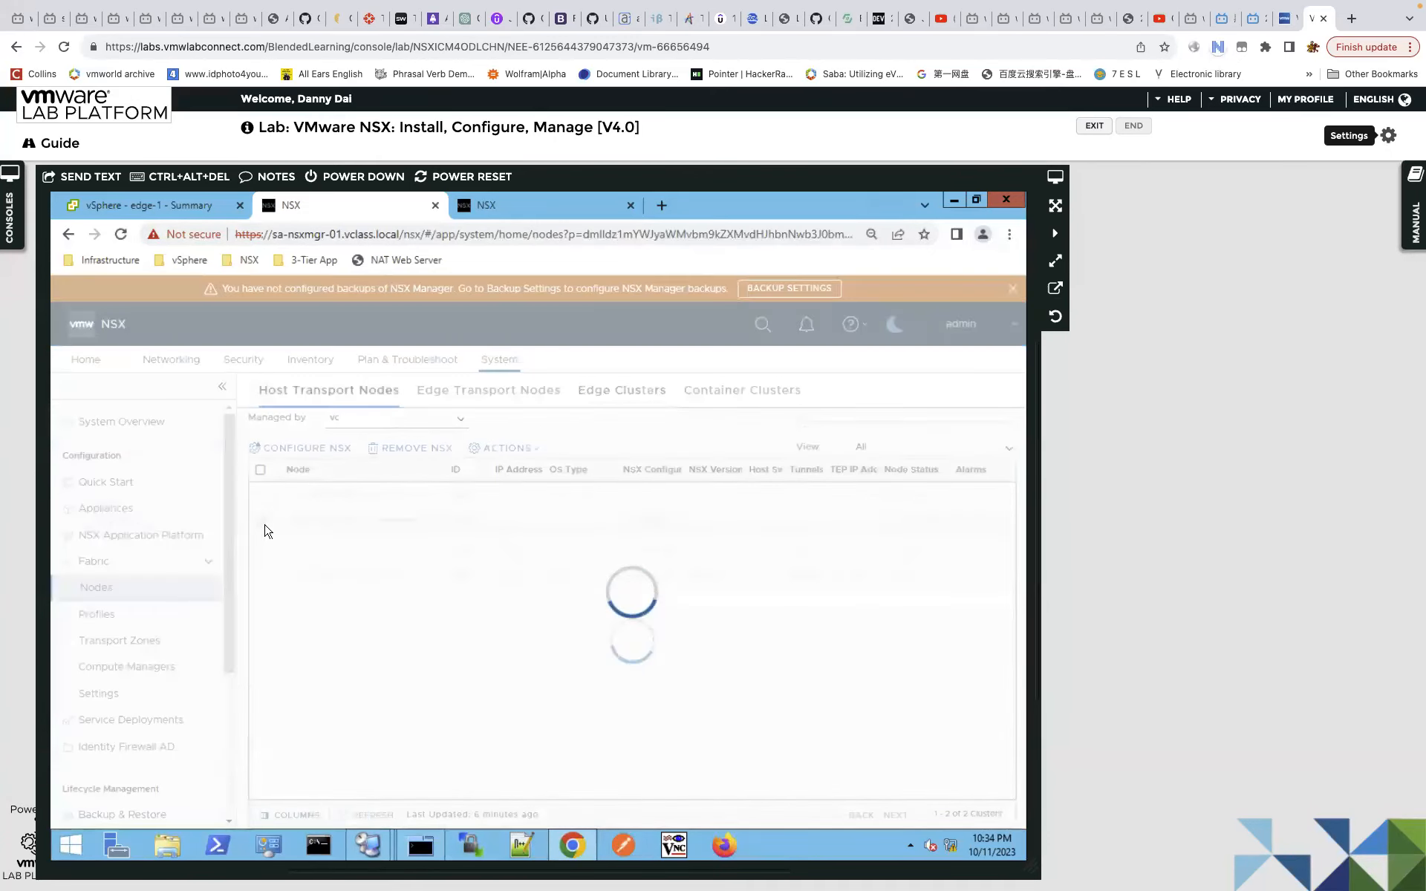
click(504, 393)
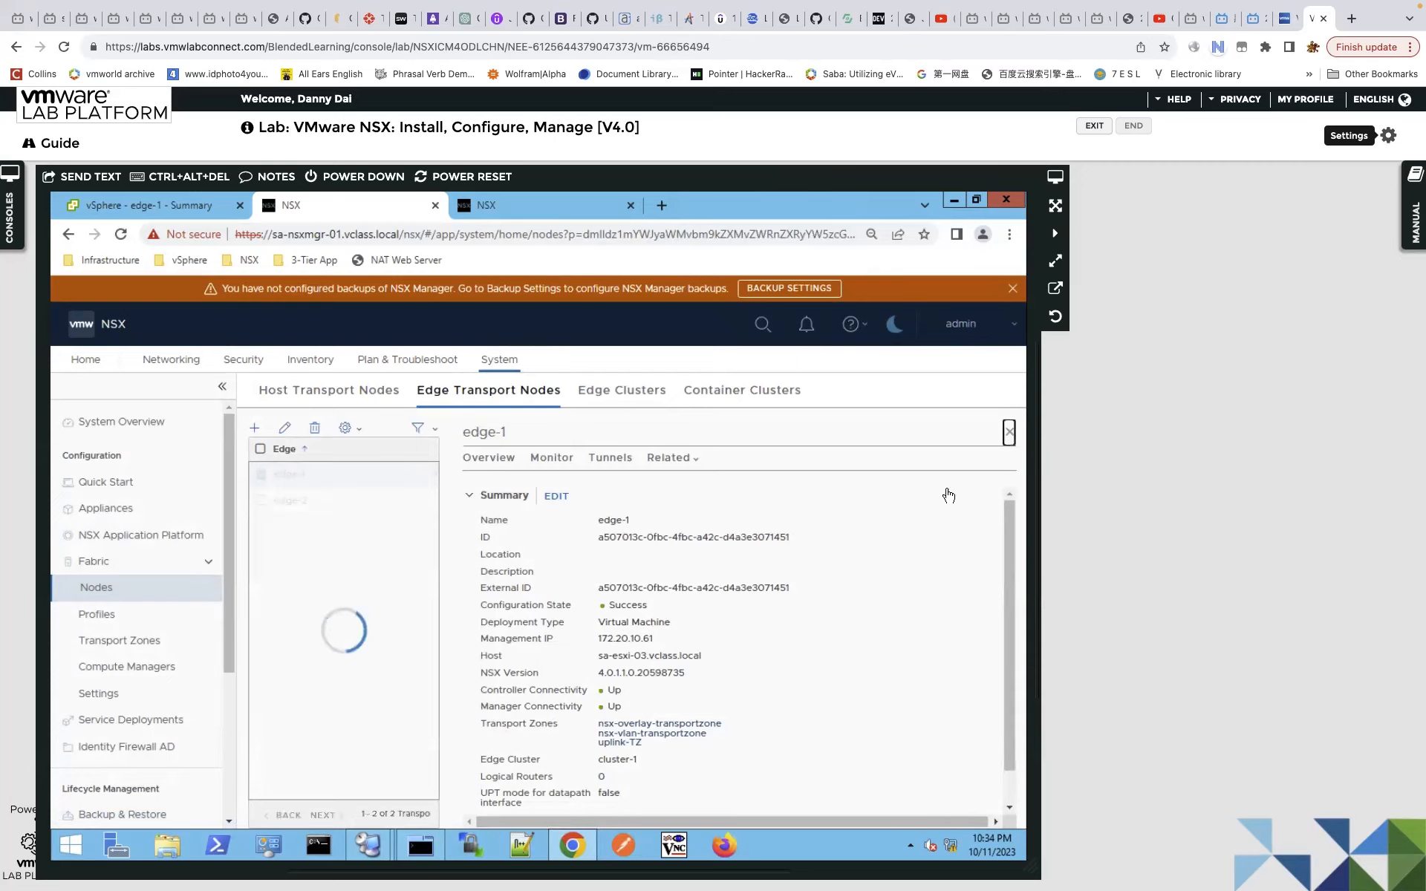
click(1008, 432)
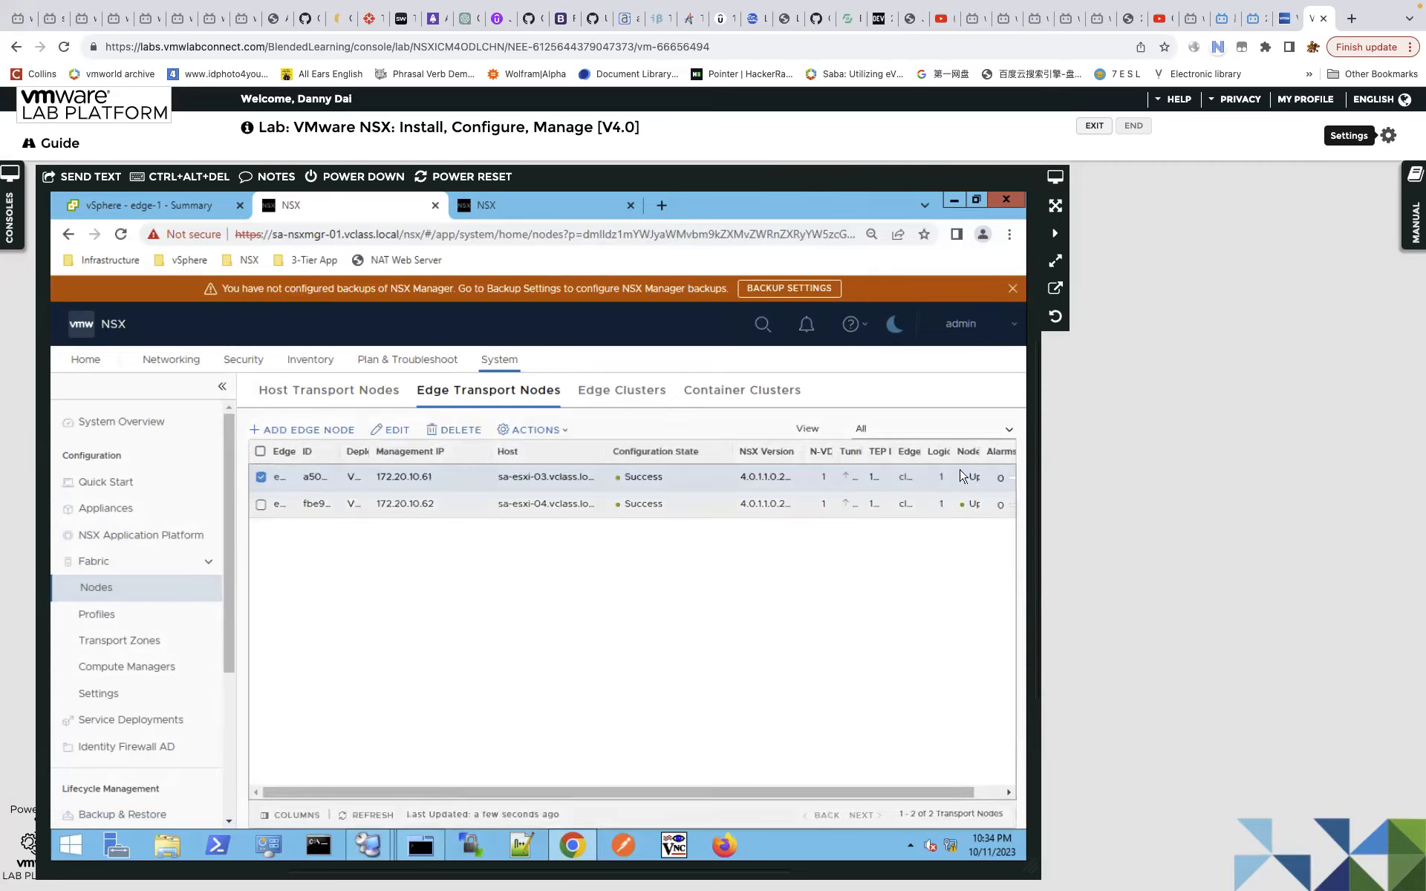
drag(1038, 484, 1049, 485)
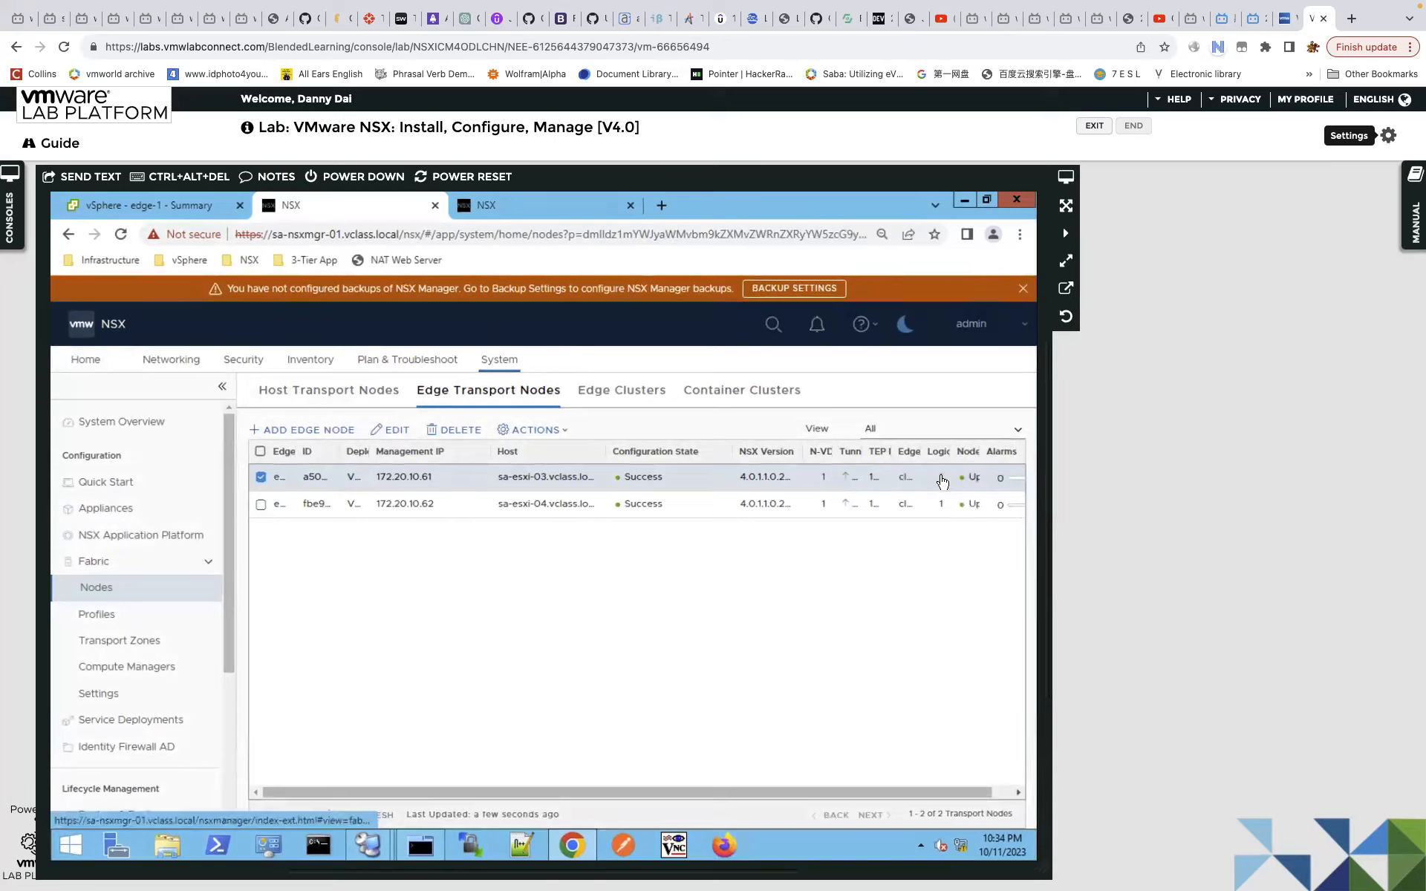
Check that edge-1's logical routers include T1, then view edge-2's related routers.
click(941, 481)
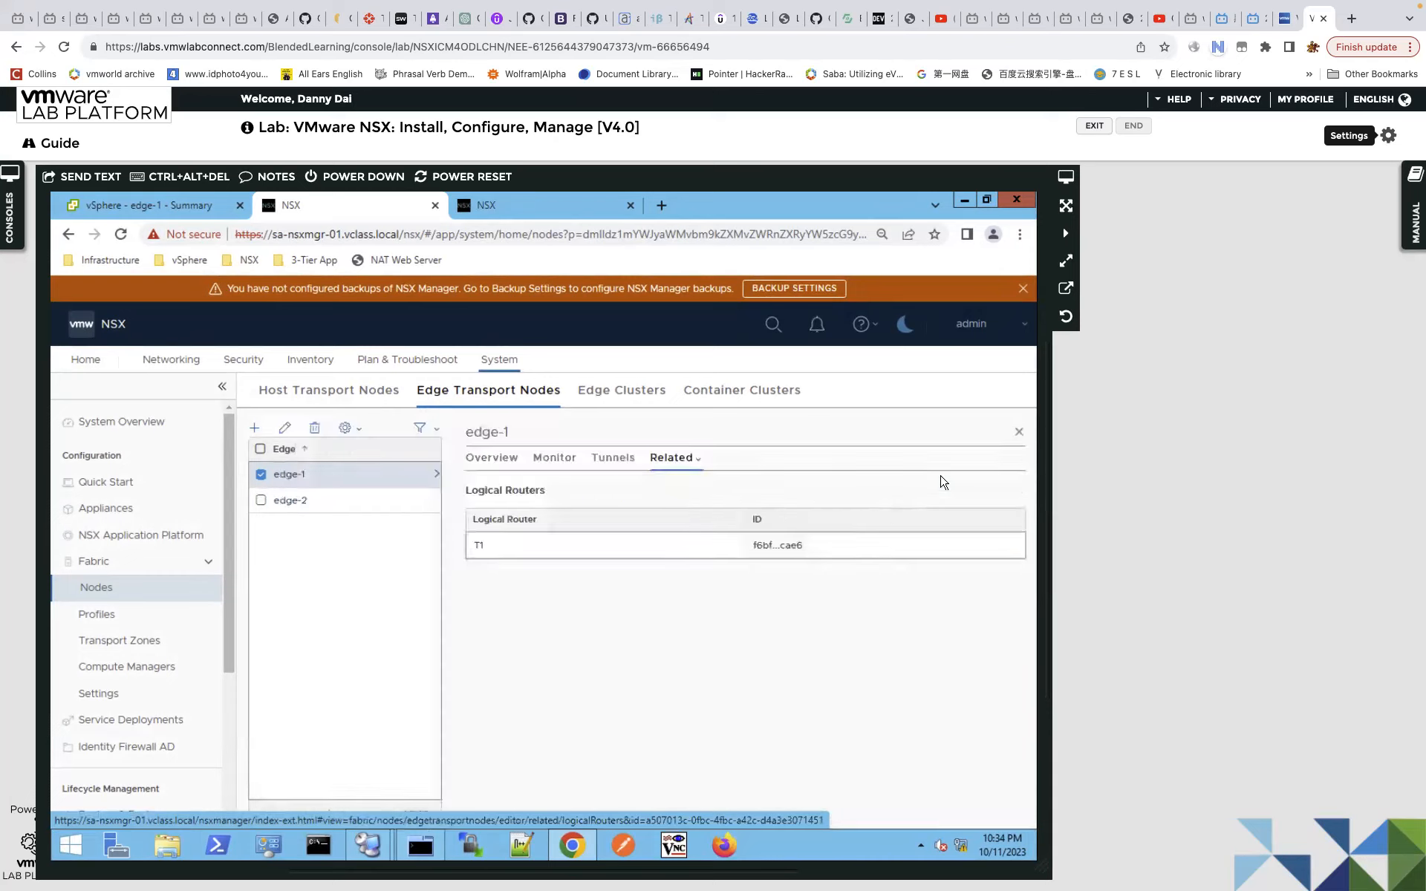
drag(462, 545, 763, 549)
click(806, 546)
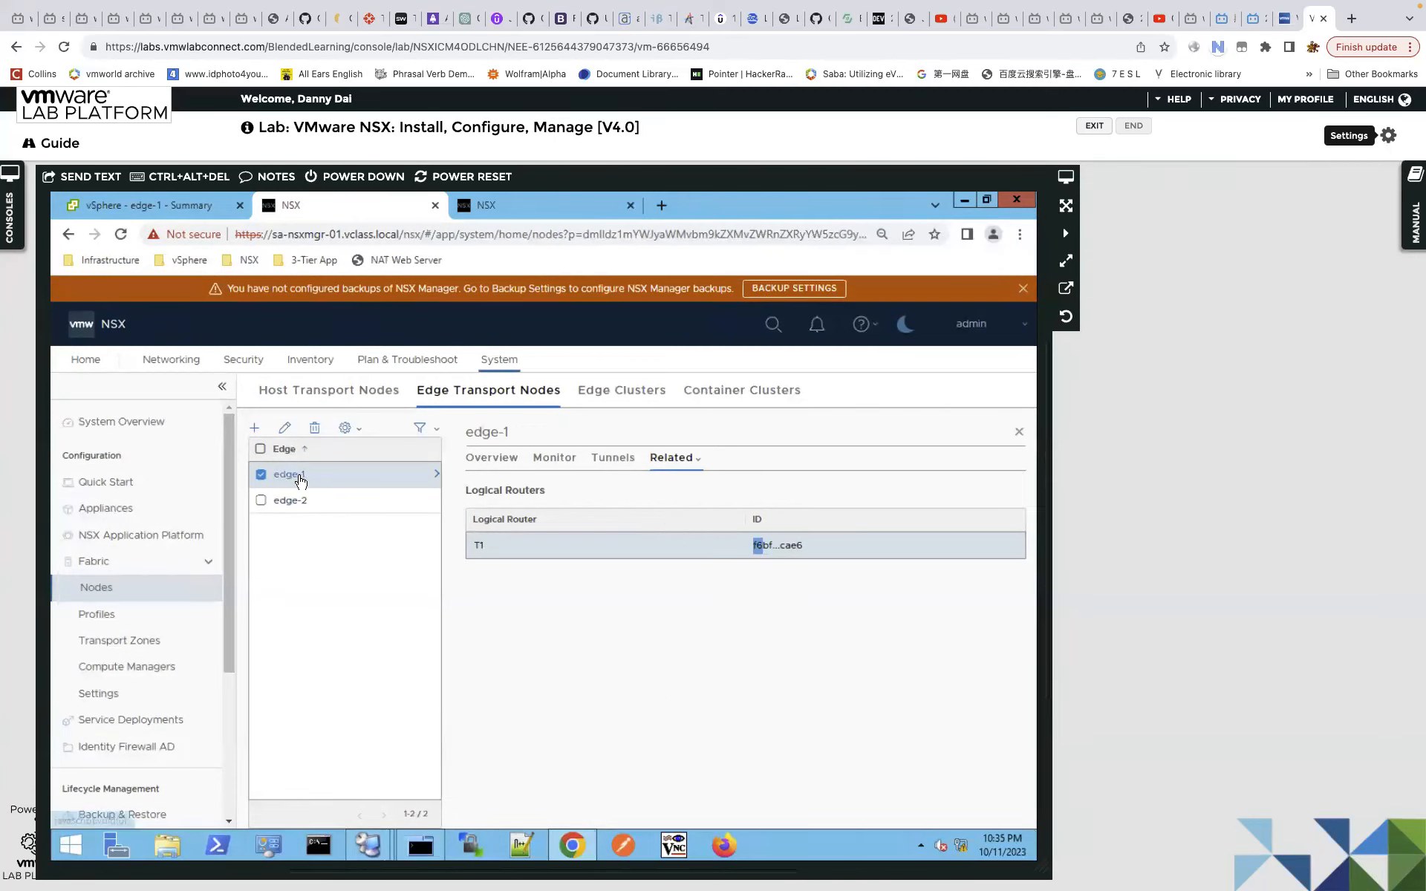
click(290, 502)
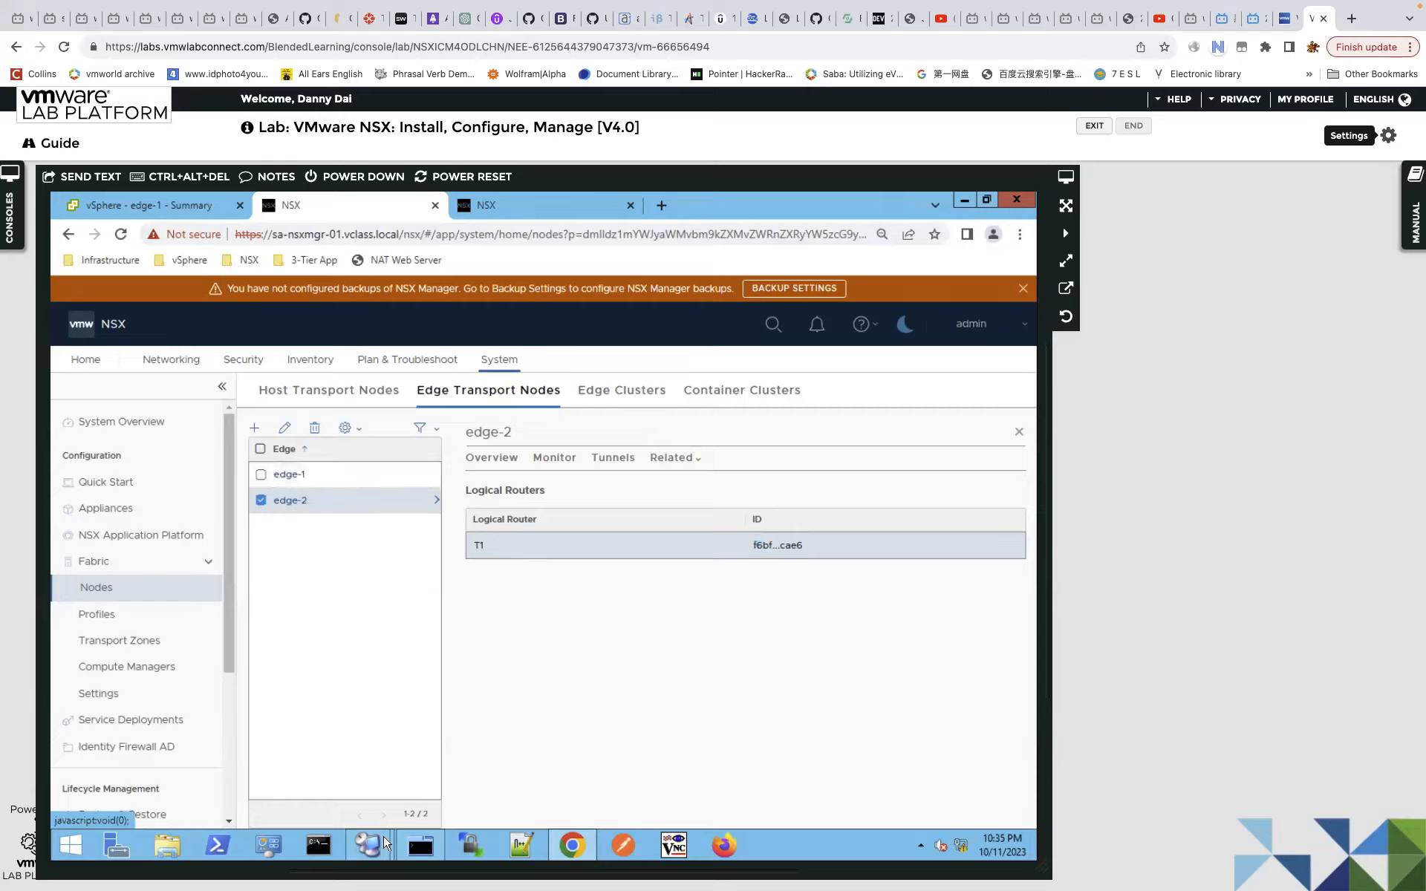
Rerun get logical-router on edge1 and highlight the new SR-T1 SERVICE_ROUTER_TIER1 entry.
click(425, 850)
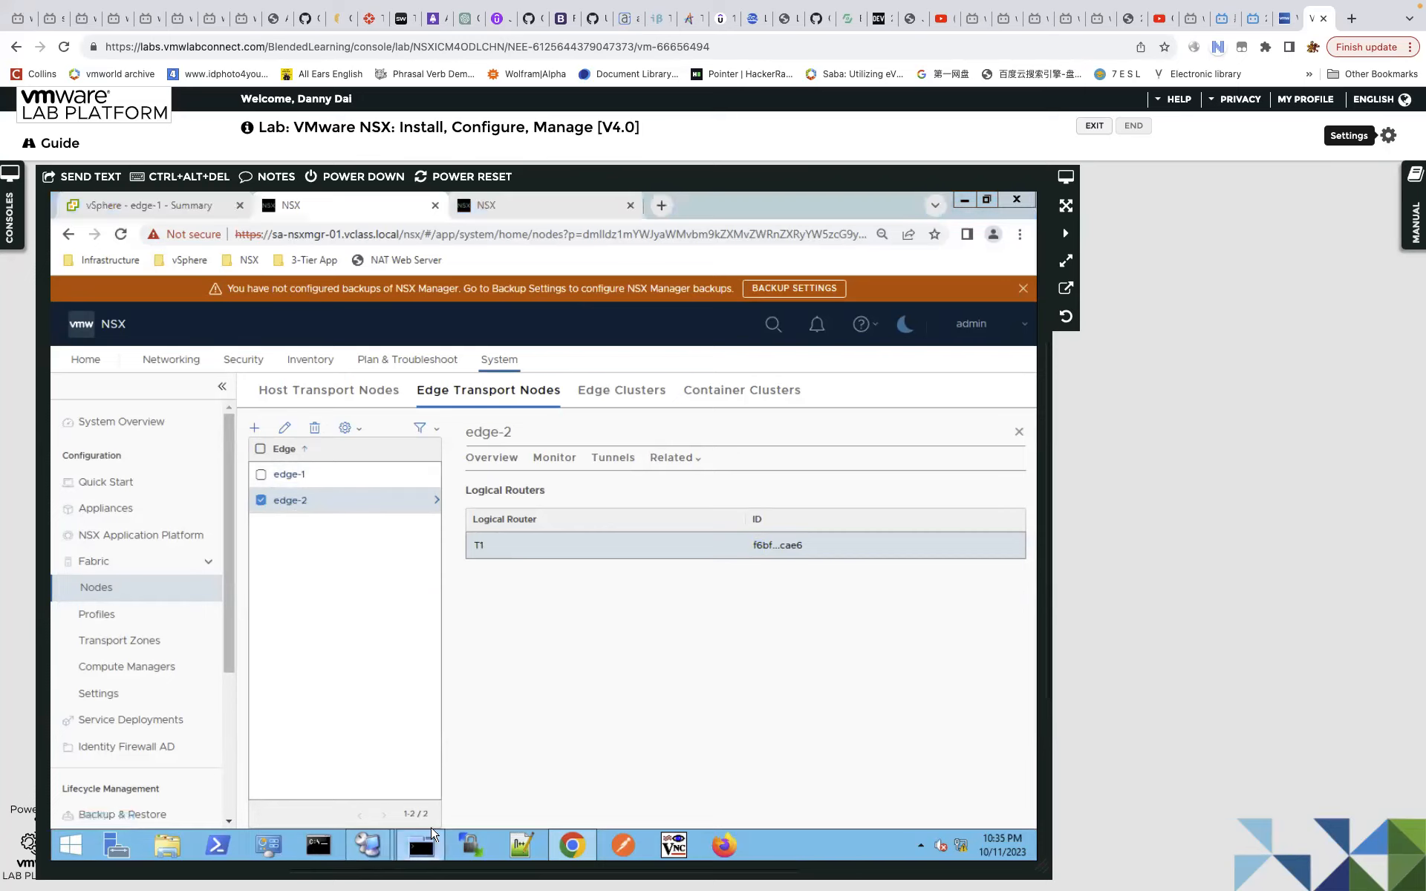
key(Up)
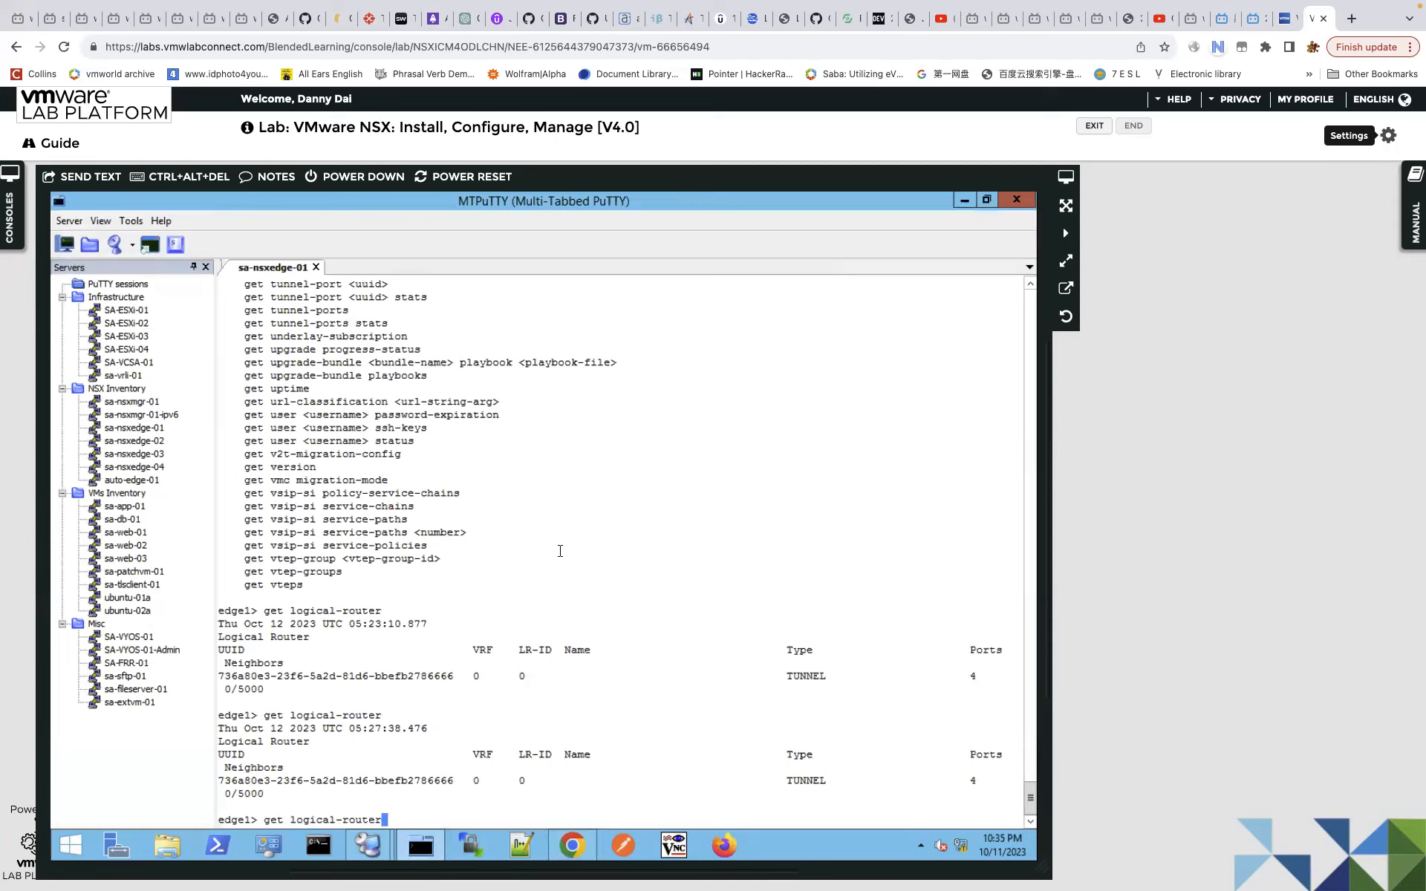
key(Return)
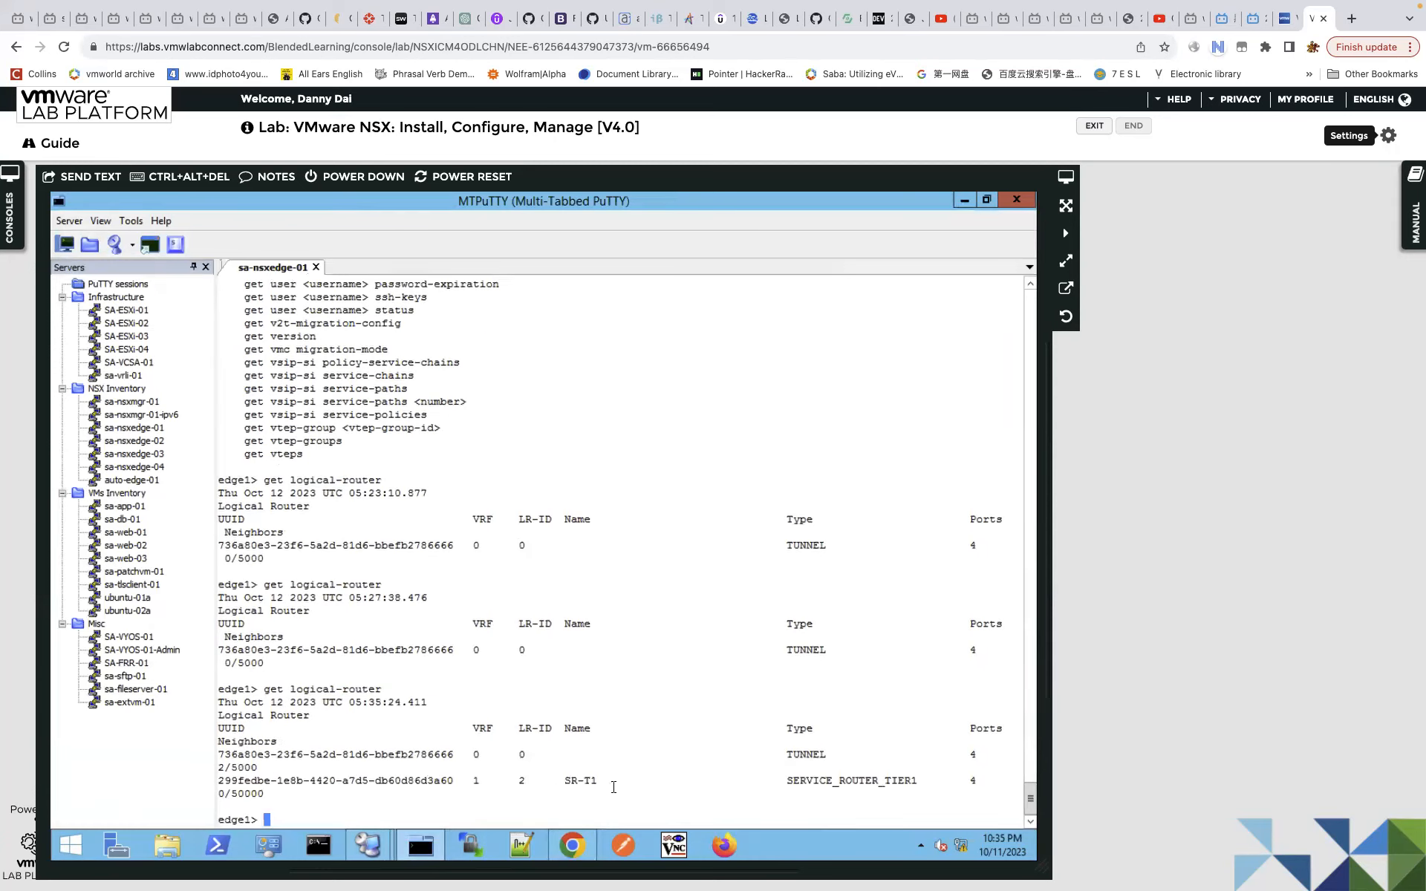
drag(427, 780, 520, 793)
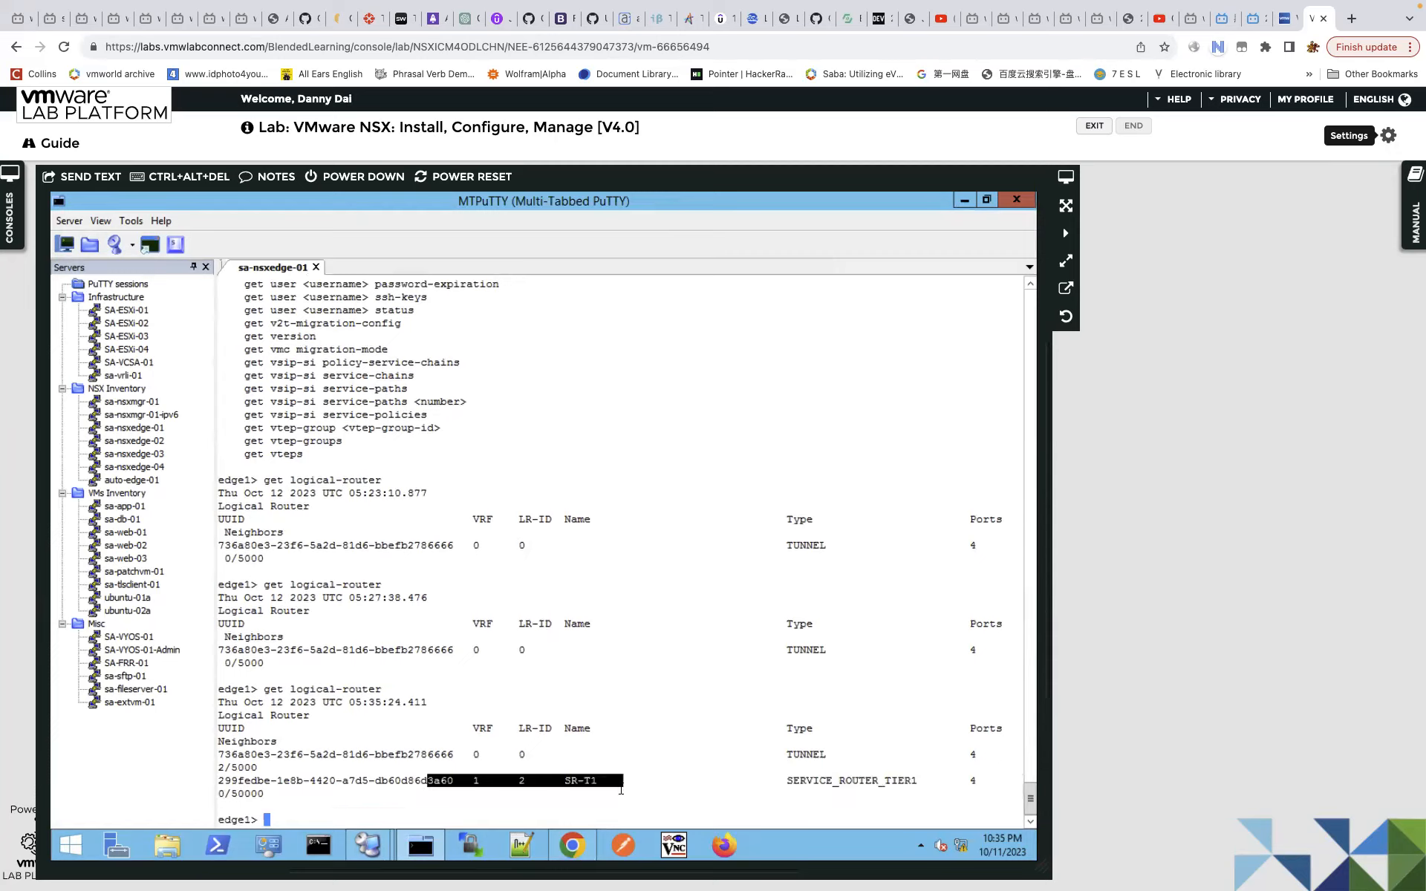
drag(534, 626, 594, 677)
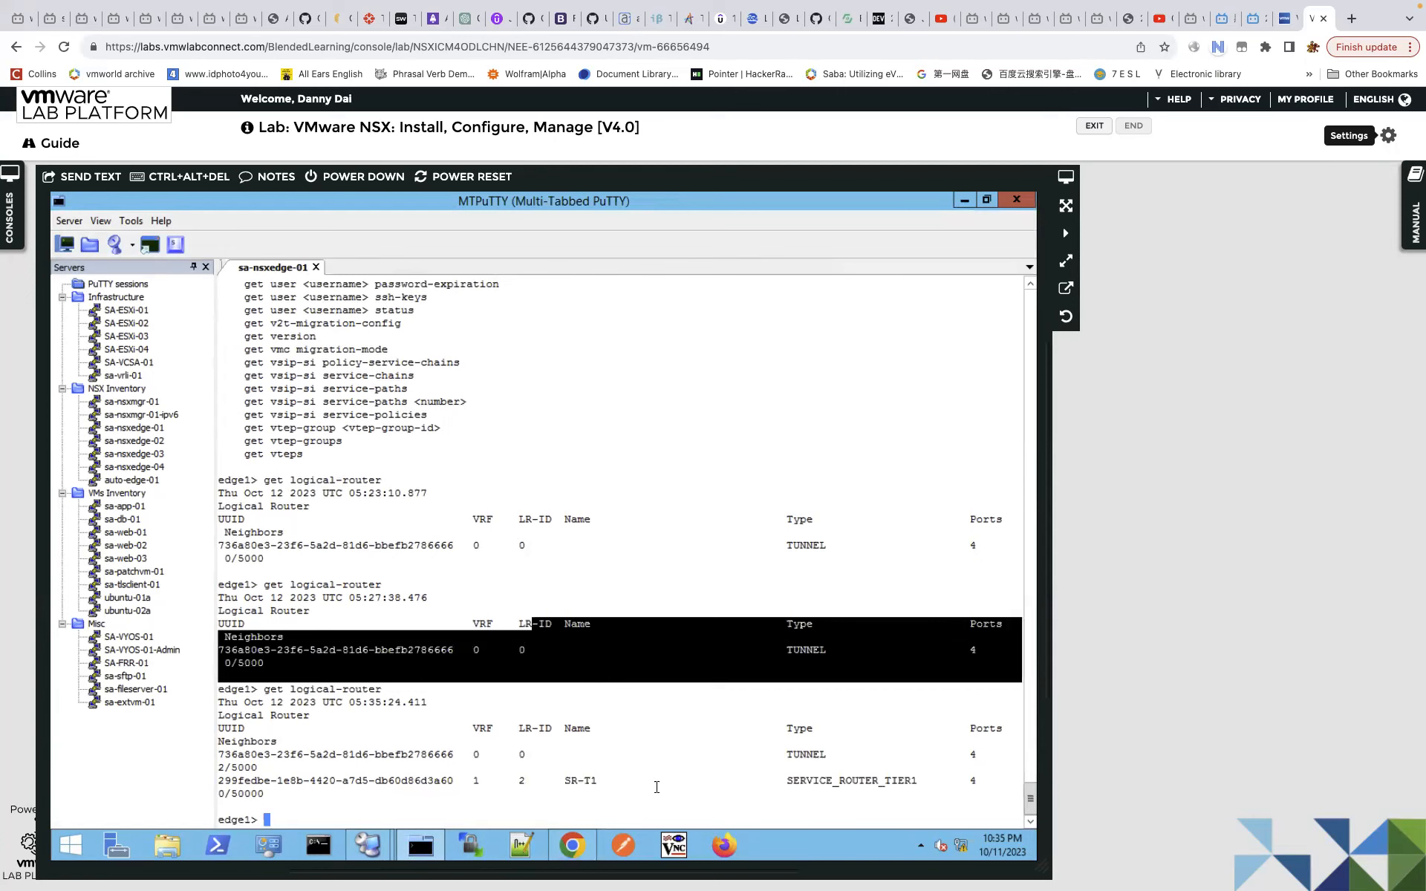
drag(492, 780, 1018, 795)
click(396, 783)
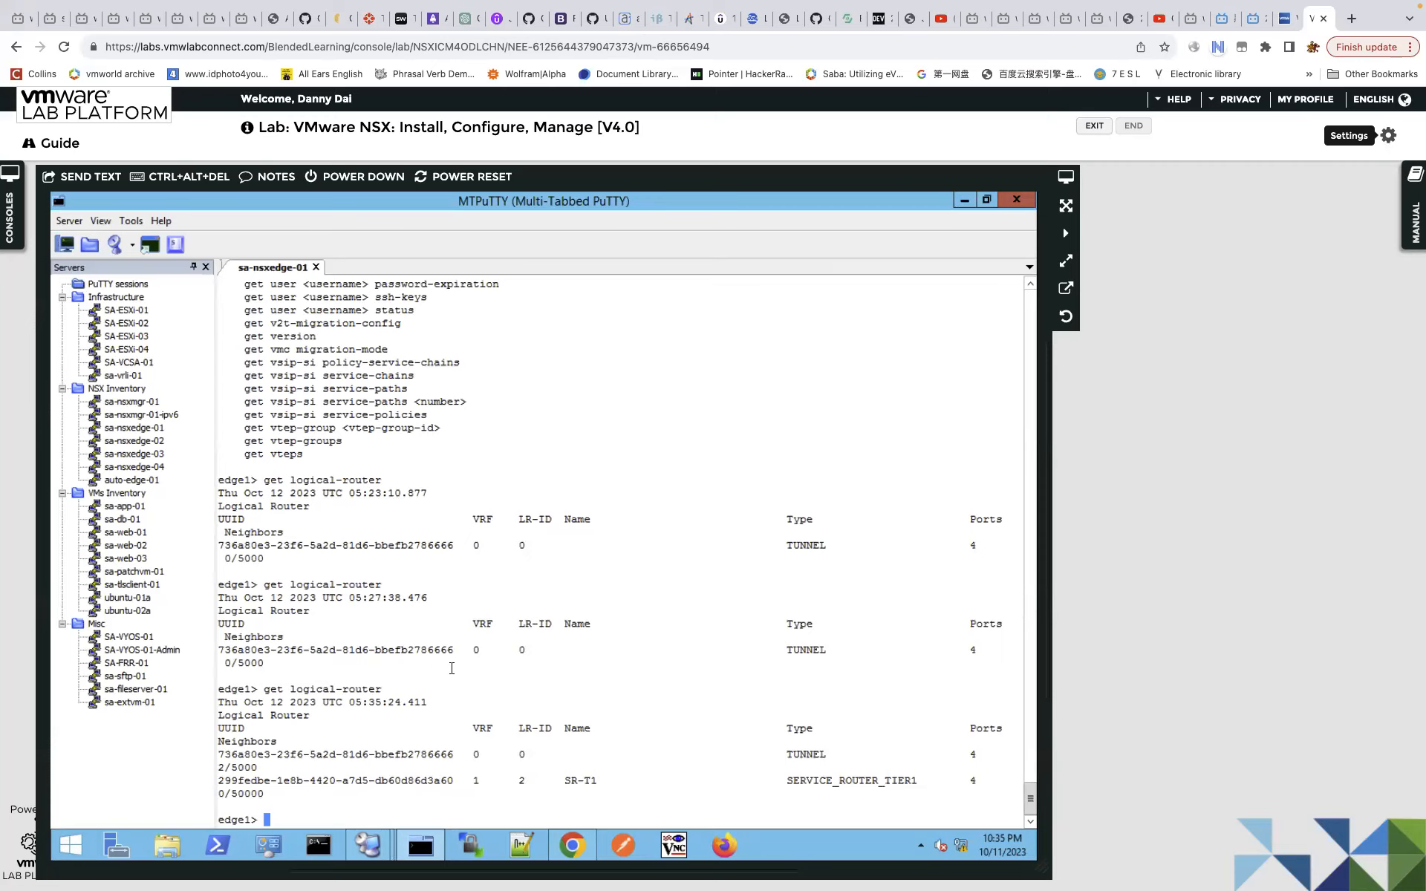
Compare the earlier and new router outputs, then switch desktops to the edge diagram slide.
drag(308, 521, 342, 780)
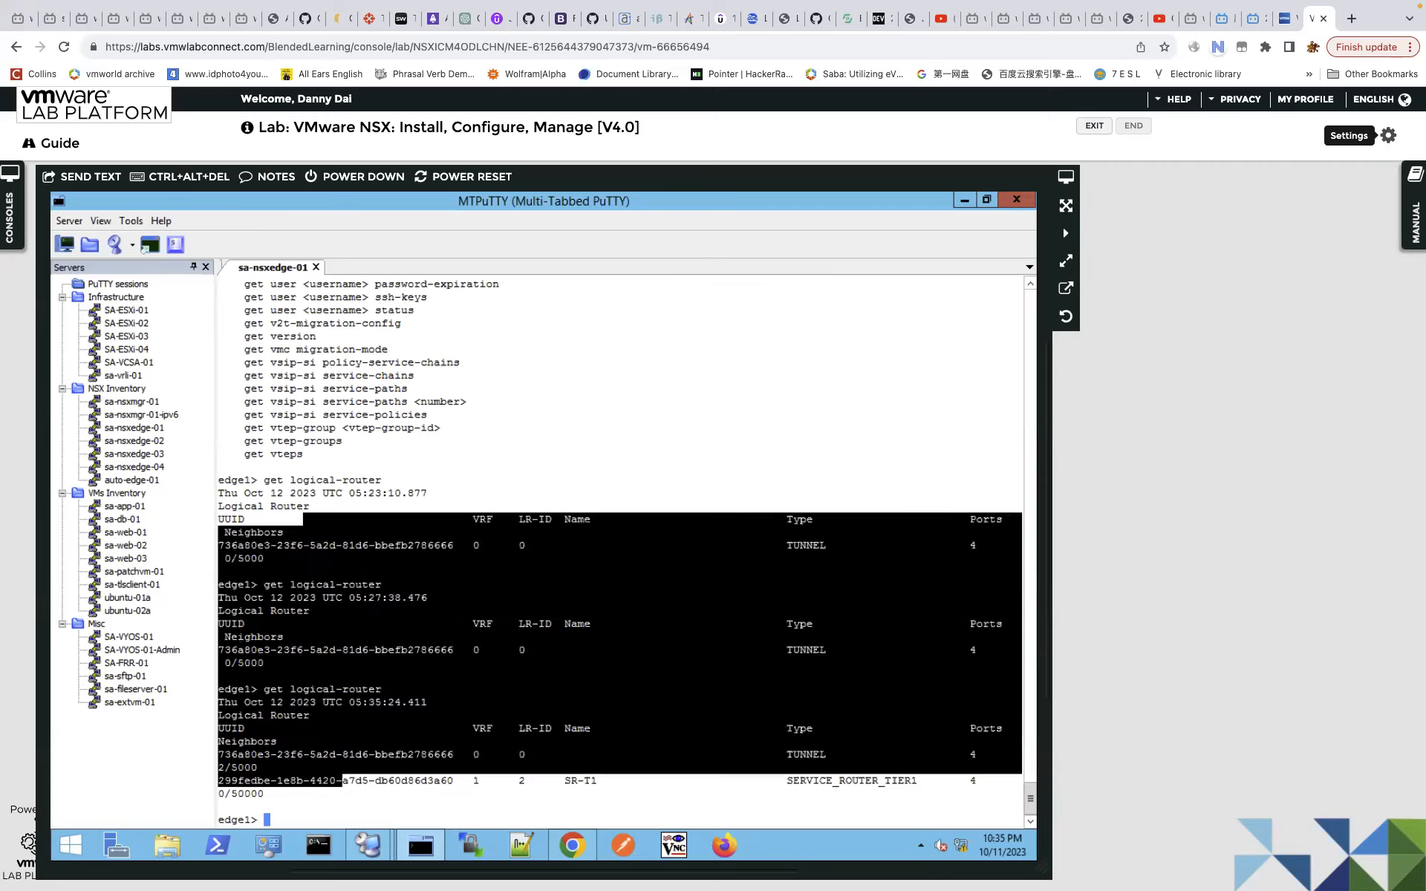
click(339, 355)
drag(362, 349, 373, 623)
click(373, 623)
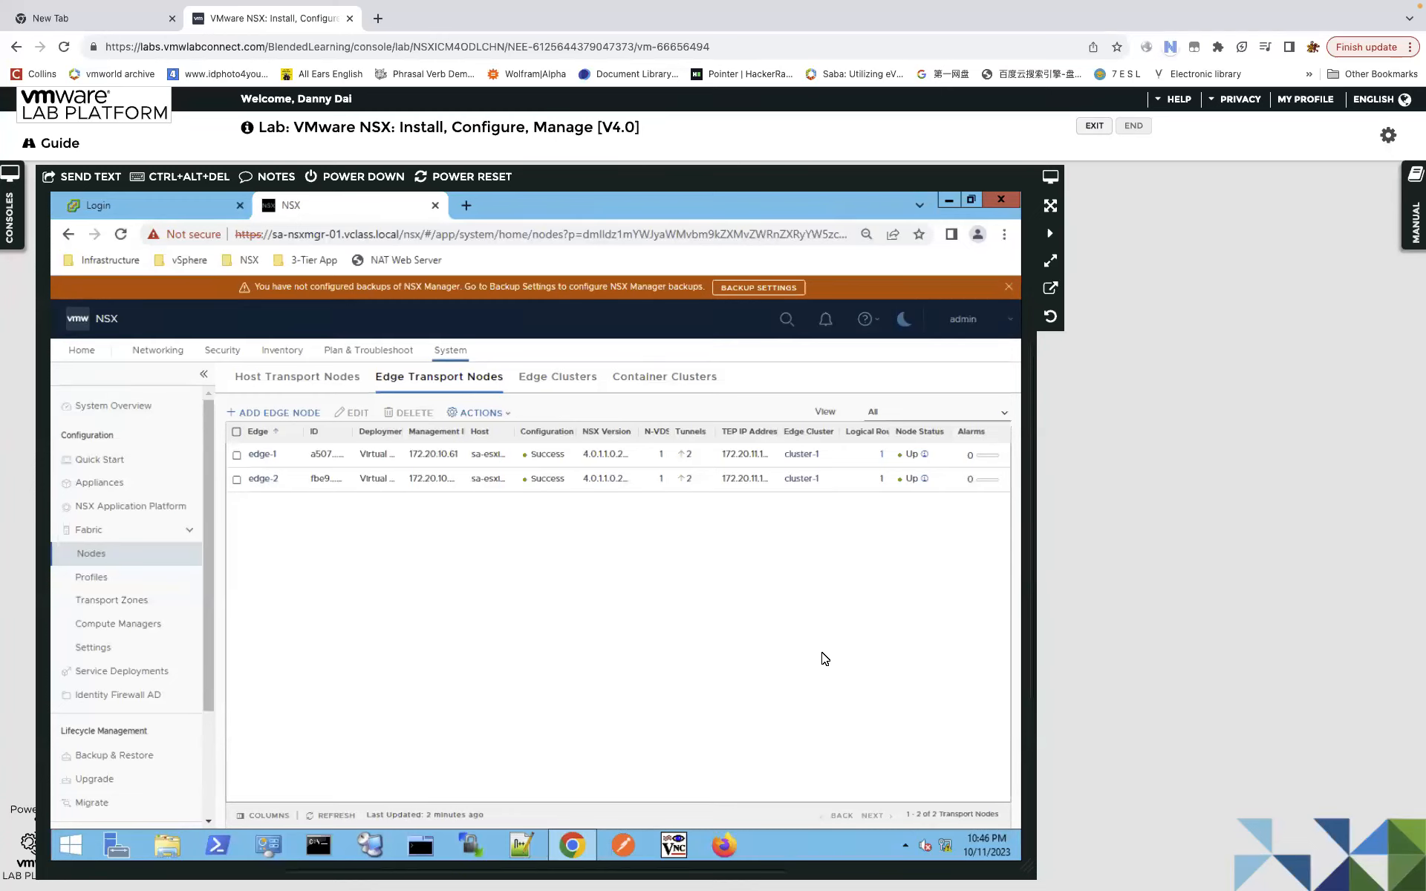
key(ctrl+Left)
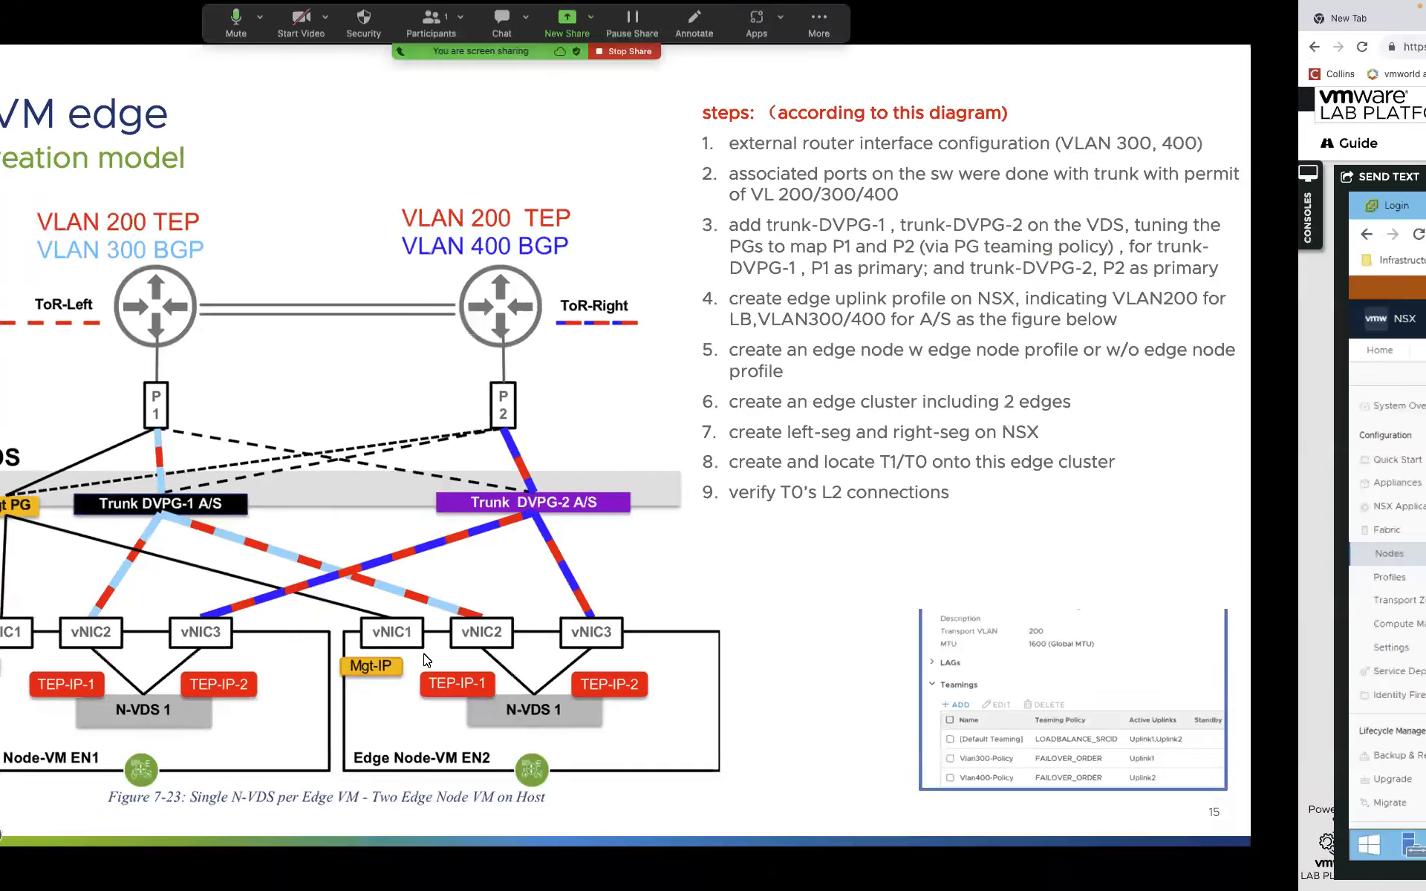
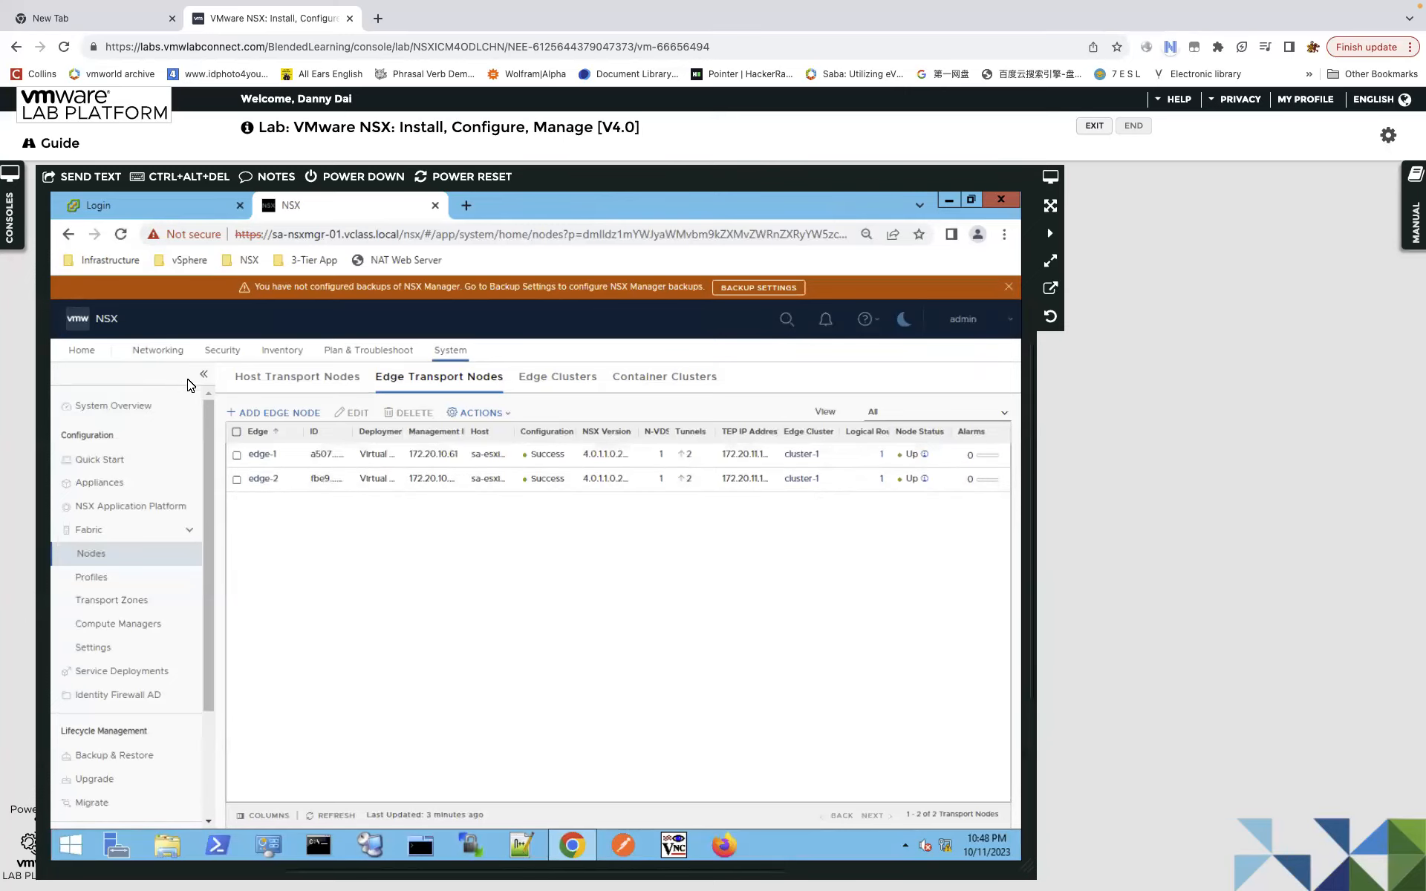
Jump to the Networking overview, then go back to the System configuration area.
click(160, 355)
click(453, 357)
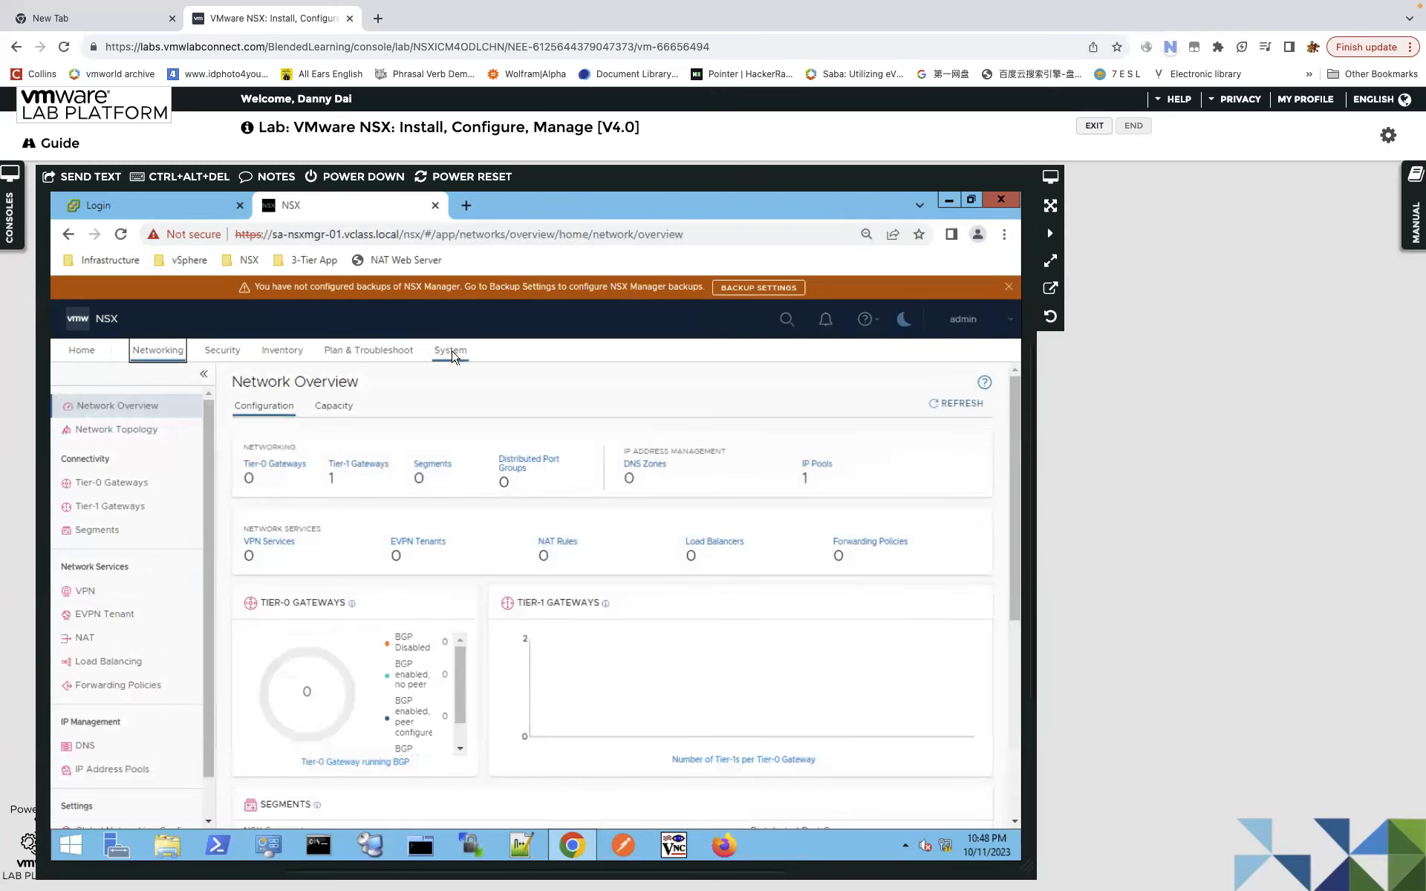
Review teaming-1 and teaming-2 in nsx-edge-multiple-vteps-uplink-profile, then switch to the edge-creation slide.
click(132, 577)
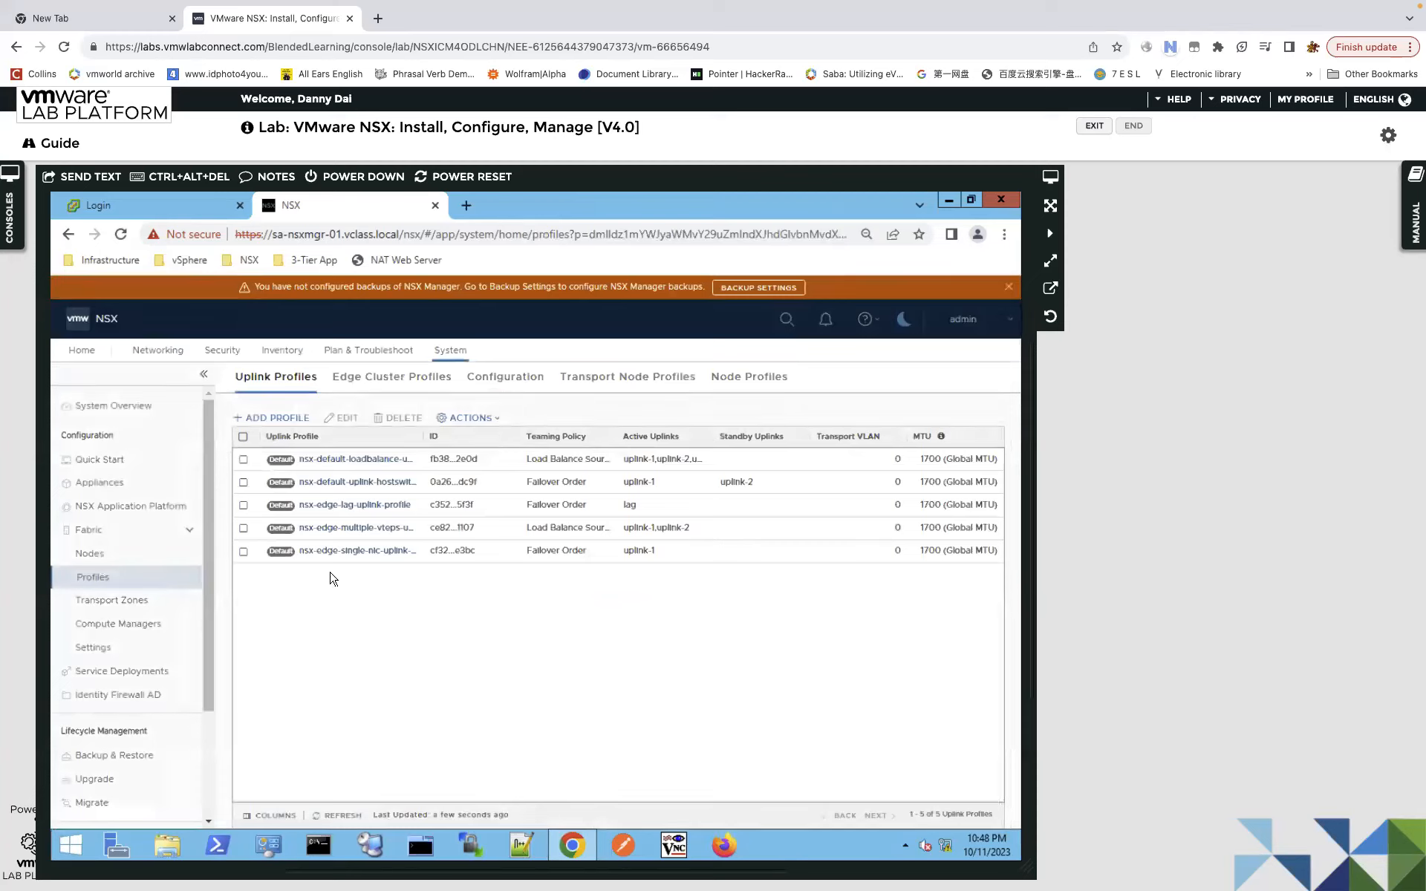
click(367, 530)
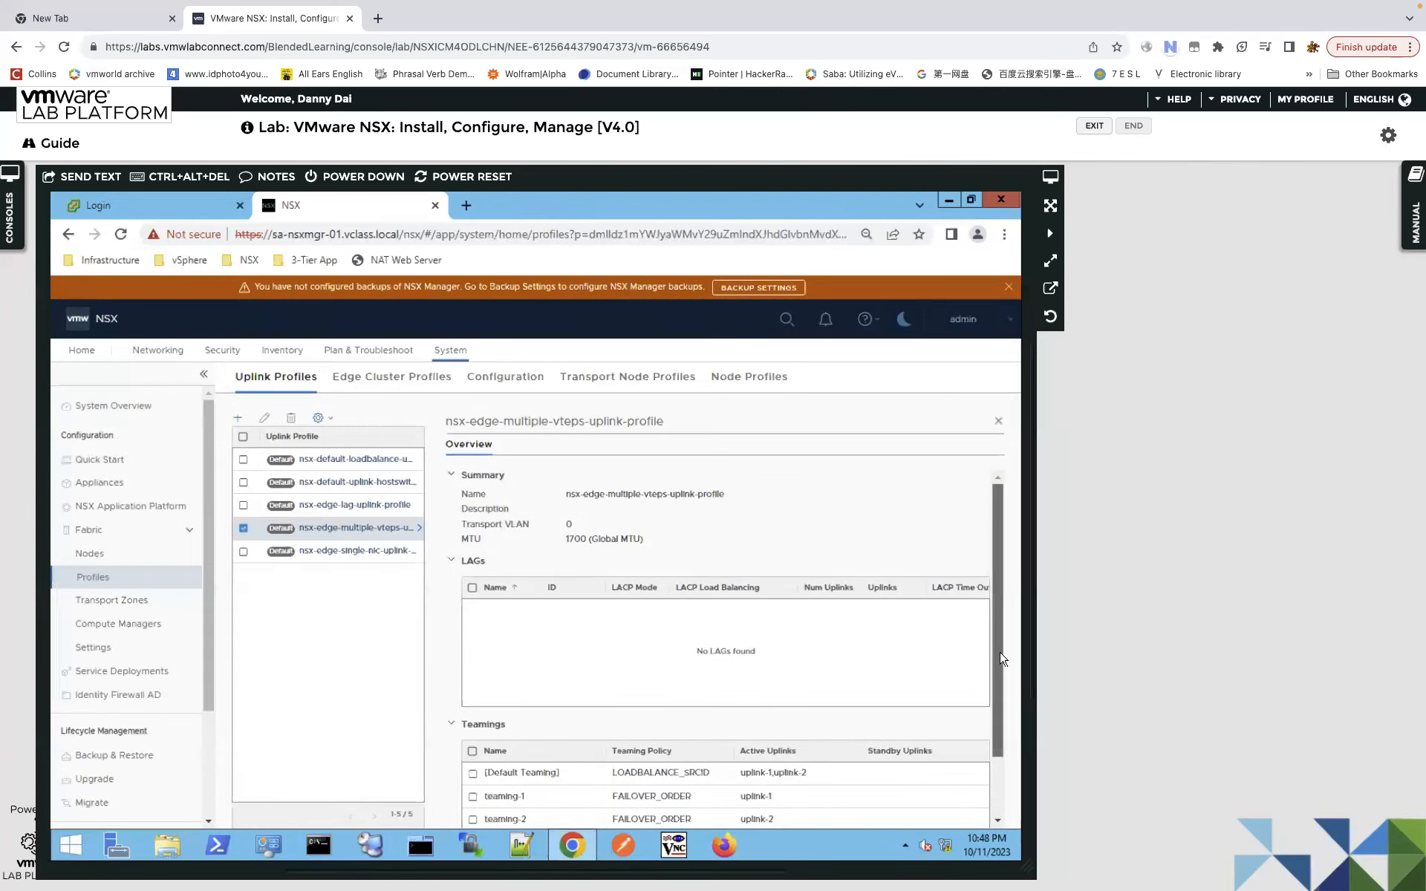
scroll(1002, 658, down, 2)
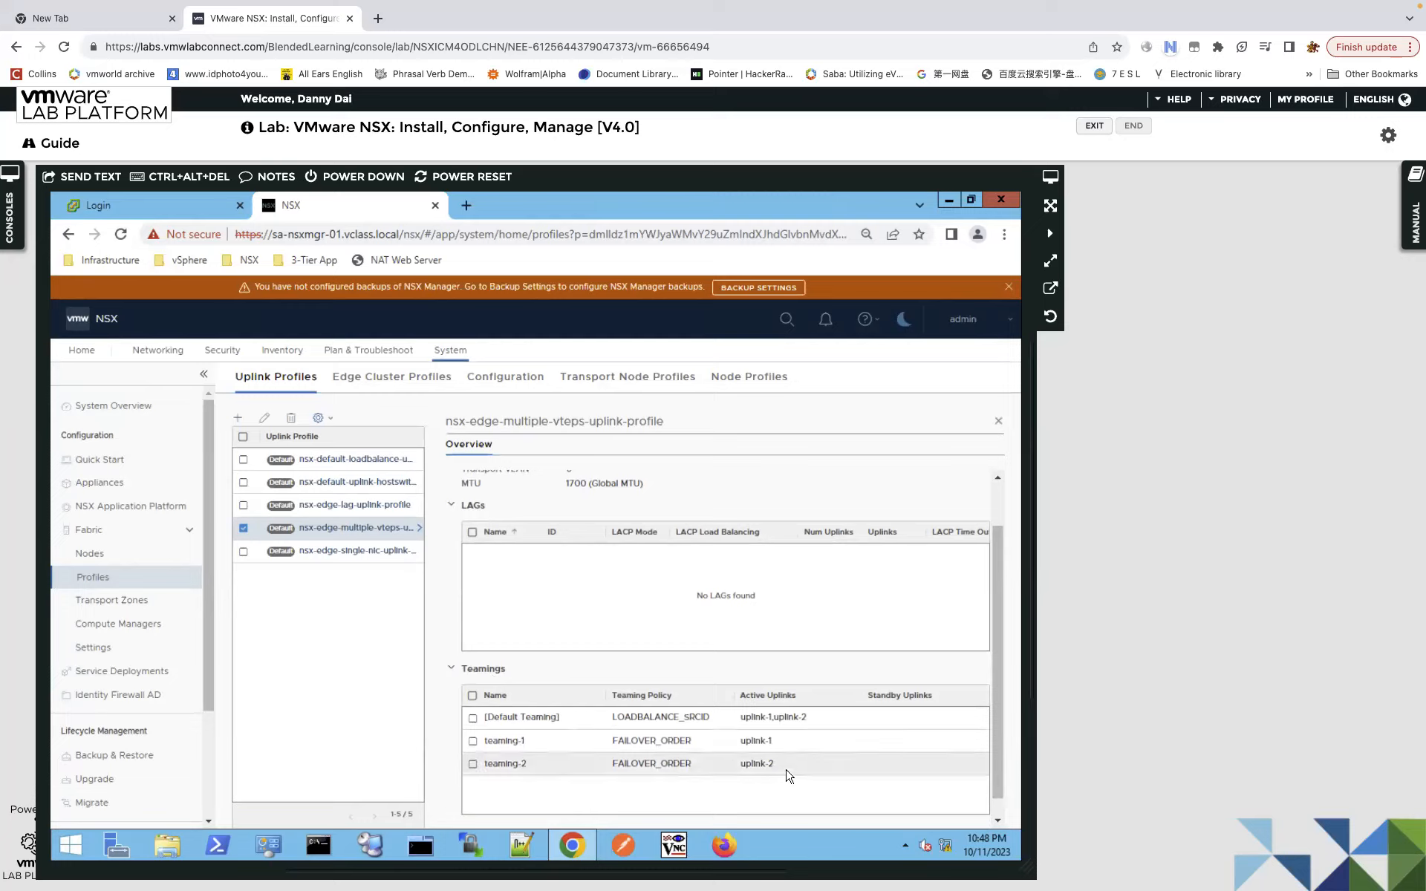
key(ctrl+Left)
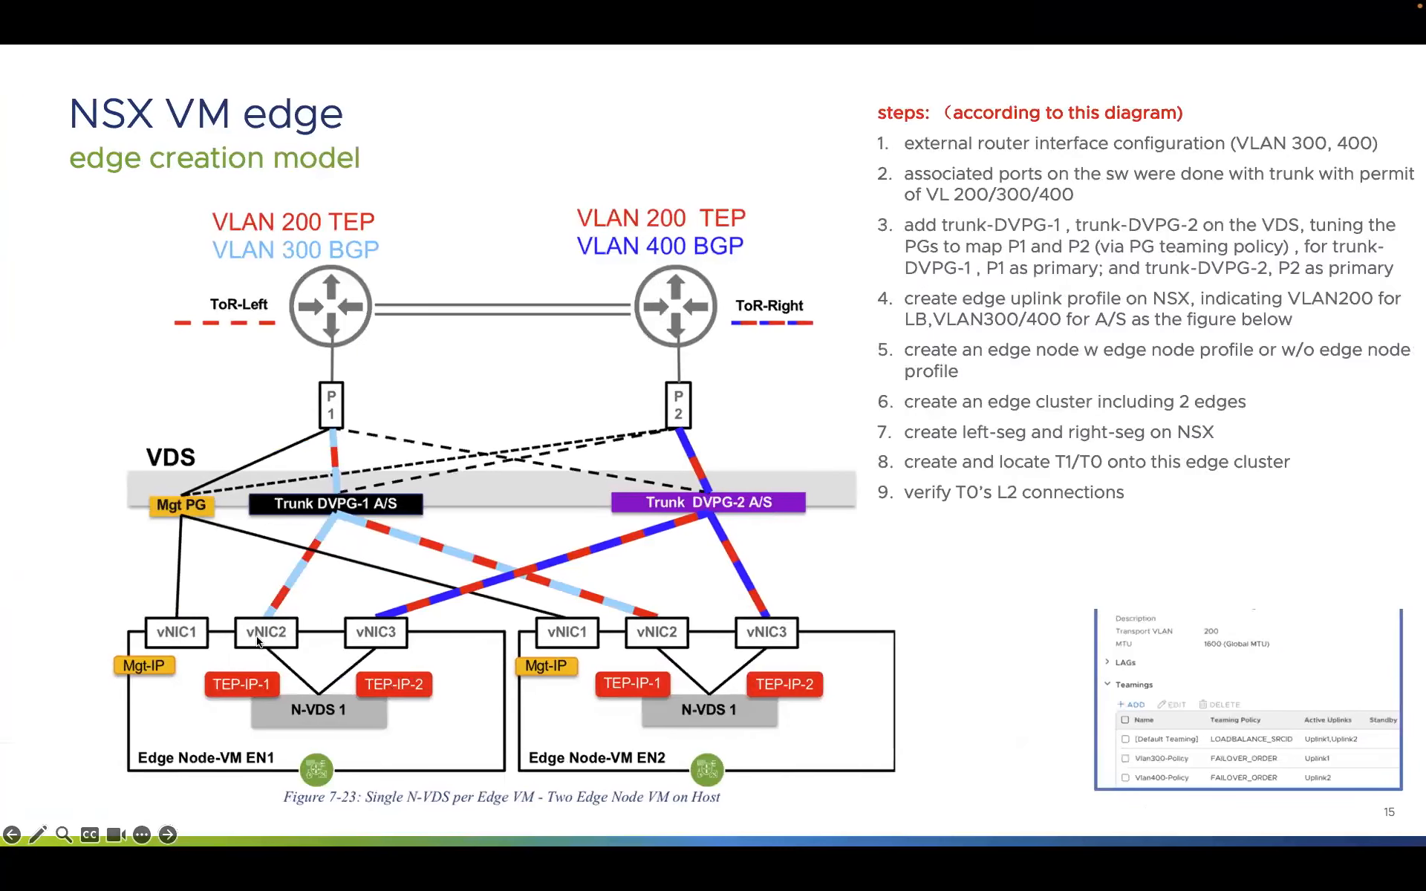
Return from the slides to the uplink profile details in NSX Manager.
key(ctrl+Right)
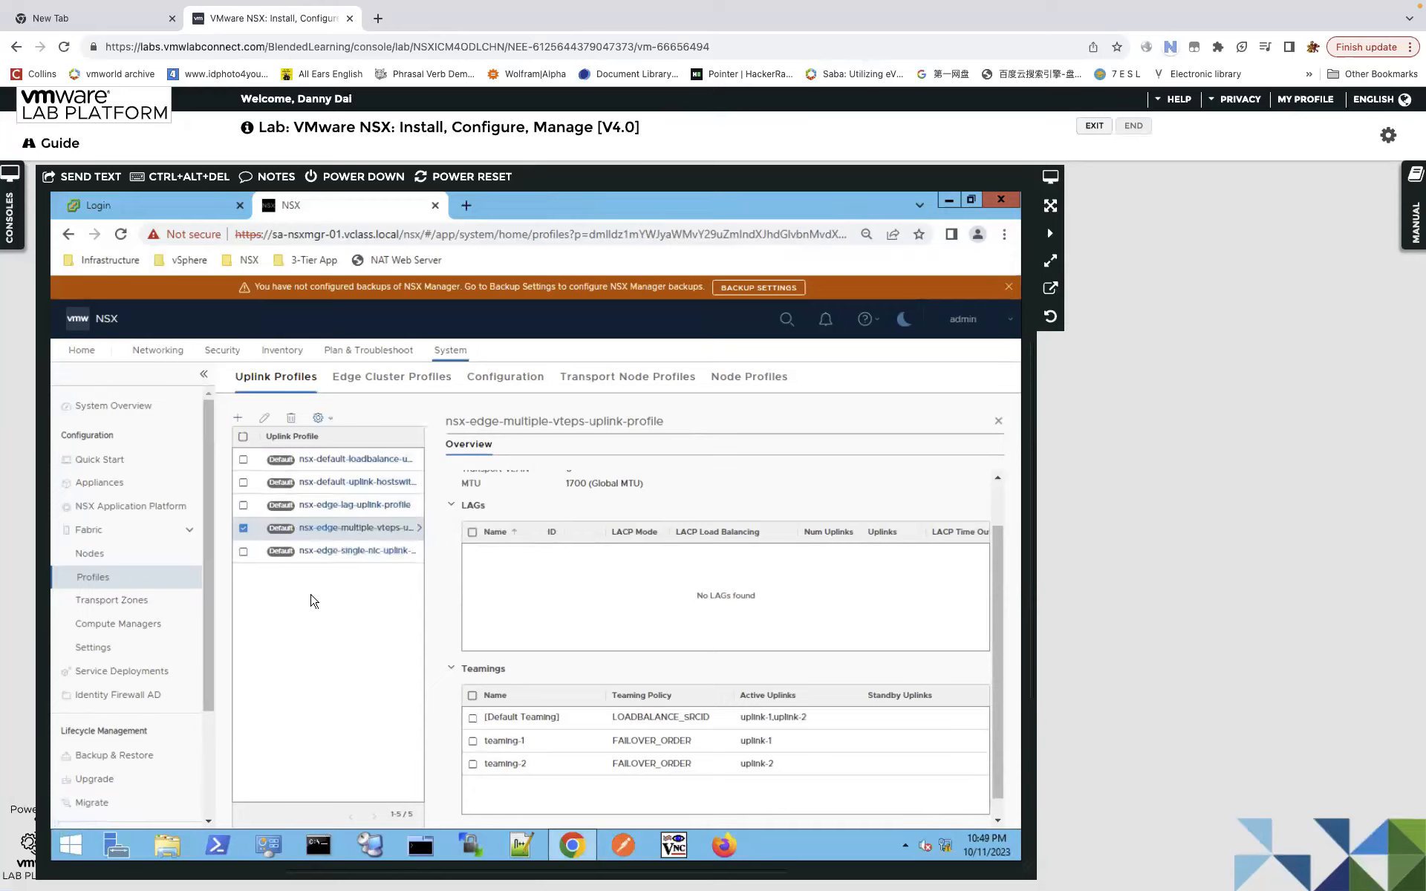
Open the Networking section and its overview page.
click(166, 354)
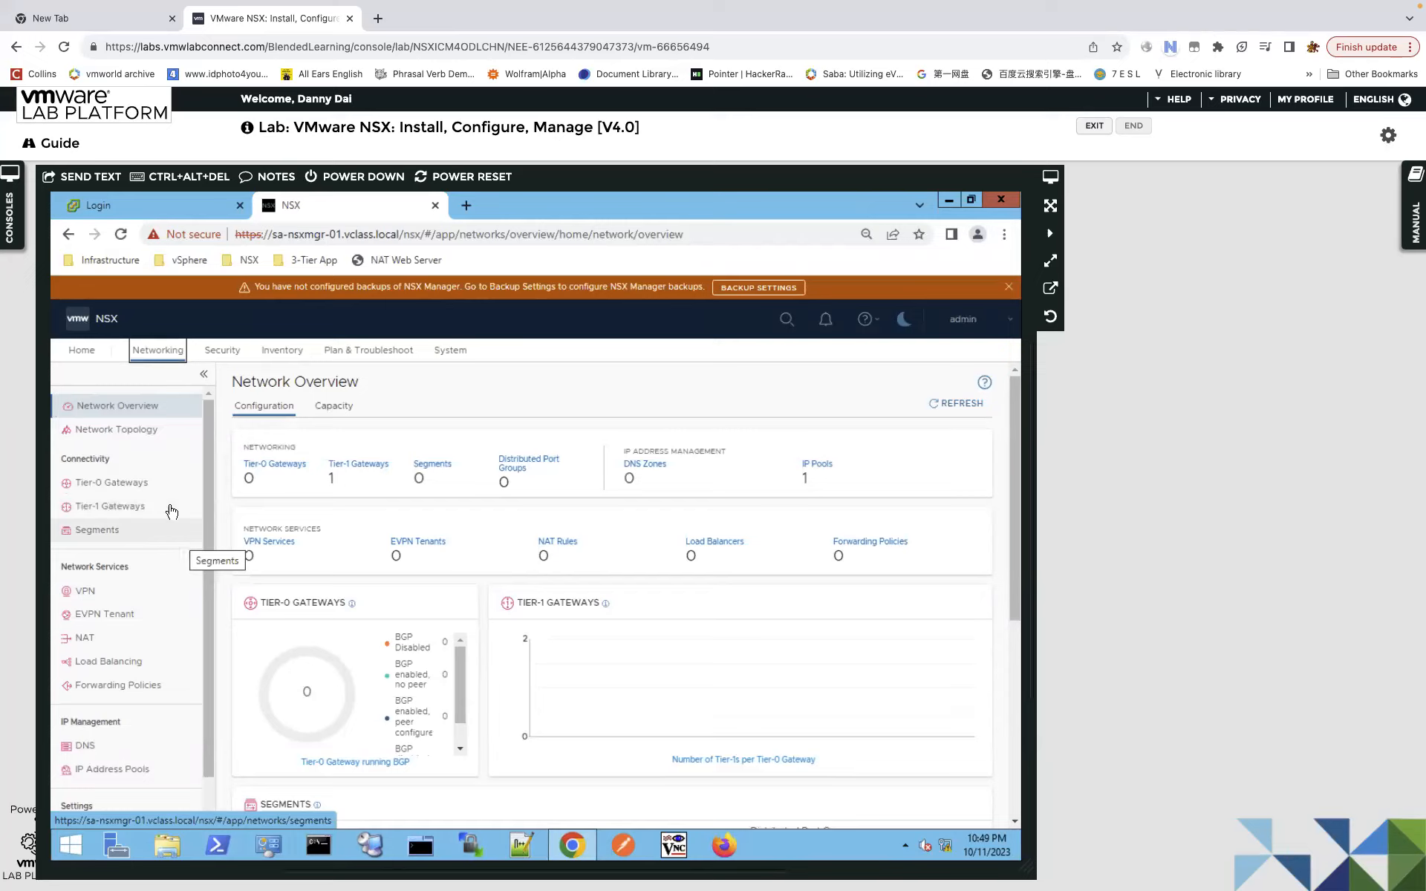
click(169, 533)
Add a new segment named up-1-vl300.
click(143, 530)
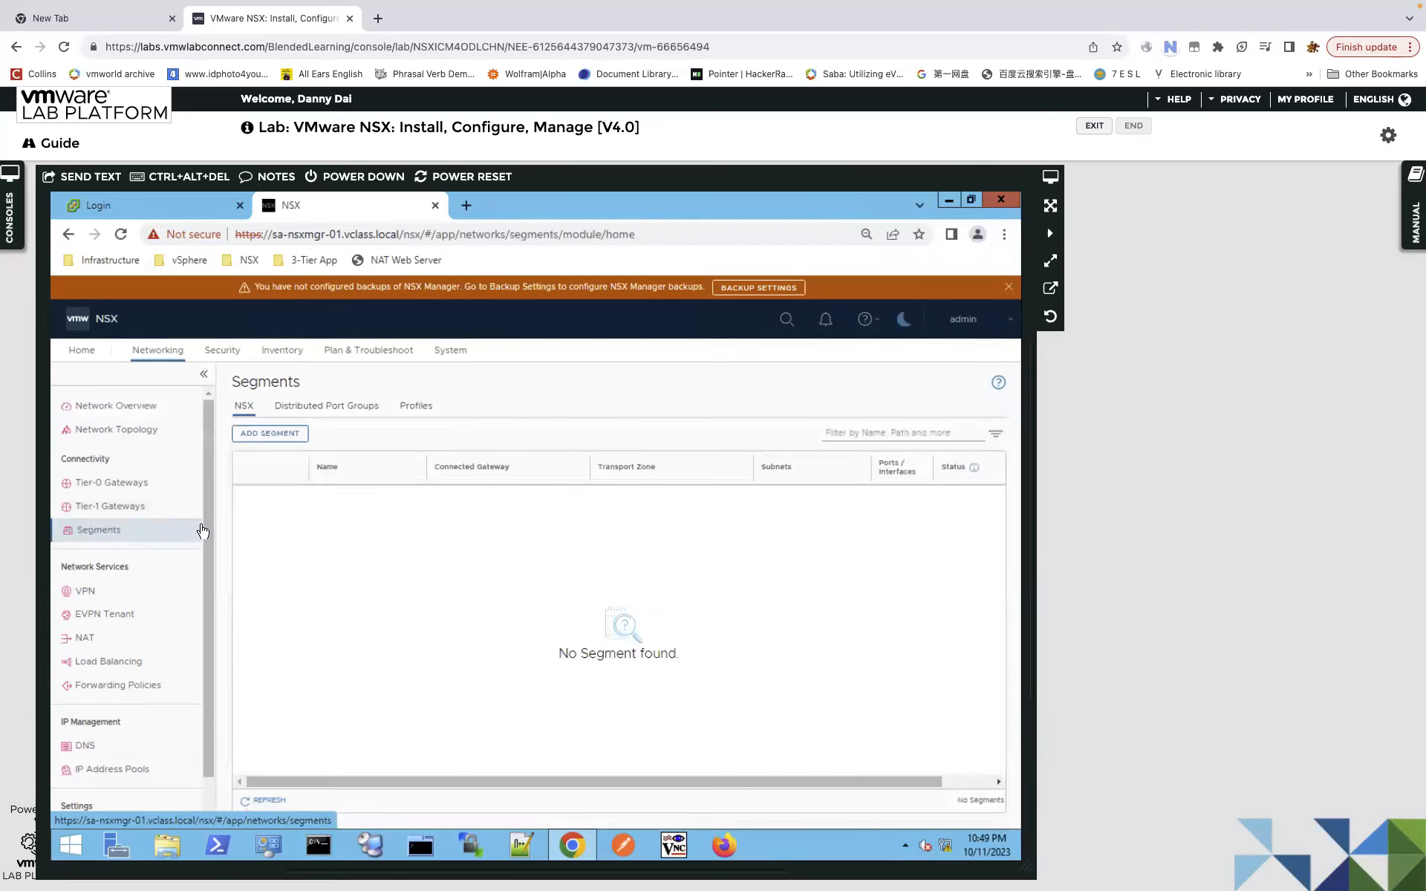
click(280, 435)
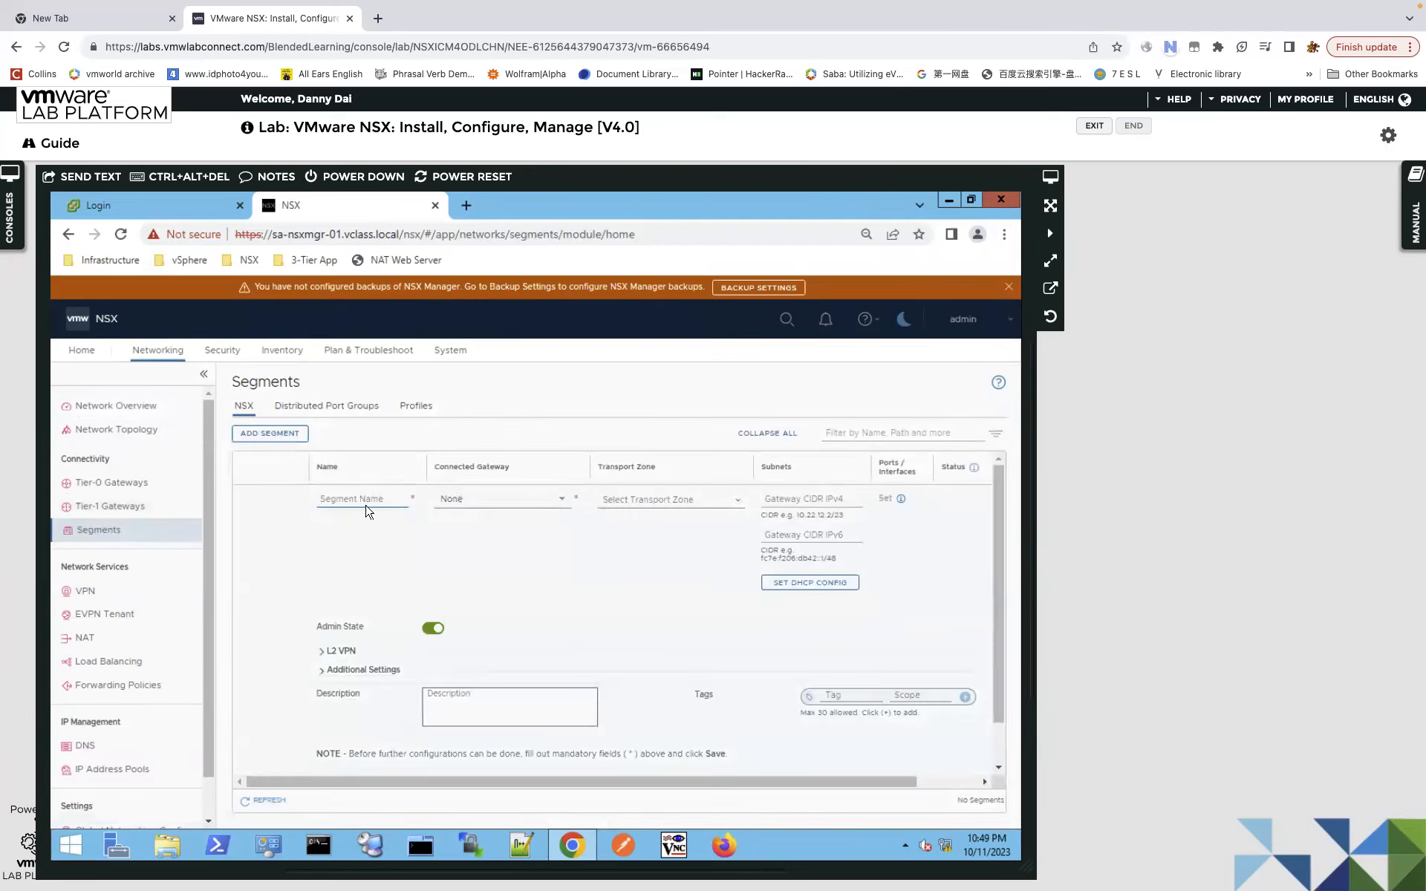
text(up-1-vl)
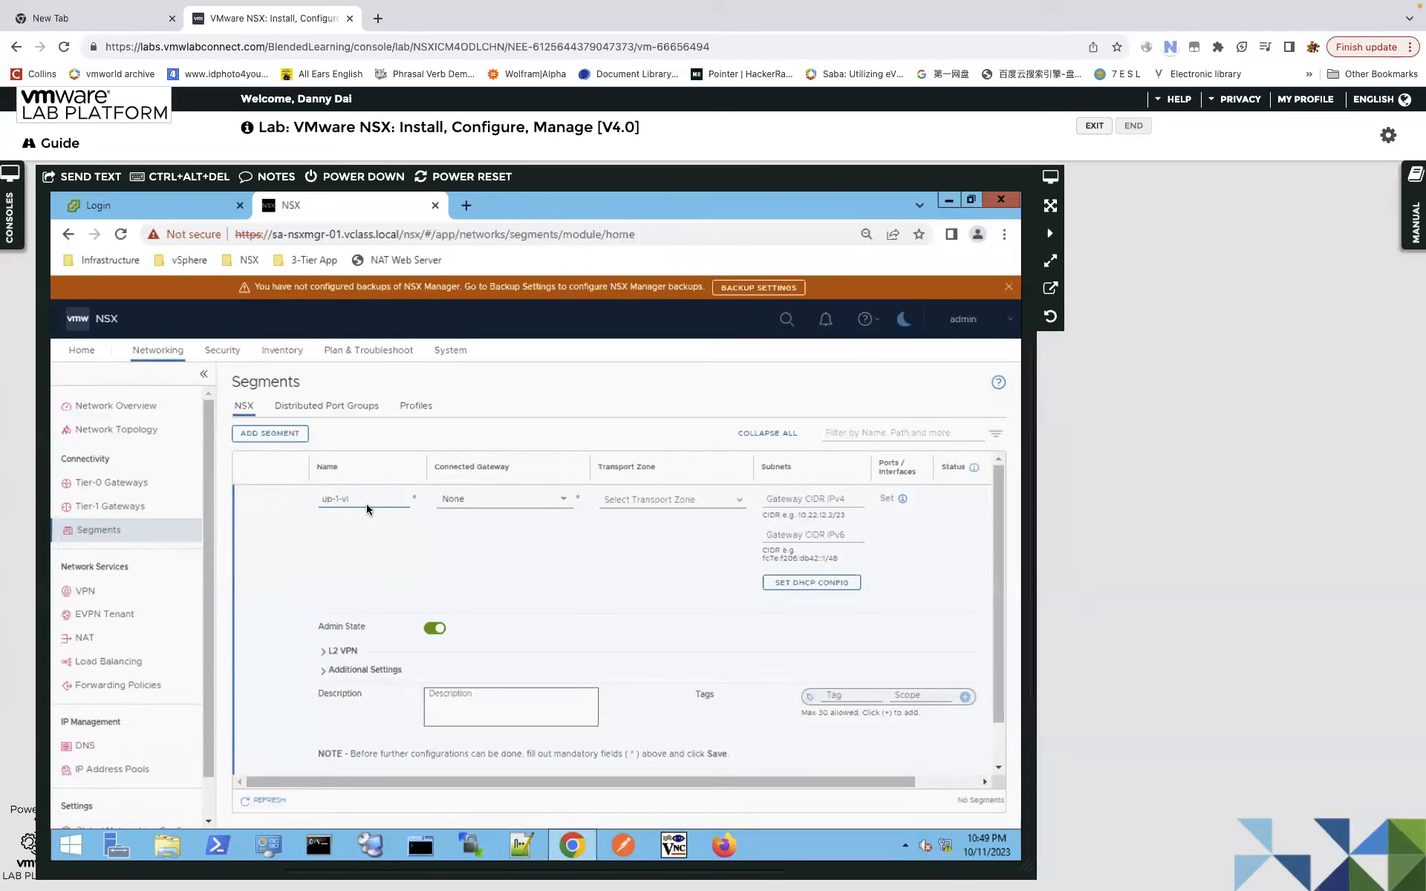
text(00)
Leave the connected gateway as None and place the segment in uplink-TZ (VLAN).
click(564, 500)
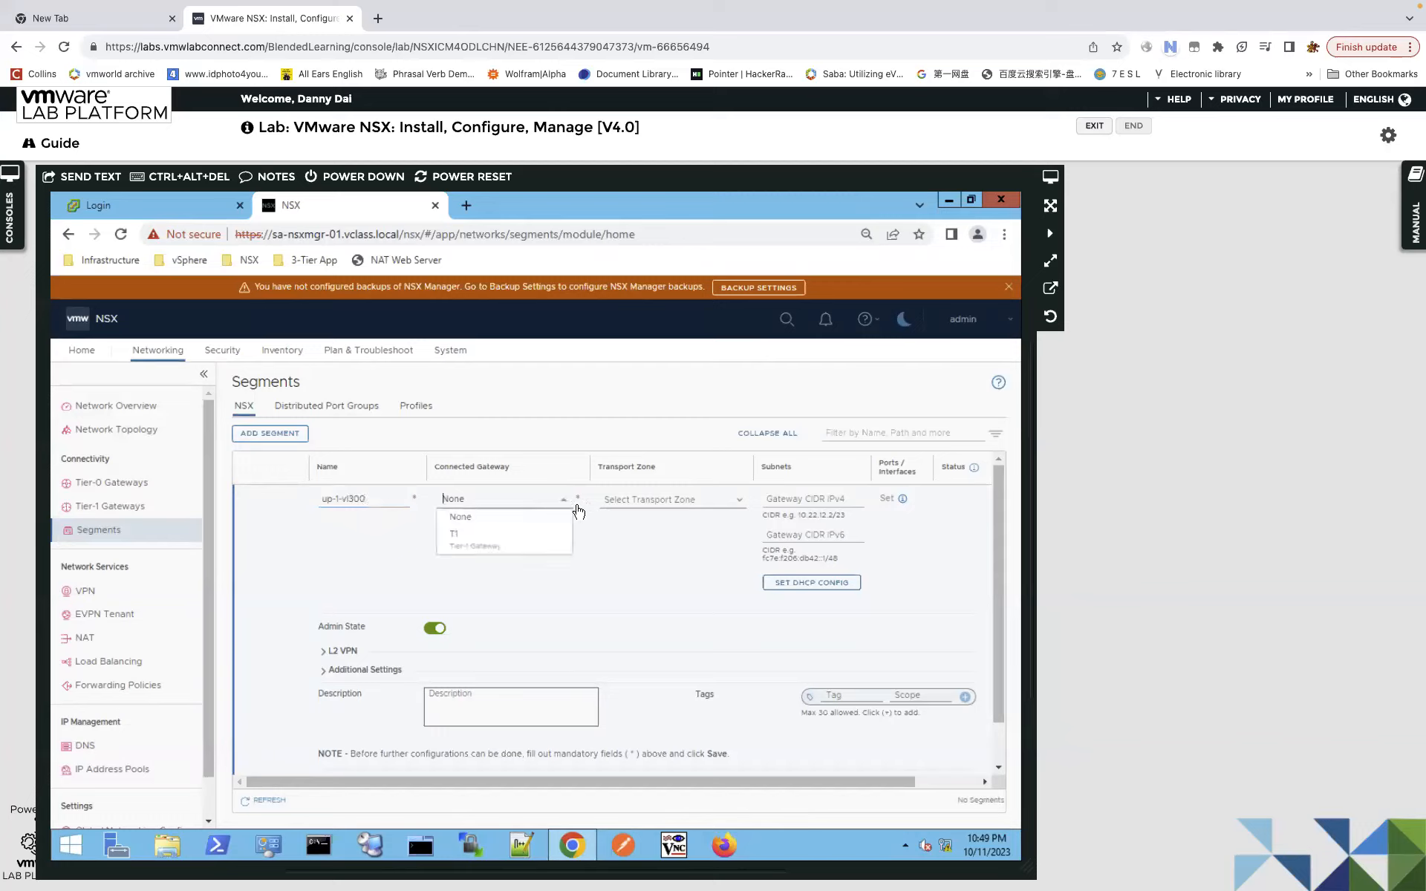
click(626, 546)
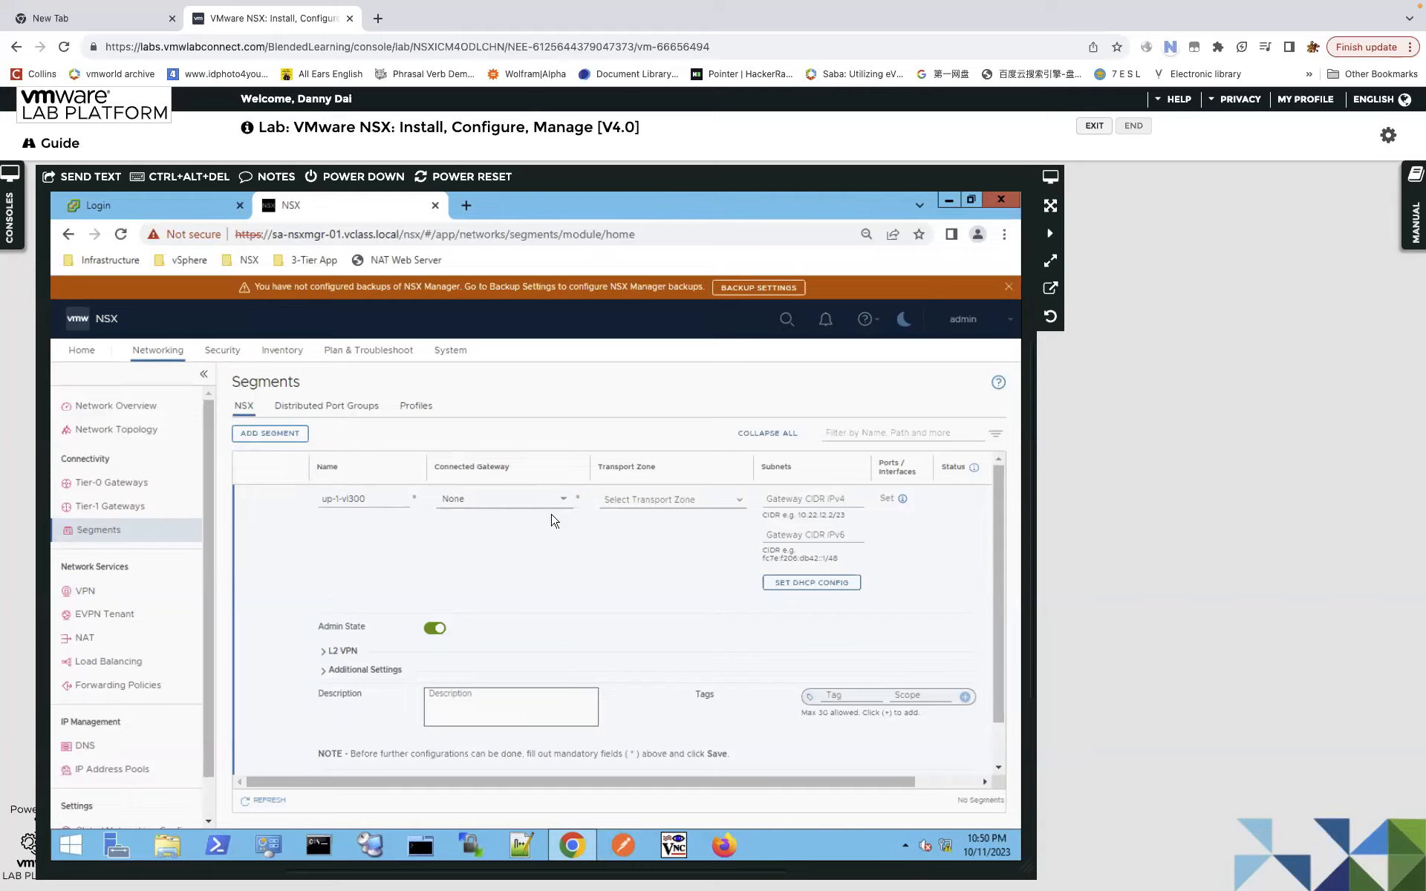
click(740, 502)
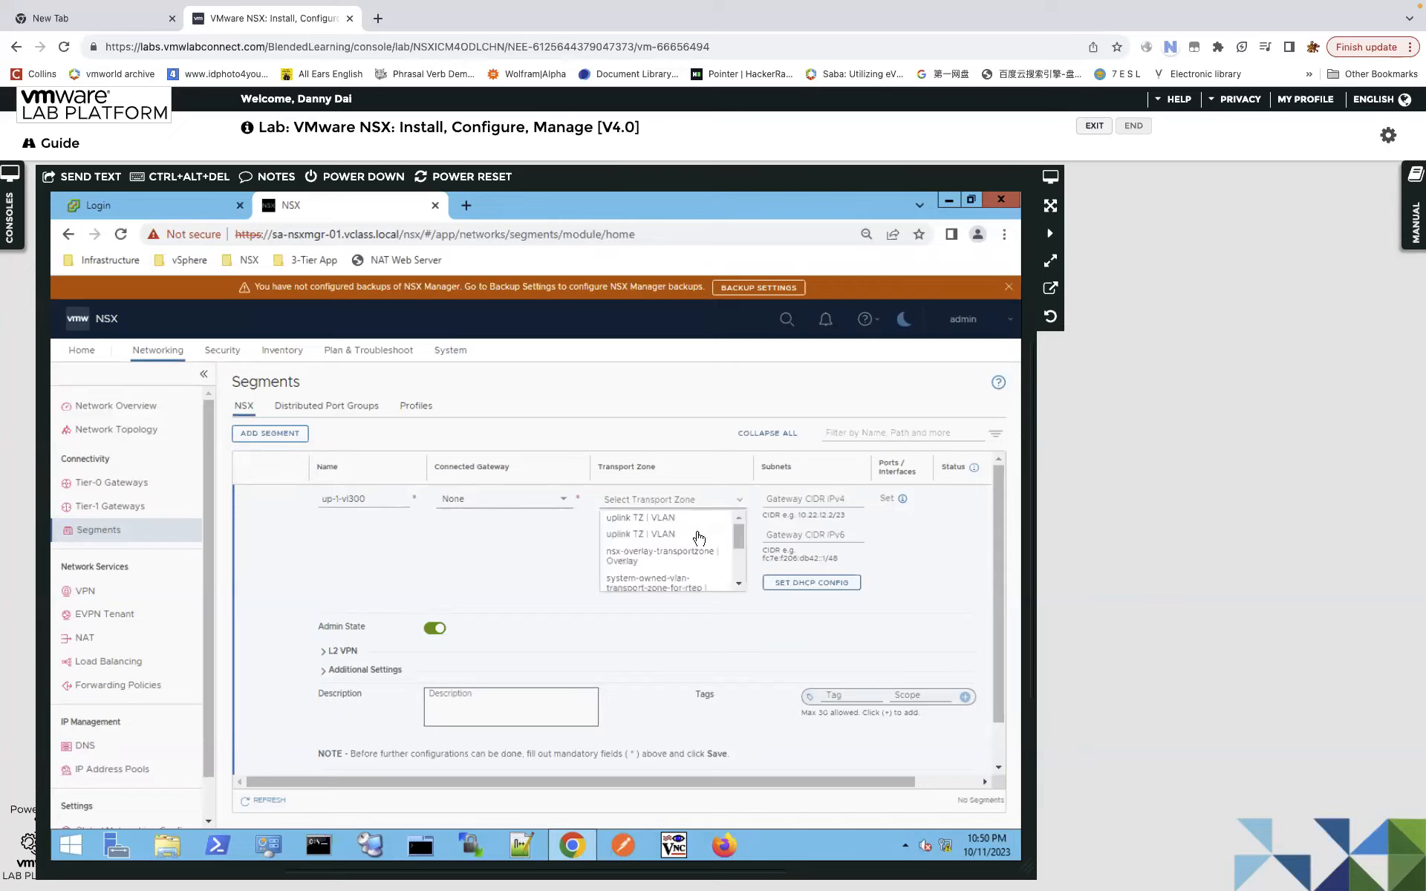
drag(740, 545, 746, 588)
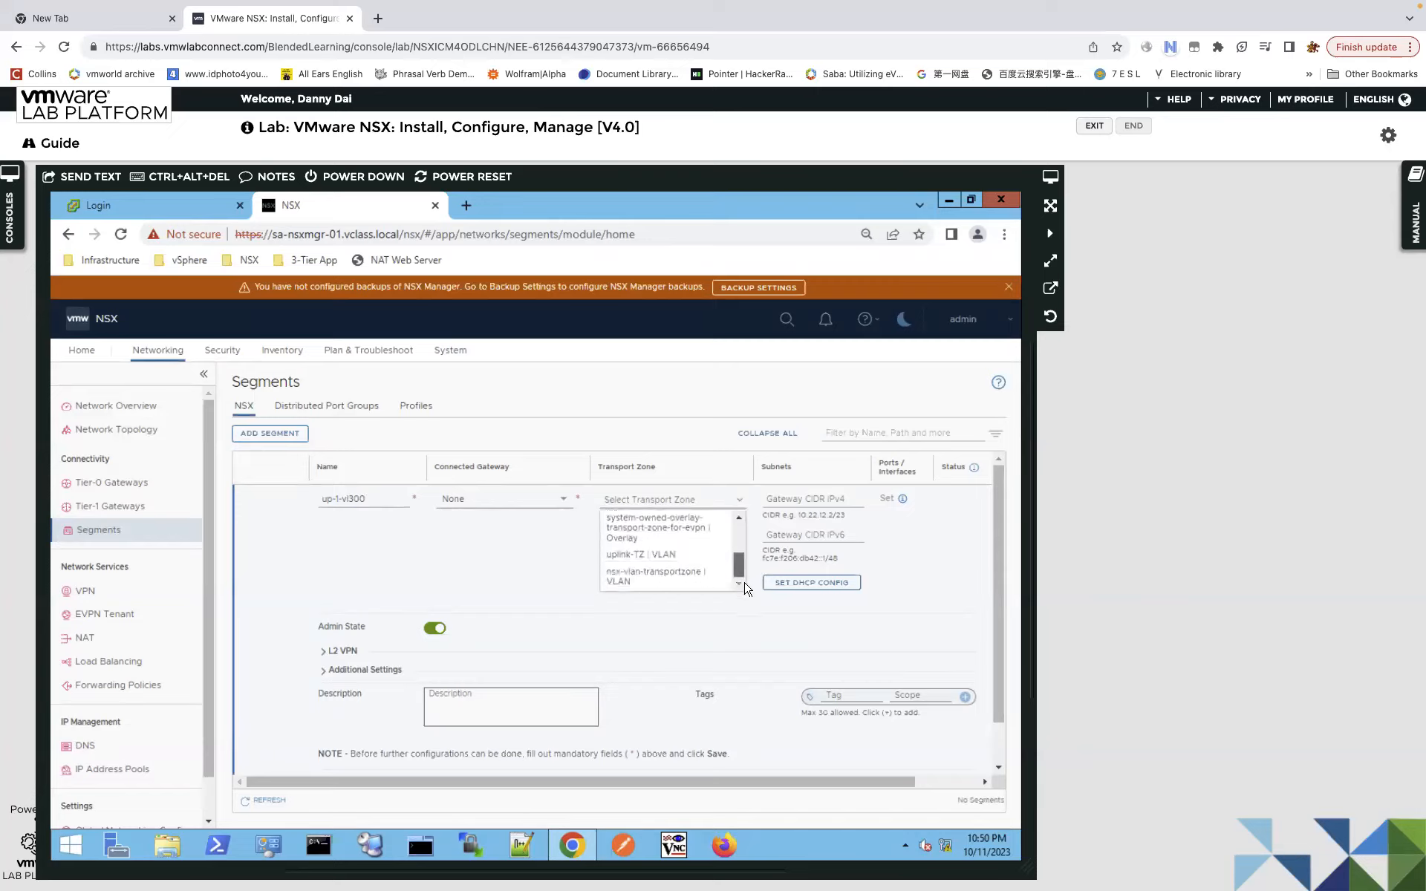
click(635, 557)
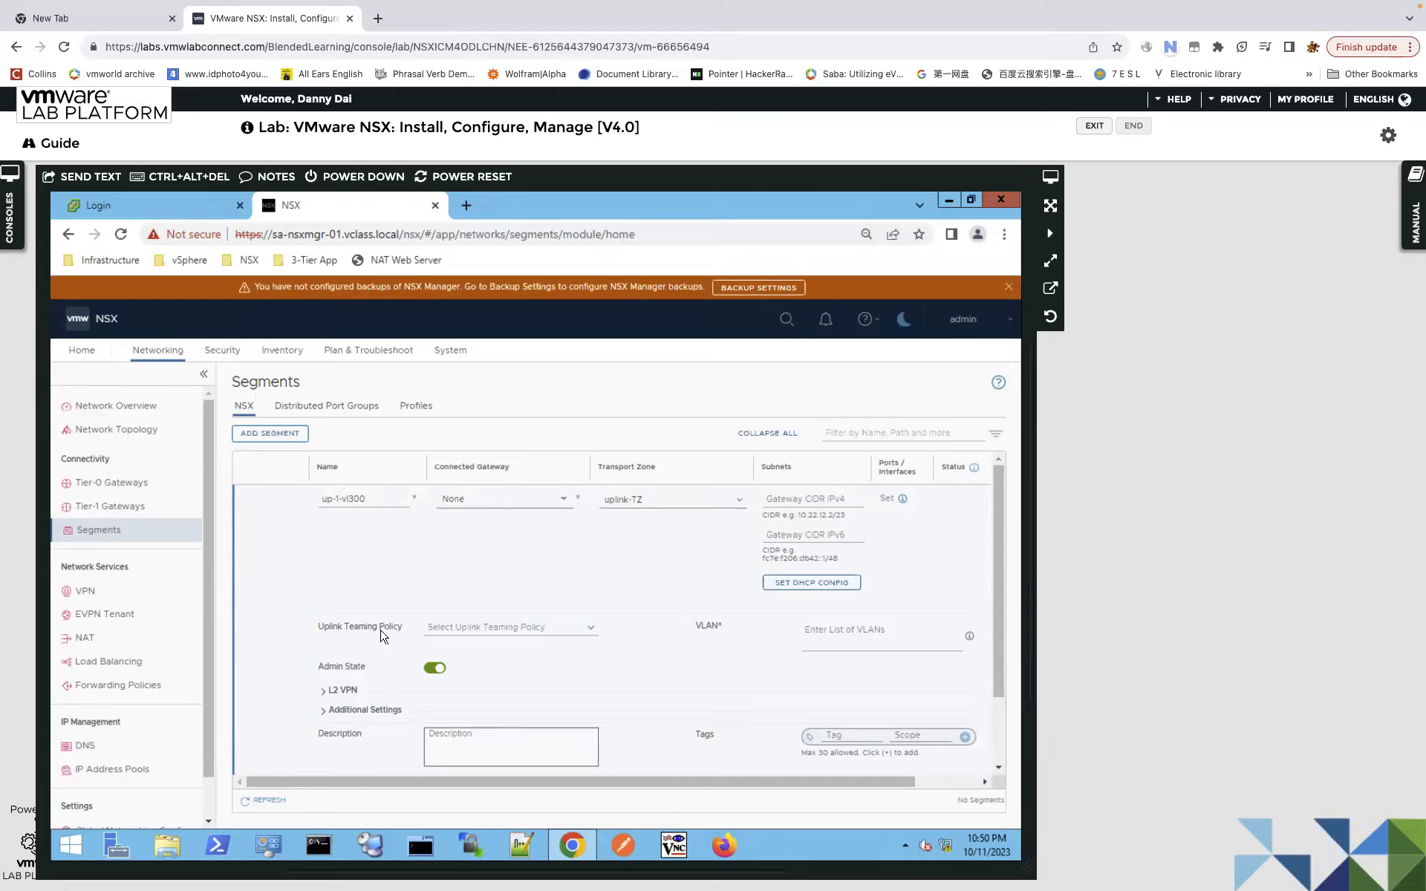
Give up-1-vl300 the teaming-1 uplink policy and VLAN ID 300.
click(590, 630)
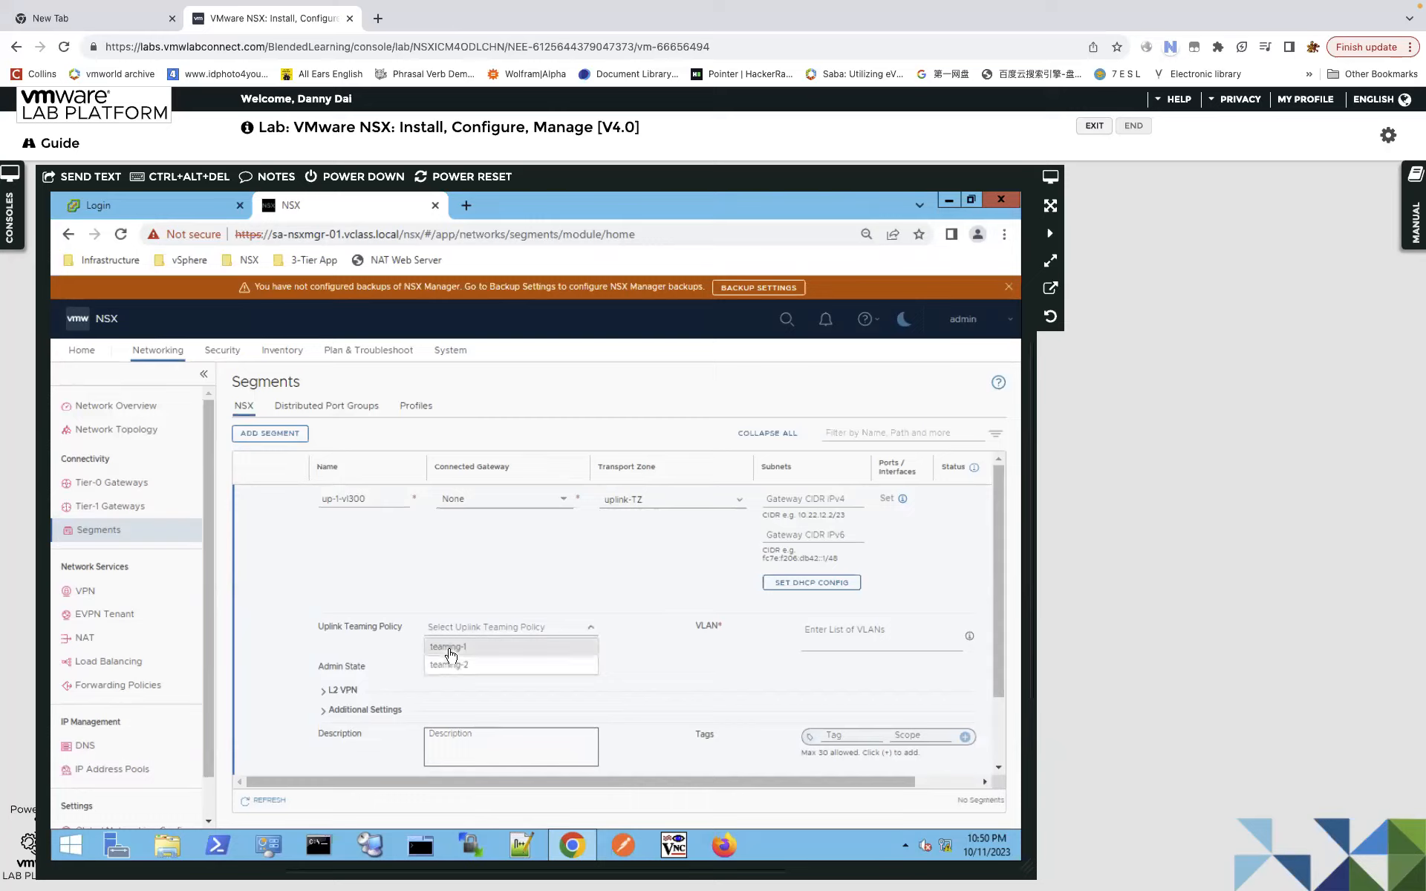
click(450, 646)
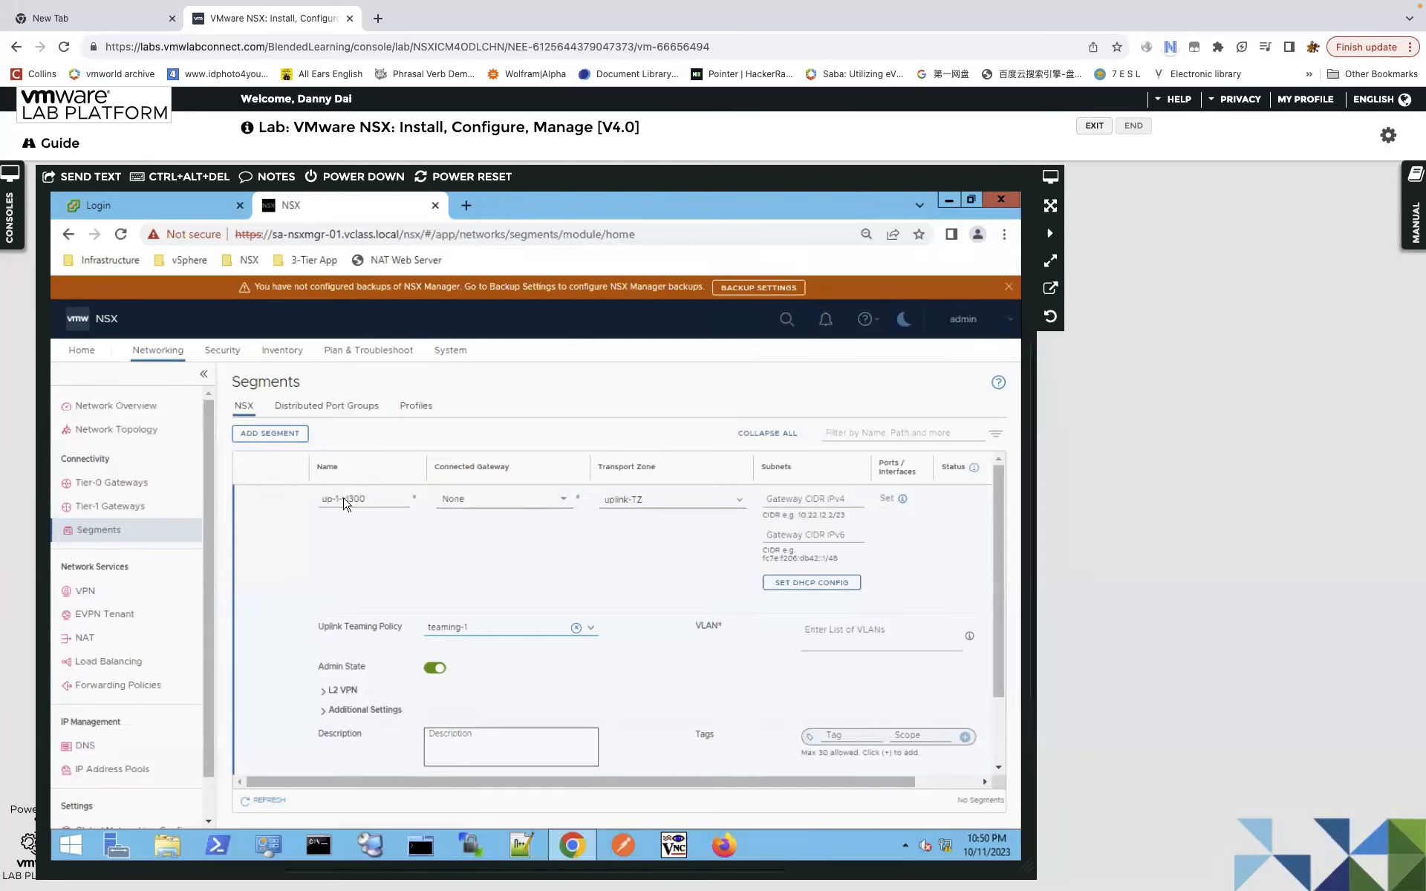
click(826, 637)
text(300)
click(472, 631)
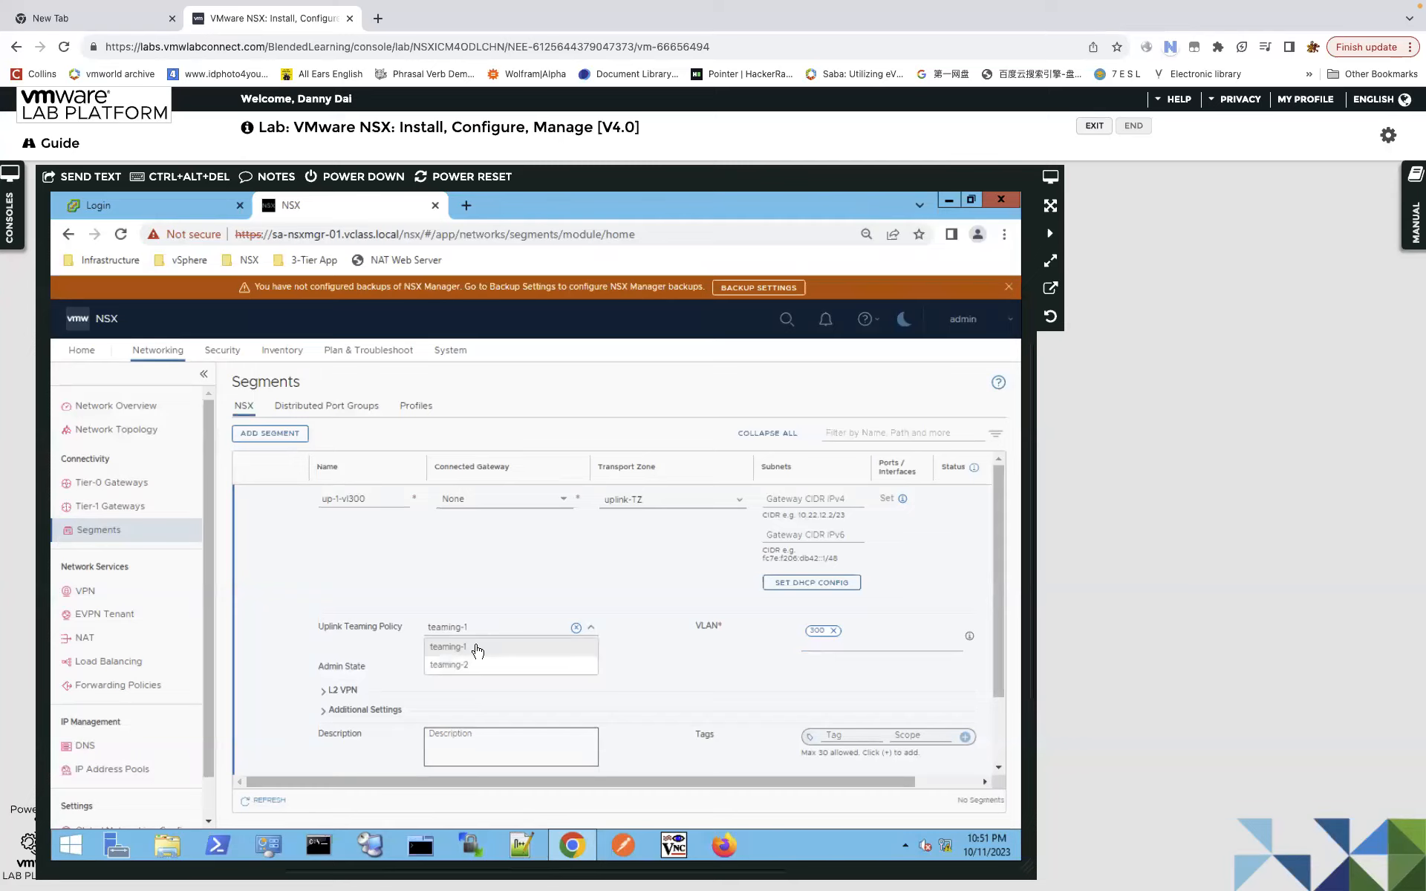
click(627, 512)
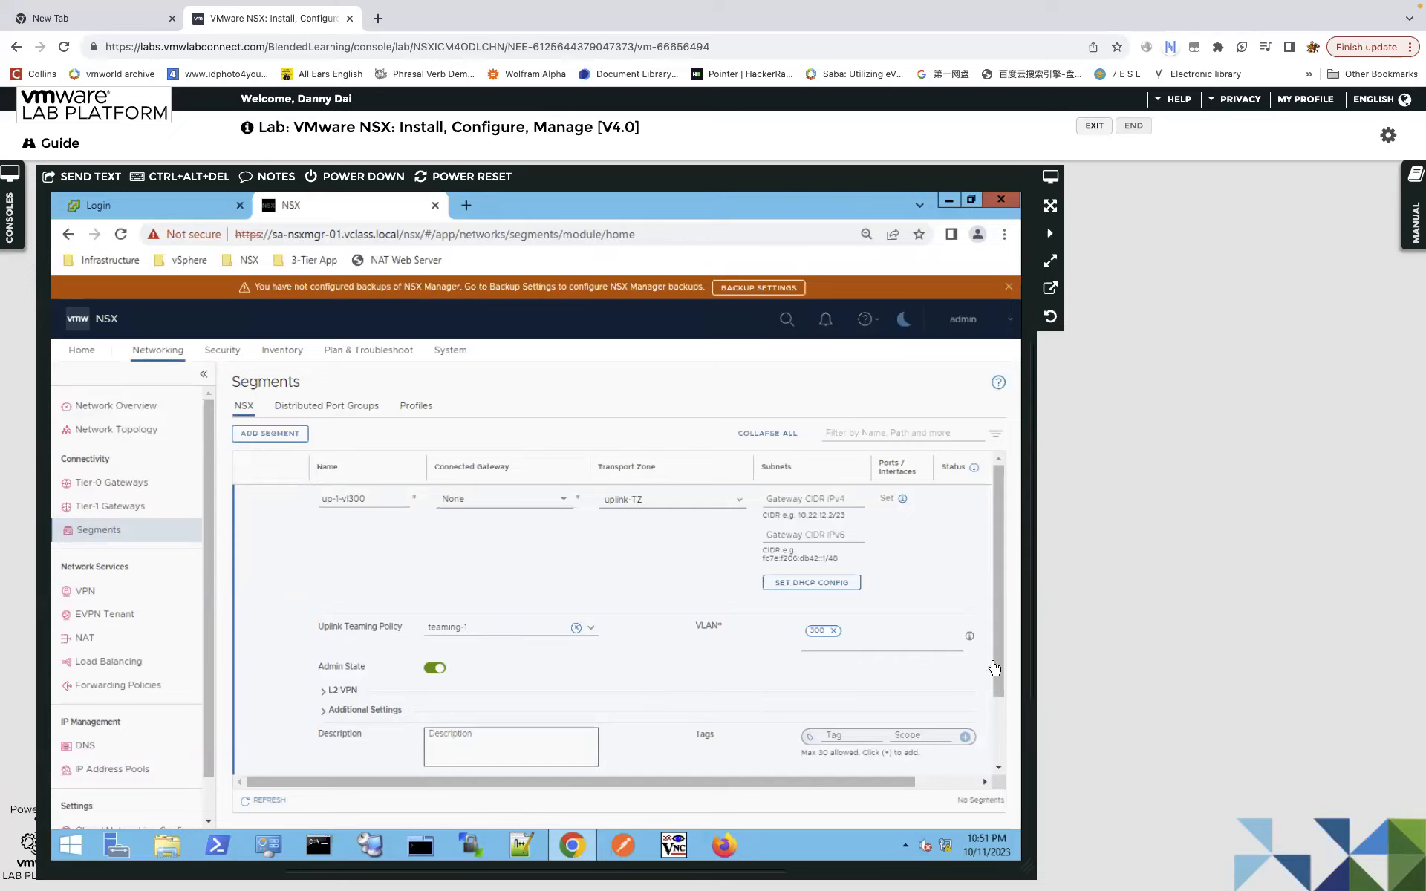
Save the up-1-vl300 segment and decline further configuration.
drag(999, 655, 1009, 729)
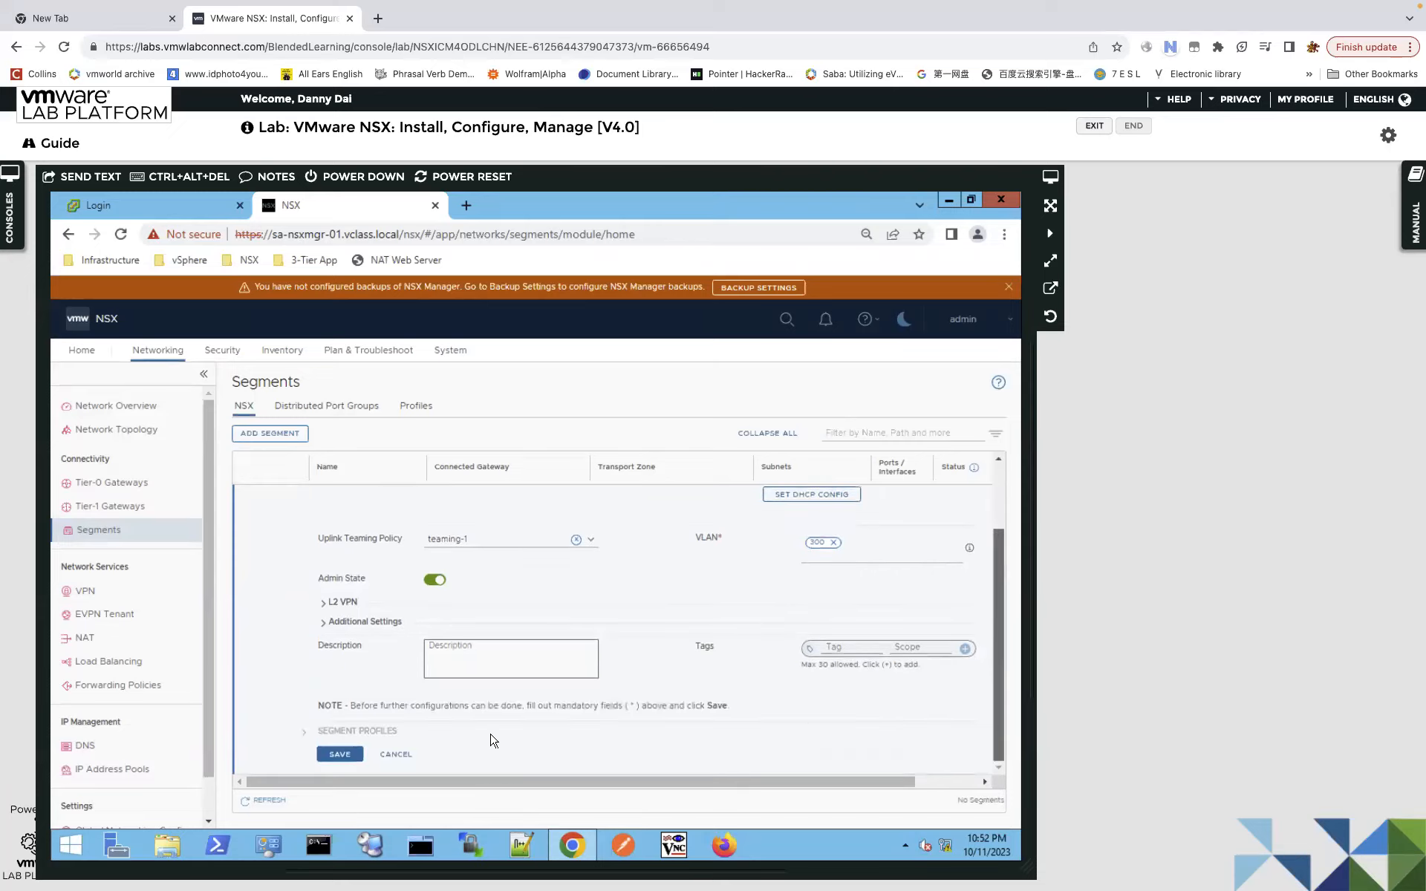
click(335, 756)
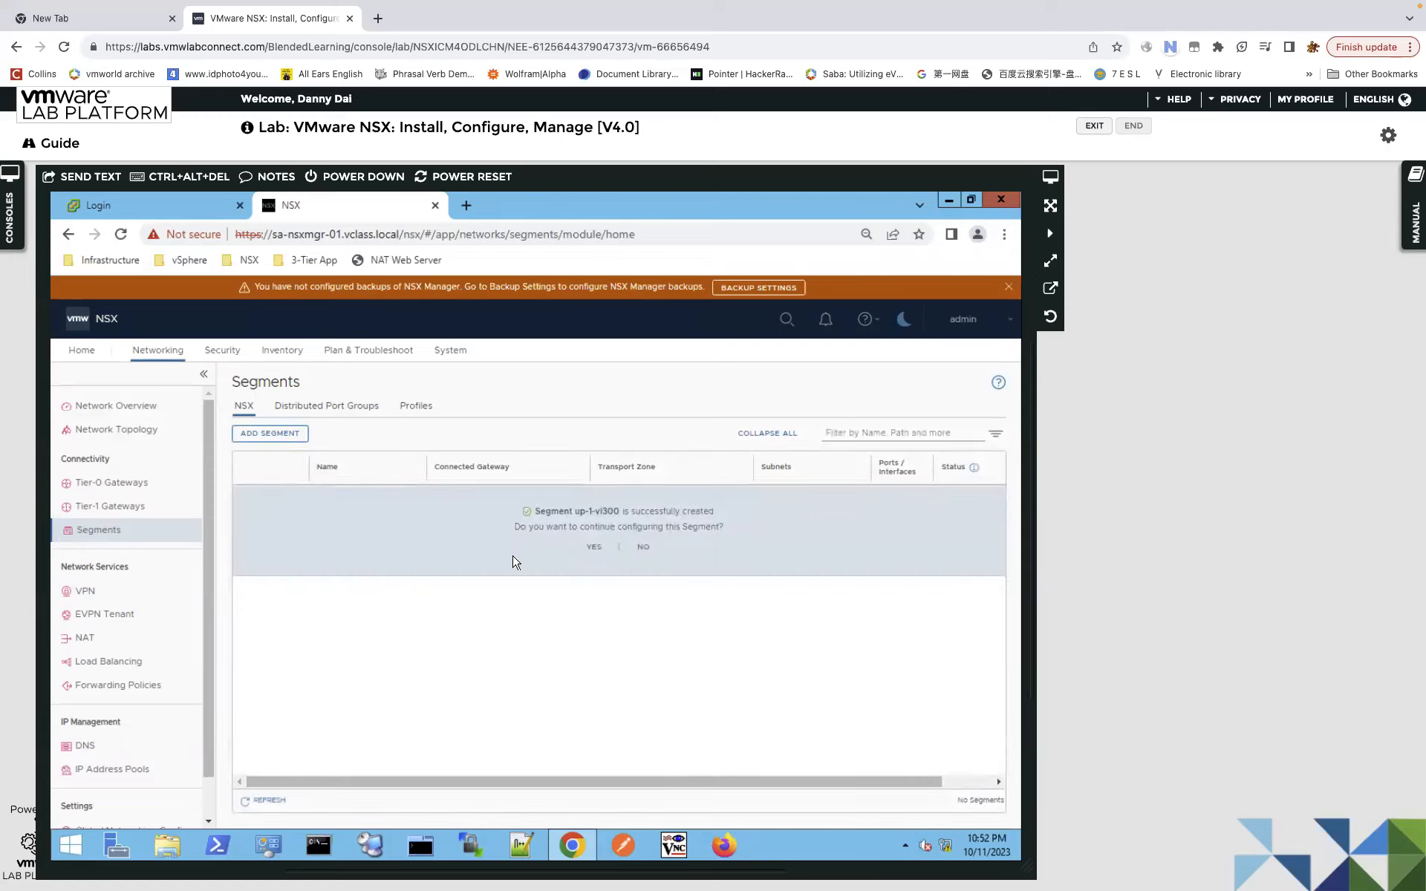
click(643, 548)
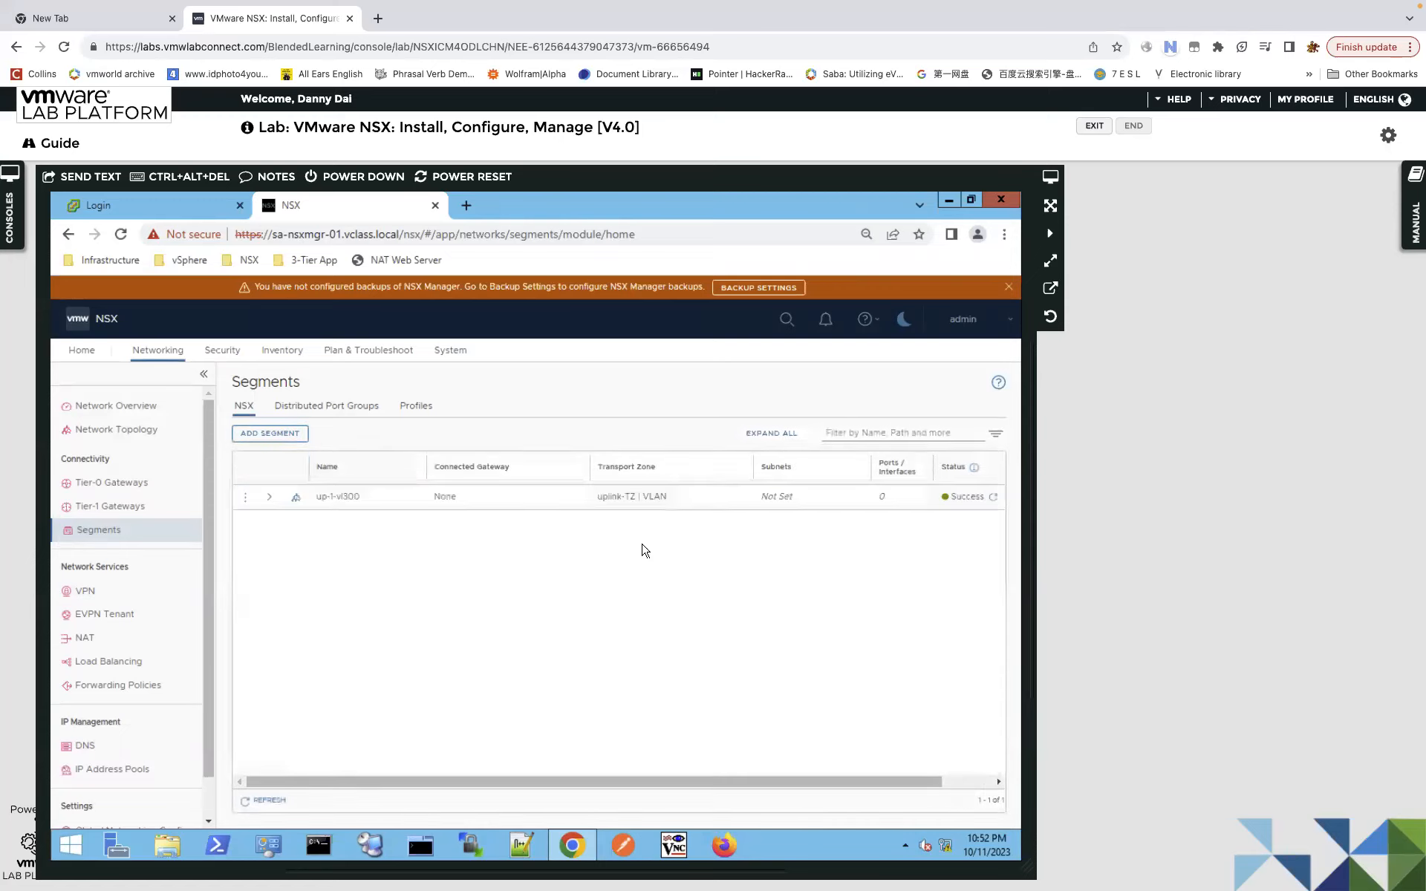
click(270, 434)
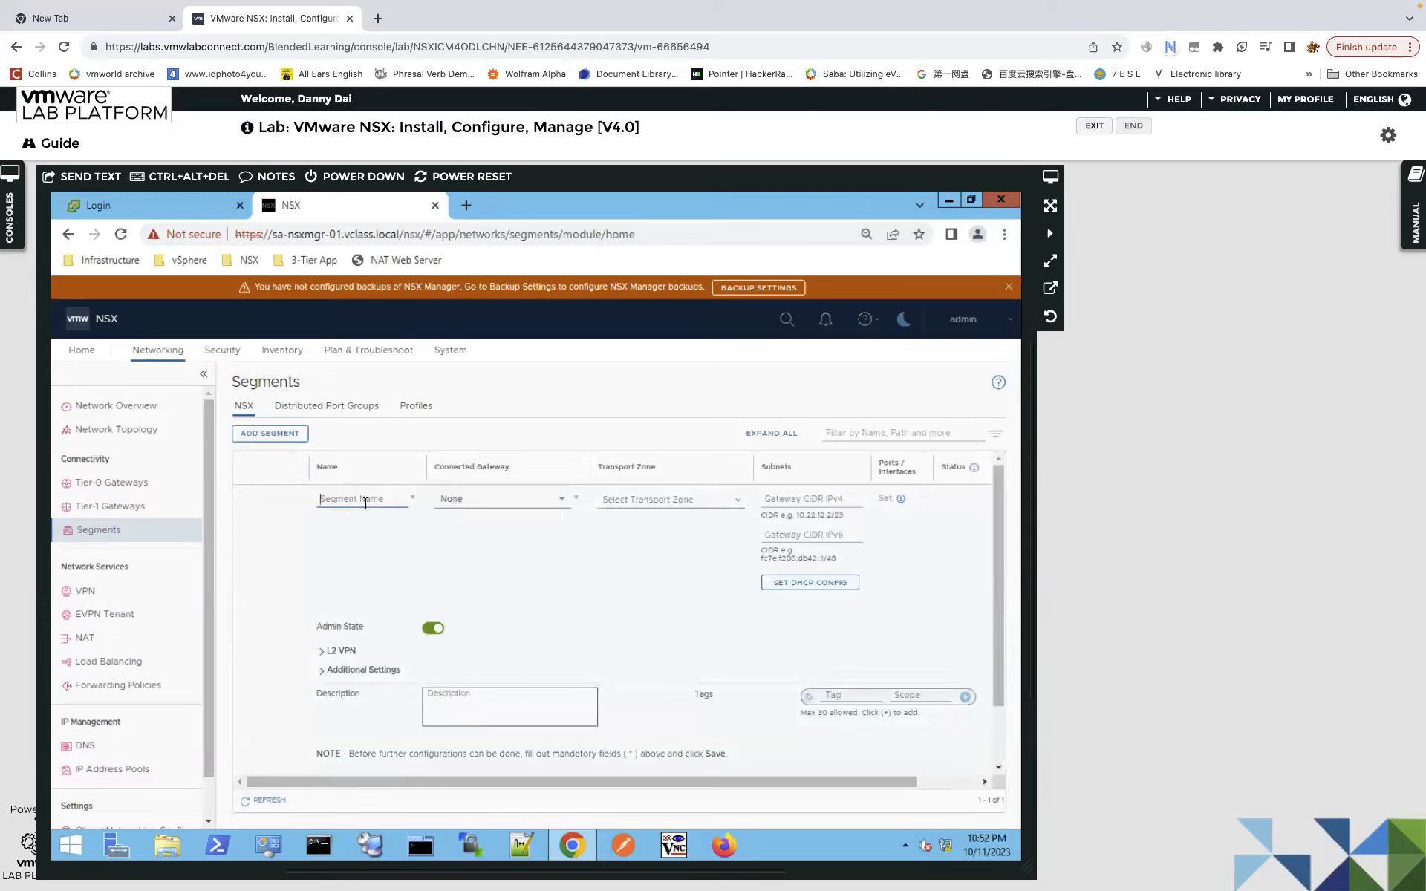
Name the new segment up-2-vl400-right-seg and place it in uplink-TZ.
text(up-2)
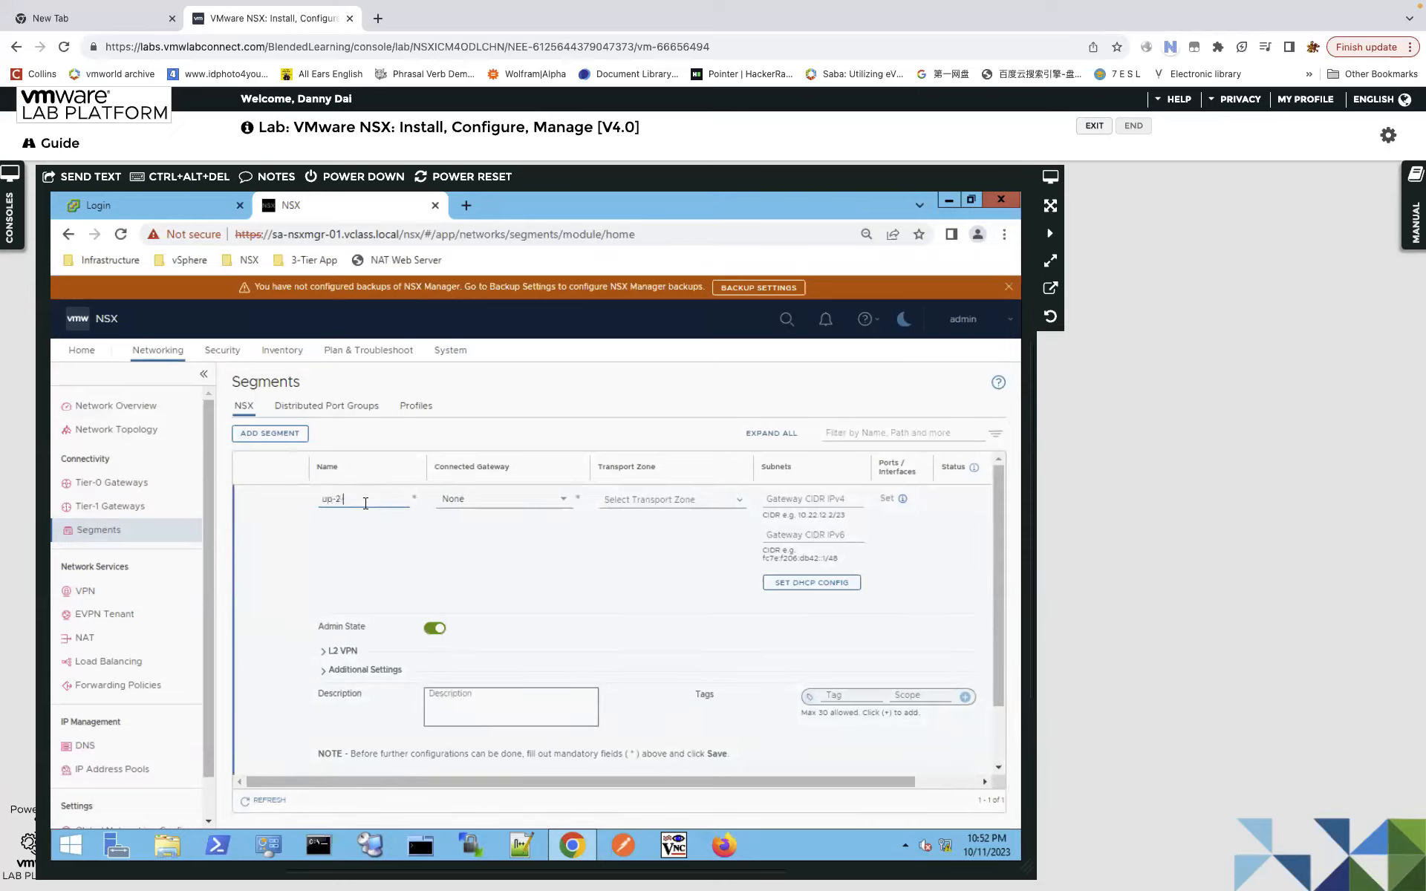
text(-vl400-right-seg)
click(741, 500)
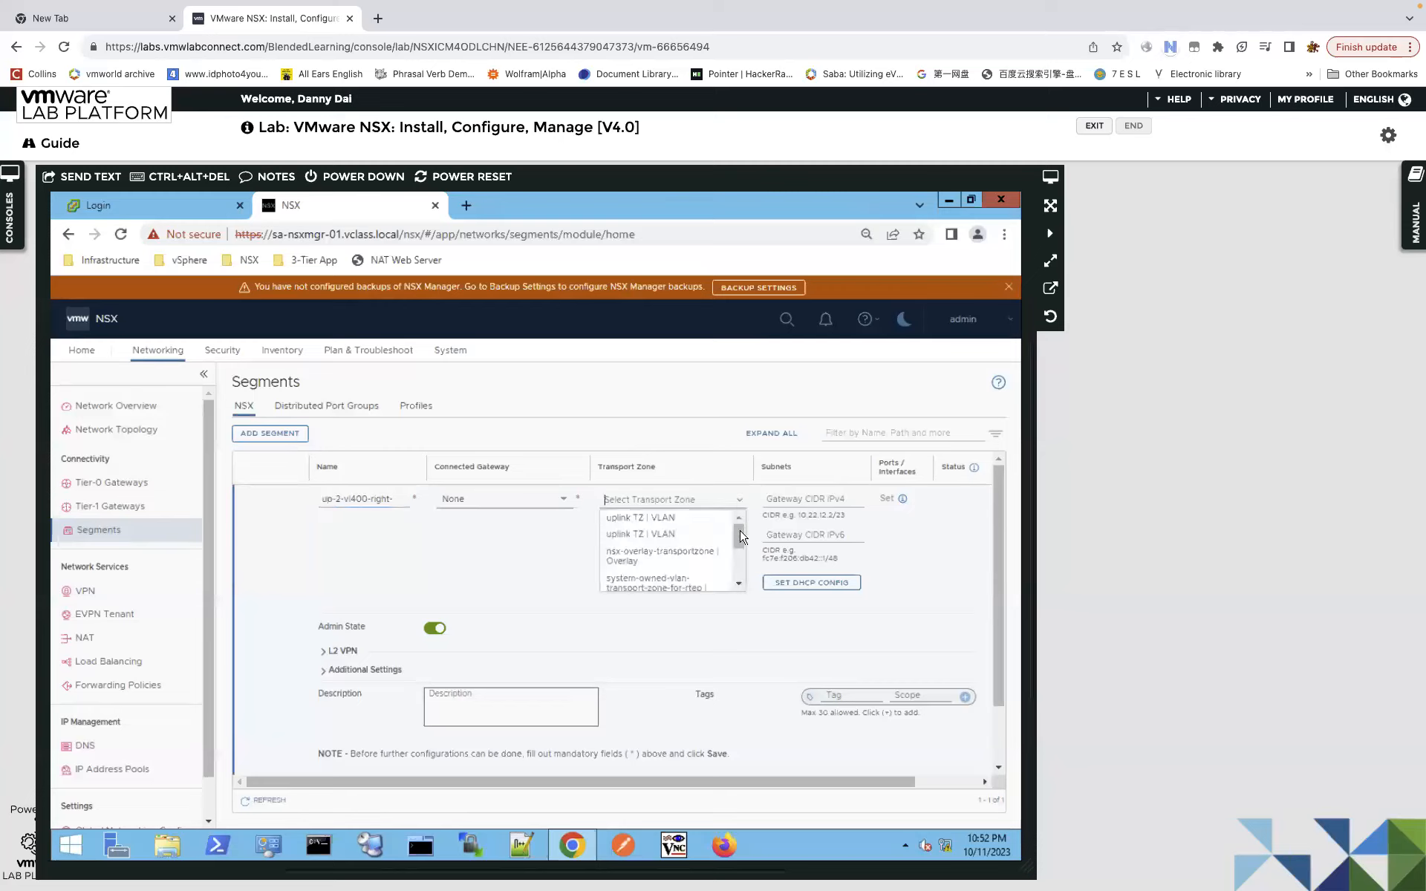
scroll(748, 555, down, 3)
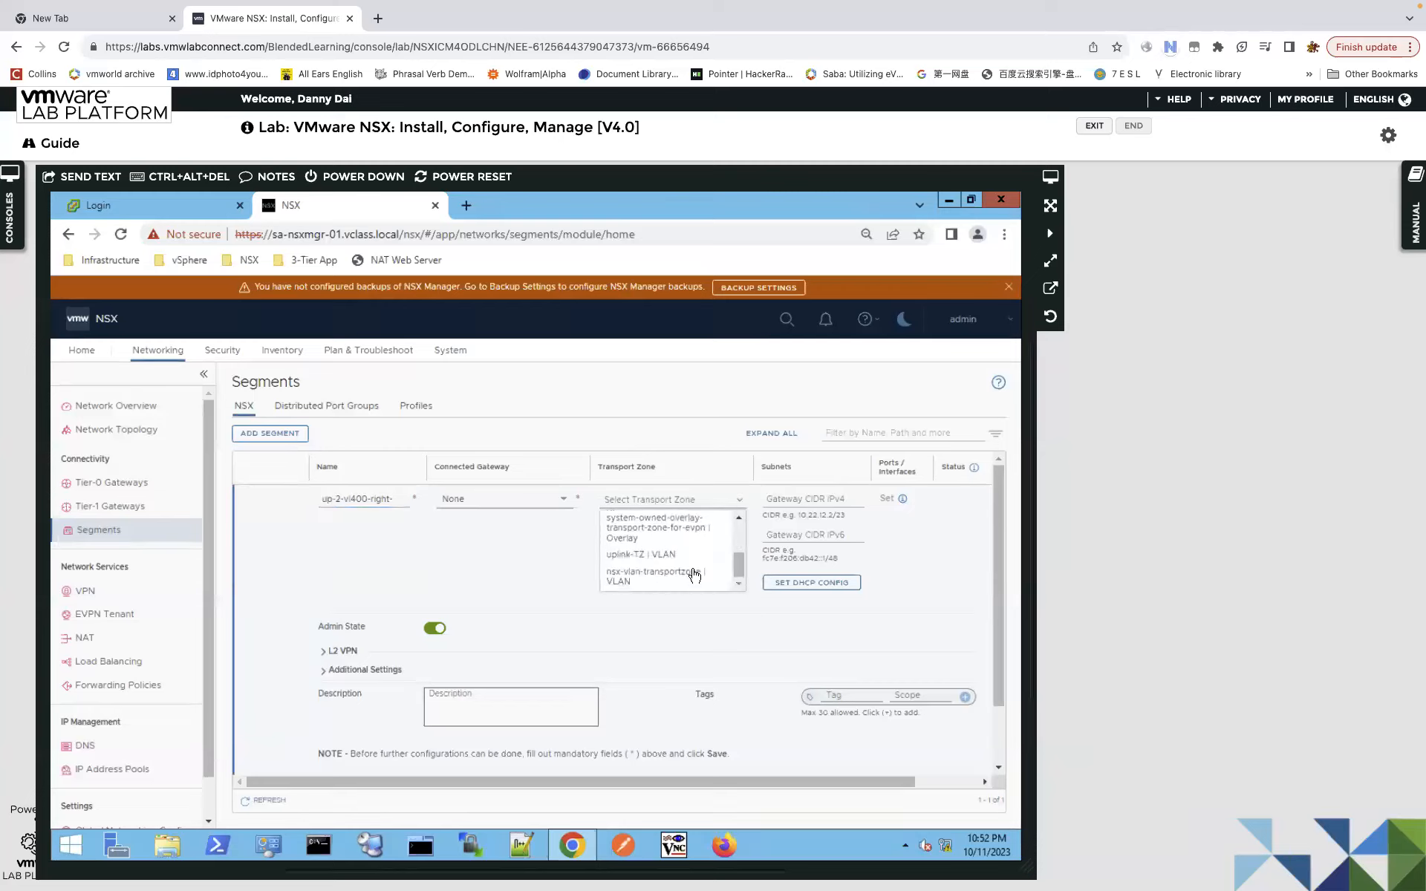
click(668, 555)
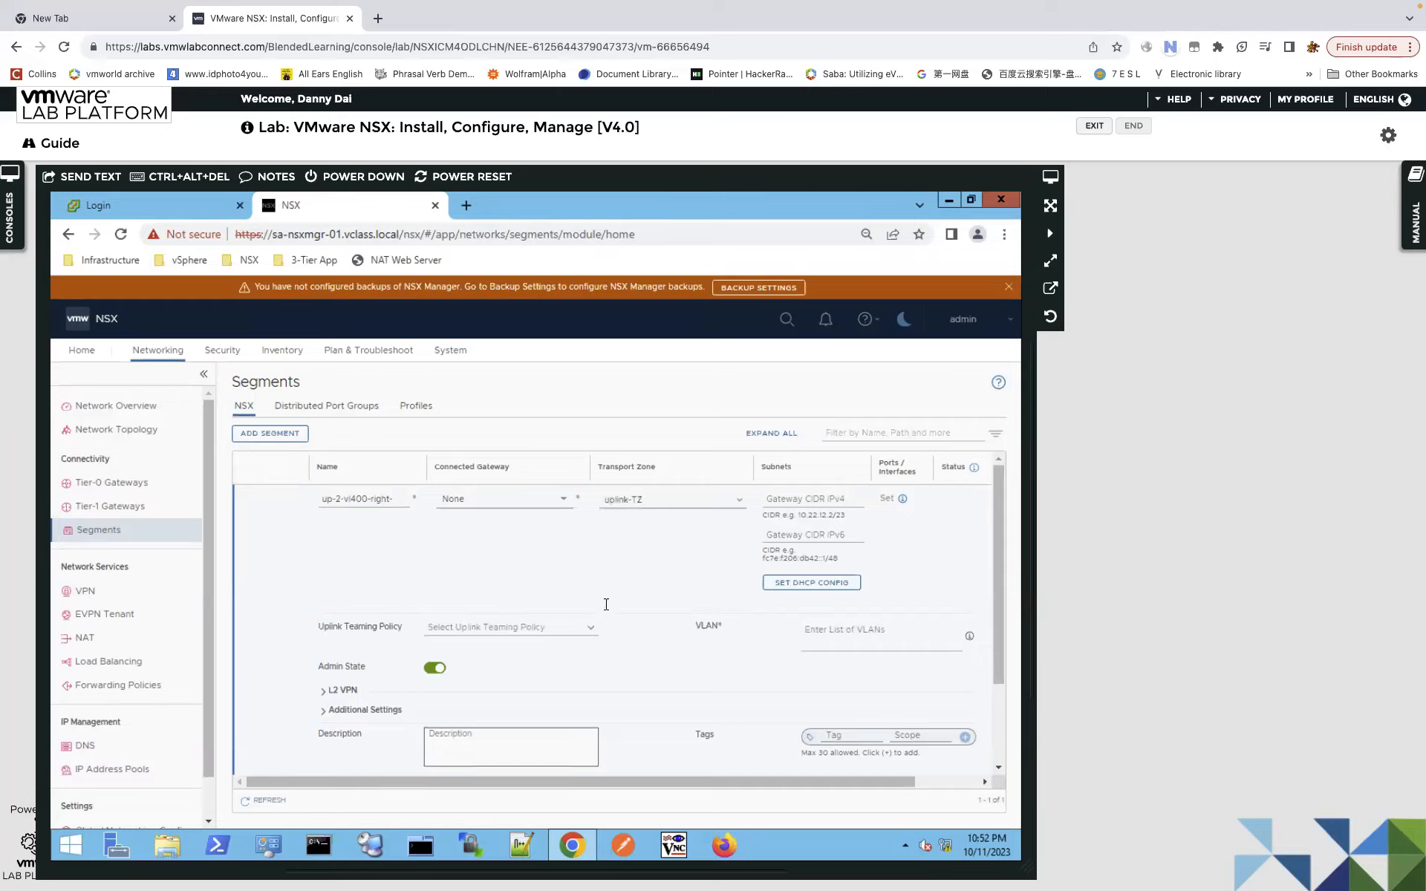
Set teaming-2 and VLAN 400, save the segment, and decline further configuration.
click(589, 629)
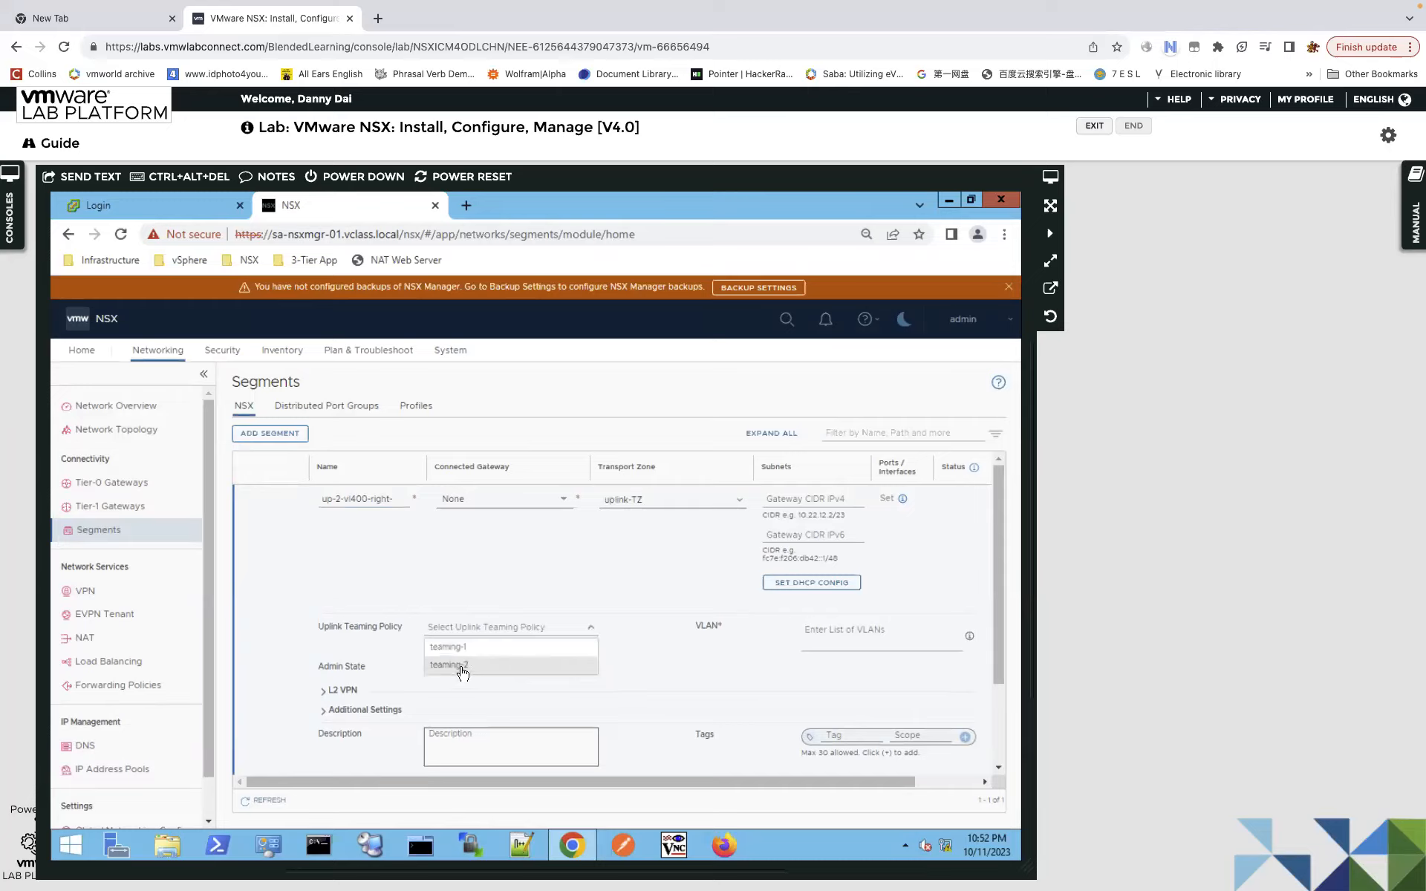
key(Return)
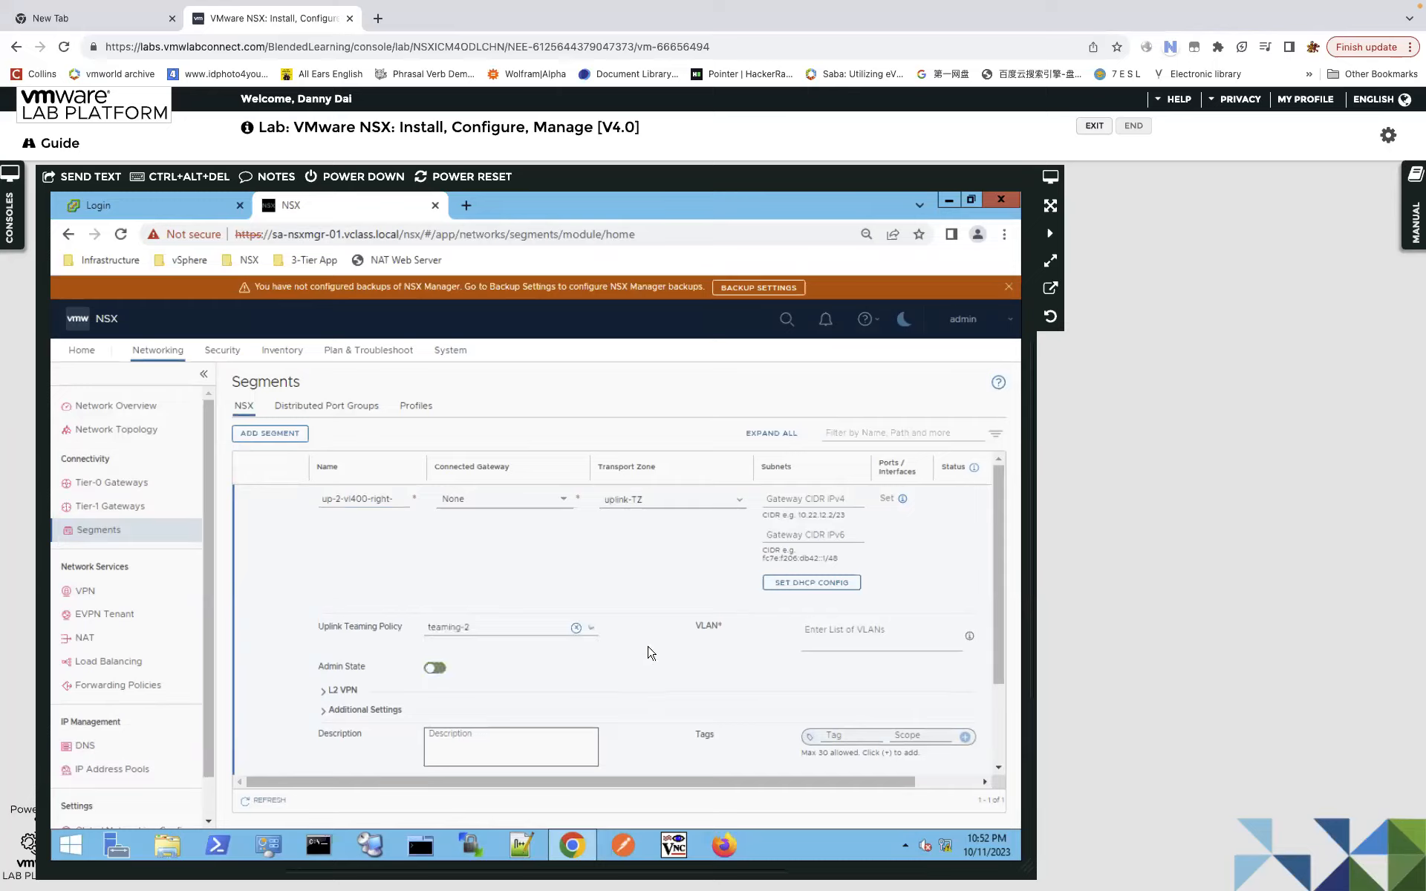
click(850, 637)
text(400)
drag(999, 636, 1006, 700)
click(340, 736)
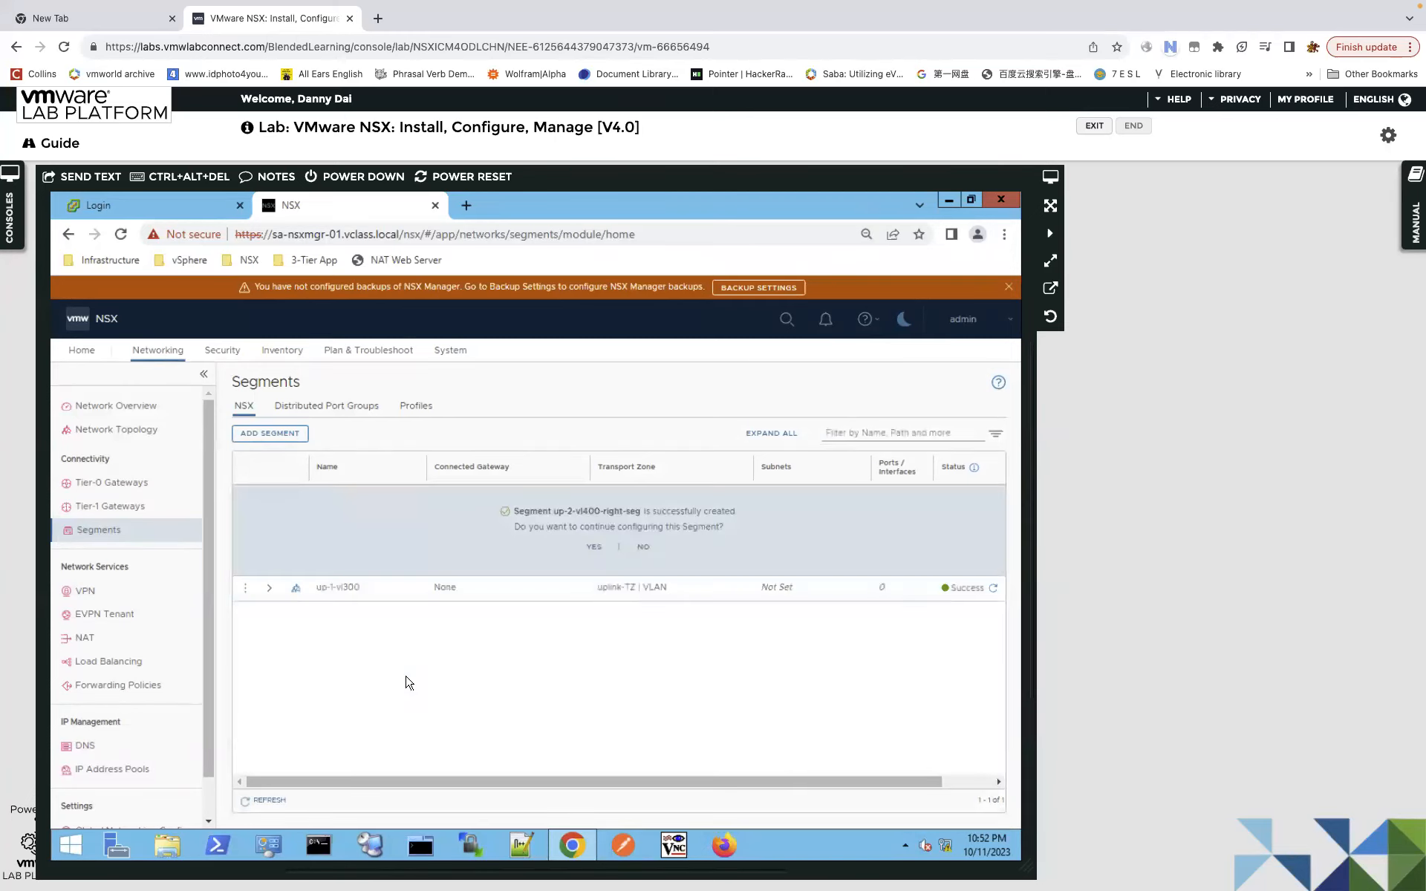
click(643, 546)
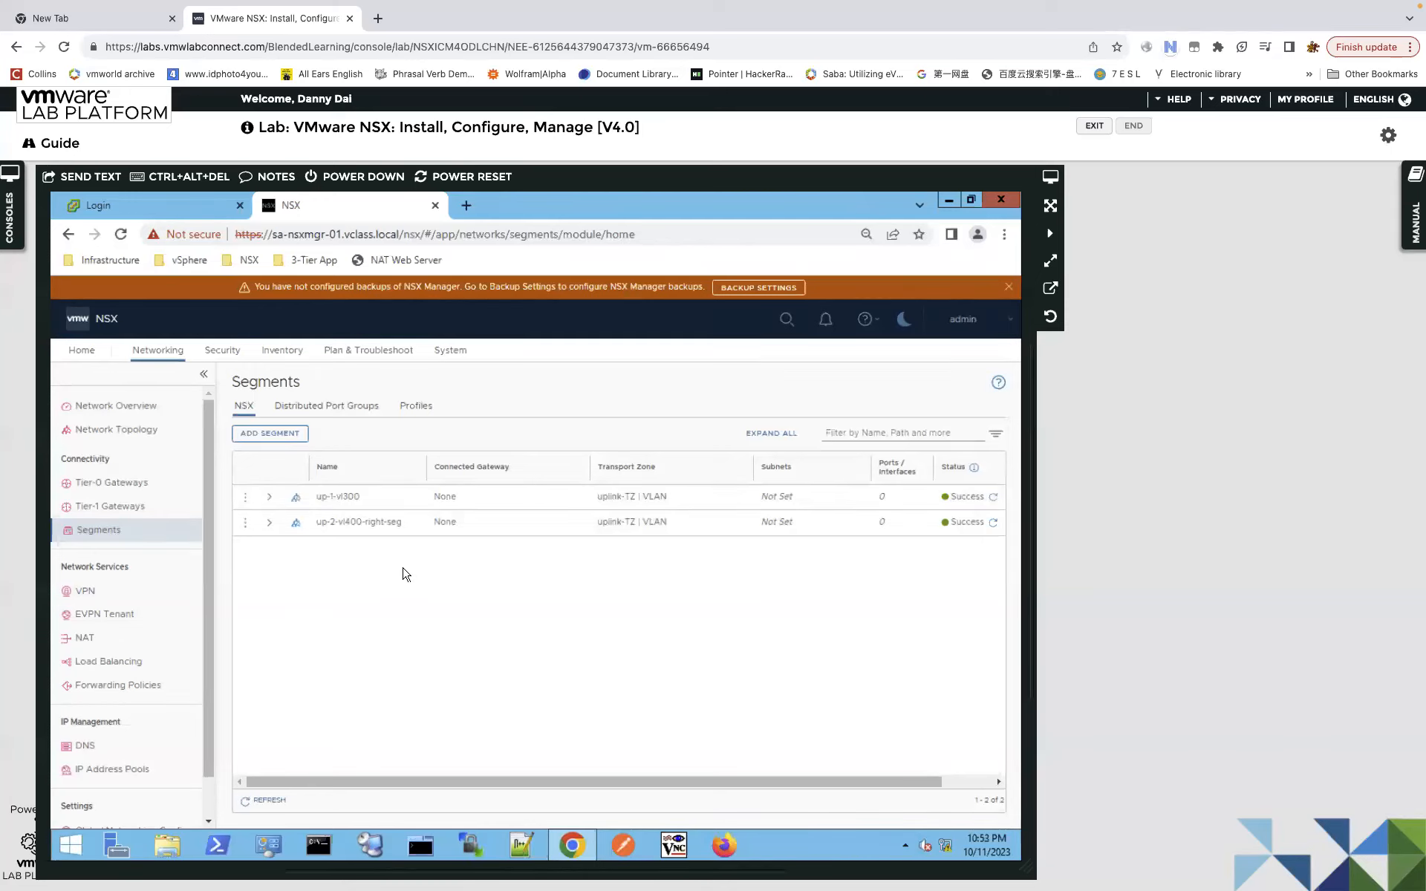
key(ctrl+Left)
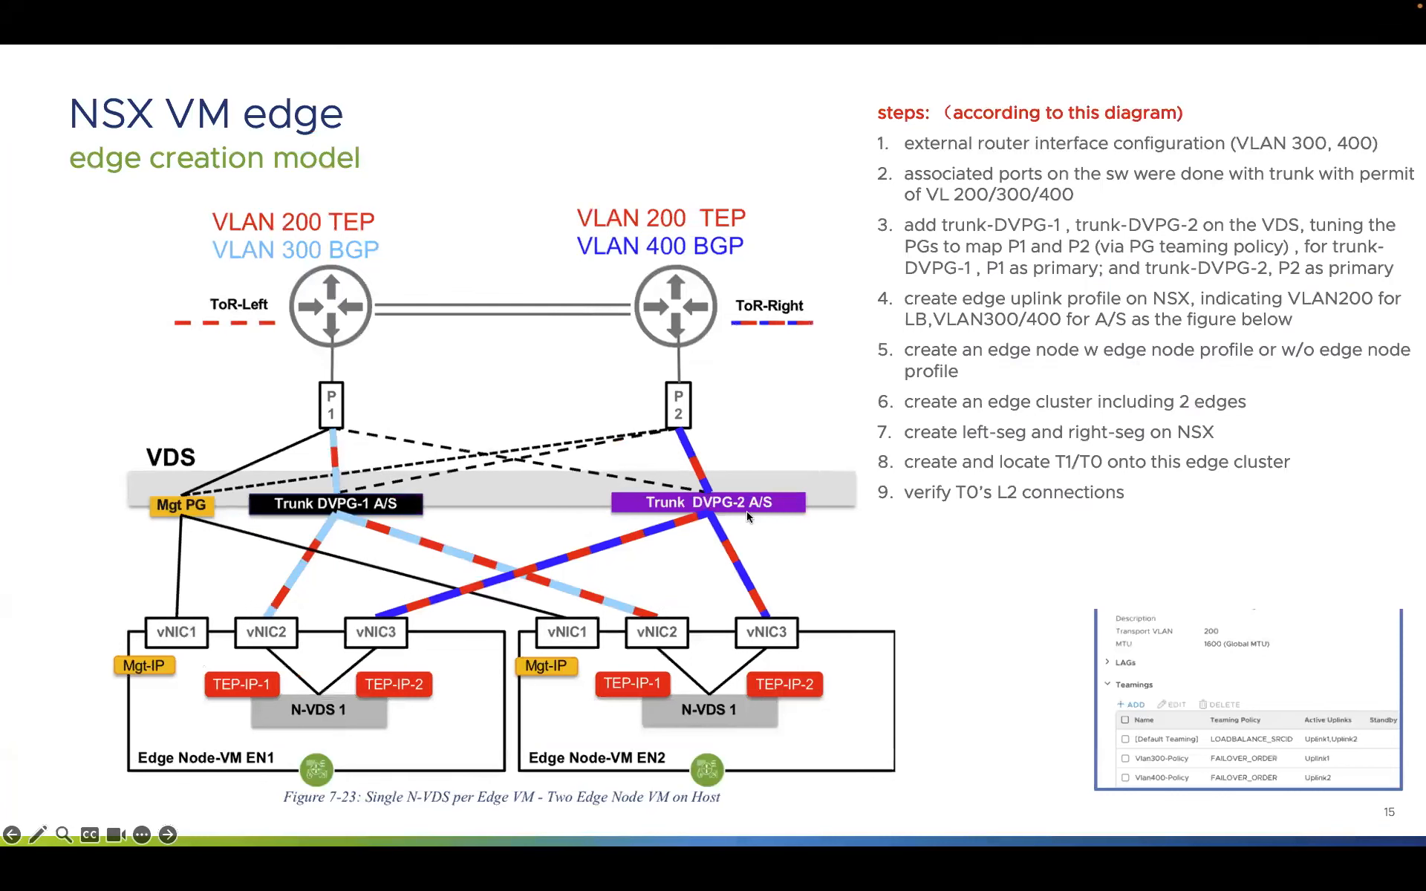
key(ctrl+Right)
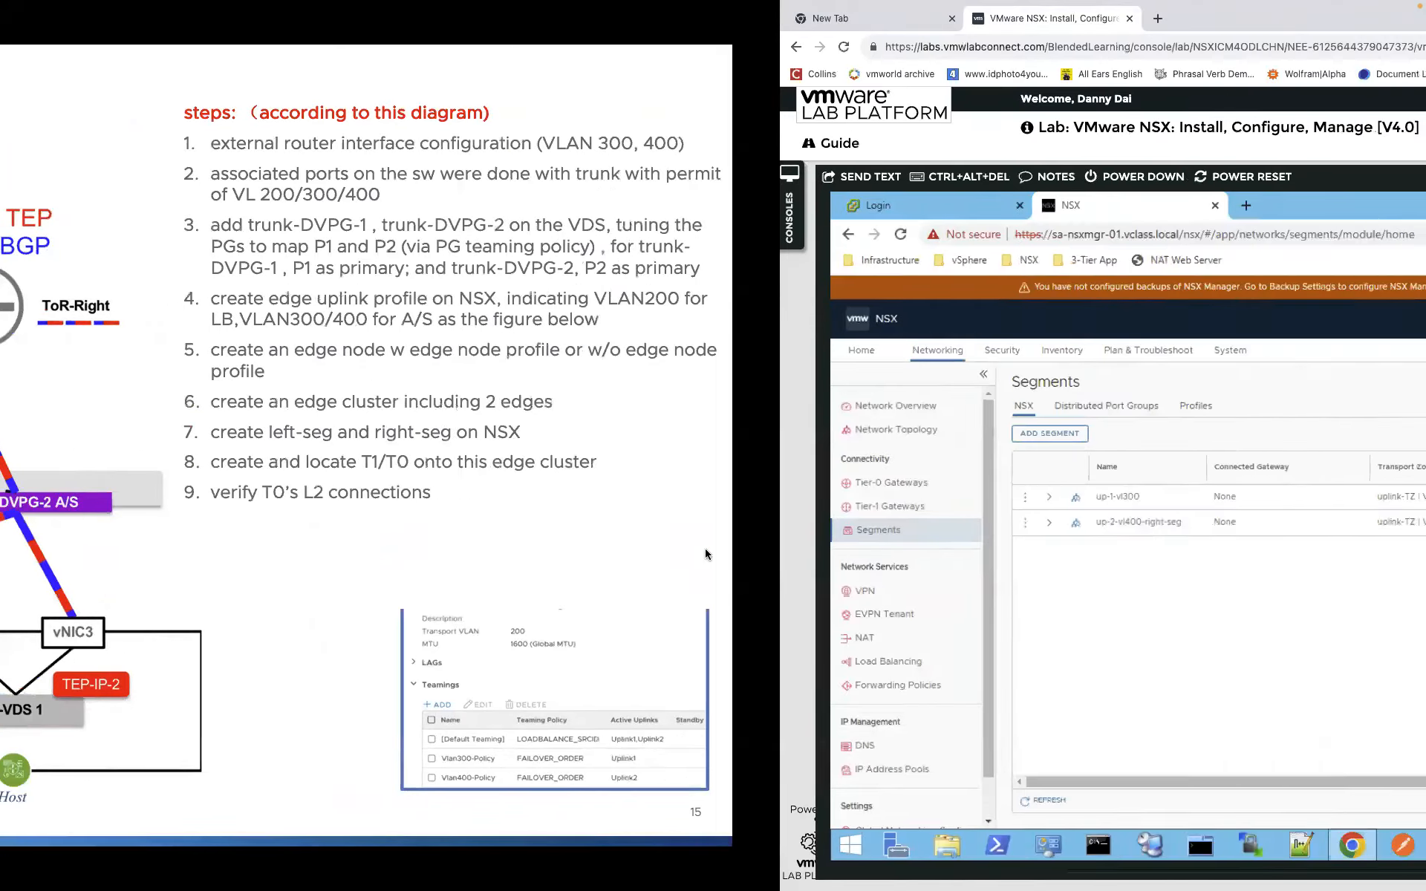